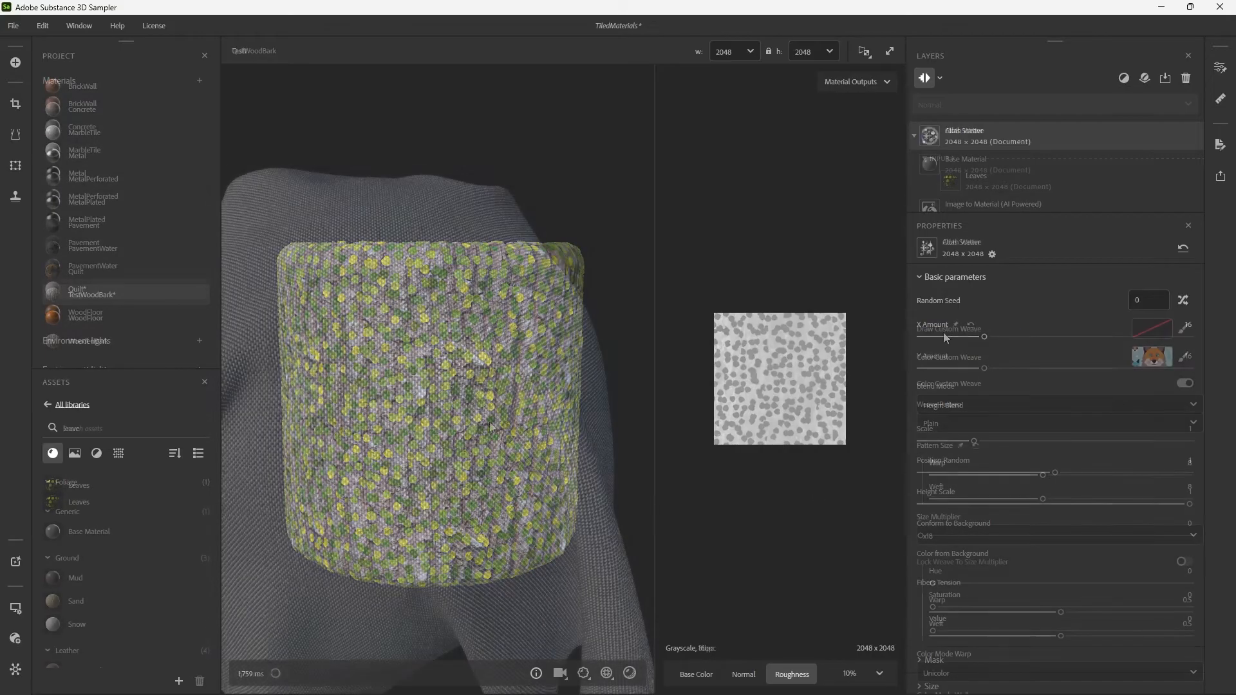
Reset the Color Custom Weave image on the Quilt material's Cloth Weave layer.
{"action": "left_click_drag", "start_coordinate": [455, 422], "coordinate": [644, 315]}
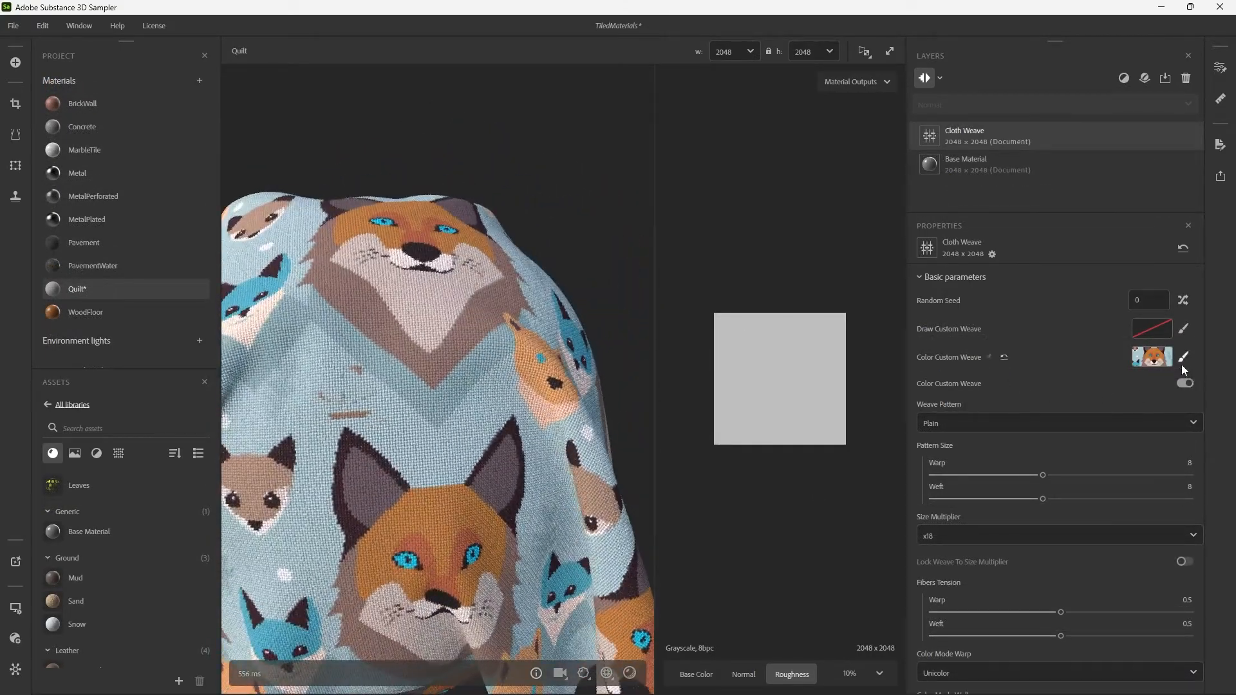
{"action": "left_click", "coordinate": [1004, 357]}
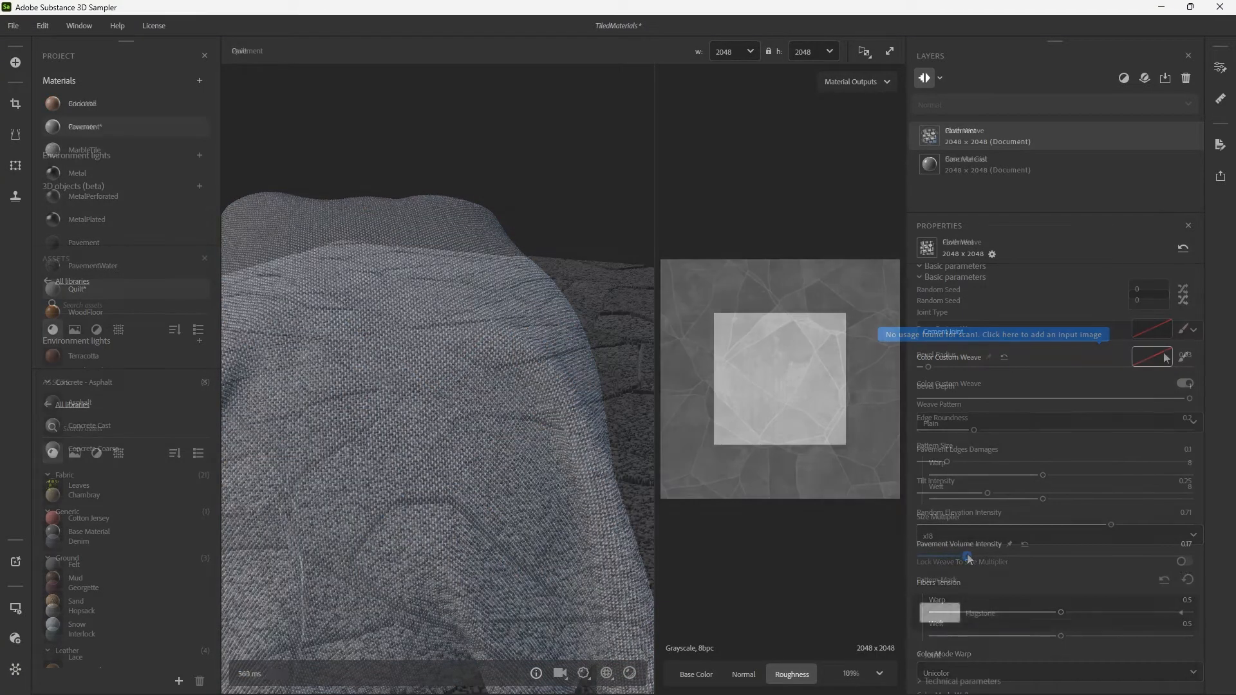
Set the Pavement layer's Pavement Volume Intensity to 0 and inspect the paved surface.
{"action": "left_click_drag", "start_coordinate": [967, 554], "coordinate": [890, 555]}
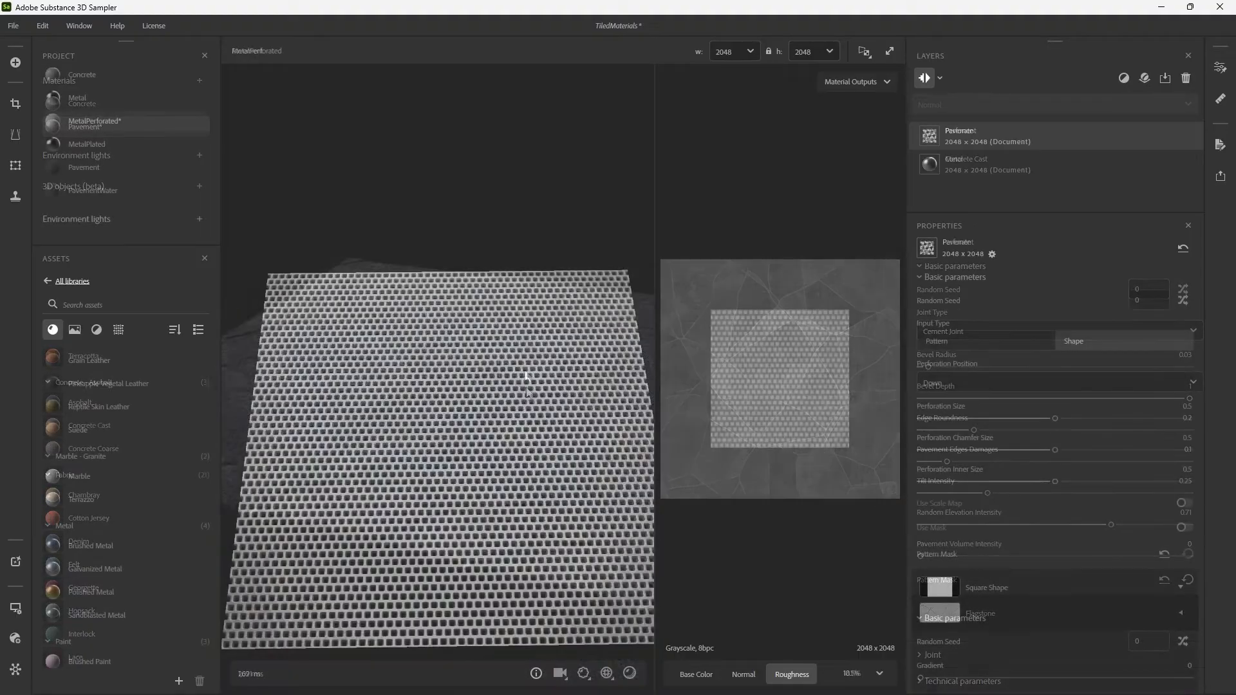
{"action": "left_click_drag", "start_coordinate": [526, 377], "coordinate": [454, 370]}
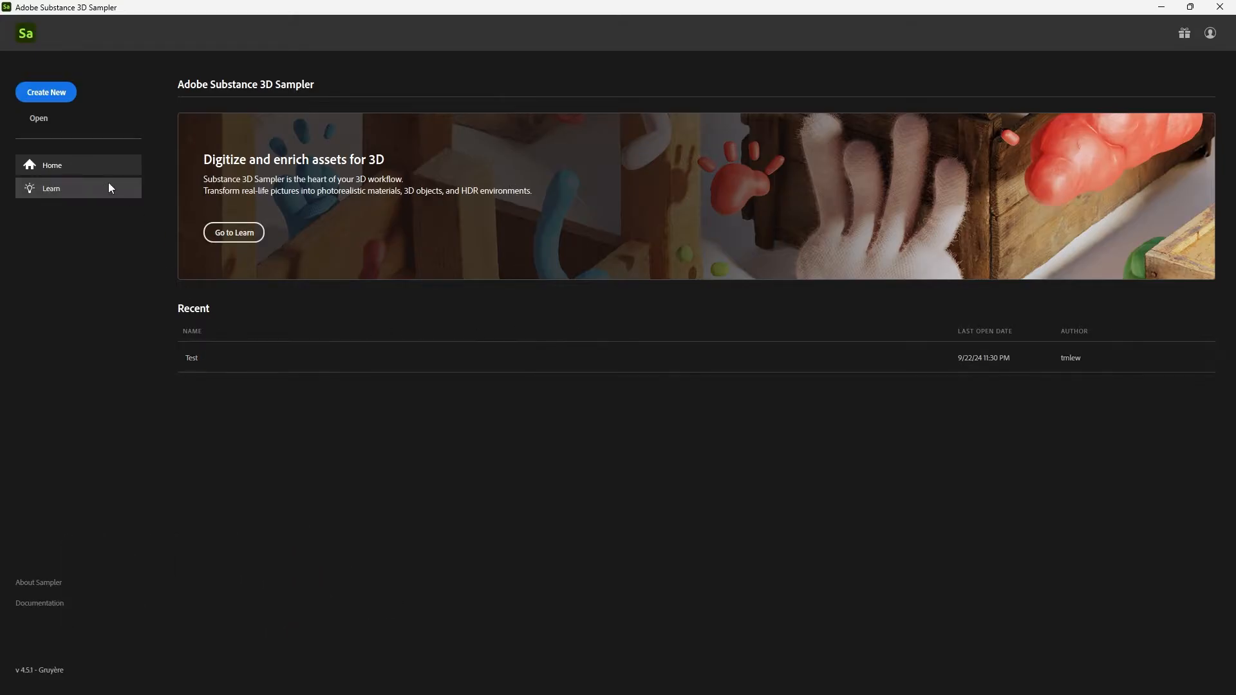
Create a new project and reset the workspace to the default layout.
{"action": "left_click", "coordinate": [52, 98]}
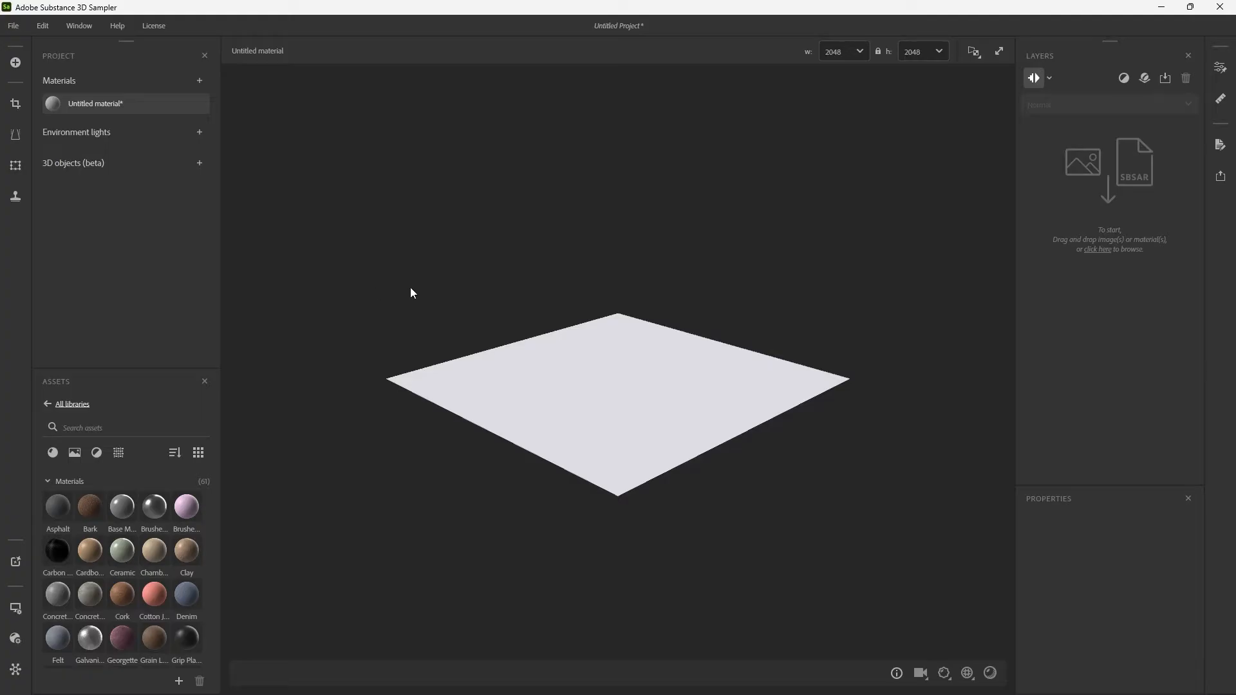
{"action": "left_click", "coordinate": [77, 32]}
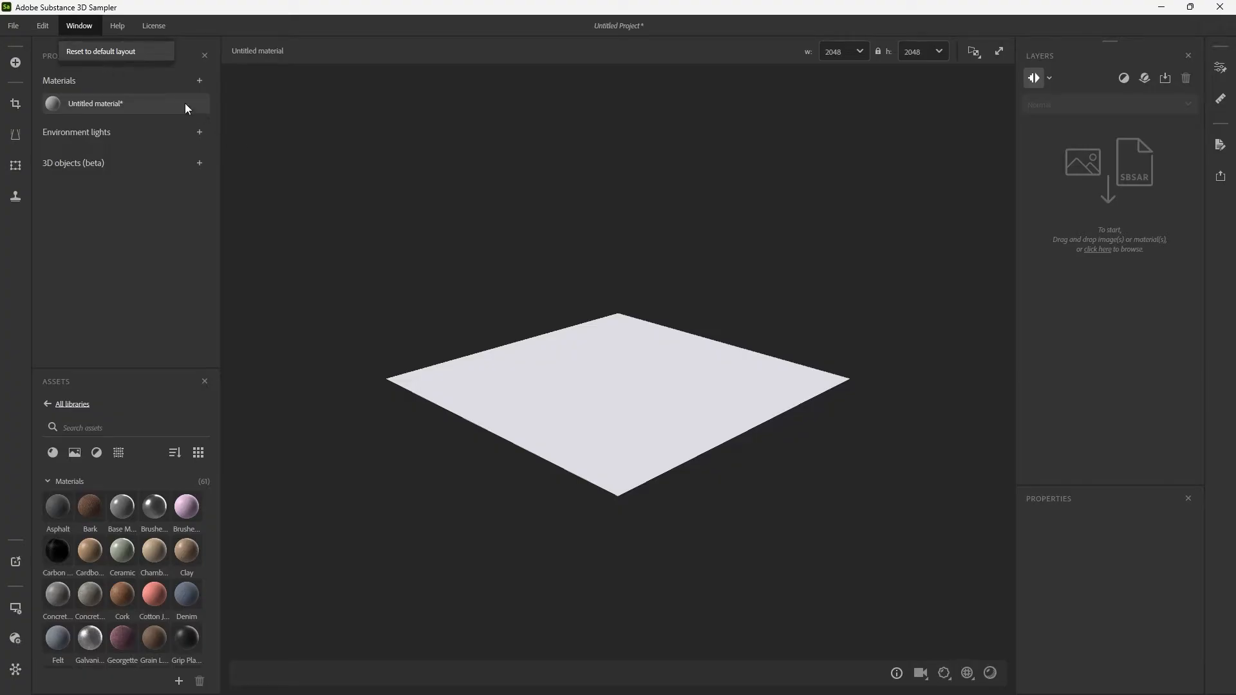
{"action": "left_click", "coordinate": [128, 51]}
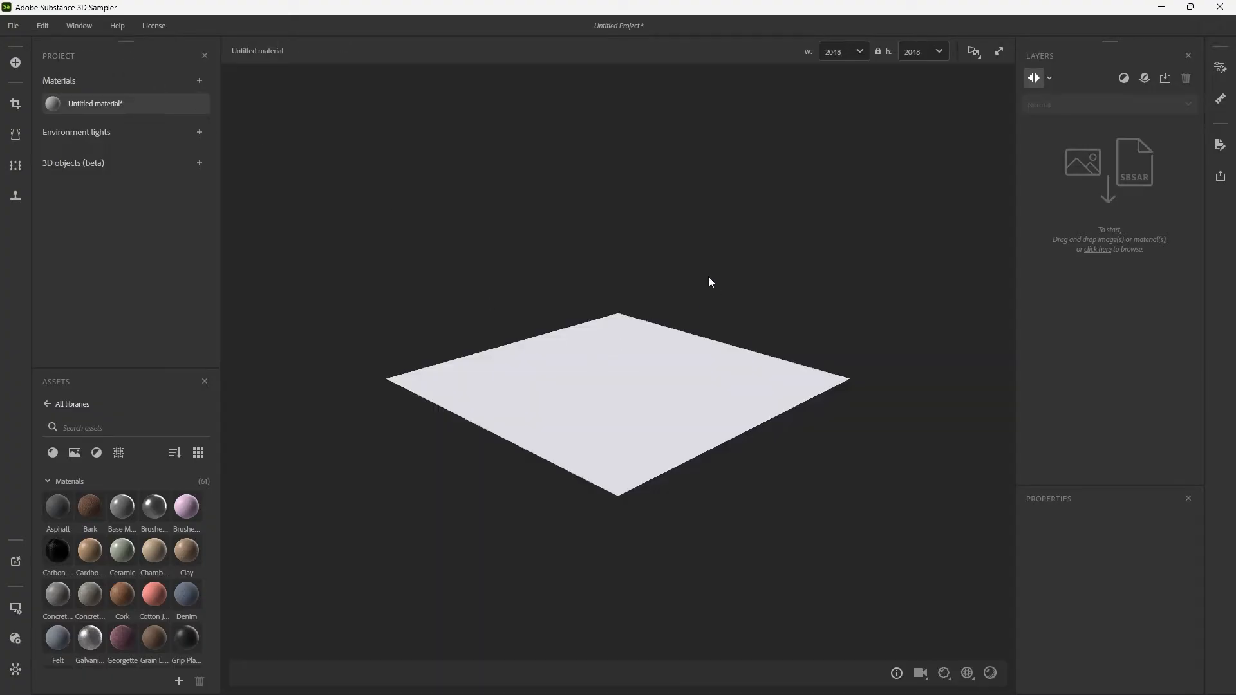
Inspect the Generative (Beta) options for creating a texture from a text or image input, and close them.
{"action": "left_click", "coordinate": [15, 562]}
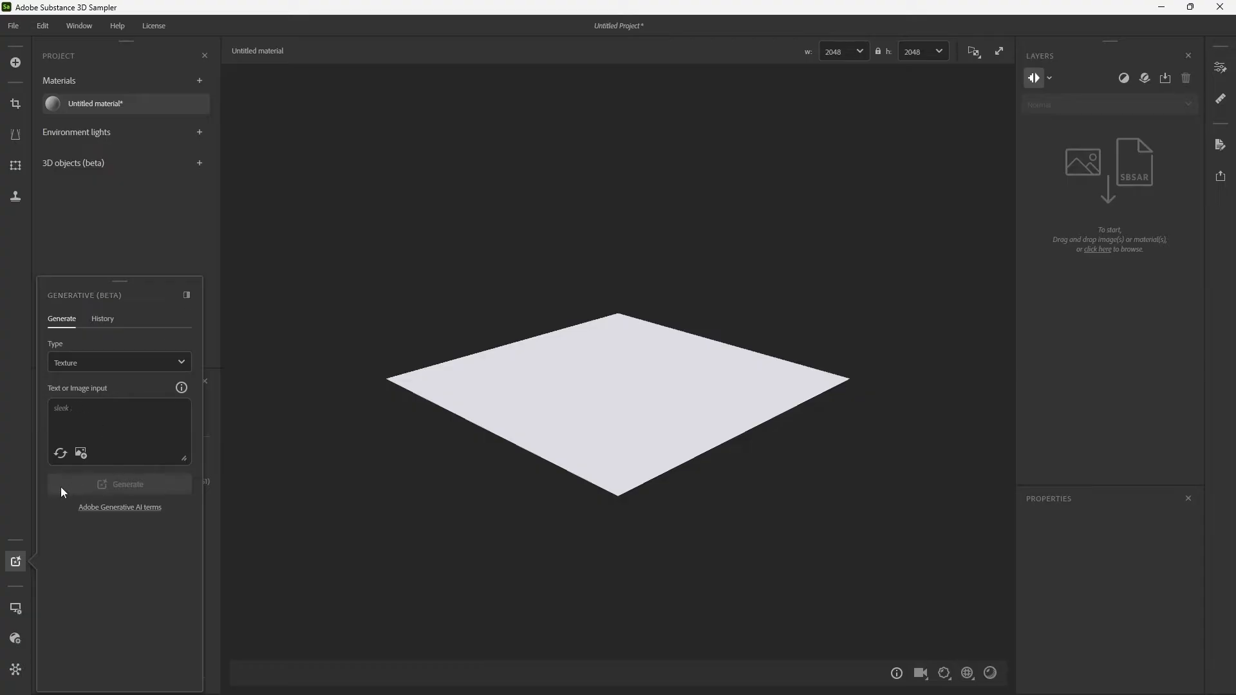
{"action": "left_click", "coordinate": [15, 563]}
{"action": "left_click", "coordinate": [15, 563]}
{"action": "left_click", "coordinate": [14, 563]}
{"action": "left_click", "coordinate": [15, 563]}
{"action": "left_click", "coordinate": [16, 563]}
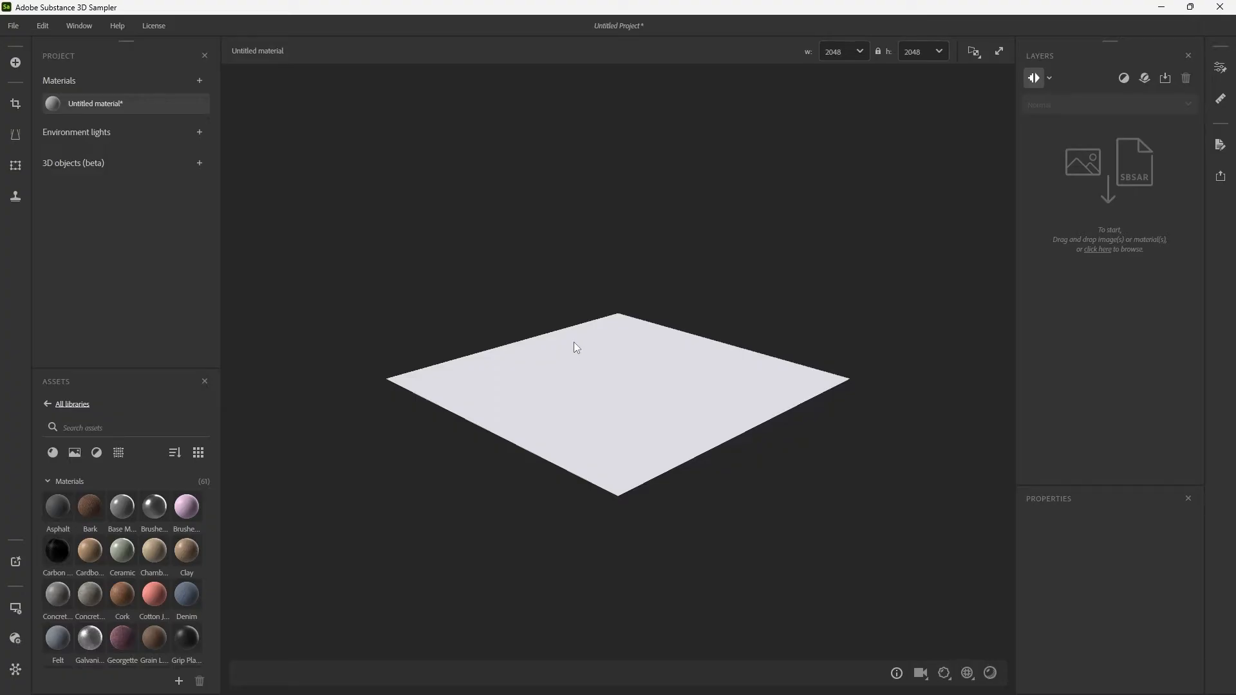
Preview the combined 3D/2D and the 2D-only viewport displays, and return to 3D only.
{"action": "left_click", "coordinate": [979, 51]}
{"action": "left_click", "coordinate": [968, 76]}
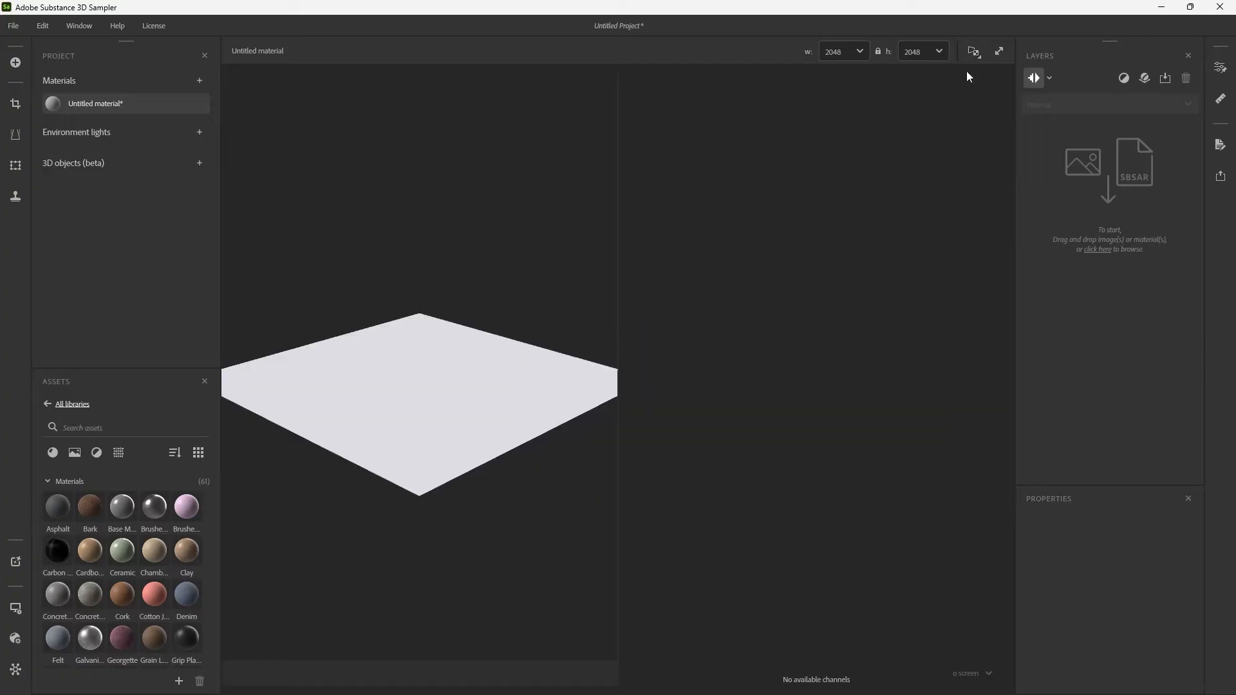
{"action": "left_click", "coordinate": [973, 53]}
{"action": "left_click", "coordinate": [967, 98]}
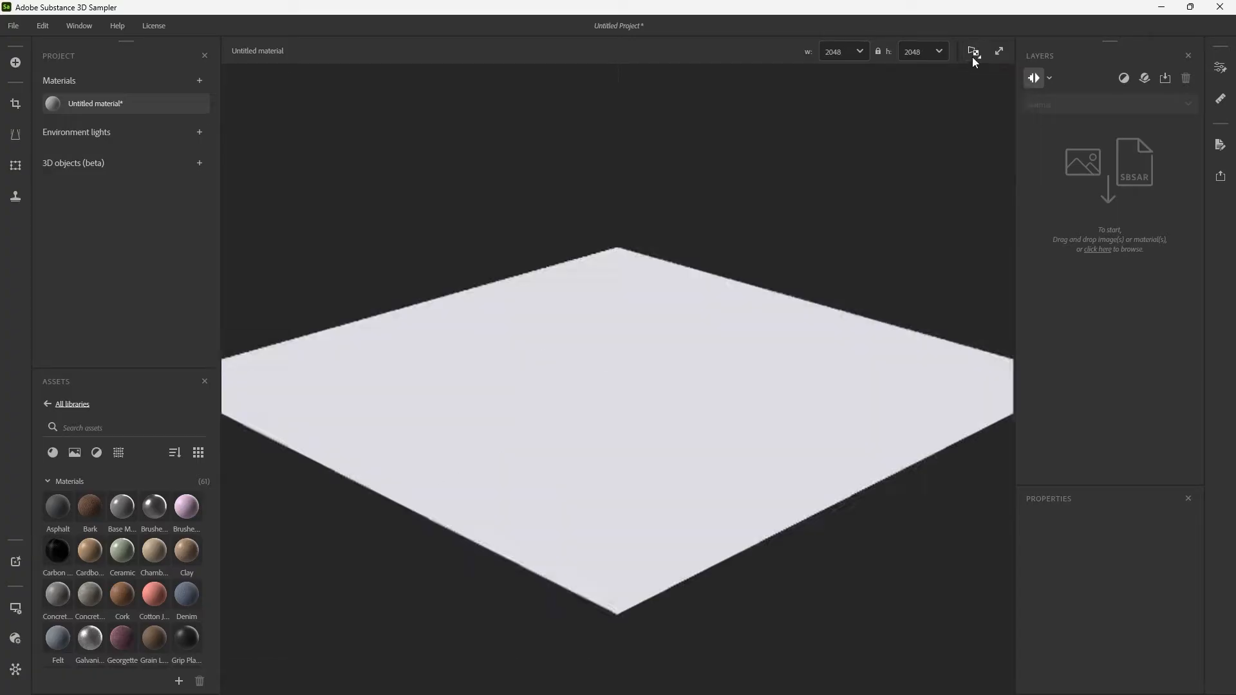
{"action": "left_click", "coordinate": [974, 53]}
{"action": "left_click", "coordinate": [977, 114]}
{"action": "left_click", "coordinate": [974, 53]}
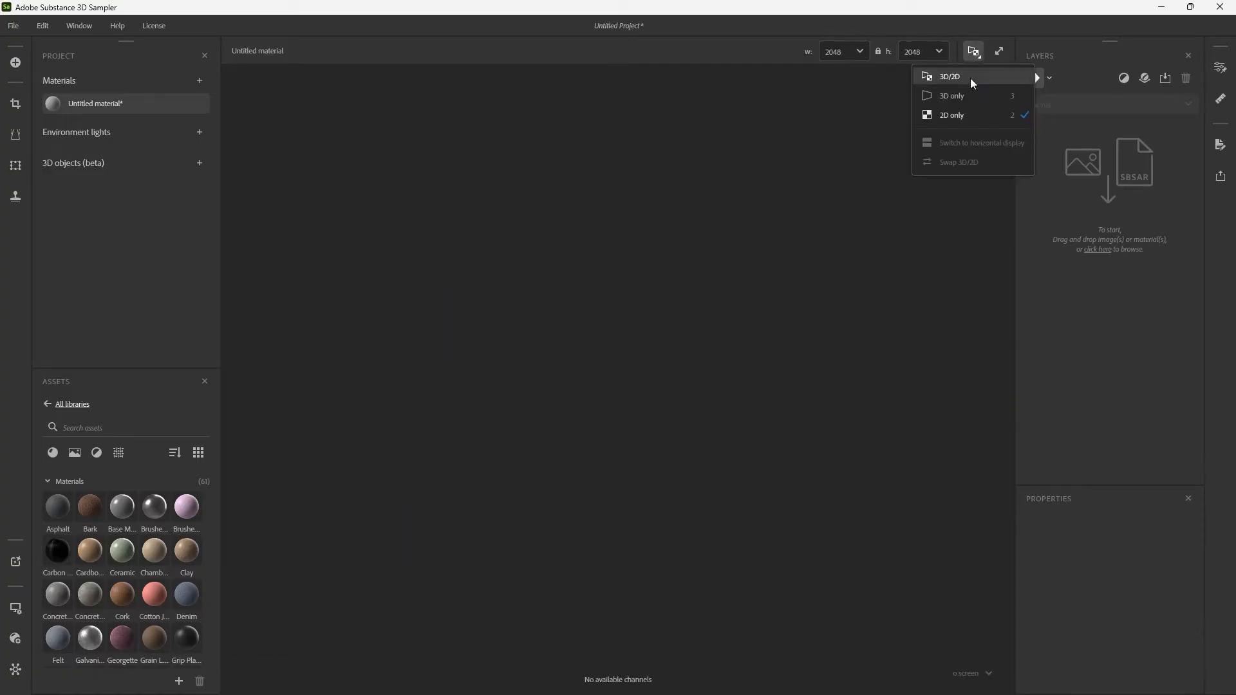
{"action": "left_click", "coordinate": [967, 96]}
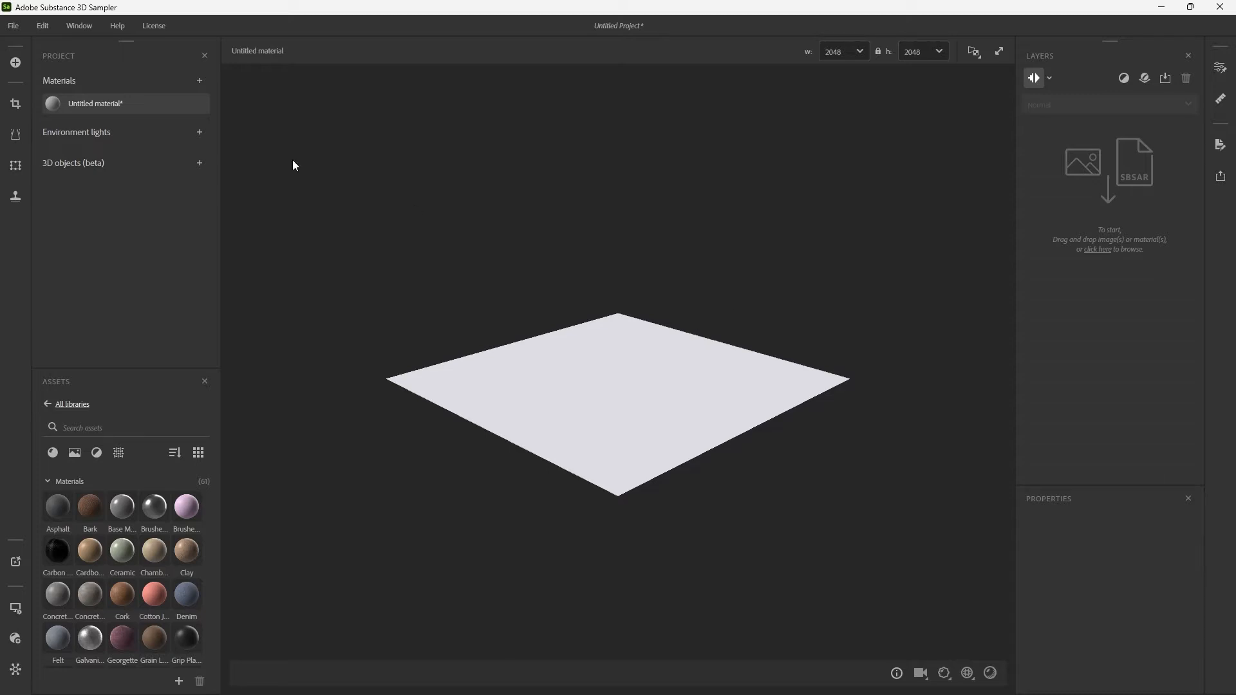
{"action": "left_click", "coordinate": [14, 29]}
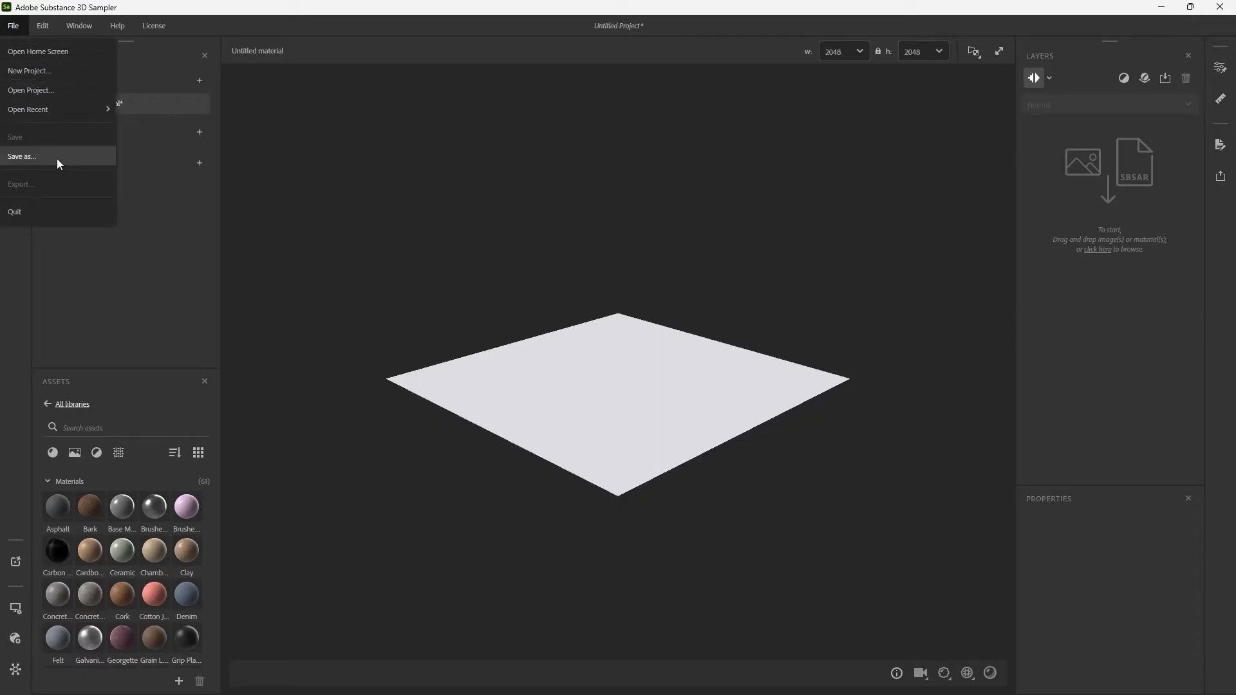
{"action": "mouse_move", "coordinate": [89, 28]}
{"action": "mouse_move", "coordinate": [165, 26]}
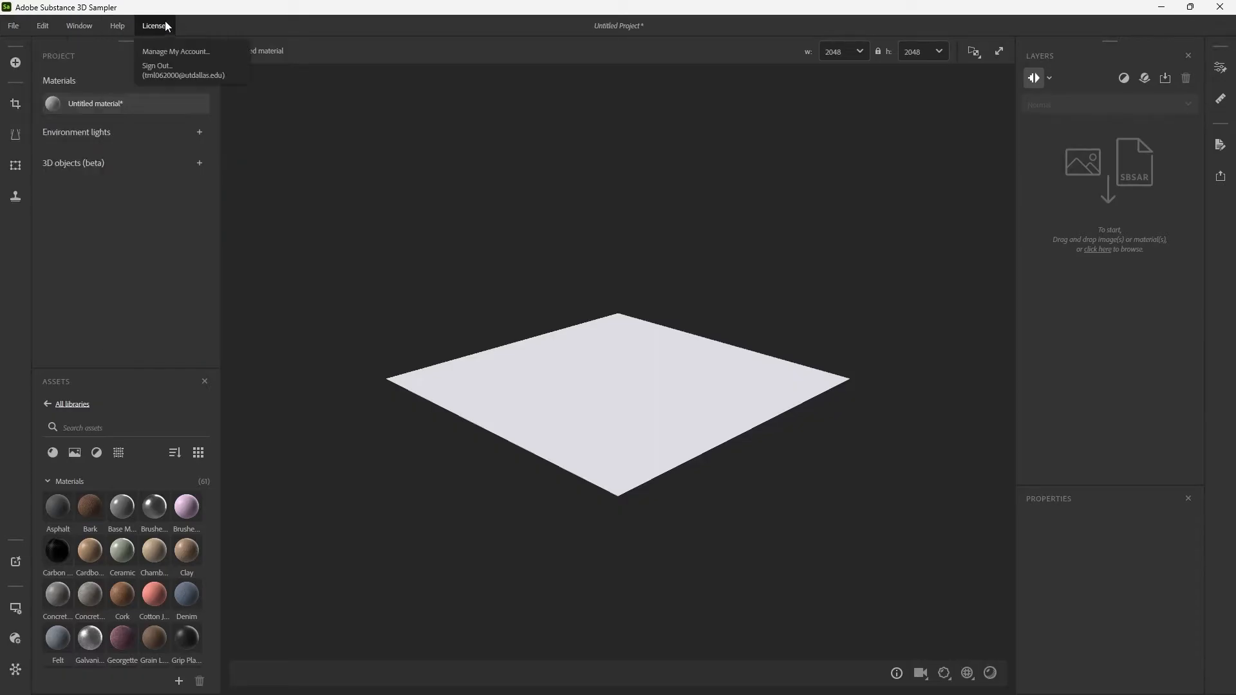
{"action": "left_click", "coordinate": [203, 25]}
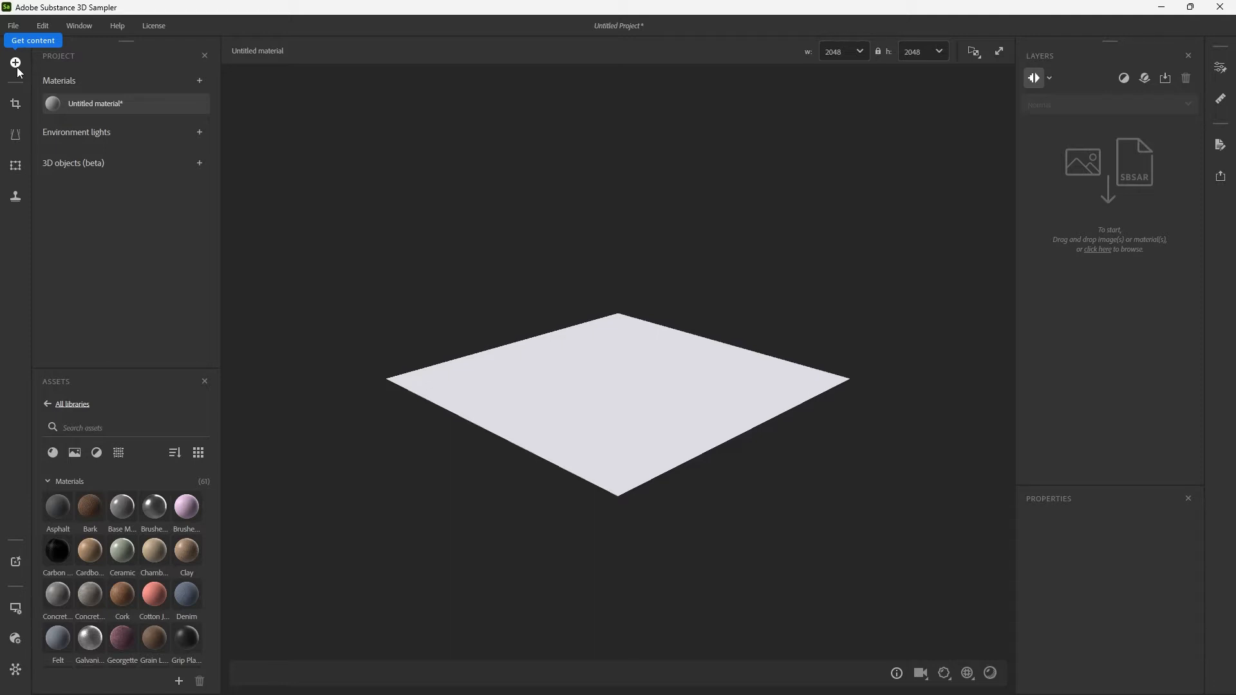
Enlarge the assets area, browse its images, filters and texture generators, and filter the library to materials only.
{"action": "left_click_drag", "start_coordinate": [120, 378], "coordinate": [125, 244]}
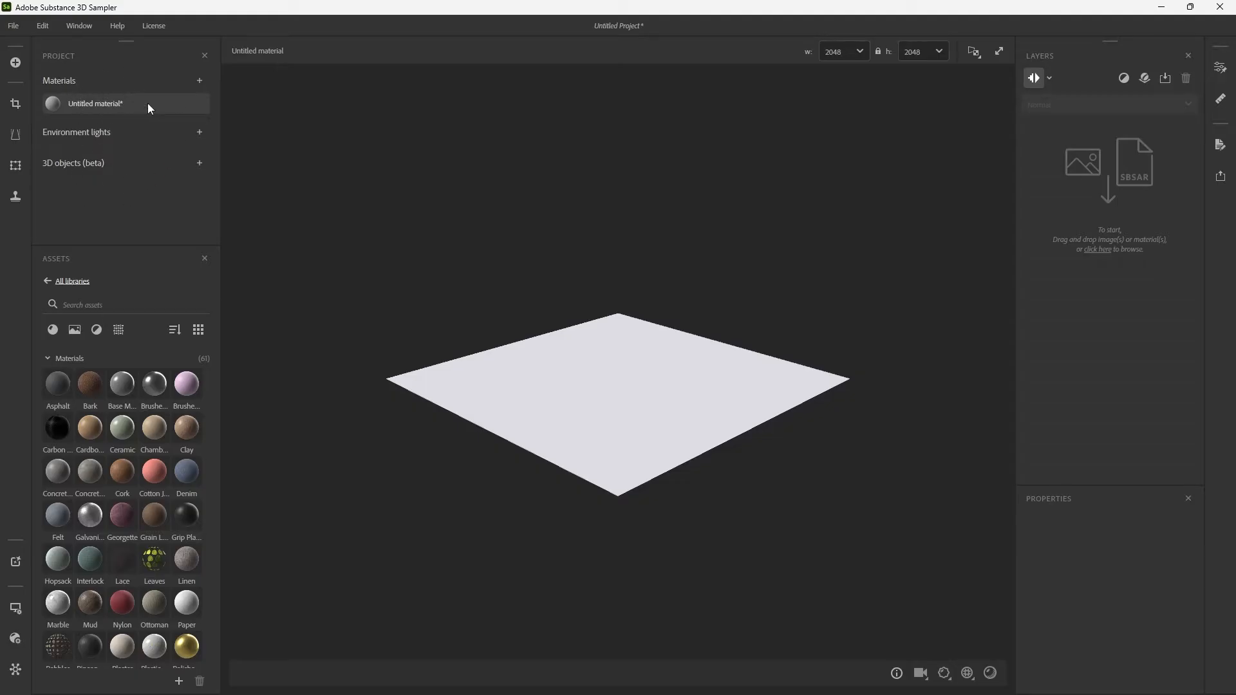
{"action": "mouse_move", "coordinate": [148, 107]}
{"action": "left_click", "coordinate": [50, 330]}
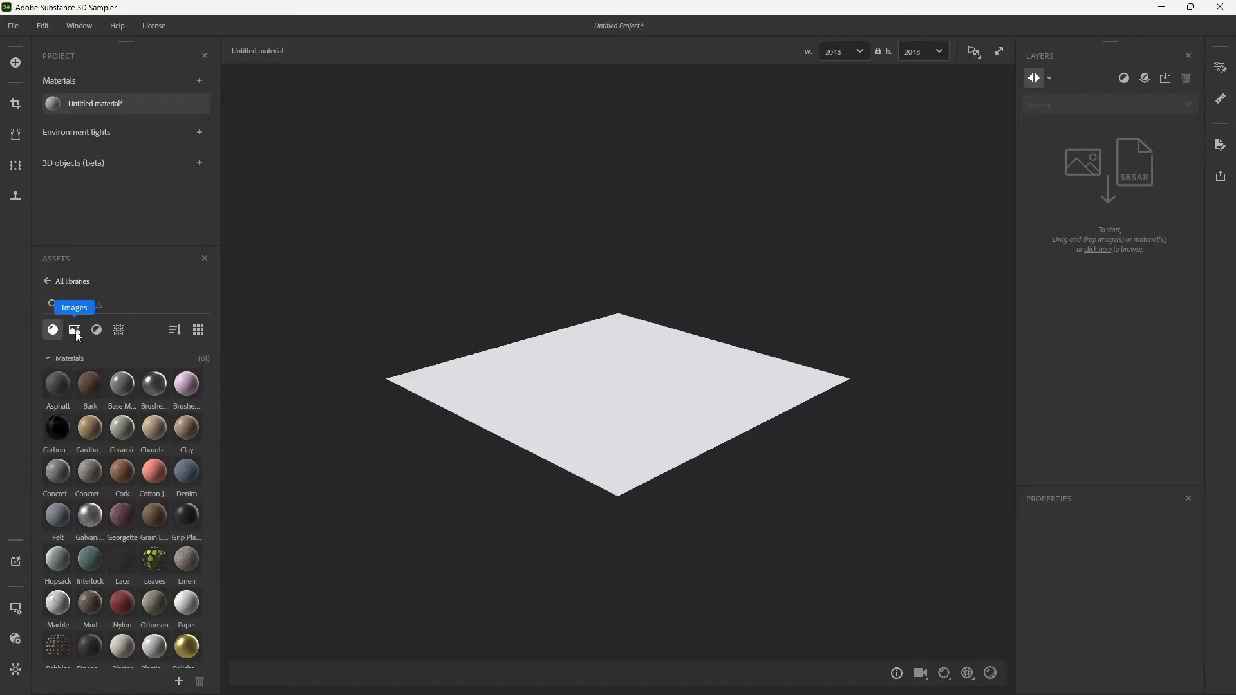
{"action": "left_click", "coordinate": [75, 332]}
{"action": "left_click", "coordinate": [98, 331]}
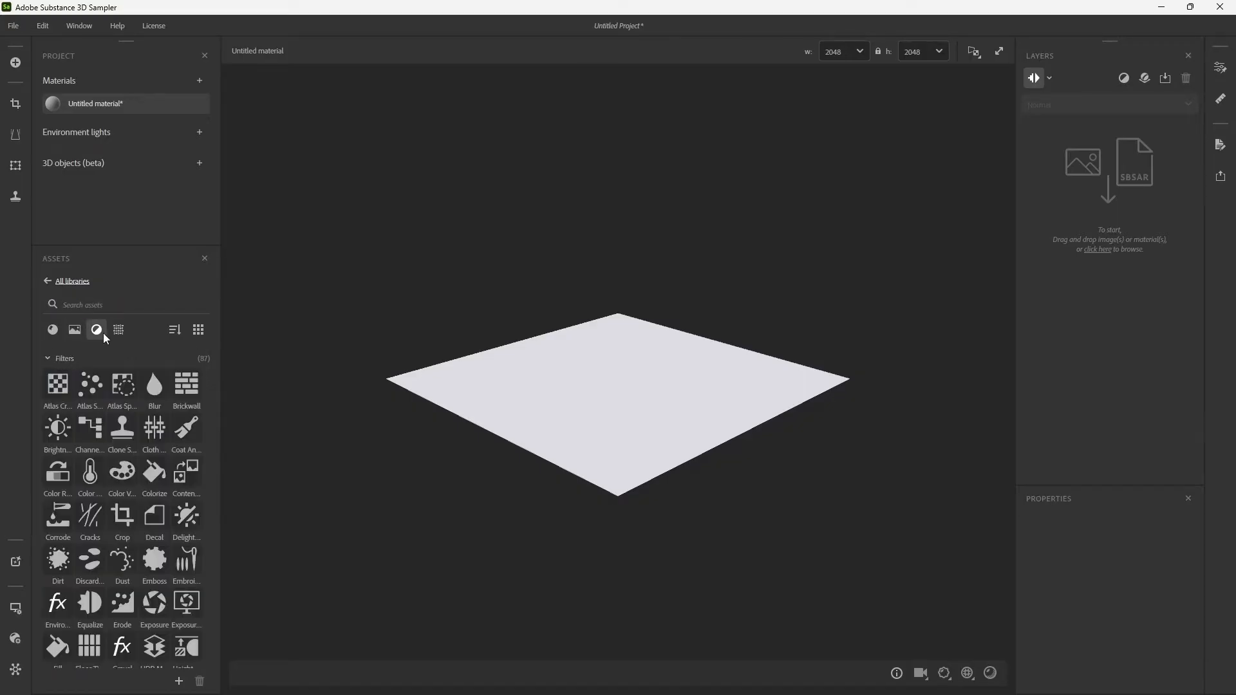
{"action": "left_click", "coordinate": [120, 331]}
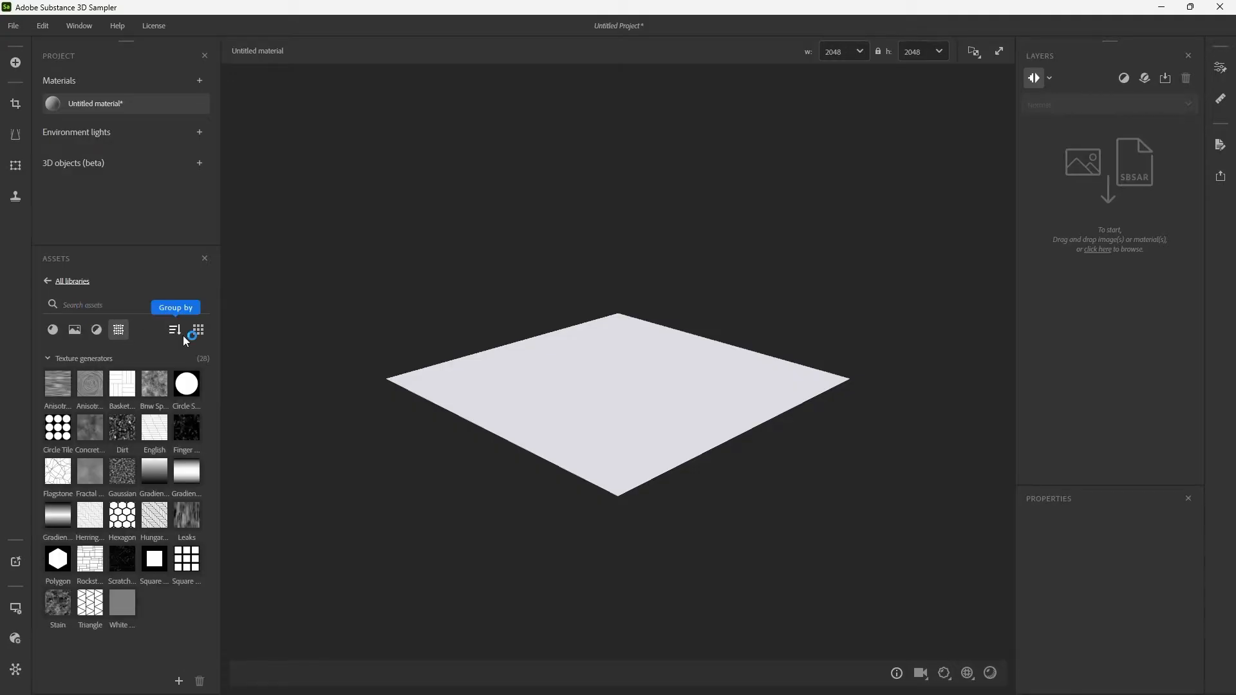
{"action": "left_click", "coordinate": [54, 330]}
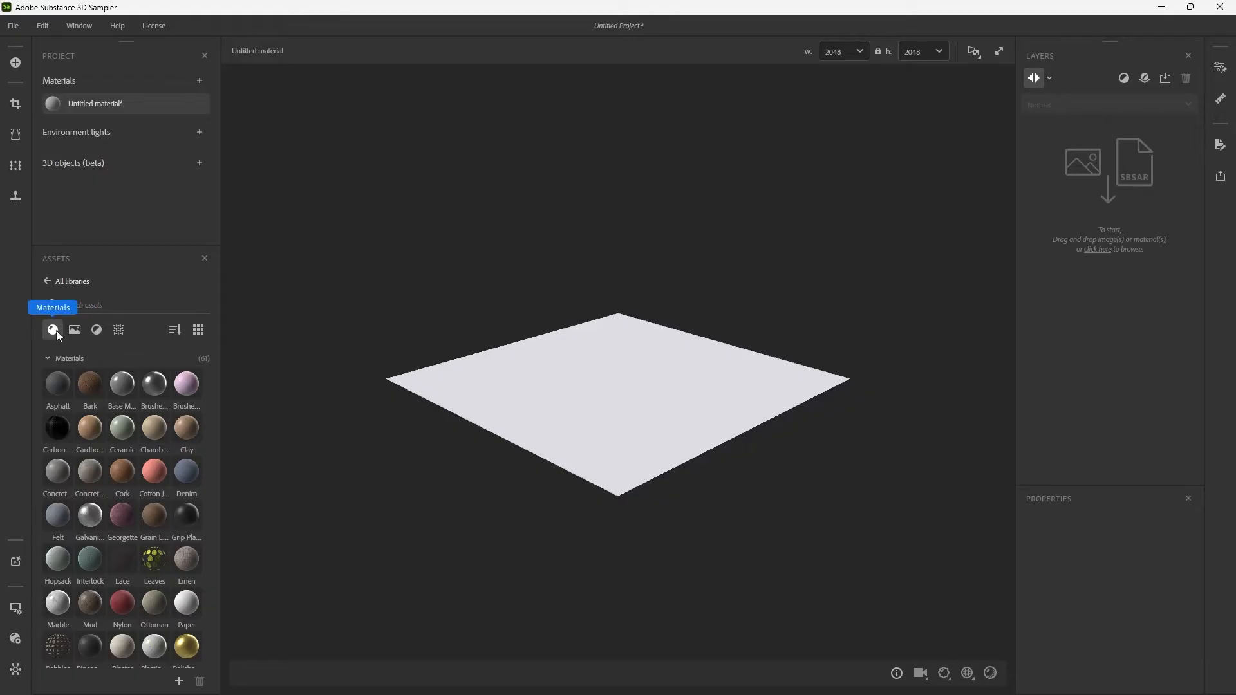
Group the material assets by category and display them as a list.
{"action": "left_click", "coordinate": [175, 330]}
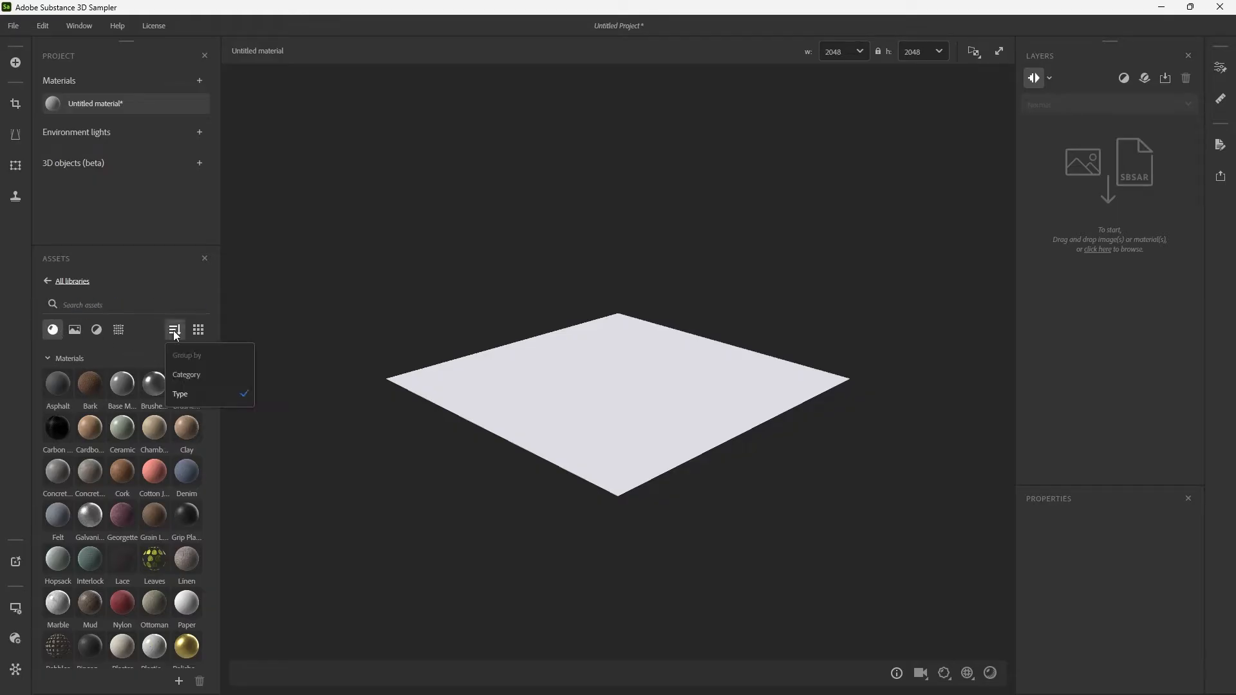
{"action": "left_click", "coordinate": [185, 376]}
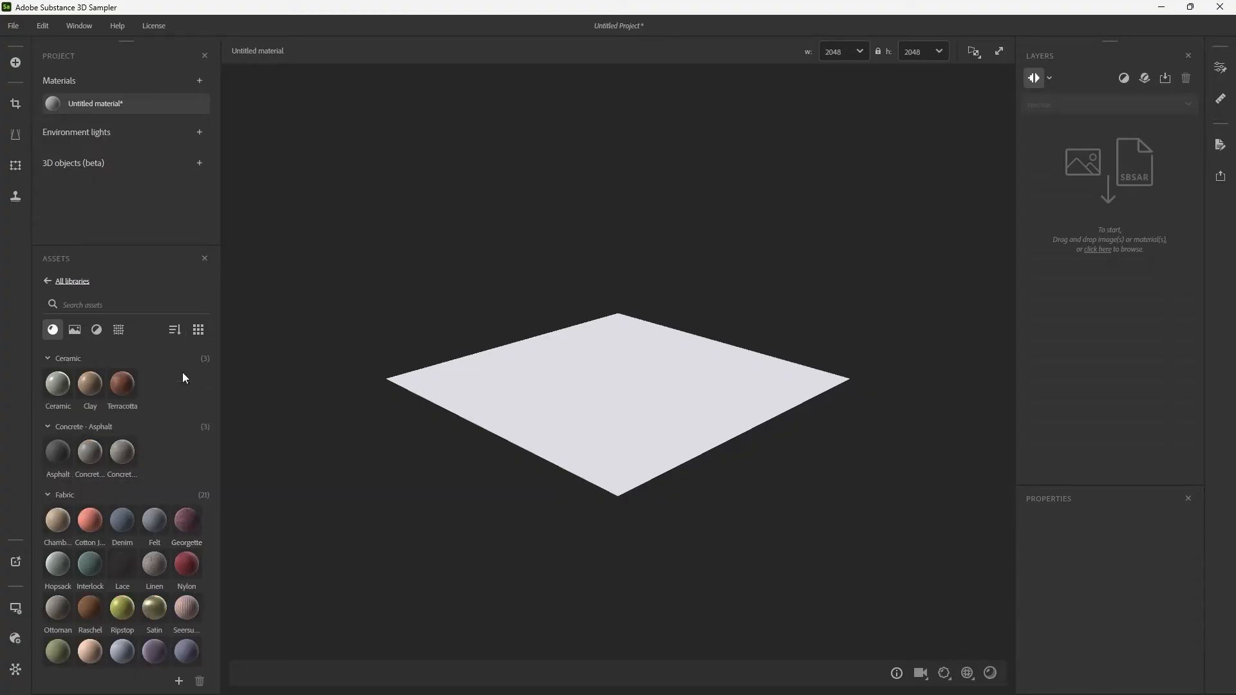
{"action": "left_click", "coordinate": [204, 332]}
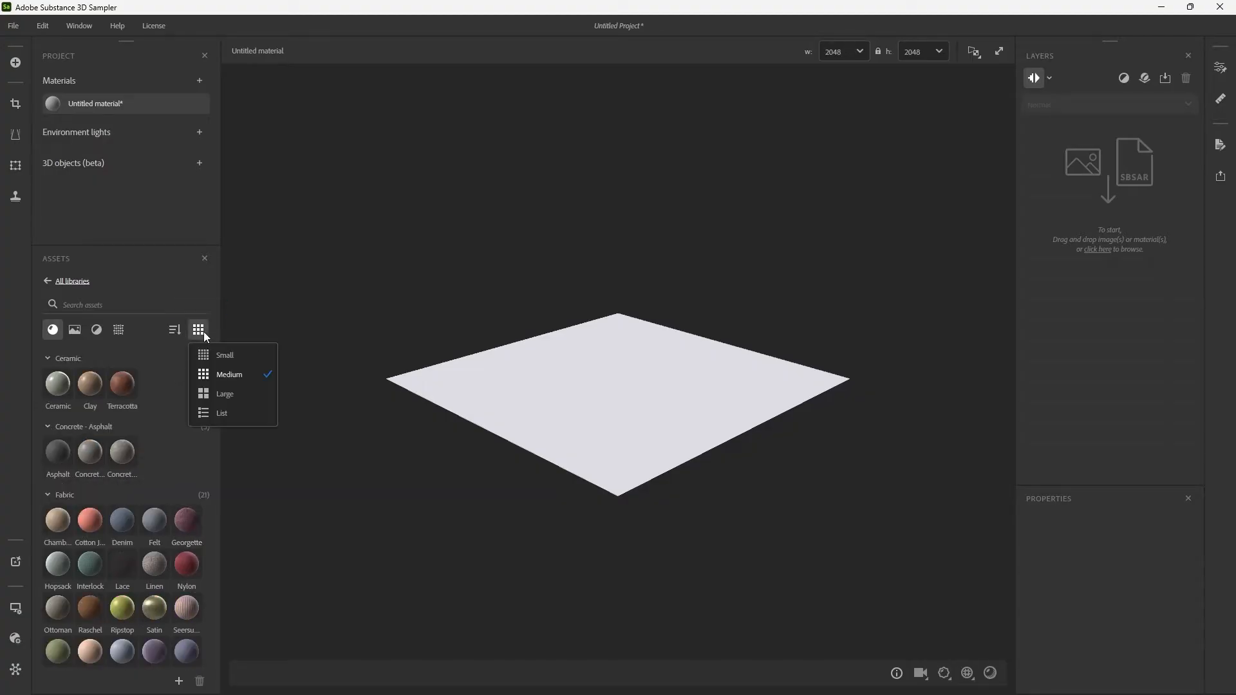
{"action": "left_click", "coordinate": [220, 413]}
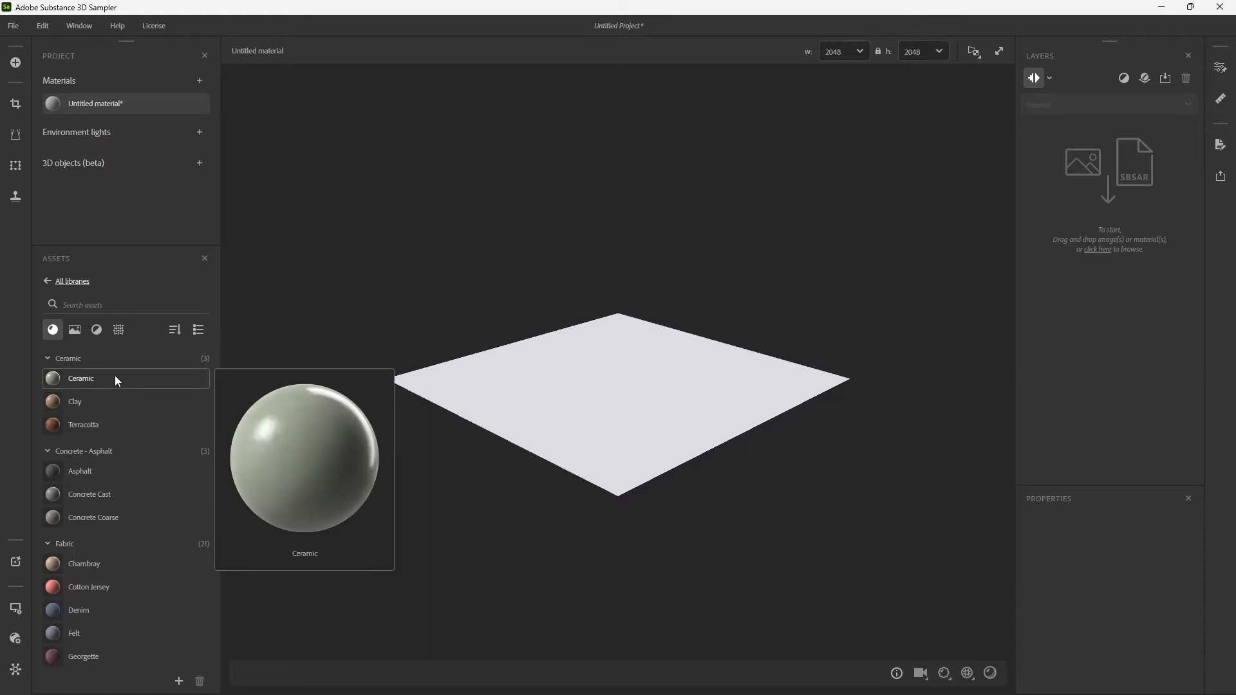
{"action": "mouse_move", "coordinate": [124, 400]}
{"action": "scroll", "coordinate": [133, 402], "scroll_direction": "down", "scroll_amount": 10}
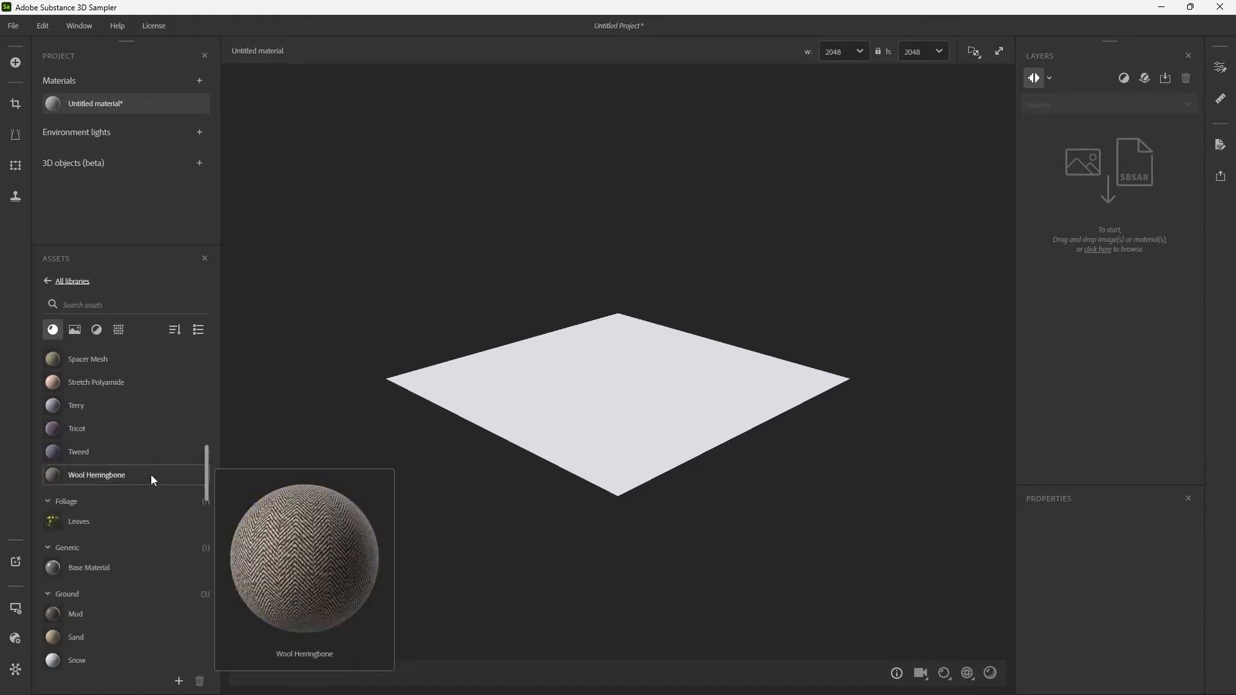
{"action": "scroll", "coordinate": [149, 505], "scroll_direction": "up", "scroll_amount": 10}
{"action": "left_click", "coordinate": [198, 330]}
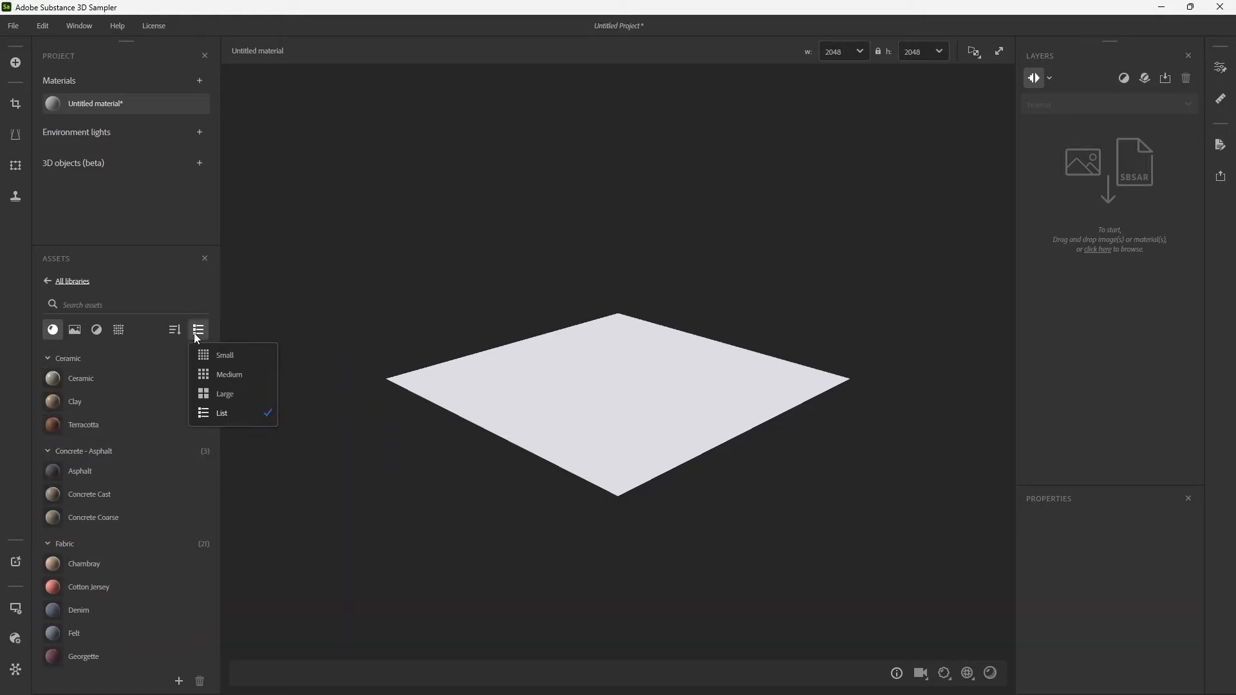
{"action": "left_click", "coordinate": [197, 332]}
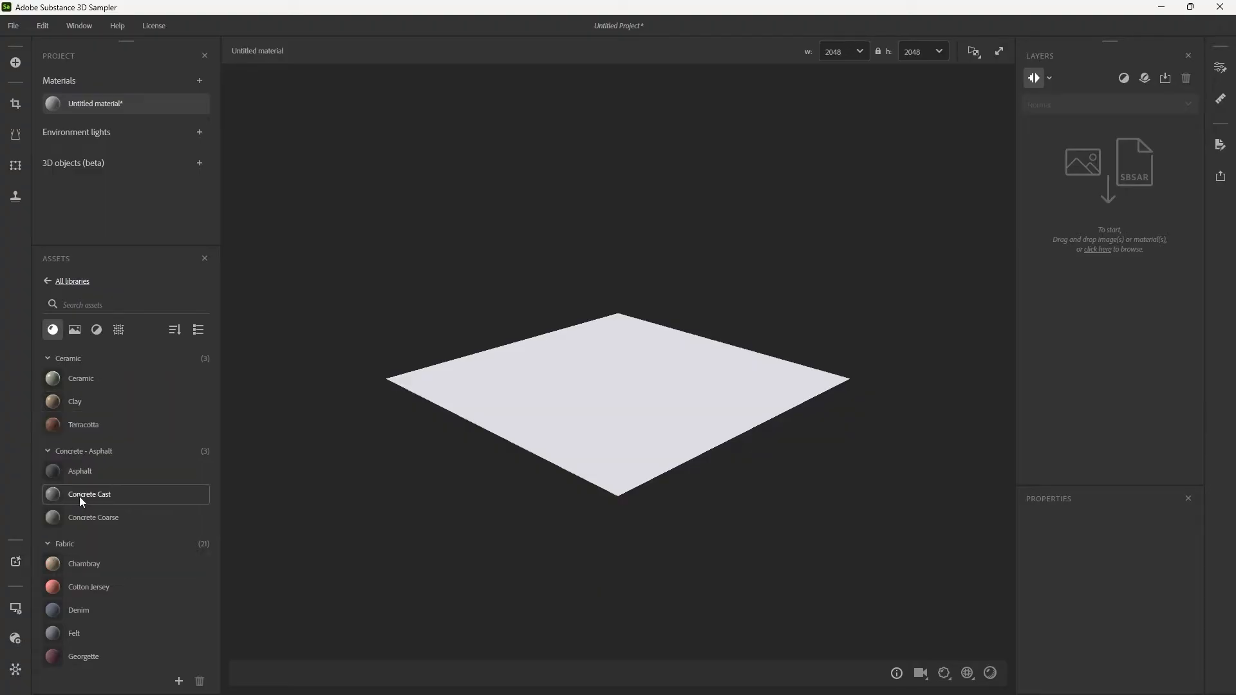
{"action": "left_click", "coordinate": [16, 563]}
{"action": "left_click", "coordinate": [15, 564]}
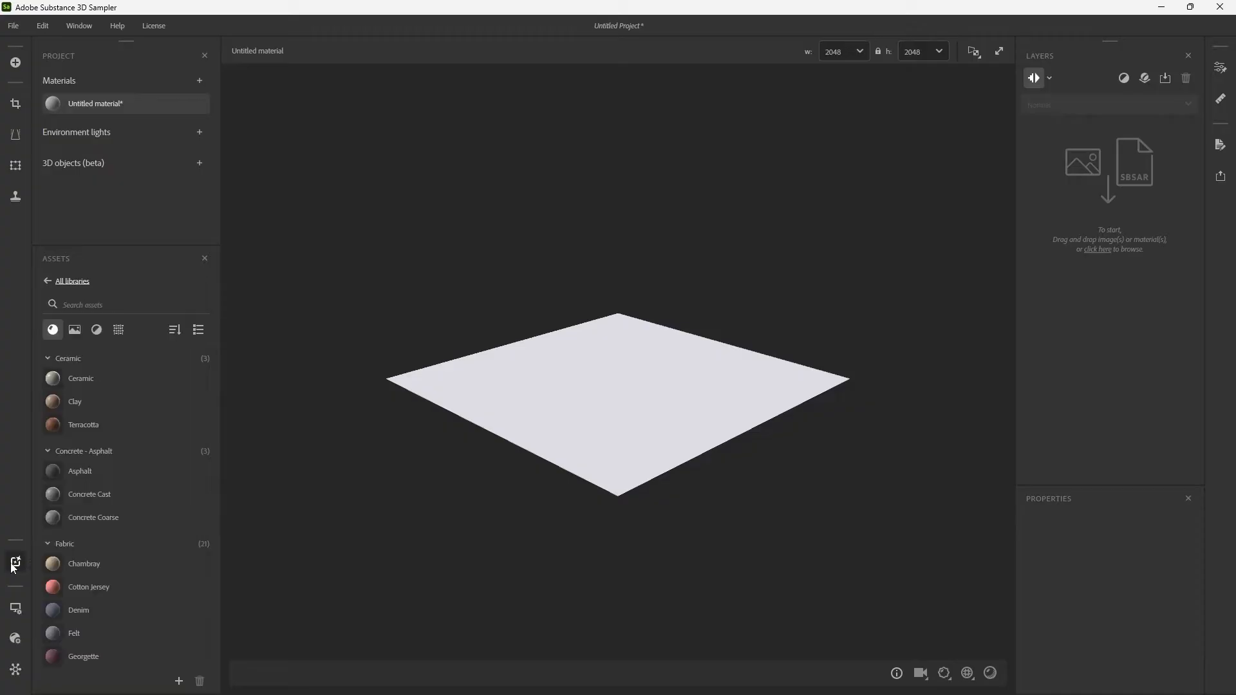
Preview the sphere and rounded cube meshes through the viewer settings, and return to the plane mesh.
{"action": "left_click", "coordinate": [20, 610]}
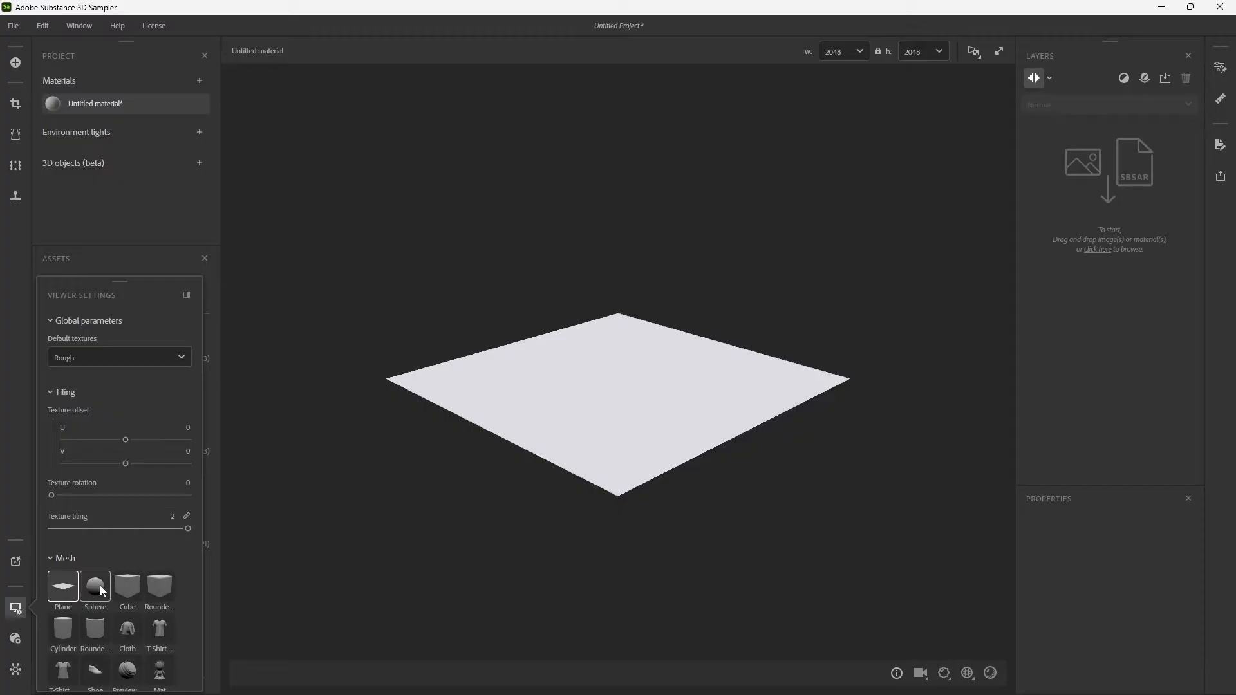
{"action": "scroll", "coordinate": [104, 593], "scroll_direction": "down", "scroll_amount": 1}
{"action": "left_click", "coordinate": [98, 547]}
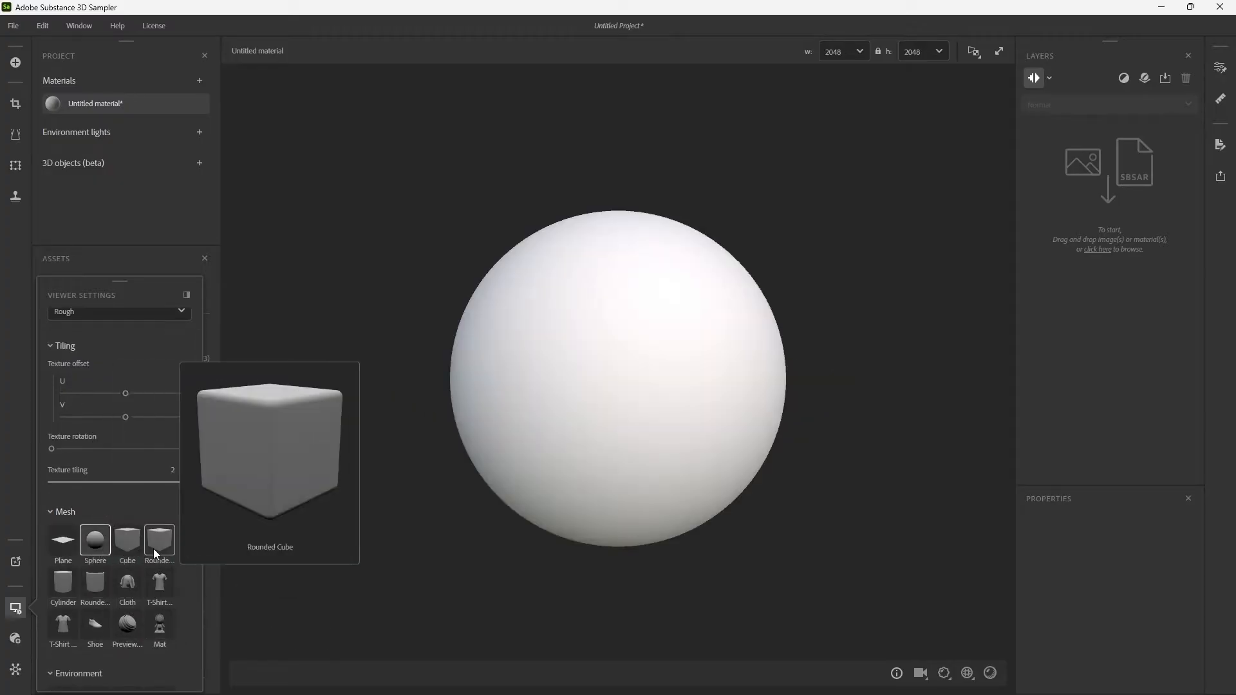
{"action": "left_click", "coordinate": [132, 544]}
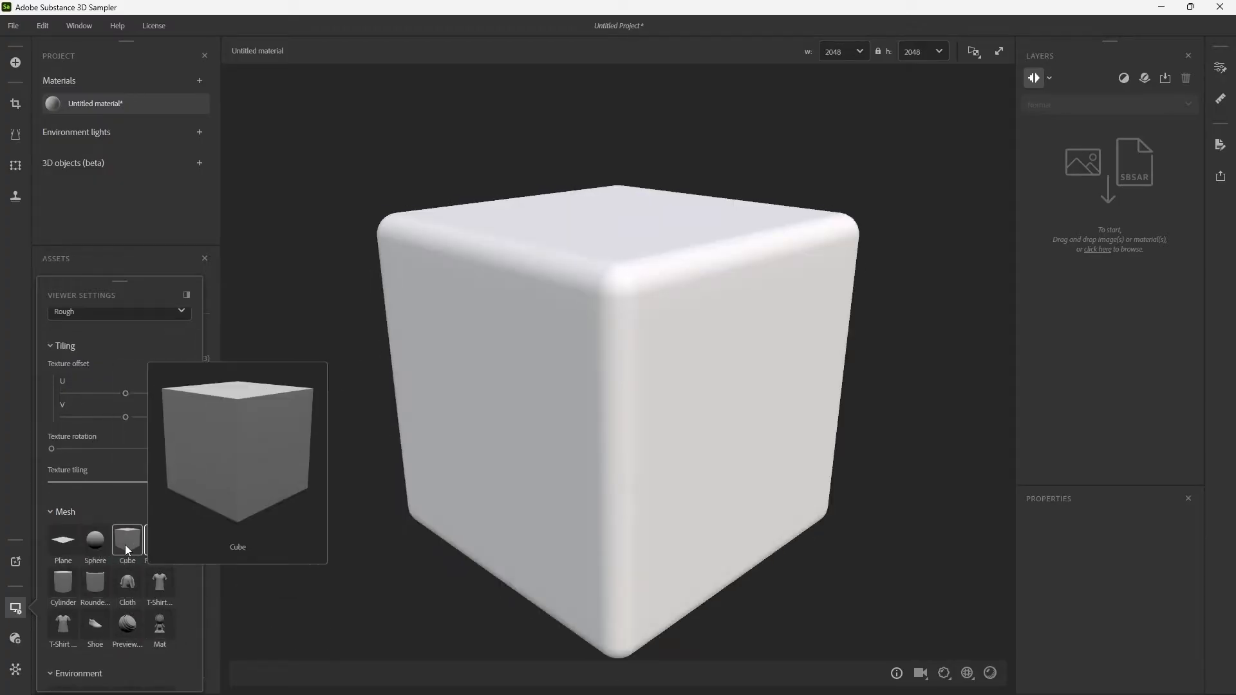
{"action": "left_click", "coordinate": [64, 541]}
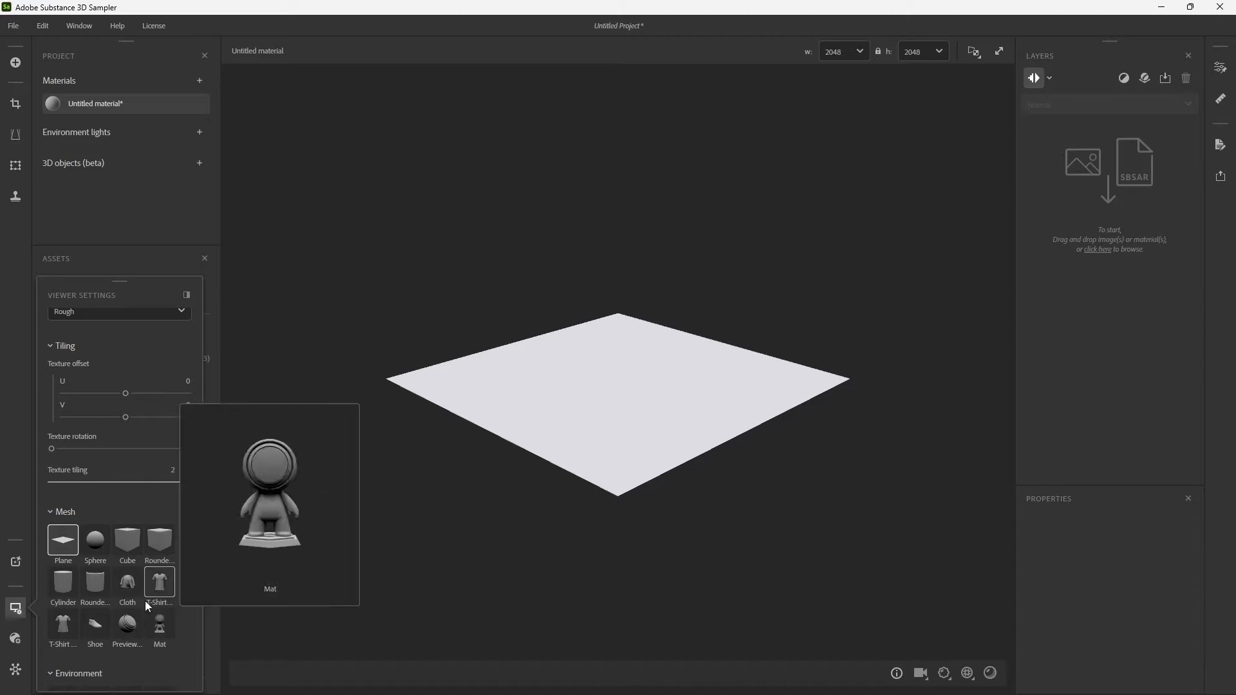
{"action": "left_click", "coordinate": [19, 609]}
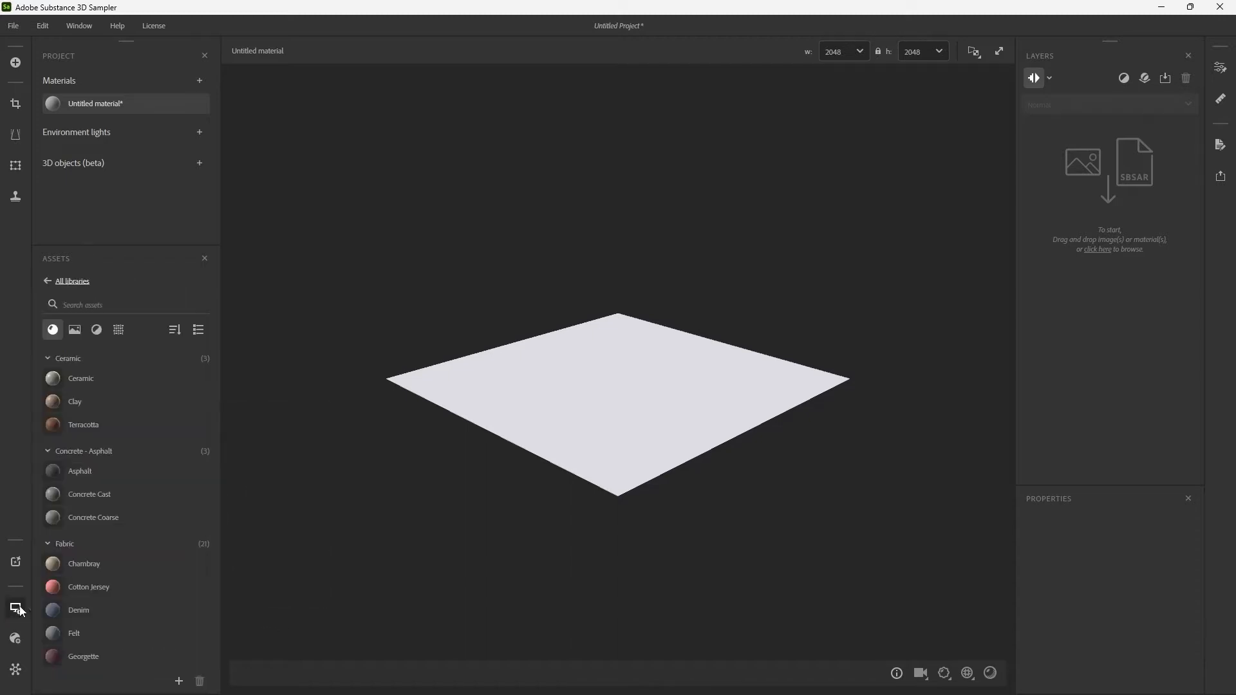
Review the global and material parameters in the shader settings, and the default and custom channels in the channel settings.
{"action": "left_click", "coordinate": [16, 640]}
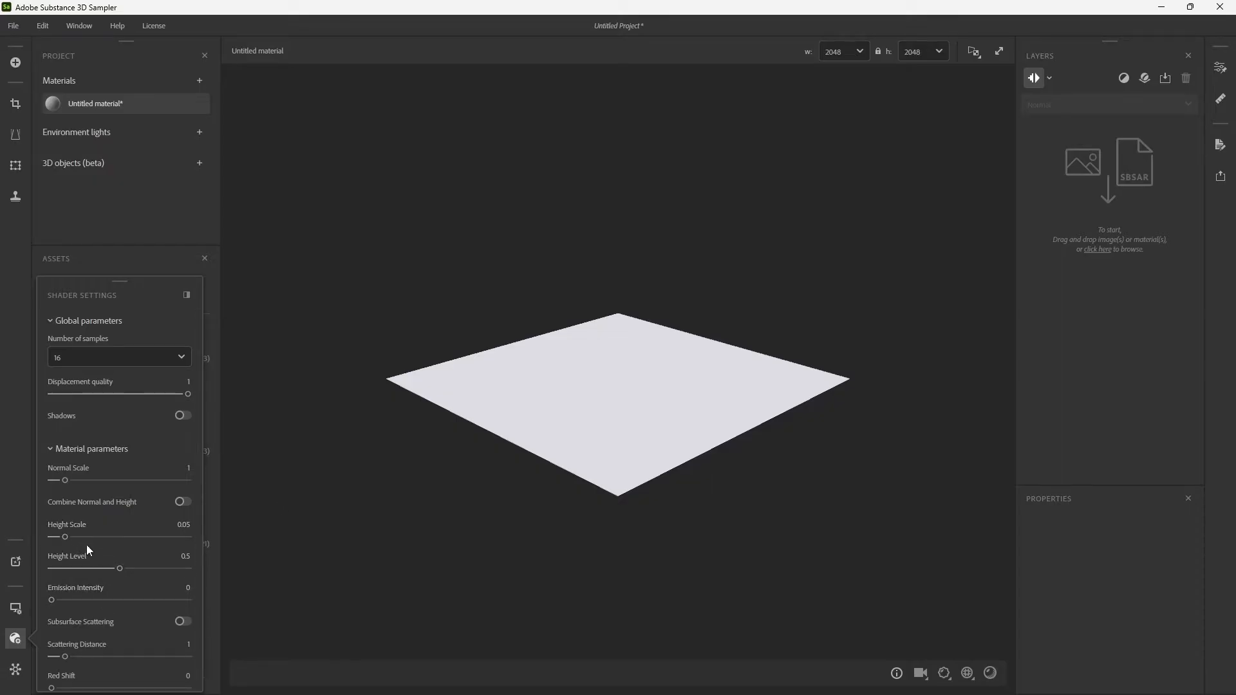
{"action": "scroll", "coordinate": [105, 561], "scroll_direction": "down", "scroll_amount": 2}
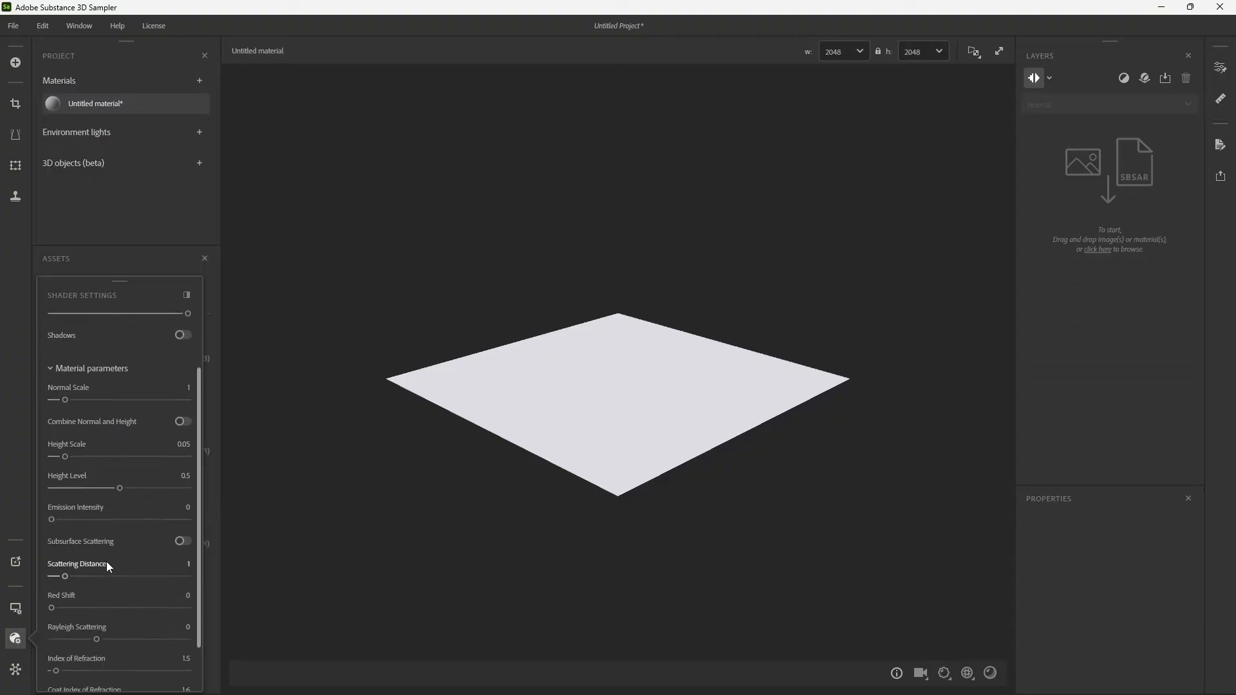
{"action": "scroll", "coordinate": [106, 561], "scroll_direction": "down", "scroll_amount": 2}
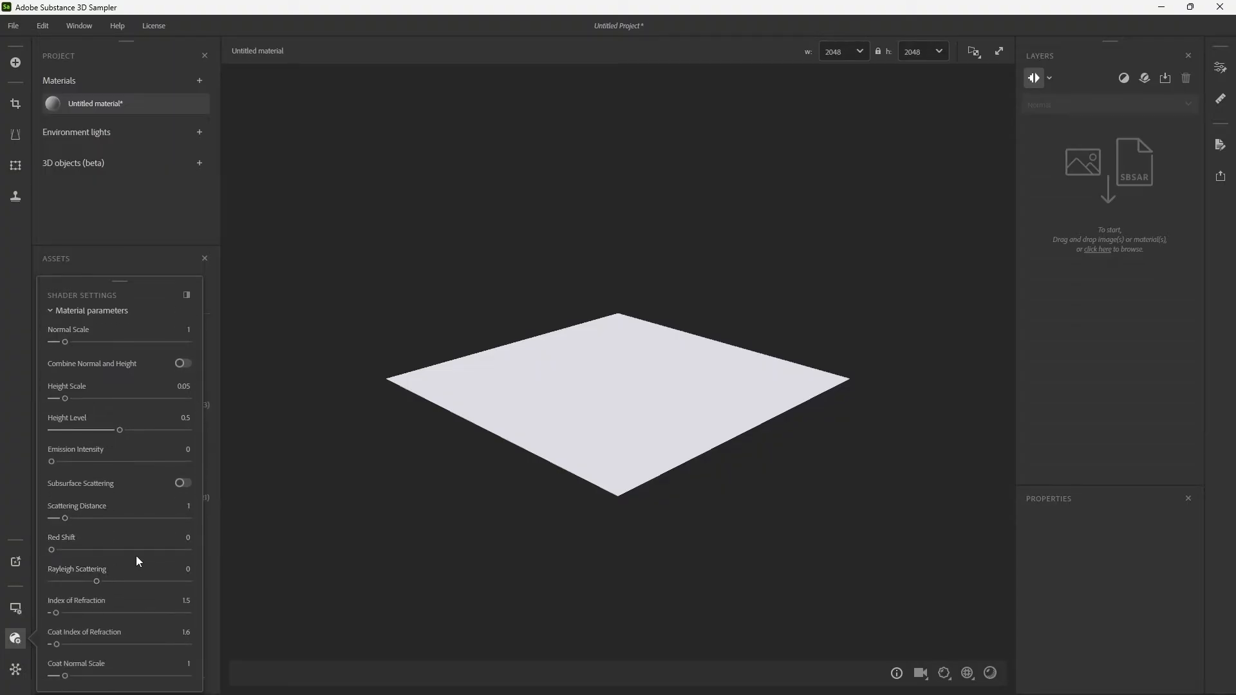
{"action": "scroll", "coordinate": [143, 555], "scroll_direction": "up", "scroll_amount": 4}
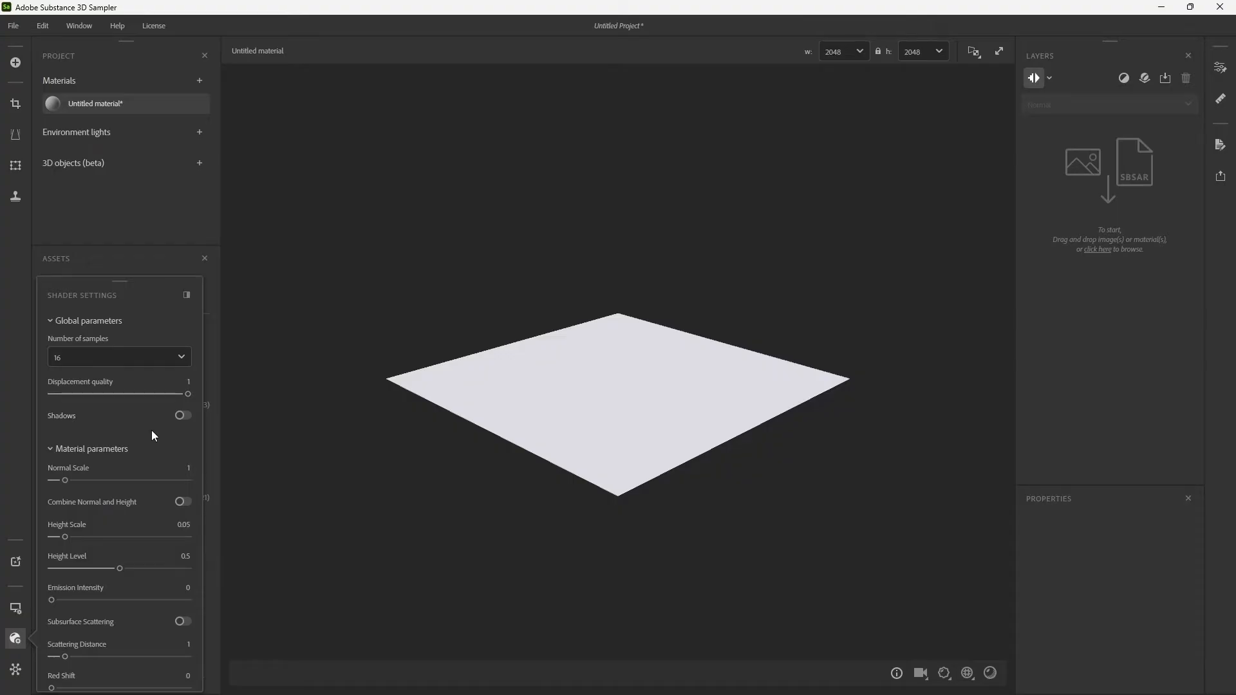
{"action": "left_click", "coordinate": [19, 638]}
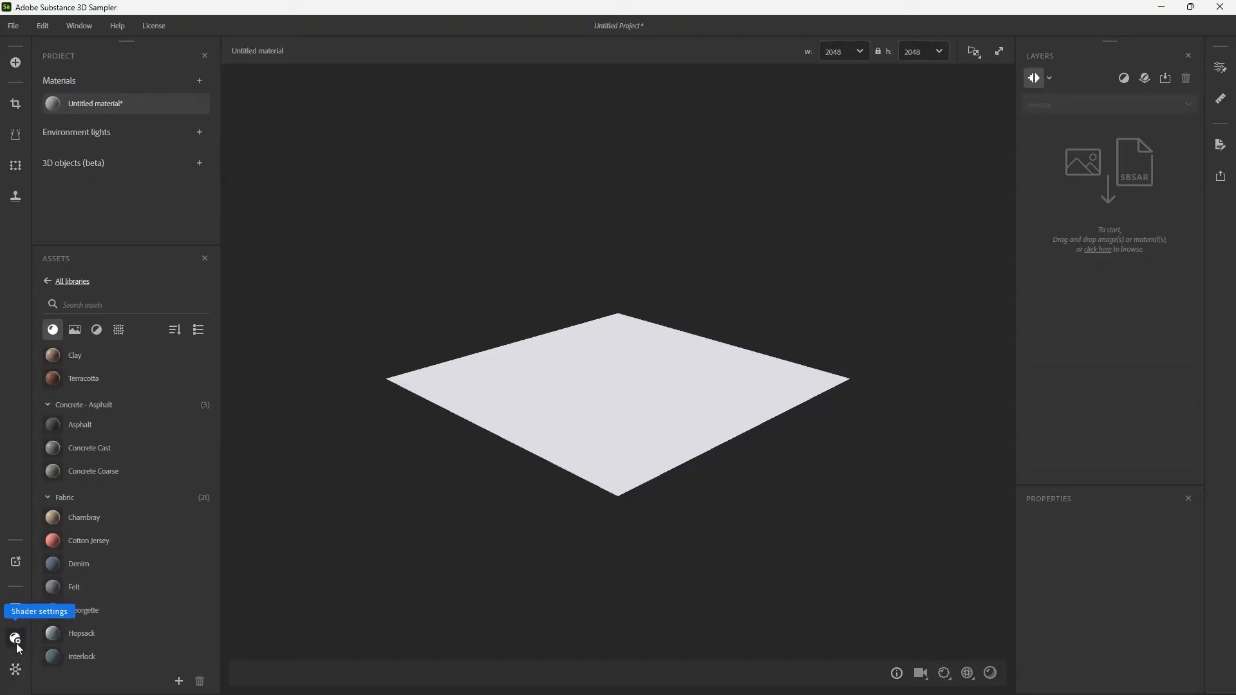
{"action": "left_click", "coordinate": [16, 671]}
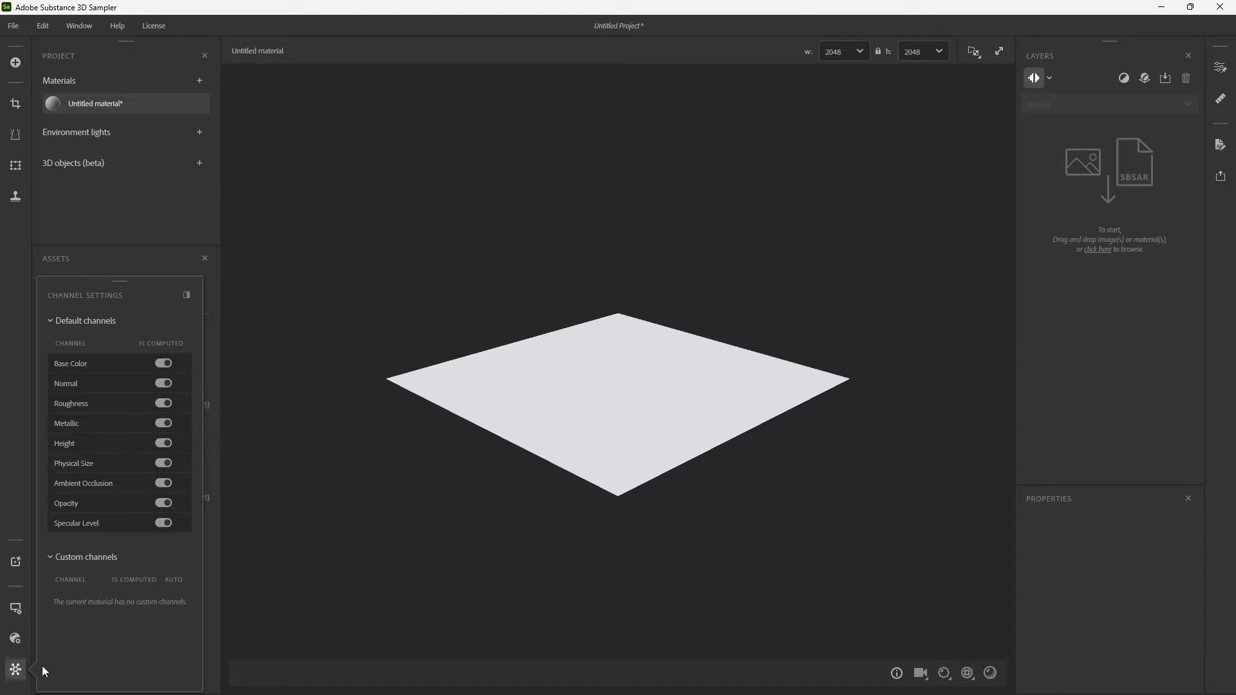
{"action": "left_click", "coordinate": [15, 669]}
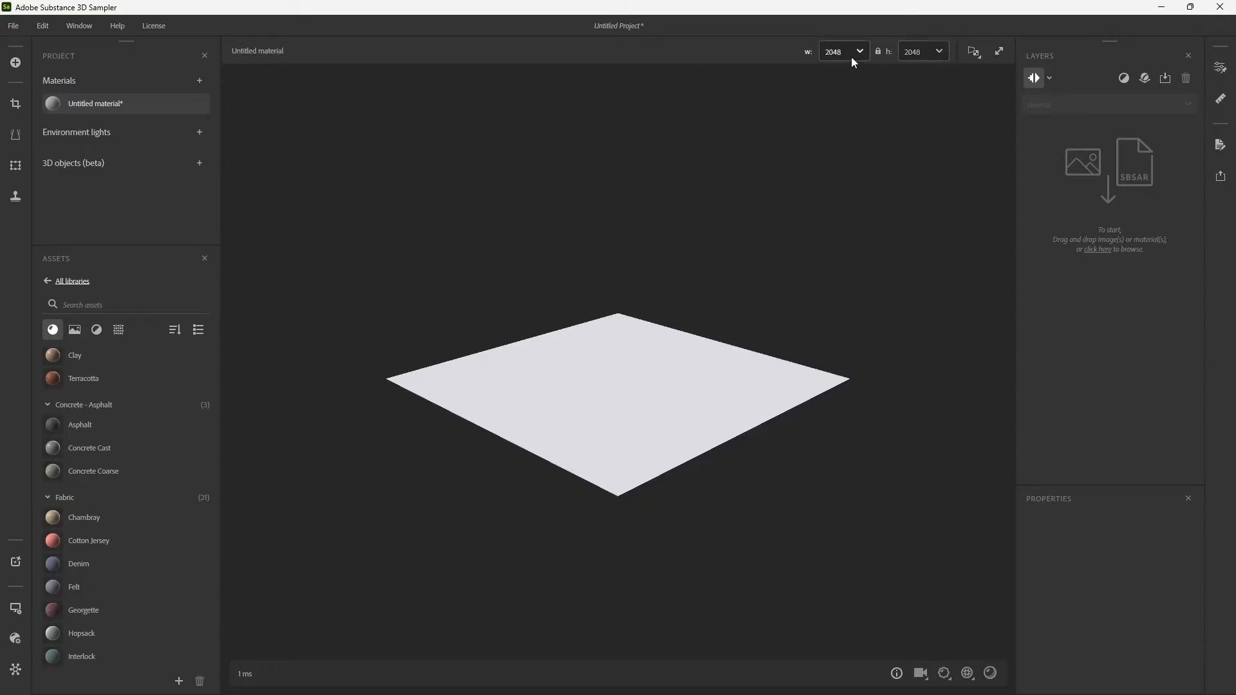
Check the viewport display modes, and preview the viewport maximized before restoring its normal size.
{"action": "left_click", "coordinate": [975, 52]}
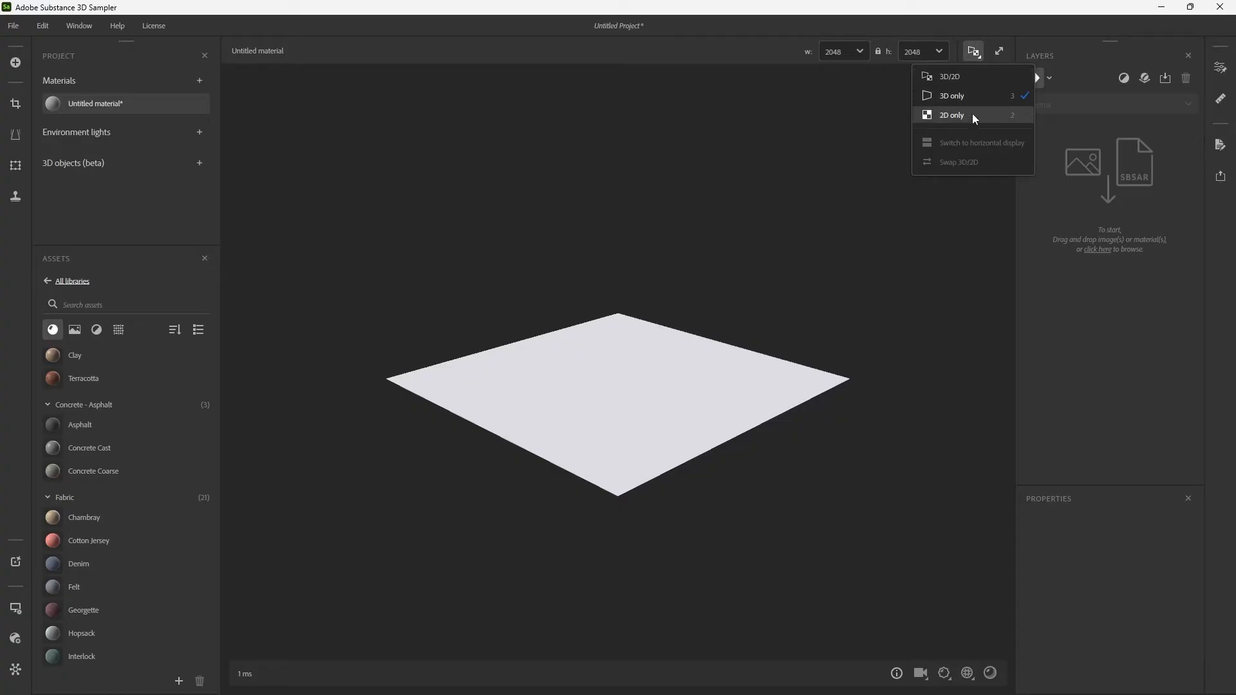
{"action": "left_click", "coordinate": [999, 54]}
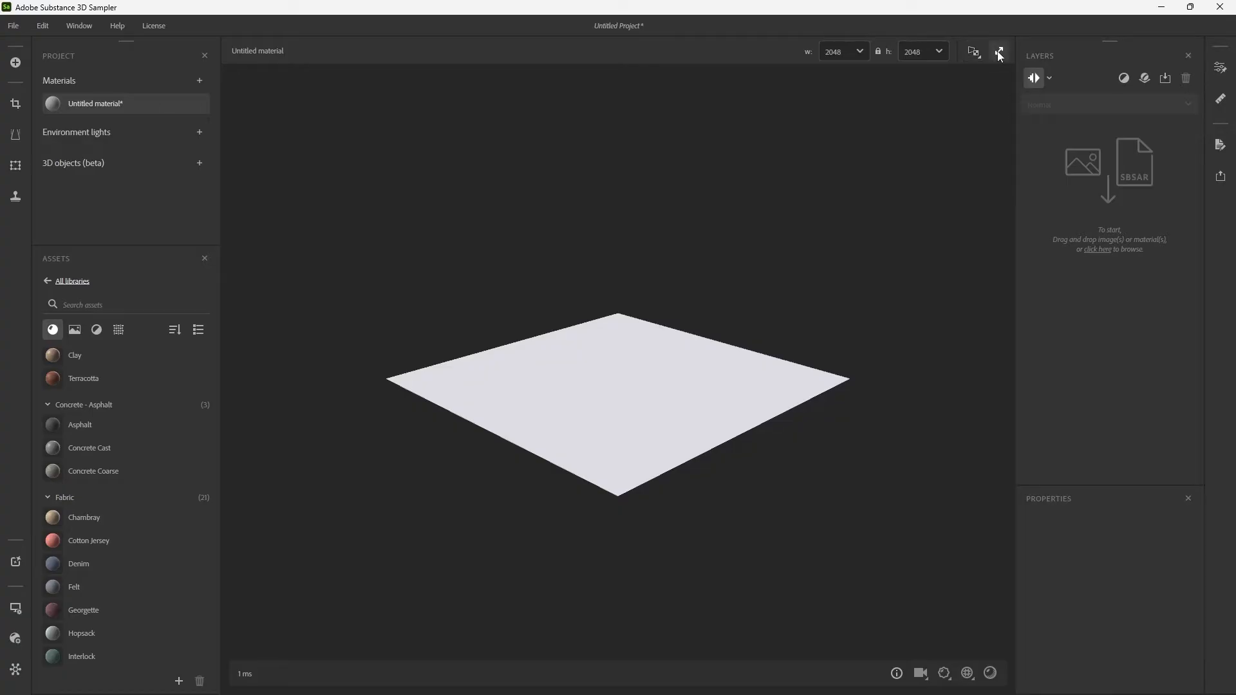
{"action": "left_click", "coordinate": [999, 54]}
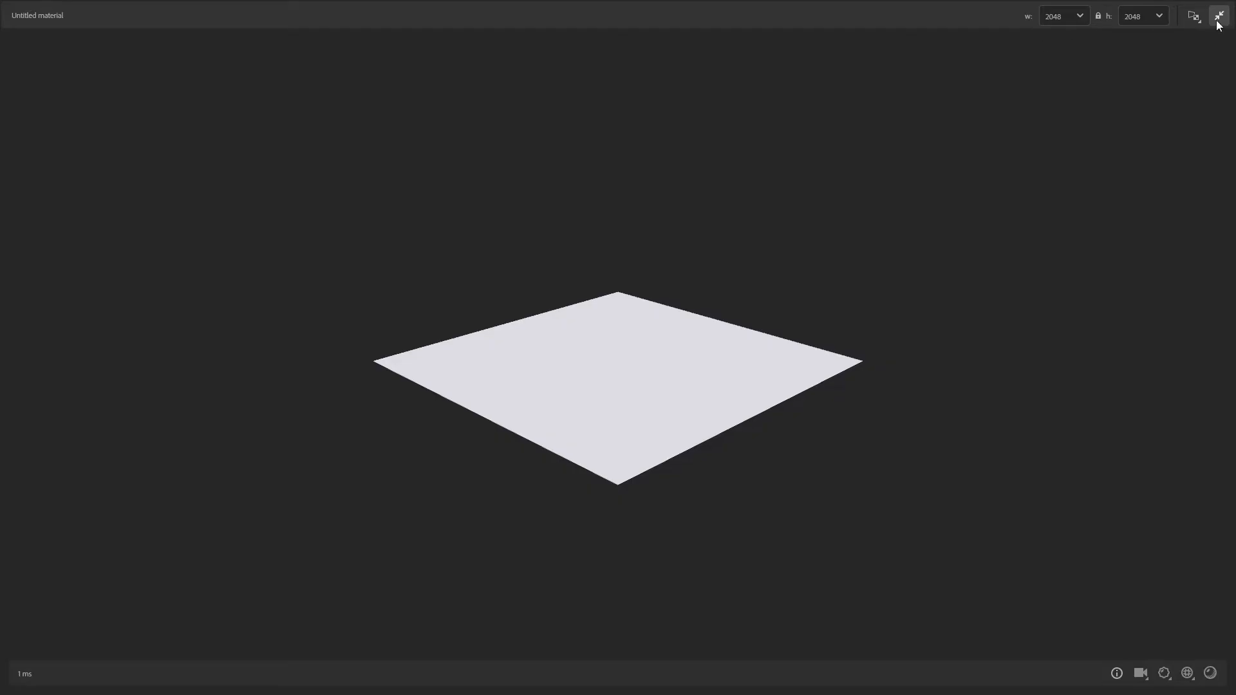
{"action": "left_click", "coordinate": [1217, 20]}
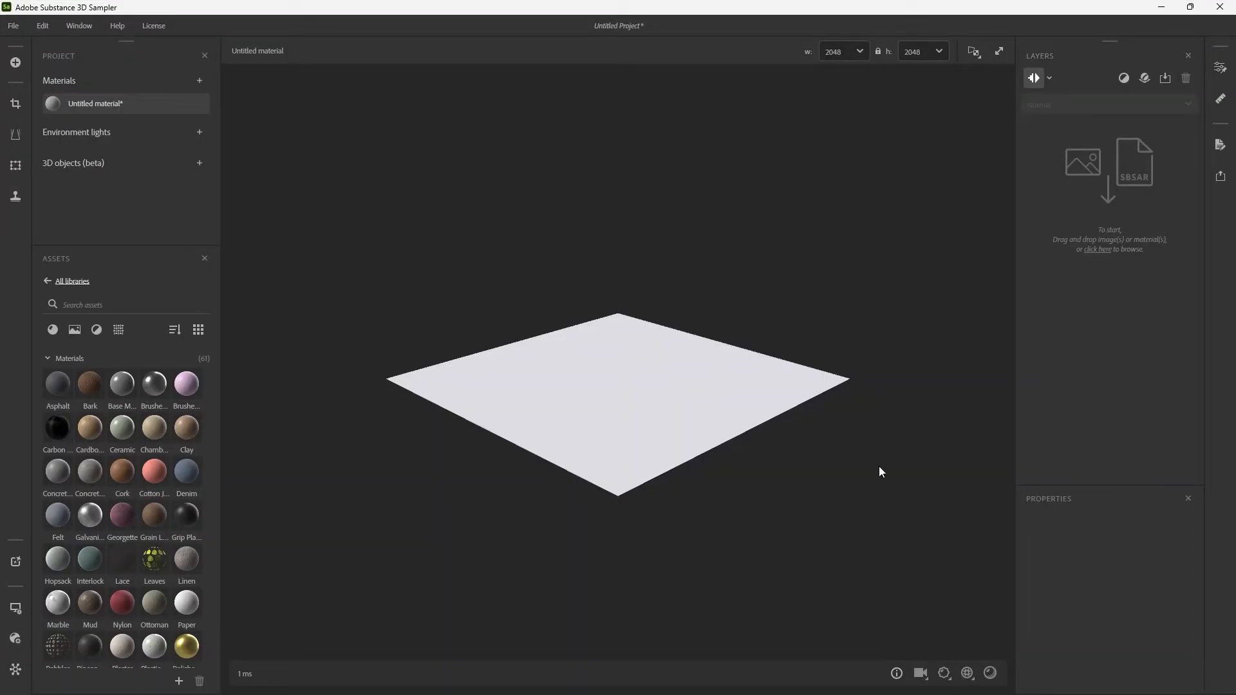
Practise the viewport navigation by orbiting, zooming and panning around the plane mesh.
{"action": "mouse_move", "coordinate": [897, 673]}
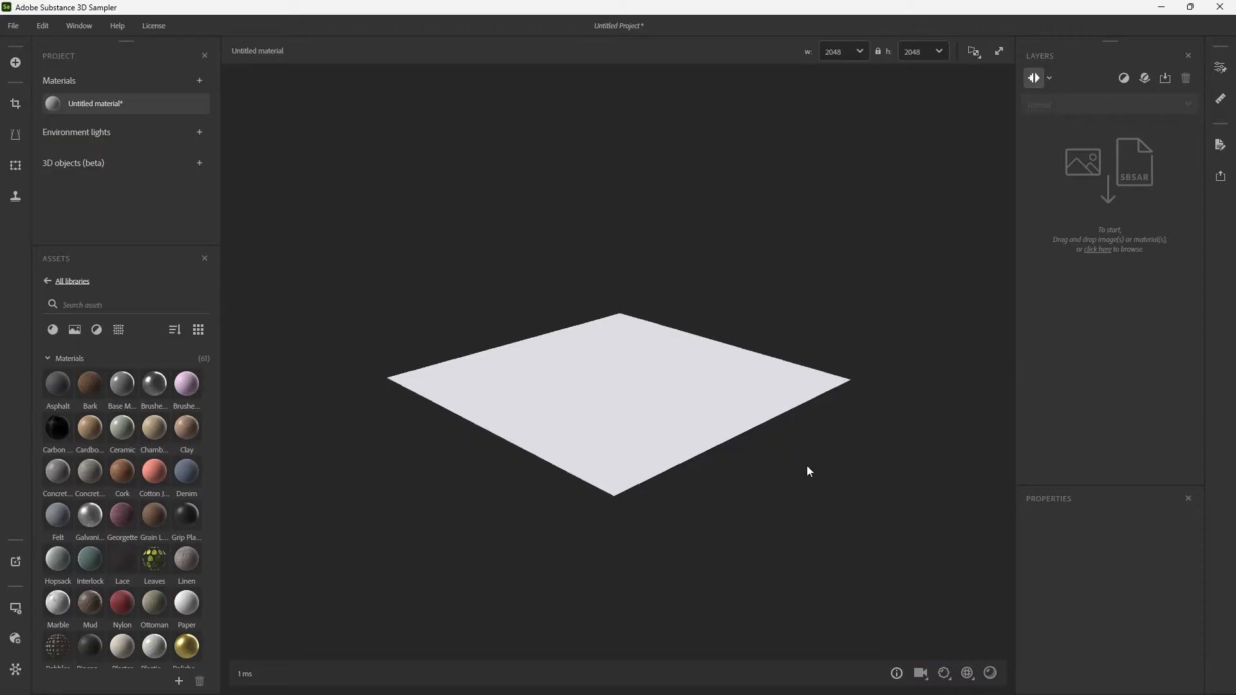
{"action": "left_click_drag", "start_coordinate": [809, 472], "coordinate": [874, 606], "text": "alt"}
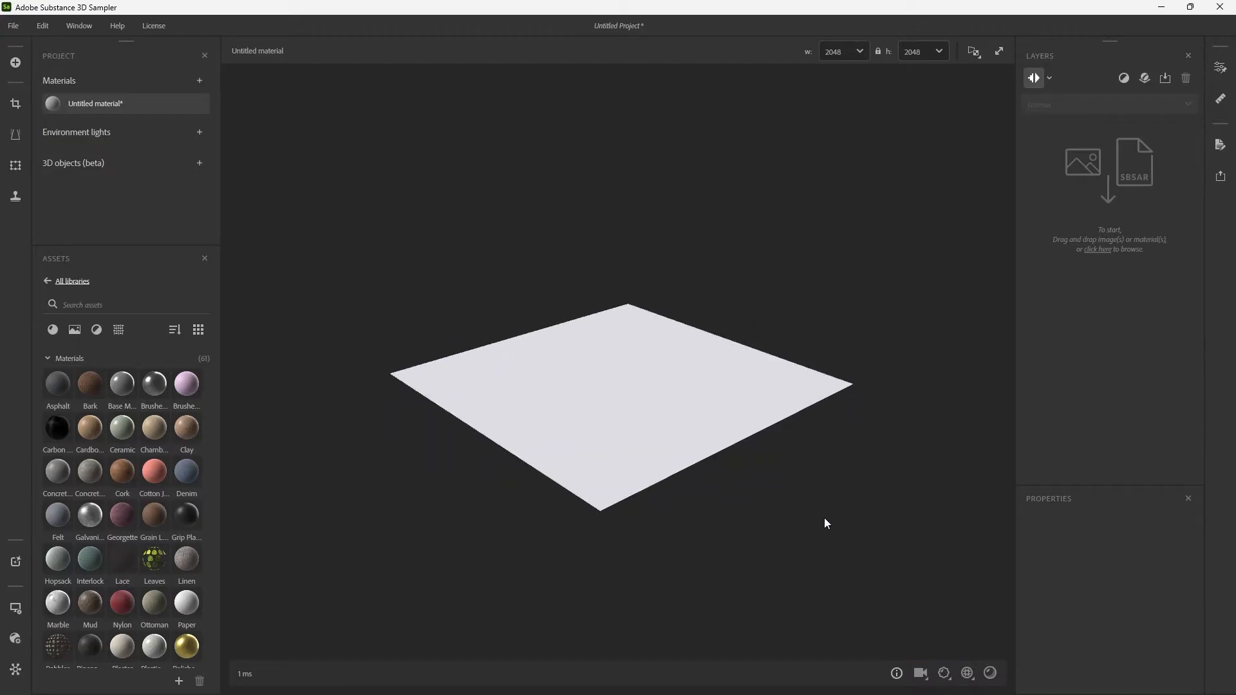
{"action": "left_click_drag", "start_coordinate": [826, 523], "coordinate": [749, 507], "text": "alt"}
{"action": "mouse_move", "coordinate": [898, 674]}
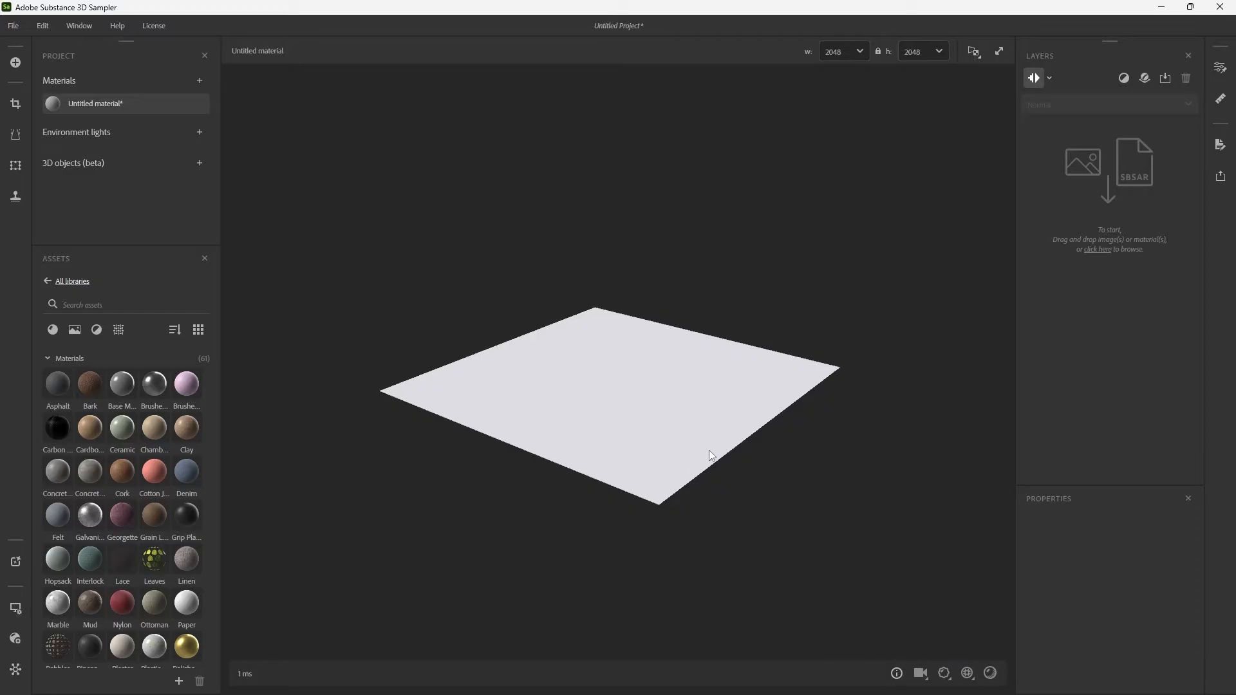
{"action": "scroll", "coordinate": [682, 435], "scroll_direction": "up", "scroll_amount": 3}
{"action": "scroll", "coordinate": [679, 434], "scroll_direction": "down", "scroll_amount": 3}
{"action": "scroll", "coordinate": [680, 437], "scroll_direction": "up", "scroll_amount": 3}
{"action": "left_click_drag", "start_coordinate": [682, 439], "coordinate": [870, 628]}
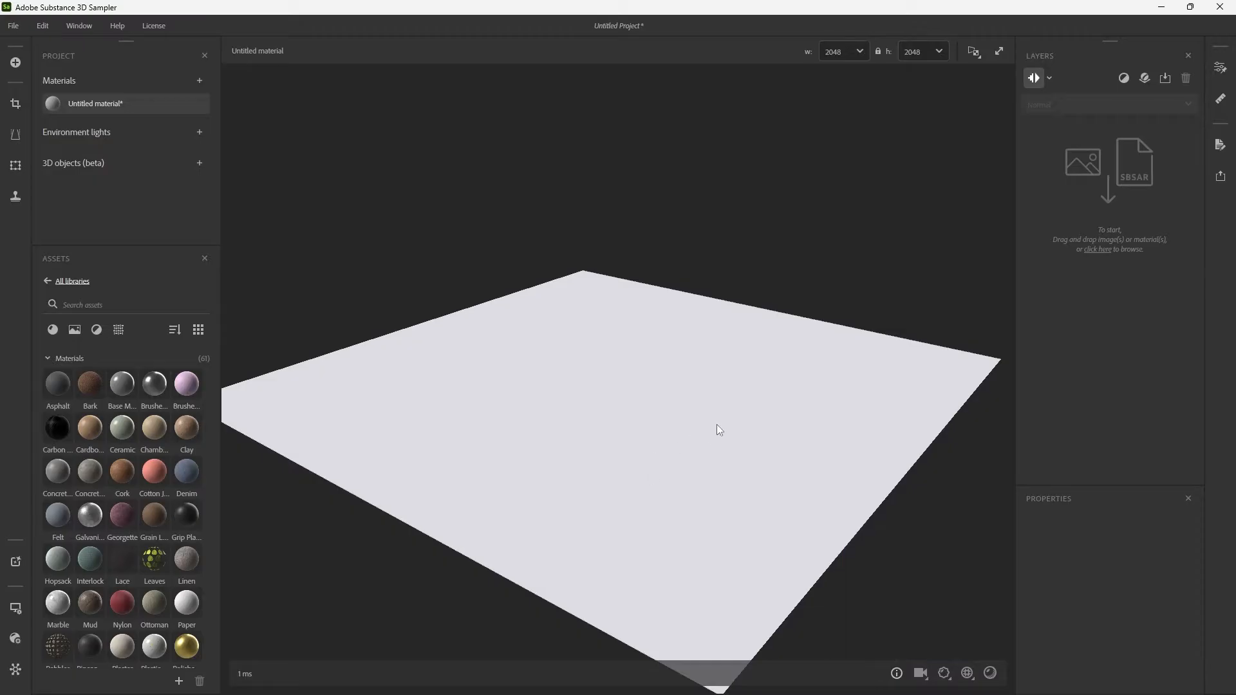
{"action": "middle_click_drag", "start_coordinate": [744, 437], "coordinate": [630, 327], "text": "alt"}
{"action": "scroll", "coordinate": [700, 372], "scroll_direction": "down", "scroll_amount": 5}
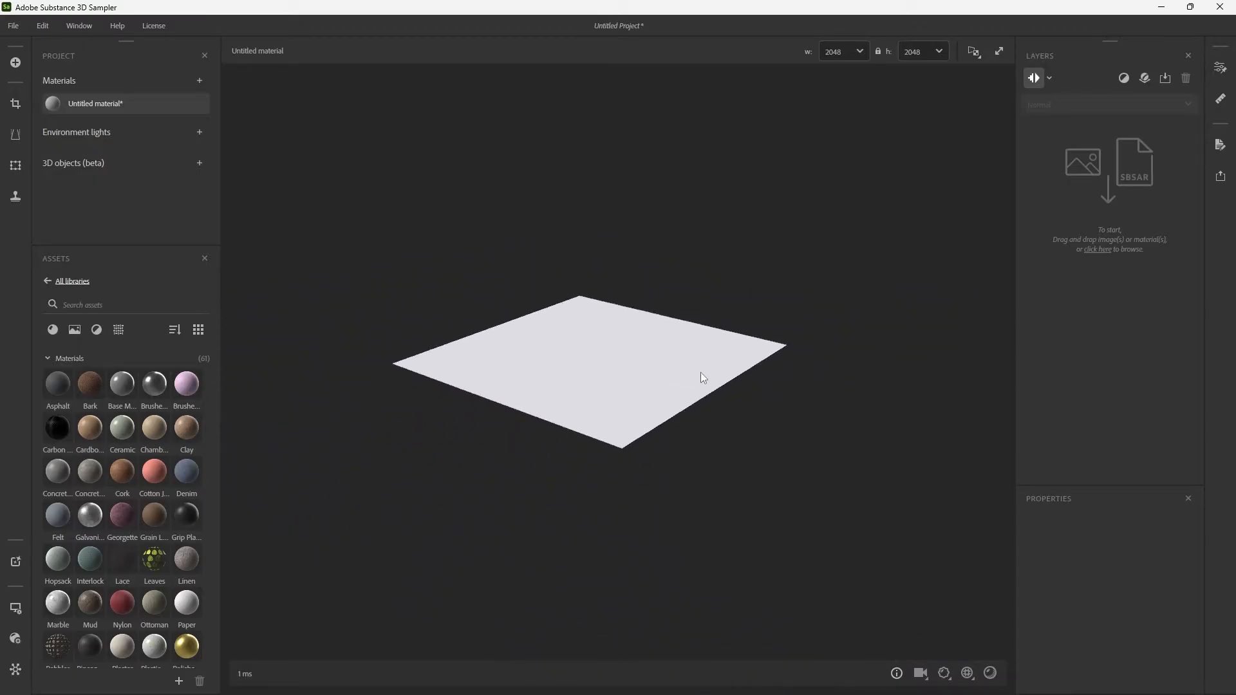
{"action": "scroll", "coordinate": [717, 398], "scroll_direction": "up", "scroll_amount": 2}
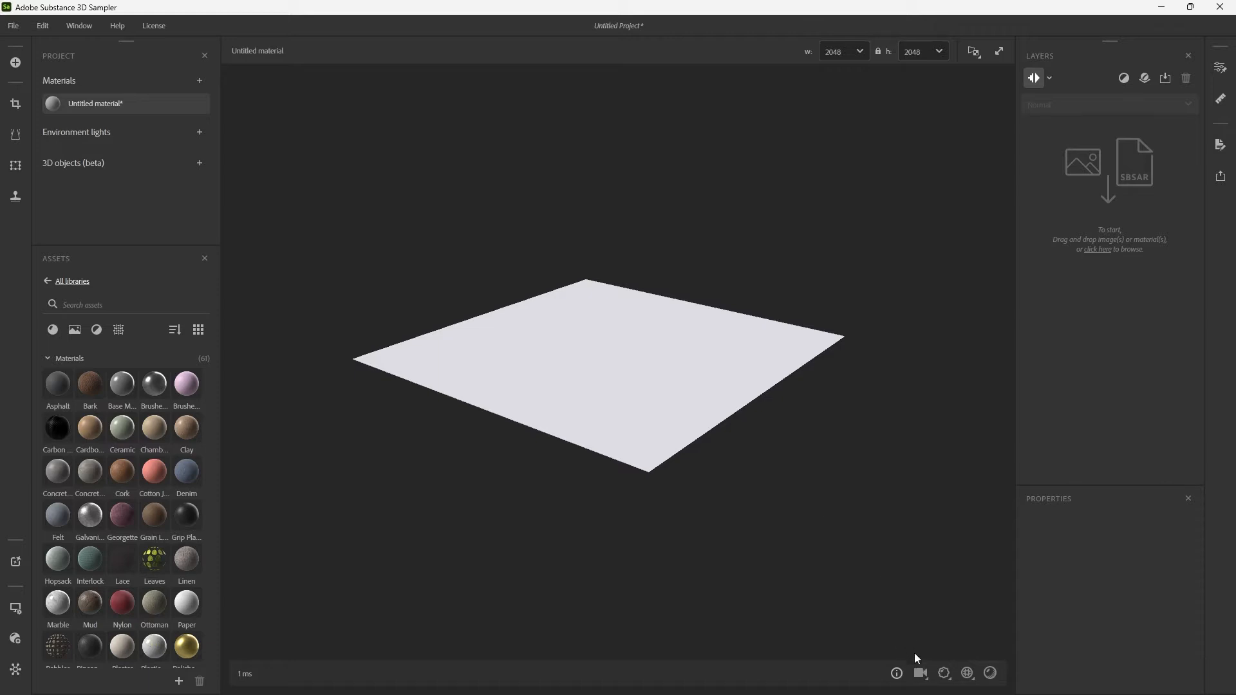
Look at the camera and displacement options, and try a lower displacement quality before returning it to 1.
{"action": "left_click", "coordinate": [922, 673]}
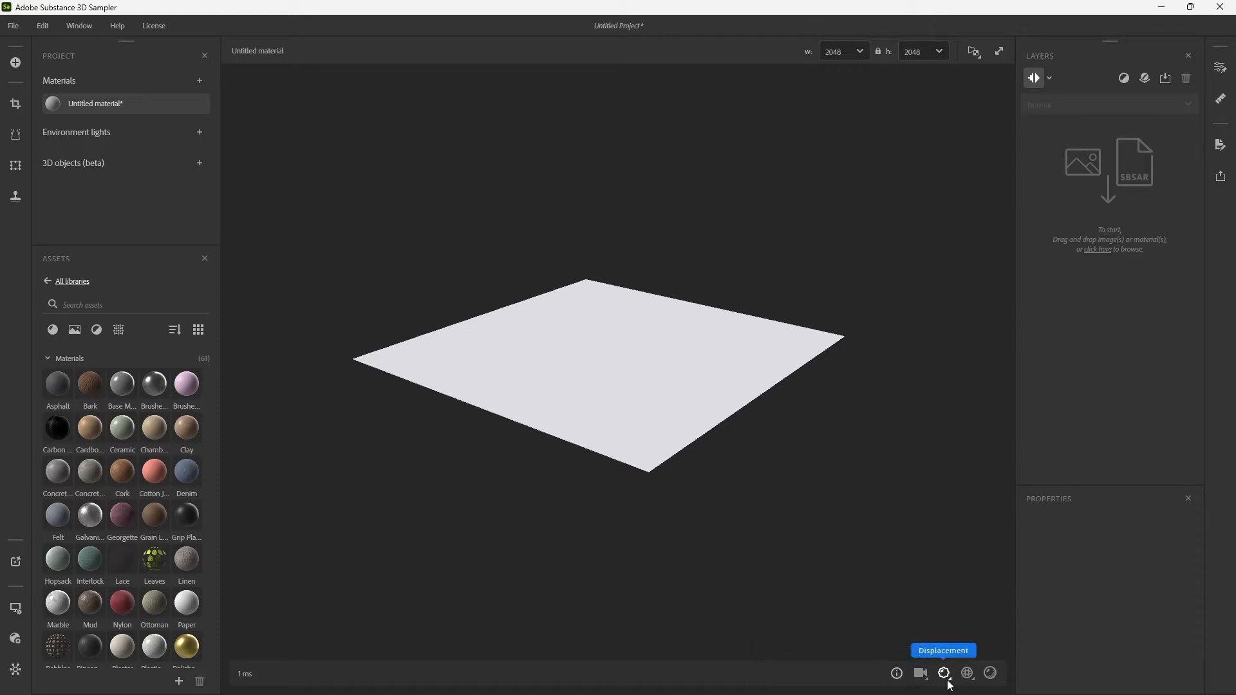
{"action": "left_click", "coordinate": [945, 673]}
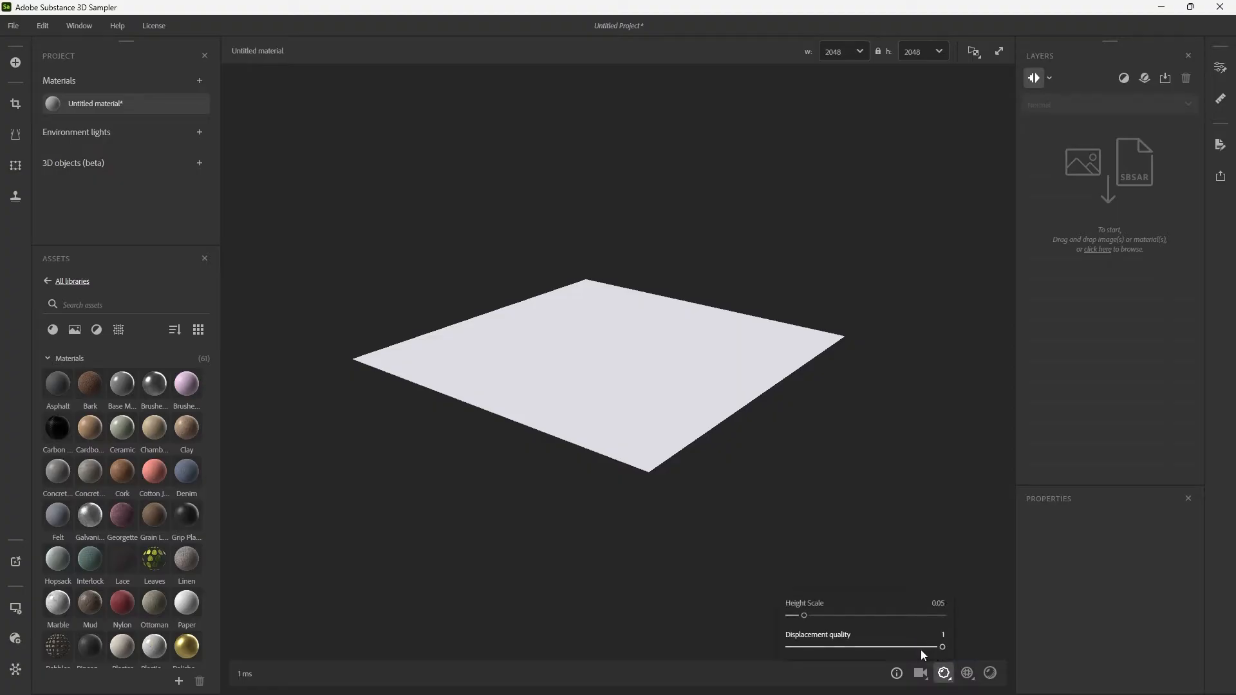
{"action": "left_click_drag", "start_coordinate": [921, 649], "coordinate": [860, 649]}
{"action": "mouse_move", "coordinate": [964, 656]}
{"action": "left_mouse_down"}
{"action": "mouse_move", "coordinate": [770, 641]}
{"action": "mouse_move", "coordinate": [980, 648]}
{"action": "mouse_move", "coordinate": [763, 647]}
{"action": "mouse_move", "coordinate": [979, 654]}
{"action": "left_mouse_up"}
{"action": "left_click_drag", "start_coordinate": [737, 370], "coordinate": [697, 395]}
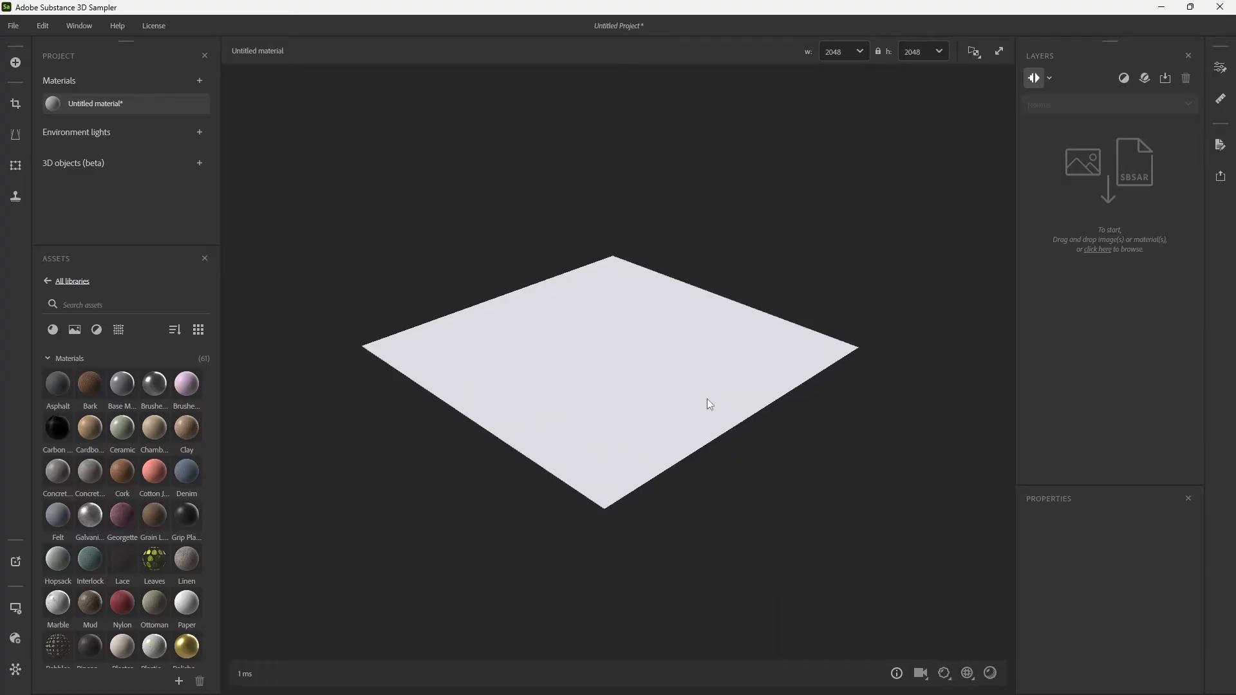
{"action": "left_click_drag", "start_coordinate": [871, 536], "coordinate": [992, 646]}
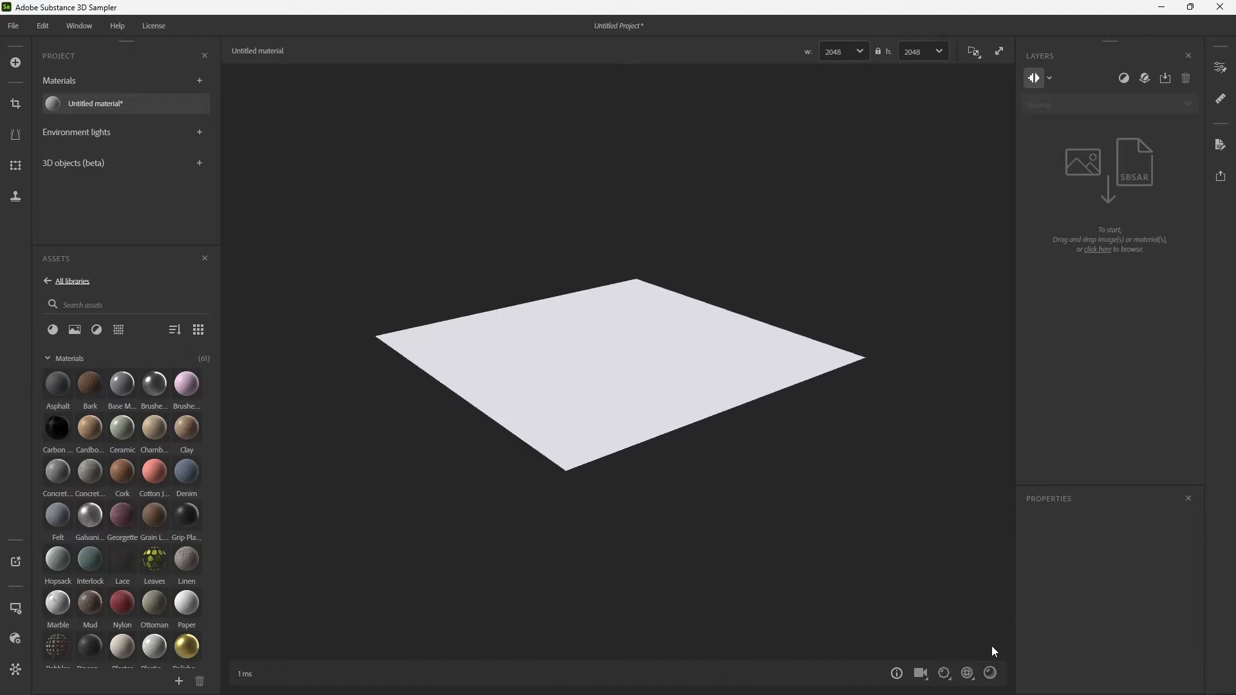
Look at the viewport's tiling options, and turn shadows on and back off.
{"action": "left_click", "coordinate": [969, 674]}
{"action": "left_click", "coordinate": [993, 675]}
{"action": "mouse_move", "coordinate": [839, 474]}
{"action": "left_mouse_down"}
{"action": "mouse_move", "coordinate": [866, 461]}
{"action": "mouse_move", "coordinate": [835, 468]}
{"action": "left_mouse_up"}
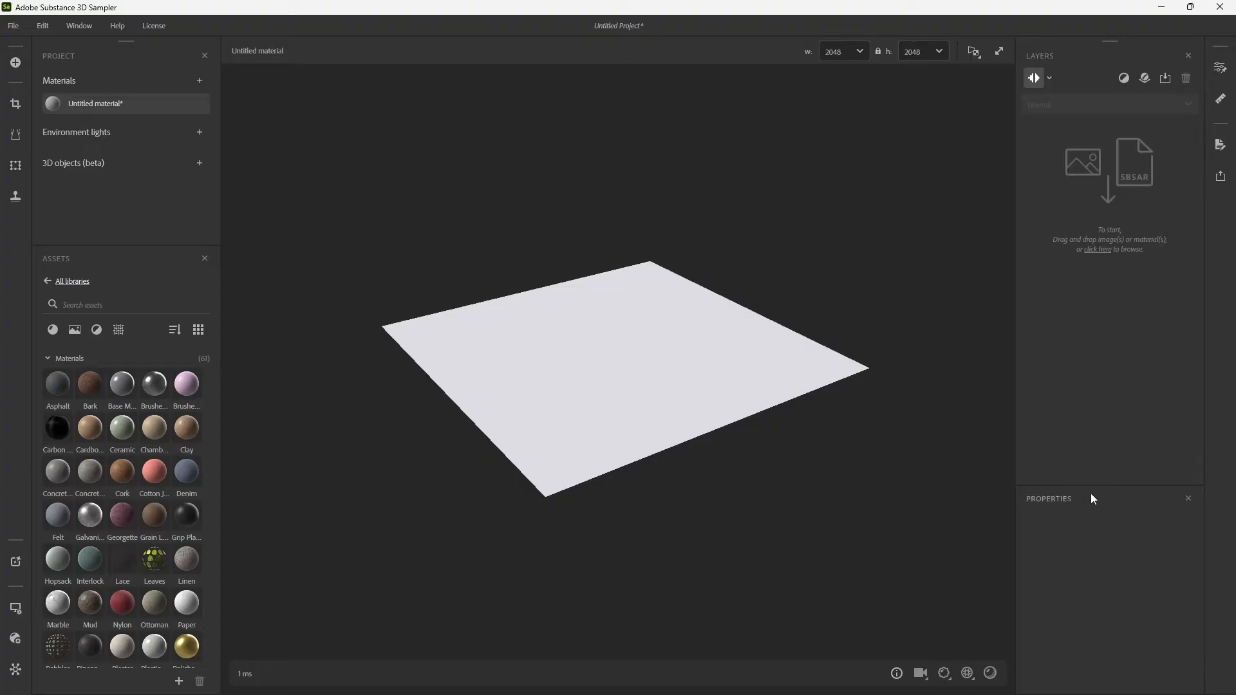
Enlarge the properties area, and try the Base Material asset as a layer before deleting it.
{"action": "left_click_drag", "start_coordinate": [1084, 485], "coordinate": [1094, 350]}
{"action": "left_click_drag", "start_coordinate": [122, 385], "coordinate": [1077, 195]}
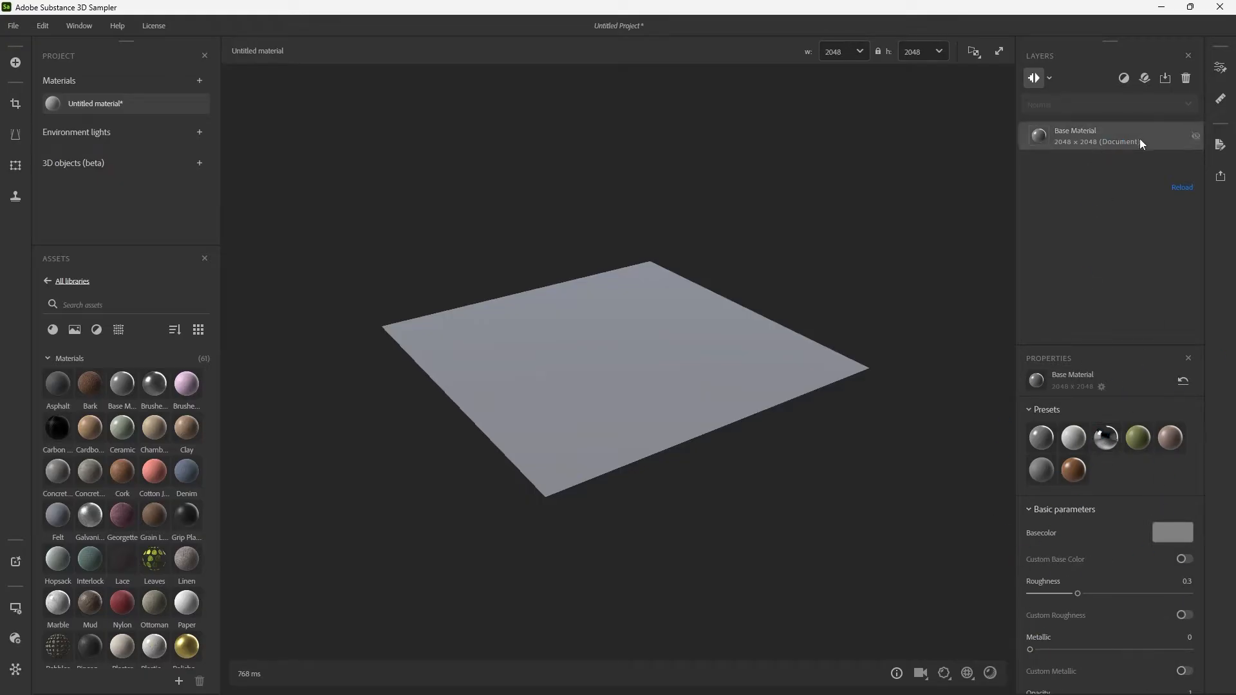
{"action": "key", "text": "Delete"}
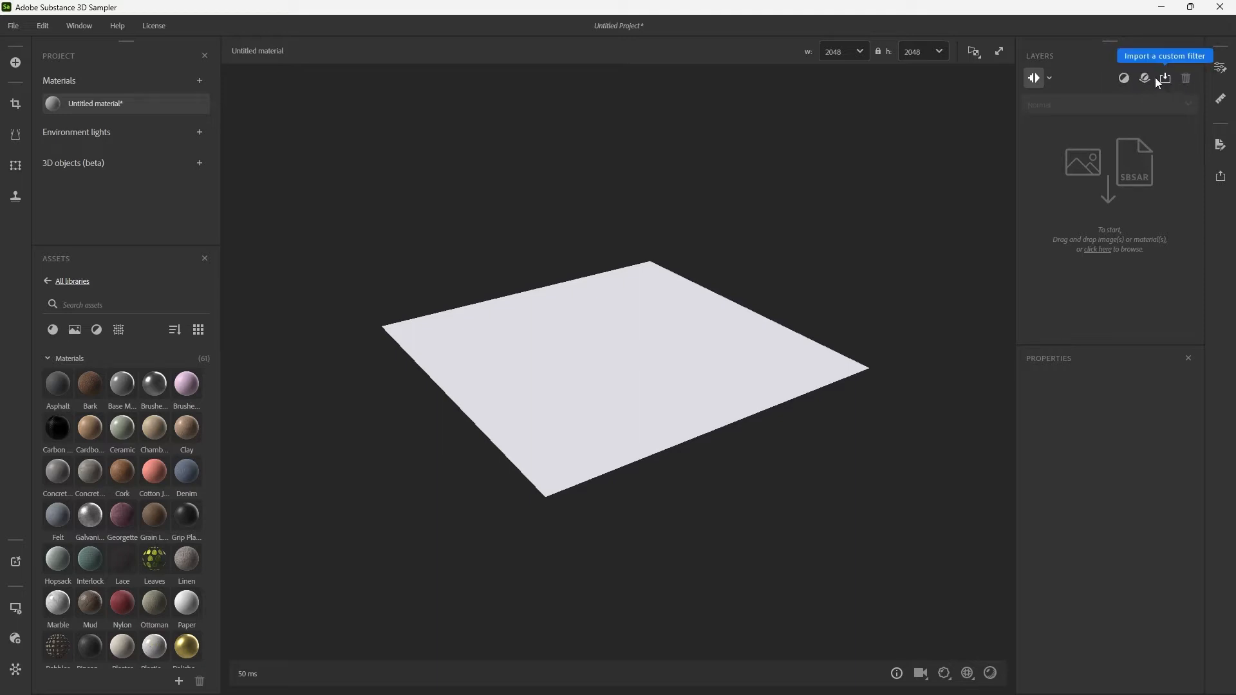
Look through the filters that can be added as a layer, without adding one.
{"action": "left_click", "coordinate": [1122, 79]}
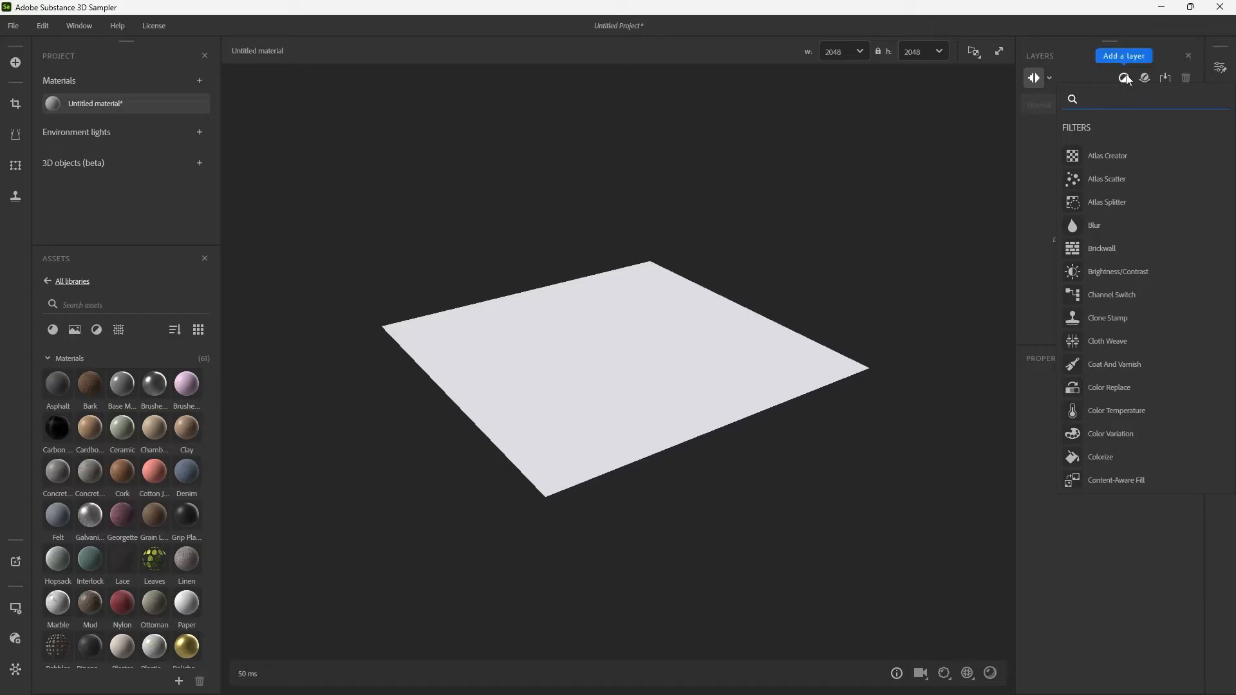
{"action": "left_click", "coordinate": [1126, 75]}
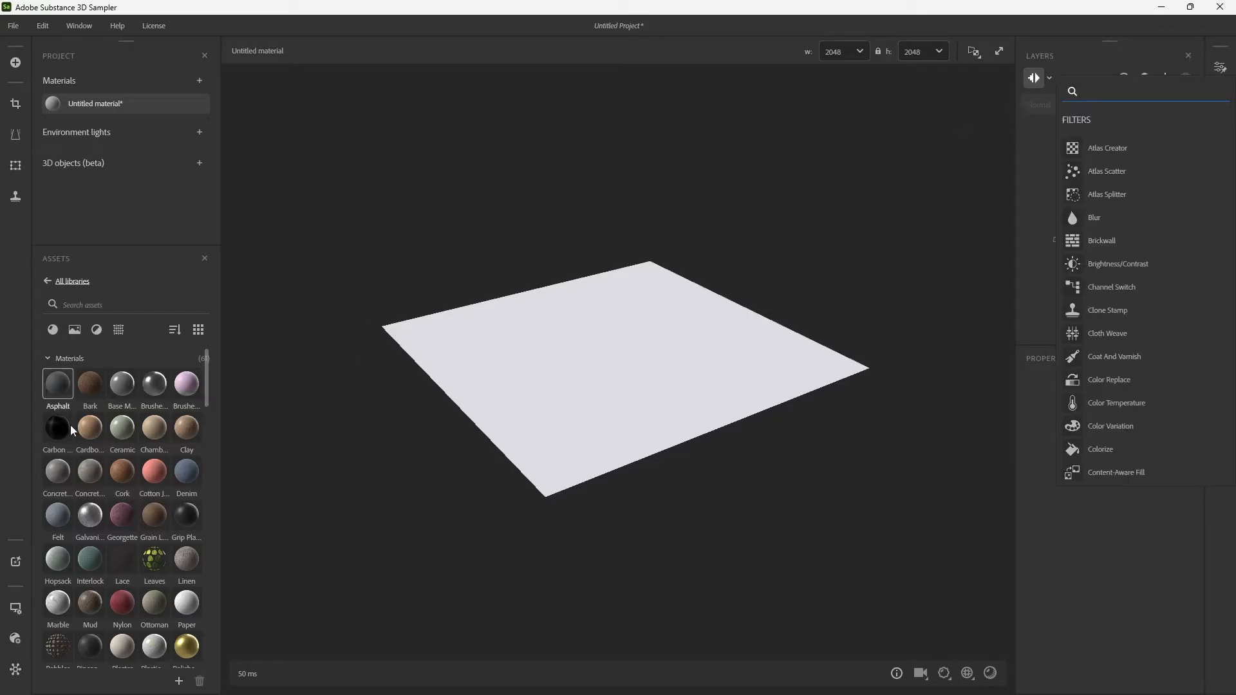
{"action": "left_click", "coordinate": [1026, 172]}
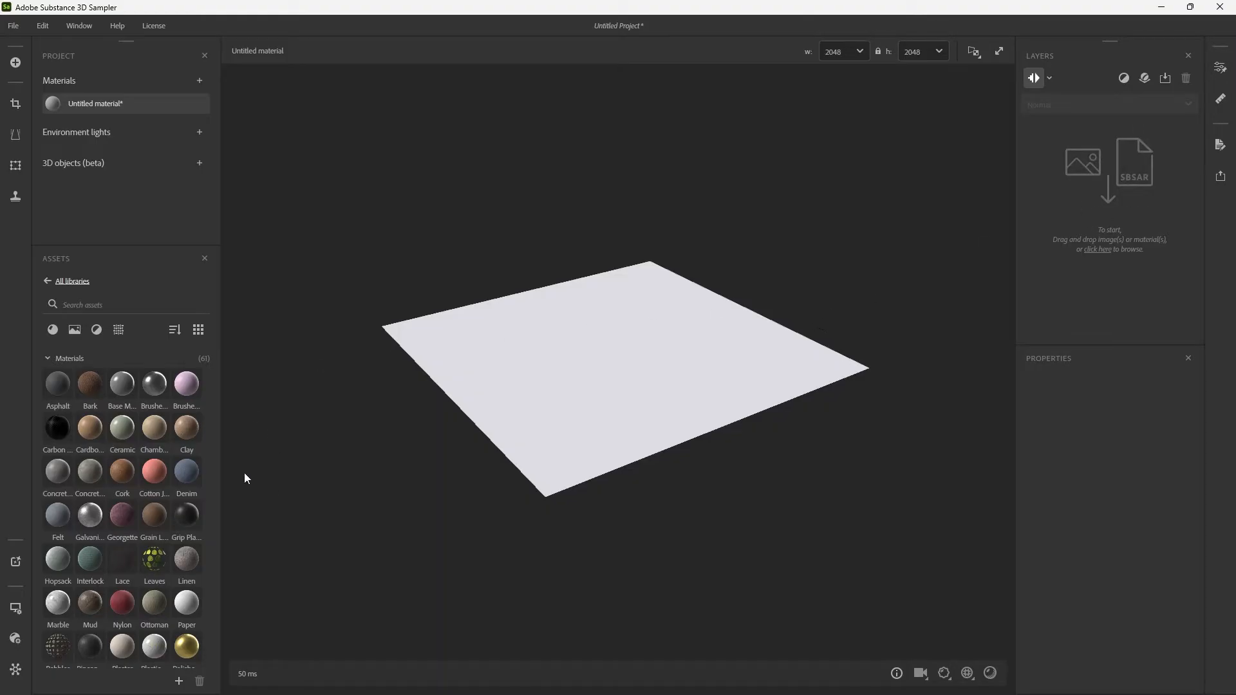
{"action": "mouse_move", "coordinate": [197, 434]}
{"action": "left_click_drag", "start_coordinate": [671, 384], "coordinate": [771, 415]}
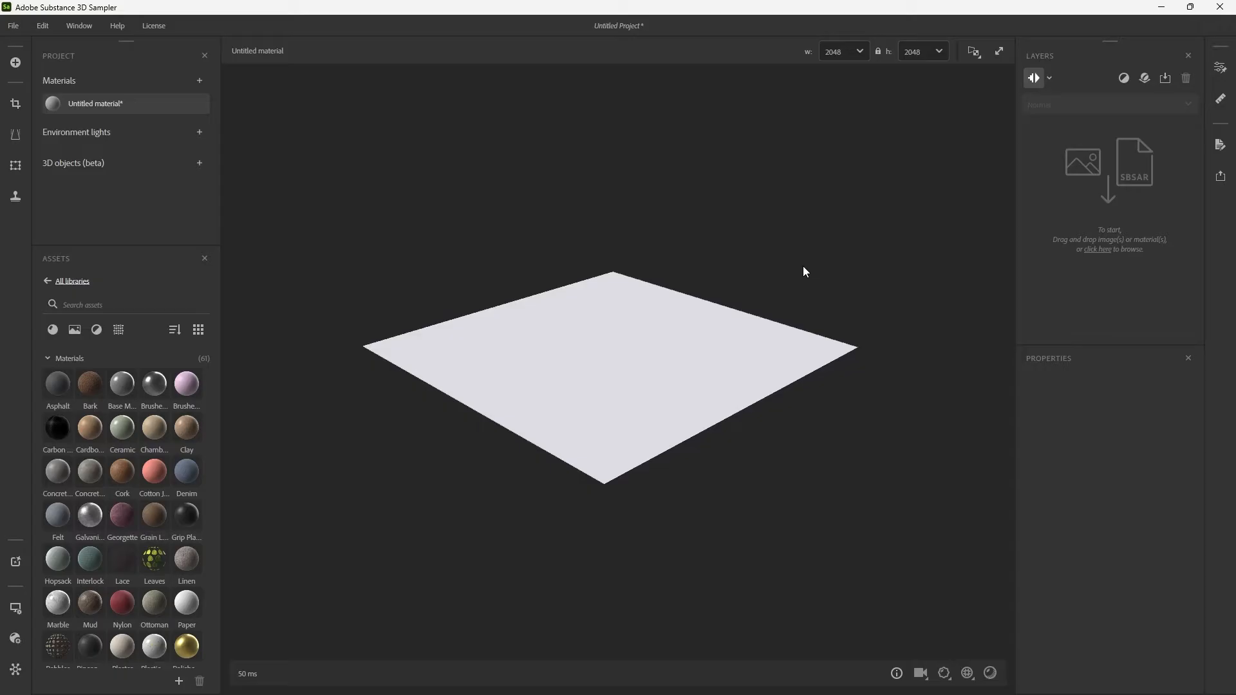
{"action": "mouse_move", "coordinate": [804, 270]}
{"action": "left_mouse_down"}
{"action": "mouse_move", "coordinate": [747, 273]}
{"action": "mouse_move", "coordinate": [795, 303]}
{"action": "mouse_move", "coordinate": [813, 287]}
{"action": "left_mouse_up"}
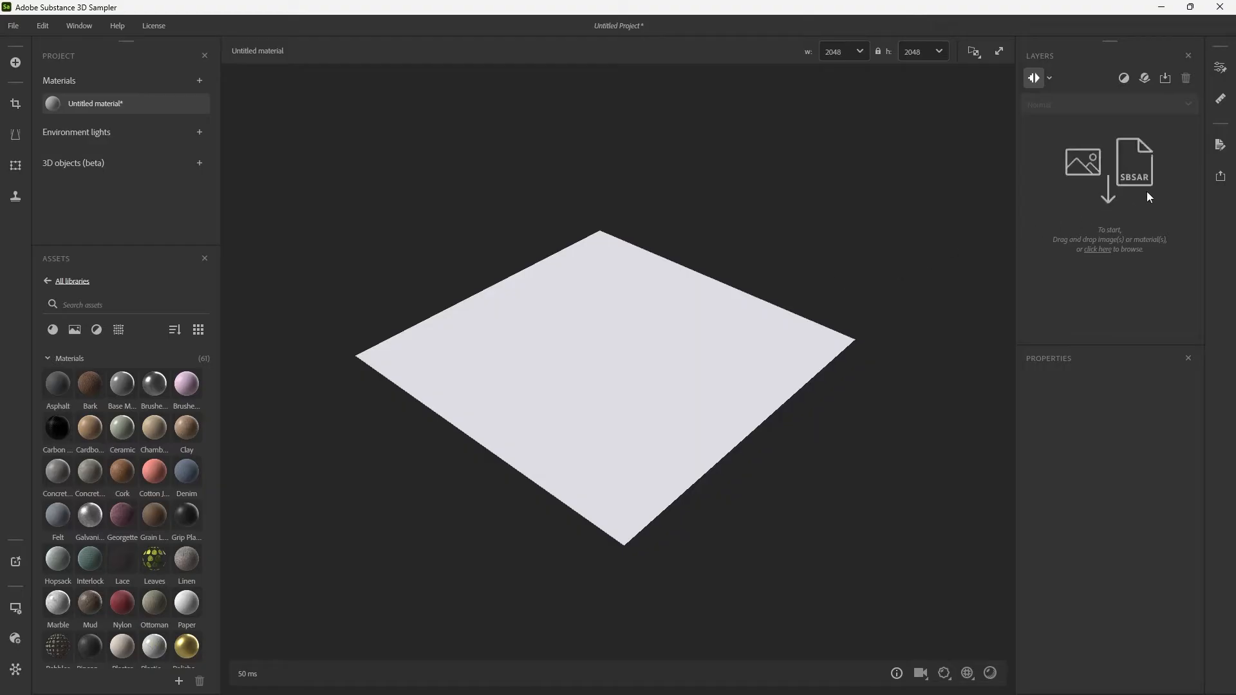
Check the export options for sending the material to other Substance 3D applications or exporting it.
{"action": "left_click", "coordinate": [1223, 174]}
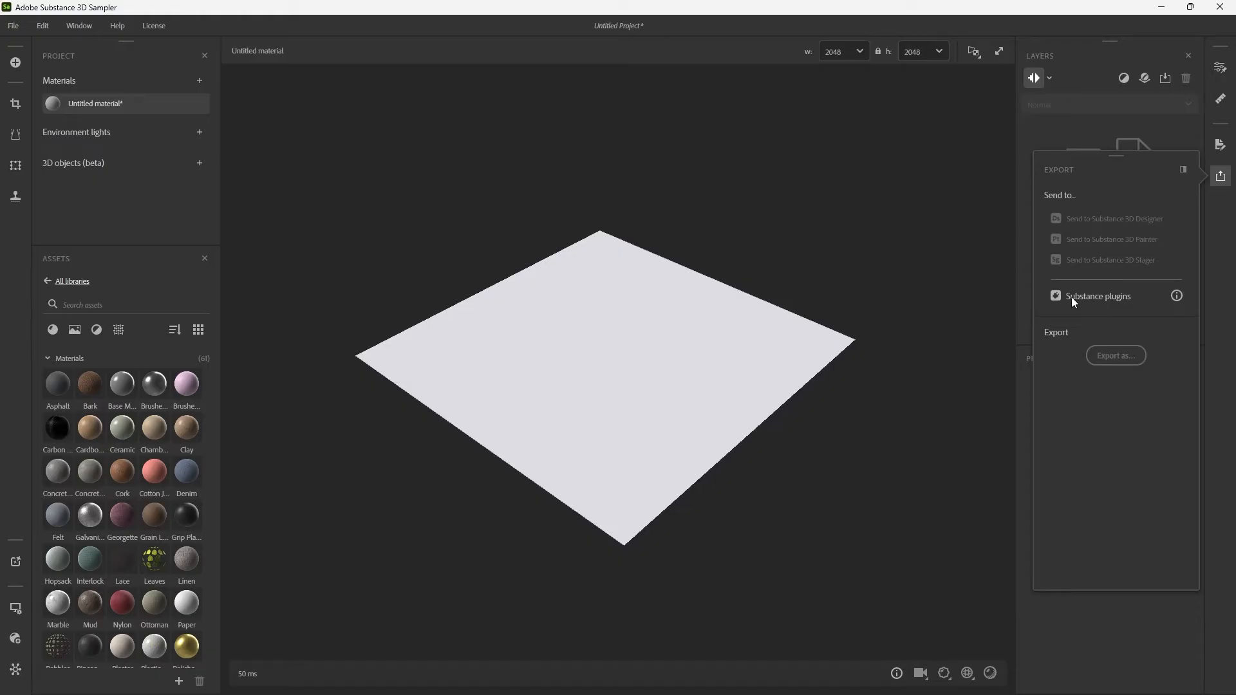
{"action": "left_click", "coordinate": [1183, 169]}
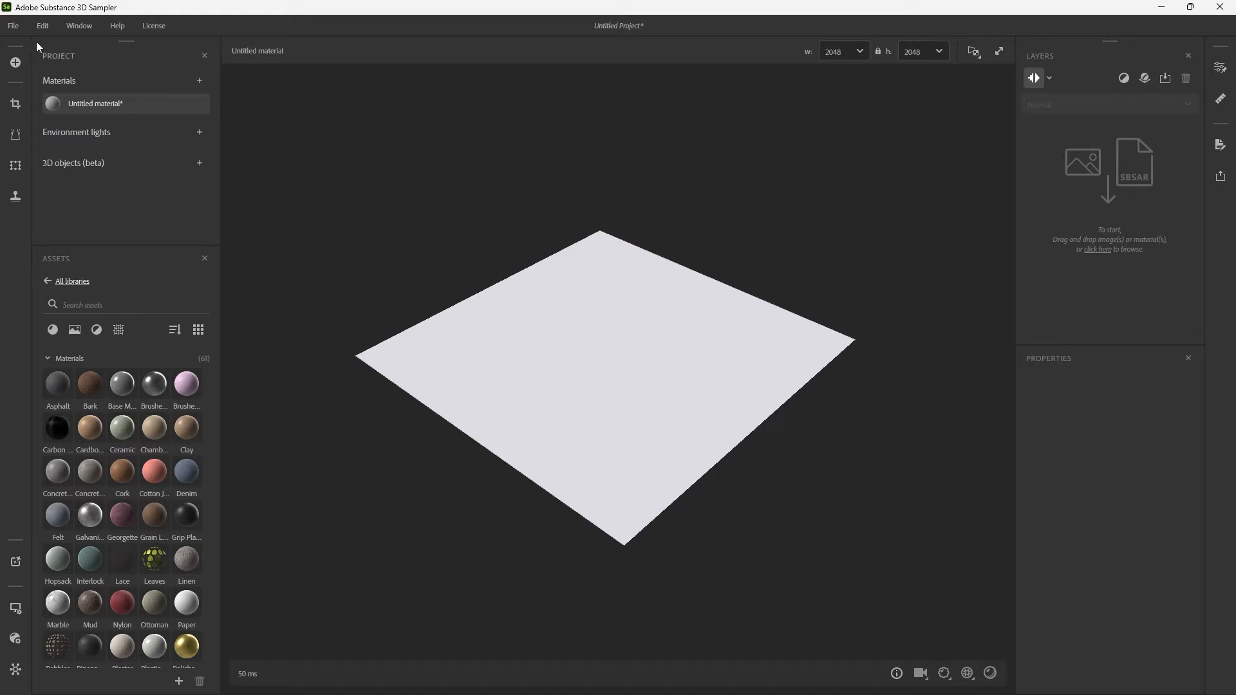
Save the project as TiledMaterials in the CyberpunkAlleyway_Source folder.
{"action": "left_click", "coordinate": [13, 26]}
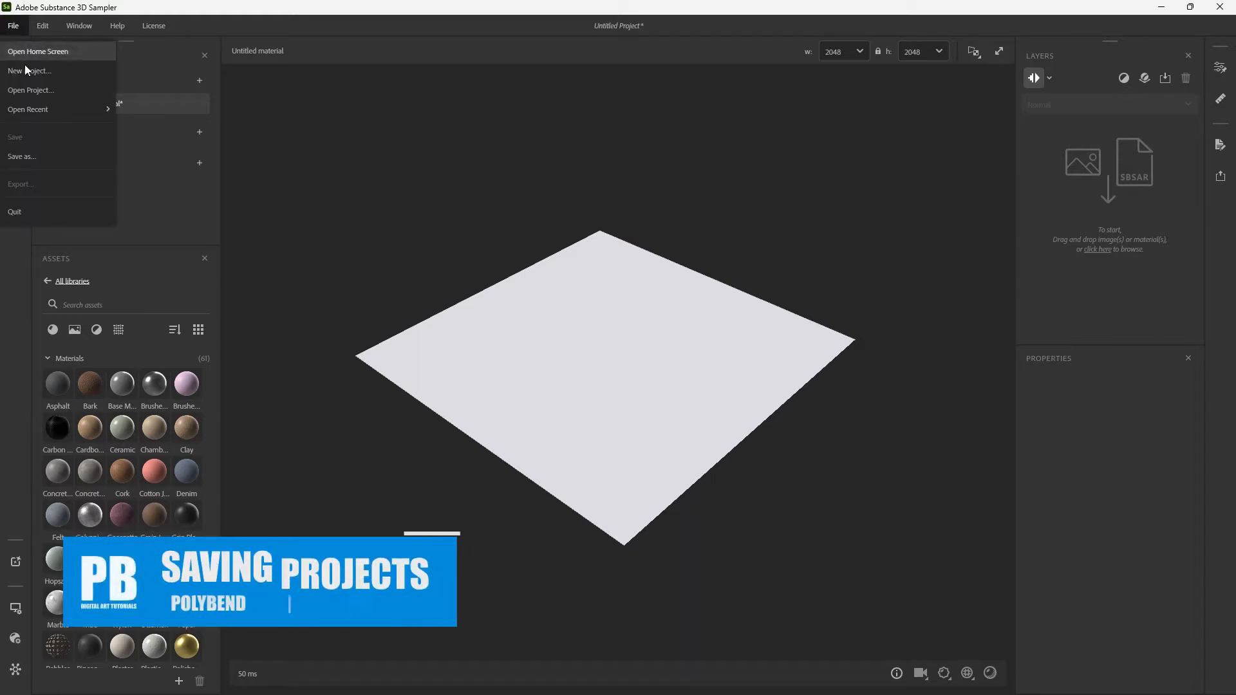
{"action": "left_click", "coordinate": [59, 157]}
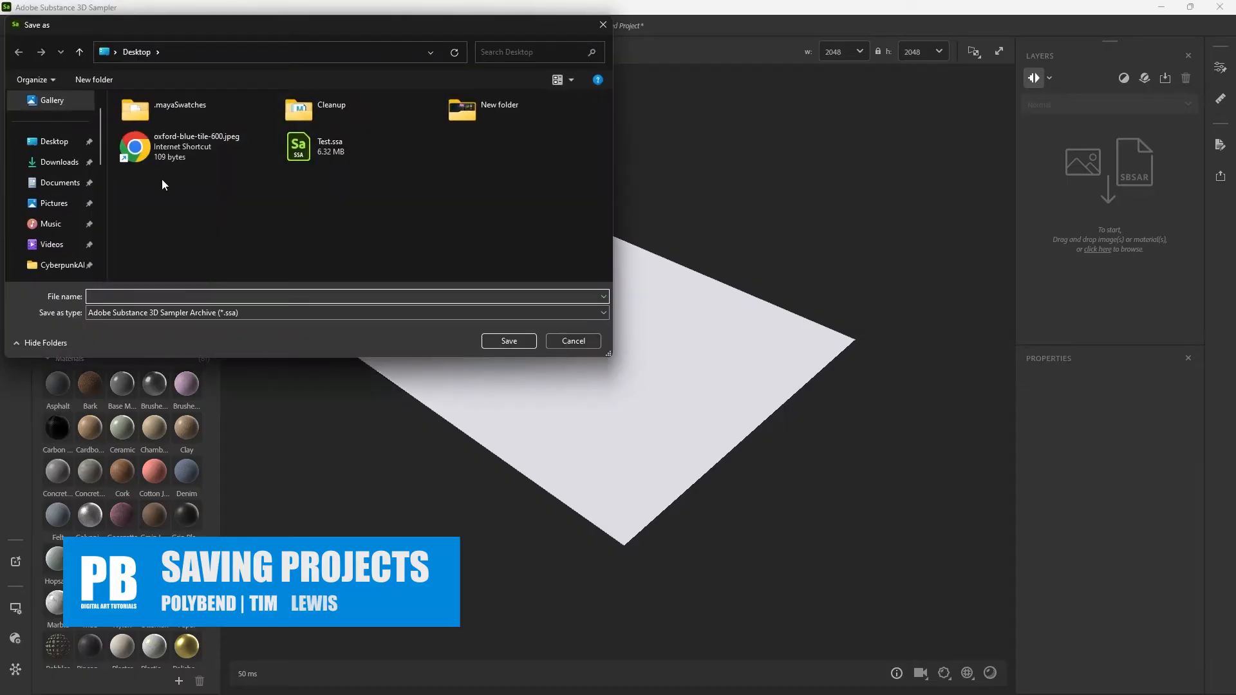
{"action": "left_click", "coordinate": [39, 264]}
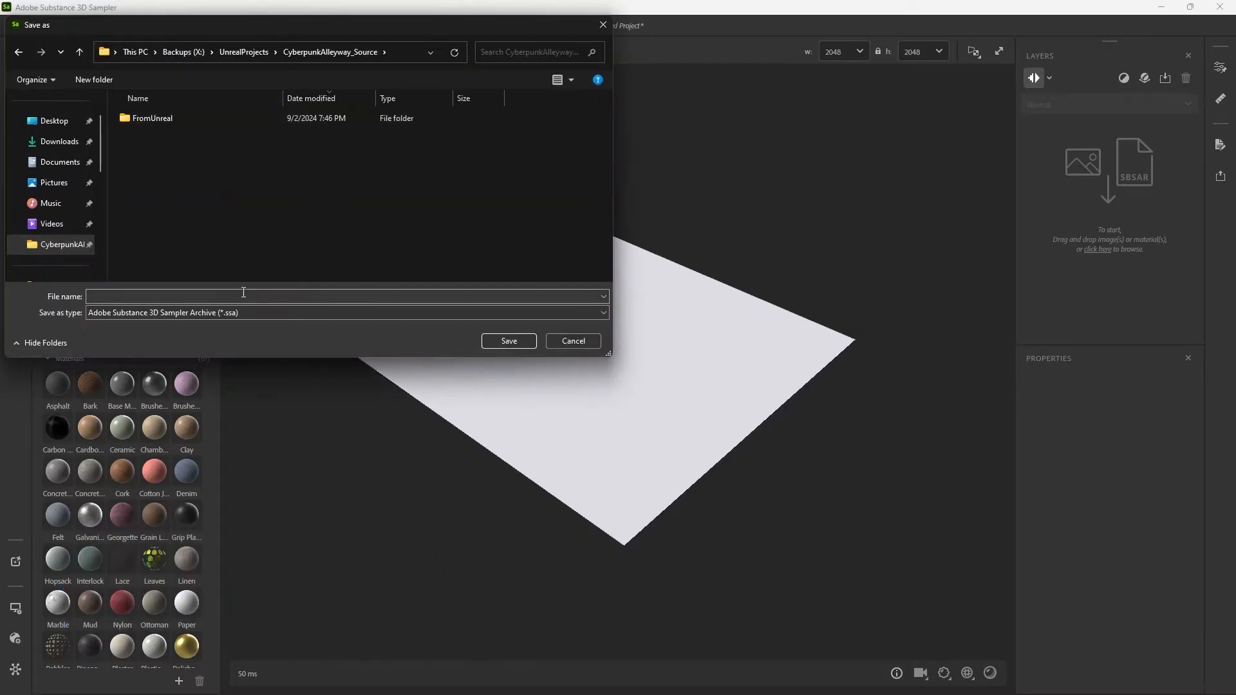
{"action": "left_click", "coordinate": [223, 295]}
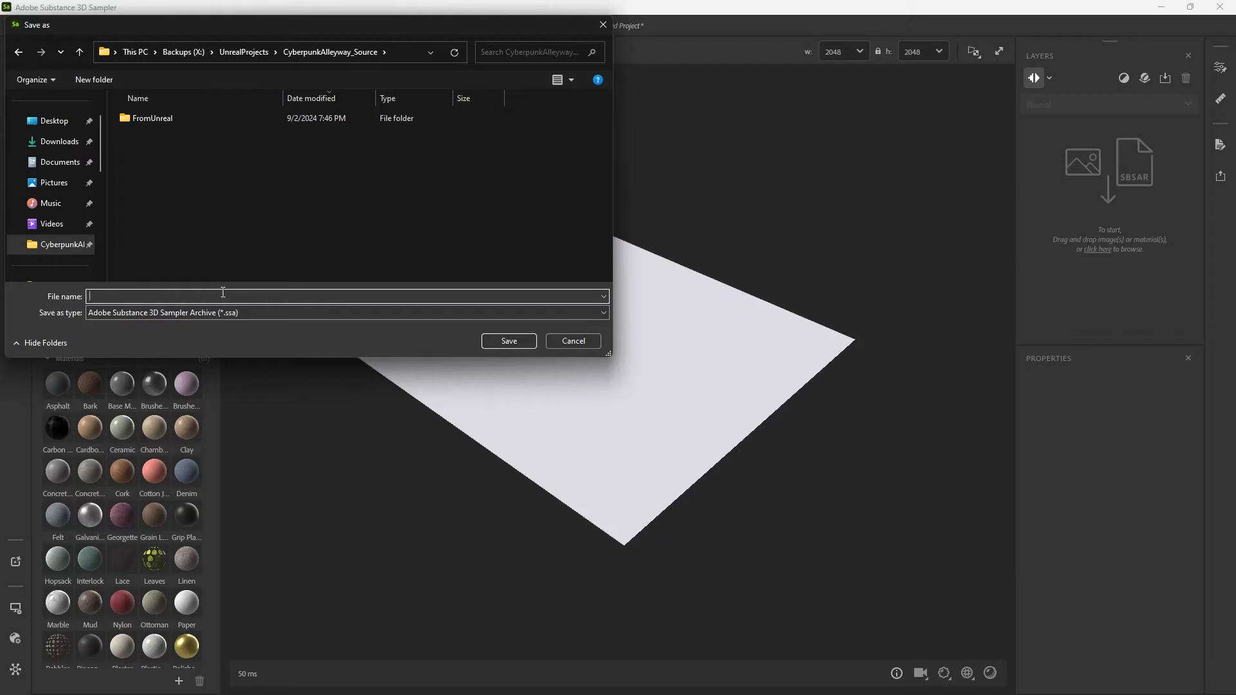
{"action": "type", "text": "TiledMaterials"}
{"action": "key", "text": "Return"}
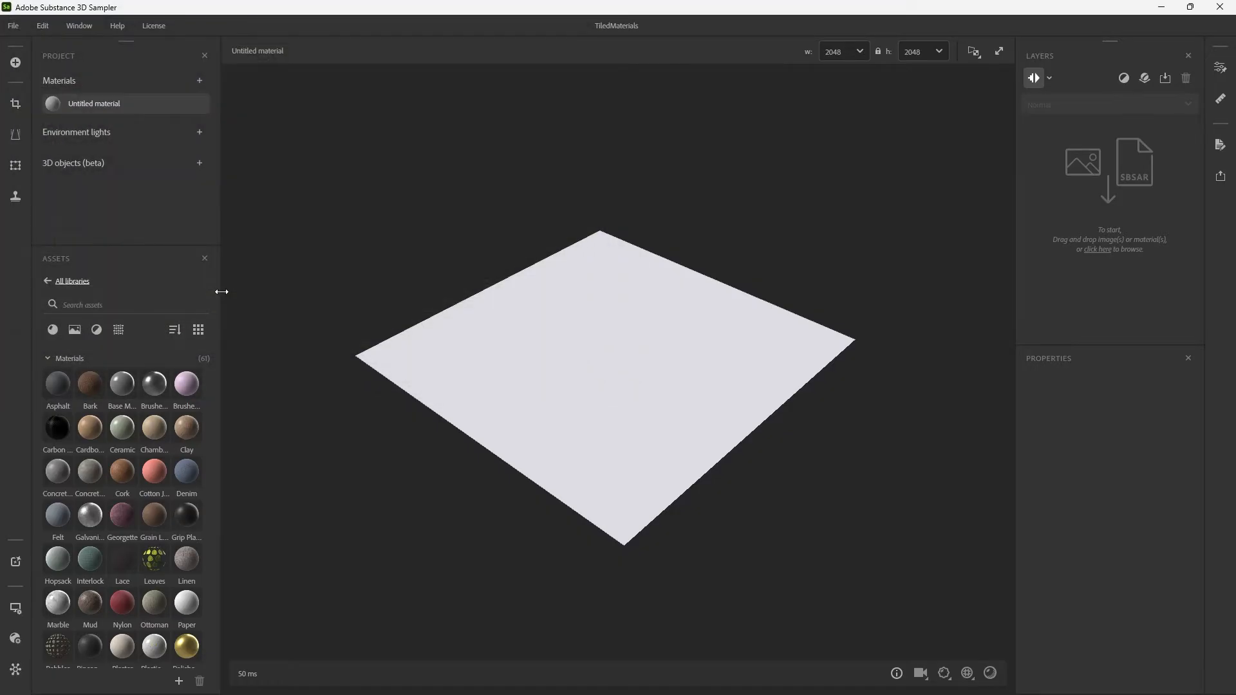
Rename the untitled material to Concrete and save the project.
{"action": "right_click", "coordinate": [102, 103]}
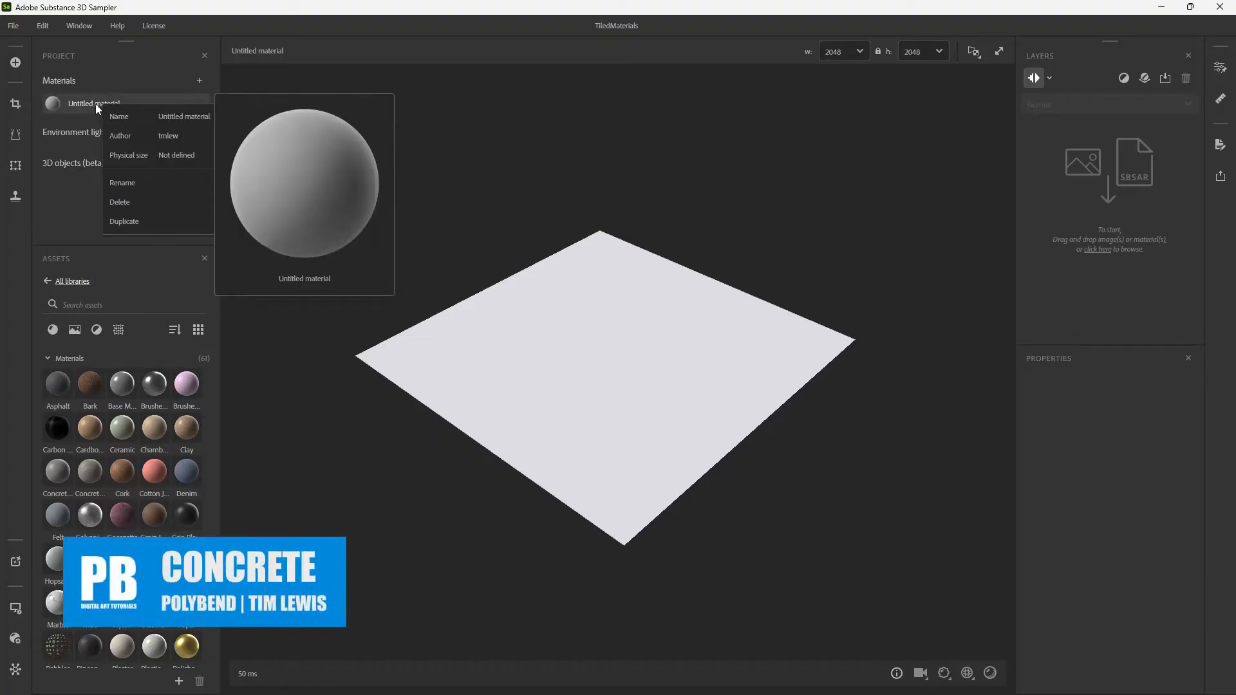
{"action": "left_click", "coordinate": [95, 103]}
{"action": "double_click", "coordinate": [98, 103]}
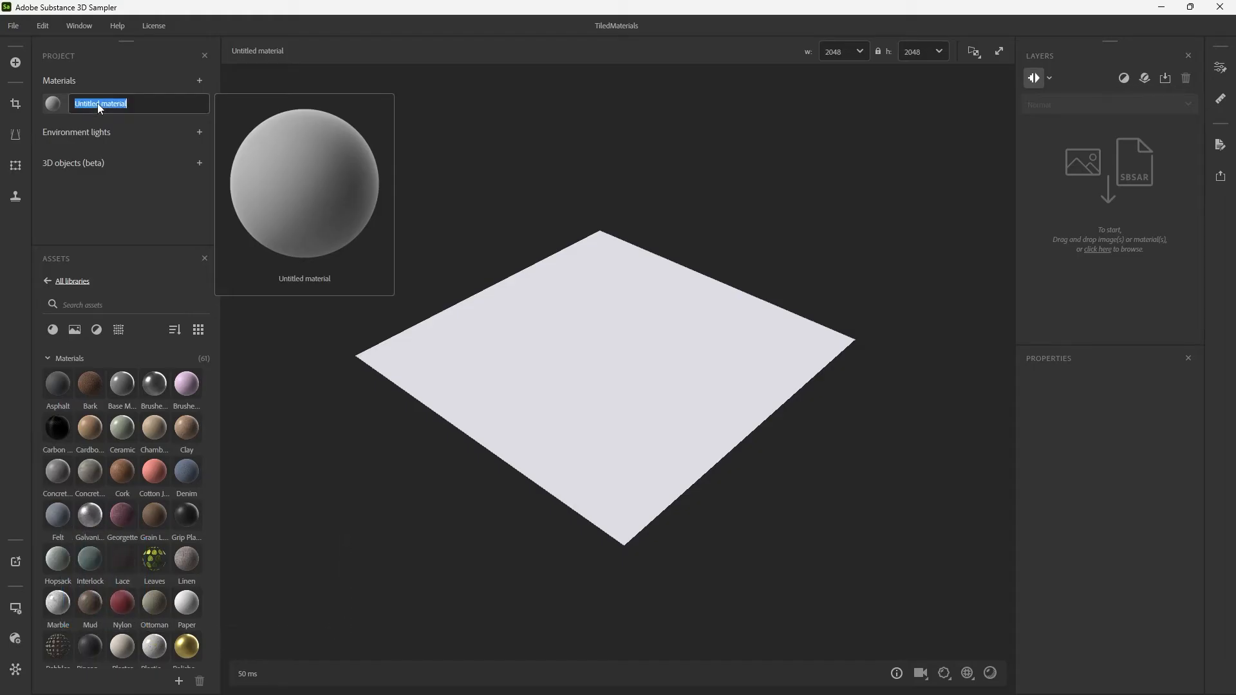
{"action": "type", "text": "Concrete"}
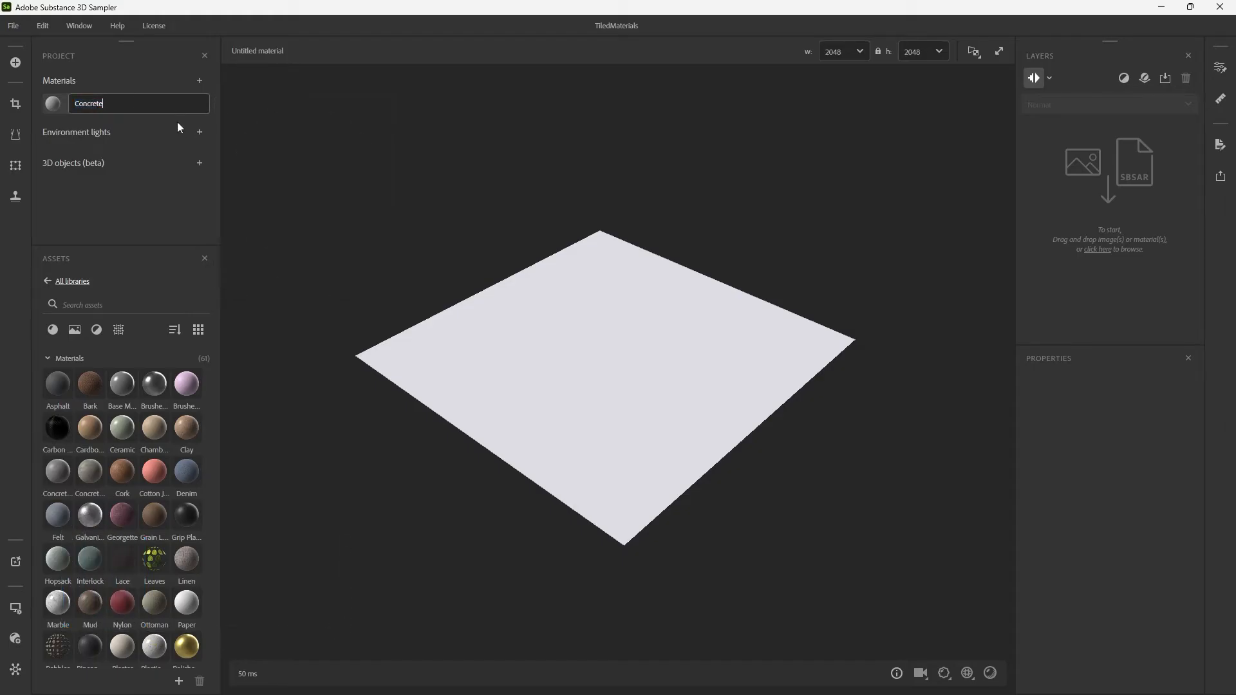
{"action": "key", "text": "Return"}
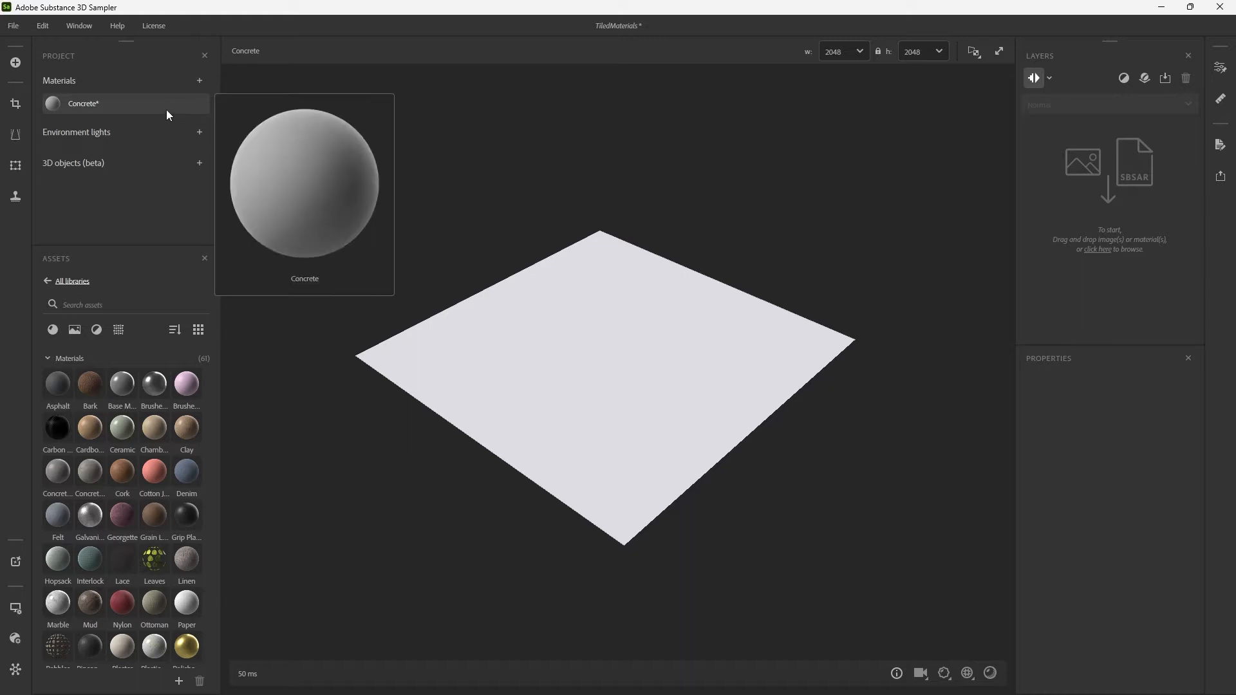
{"action": "key", "text": "ctrl+s"}
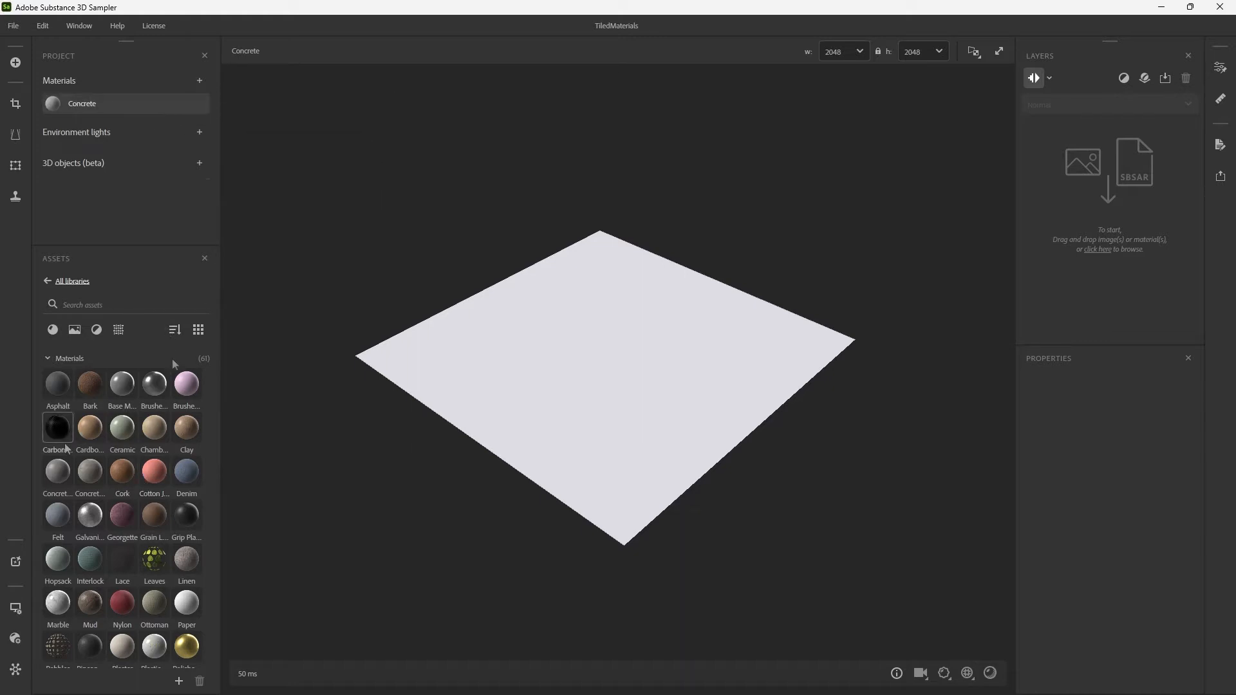
Group the assets by category, display them as a list, and filter them to show only materials.
{"action": "left_click", "coordinate": [175, 330]}
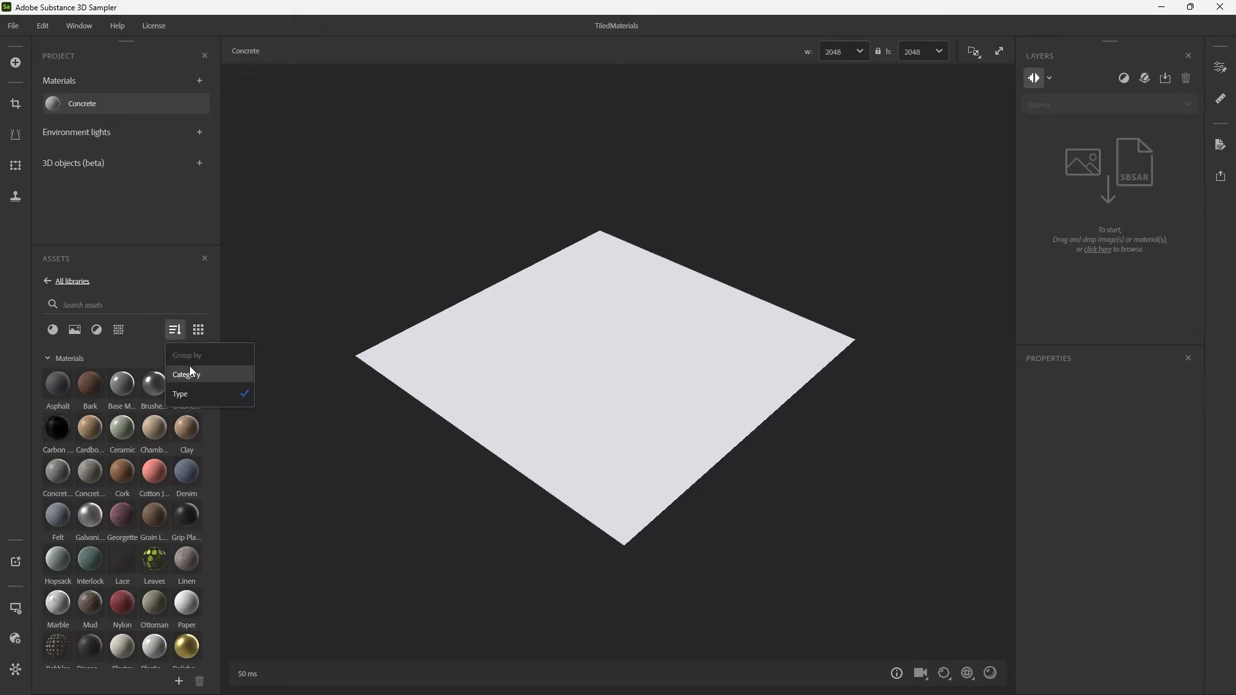
{"action": "left_click", "coordinate": [187, 374]}
{"action": "left_click", "coordinate": [199, 329]}
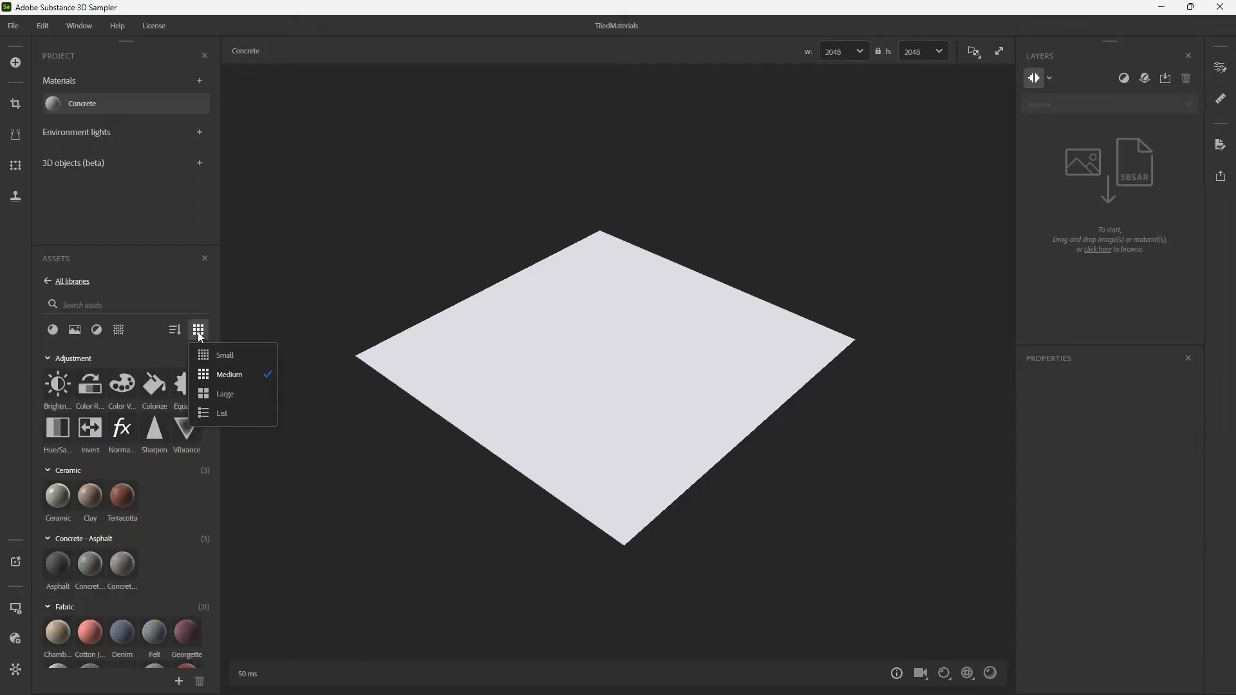
{"action": "left_click", "coordinate": [222, 411]}
{"action": "left_click", "coordinate": [54, 331]}
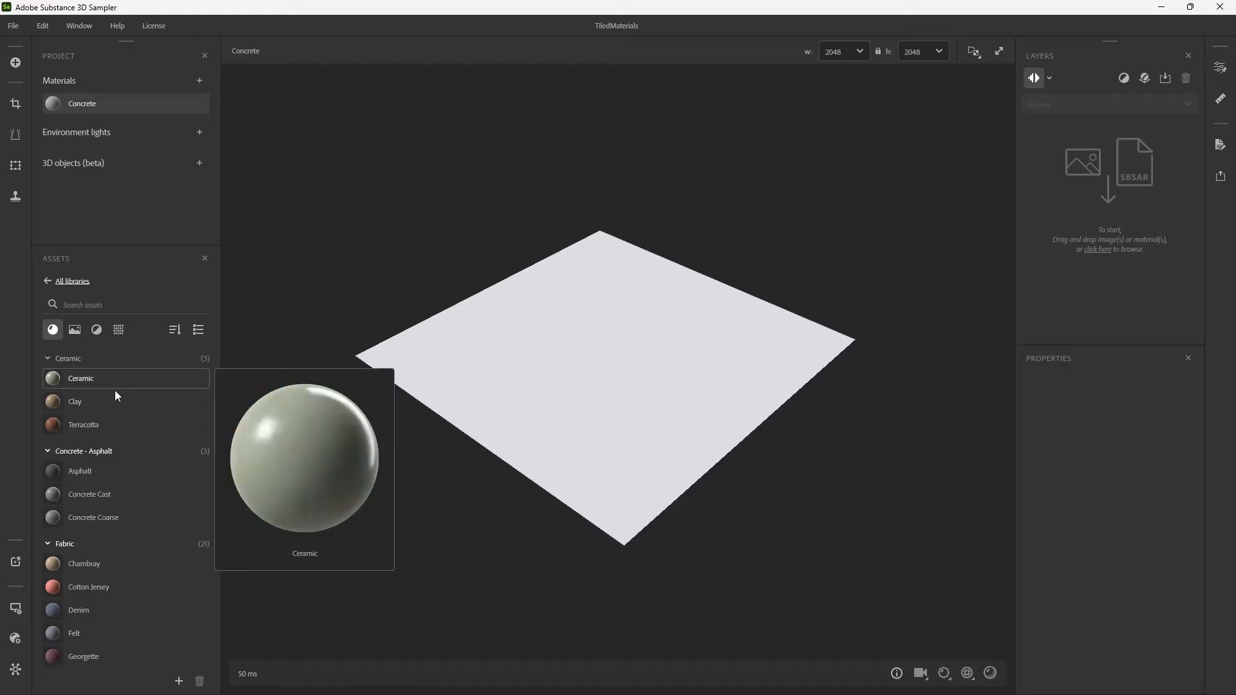
Add the Concrete Cast material from the assets as a layer of the Concrete material.
{"action": "mouse_move", "coordinate": [94, 432]}
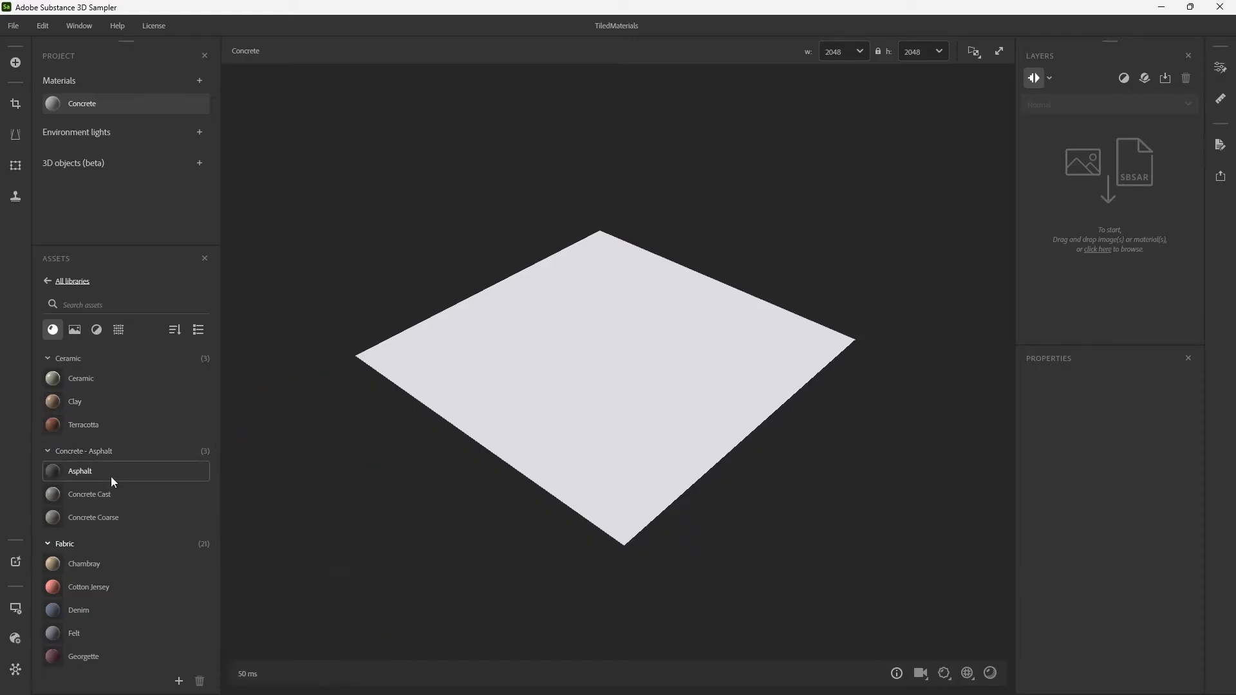
{"action": "mouse_move", "coordinate": [122, 514]}
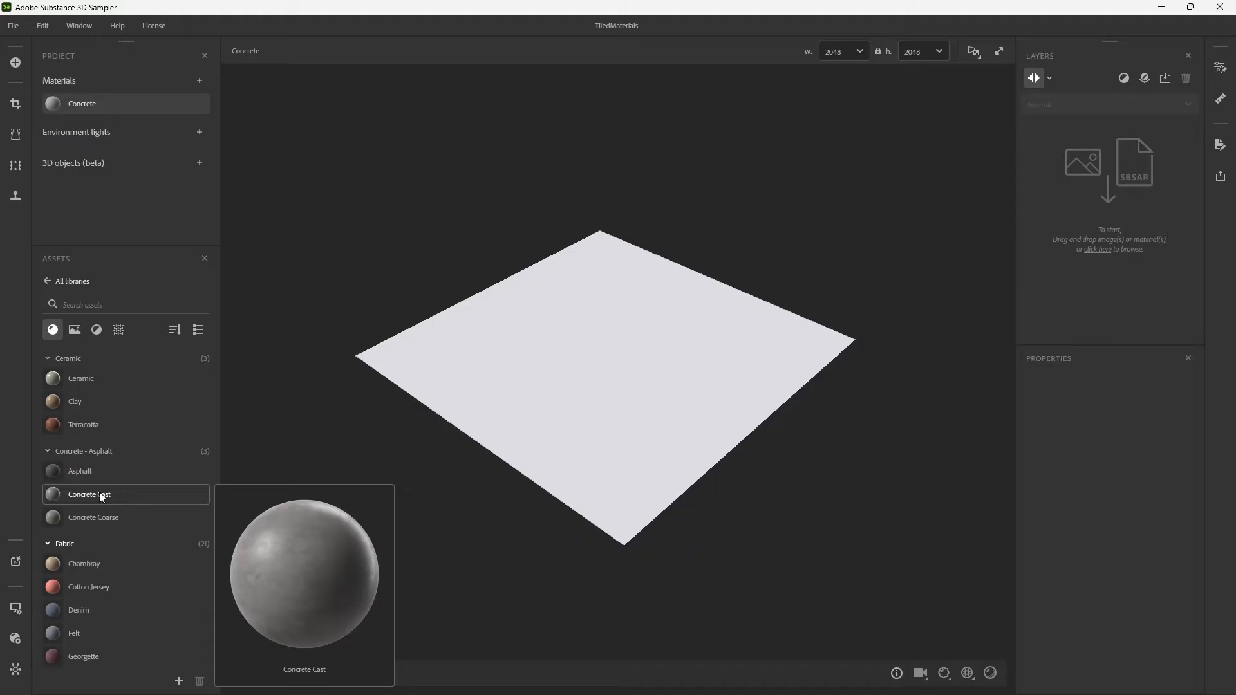
{"action": "left_click_drag", "start_coordinate": [99, 494], "coordinate": [1077, 178]}
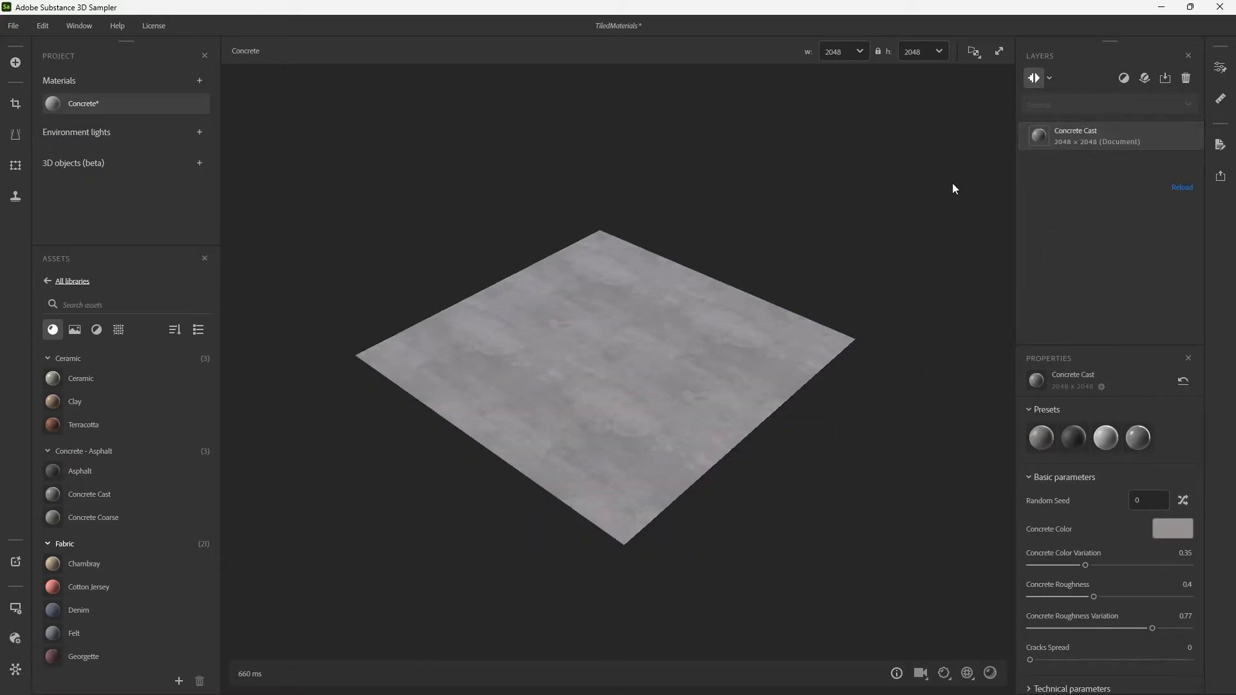
Examine the concrete surface from different angles and with the environment light rotated.
{"action": "left_click_drag", "start_coordinate": [831, 321], "coordinate": [622, 286], "text": "alt"}
{"action": "scroll", "coordinate": [732, 316], "scroll_direction": "up", "scroll_amount": 5}
{"action": "scroll", "coordinate": [621, 277], "scroll_direction": "down", "scroll_amount": 5}
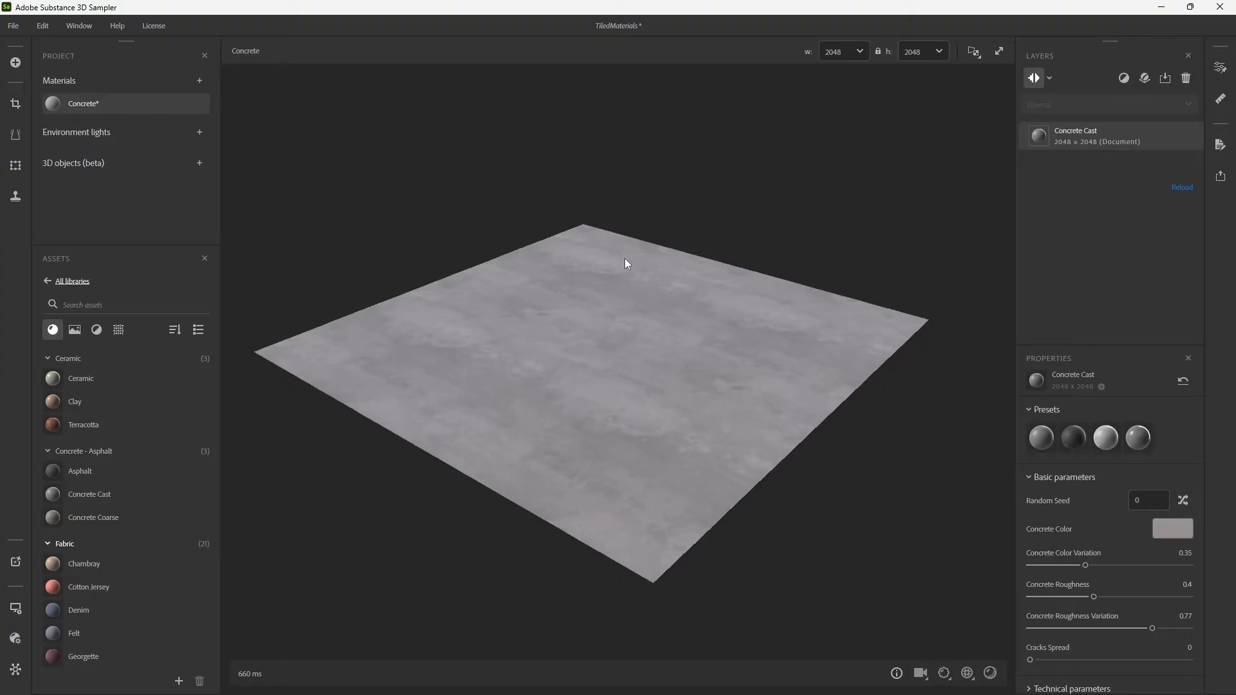
{"action": "left_click_drag", "start_coordinate": [709, 276], "coordinate": [718, 330], "text": "alt"}
{"action": "mouse_move", "coordinate": [689, 348]}
{"action": "right_mouse_down", "text": "shift"}
{"action": "mouse_move", "coordinate": [478, 340]}
{"action": "mouse_move", "coordinate": [835, 373]}
{"action": "right_mouse_up", "text": "shift"}
{"action": "right_click_drag", "start_coordinate": [559, 362], "coordinate": [747, 390], "text": "shift"}
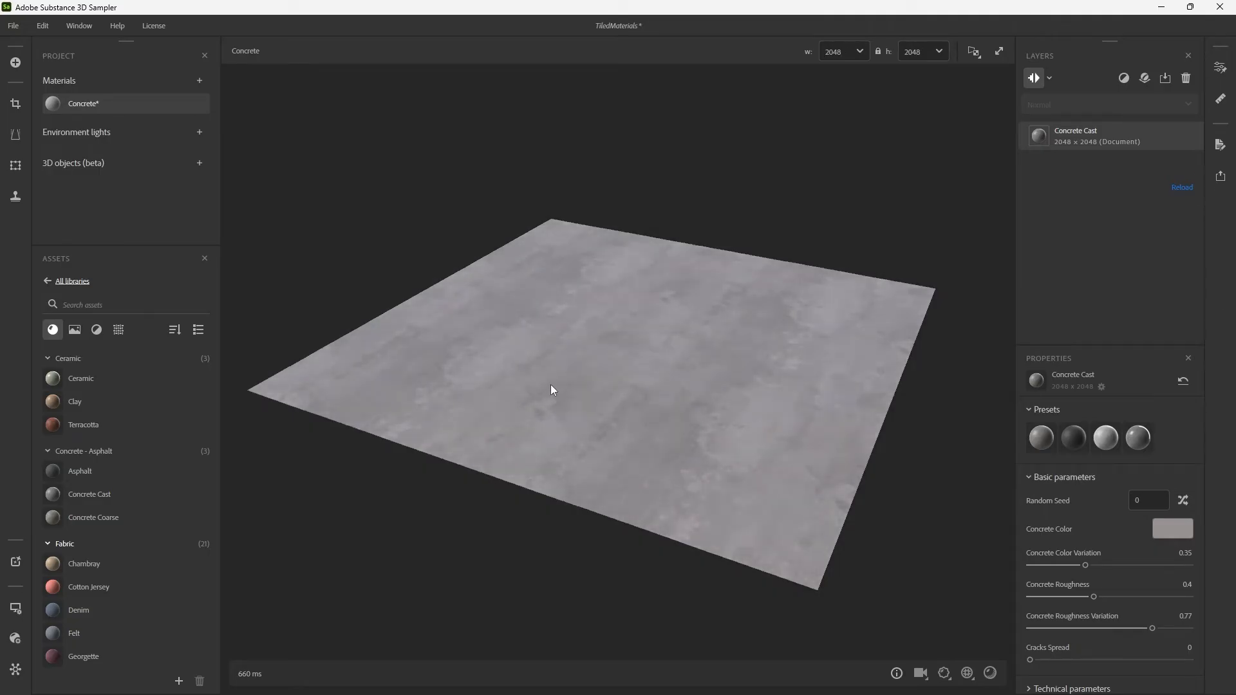
{"action": "mouse_move", "coordinate": [550, 385]}
{"action": "right_mouse_down", "text": "shift"}
{"action": "mouse_move", "coordinate": [811, 415]}
{"action": "mouse_move", "coordinate": [629, 407]}
{"action": "mouse_move", "coordinate": [679, 406]}
{"action": "mouse_move", "coordinate": [739, 426]}
{"action": "right_mouse_up", "text": "shift"}
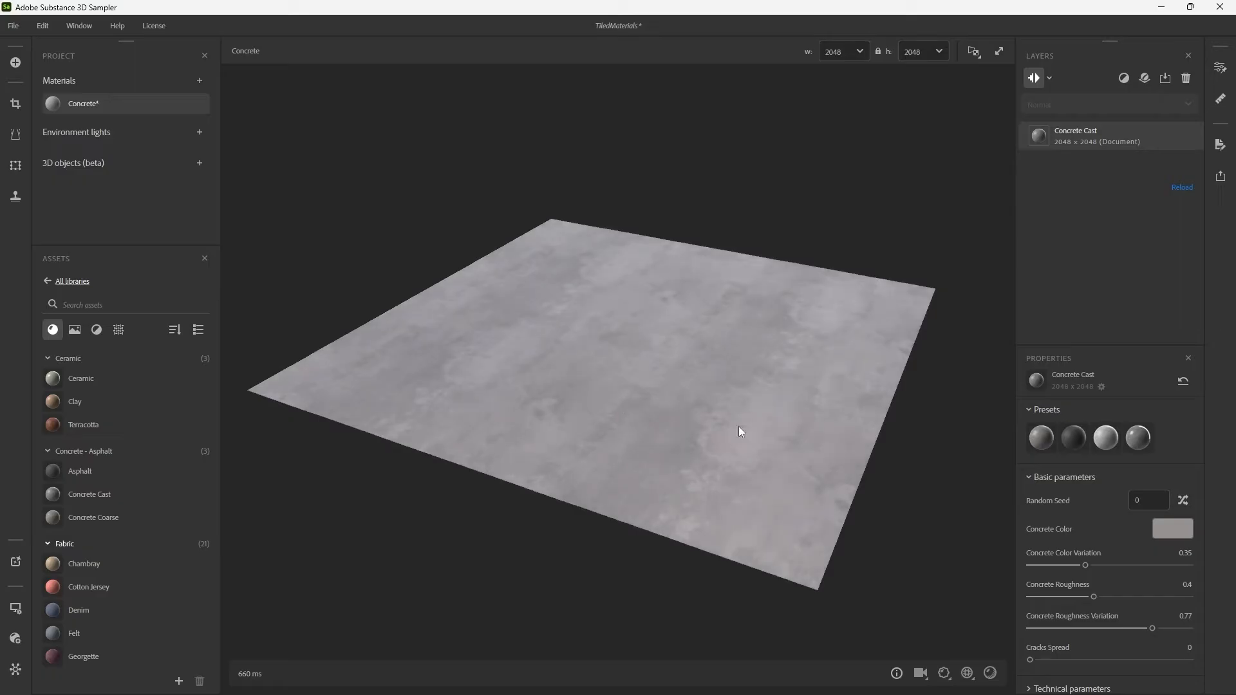
Show the 3D view beside a narrower 2D view, checking the material's output maps from Base Color to Ambient Occlusion.
{"action": "left_click", "coordinate": [975, 52]}
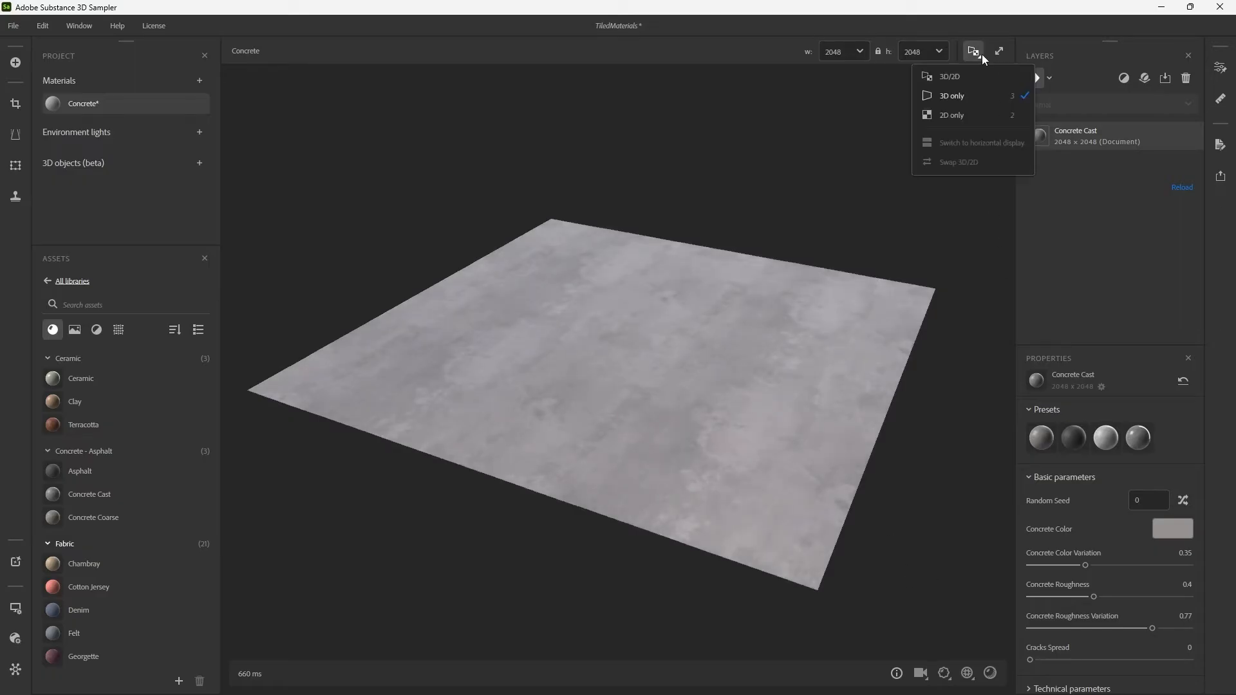
{"action": "left_click", "coordinate": [957, 78]}
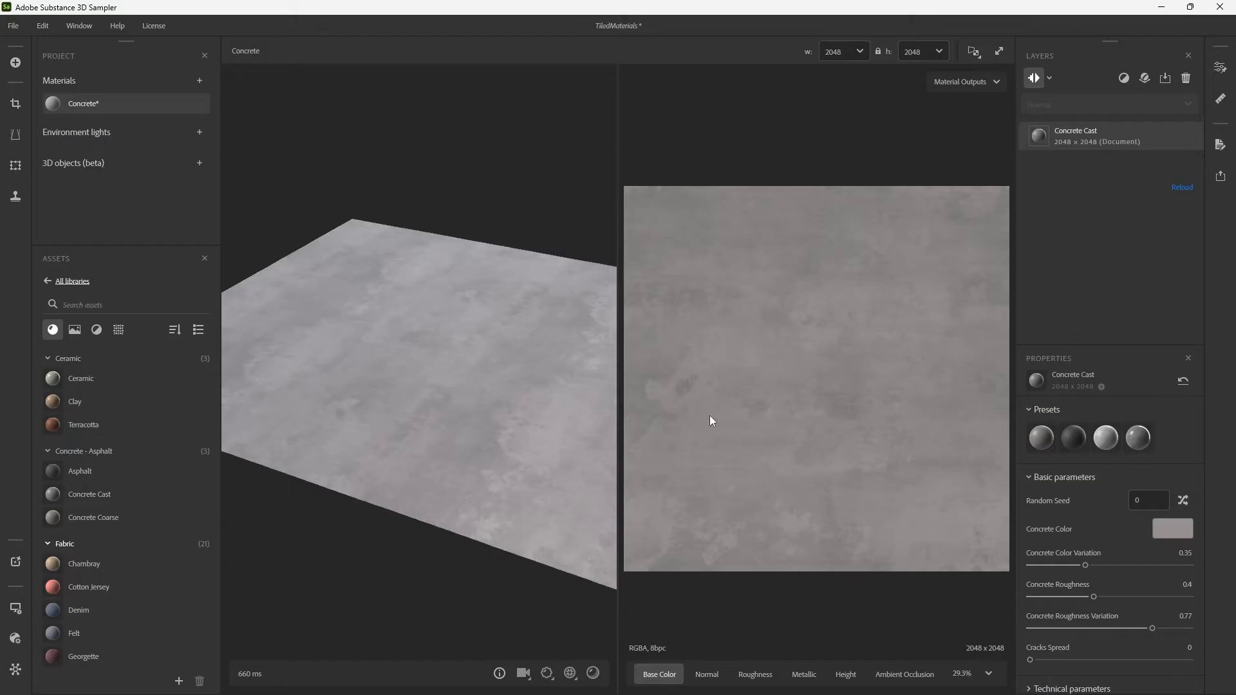
{"action": "left_click", "coordinate": [710, 680]}
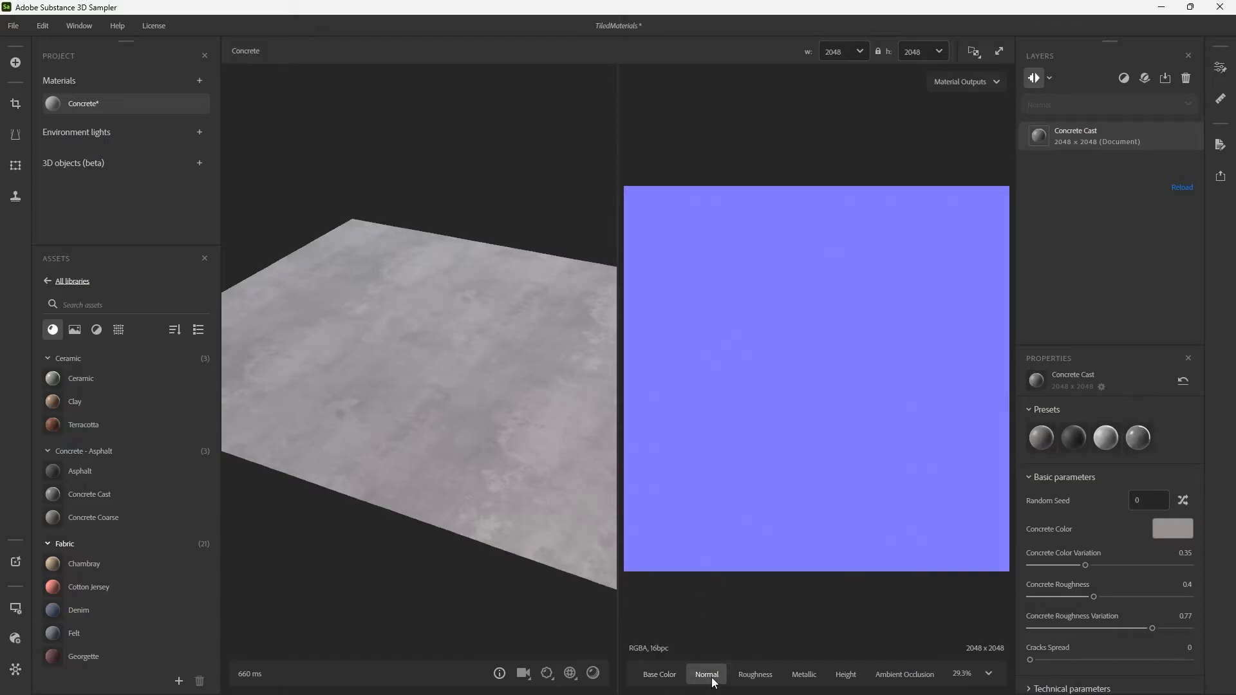
{"action": "left_click", "coordinate": [755, 674]}
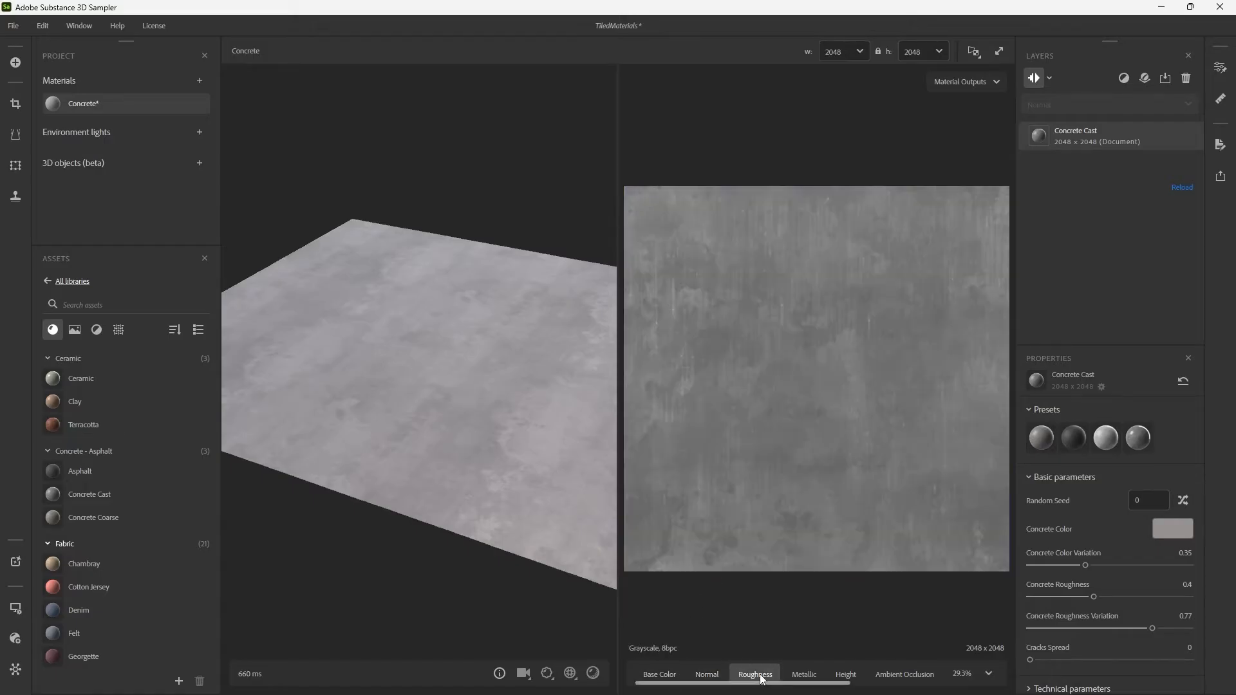
{"action": "left_click", "coordinate": [804, 674]}
{"action": "left_click", "coordinate": [857, 676]}
{"action": "left_click", "coordinate": [905, 677]}
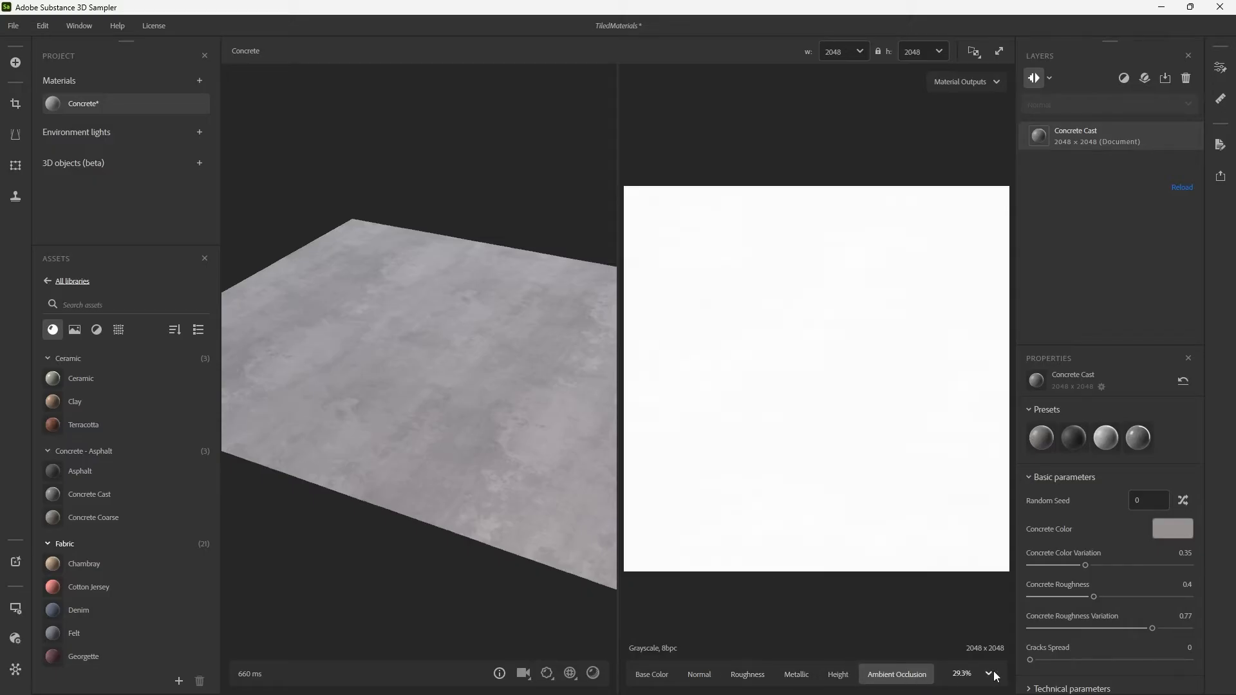
{"action": "left_click", "coordinate": [651, 675]}
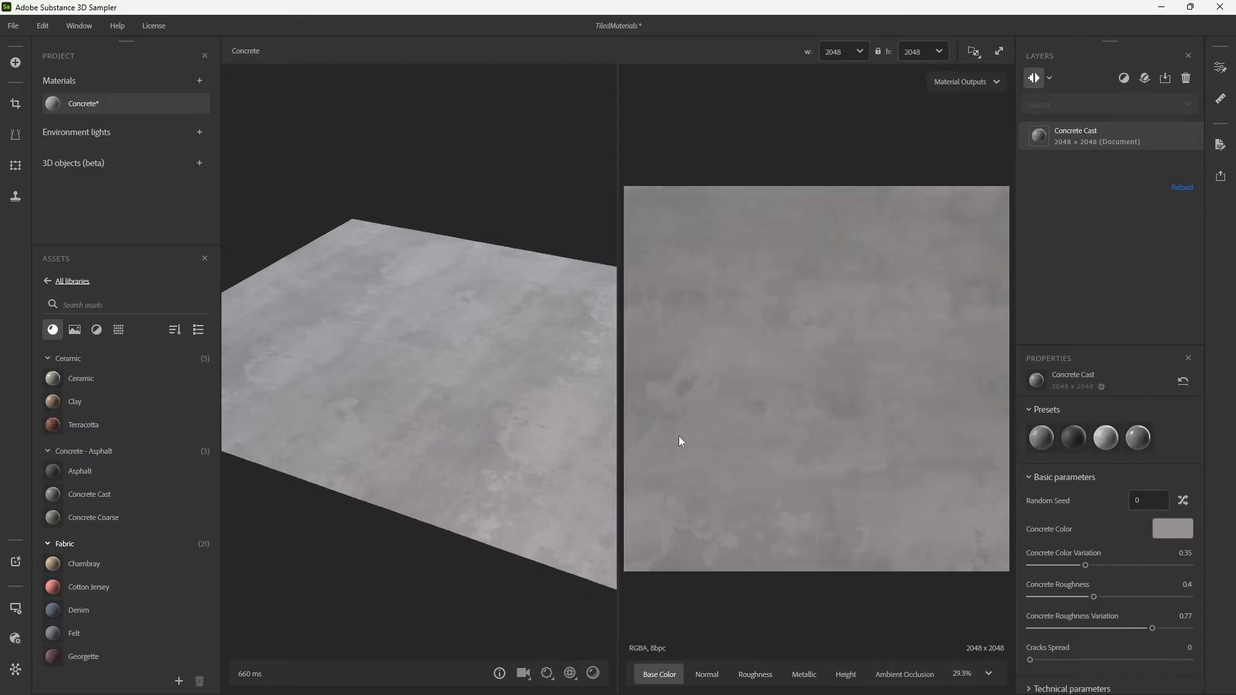
{"action": "left_click_drag", "start_coordinate": [618, 301], "coordinate": [1083, 213]}
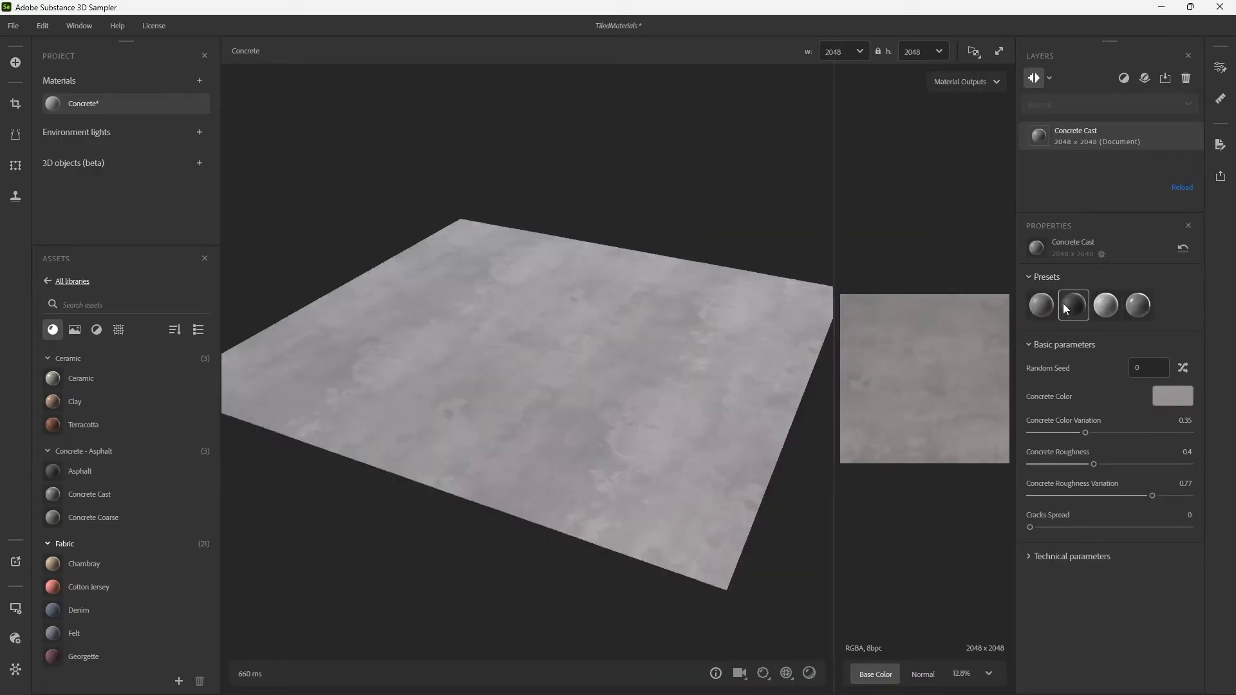
Try the Concrete Cast layer's other presets, including Bleached Cast Concrete, and return to the Concrete Cast preset.
{"action": "left_click", "coordinate": [1081, 308]}
{"action": "left_click", "coordinate": [1106, 306]}
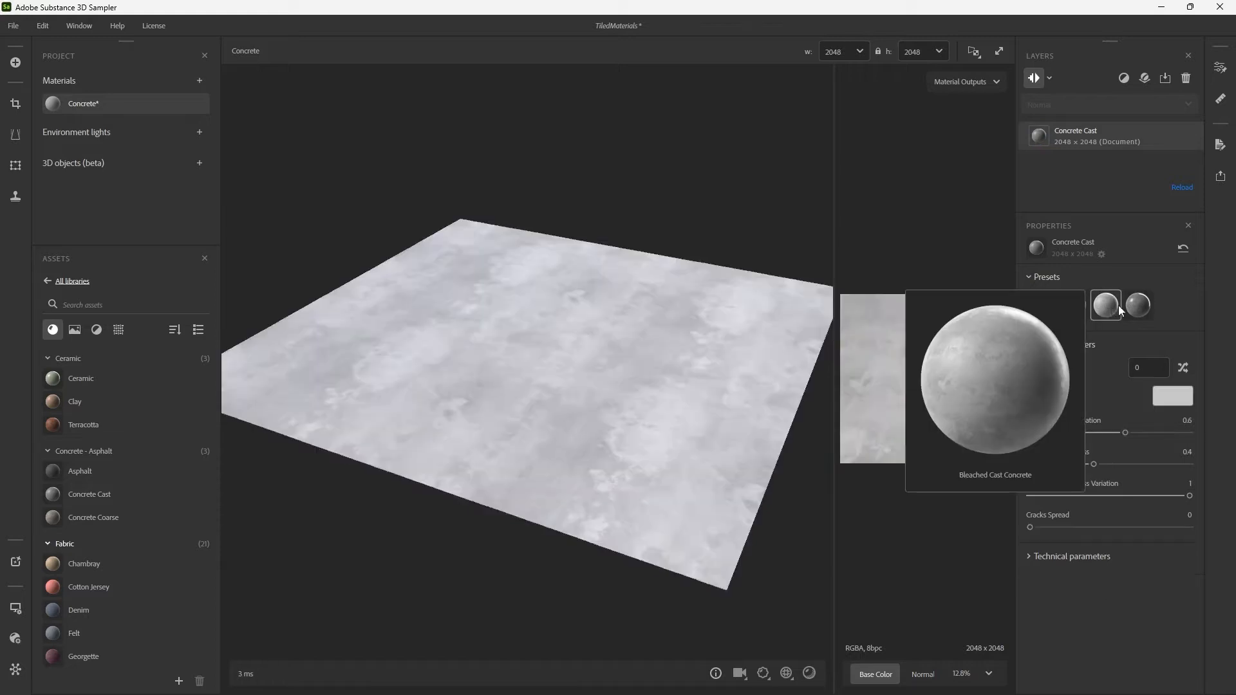
{"action": "left_click", "coordinate": [1139, 316]}
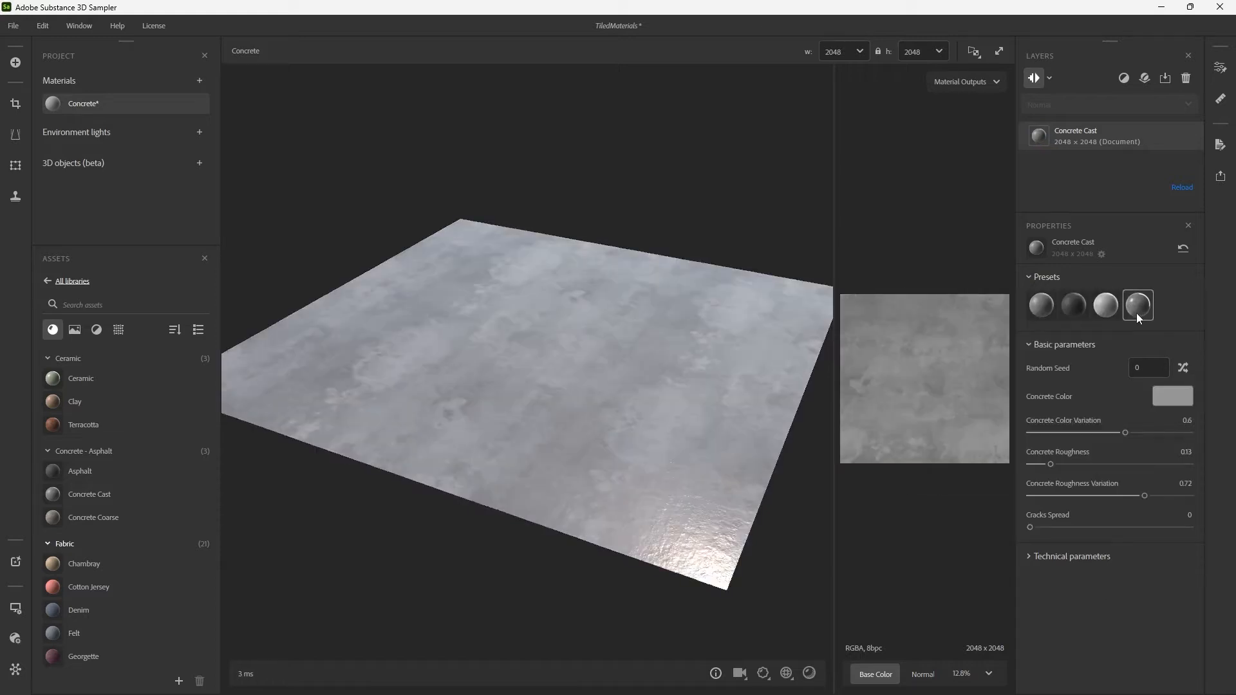
{"action": "left_click", "coordinate": [1045, 311]}
Try several random seeds on the Concrete Cast layer, and lower Concrete Color Variation before resetting it.
{"action": "left_click", "coordinate": [1184, 369]}
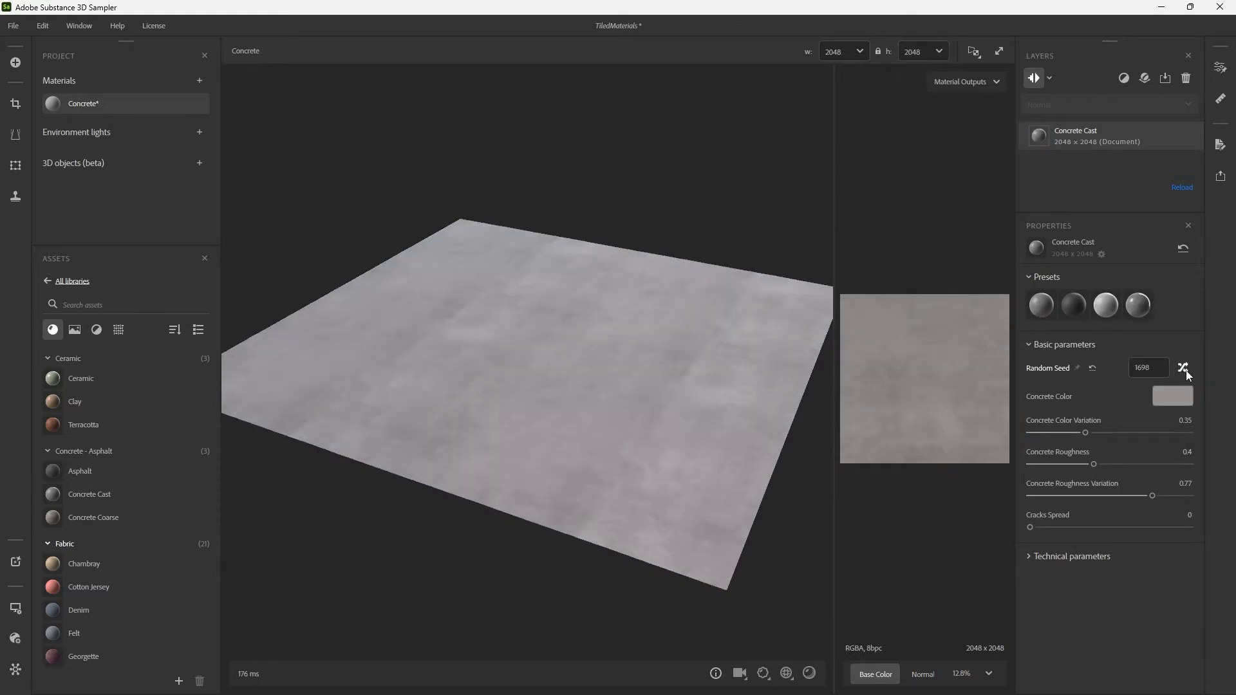
{"action": "left_click", "coordinate": [1184, 368]}
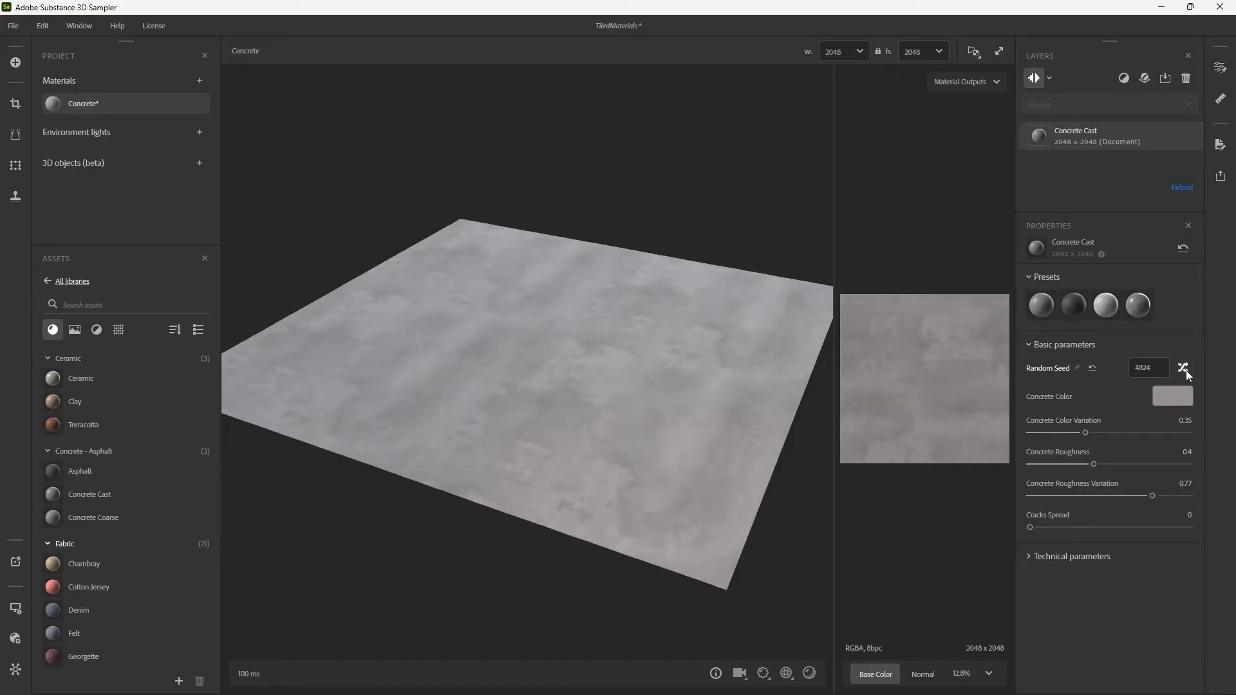
{"action": "left_click", "coordinate": [1184, 368]}
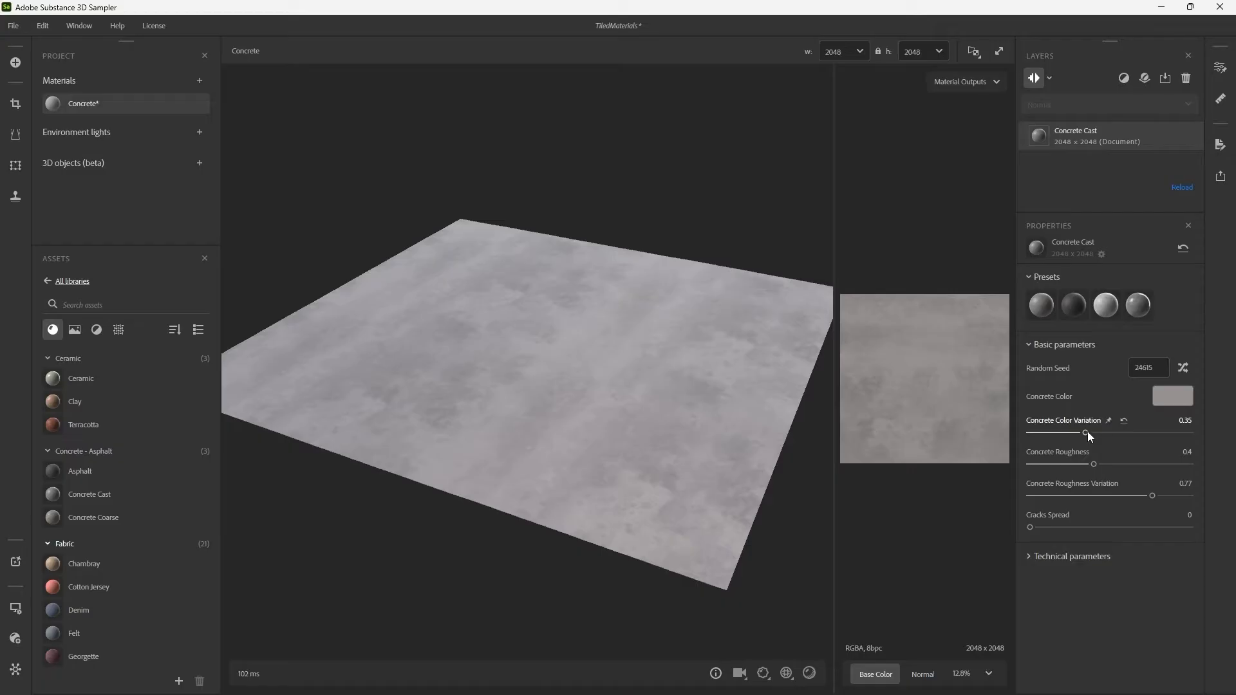
{"action": "left_click_drag", "start_coordinate": [1088, 432], "coordinate": [1017, 458]}
{"action": "left_click", "coordinate": [1125, 425]}
Try Concrete Roughness at 0 with different Concrete Roughness Variation, examine the reflections, and restore the roughness to 0.4.
{"action": "left_click_drag", "start_coordinate": [676, 416], "coordinate": [725, 375]}
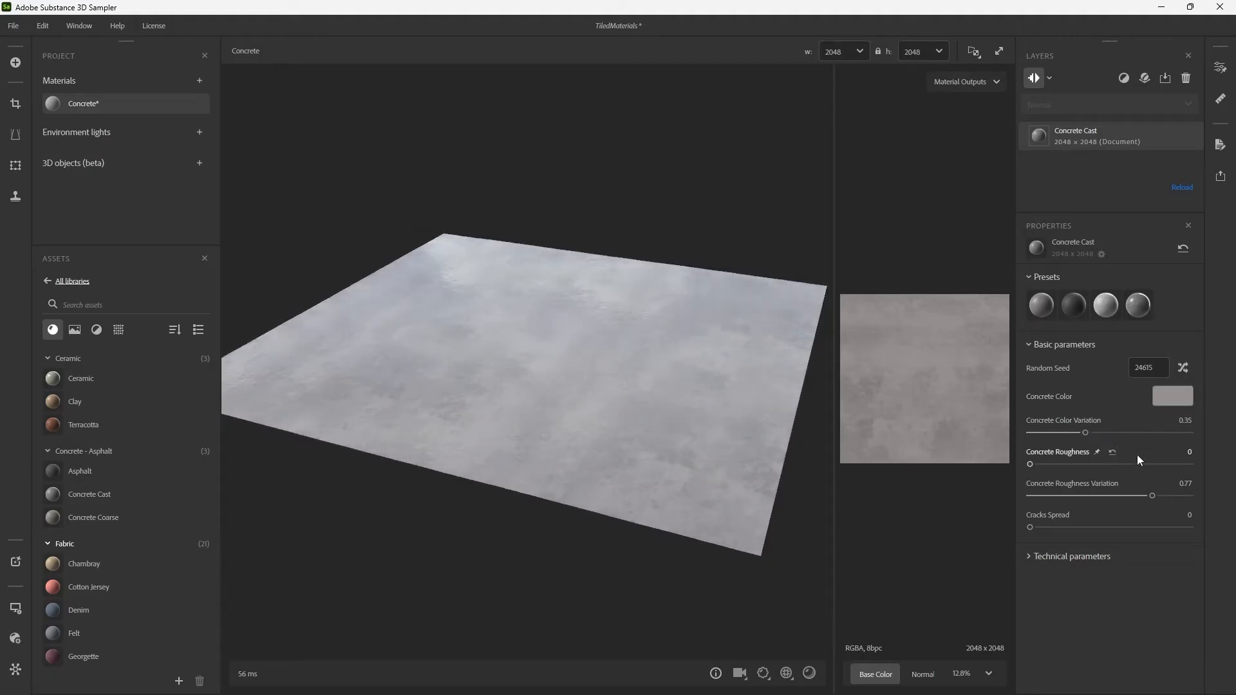
{"action": "left_click", "coordinate": [1111, 450]}
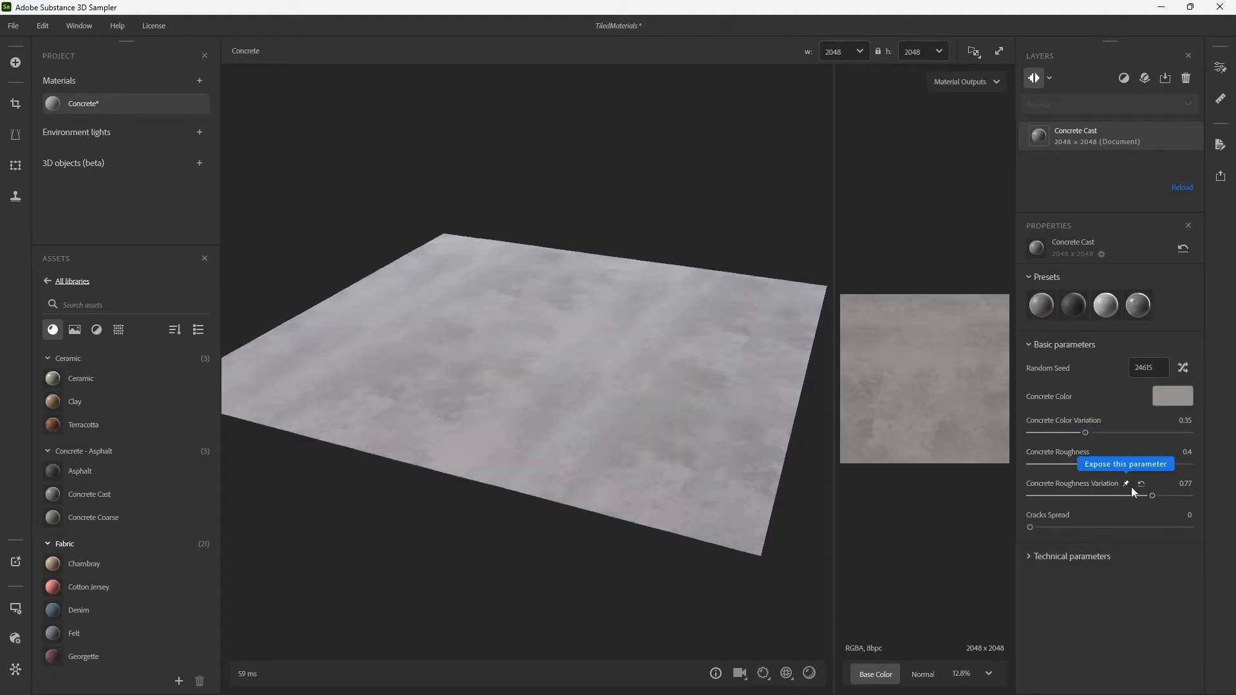
{"action": "left_click_drag", "start_coordinate": [1099, 465], "coordinate": [975, 462]}
{"action": "left_click_drag", "start_coordinate": [763, 365], "coordinate": [652, 374]}
{"action": "mouse_move", "coordinate": [651, 373]}
{"action": "right_mouse_down", "text": "shift"}
{"action": "mouse_move", "coordinate": [680, 368]}
{"action": "mouse_move", "coordinate": [663, 369]}
{"action": "right_mouse_up", "text": "shift"}
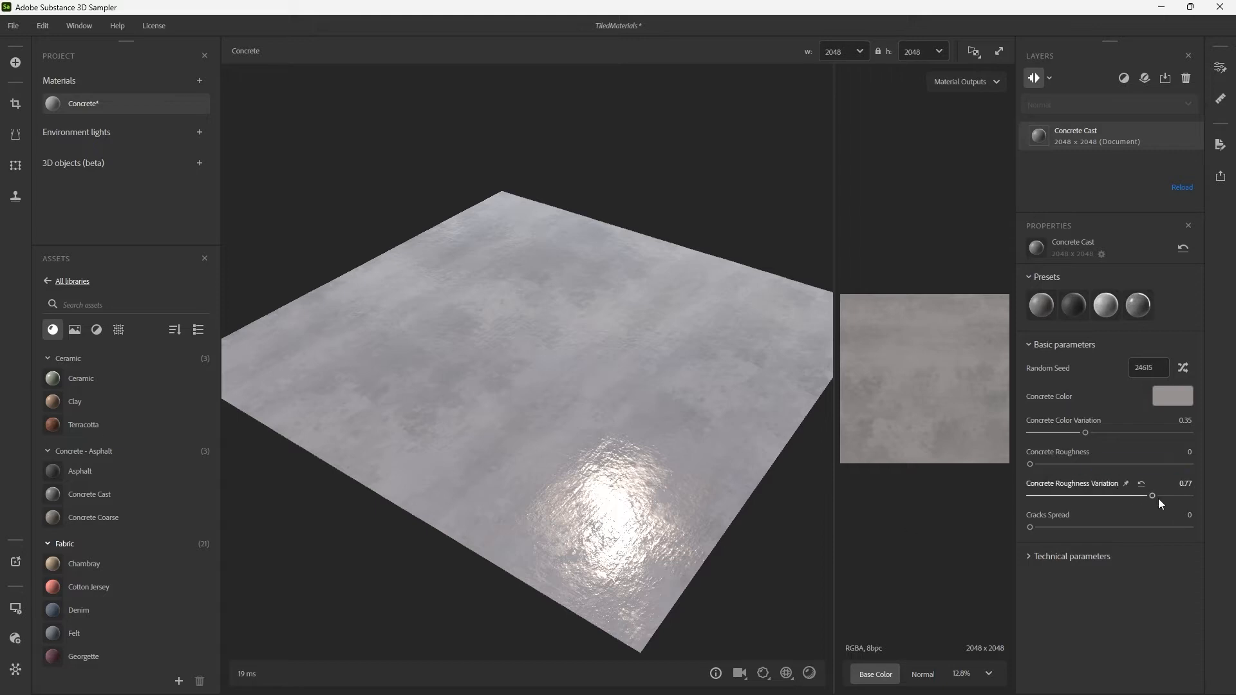
{"action": "mouse_move", "coordinate": [1152, 495]}
{"action": "left_mouse_down"}
{"action": "mouse_move", "coordinate": [1022, 497]}
{"action": "mouse_move", "coordinate": [1185, 498]}
{"action": "mouse_move", "coordinate": [1062, 487]}
{"action": "mouse_move", "coordinate": [1153, 496]}
{"action": "left_mouse_up"}
{"action": "left_click_drag", "start_coordinate": [1031, 464], "coordinate": [1097, 463]}
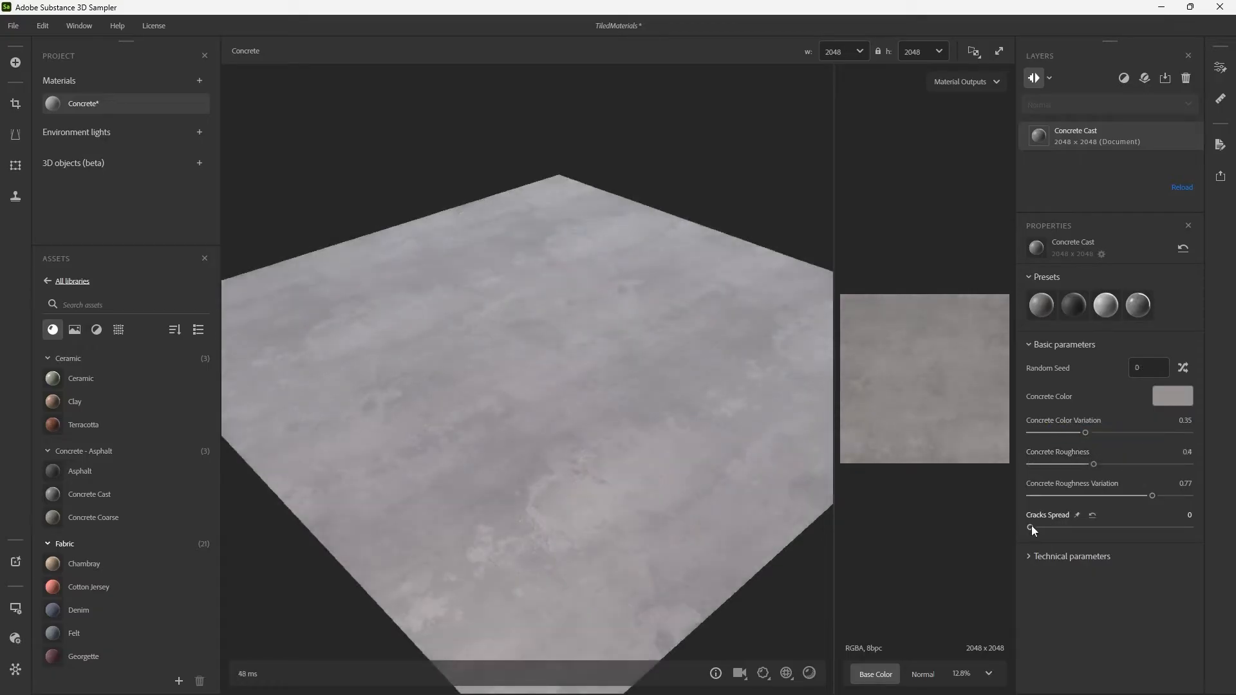
Try cracks on the Concrete Cast layer with Cracks Spread at 0.5 and Cracks Scale at 1, and examine the surface.
{"action": "left_click_drag", "start_coordinate": [1030, 527], "coordinate": [1109, 528]}
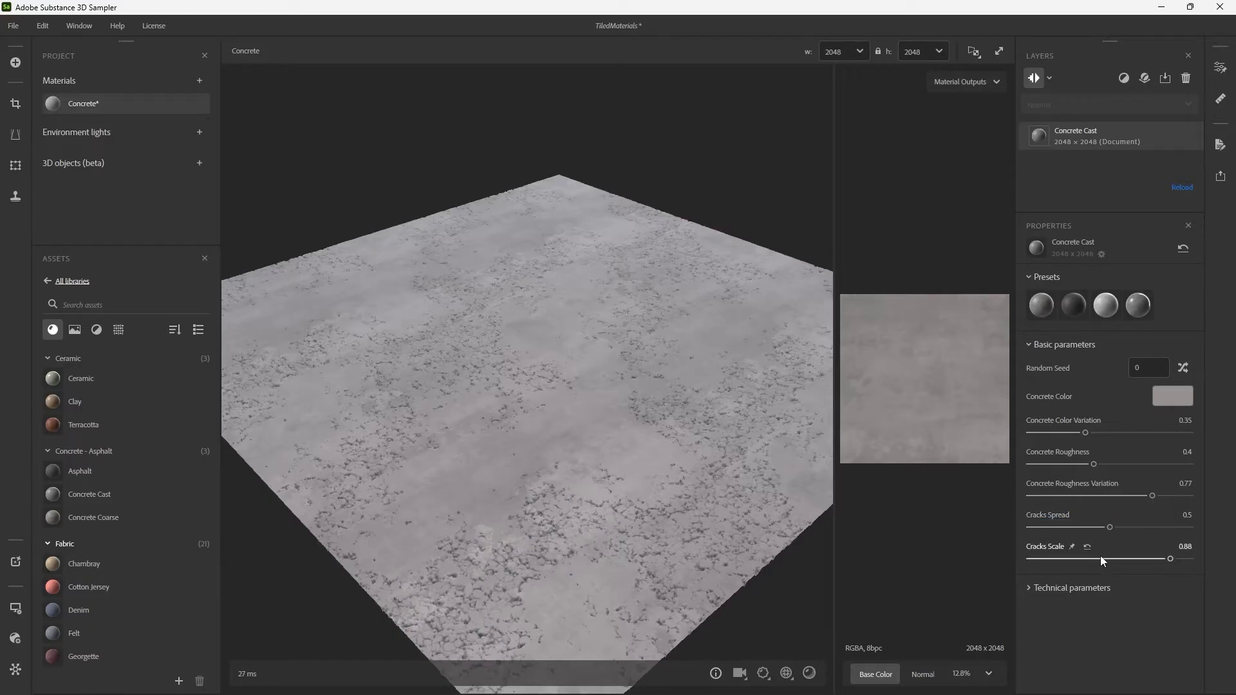
{"action": "left_click_drag", "start_coordinate": [1100, 558], "coordinate": [1202, 544]}
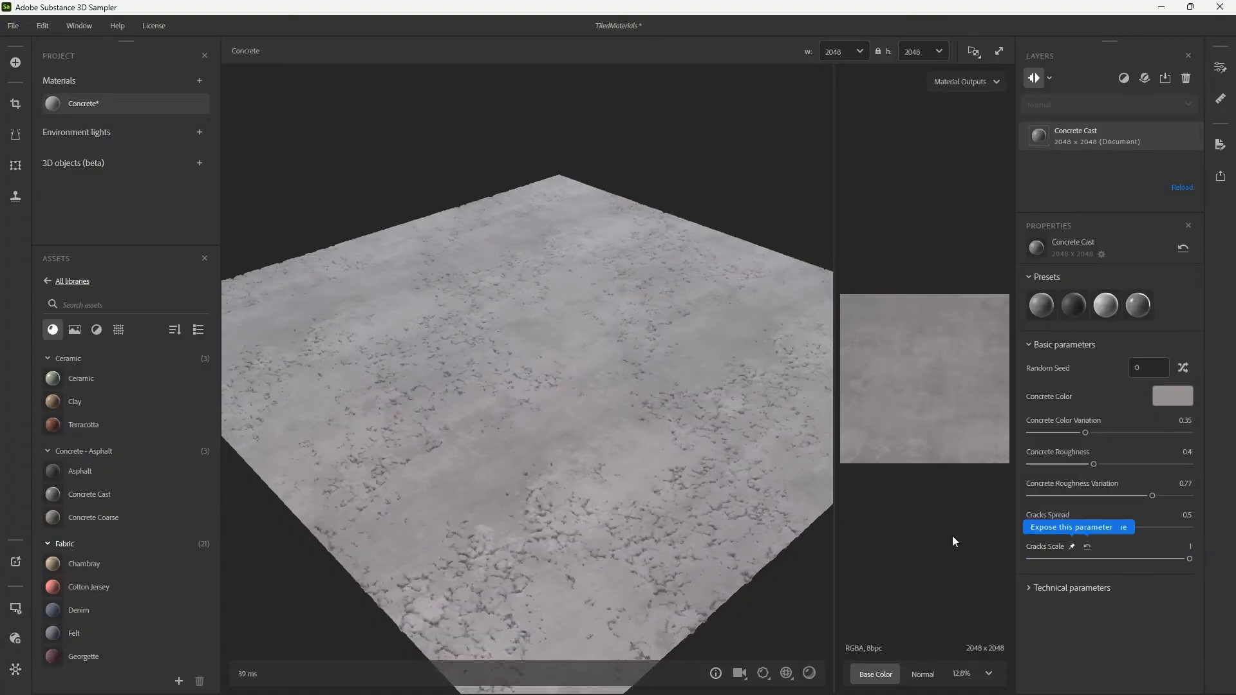
{"action": "left_click_drag", "start_coordinate": [556, 361], "coordinate": [694, 437]}
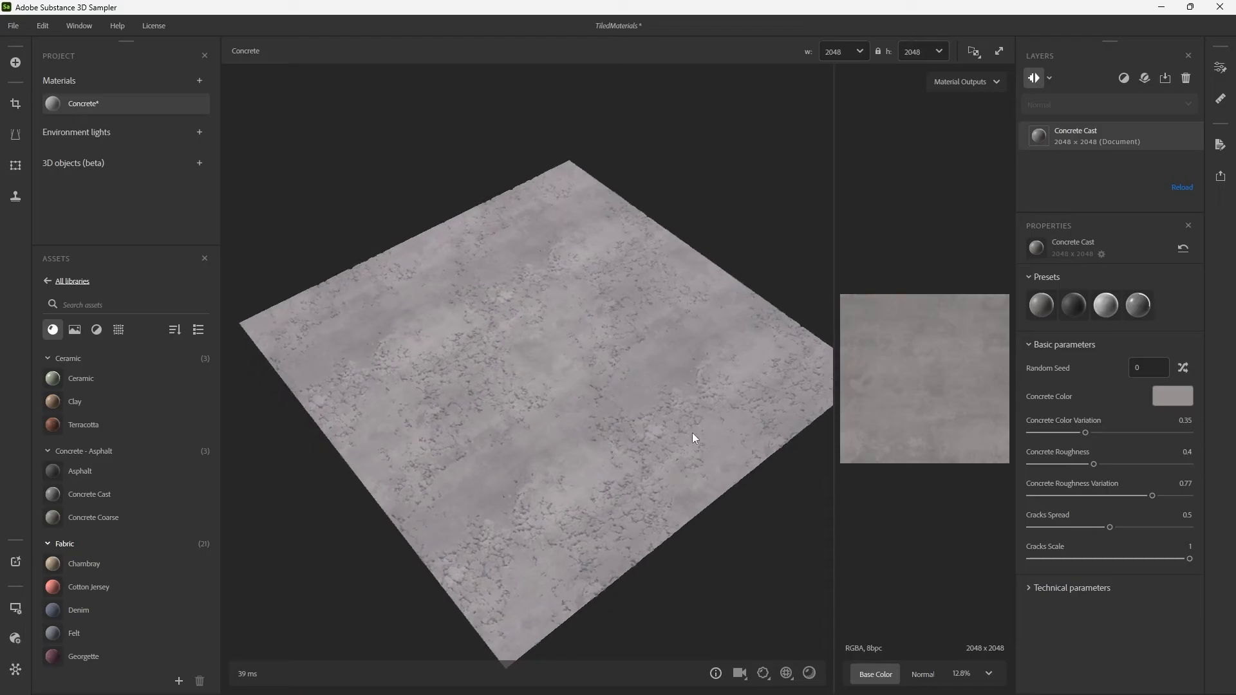
Try a texture tiling of 20, examine how the cracked concrete repeats across the plane, and restore the lower tiling.
{"action": "left_click", "coordinate": [787, 673]}
{"action": "left_click_drag", "start_coordinate": [785, 649], "coordinate": [818, 646]}
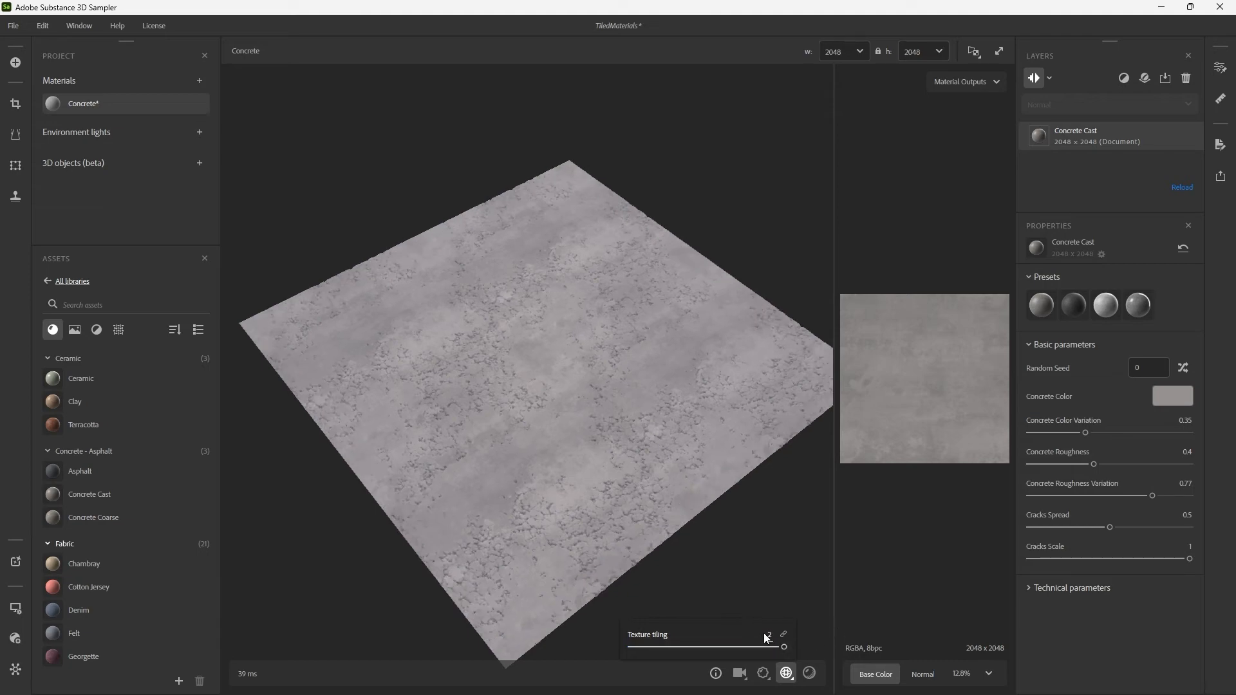
{"action": "type", "text": "20"}
{"action": "key", "text": "Return"}
{"action": "scroll", "coordinate": [572, 387], "scroll_direction": "up", "scroll_amount": 5}
{"action": "left_click_drag", "start_coordinate": [538, 358], "coordinate": [612, 338]}
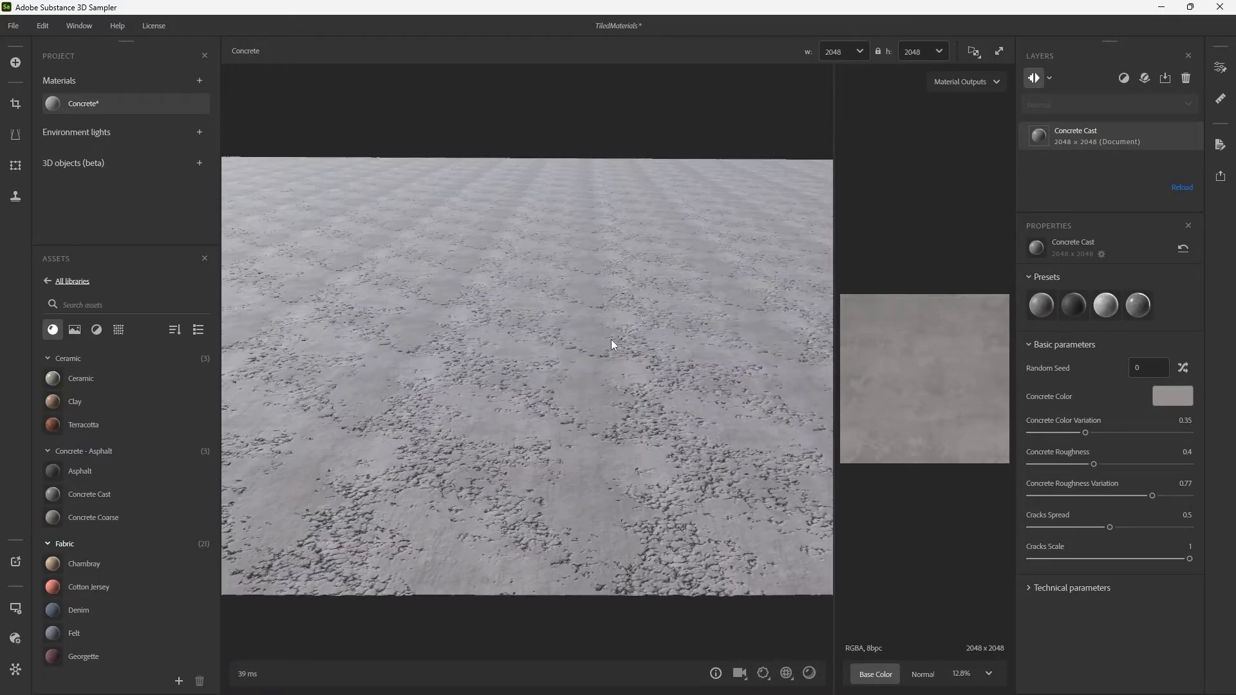
{"action": "left_click", "coordinate": [788, 674]}
{"action": "left_click", "coordinate": [769, 635]}
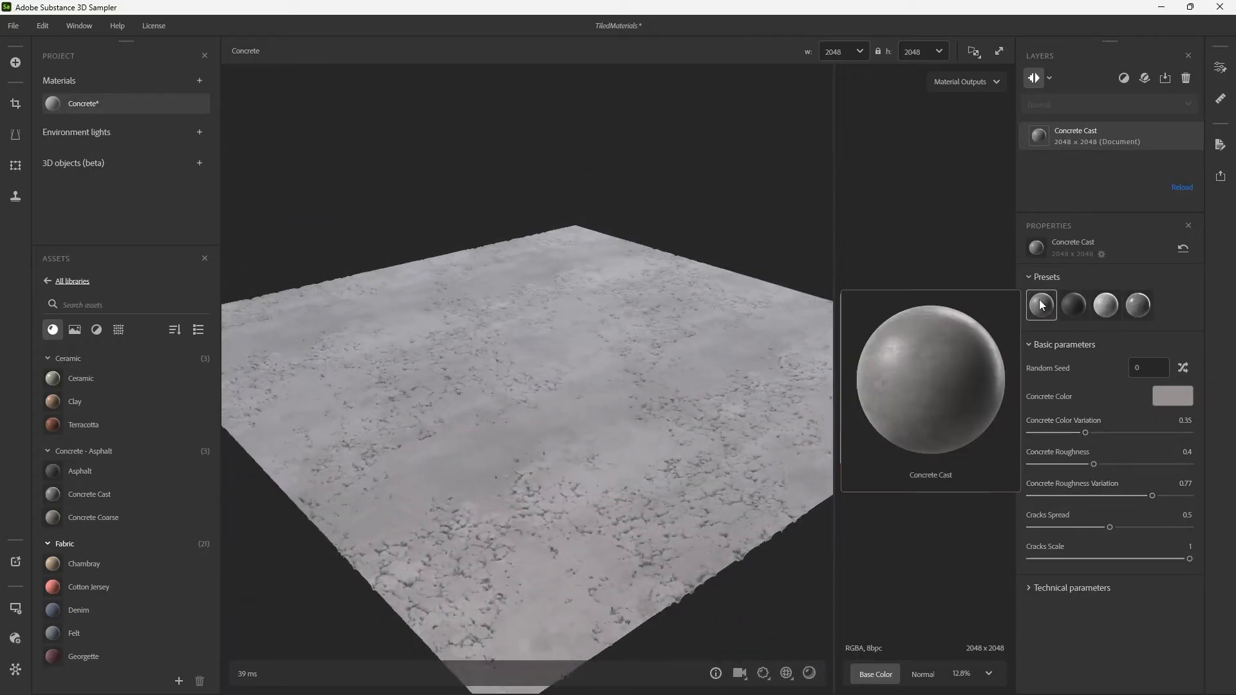
Reset all settings of the Concrete Cast layer and save the project.
{"action": "left_click", "coordinate": [1186, 253]}
{"action": "left_click_drag", "start_coordinate": [680, 307], "coordinate": [662, 331]}
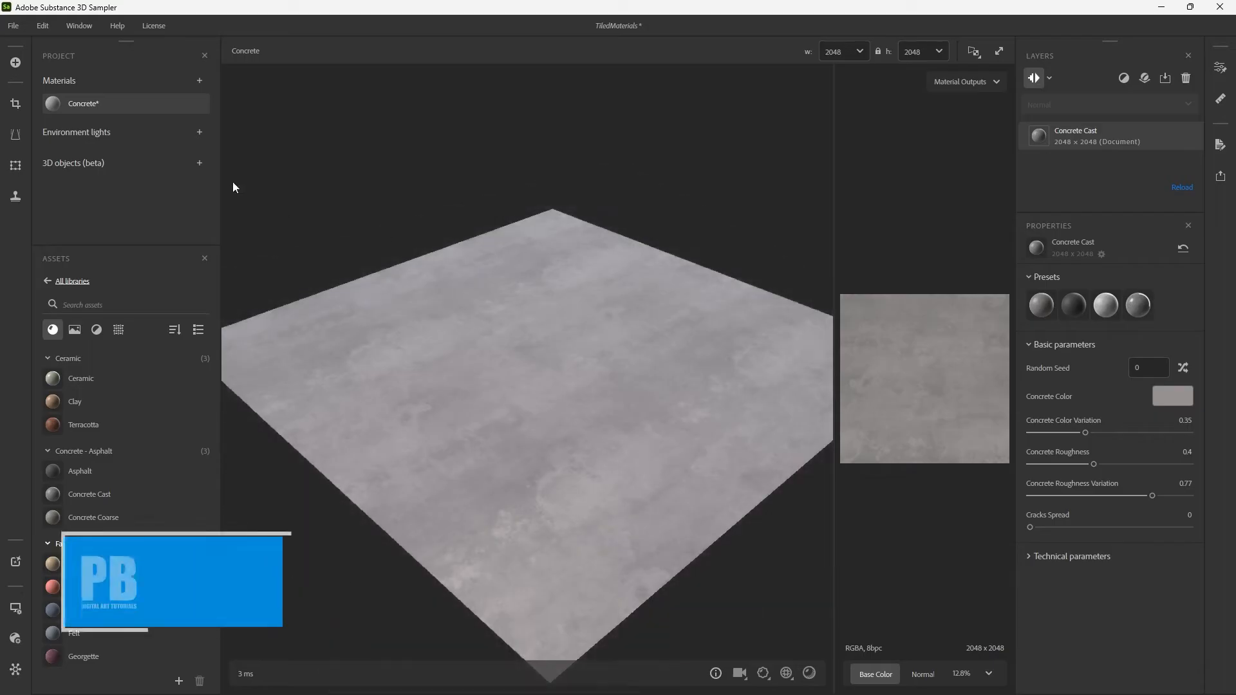
{"action": "key", "text": "ctrl+s"}
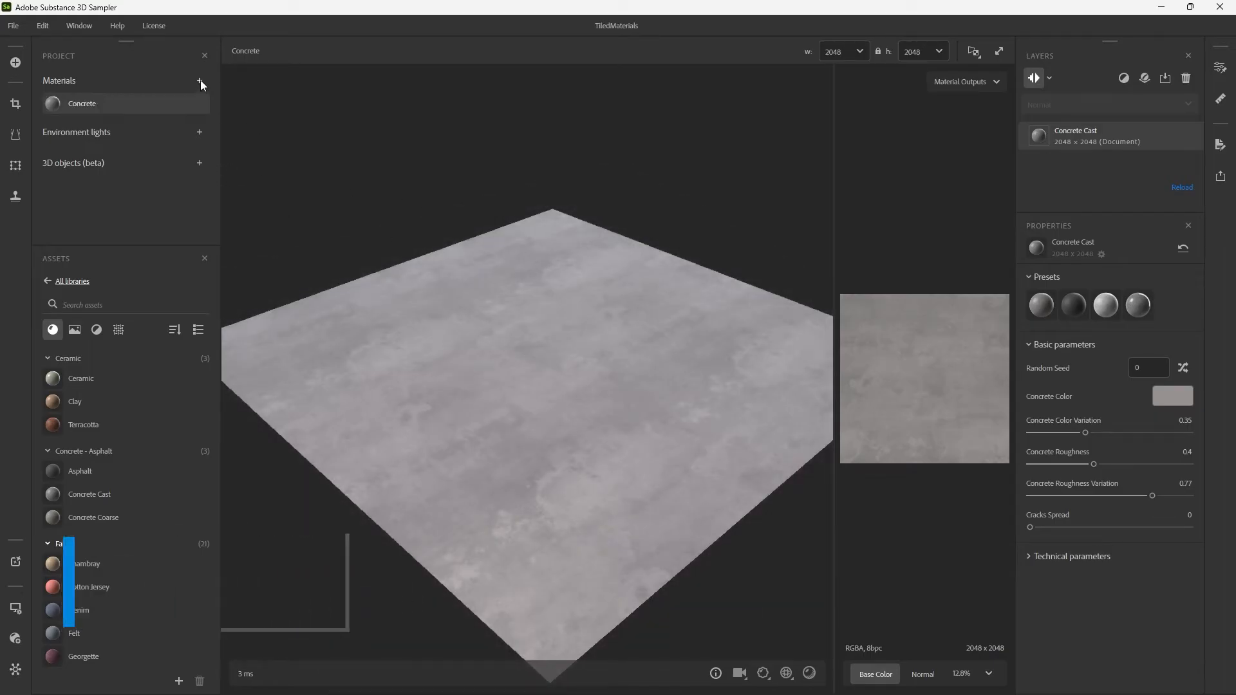
Duplicate the Concrete material and name the copy Pavement.
{"action": "right_click", "coordinate": [151, 102]}
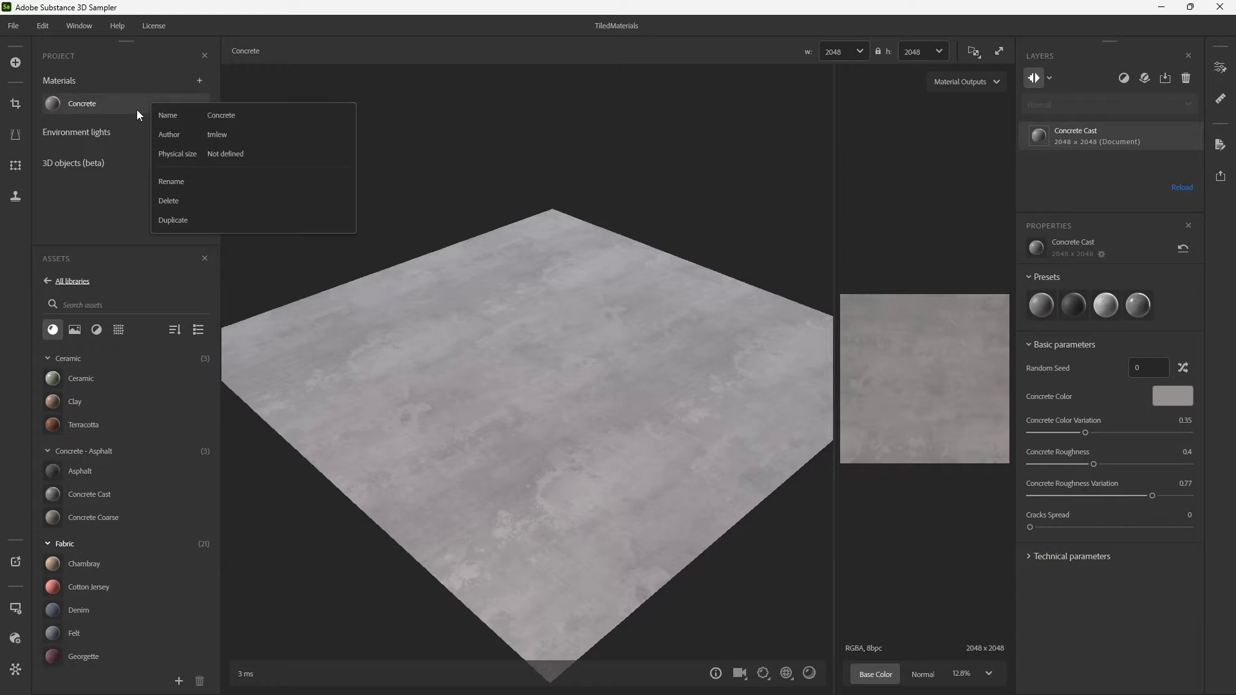
{"action": "left_click", "coordinate": [180, 219]}
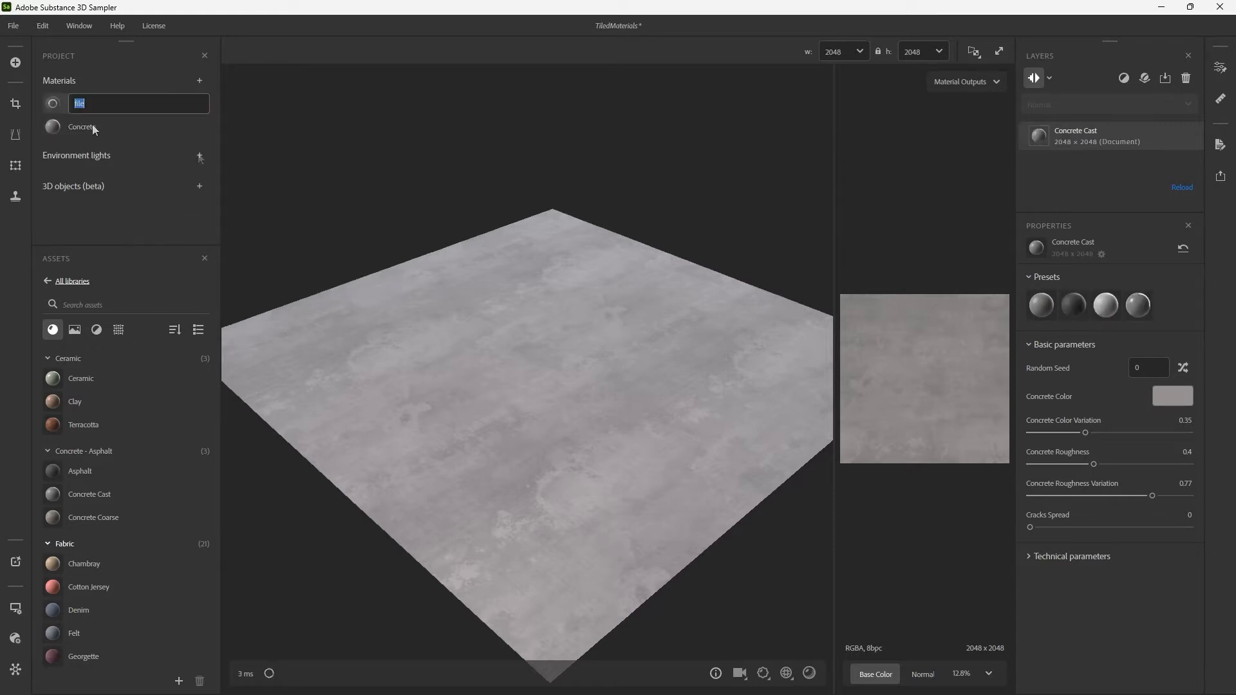
{"action": "type", "text": "Pavement"}
{"action": "key", "text": "Return"}
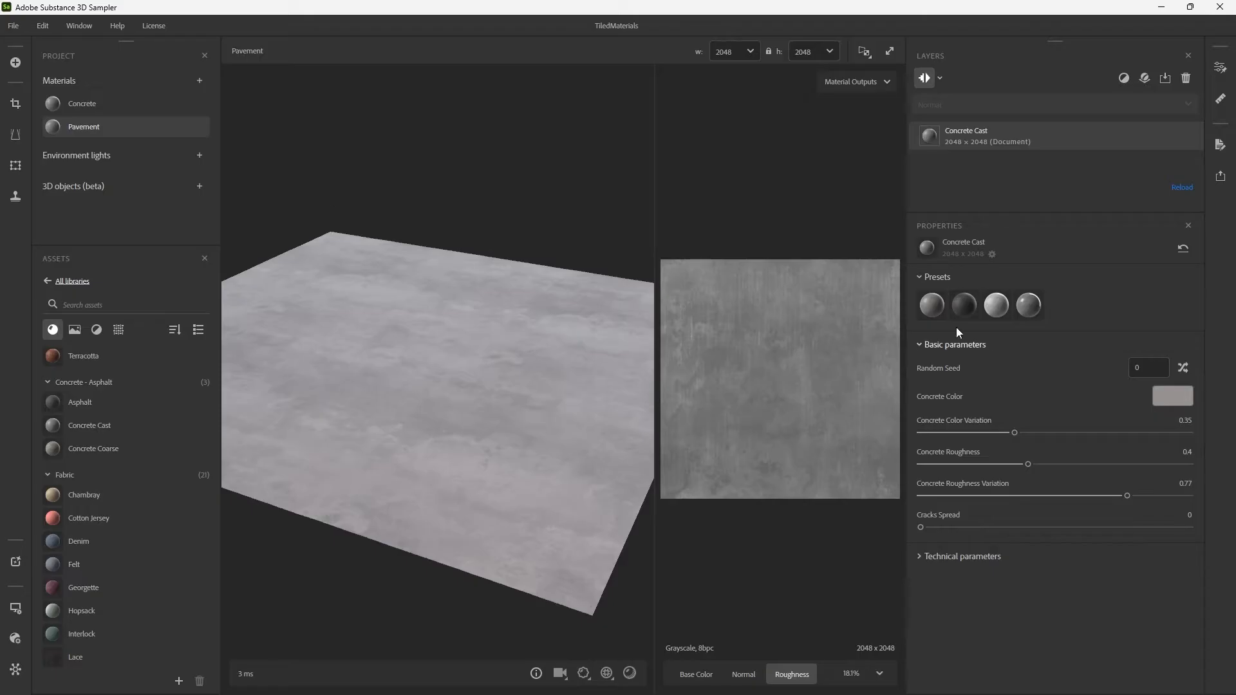
Apply the Cracked Cast Concrete preset to the Pavement material's Concrete Cast layer and examine the surface up close.
{"action": "mouse_move", "coordinate": [963, 314]}
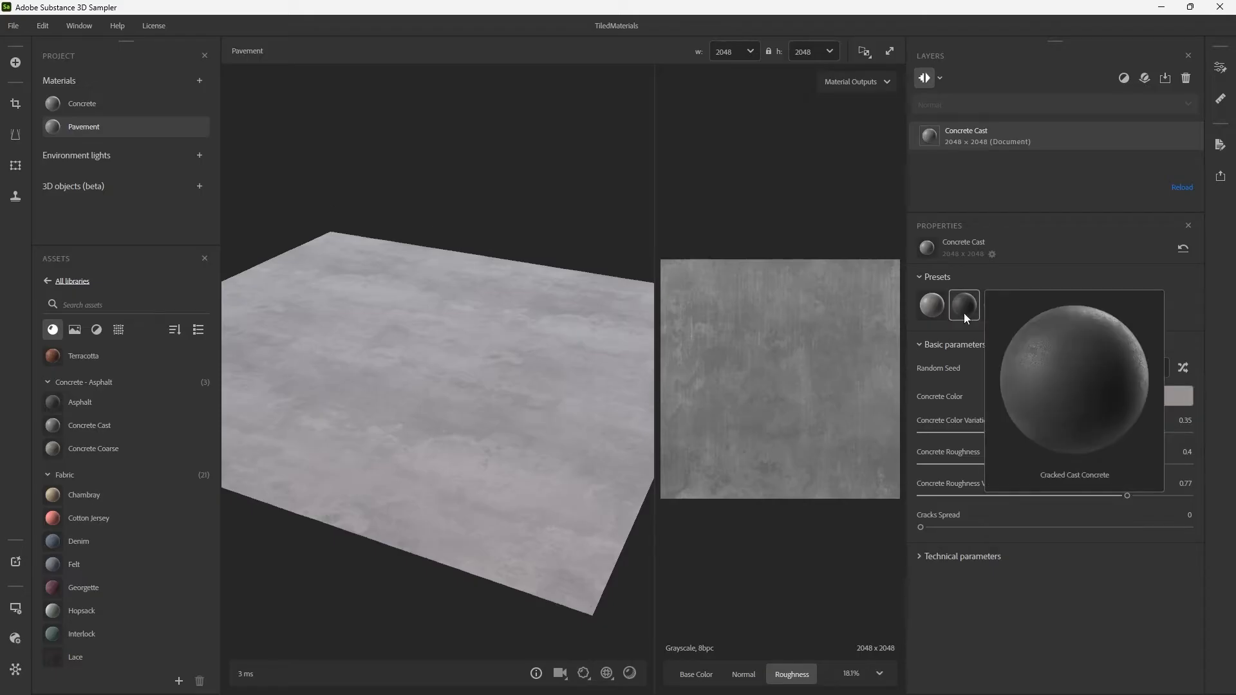
{"action": "left_click", "coordinate": [964, 313]}
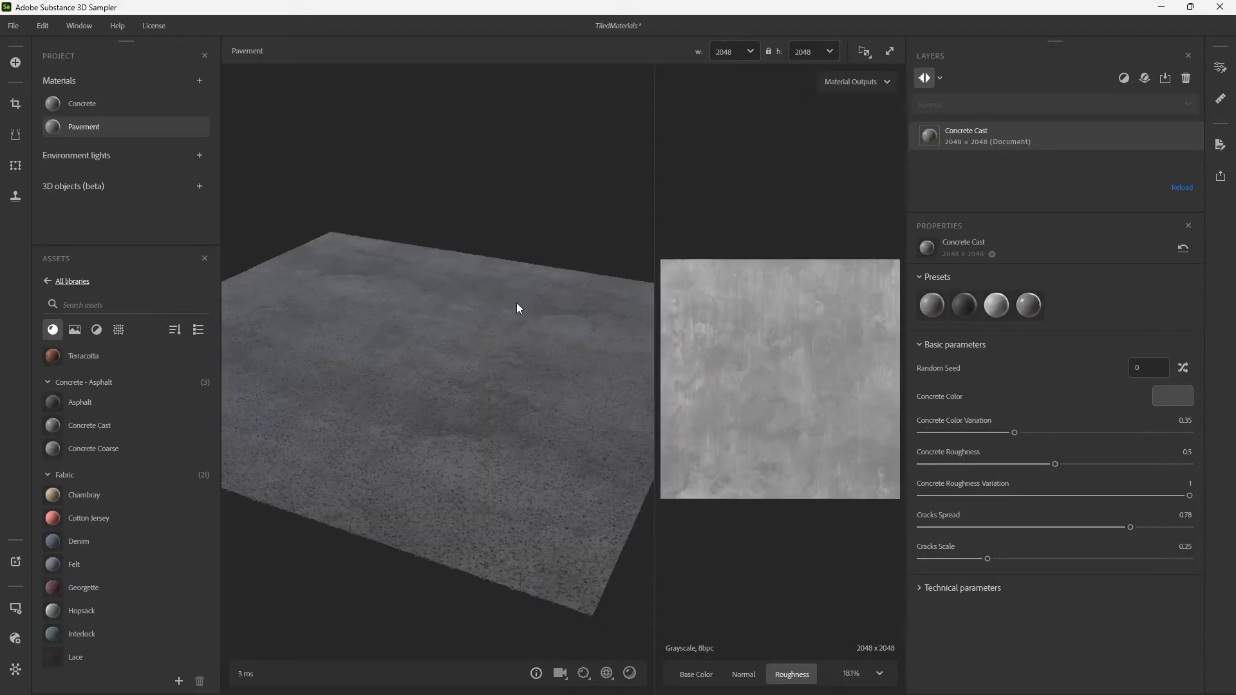
{"action": "scroll", "coordinate": [535, 370], "scroll_direction": "up", "scroll_amount": 5}
{"action": "left_click_drag", "start_coordinate": [584, 361], "coordinate": [556, 362]}
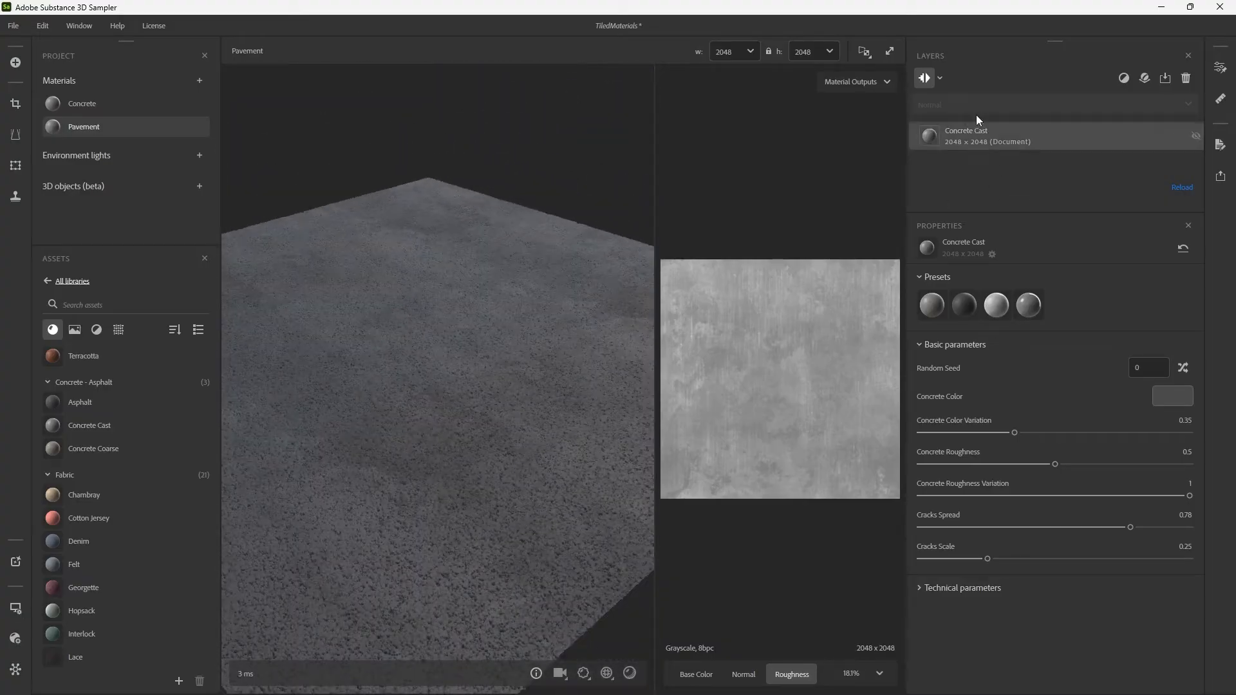
Add a Pavement filter layer above Concrete Cast and look through its parameters.
{"action": "left_click", "coordinate": [1122, 79]}
{"action": "type", "text": "pavem"}
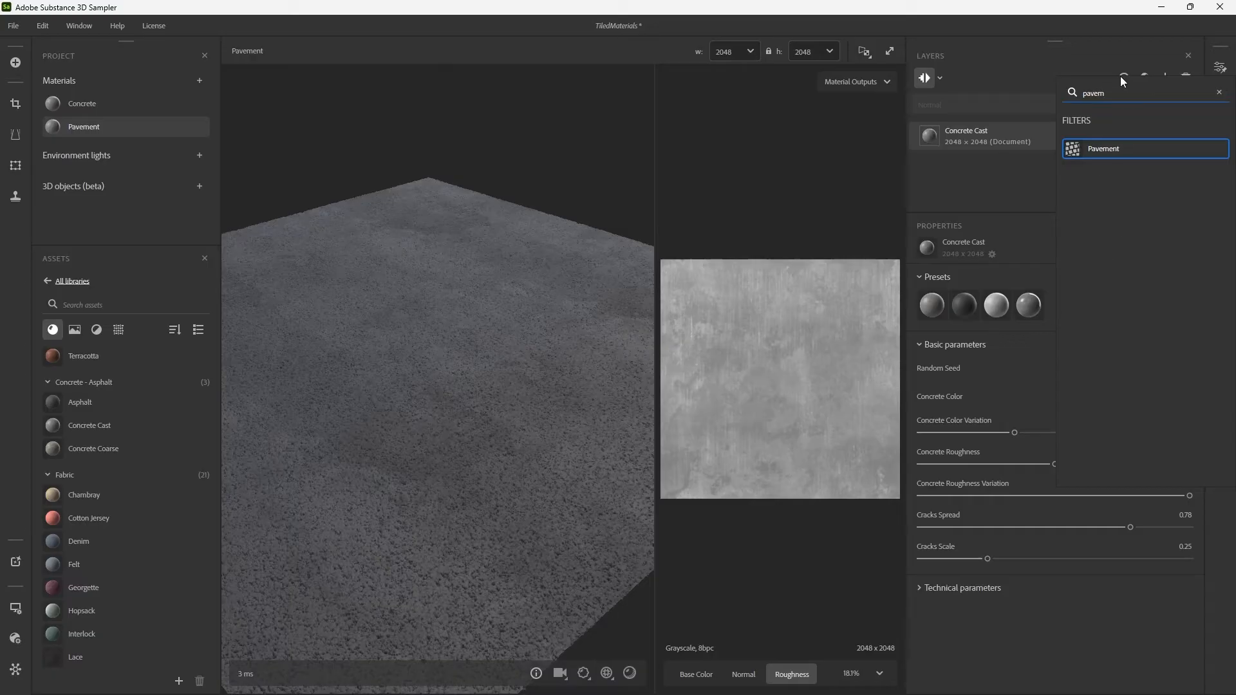
{"action": "key", "text": "Return"}
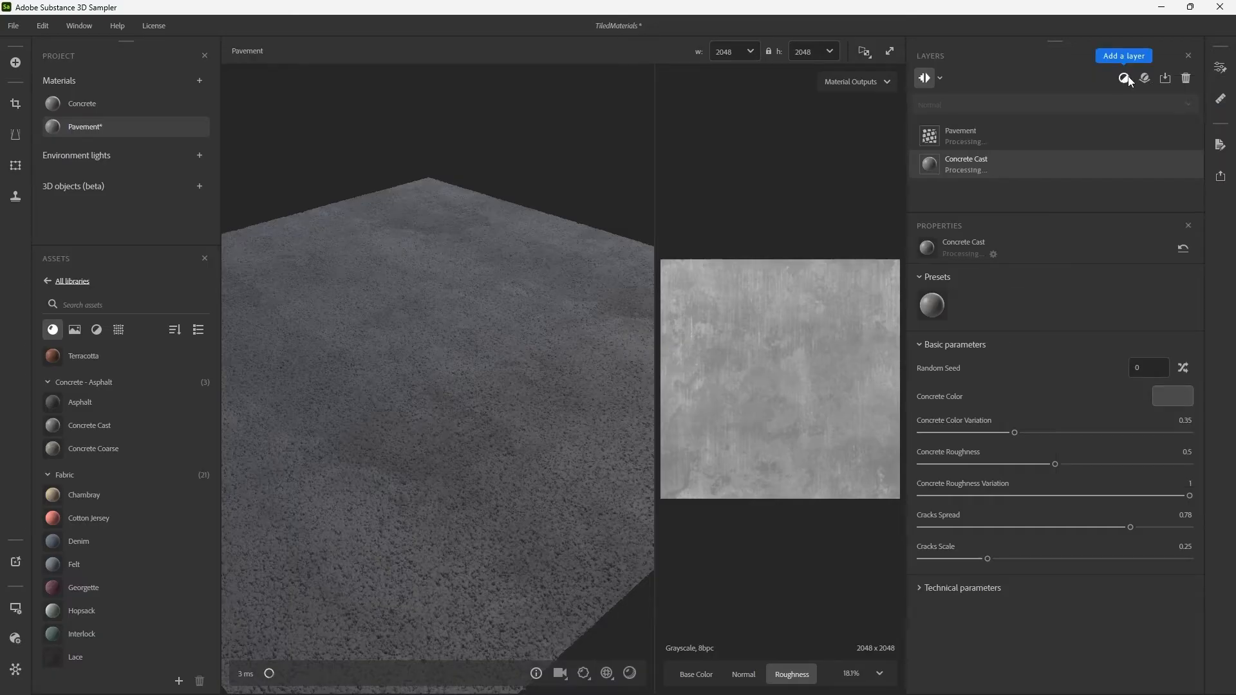
{"action": "scroll", "coordinate": [596, 381], "scroll_direction": "down", "scroll_amount": 3}
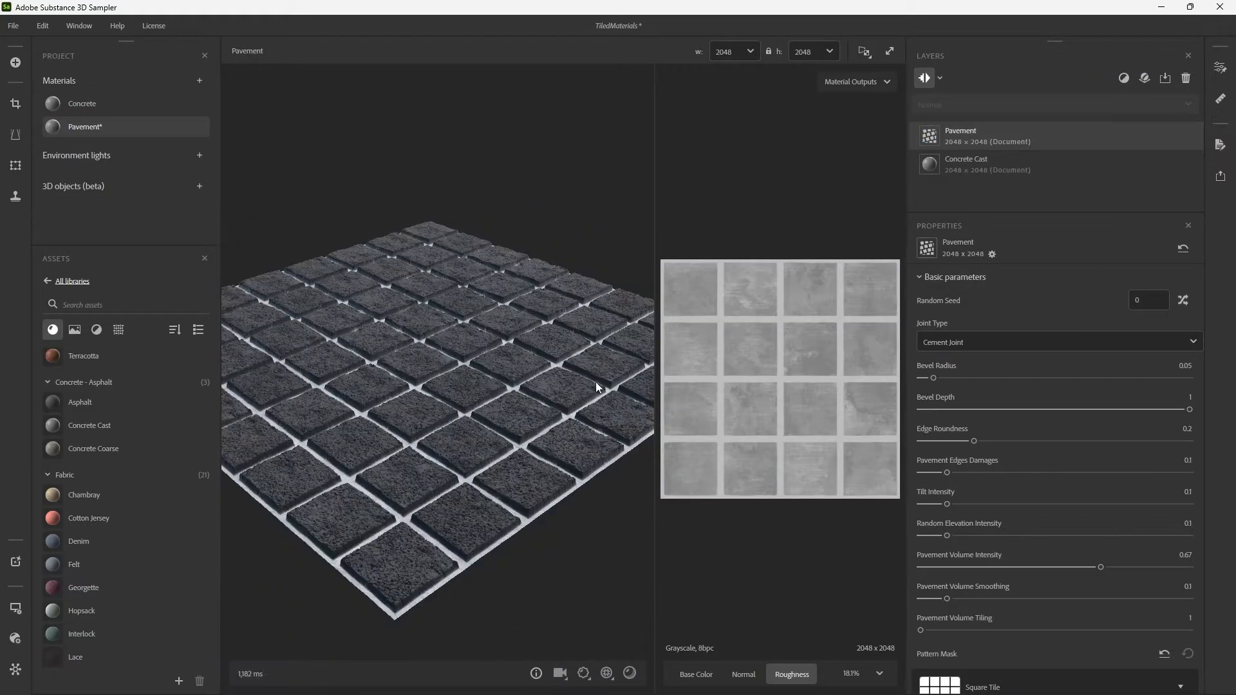
{"action": "scroll", "coordinate": [914, 322], "scroll_direction": "down", "scroll_amount": 10}
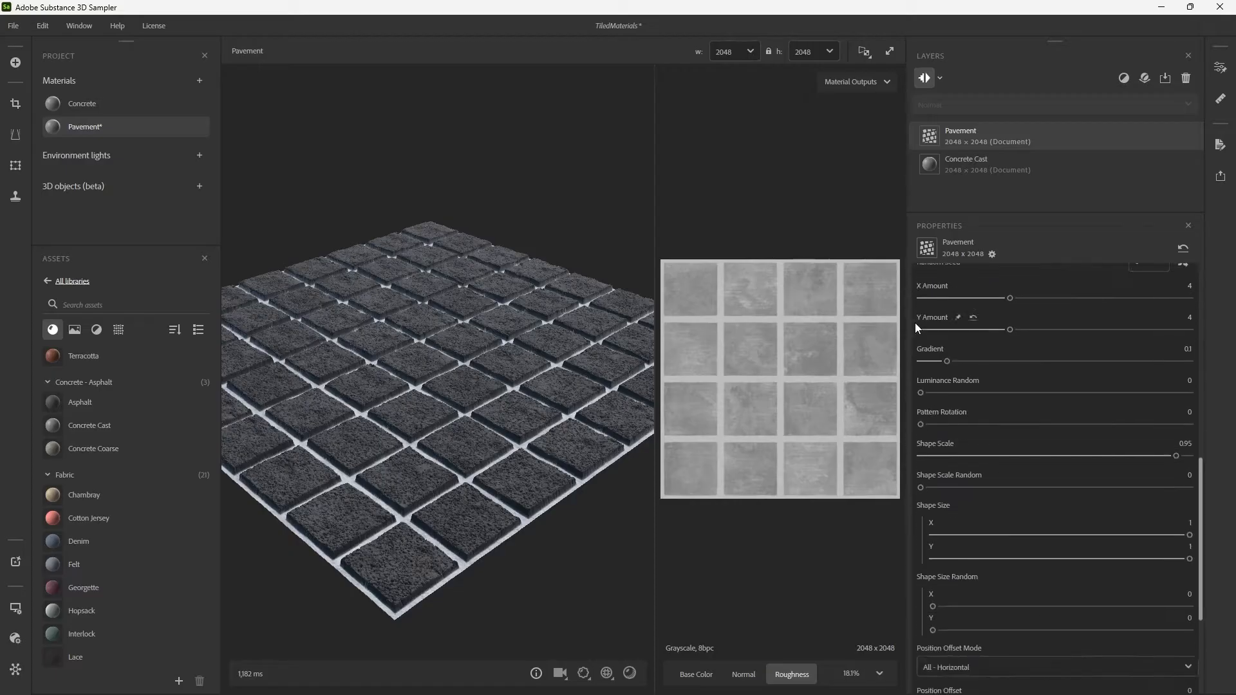
{"action": "left_click", "coordinate": [1125, 80]}
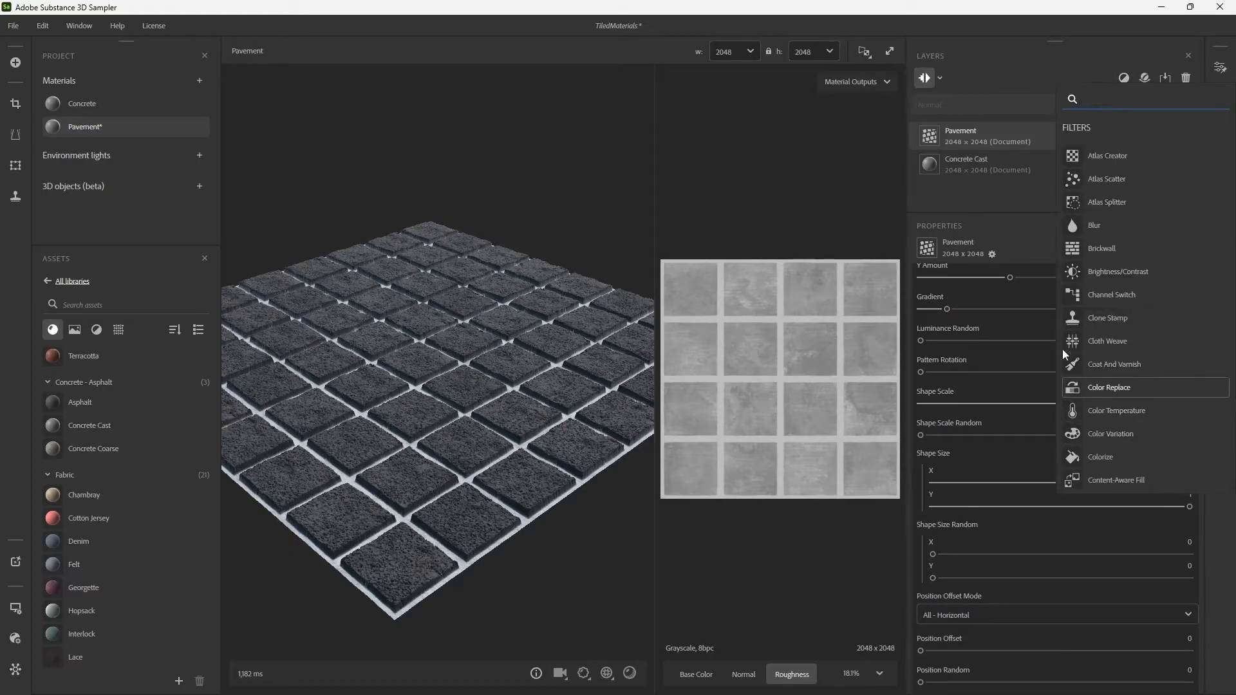
{"action": "scroll", "coordinate": [1096, 184], "scroll_direction": "down", "scroll_amount": 12}
{"action": "left_click", "coordinate": [998, 83]}
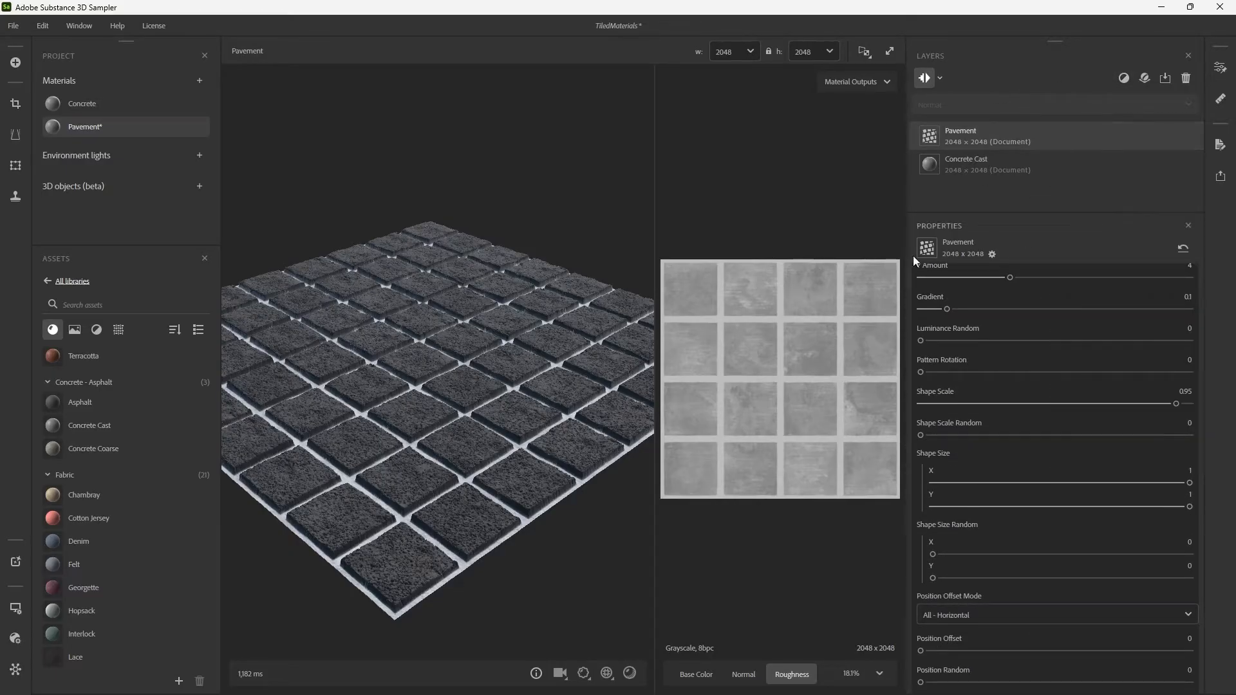
Try the Custom Joint type on the Pavement layer with the Cotton Jersey material as its joint input.
{"action": "scroll", "coordinate": [914, 381], "scroll_direction": "up", "scroll_amount": 10}
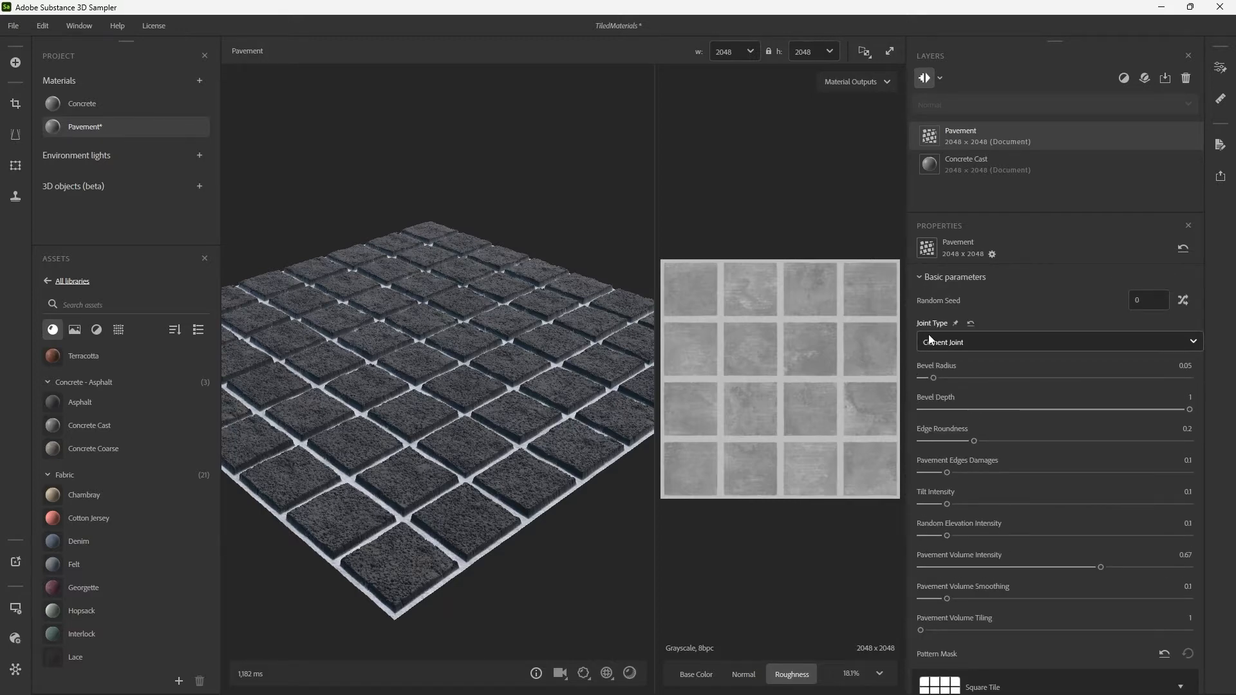
{"action": "scroll", "coordinate": [504, 367], "scroll_direction": "up", "scroll_amount": 5}
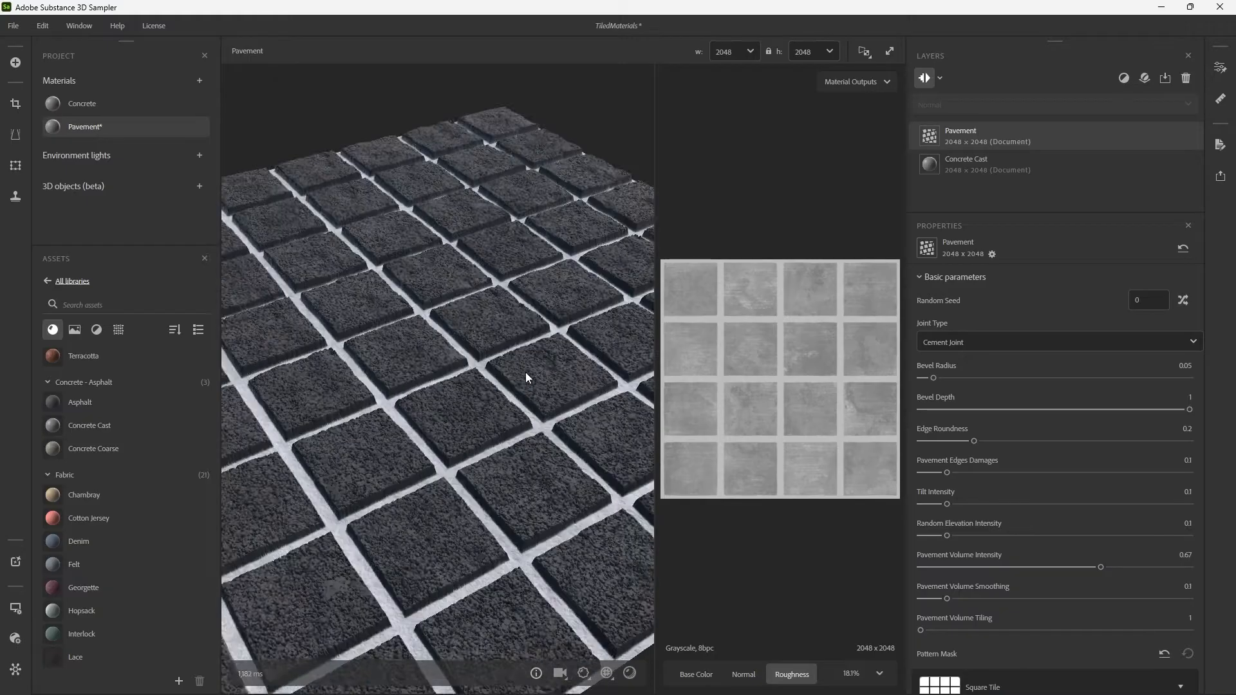
{"action": "left_click_drag", "start_coordinate": [525, 372], "coordinate": [451, 457]}
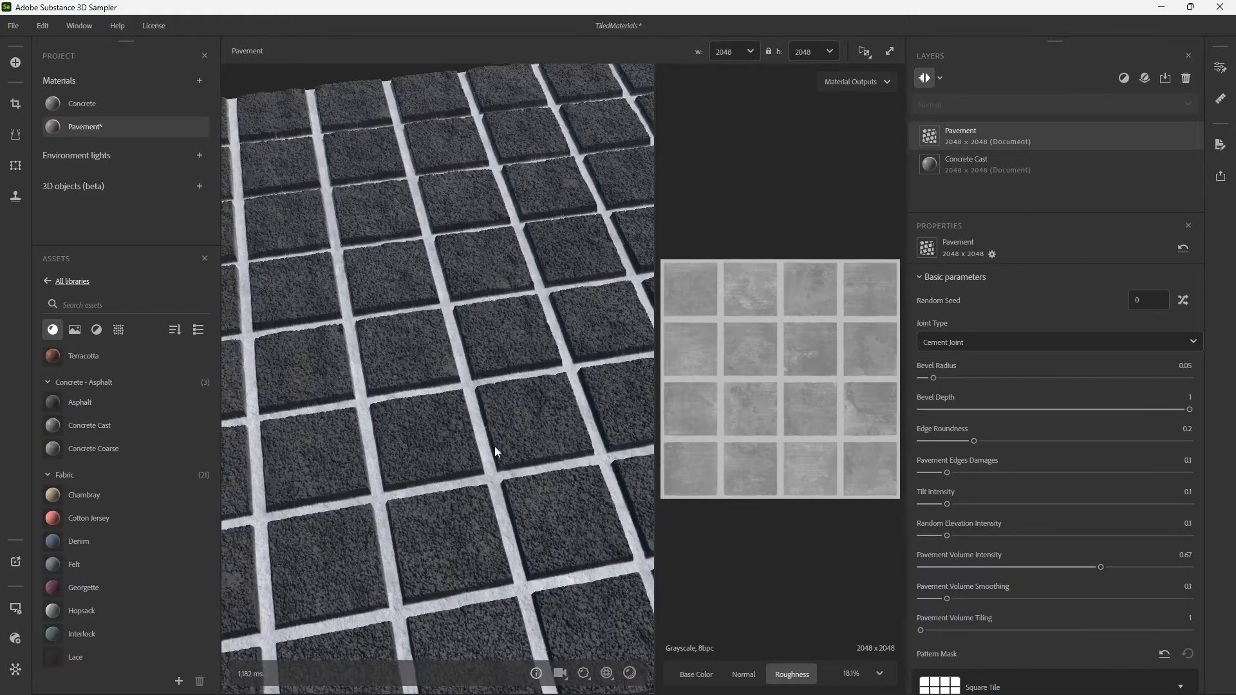
{"action": "left_click", "coordinate": [955, 338]}
{"action": "left_click", "coordinate": [953, 384]}
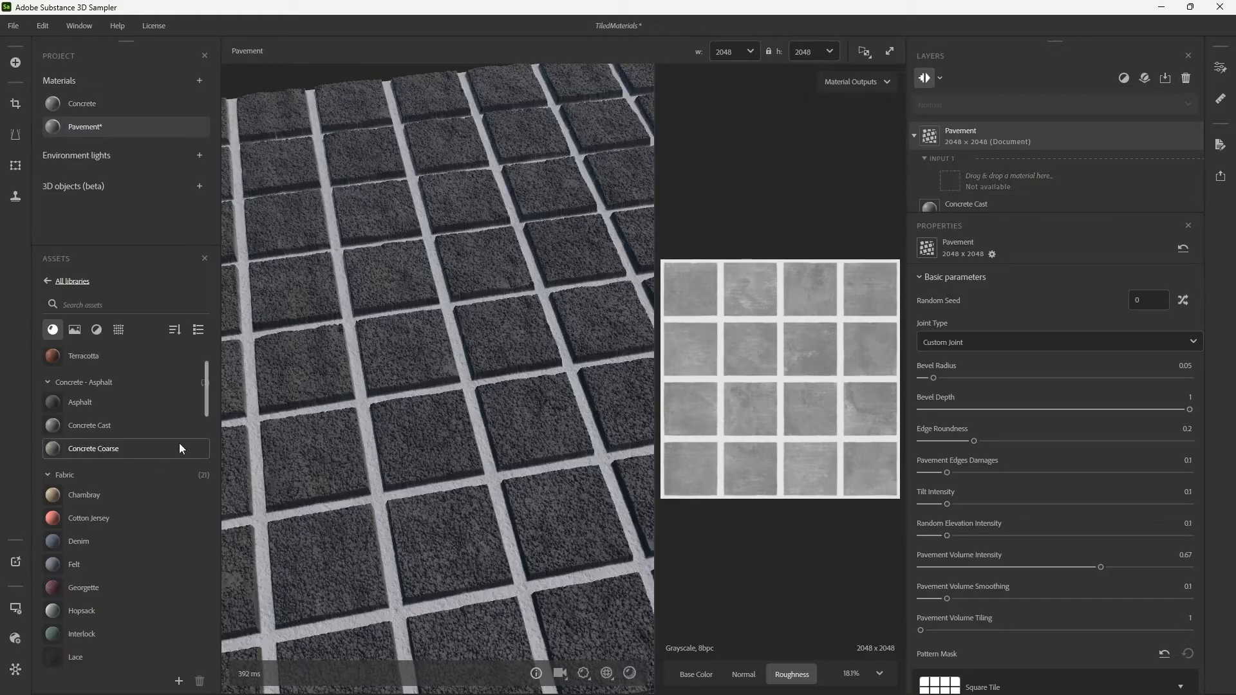
{"action": "mouse_move", "coordinate": [102, 524]}
{"action": "left_click_drag", "start_coordinate": [101, 524], "coordinate": [963, 175]}
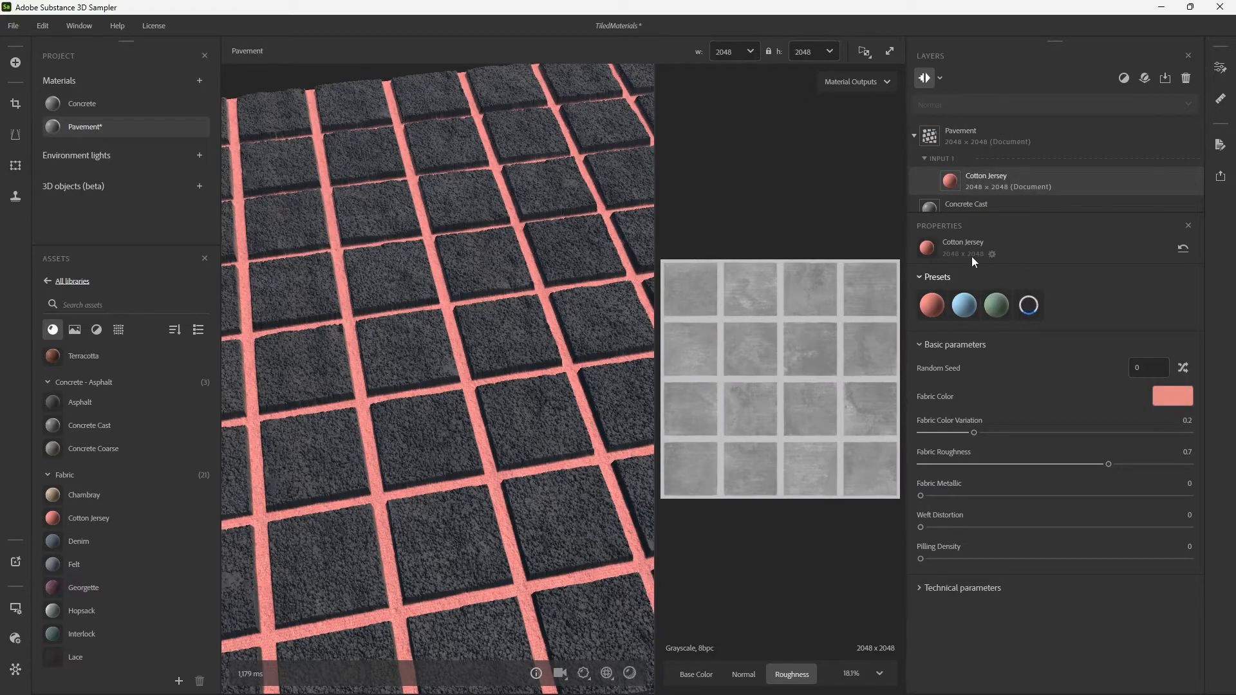
Return the Pavement layer's joint type to Cement Joint and examine the joints.
{"action": "left_click", "coordinate": [1010, 129]}
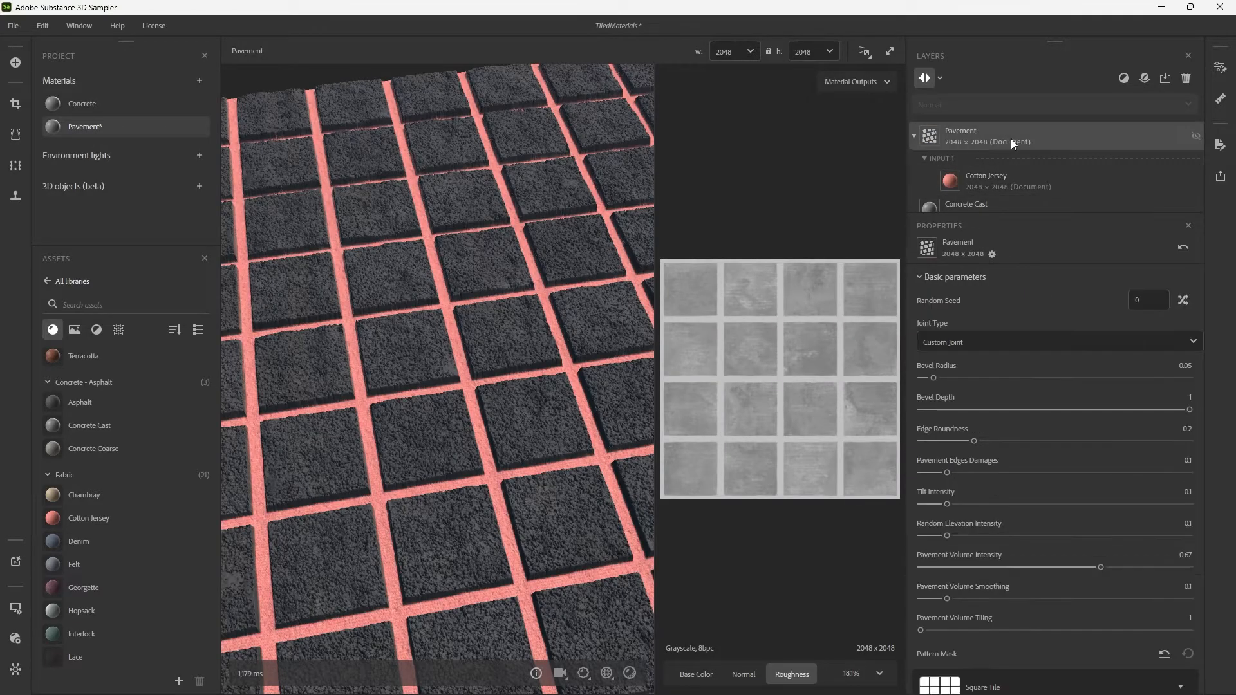
{"action": "left_click", "coordinate": [979, 344]}
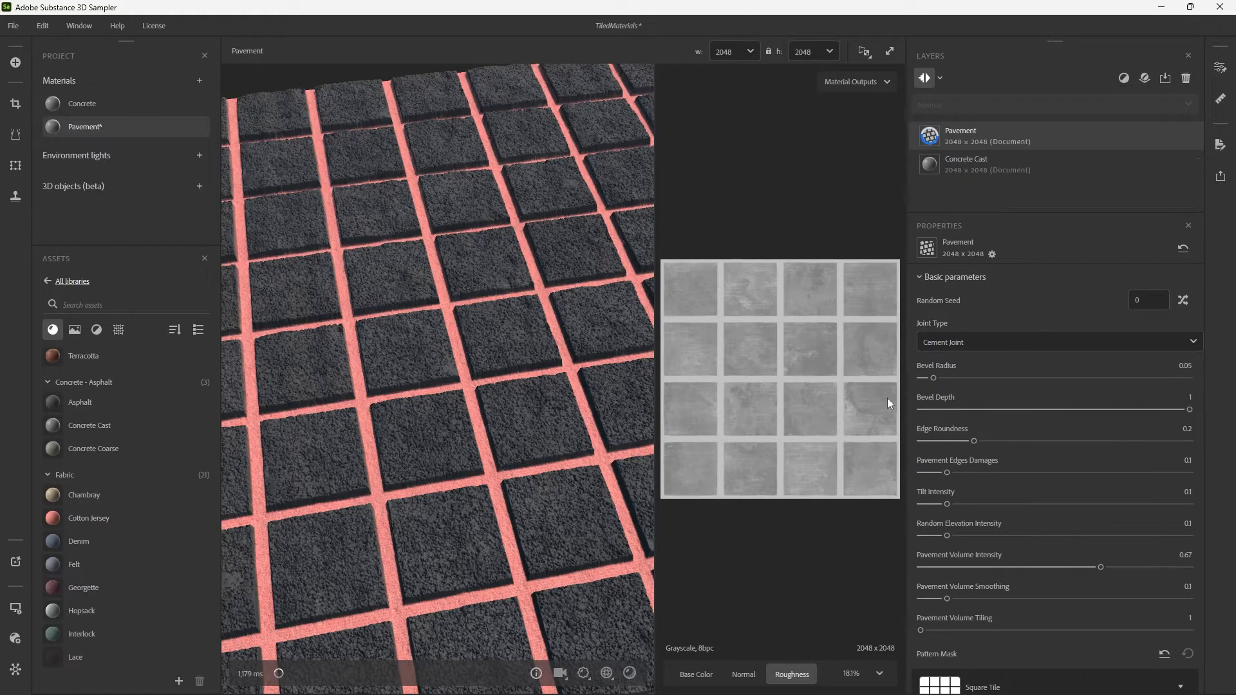
{"action": "left_click_drag", "start_coordinate": [472, 328], "coordinate": [412, 254]}
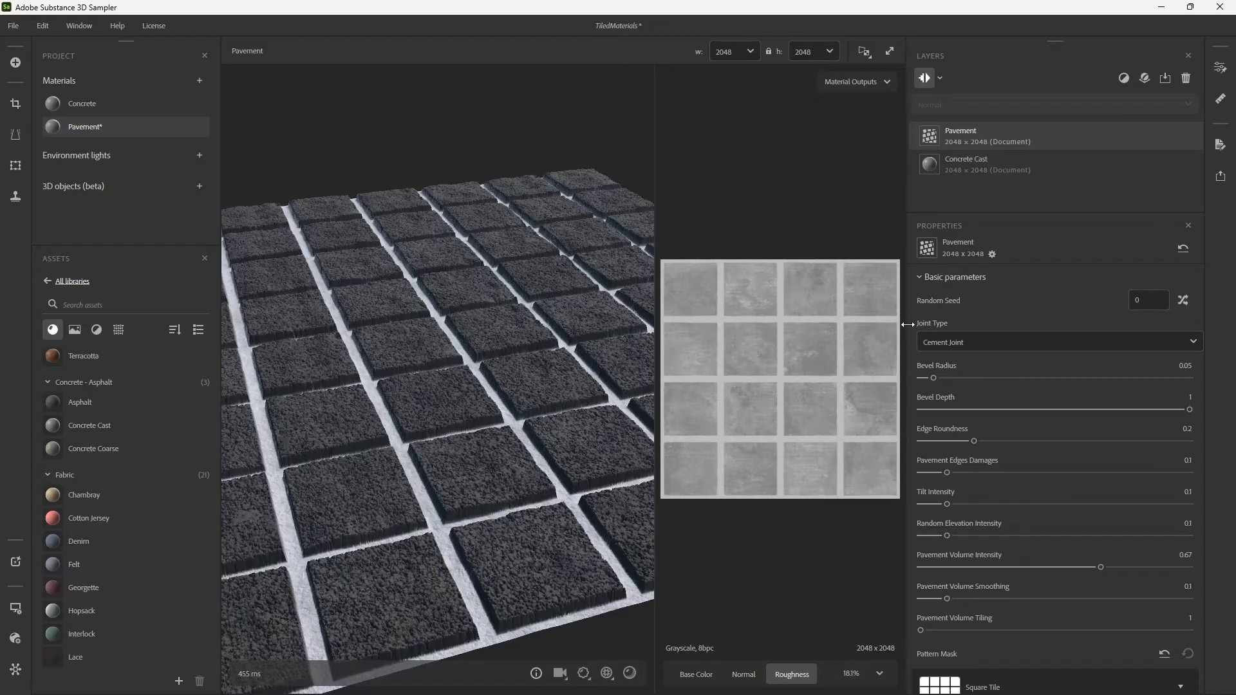
Set the Pavement layer's Tilt Intensity to 0.08 and examine the tiles from a low angle.
{"action": "scroll", "coordinate": [910, 380], "scroll_direction": "down", "scroll_amount": 3}
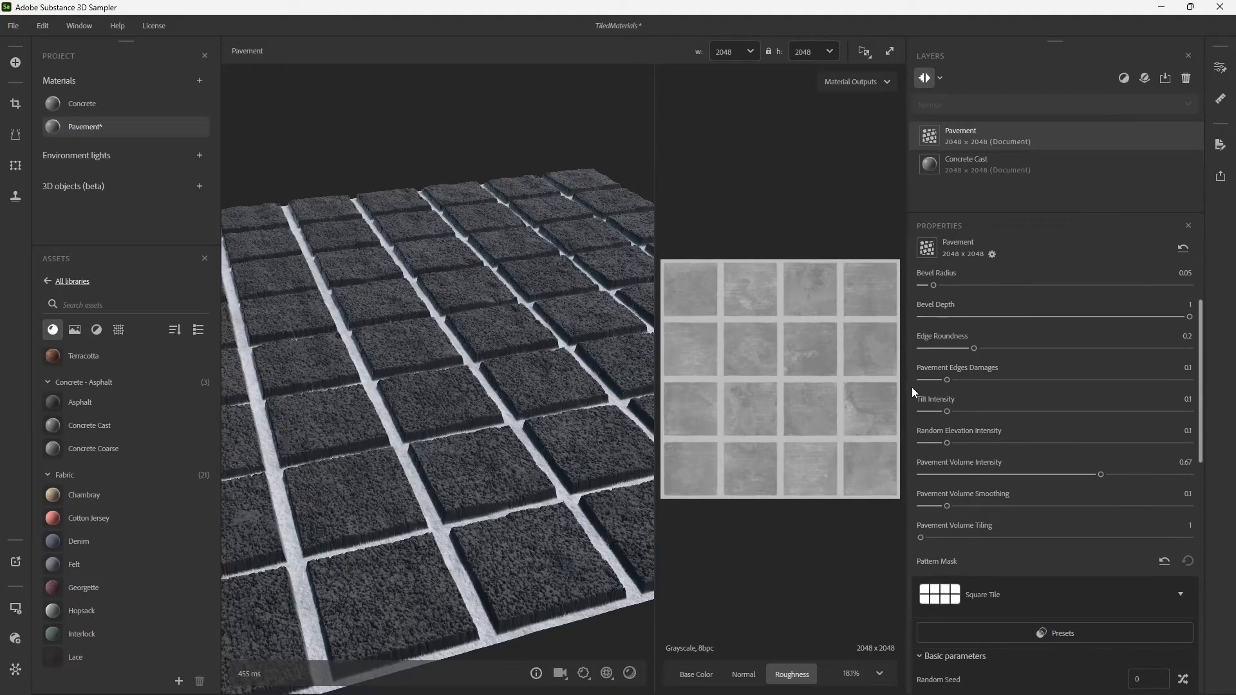
{"action": "mouse_move", "coordinate": [947, 412]}
{"action": "left_mouse_down"}
{"action": "mouse_move", "coordinate": [1069, 412]}
{"action": "mouse_move", "coordinate": [941, 408]}
{"action": "left_mouse_up"}
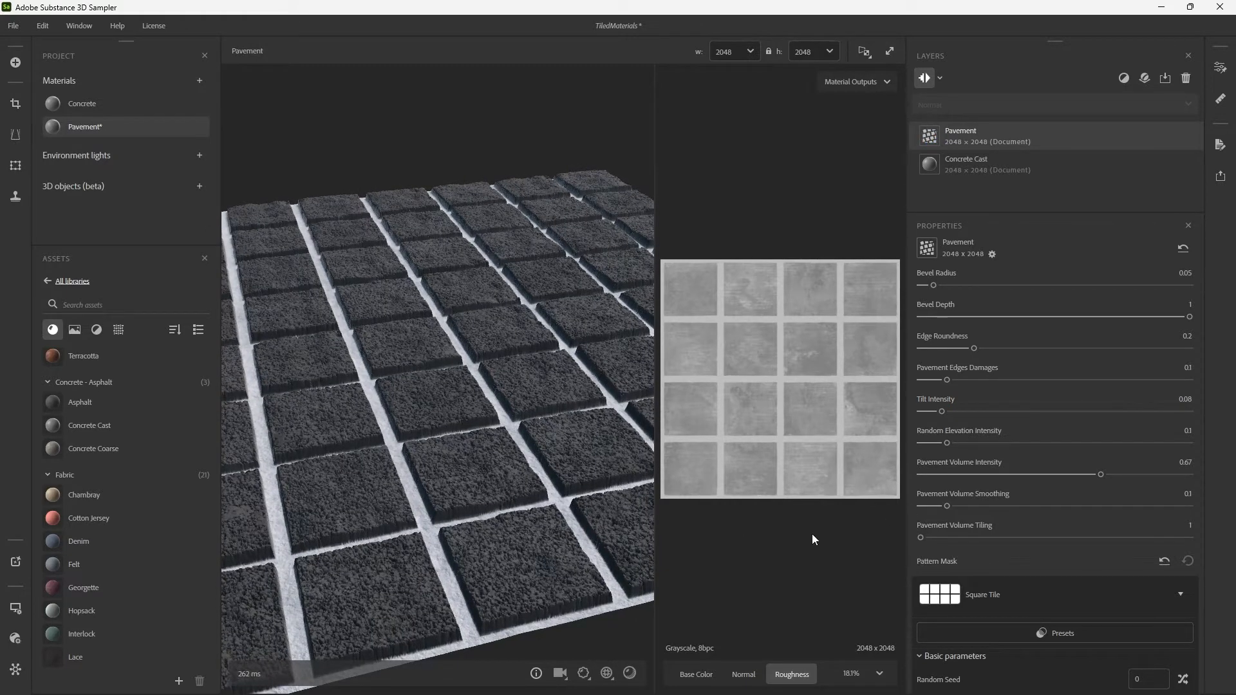
{"action": "left_click_drag", "start_coordinate": [454, 407], "coordinate": [496, 326]}
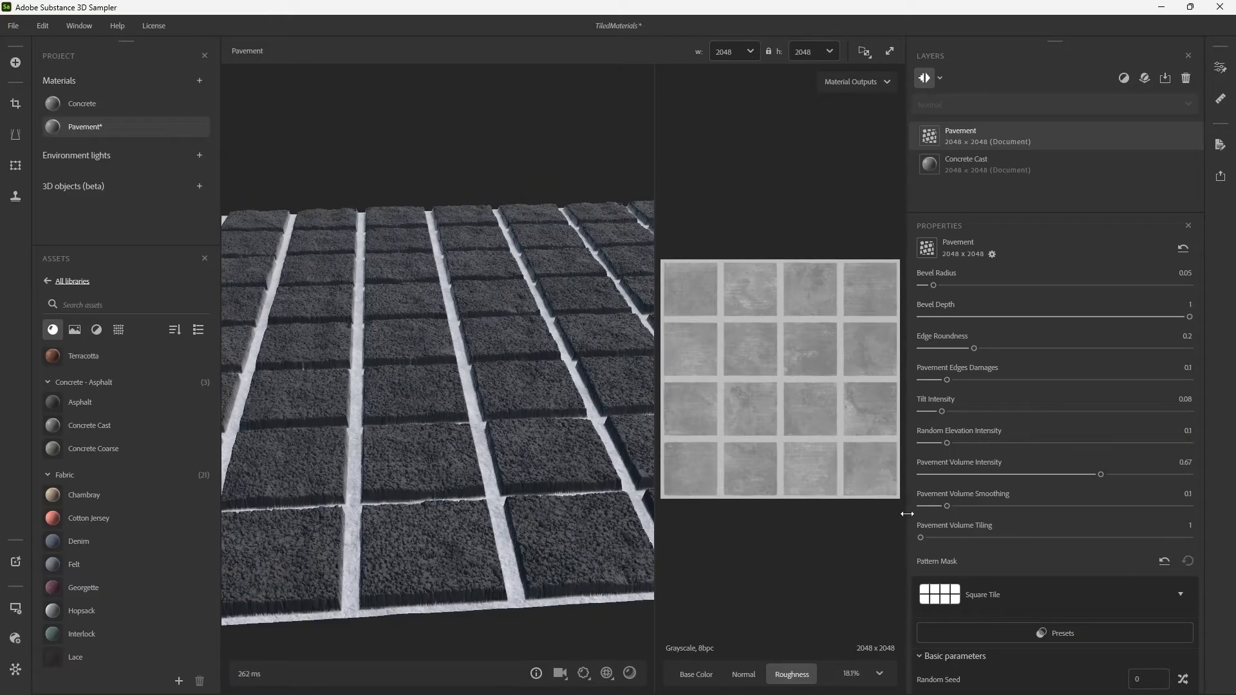
Replace the Pavement layer's Square Tile pattern mask with Flagstone and view the resulting stones.
{"action": "scroll", "coordinate": [909, 526], "scroll_direction": "down", "scroll_amount": 5}
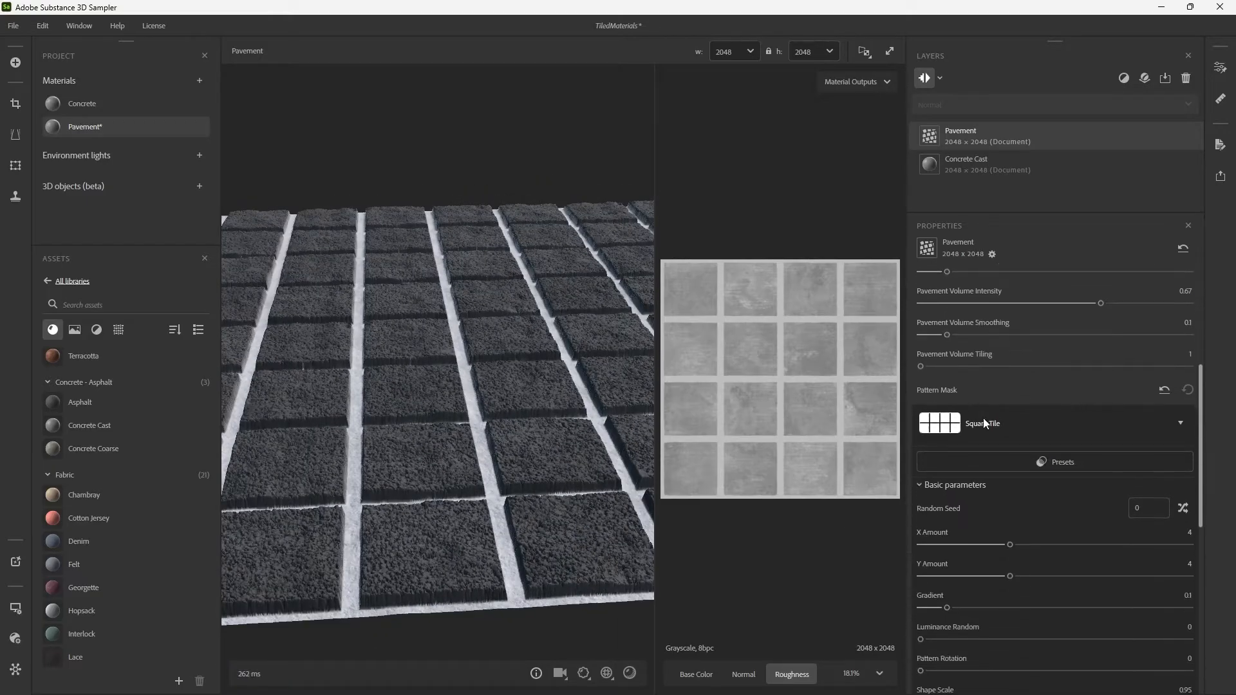
{"action": "left_click", "coordinate": [1007, 459]}
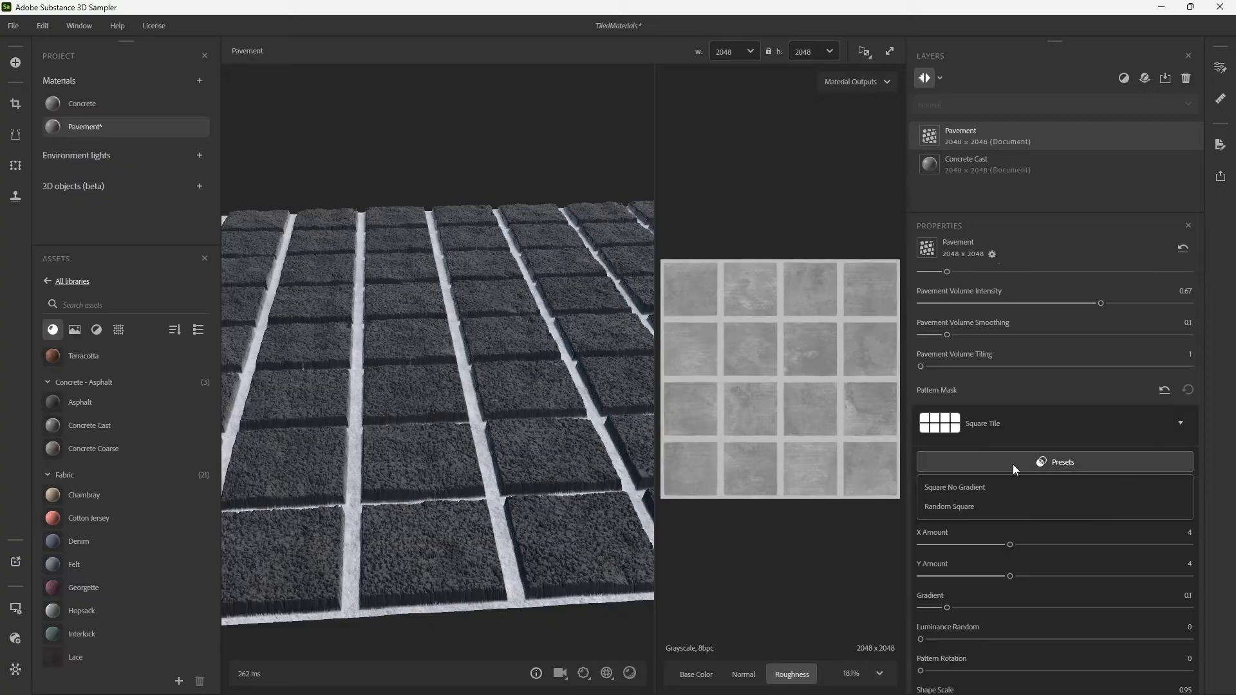
{"action": "left_click", "coordinate": [986, 506]}
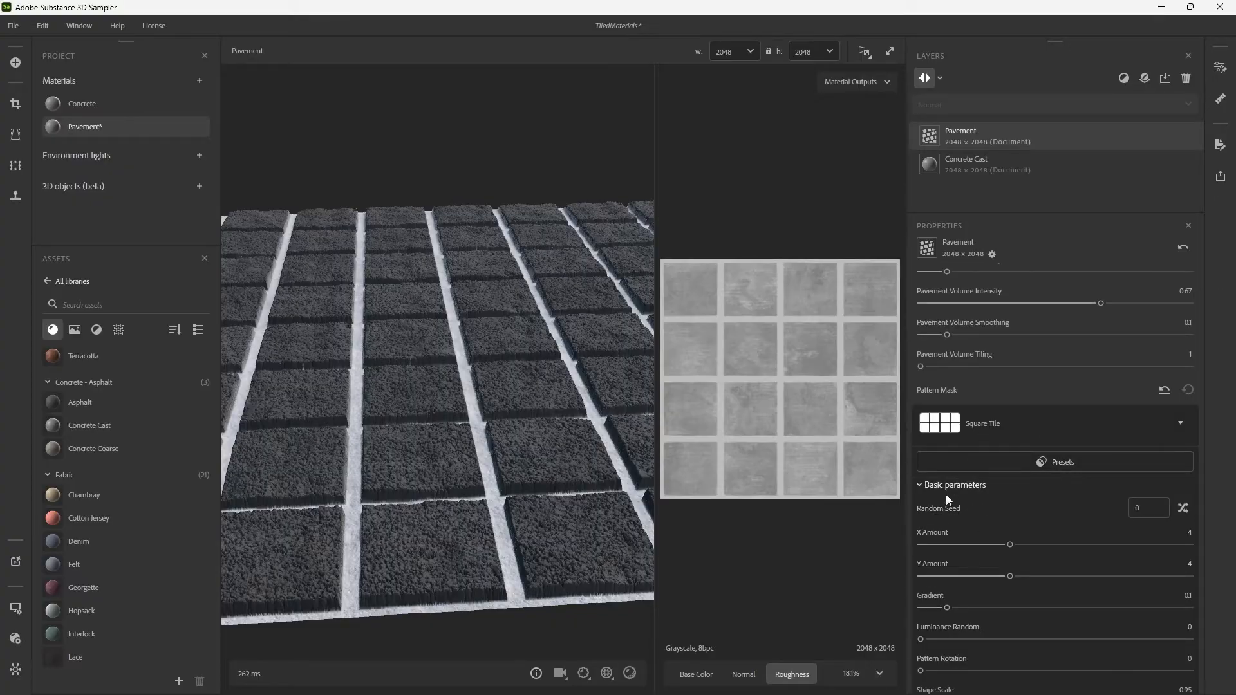
{"action": "left_click", "coordinate": [988, 423]}
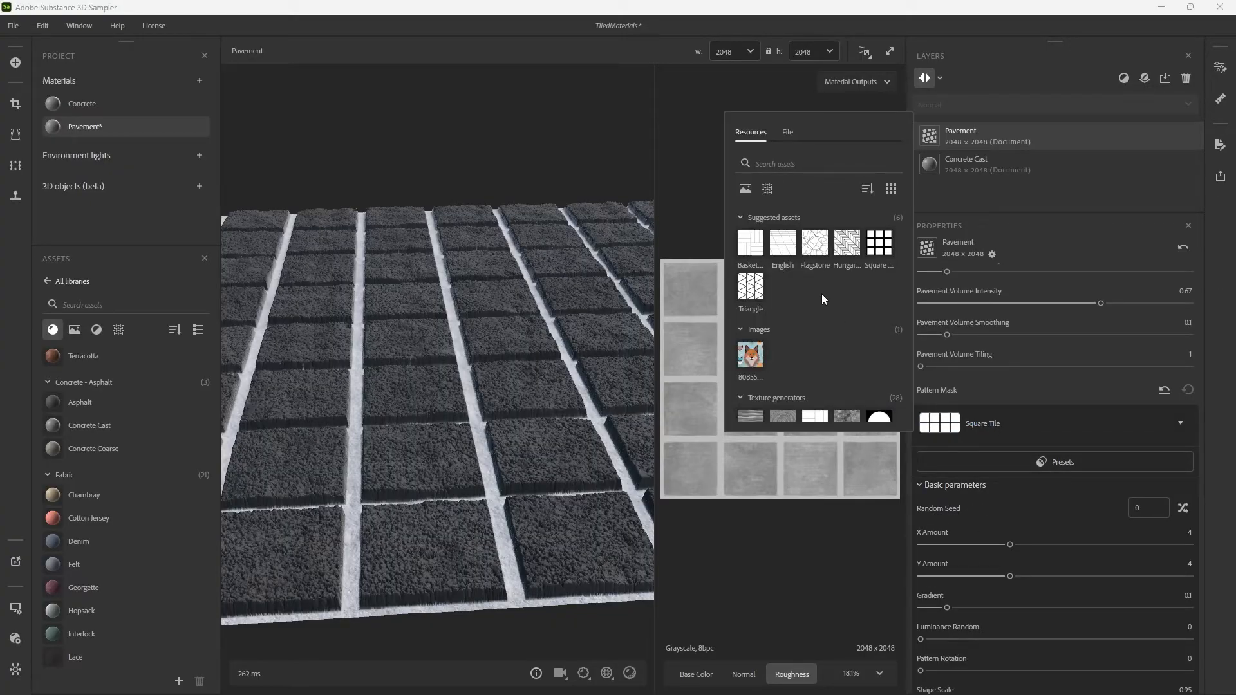
{"action": "scroll", "coordinate": [802, 336], "scroll_direction": "down", "scroll_amount": 1}
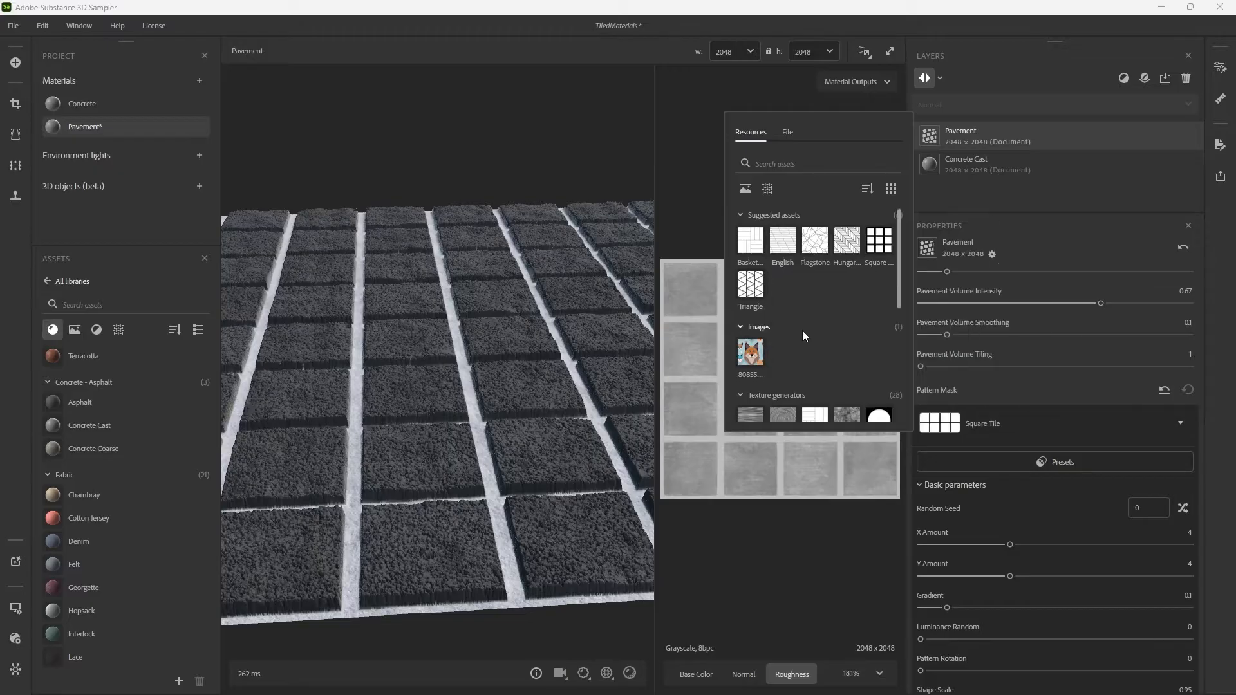
{"action": "scroll", "coordinate": [812, 330], "scroll_direction": "down", "scroll_amount": 4}
{"action": "scroll", "coordinate": [824, 324], "scroll_direction": "up", "scroll_amount": 5}
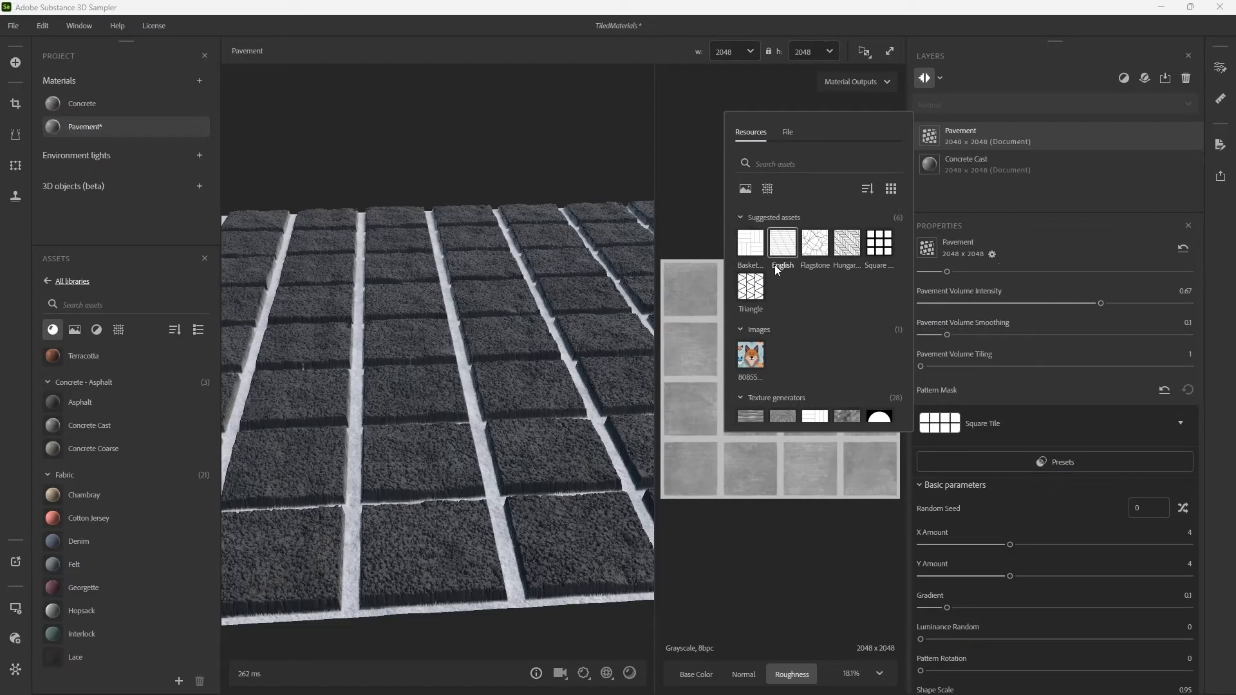
{"action": "left_click", "coordinate": [818, 250]}
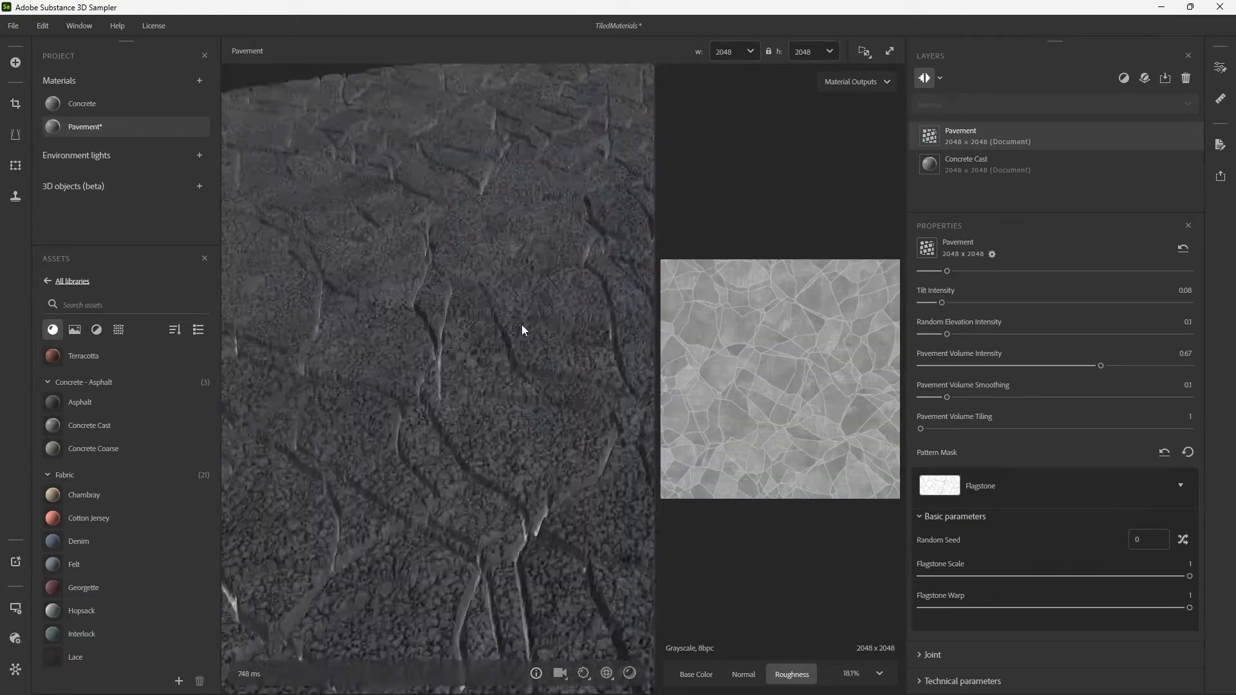
{"action": "left_click_drag", "start_coordinate": [520, 326], "coordinate": [525, 388]}
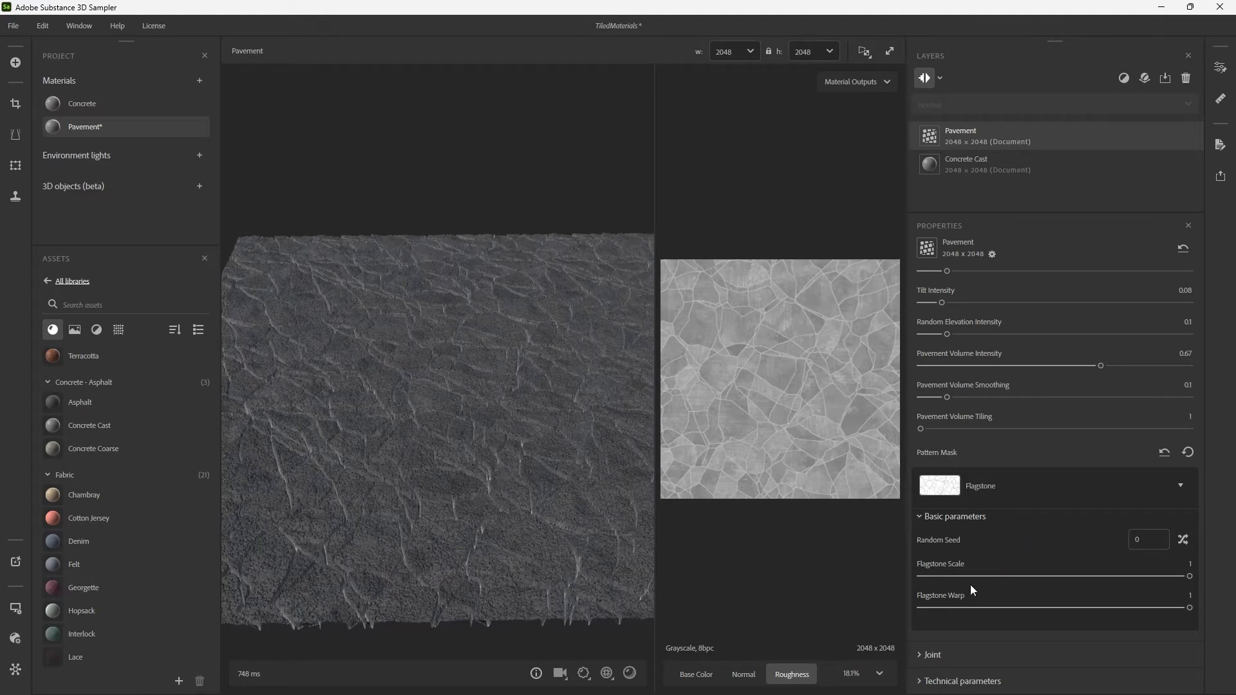
Set the Flagstone Scale to 0 and examine the larger stones in the 3D view.
{"action": "left_click_drag", "start_coordinate": [1062, 577], "coordinate": [888, 577]}
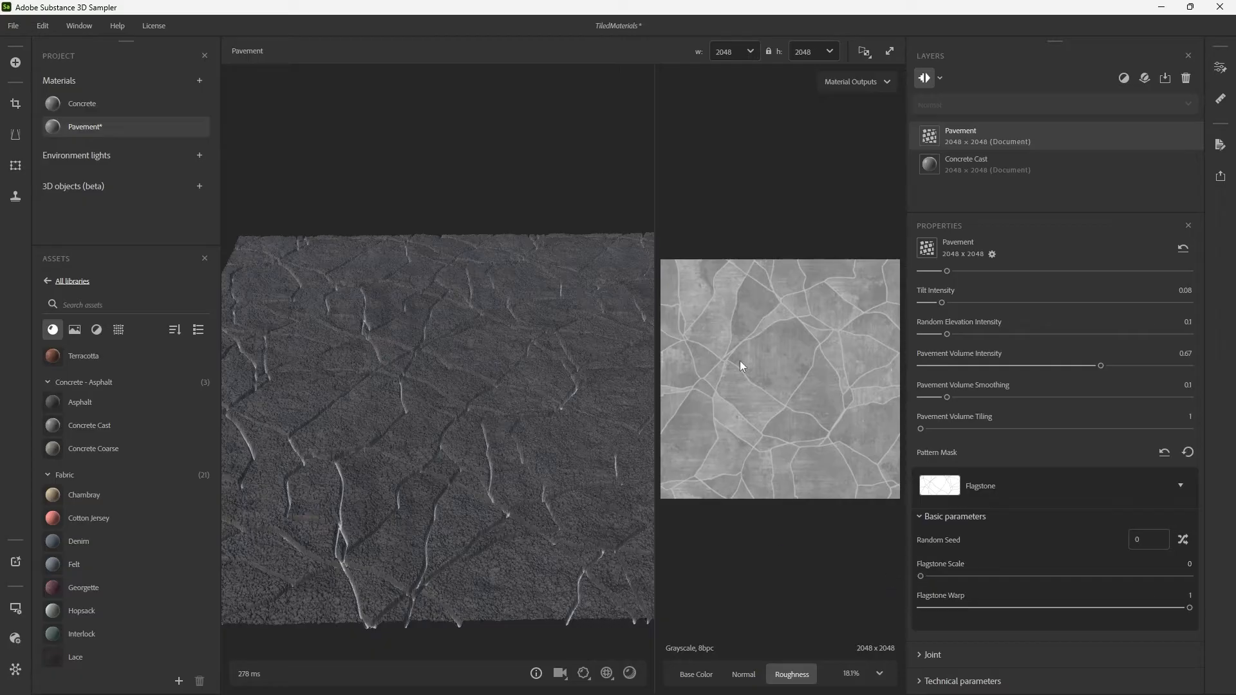
{"action": "left_click_drag", "start_coordinate": [537, 432], "coordinate": [466, 392]}
{"action": "mouse_move", "coordinate": [485, 405]}
{"action": "left_mouse_down"}
{"action": "mouse_move", "coordinate": [376, 390]}
{"action": "mouse_move", "coordinate": [509, 402]}
{"action": "left_mouse_up"}
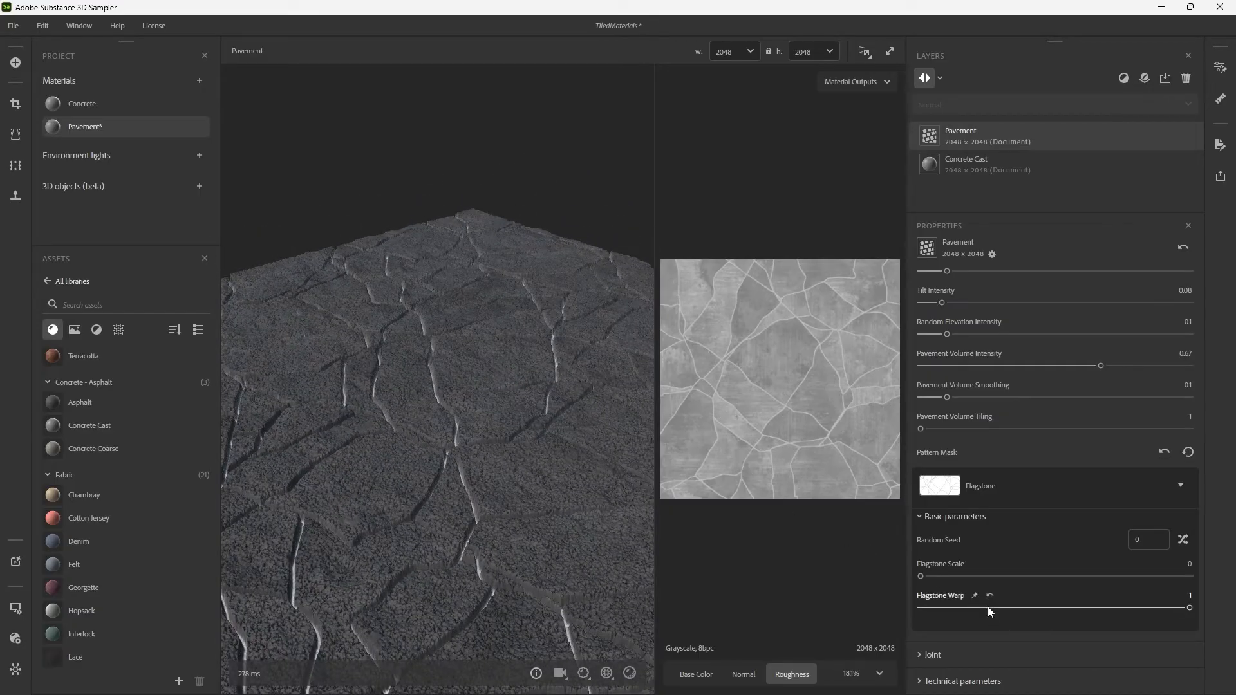
Compare Flagstone Warp at 0 and 1, settle it at 0.55, and collapse the pattern mask settings.
{"action": "left_click_drag", "start_coordinate": [988, 606], "coordinate": [829, 594]}
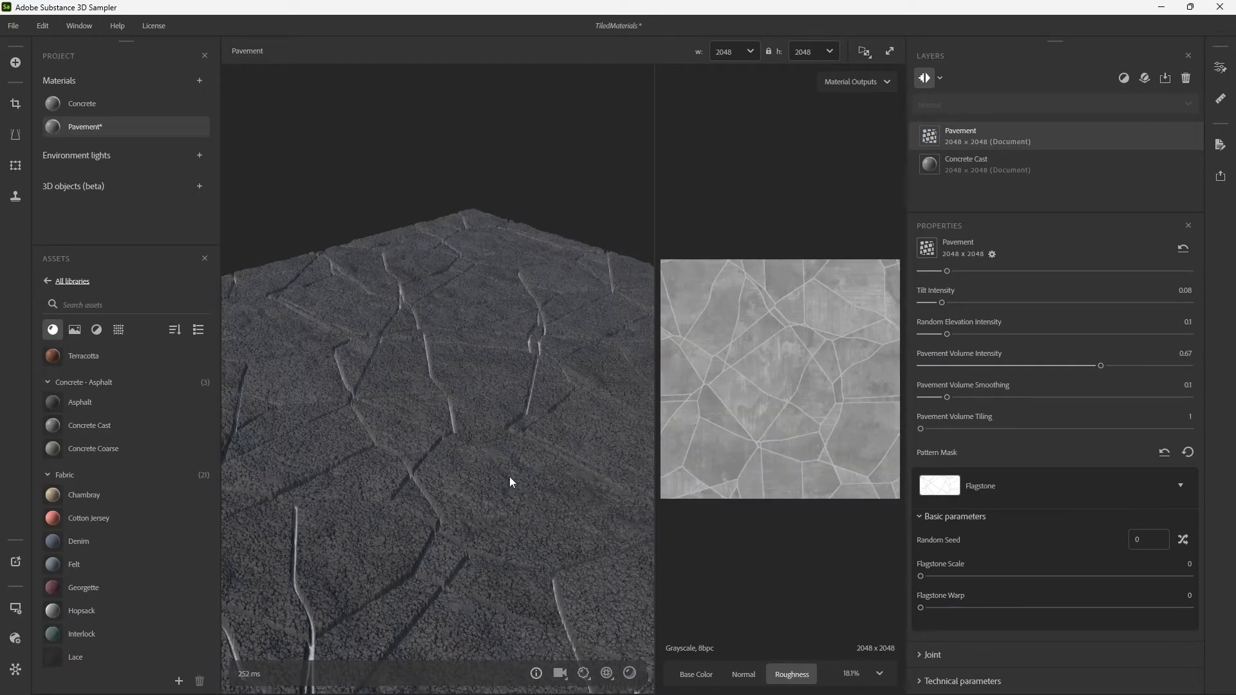
{"action": "left_click_drag", "start_coordinate": [509, 477], "coordinate": [428, 353]}
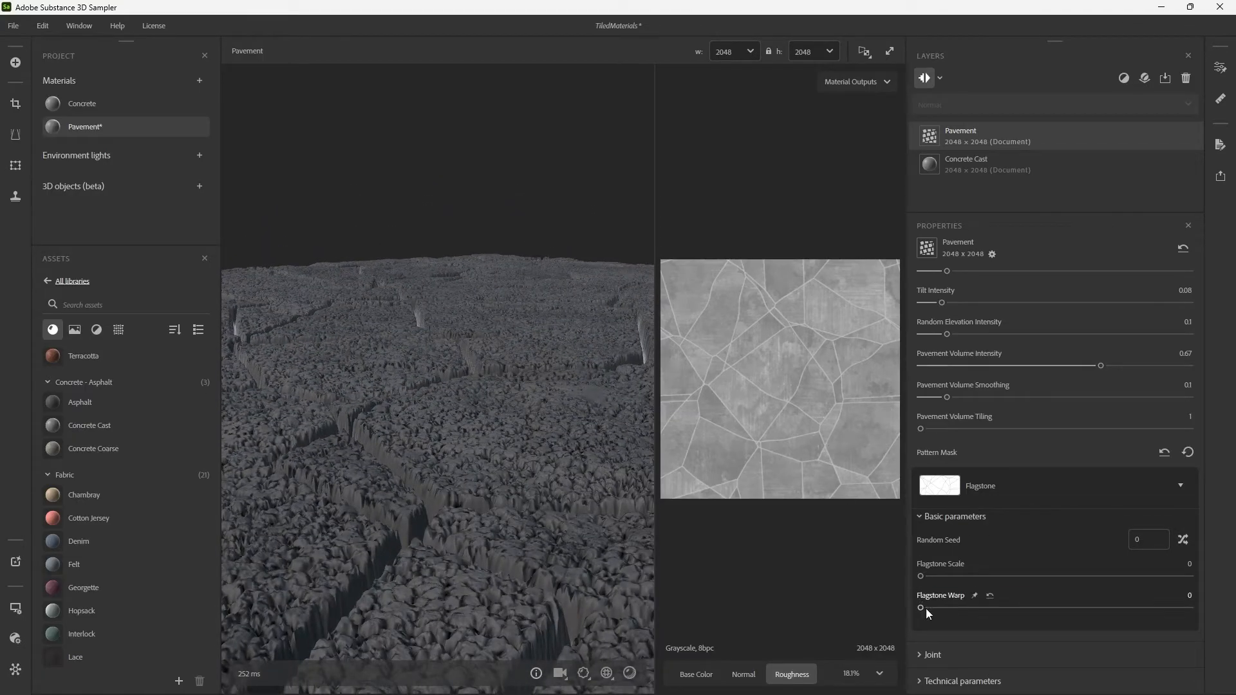
{"action": "left_click_drag", "start_coordinate": [926, 609], "coordinate": [1188, 608]}
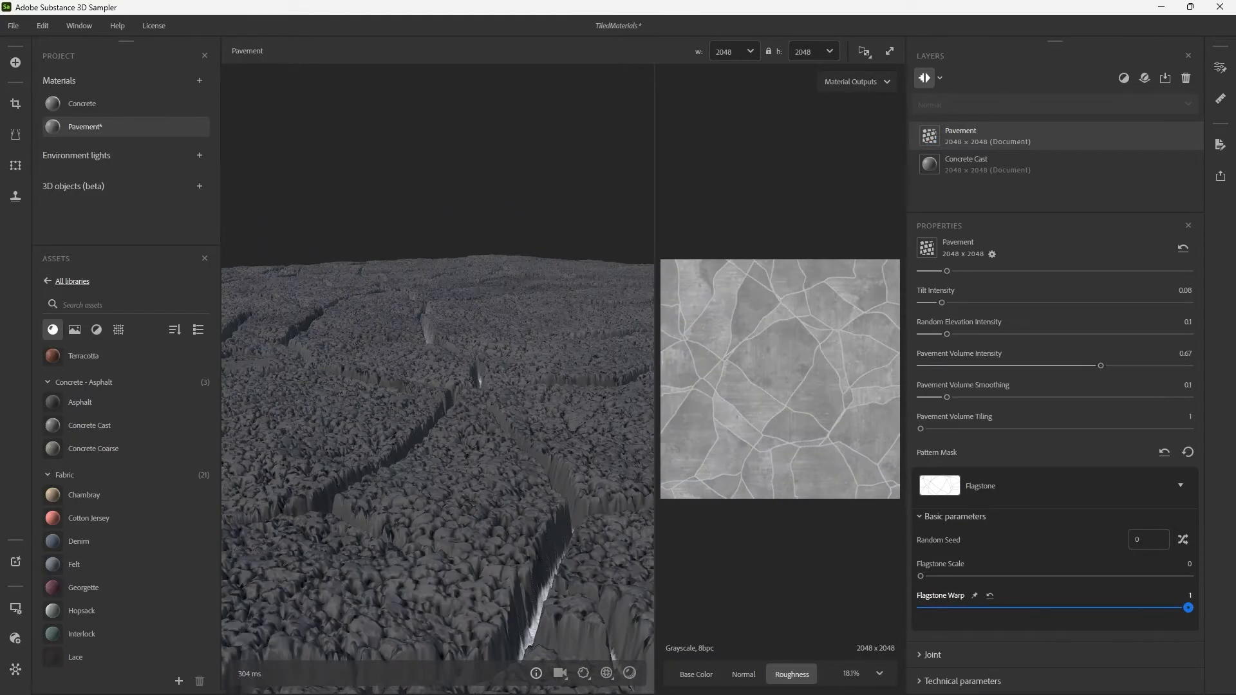
{"action": "left_click_drag", "start_coordinate": [1064, 642], "coordinate": [1069, 637]}
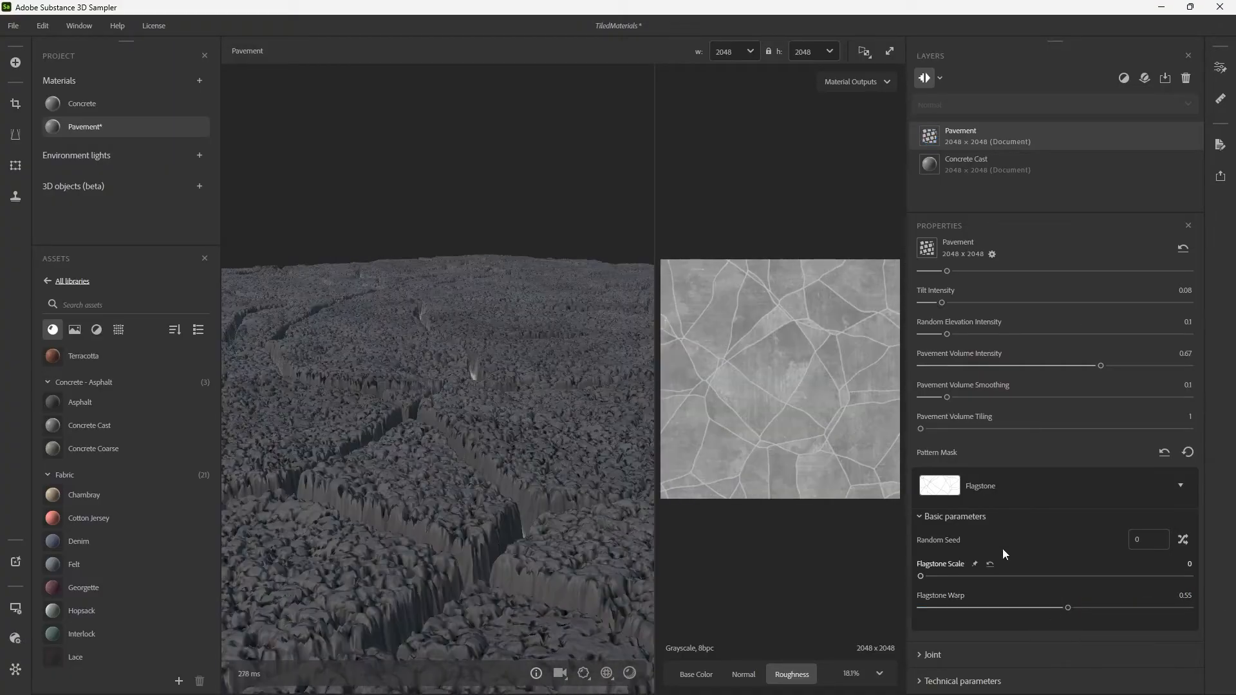
{"action": "left_click", "coordinate": [1181, 486]}
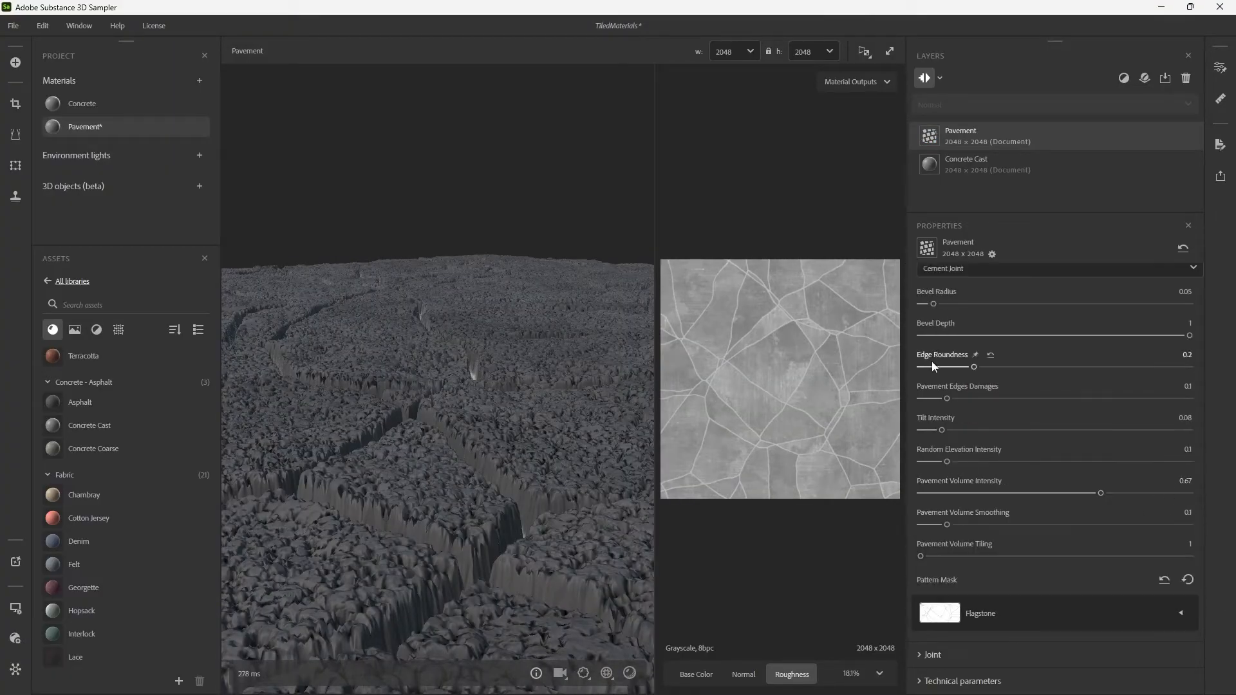
Set the Pavement layer's Bevel Radius to 0.03 and, after trying 0.38, its Tilt Intensity to 0.14.
{"action": "left_click_drag", "start_coordinate": [515, 362], "coordinate": [534, 419]}
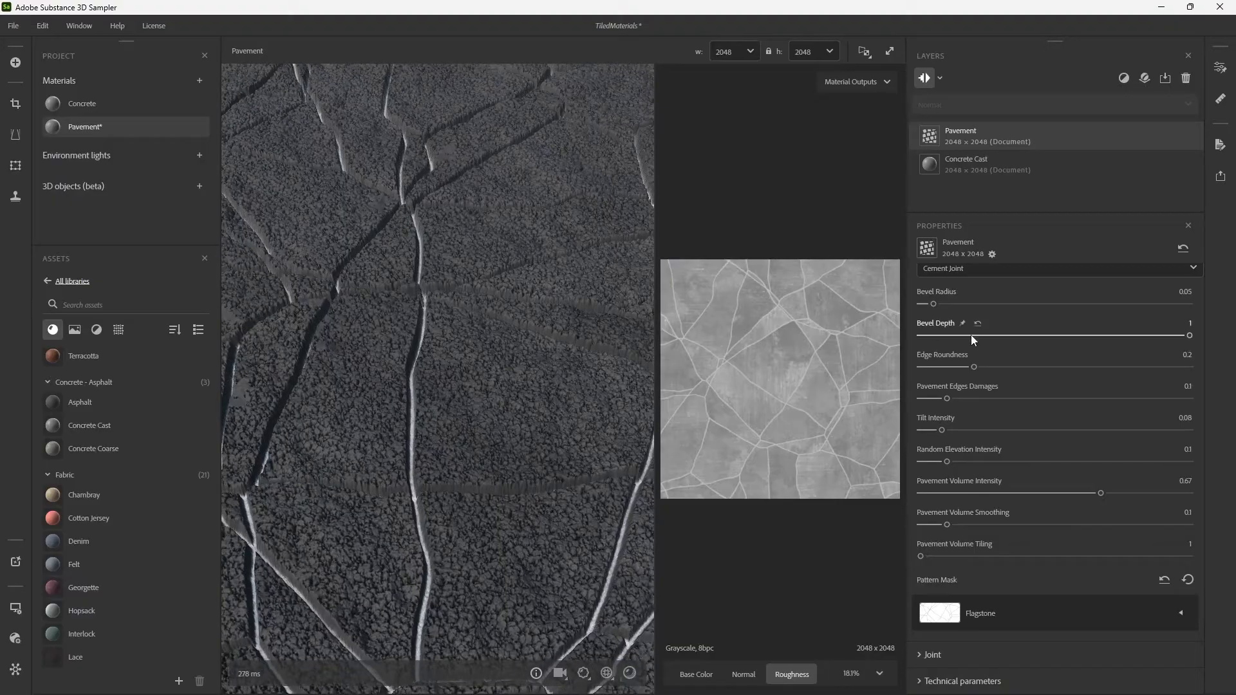
{"action": "mouse_move", "coordinate": [933, 304]}
{"action": "left_mouse_down"}
{"action": "mouse_move", "coordinate": [921, 305]}
{"action": "mouse_move", "coordinate": [945, 311]}
{"action": "mouse_move", "coordinate": [934, 312]}
{"action": "left_mouse_up"}
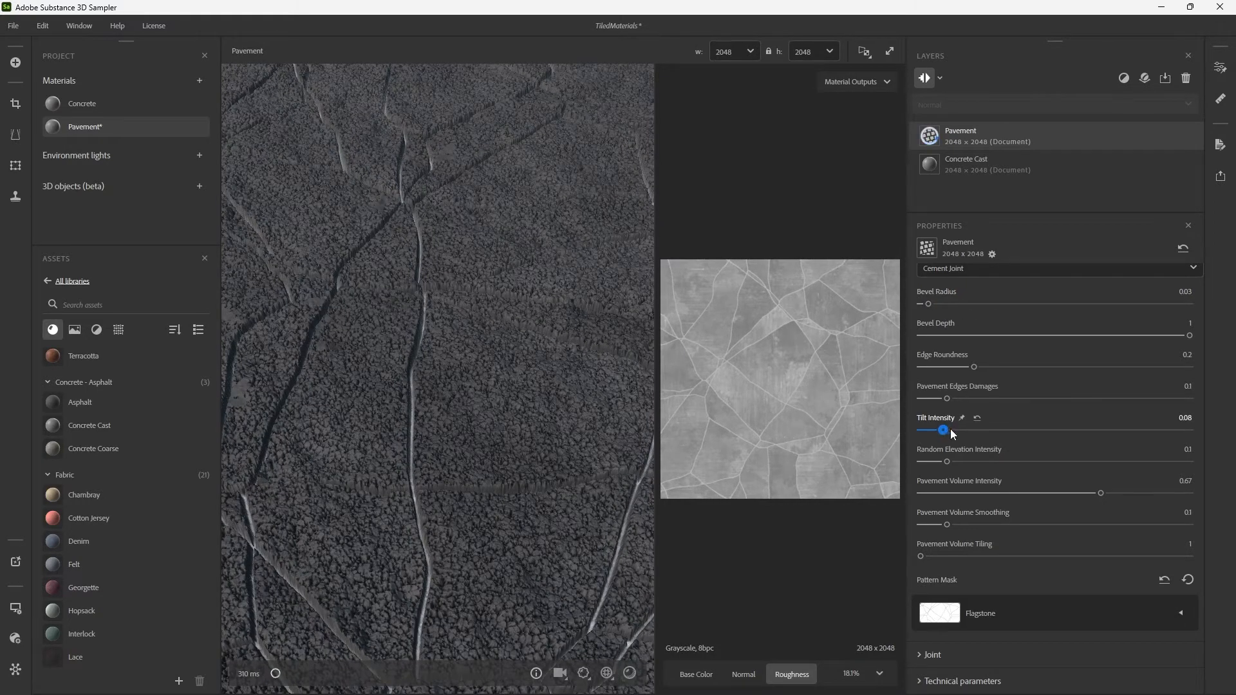
{"action": "left_click_drag", "start_coordinate": [983, 427], "coordinate": [1023, 429]}
{"action": "left_click_drag", "start_coordinate": [412, 303], "coordinate": [554, 330]}
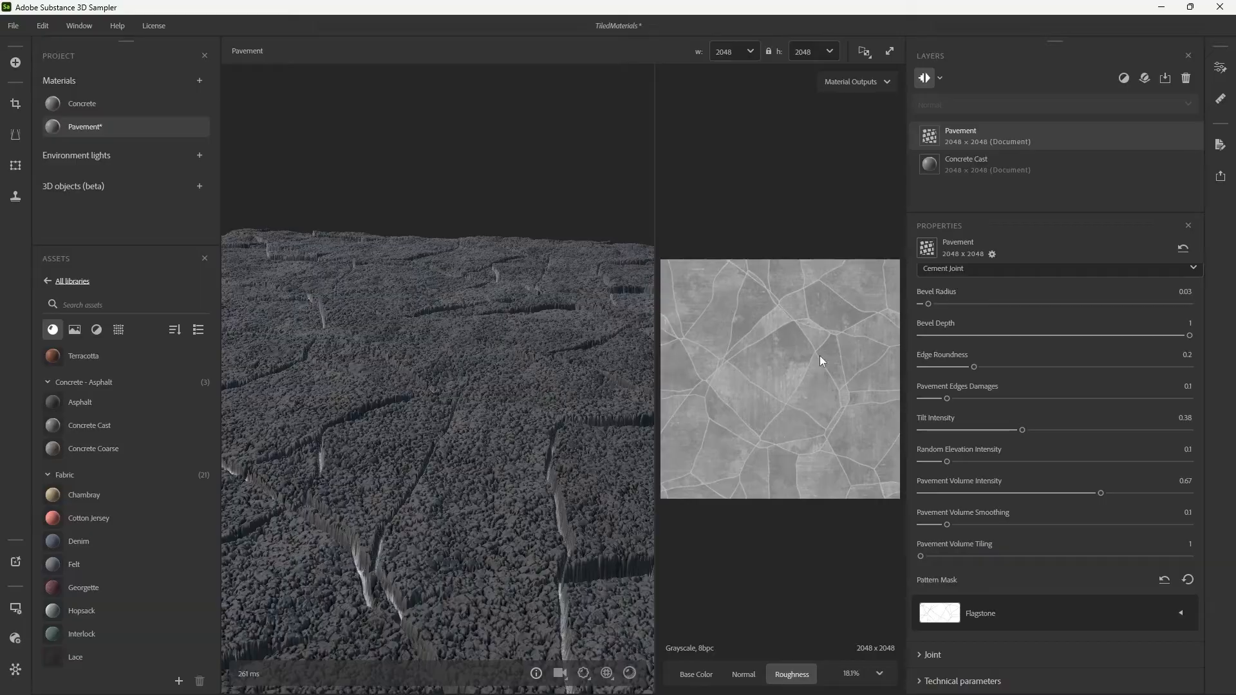
{"action": "left_click_drag", "start_coordinate": [1004, 430], "coordinate": [958, 431]}
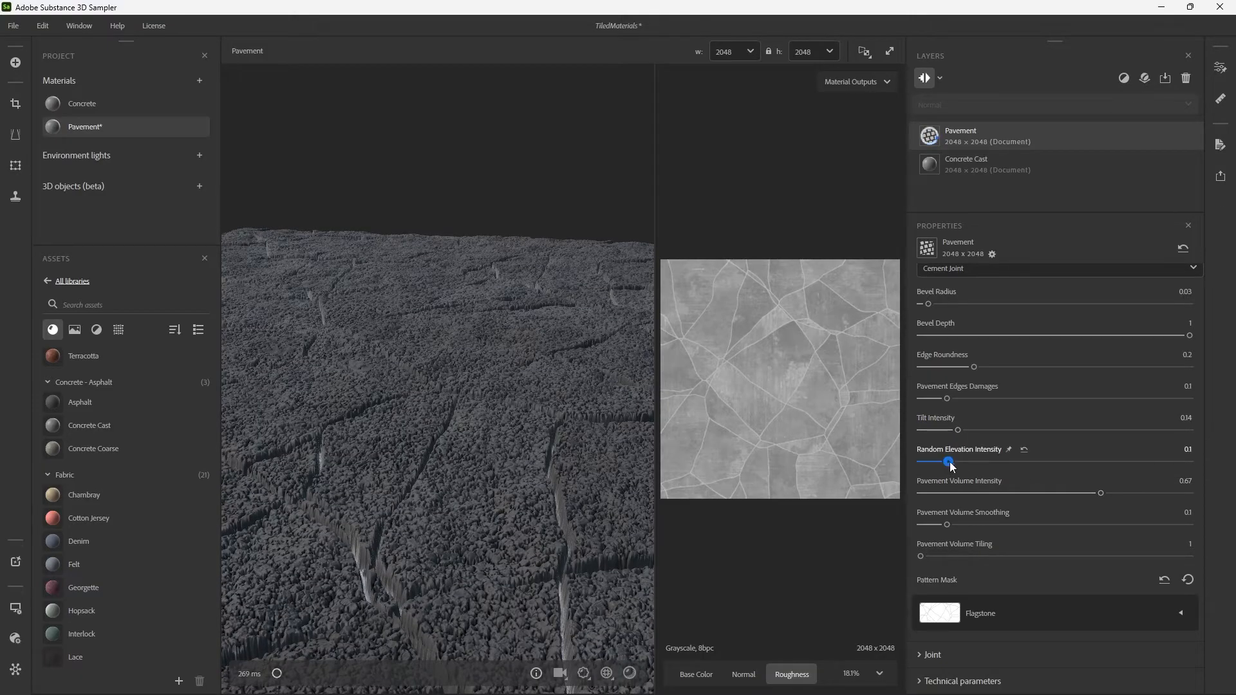
Try a Random Elevation Intensity of 0.48 on the Pavement layer and examine the stones from several angles.
{"action": "left_click_drag", "start_coordinate": [949, 462], "coordinate": [1049, 464]}
{"action": "left_click_drag", "start_coordinate": [435, 331], "coordinate": [423, 385]}
{"action": "scroll", "coordinate": [550, 380], "scroll_direction": "up", "scroll_amount": 6}
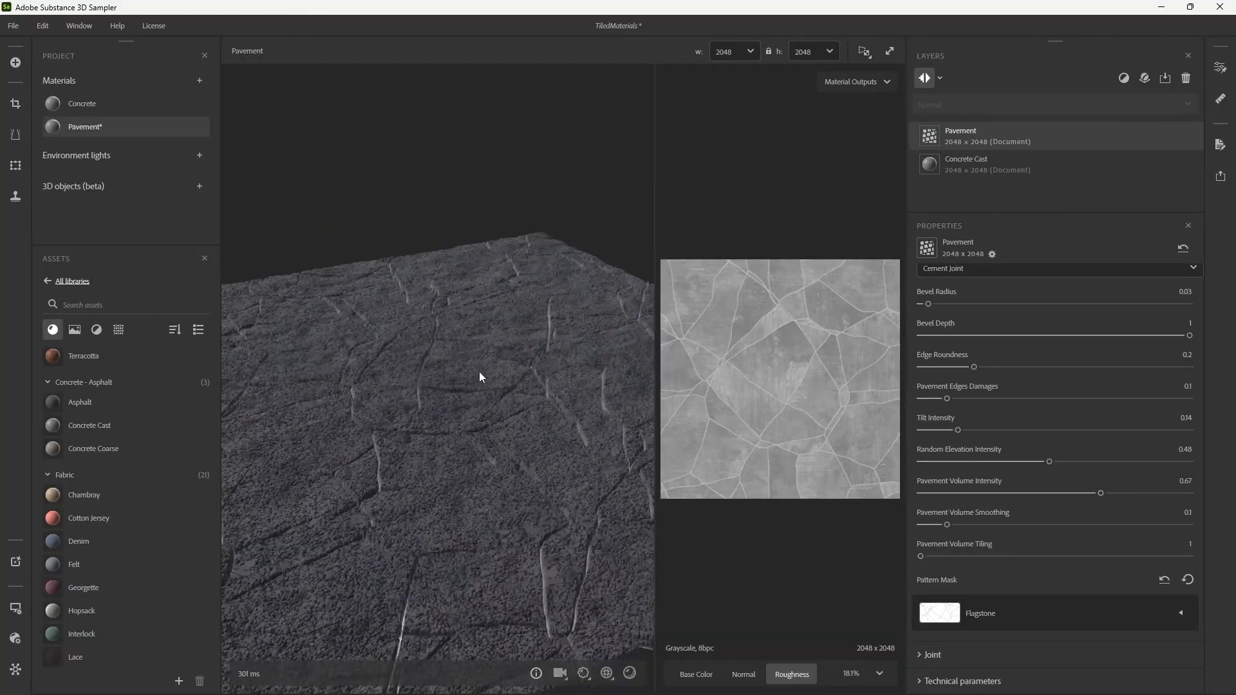
{"action": "scroll", "coordinate": [526, 370], "scroll_direction": "down", "scroll_amount": 1}
{"action": "mouse_move", "coordinate": [527, 371]}
{"action": "right_mouse_down", "text": "shift"}
{"action": "mouse_move", "coordinate": [578, 373]}
{"action": "mouse_move", "coordinate": [474, 371]}
{"action": "mouse_move", "coordinate": [543, 365]}
{"action": "right_mouse_up", "text": "shift"}
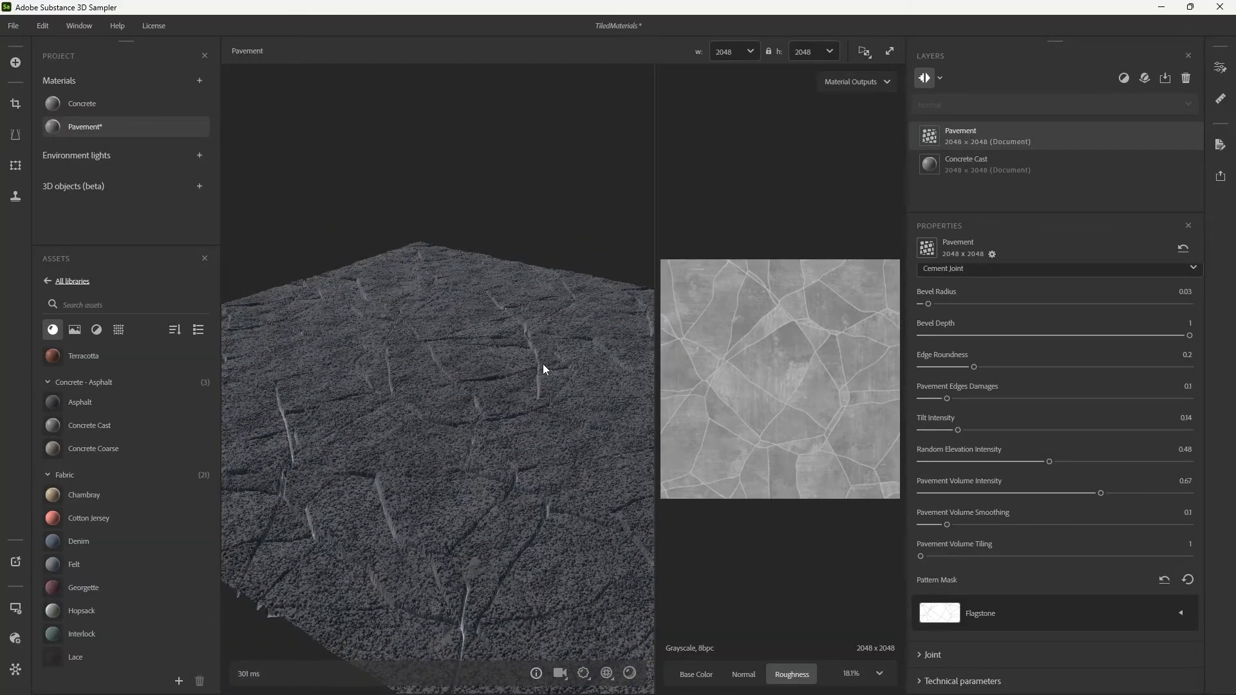
{"action": "scroll", "coordinate": [524, 361], "scroll_direction": "down", "scroll_amount": 4}
Set the Pavement layer's Tilt Intensity to 0.25 and its Random Elevation Intensity to 0.71.
{"action": "left_click_drag", "start_coordinate": [524, 361], "coordinate": [987, 431]}
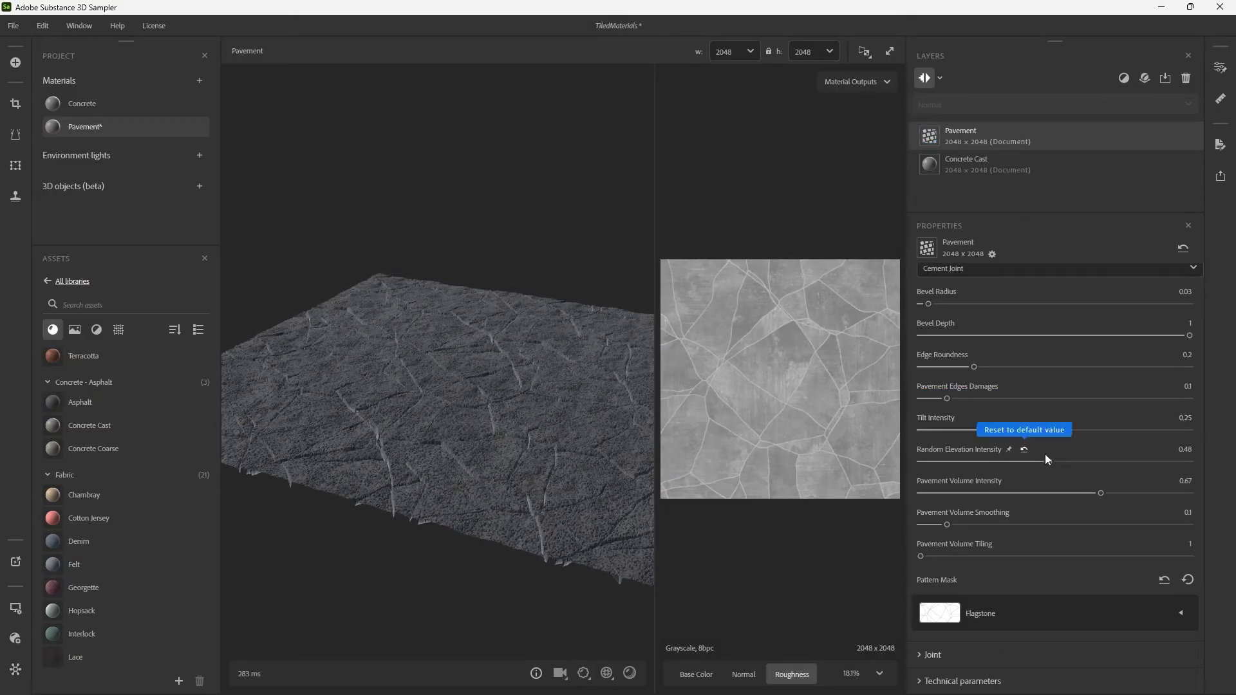
{"action": "left_click_drag", "start_coordinate": [1052, 465], "coordinate": [1112, 463]}
{"action": "left_click_drag", "start_coordinate": [571, 412], "coordinate": [528, 389]}
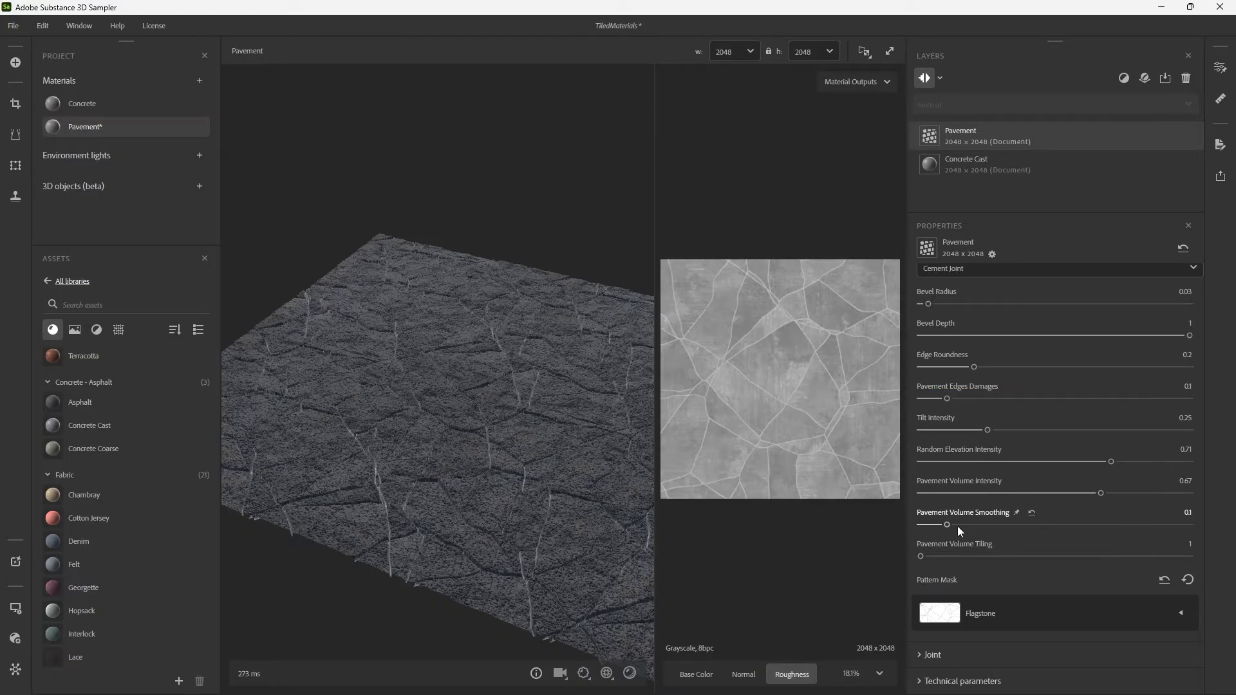
Test Pavement Volume Intensity at 0 in the 3D view and settle it at 0.17, with Pavement Volume Smoothing at 0.07.
{"action": "left_click_drag", "start_coordinate": [947, 525], "coordinate": [898, 491]}
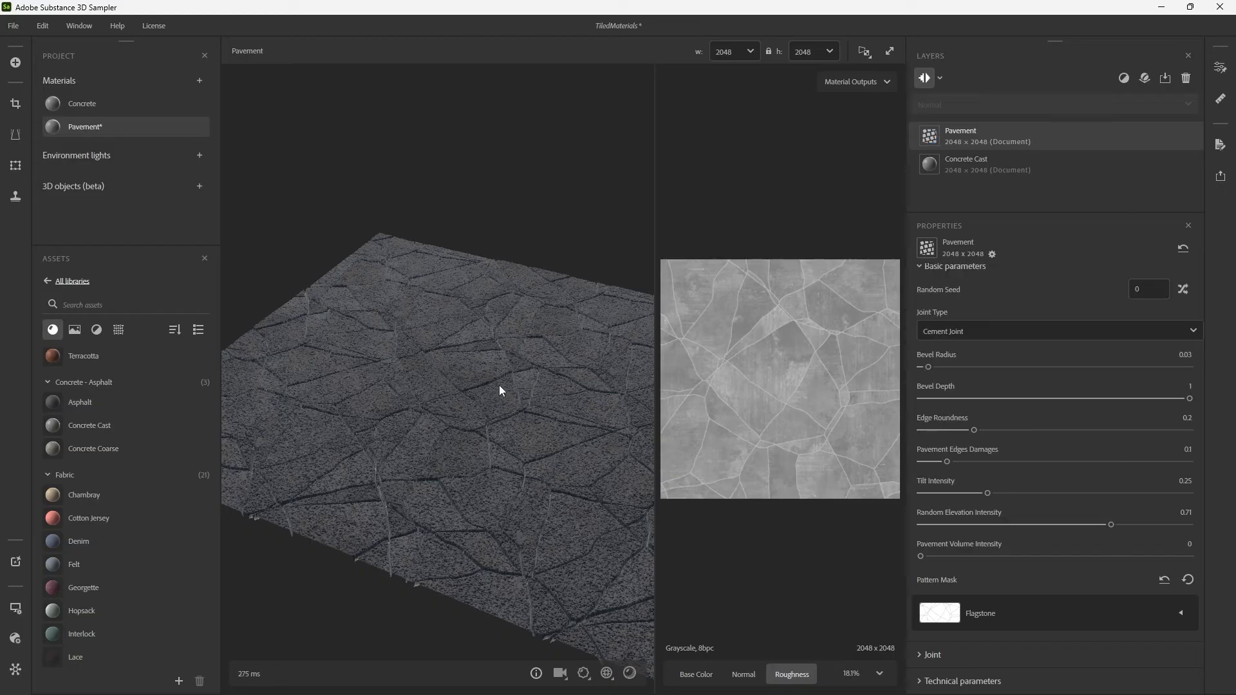
{"action": "scroll", "coordinate": [515, 389], "scroll_direction": "up", "scroll_amount": 5}
{"action": "left_click_drag", "start_coordinate": [515, 389], "coordinate": [524, 358]}
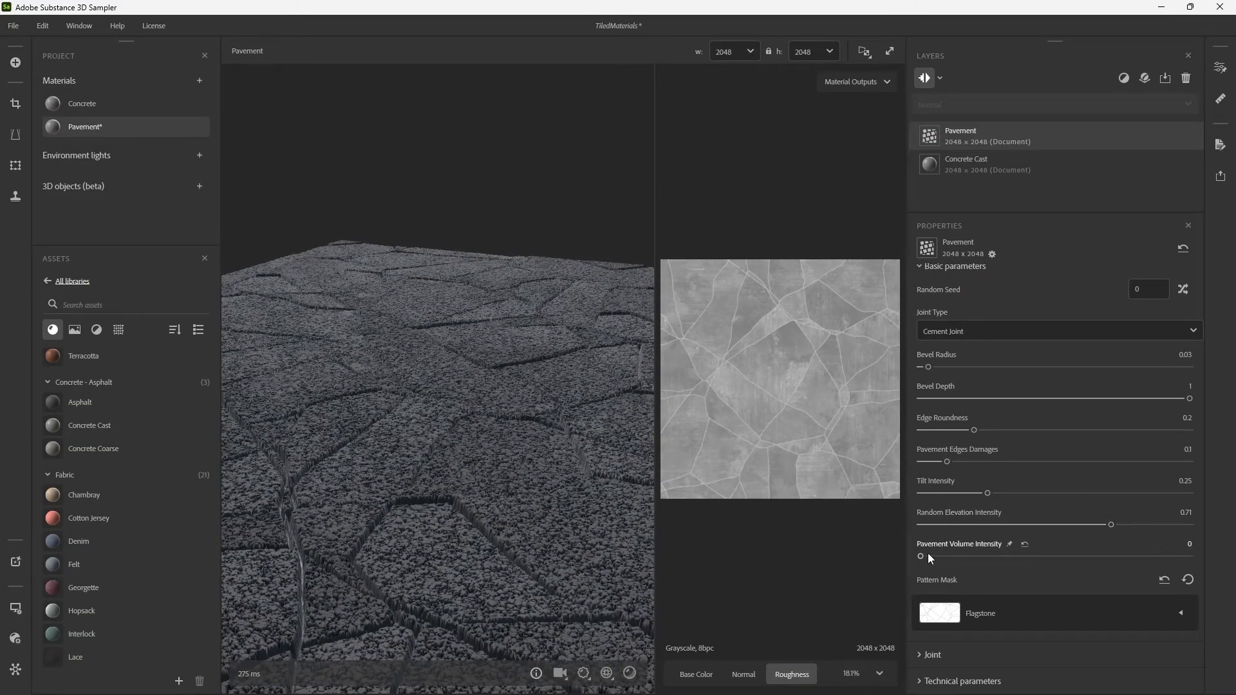
{"action": "left_click_drag", "start_coordinate": [929, 555], "coordinate": [887, 555]}
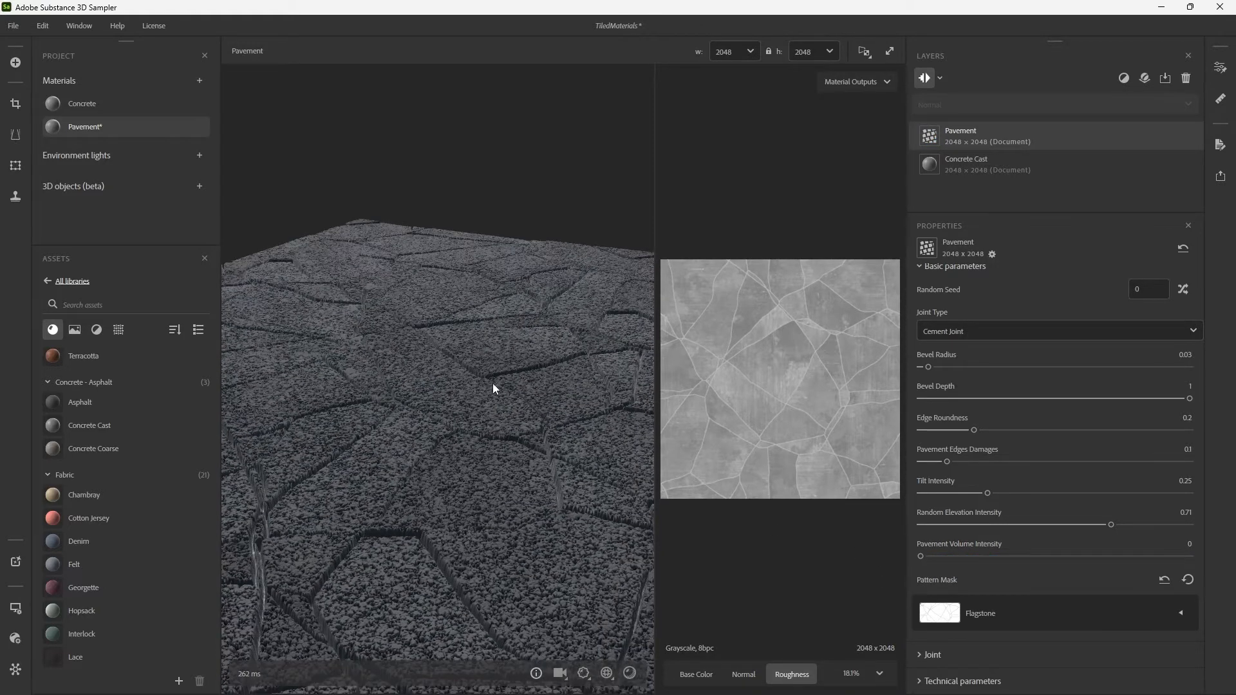
{"action": "left_click_drag", "start_coordinate": [535, 405], "coordinate": [553, 367]}
{"action": "scroll", "coordinate": [535, 392], "scroll_direction": "down", "scroll_amount": 4}
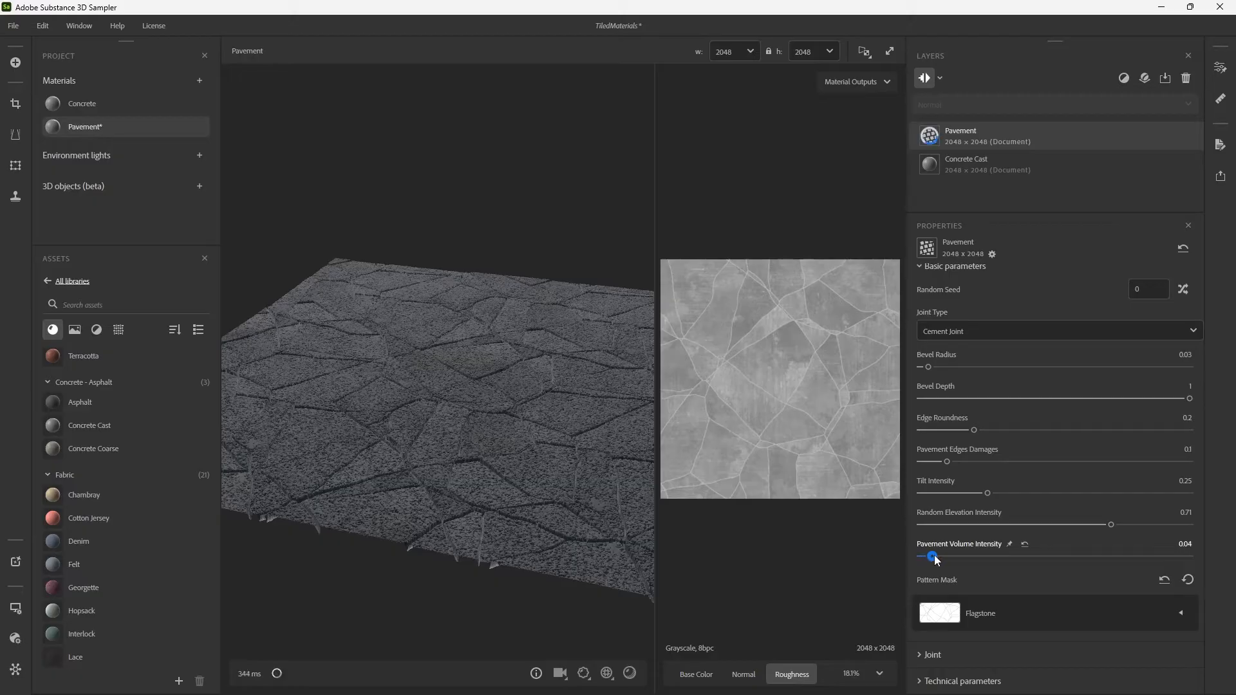
{"action": "left_click_drag", "start_coordinate": [934, 555], "coordinate": [967, 555]}
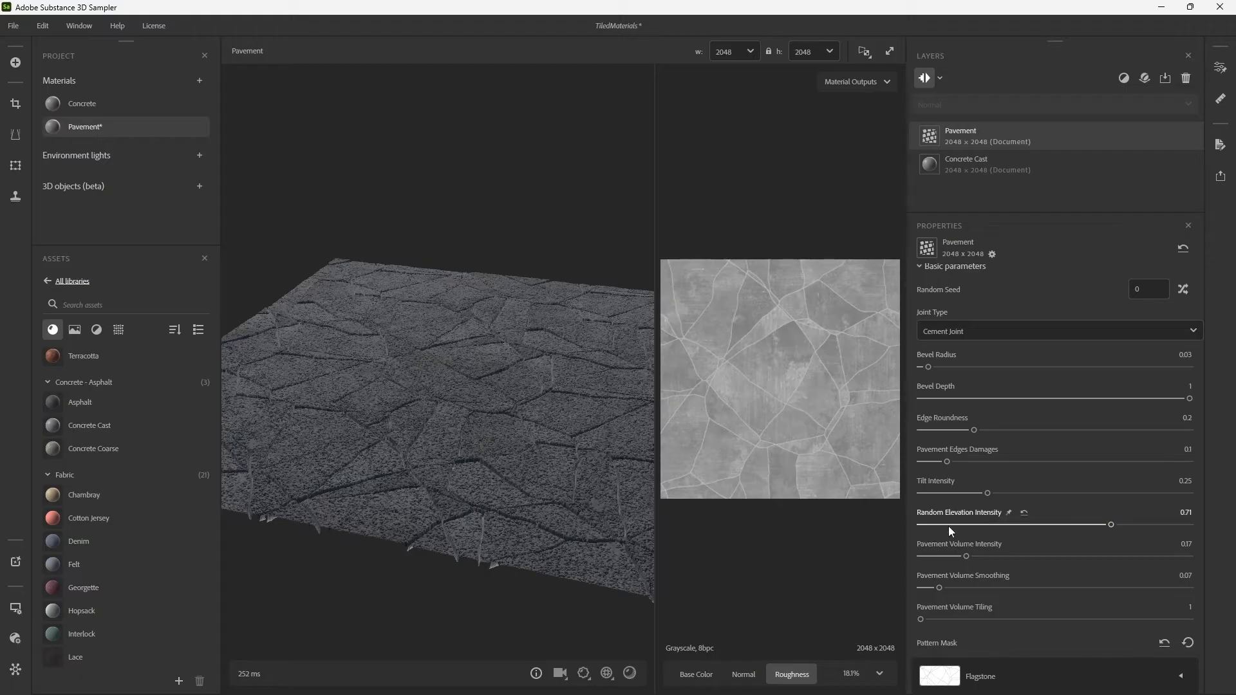
Set the Pavement layer's Bevel Depth to 0.05 and Bevel Radius to 0.08 while checking the stone edges up close.
{"action": "scroll", "coordinate": [912, 503], "scroll_direction": "down", "scroll_amount": 2}
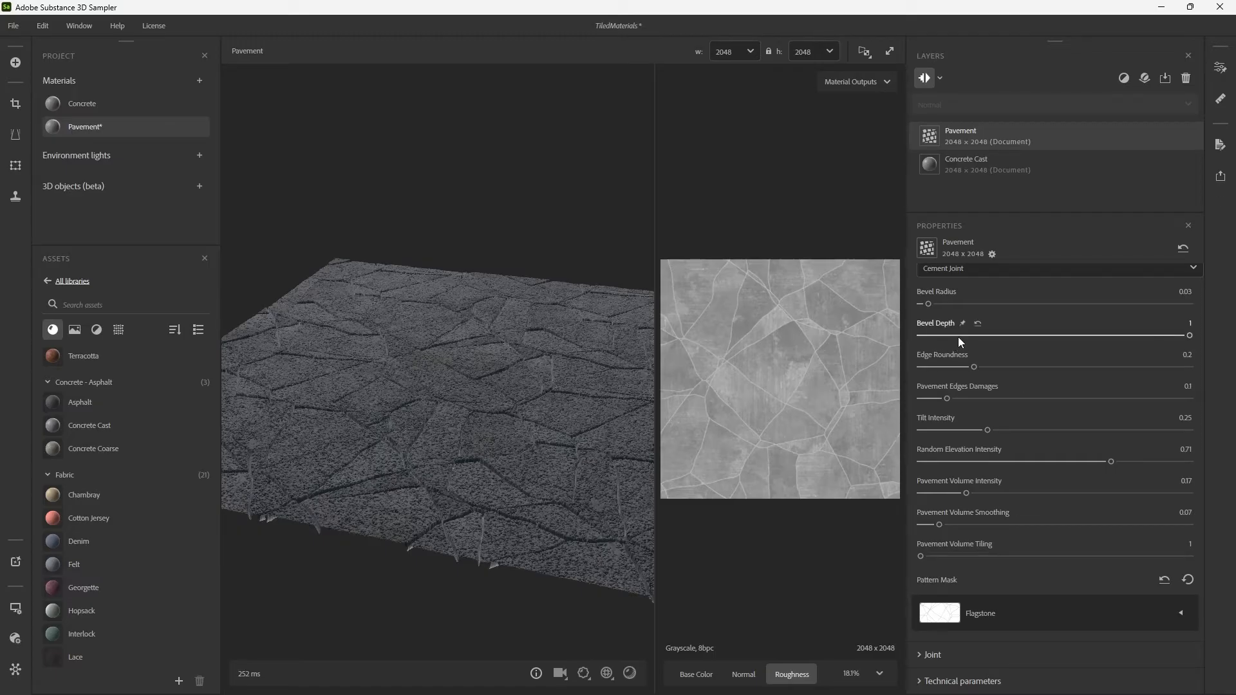
{"action": "left_click_drag", "start_coordinate": [985, 335], "coordinate": [931, 347]}
{"action": "right_click_drag", "start_coordinate": [444, 332], "coordinate": [552, 439], "text": "alt"}
{"action": "left_click_drag", "start_coordinate": [552, 438], "coordinate": [504, 486], "text": "alt"}
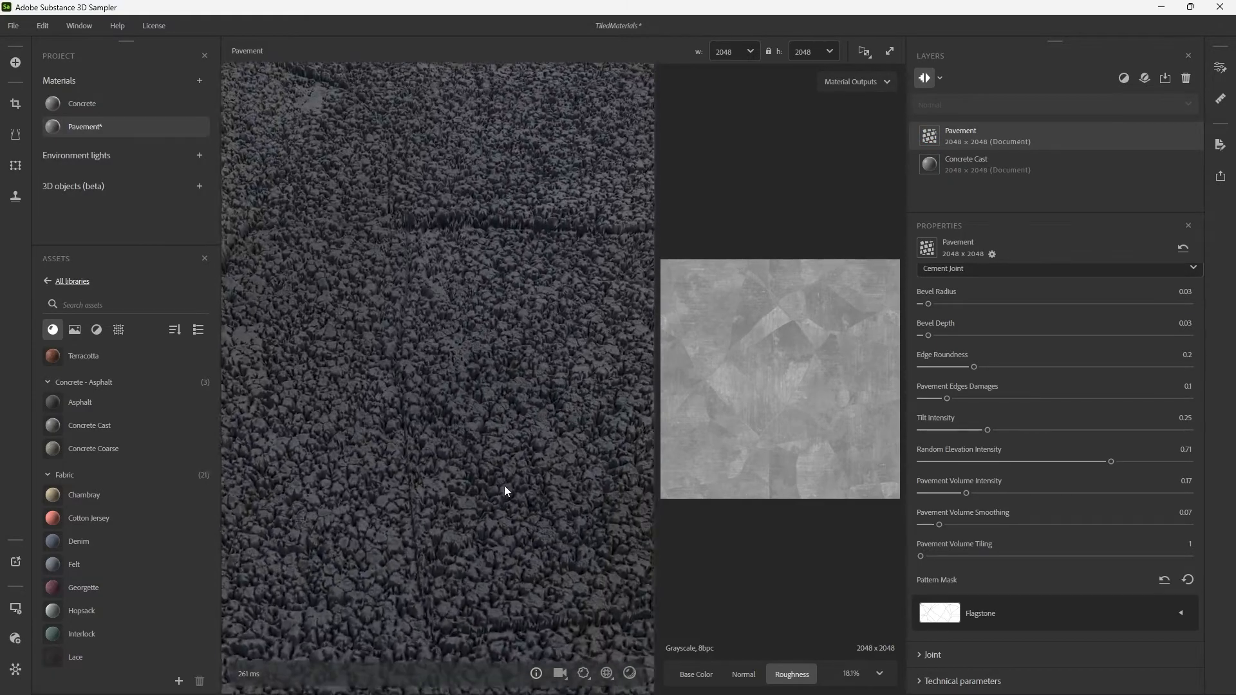
{"action": "mouse_move", "coordinate": [929, 335]}
{"action": "left_mouse_down"}
{"action": "mouse_move", "coordinate": [1010, 344]}
{"action": "mouse_move", "coordinate": [942, 345]}
{"action": "left_mouse_up"}
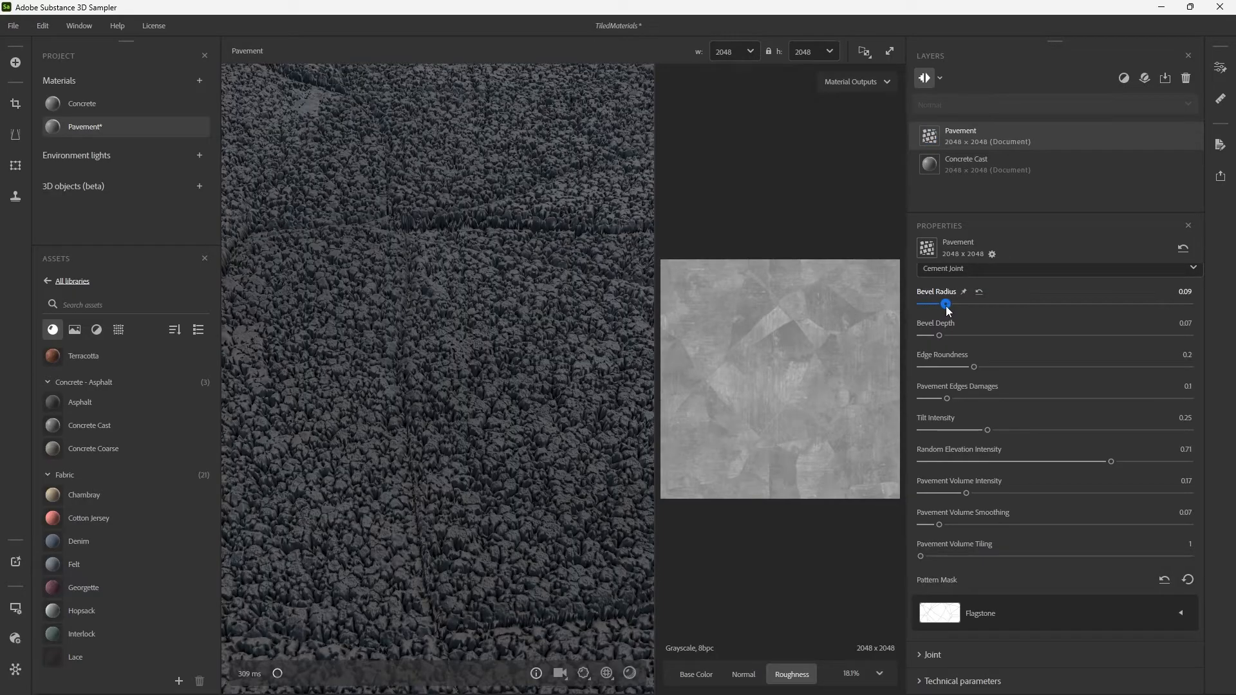
{"action": "left_click_drag", "start_coordinate": [946, 307], "coordinate": [933, 337]}
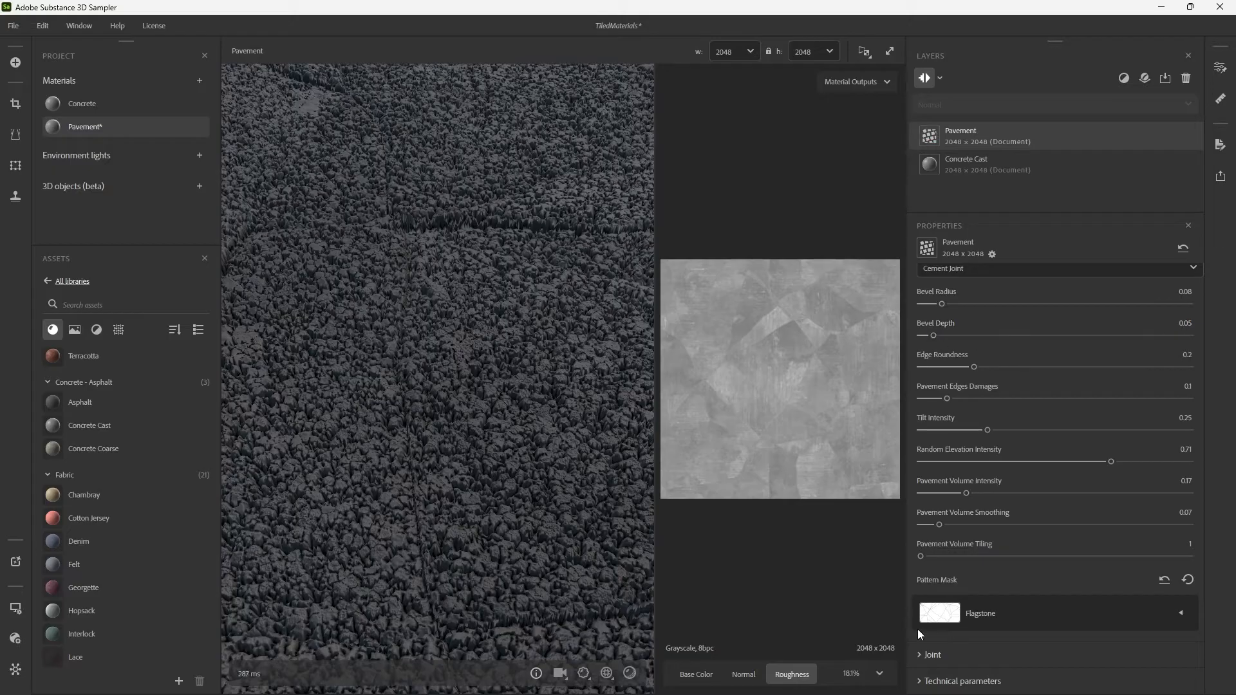
Try a Joint Height of 0.83, settle it at 0.71, and examine the joints between the stones.
{"action": "left_click", "coordinate": [937, 656]}
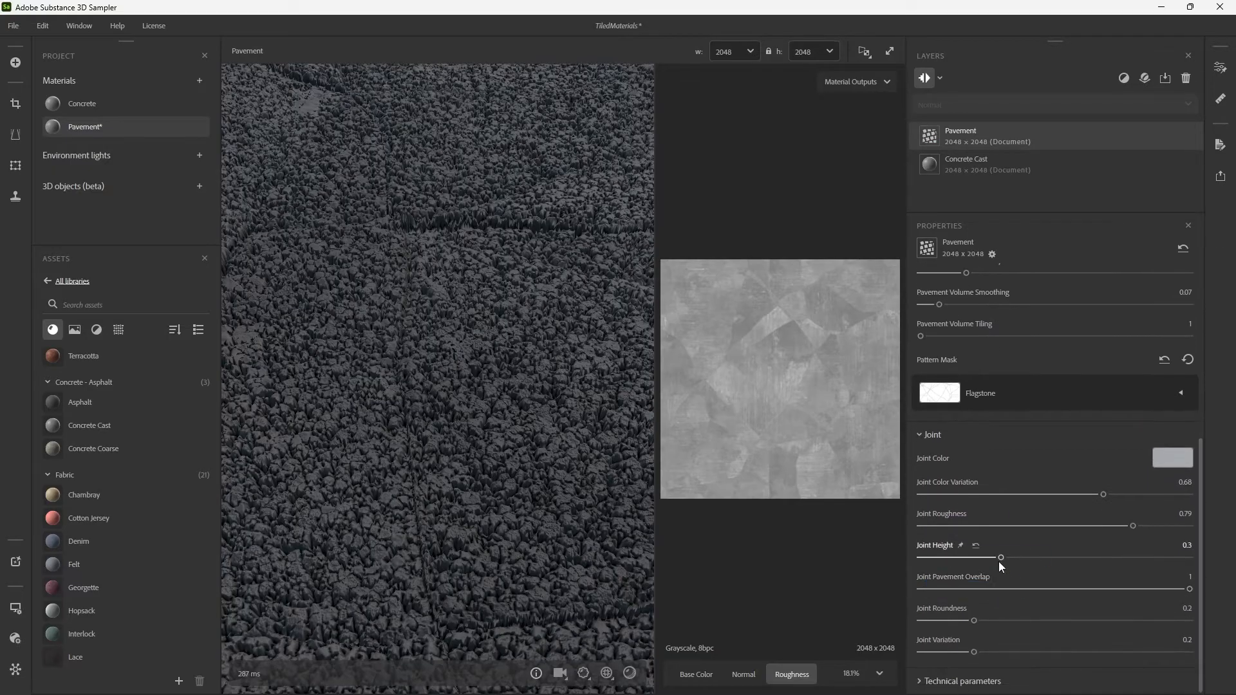
{"action": "left_click_drag", "start_coordinate": [1001, 557], "coordinate": [1145, 557]}
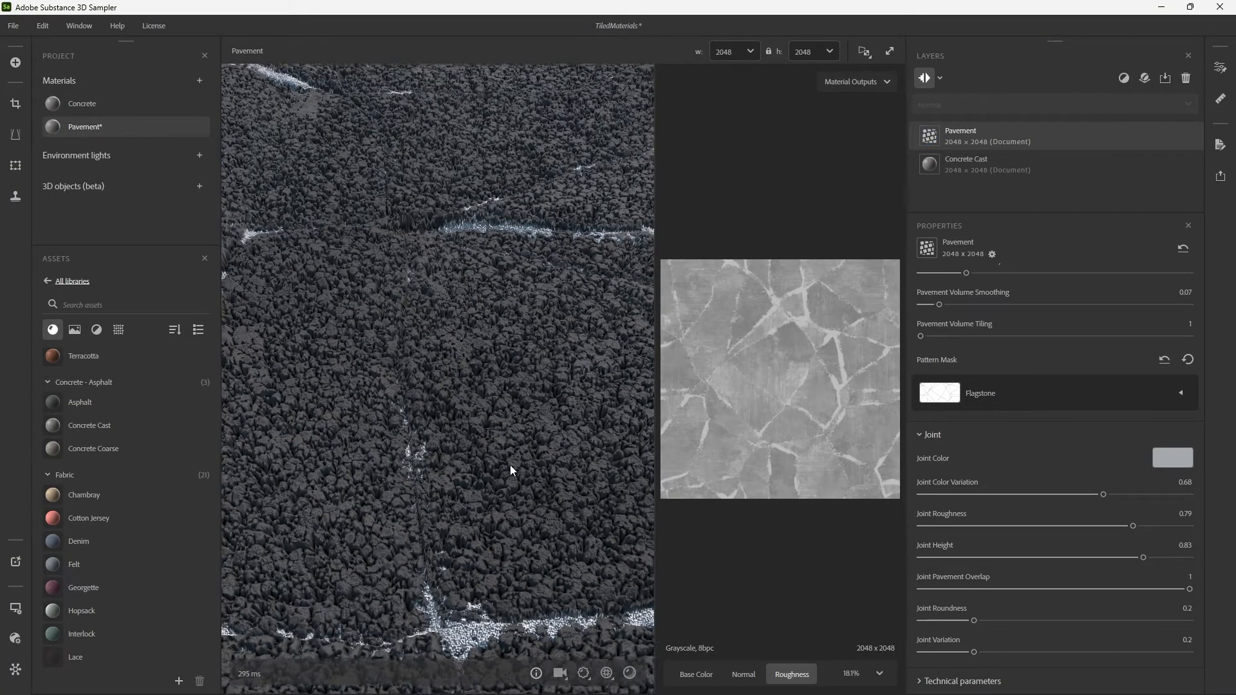
{"action": "left_click_drag", "start_coordinate": [510, 465], "coordinate": [559, 408]}
{"action": "left_click_drag", "start_coordinate": [1076, 559], "coordinate": [1111, 559]}
{"action": "left_click_drag", "start_coordinate": [541, 463], "coordinate": [432, 506]}
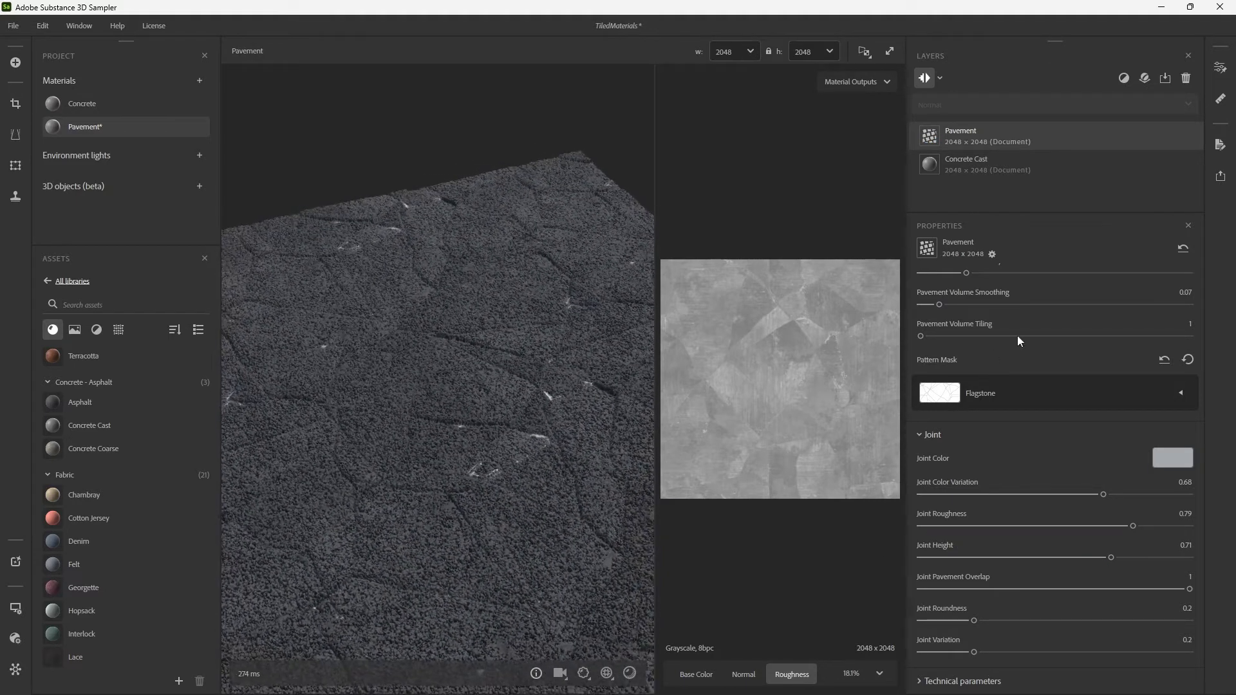
Set the Pavement layer's Bevel Depth to 0.14 and its Joint Variation to 0, checking the stones in the 3D view.
{"action": "scroll", "coordinate": [914, 357], "scroll_direction": "up", "scroll_amount": 5}
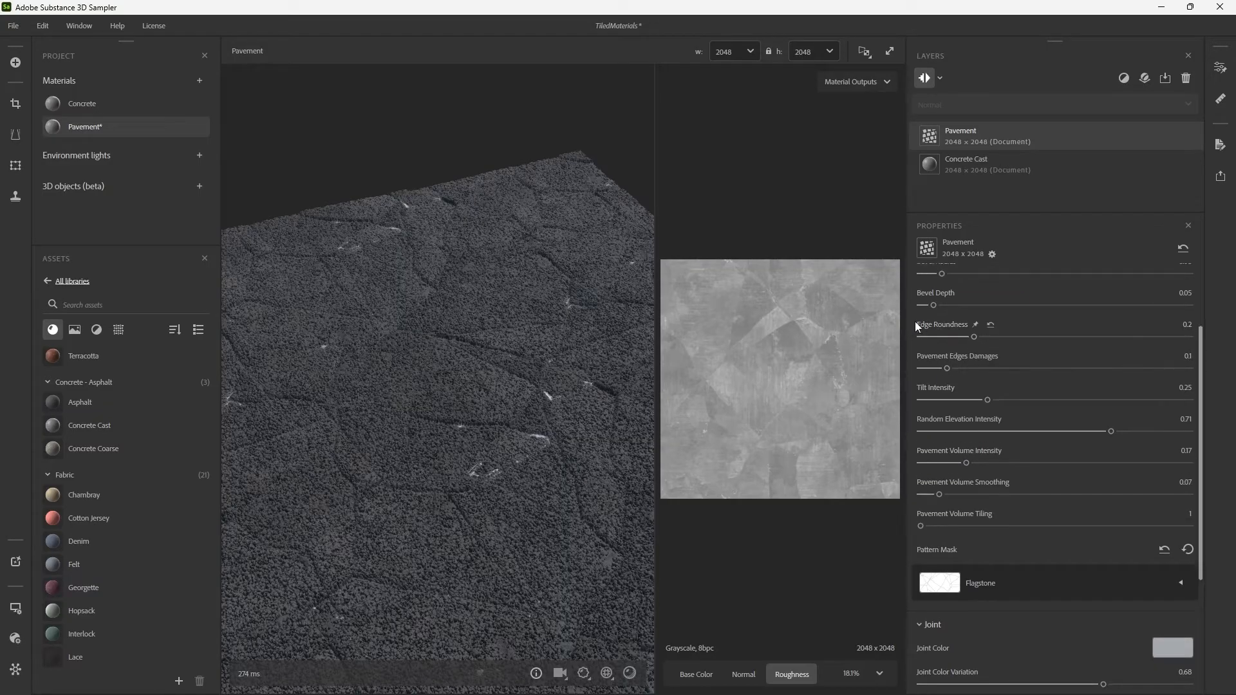
{"action": "scroll", "coordinate": [917, 324], "scroll_direction": "up", "scroll_amount": 1}
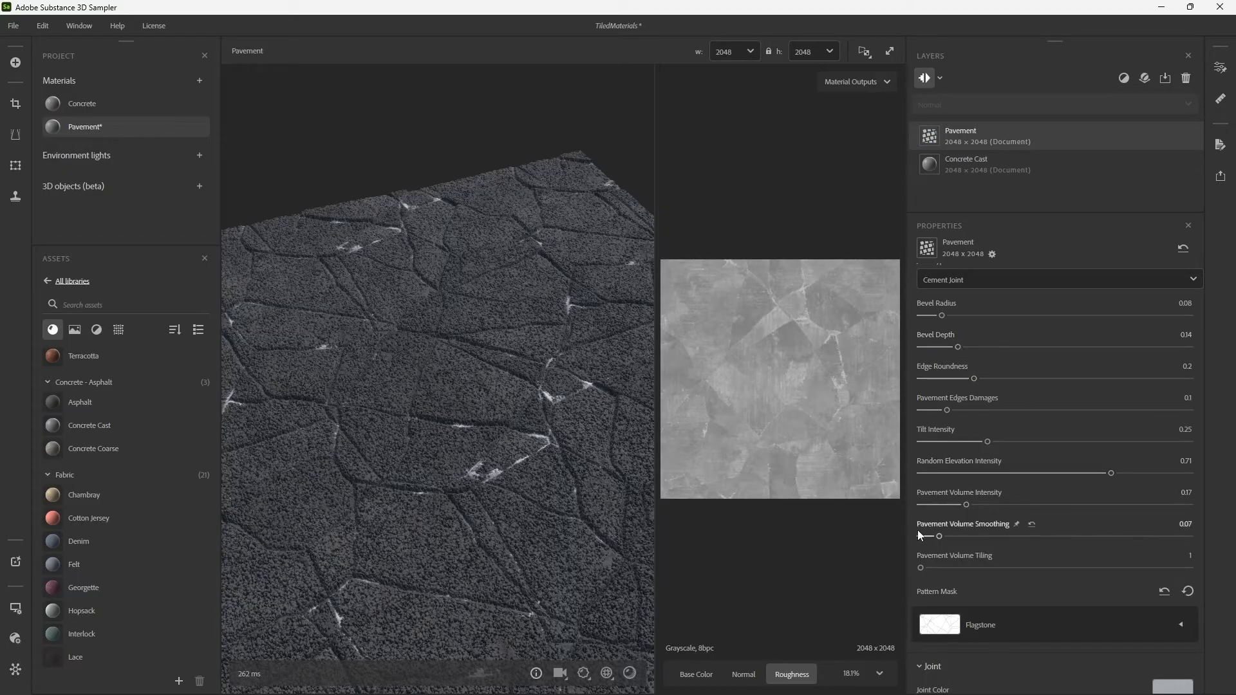
{"action": "scroll", "coordinate": [910, 541], "scroll_direction": "down", "scroll_amount": 3}
{"action": "left_click_drag", "start_coordinate": [968, 653], "coordinate": [868, 647]}
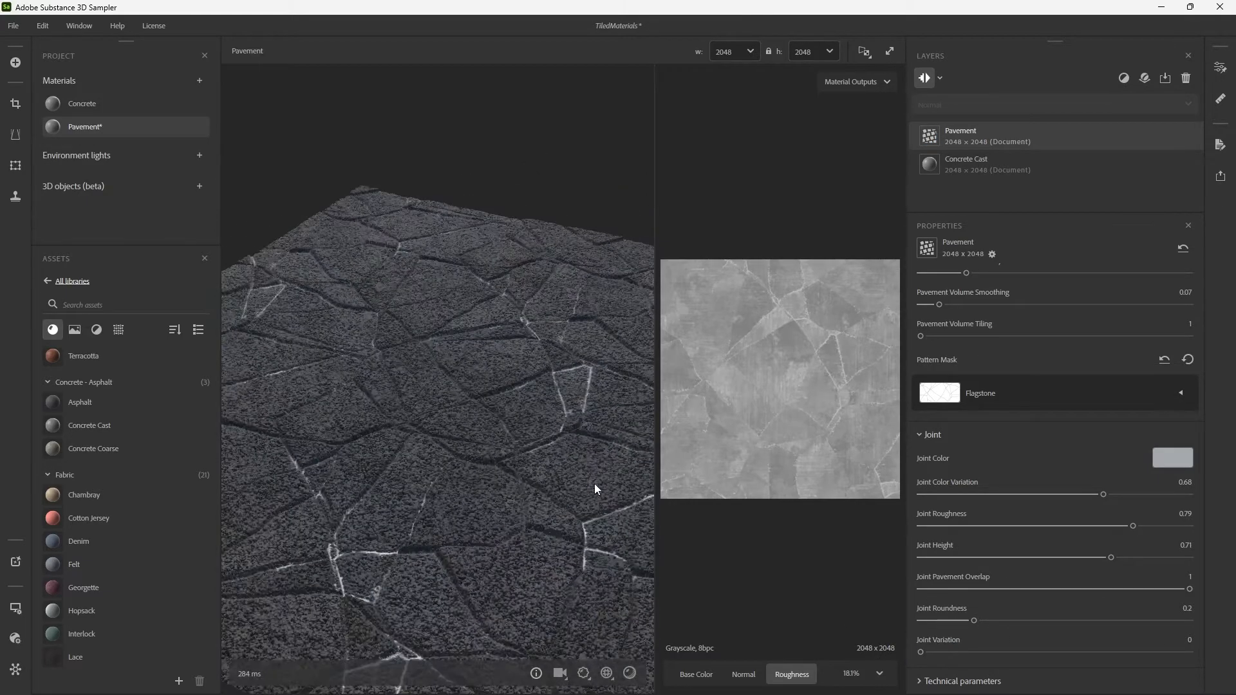
{"action": "left_click_drag", "start_coordinate": [593, 484], "coordinate": [630, 446]}
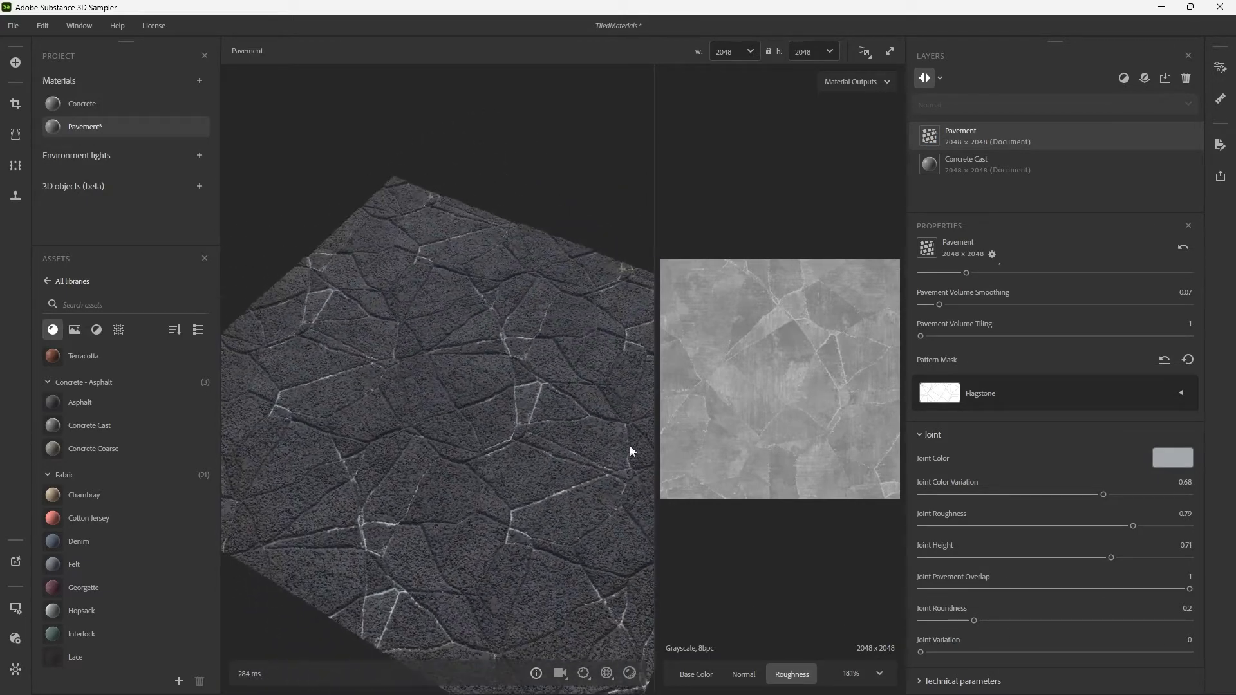
Change the Pavement layer's Joint Color to a darker neutral grey and examine the joints from several angles.
{"action": "left_click", "coordinate": [1172, 459]}
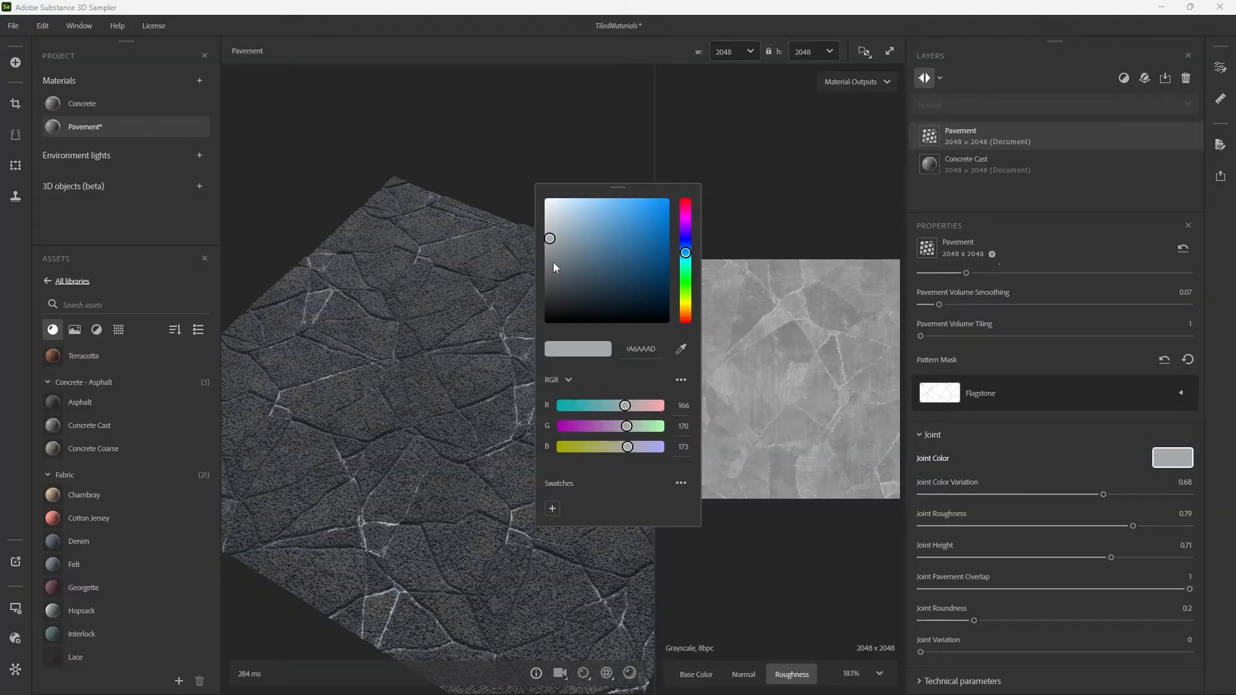
{"action": "mouse_move", "coordinate": [554, 261]}
{"action": "left_mouse_down"}
{"action": "mouse_move", "coordinate": [546, 301]}
{"action": "mouse_move", "coordinate": [546, 281]}
{"action": "left_mouse_up"}
{"action": "left_click", "coordinate": [701, 156]}
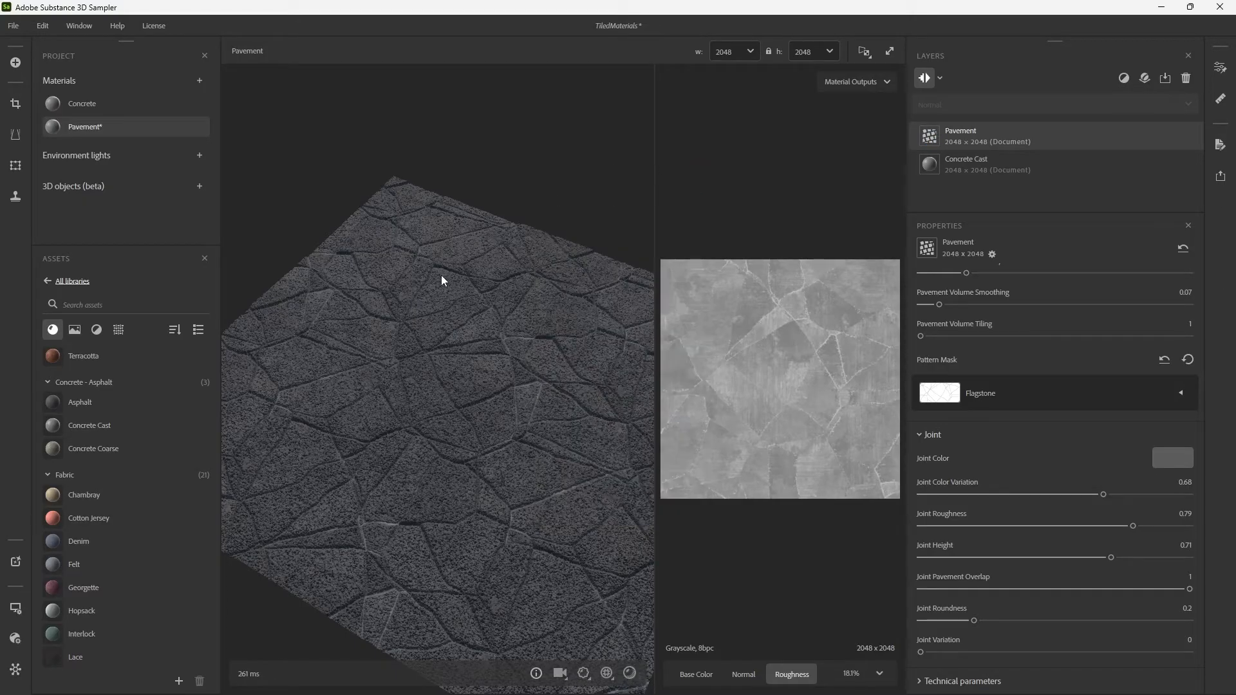
{"action": "left_click_drag", "start_coordinate": [441, 277], "coordinate": [444, 257]}
{"action": "right_click_drag", "start_coordinate": [451, 355], "coordinate": [559, 362], "text": "shift"}
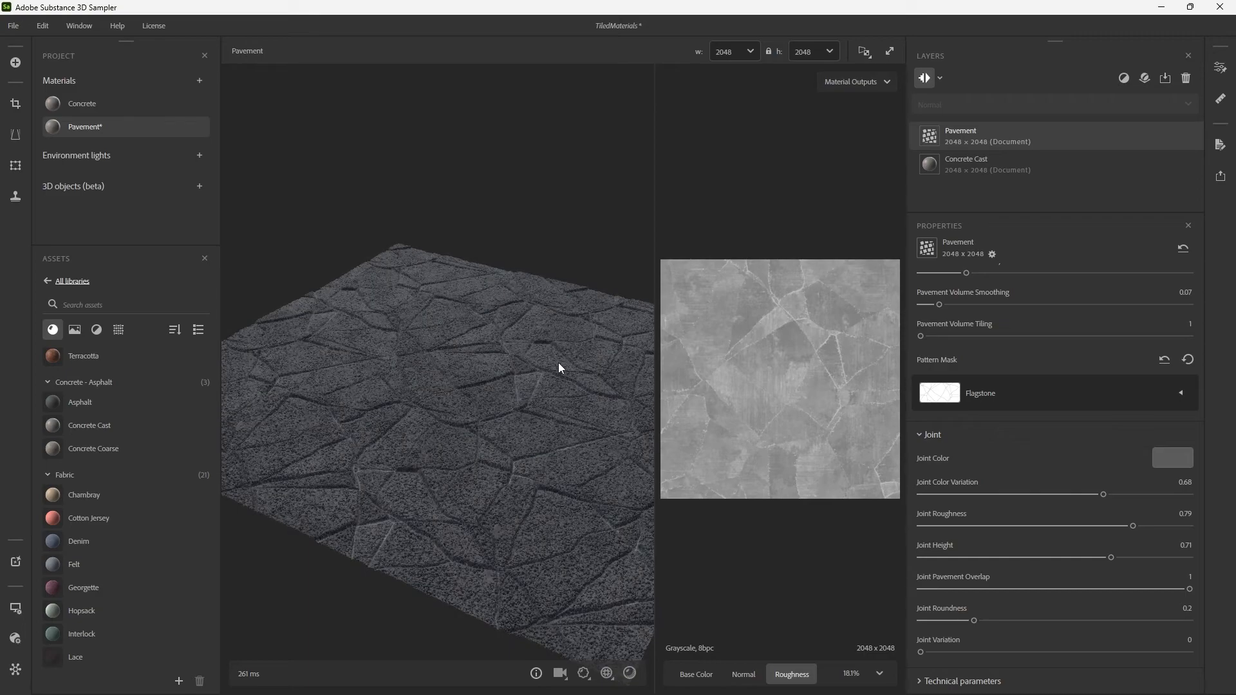
{"action": "scroll", "coordinate": [558, 362], "scroll_direction": "up", "scroll_amount": 5}
{"action": "left_click_drag", "start_coordinate": [555, 360], "coordinate": [361, 324]}
{"action": "scroll", "coordinate": [439, 355], "scroll_direction": "down", "scroll_amount": 5}
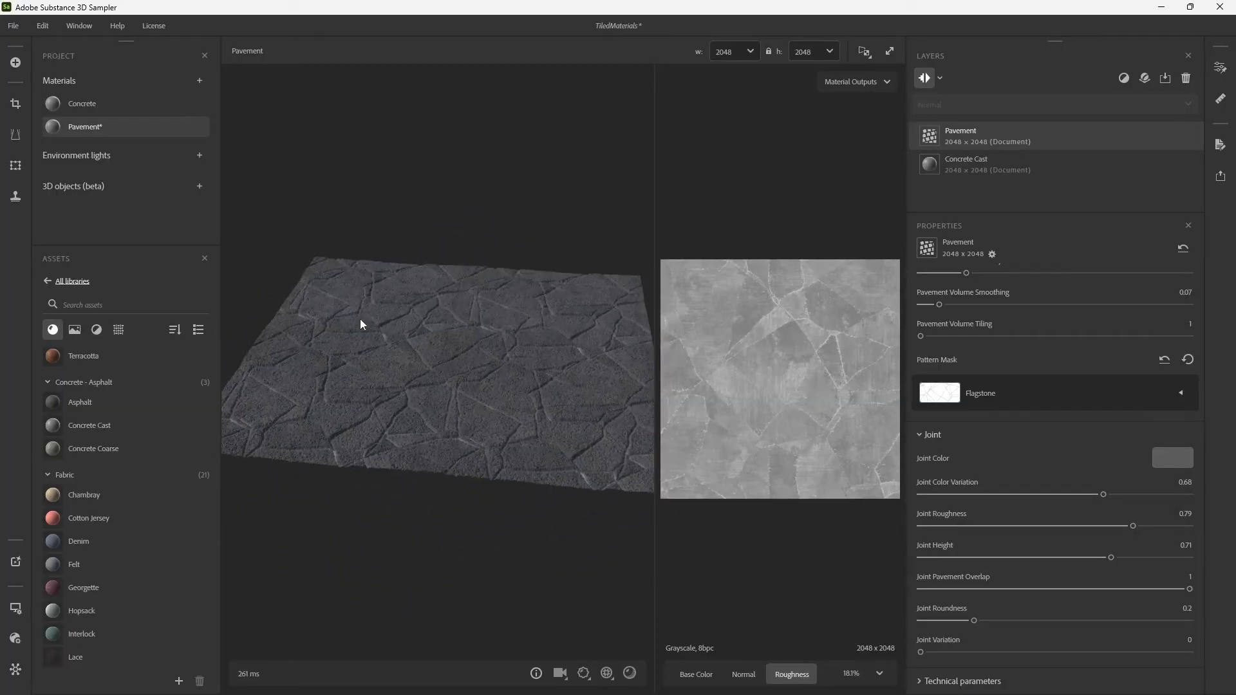
Save the project and duplicate the Pavement material under the name PavementWater.
{"action": "mouse_move", "coordinate": [135, 127]}
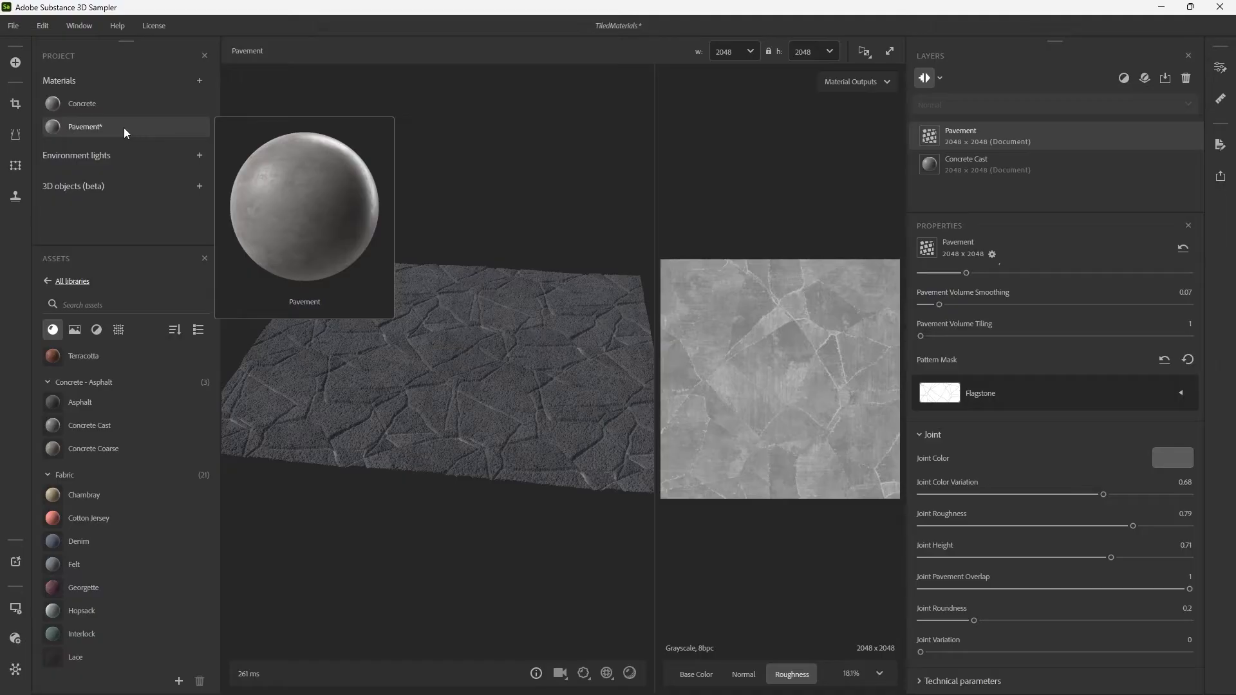
{"action": "key", "text": "ctrl+s"}
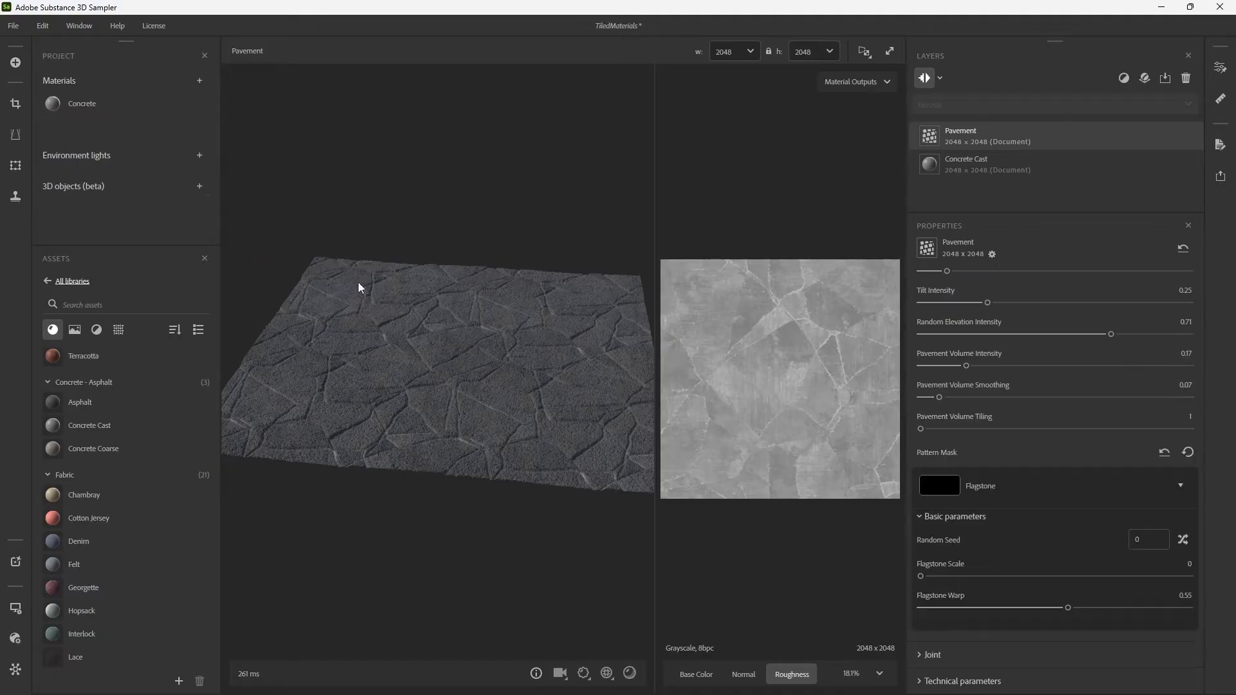
{"action": "right_click", "coordinate": [146, 133]}
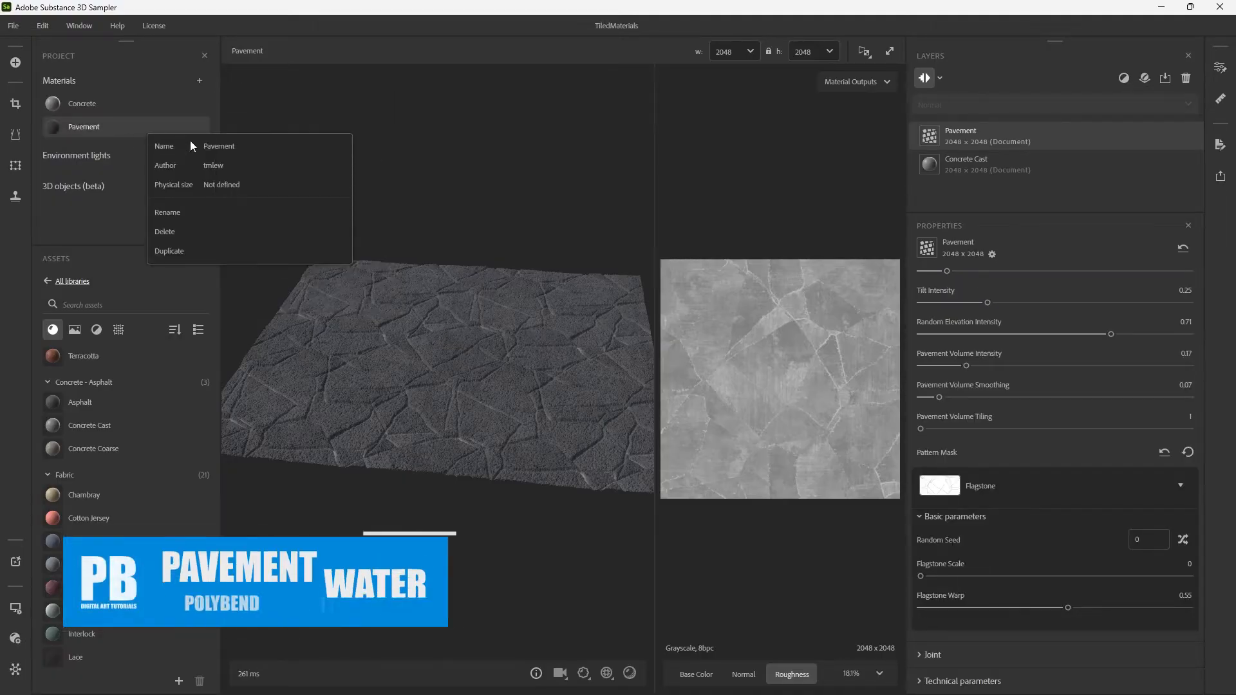
{"action": "left_click", "coordinate": [201, 251]}
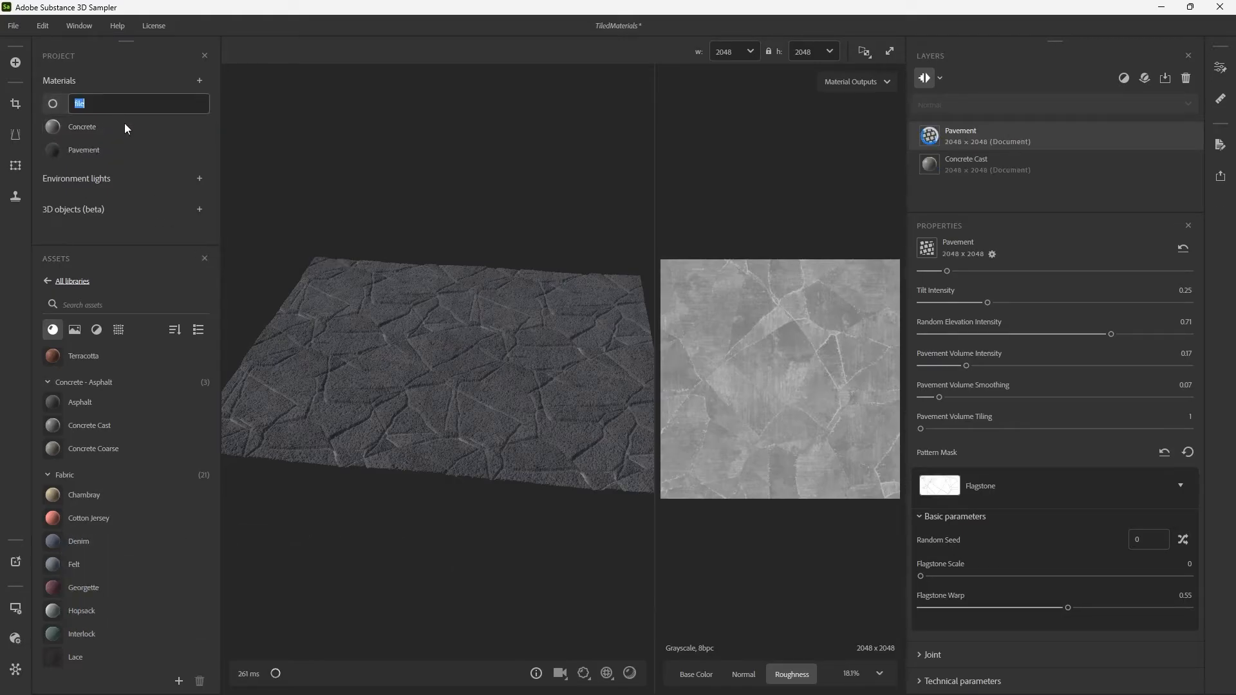
{"action": "mouse_move", "coordinate": [125, 124]}
{"action": "type", "text": "PavementW"}
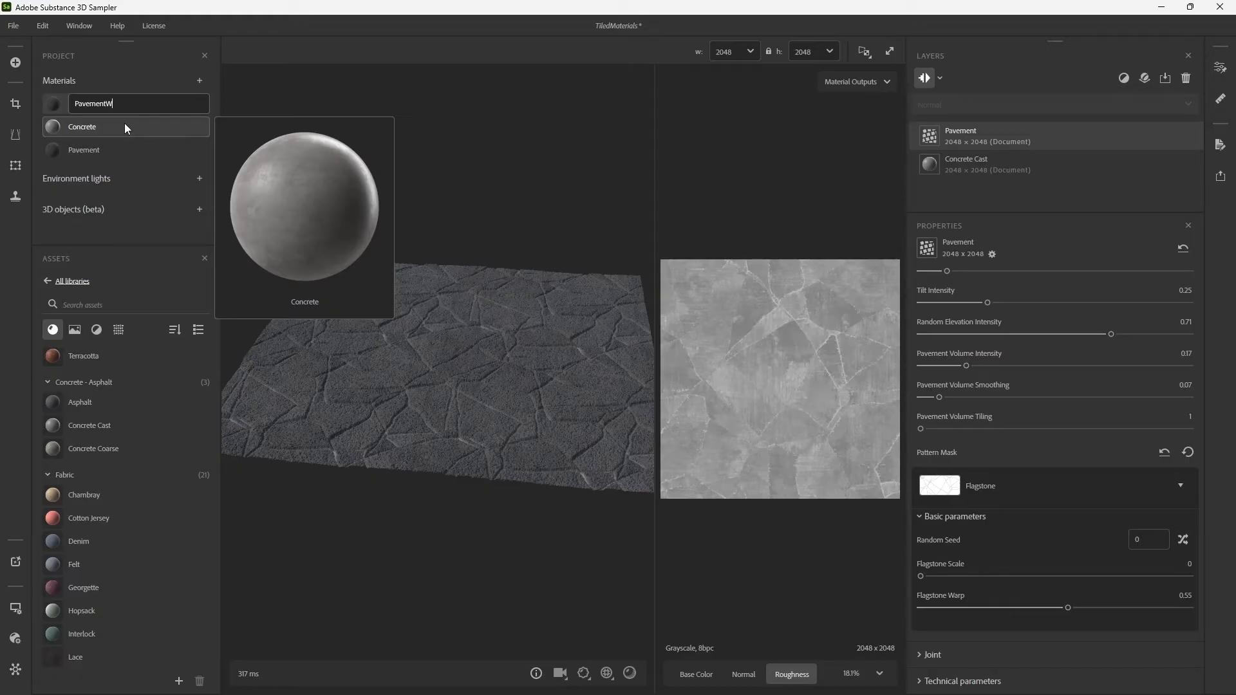
{"action": "type", "text": "ater"}
{"action": "key", "text": "Return"}
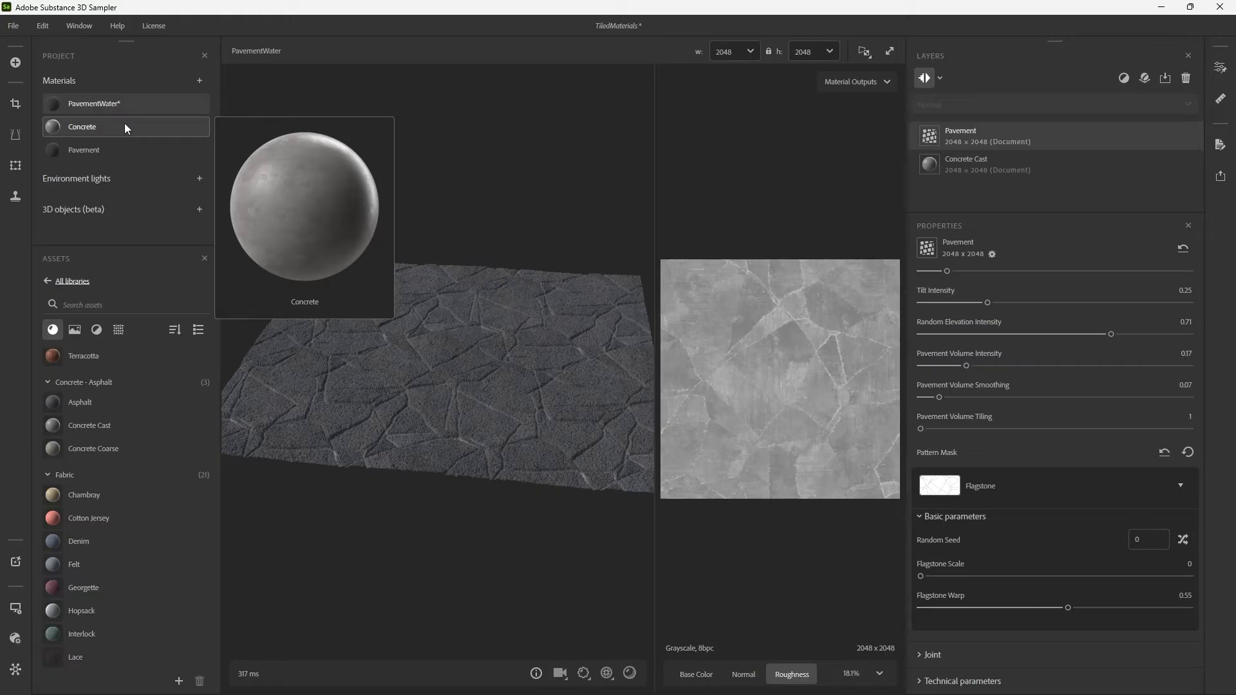
Add a Water filter above the Pavement layer and set its Water Level to 0.45 while inspecting the puddles.
{"action": "left_click", "coordinate": [1125, 79]}
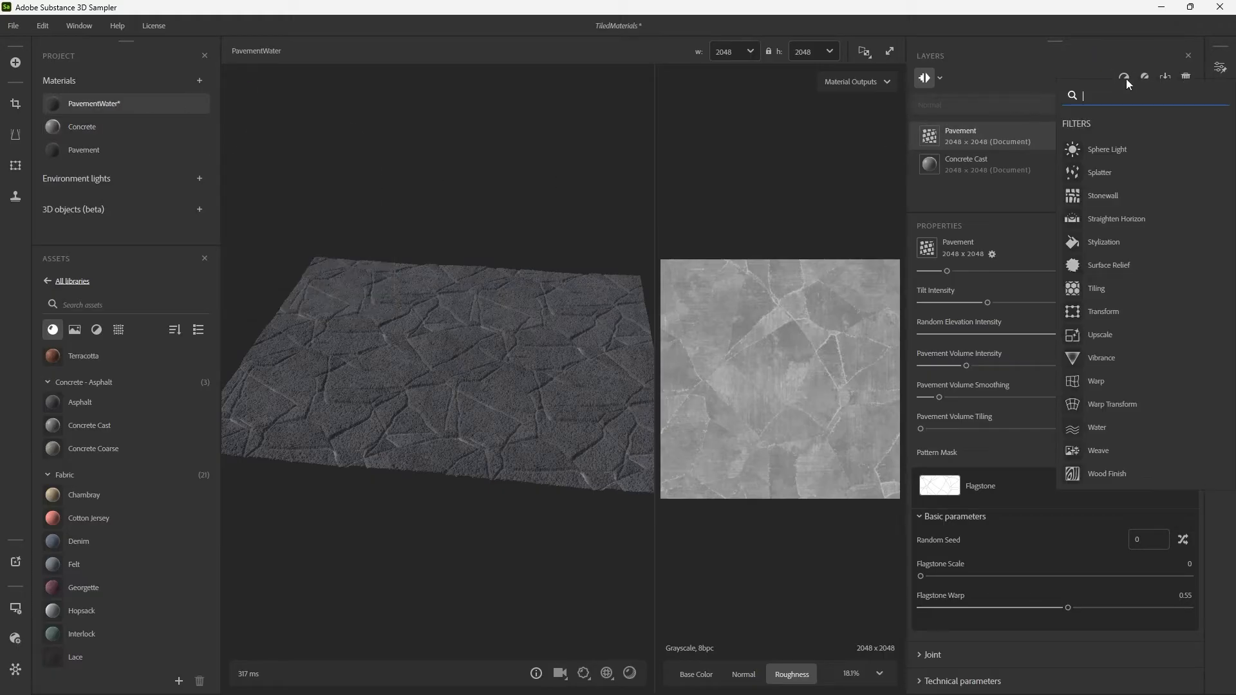
{"action": "type", "text": "water"}
{"action": "left_click", "coordinate": [1097, 153]}
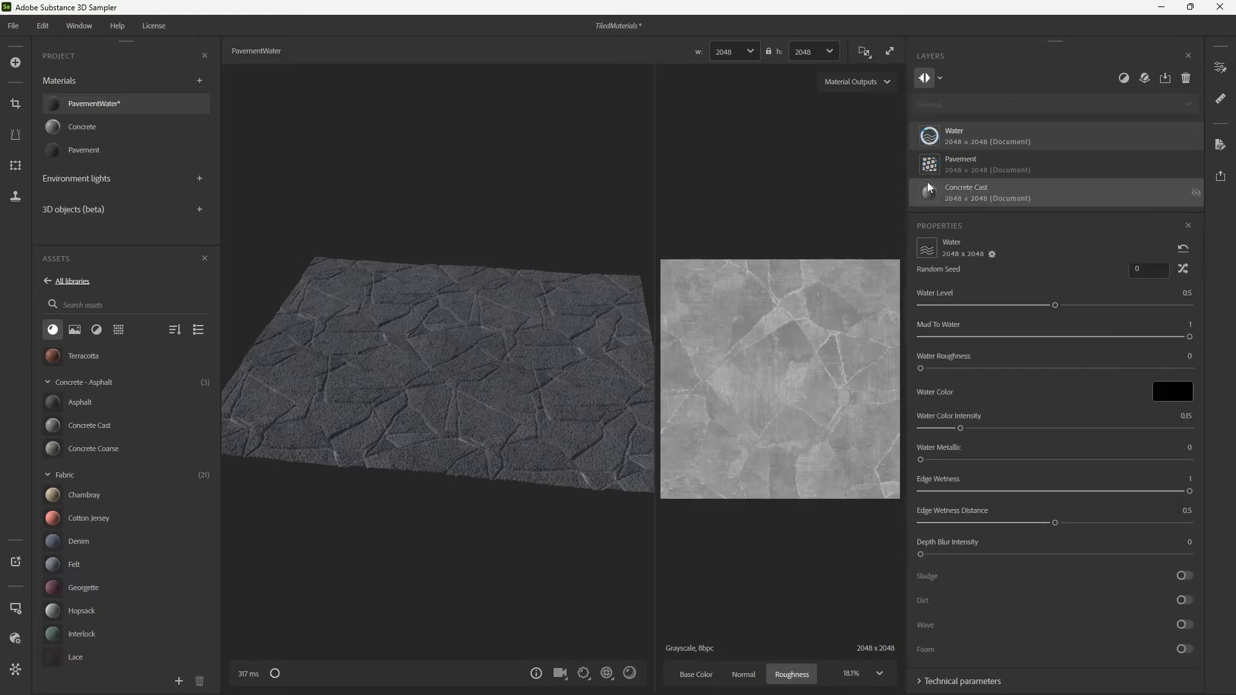
{"action": "scroll", "coordinate": [509, 343], "scroll_direction": "up", "scroll_amount": 4}
{"action": "left_click_drag", "start_coordinate": [574, 331], "coordinate": [511, 340]}
{"action": "mouse_move", "coordinate": [510, 340]}
{"action": "right_mouse_down", "text": "shift"}
{"action": "mouse_move", "coordinate": [419, 347]}
{"action": "mouse_move", "coordinate": [524, 346]}
{"action": "mouse_move", "coordinate": [505, 345]}
{"action": "right_mouse_up", "text": "shift"}
{"action": "scroll", "coordinate": [505, 345], "scroll_direction": "down", "scroll_amount": 5}
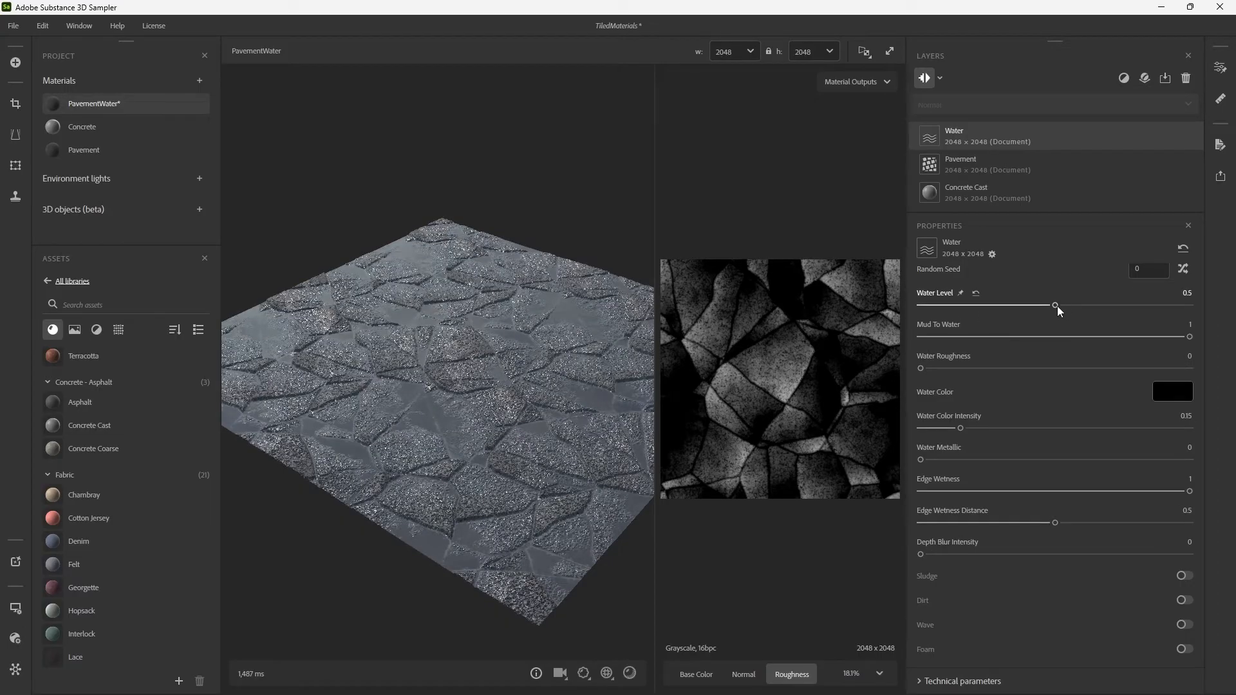
{"action": "mouse_move", "coordinate": [1059, 311]}
{"action": "left_mouse_down"}
{"action": "mouse_move", "coordinate": [1126, 310]}
{"action": "mouse_move", "coordinate": [1030, 309]}
{"action": "mouse_move", "coordinate": [1043, 304]}
{"action": "left_mouse_up"}
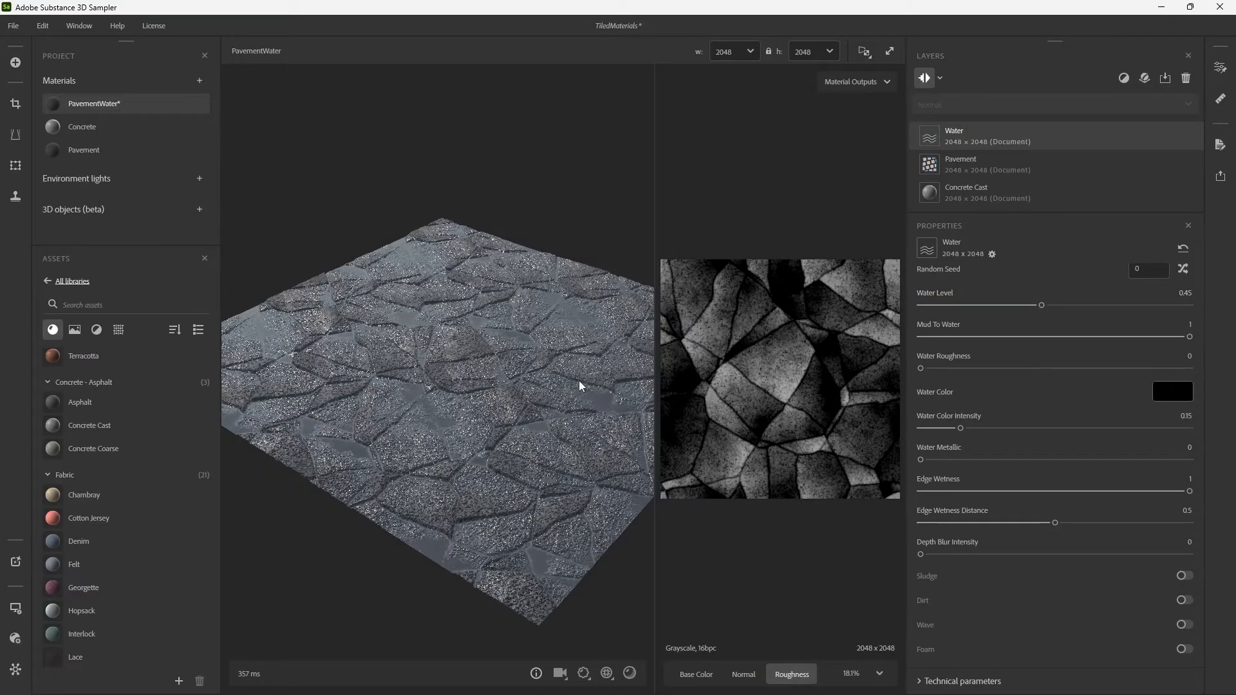
{"action": "left_click_drag", "start_coordinate": [580, 386], "coordinate": [522, 394]}
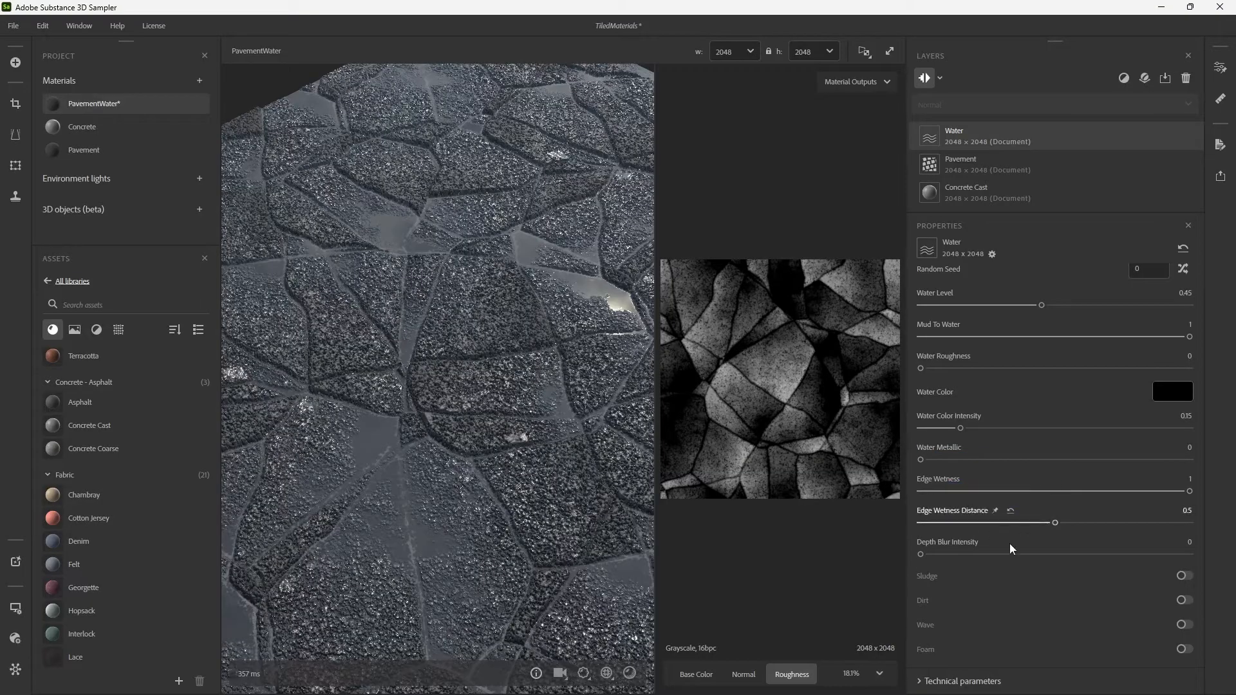
Try an Edge Wetness Distance of 0, settle it at 0.16, and test Edge Wetness, leaving it at 1.
{"action": "left_click_drag", "start_coordinate": [1016, 528], "coordinate": [921, 528]}
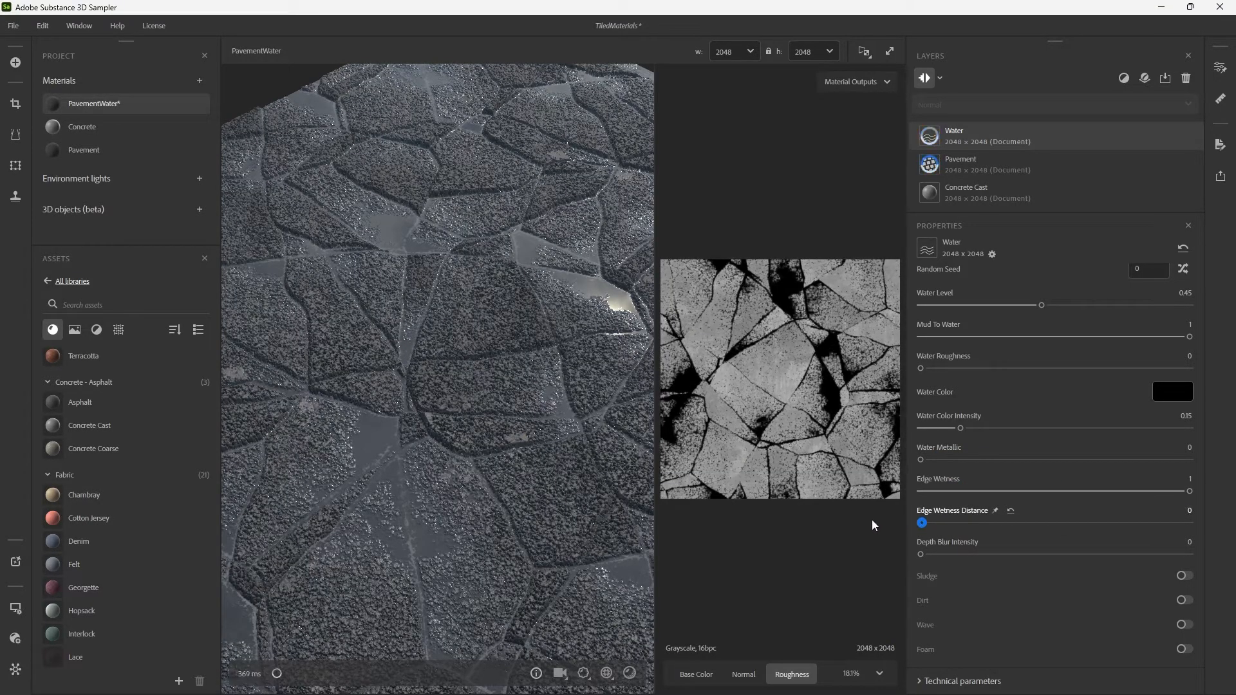
{"action": "left_click_drag", "start_coordinate": [543, 408], "coordinate": [474, 398]}
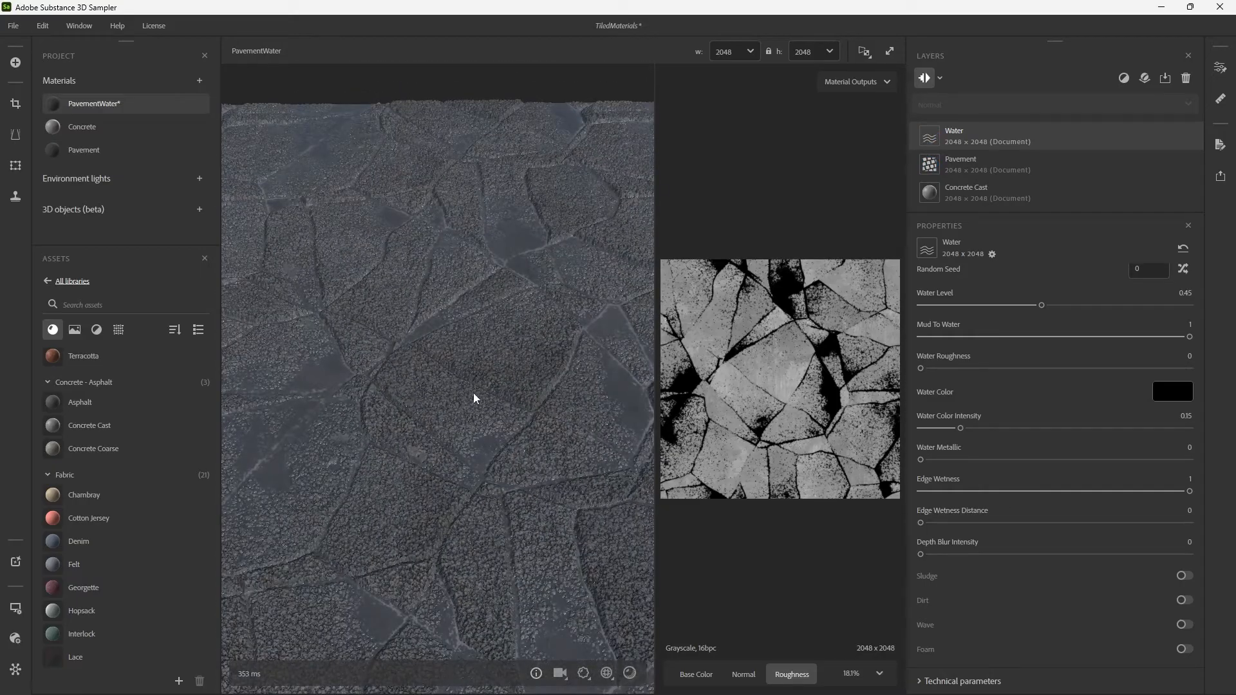
{"action": "left_click_drag", "start_coordinate": [922, 523], "coordinate": [963, 523]}
{"action": "scroll", "coordinate": [548, 405], "scroll_direction": "down", "scroll_amount": 4}
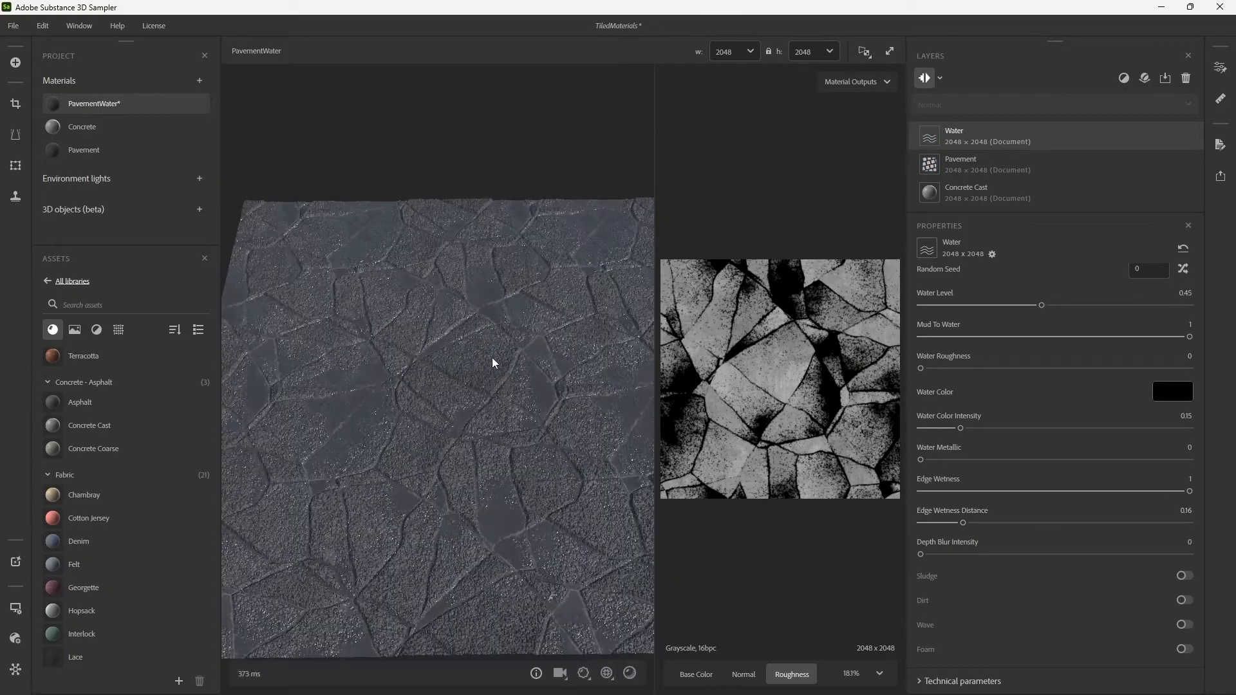
{"action": "right_click_drag", "start_coordinate": [493, 359], "coordinate": [560, 362], "text": "shift"}
{"action": "left_click_drag", "start_coordinate": [976, 491], "coordinate": [1190, 491]}
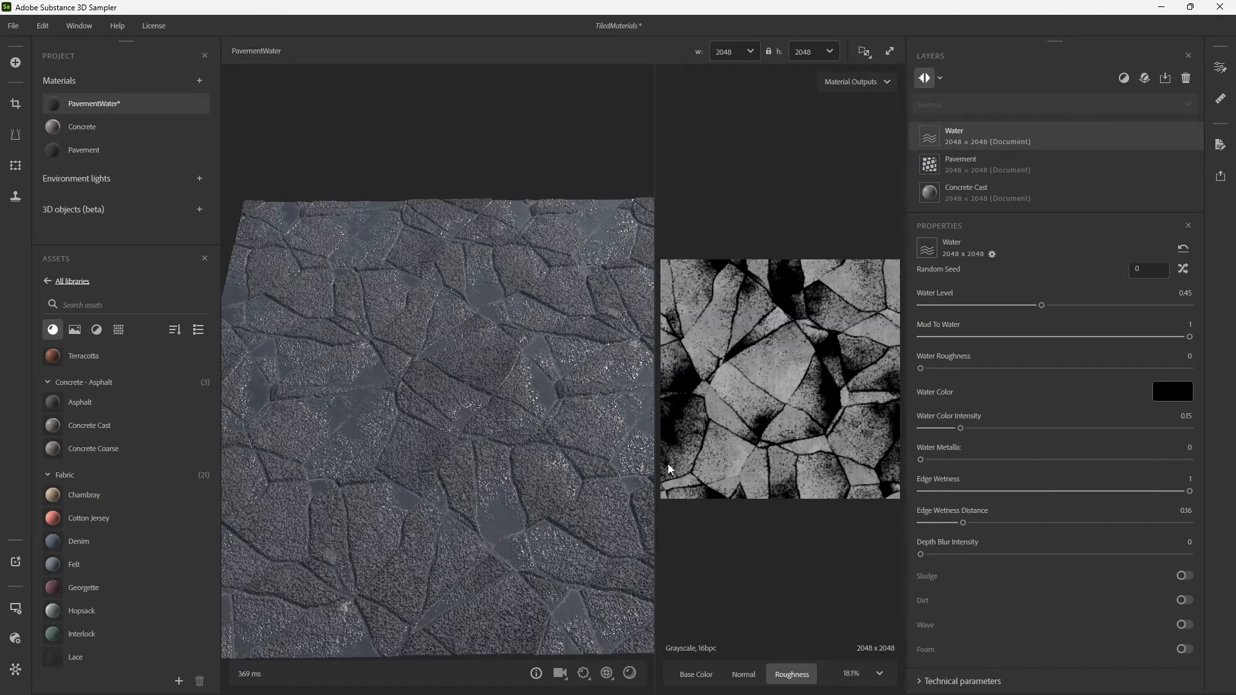
{"action": "left_click_drag", "start_coordinate": [502, 423], "coordinate": [359, 400]}
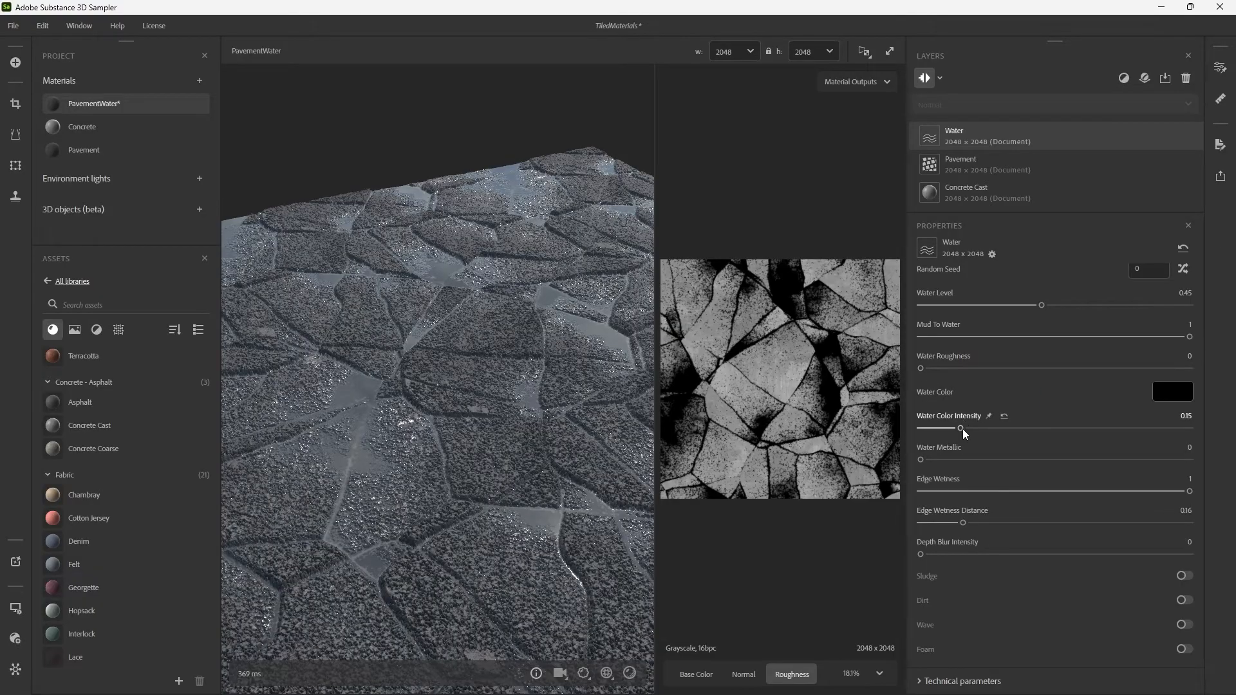
Test the Water layer's Water Color Intensity at 1 and settle it at 0.21.
{"action": "left_click_drag", "start_coordinate": [960, 429], "coordinate": [1189, 428]}
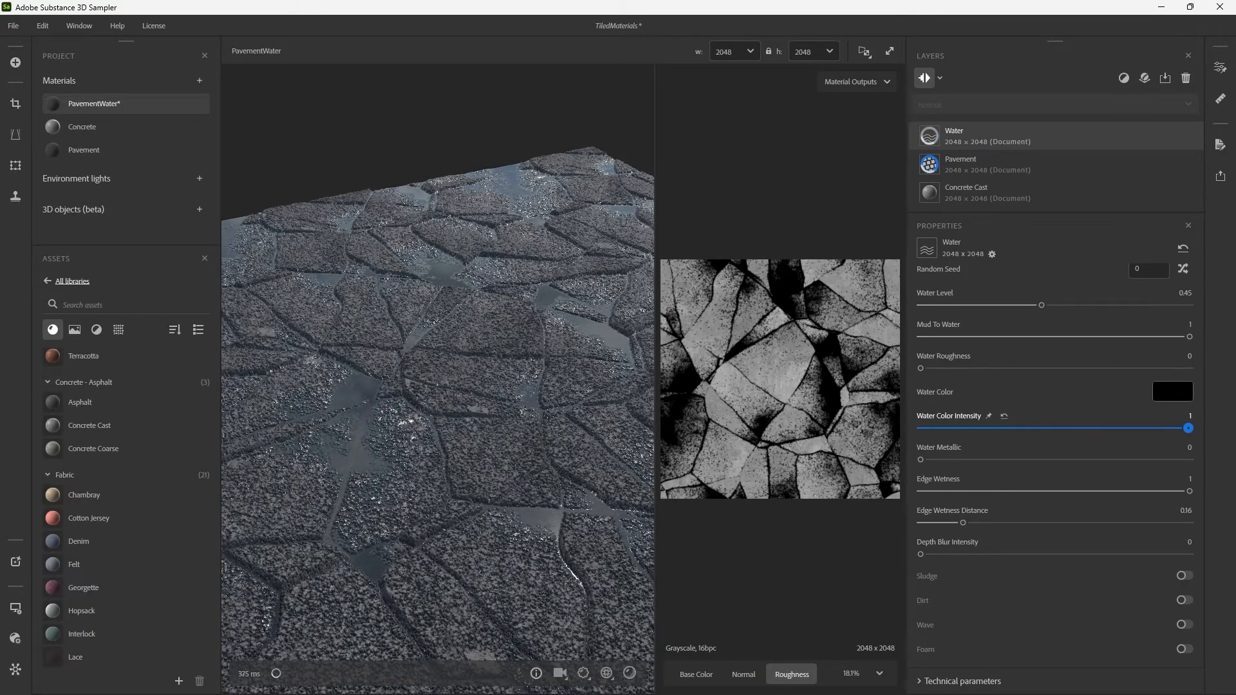
{"action": "left_click_drag", "start_coordinate": [491, 470], "coordinate": [551, 398]}
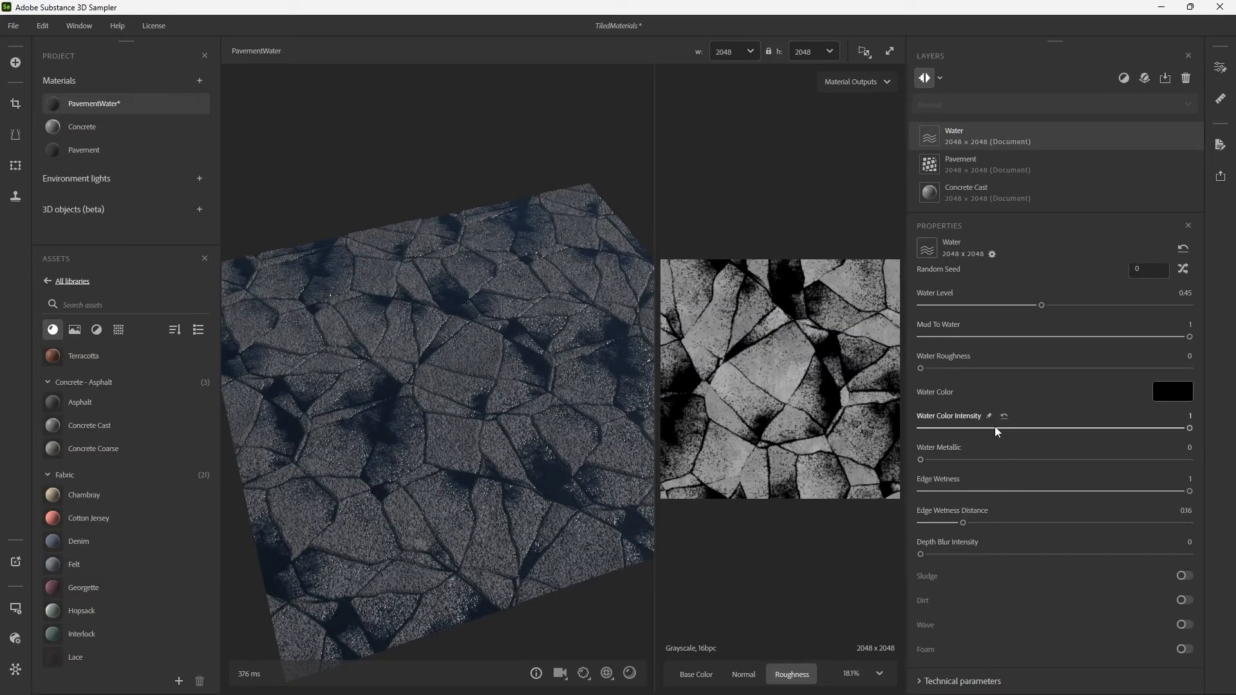
{"action": "left_click_drag", "start_coordinate": [997, 431], "coordinate": [978, 429]}
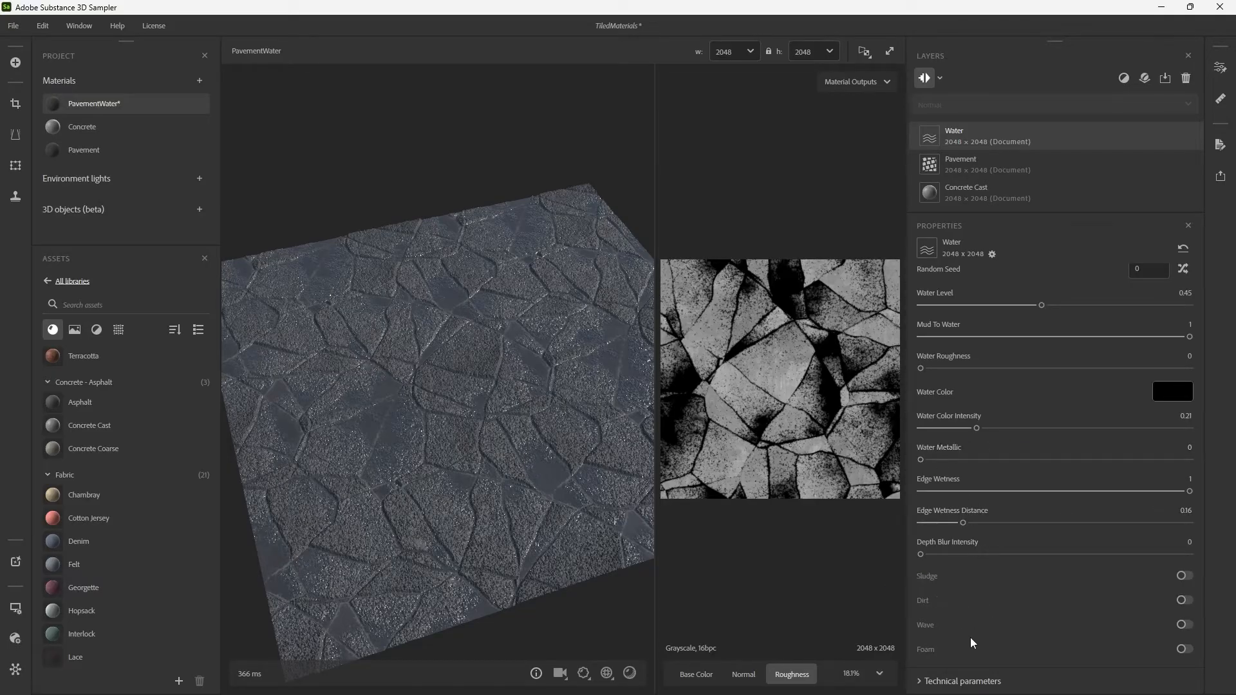
Preview the Water filter's Sludge, Dirt, Wave and Foam options one at a time, switching each off again.
{"action": "left_click", "coordinate": [1185, 577]}
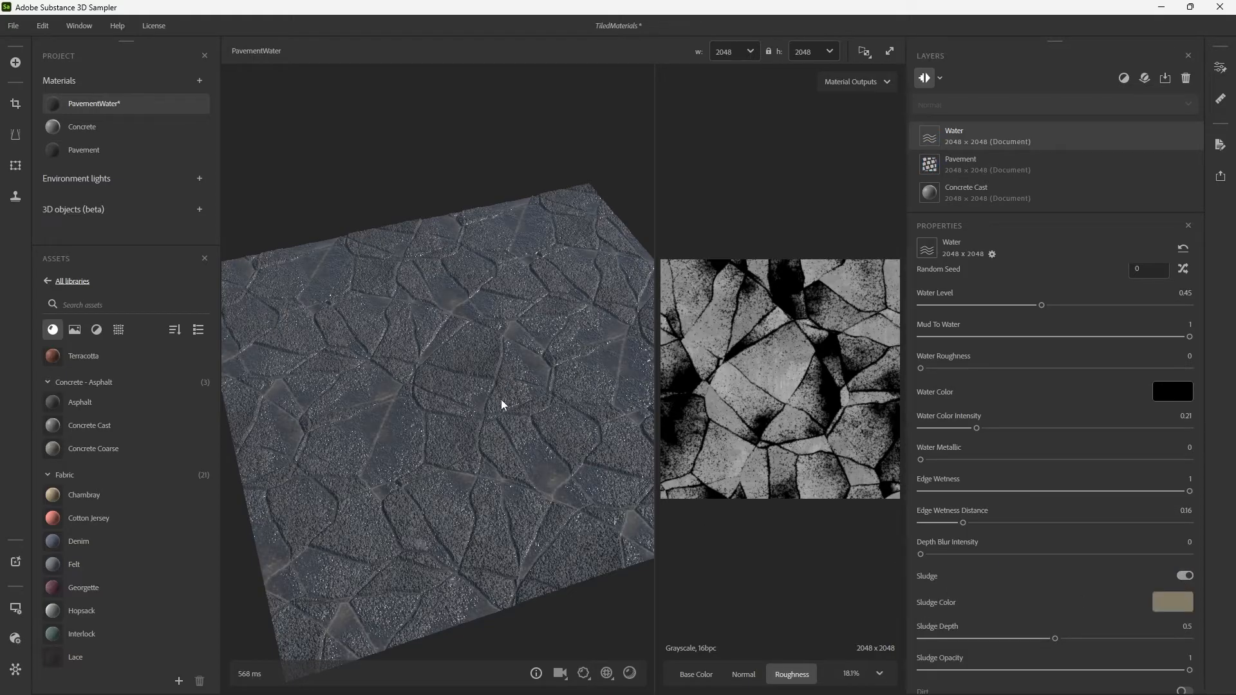
{"action": "left_click", "coordinate": [1185, 576]}
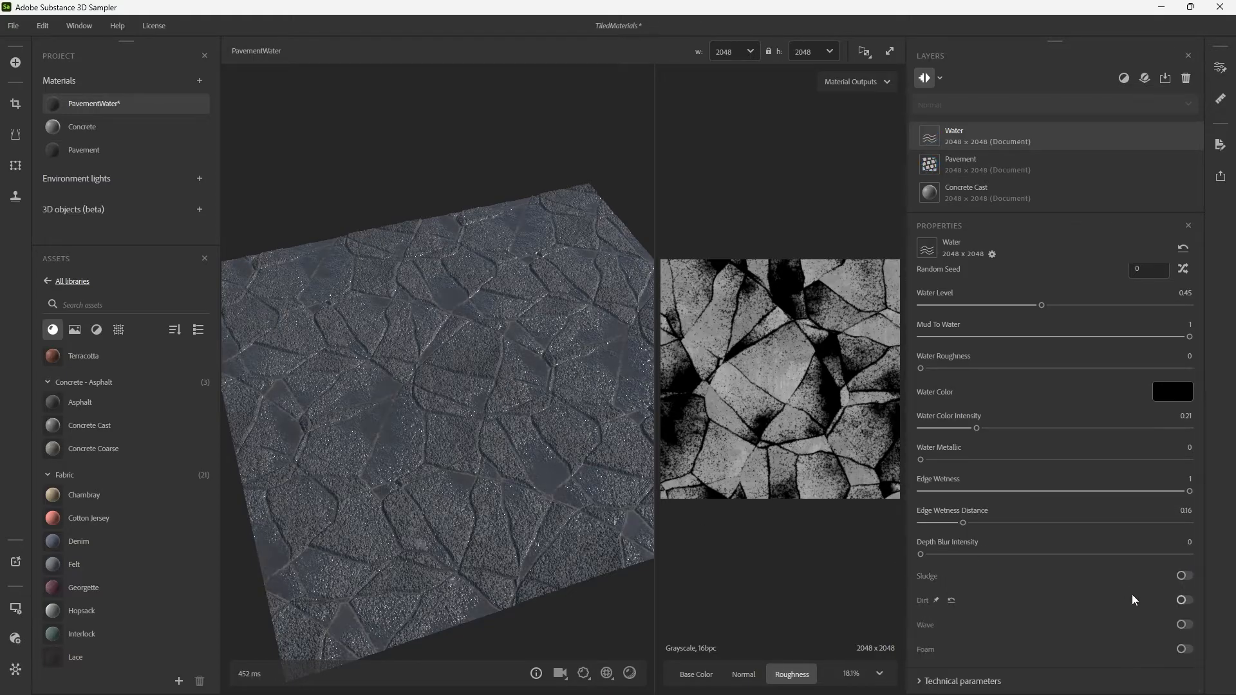
{"action": "left_click", "coordinate": [1187, 600]}
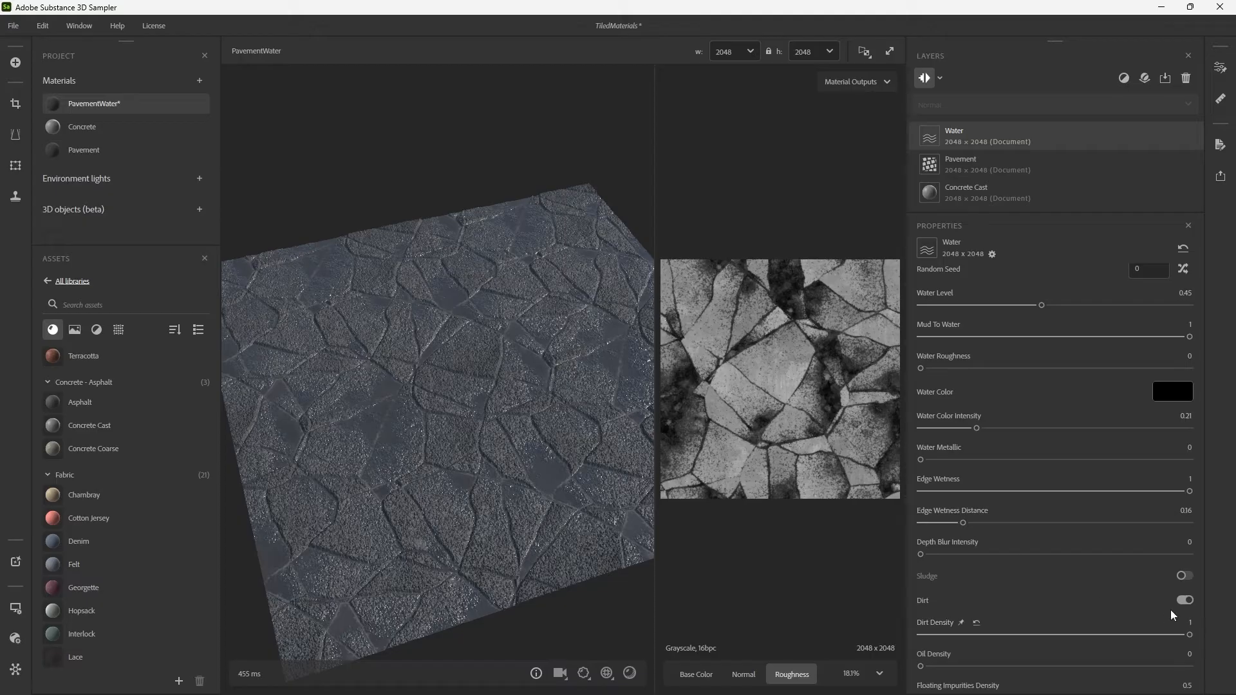
{"action": "left_click", "coordinate": [1190, 601]}
{"action": "left_click", "coordinate": [1190, 628]}
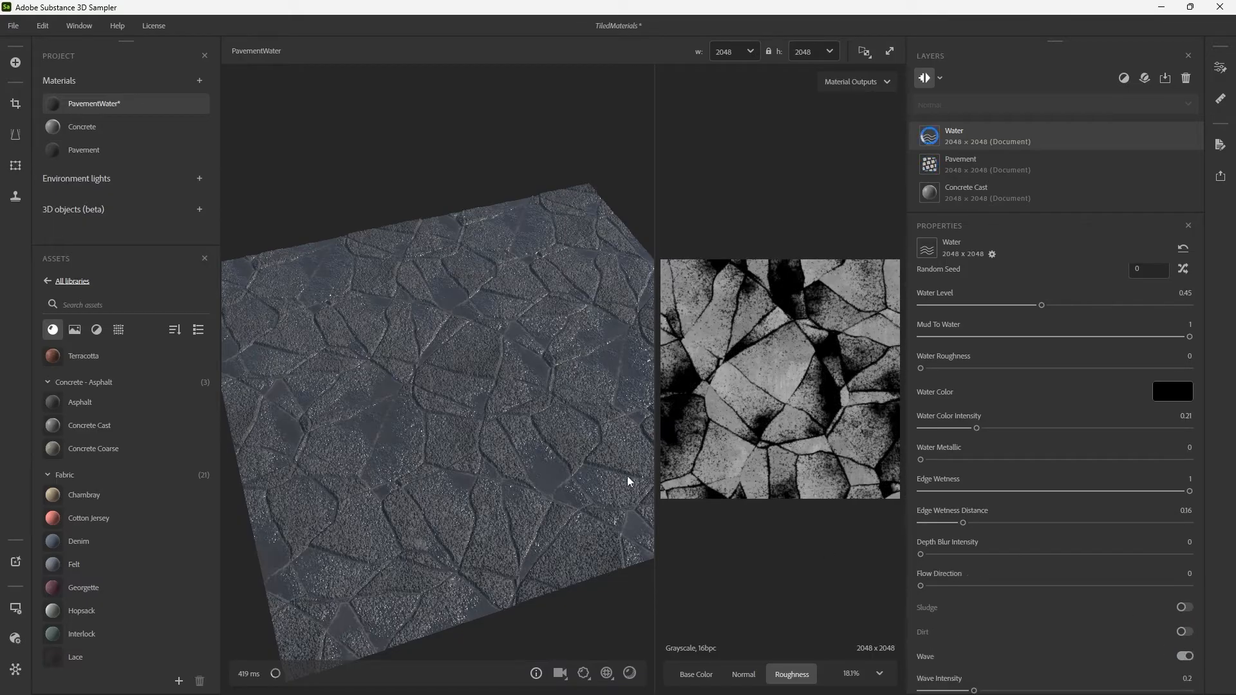
{"action": "left_click_drag", "start_coordinate": [542, 375], "coordinate": [553, 358]}
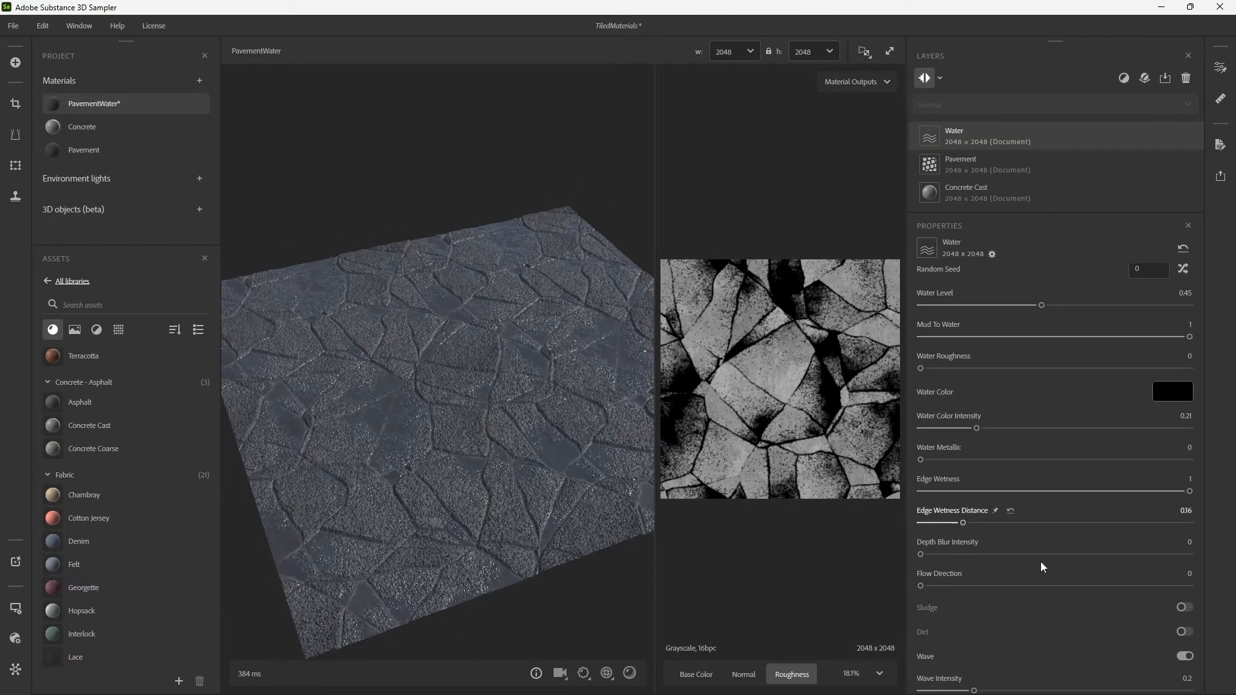
{"action": "left_click", "coordinate": [1188, 657]}
{"action": "left_click", "coordinate": [1187, 649]}
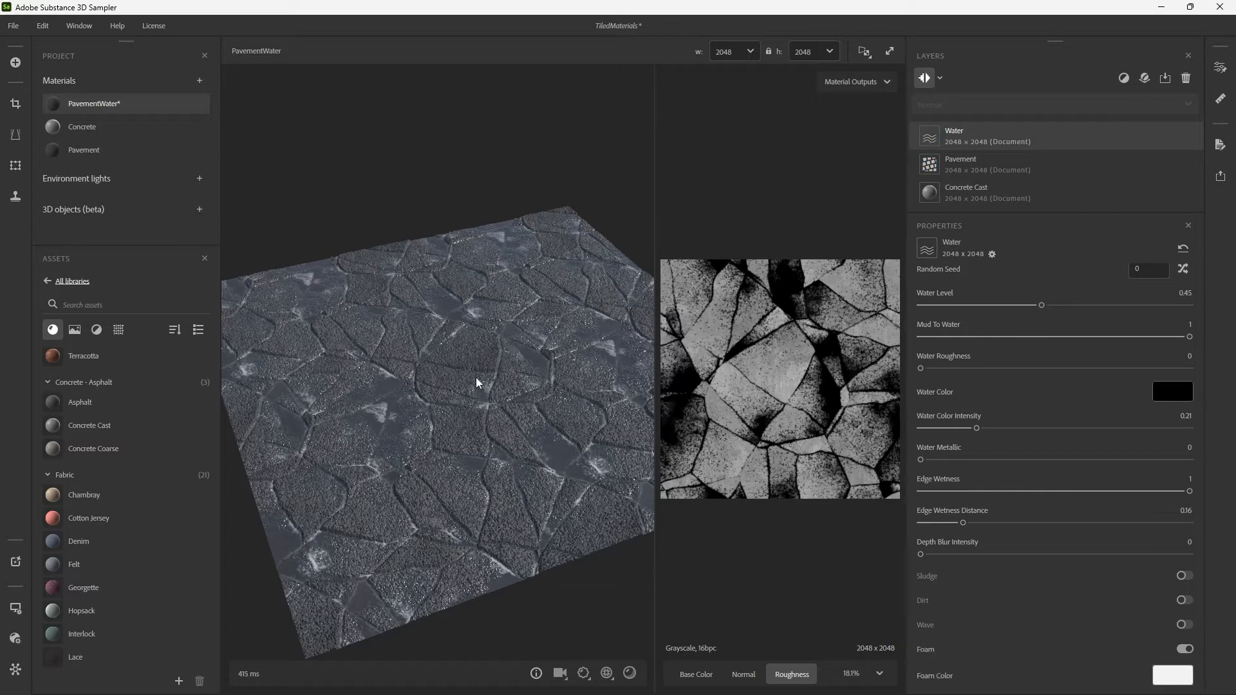
{"action": "left_click", "coordinate": [1185, 650]}
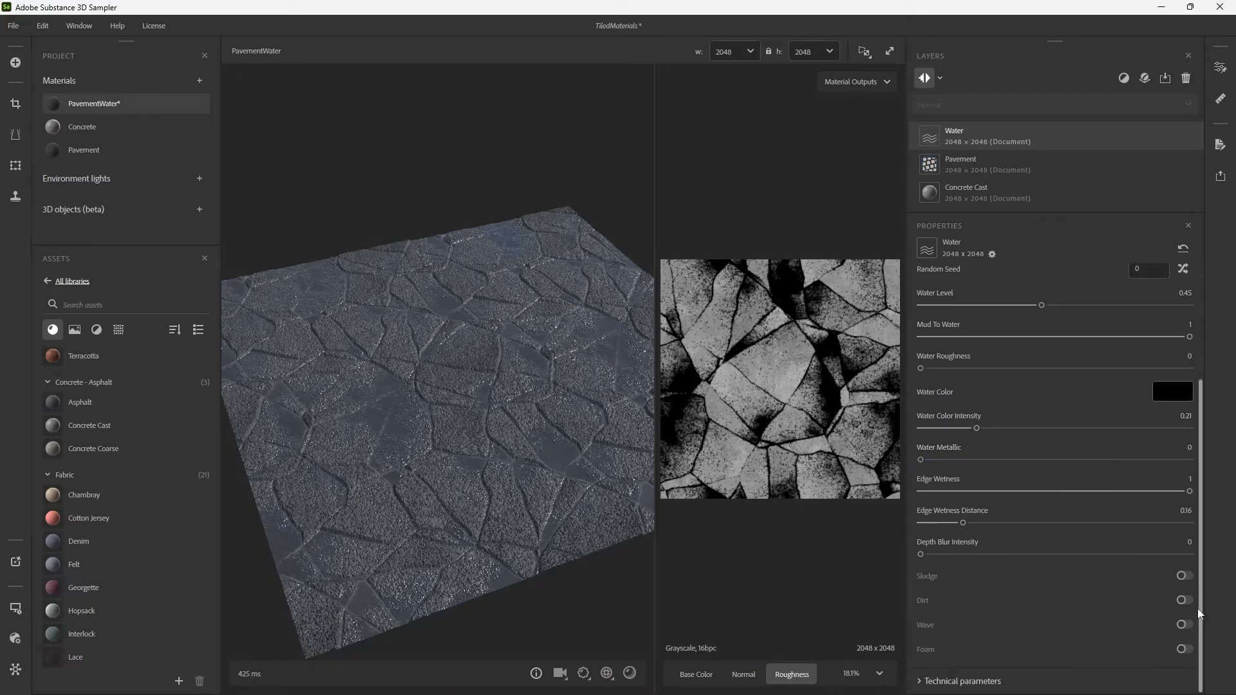
Enable Dirt on the Water layer and raise its Oil Density to 1.
{"action": "left_click", "coordinate": [1181, 604]}
{"action": "scroll", "coordinate": [928, 611], "scroll_direction": "down", "scroll_amount": 3}
{"action": "left_click_drag", "start_coordinate": [926, 620], "coordinate": [1191, 620]}
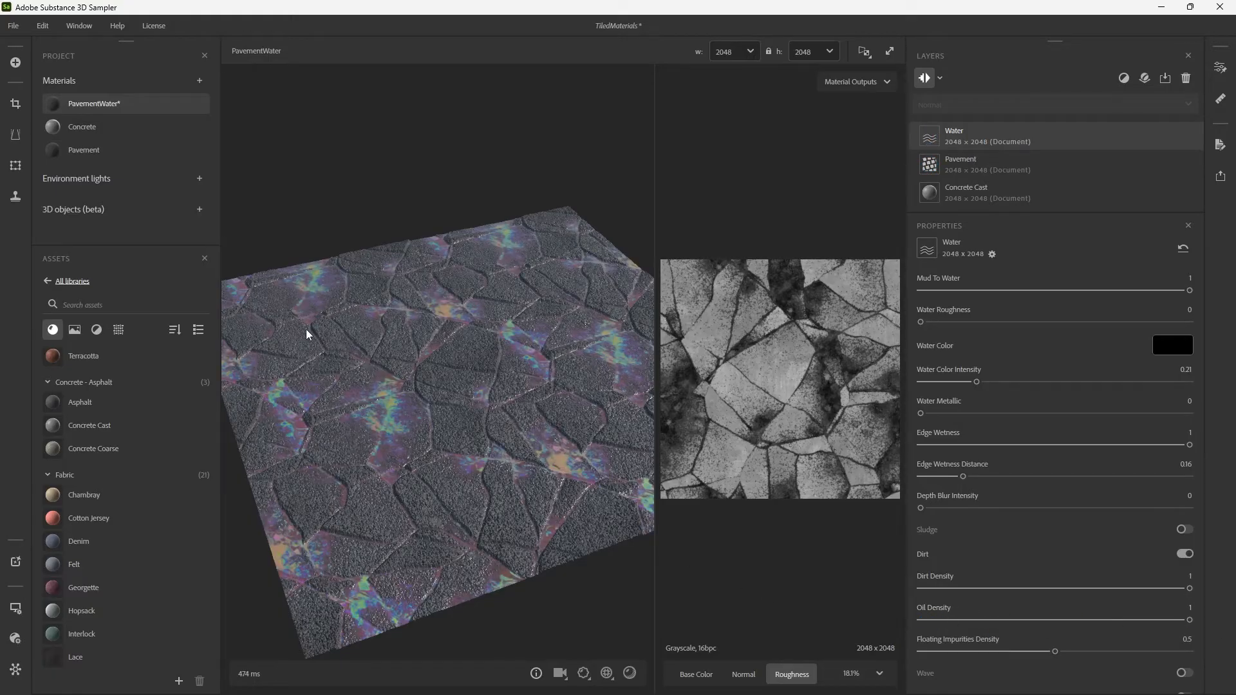
Examine the PavementWater surface from several angles to judge its oil stains and water reflections.
{"action": "left_click_drag", "start_coordinate": [463, 307], "coordinate": [508, 388]}
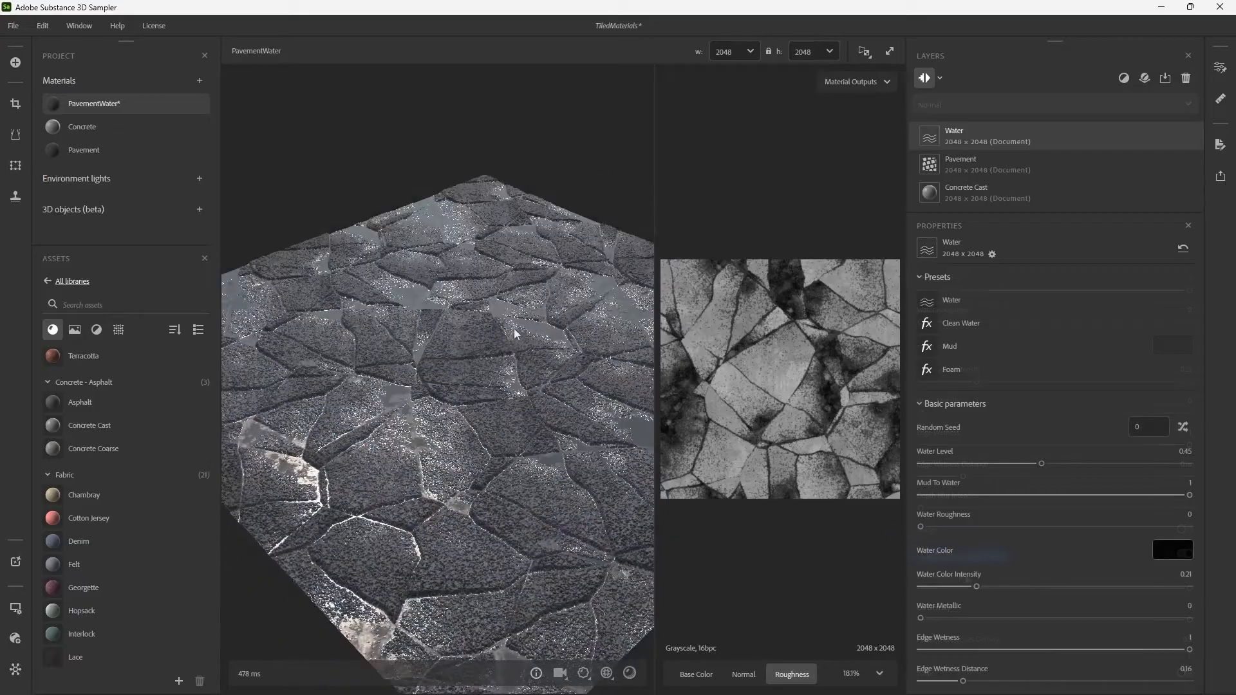
{"action": "scroll", "coordinate": [521, 331], "scroll_direction": "down", "scroll_amount": 2}
{"action": "right_click_drag", "start_coordinate": [540, 329], "coordinate": [583, 348], "text": "shift"}
{"action": "left_click_drag", "start_coordinate": [584, 346], "coordinate": [557, 330]}
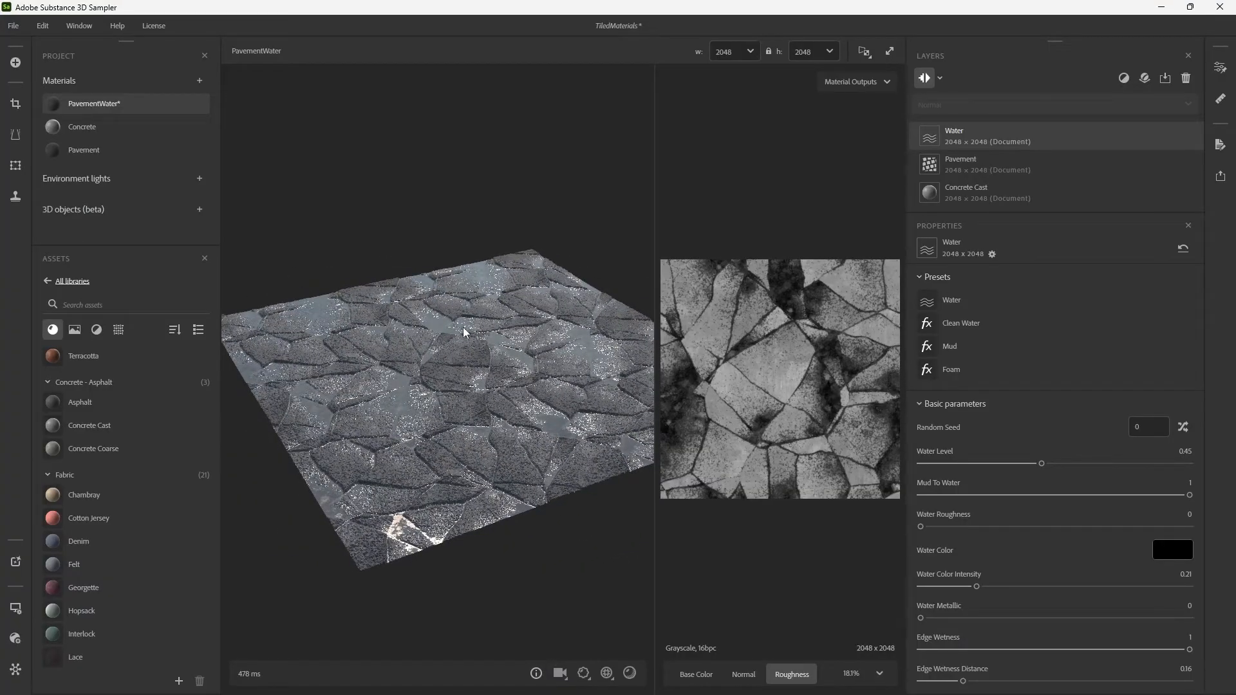
{"action": "left_click_drag", "start_coordinate": [466, 332], "coordinate": [501, 372]}
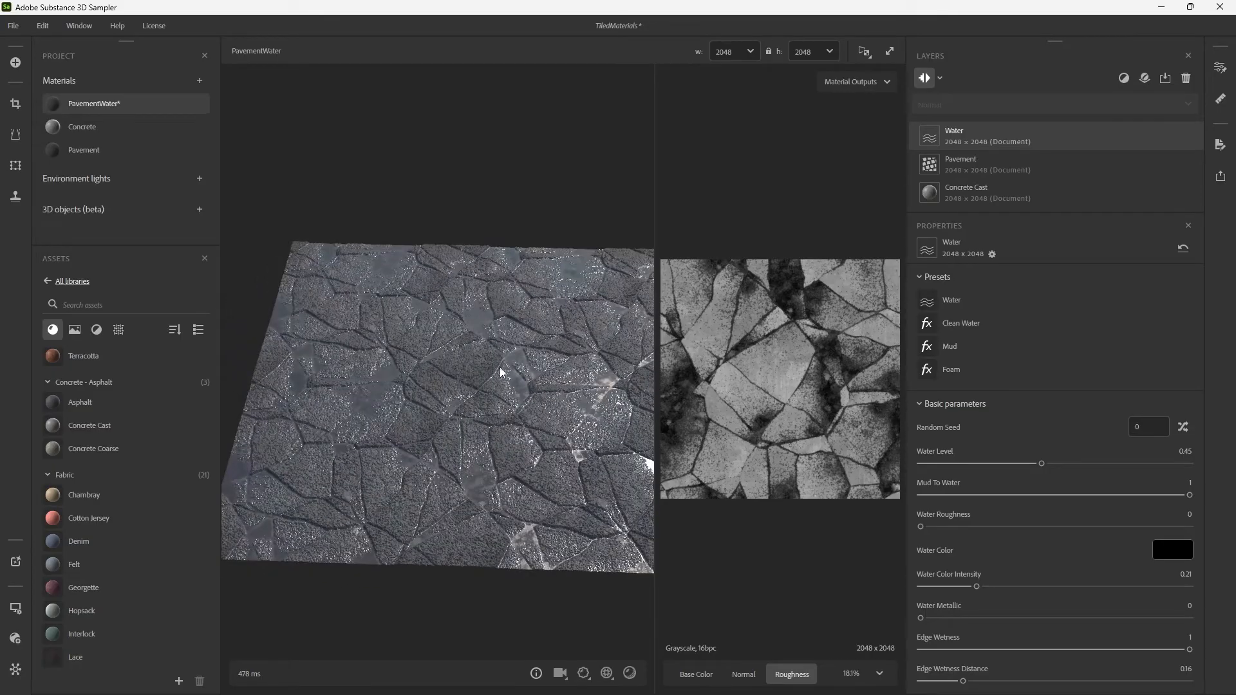
{"action": "left_click_drag", "start_coordinate": [573, 392], "coordinate": [511, 389]}
Test the preview plane's Texture tiling at 20, then return it to 2.
{"action": "left_click", "coordinate": [583, 674]}
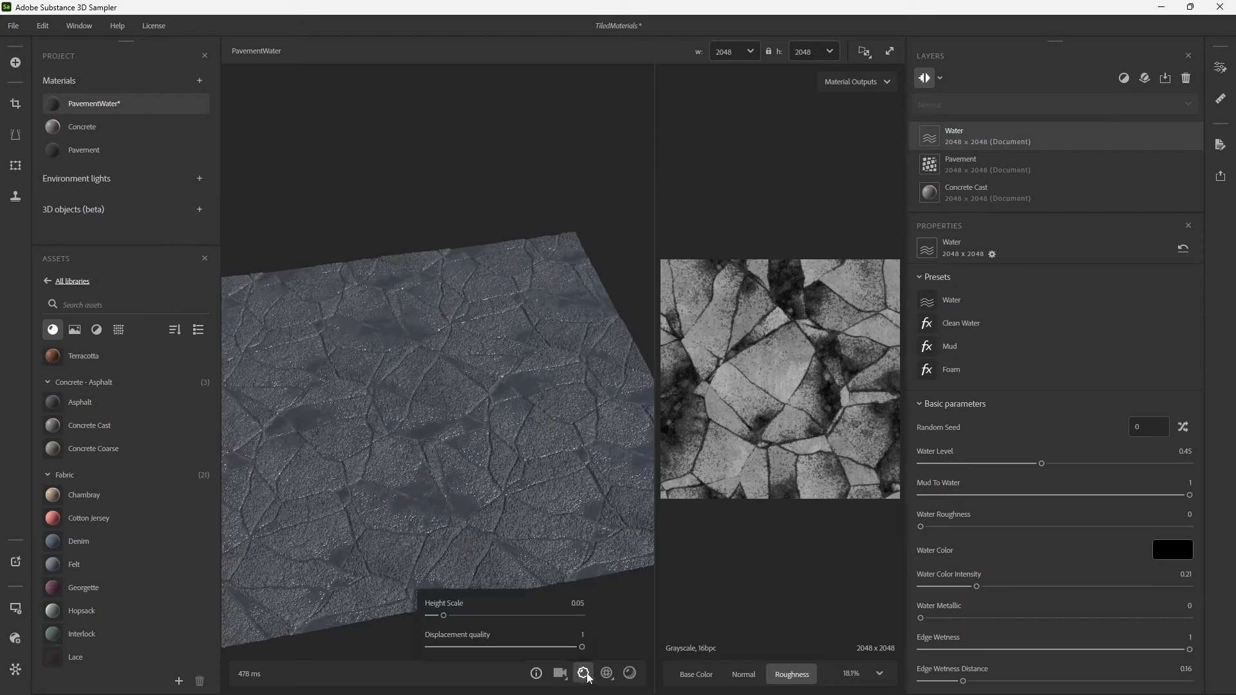
{"action": "left_click", "coordinate": [607, 673]}
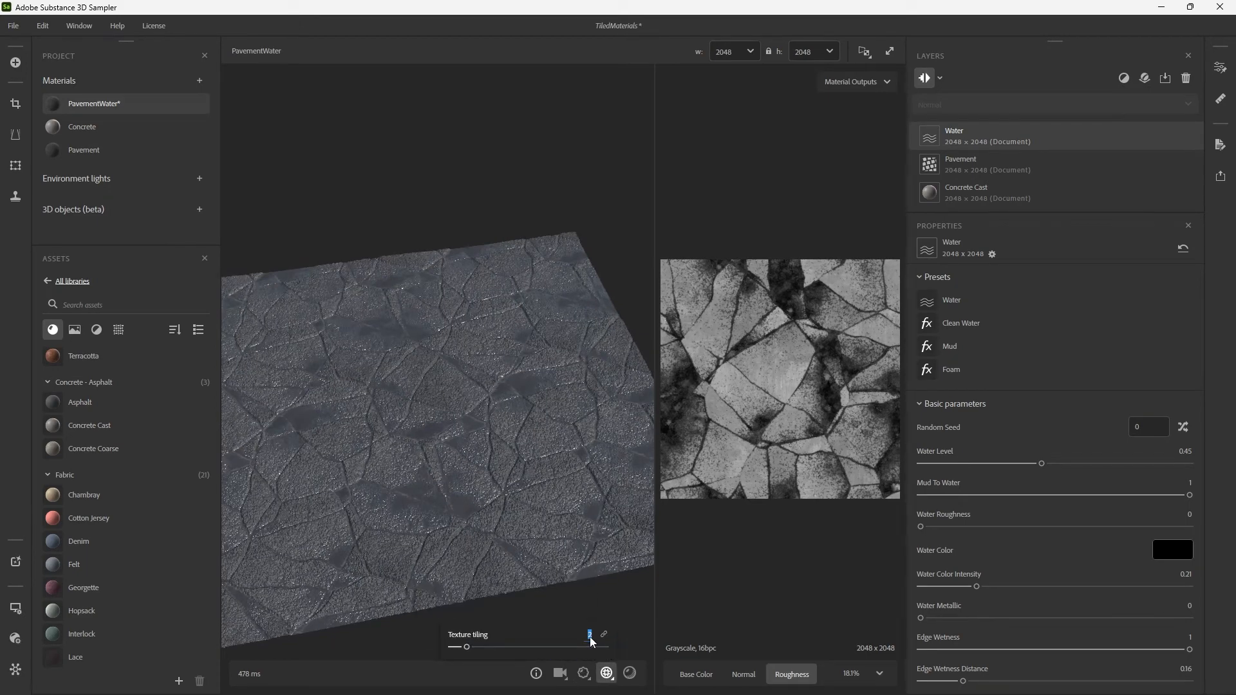
{"action": "type", "text": "0"}
{"action": "key", "text": "Return"}
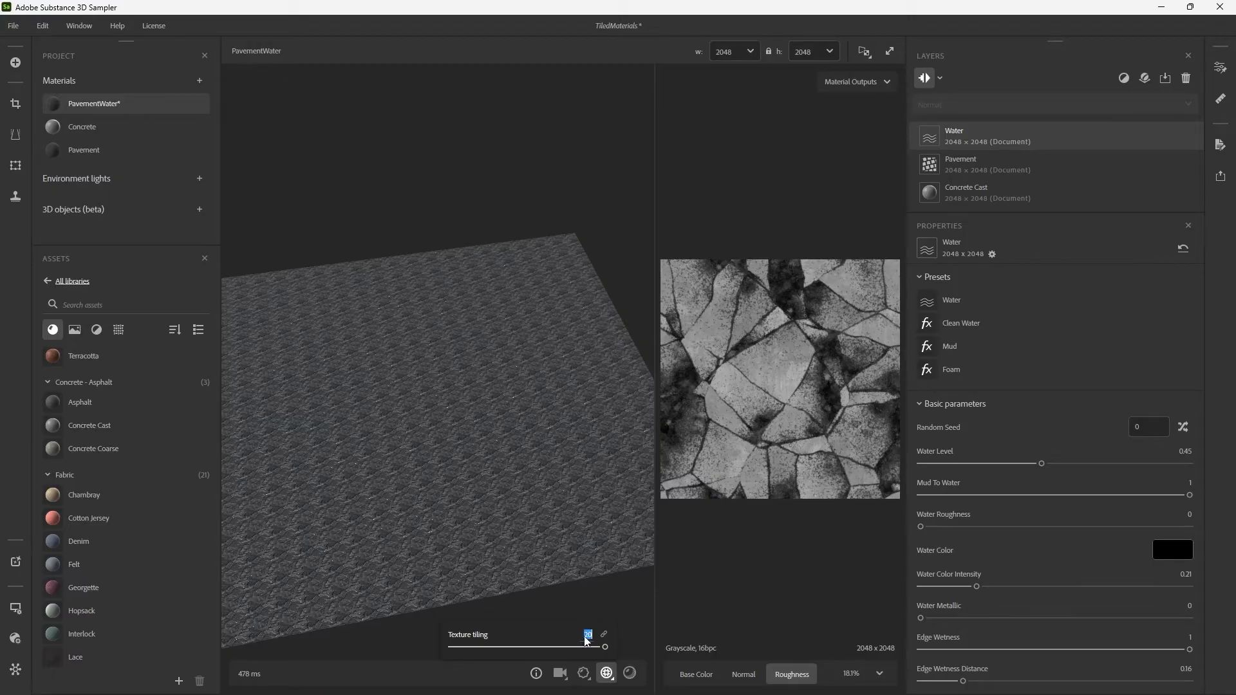
{"action": "key", "text": "Return"}
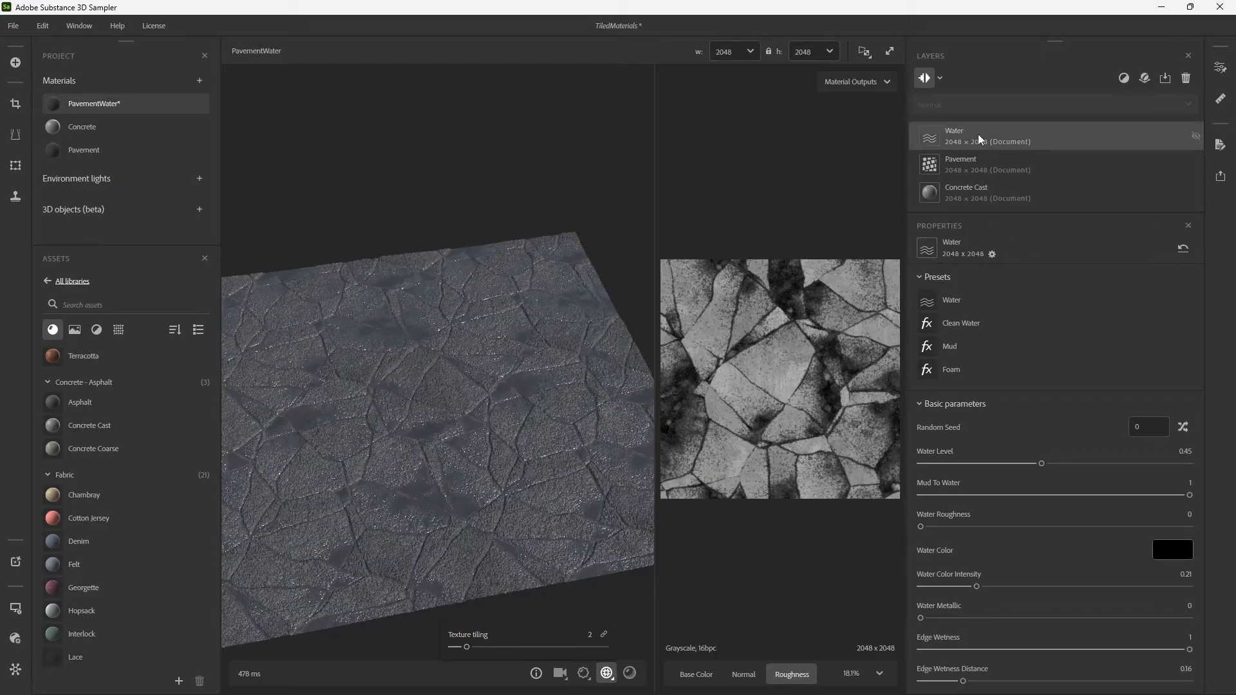
Search the layer filters for "snow", "smu", "dir" and "crack", and close the list without adding any.
{"action": "left_click", "coordinate": [1123, 78]}
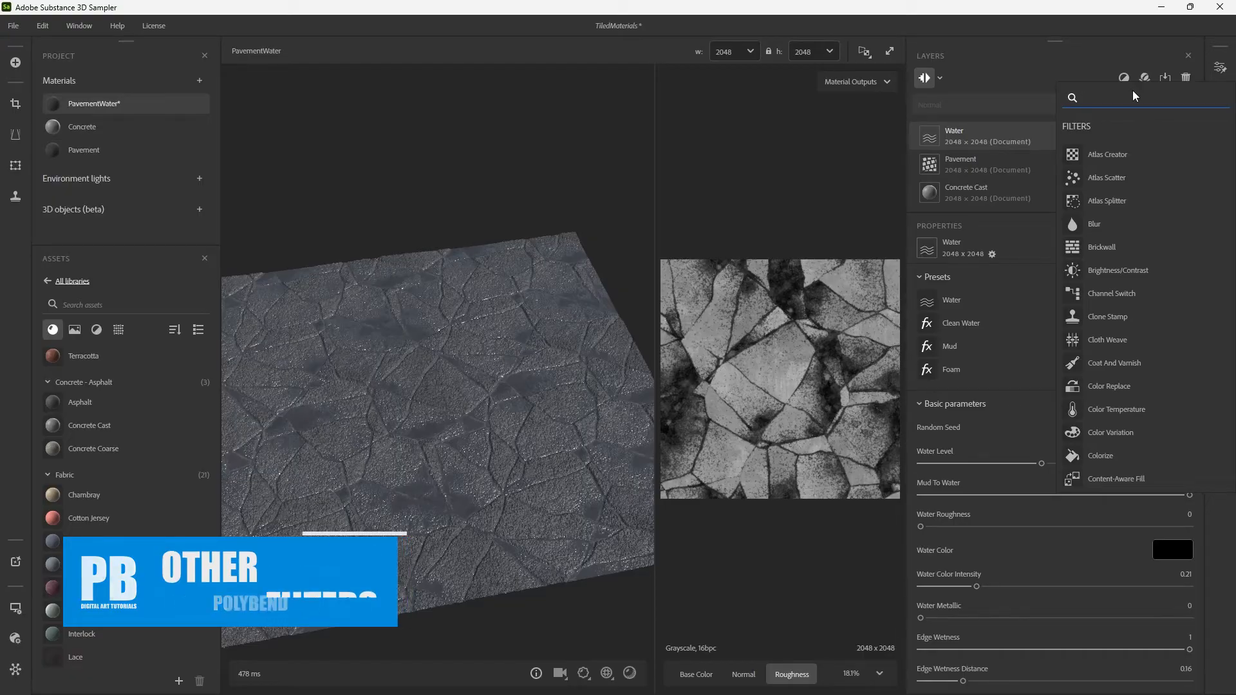
{"action": "type", "text": "snow"}
{"action": "key", "text": "BackSpace"}
{"action": "key", "text": "BackSpace"}
{"action": "key", "text": "BackSpace"}
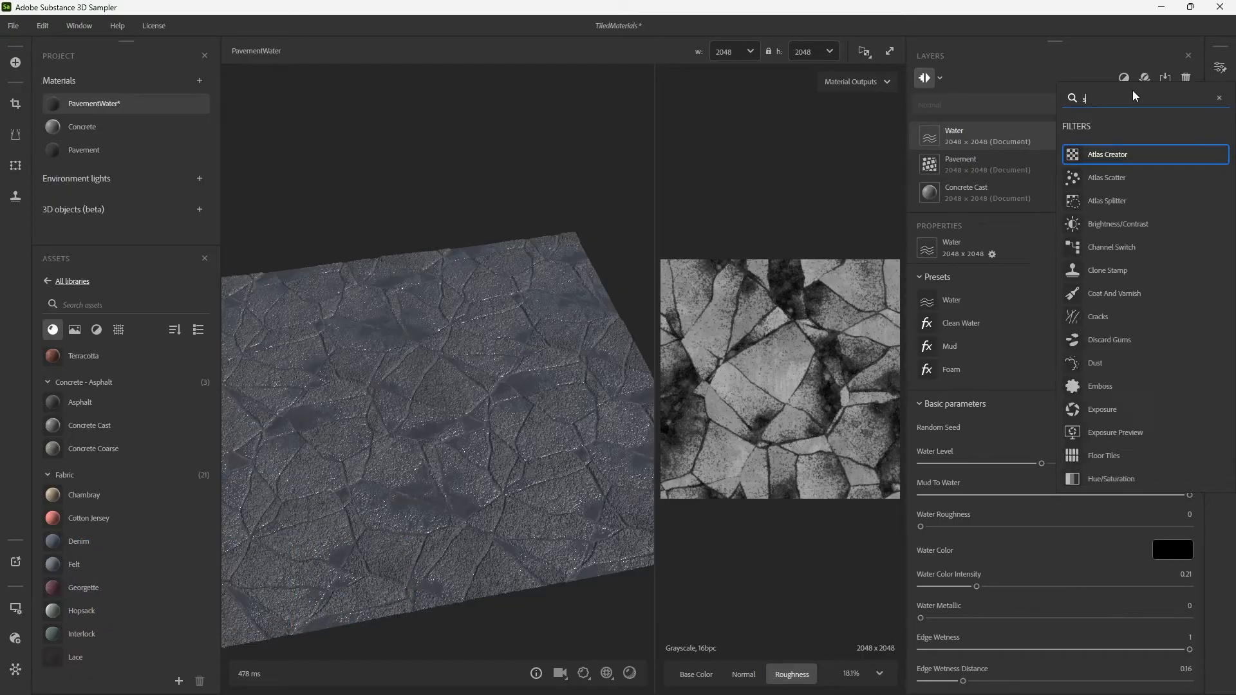
{"action": "type", "text": "sm"}
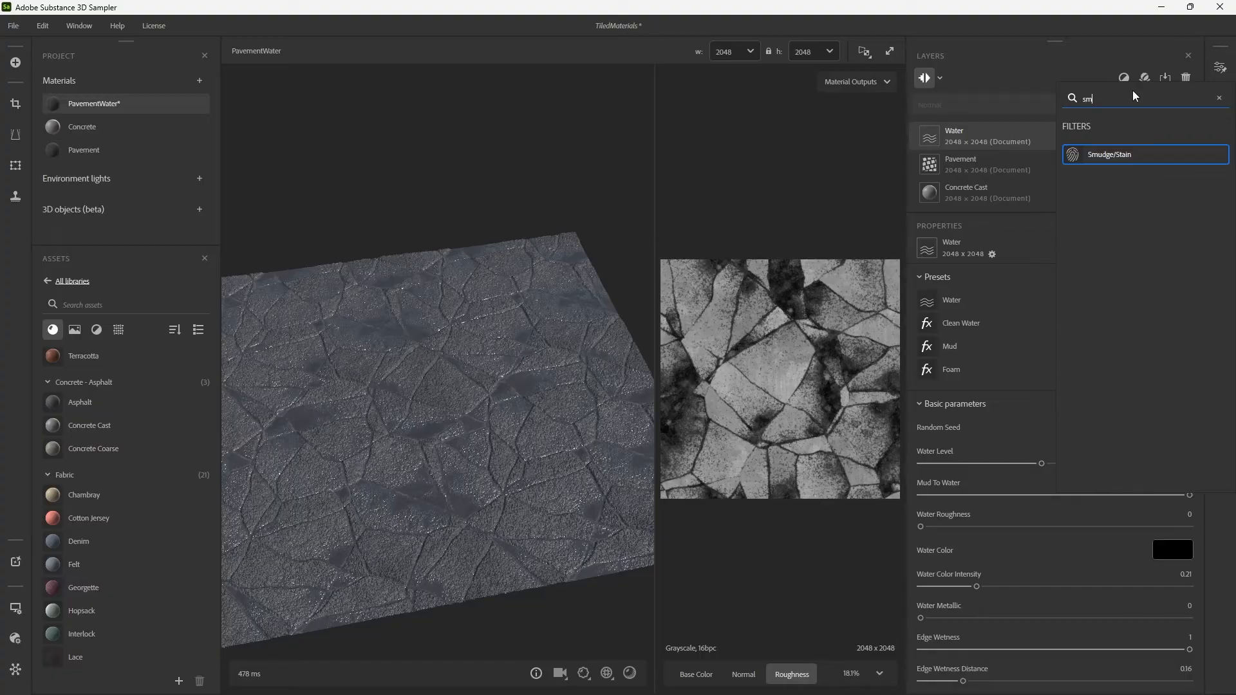
{"action": "type", "text": "u"}
{"action": "key", "text": "BackSpace"}
{"action": "key", "text": "BackSpace"}
{"action": "key", "text": "BackSpace"}
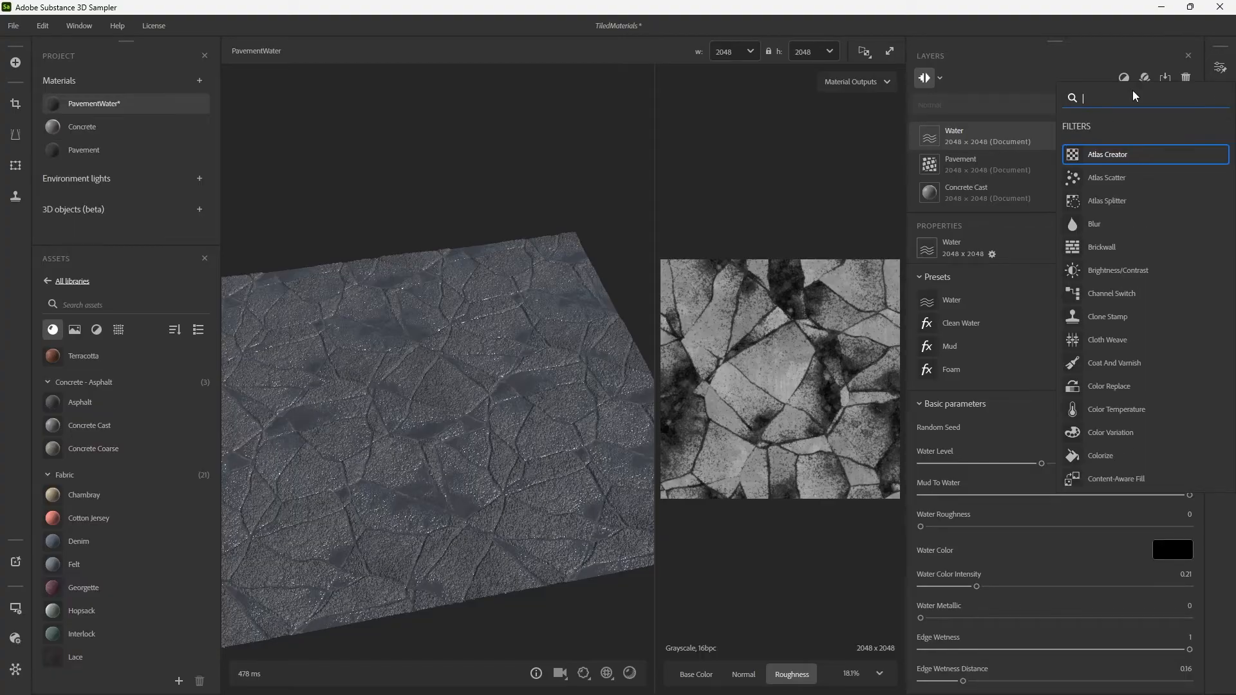
{"action": "type", "text": "crack"}
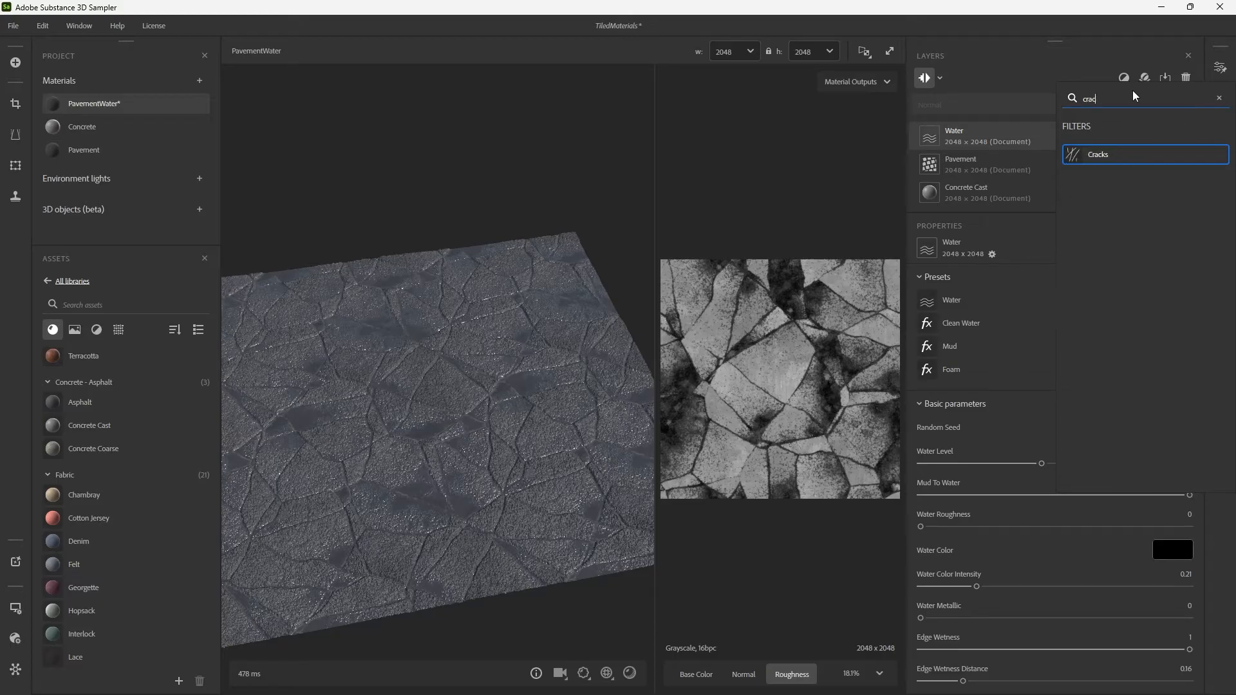
{"action": "key", "text": "BackSpace"}
{"action": "key", "text": "BackSpace"}
{"action": "key", "text": "BackSpace"}
{"action": "key", "text": "BackSpace"}
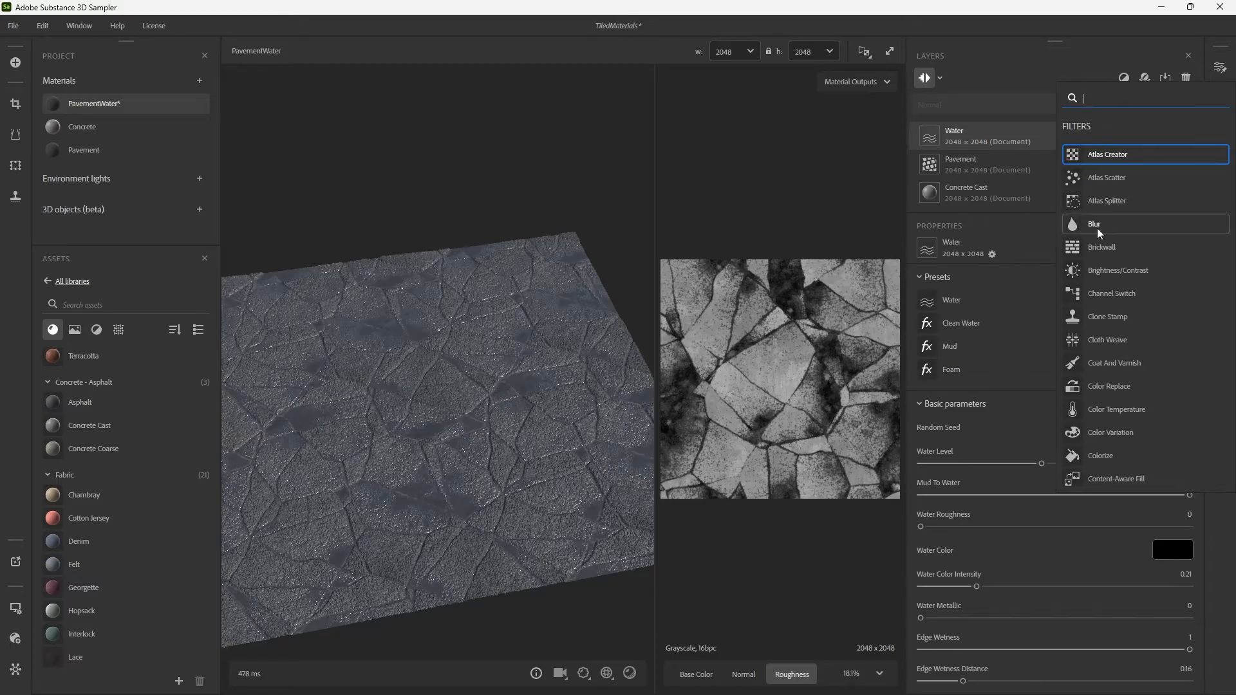
{"action": "left_click", "coordinate": [1075, 70]}
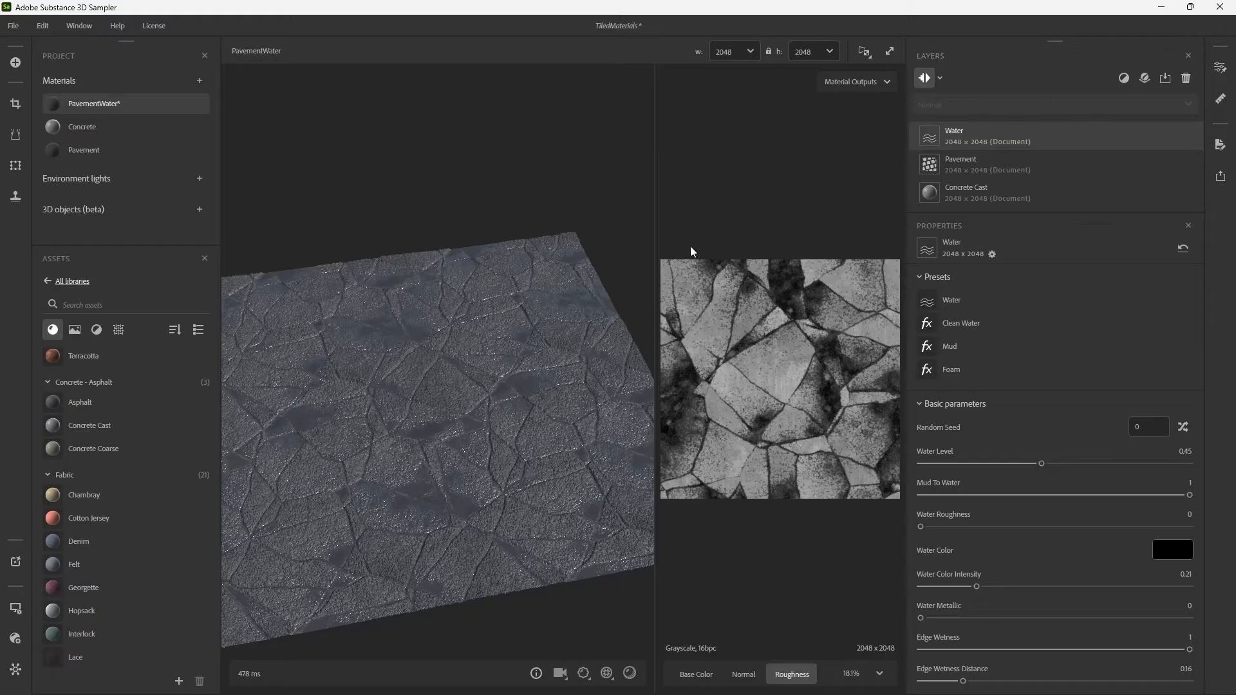
Save the project, then add a new material named BrickWall and save it as well.
{"action": "mouse_move", "coordinate": [129, 111]}
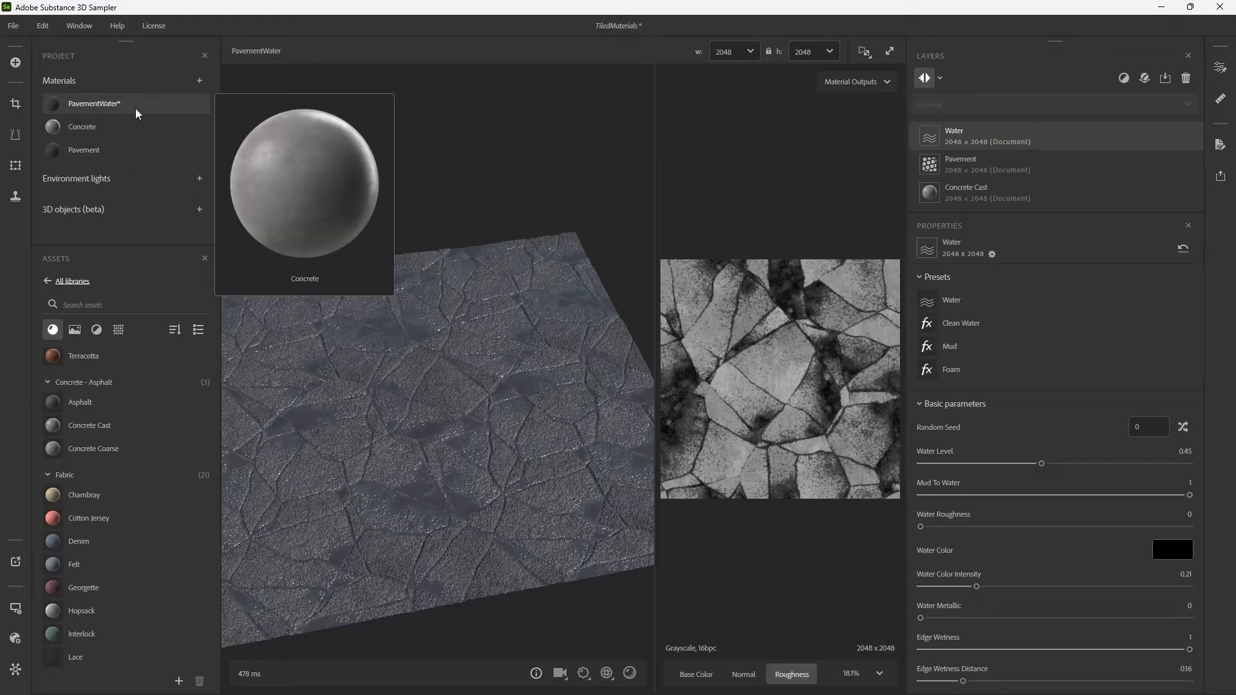
{"action": "key", "text": "ctrl+s"}
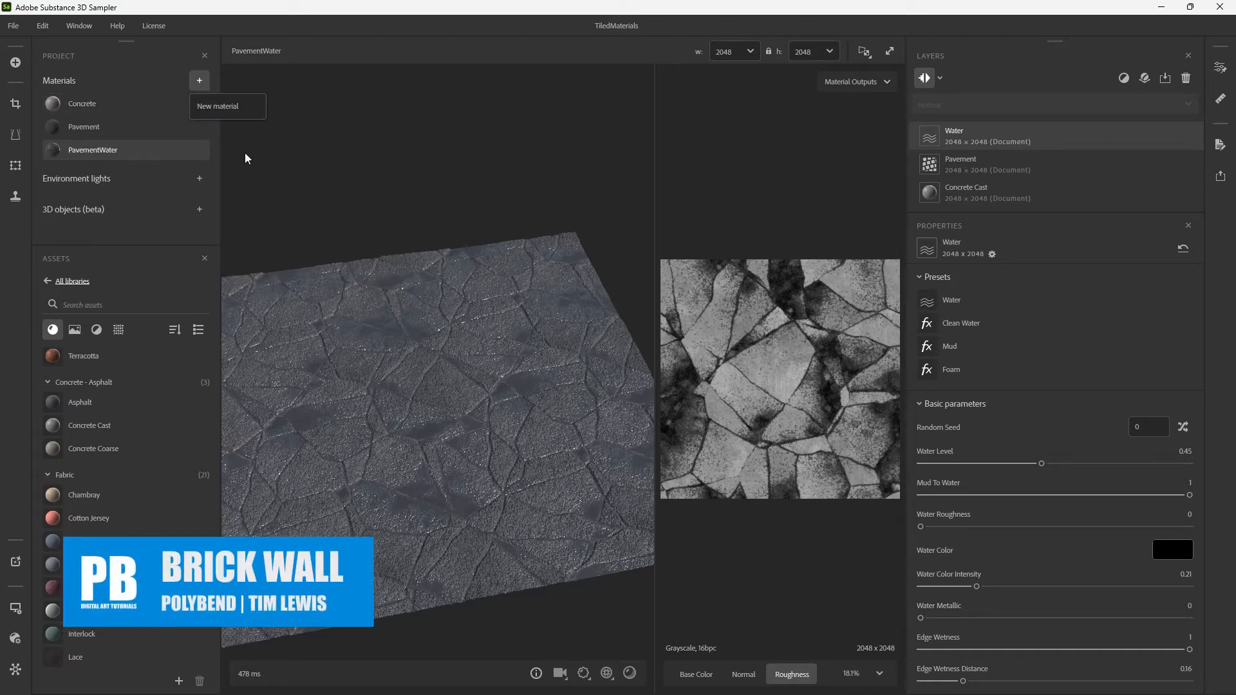
{"action": "left_click", "coordinate": [241, 108]}
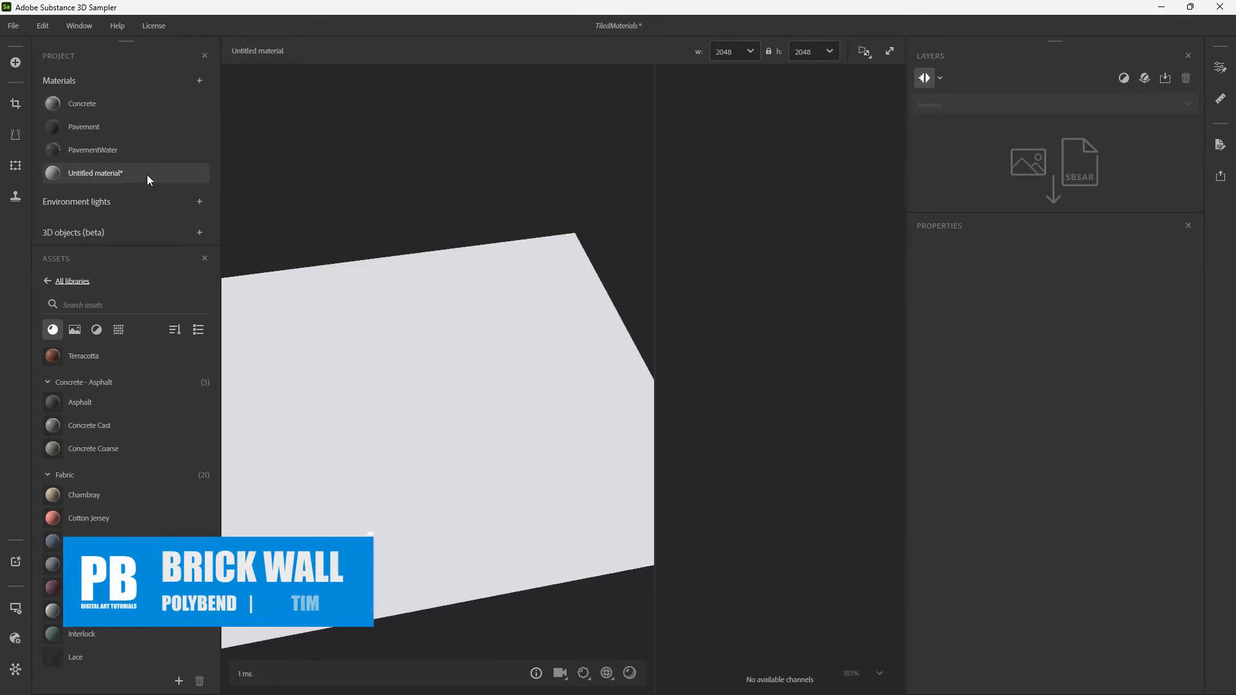
{"action": "double_click", "coordinate": [171, 184]}
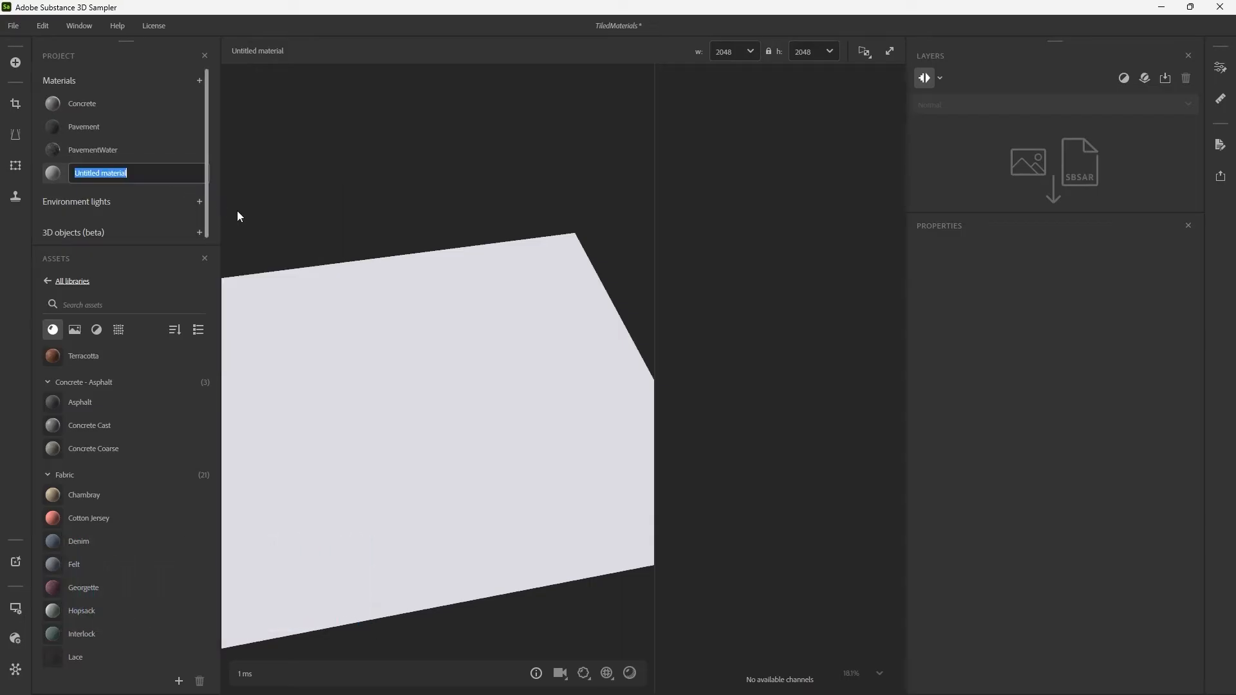
{"action": "type", "text": "BrickWall"}
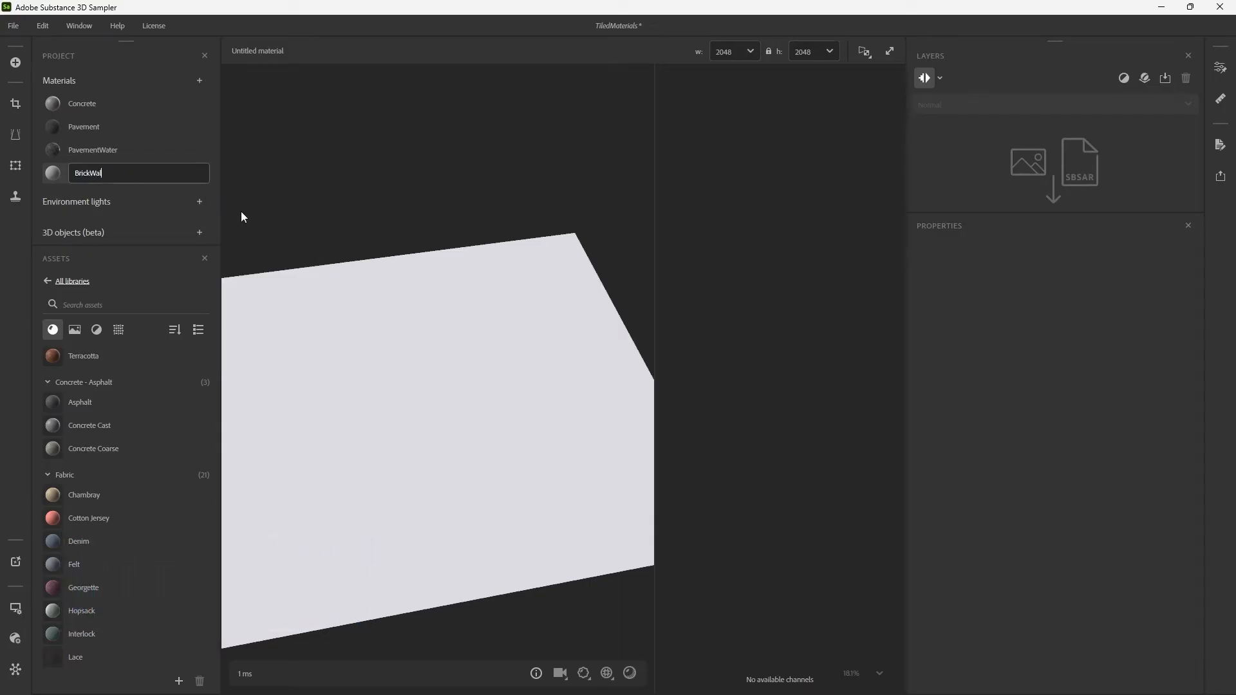
{"action": "key", "text": "Return"}
{"action": "key", "text": "ctrl+s"}
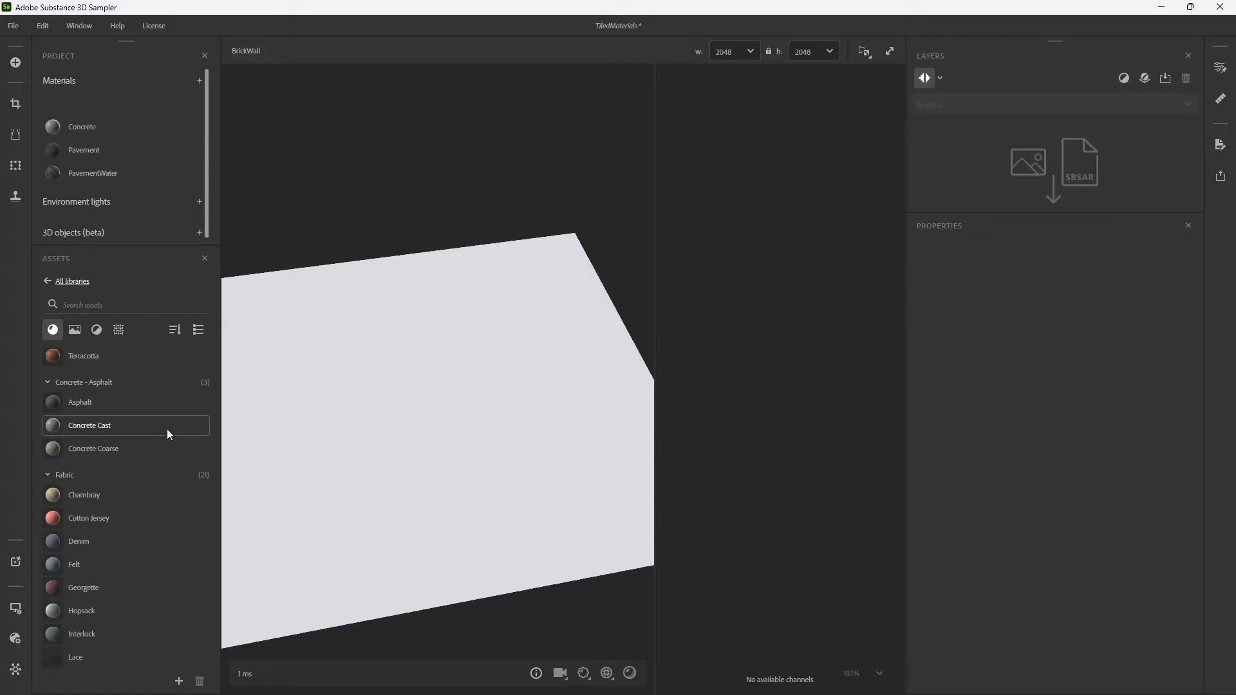
Give BrickWall the Terracotta material as its base layer and add a Brickwall filter above it.
{"action": "scroll", "coordinate": [141, 480], "scroll_direction": "up", "scroll_amount": 1}
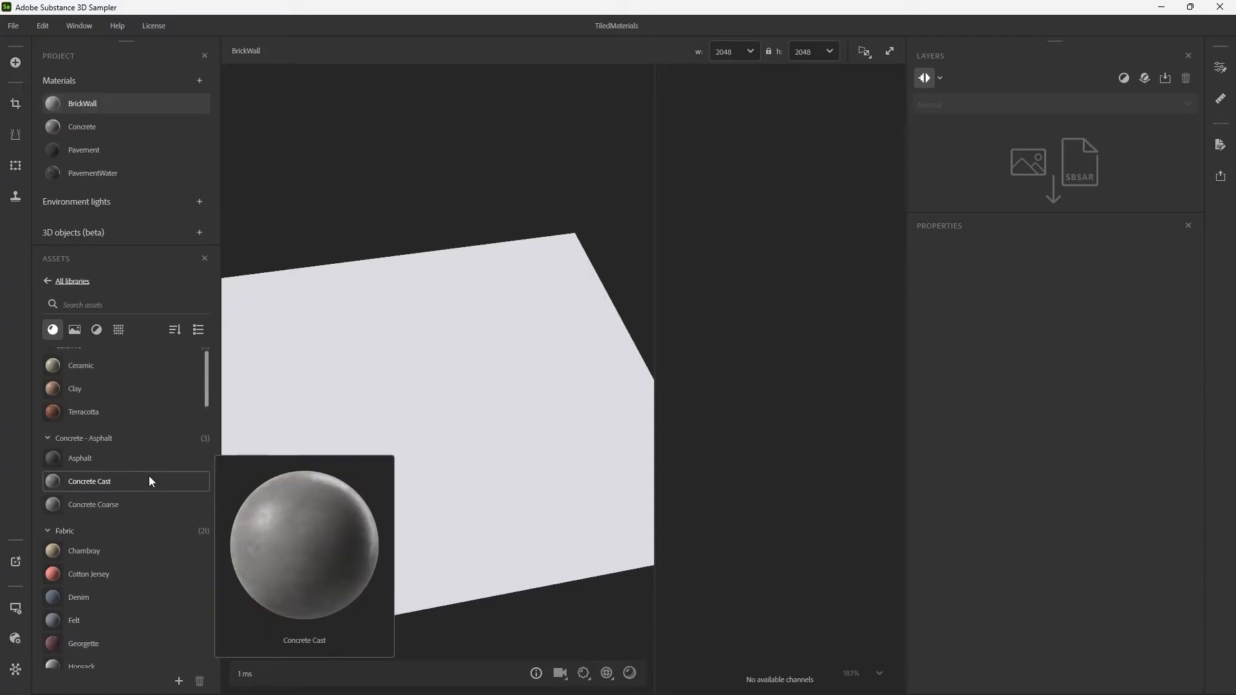
{"action": "scroll", "coordinate": [129, 478], "scroll_direction": "up", "scroll_amount": 2}
{"action": "left_click_drag", "start_coordinate": [84, 429], "coordinate": [1035, 191]}
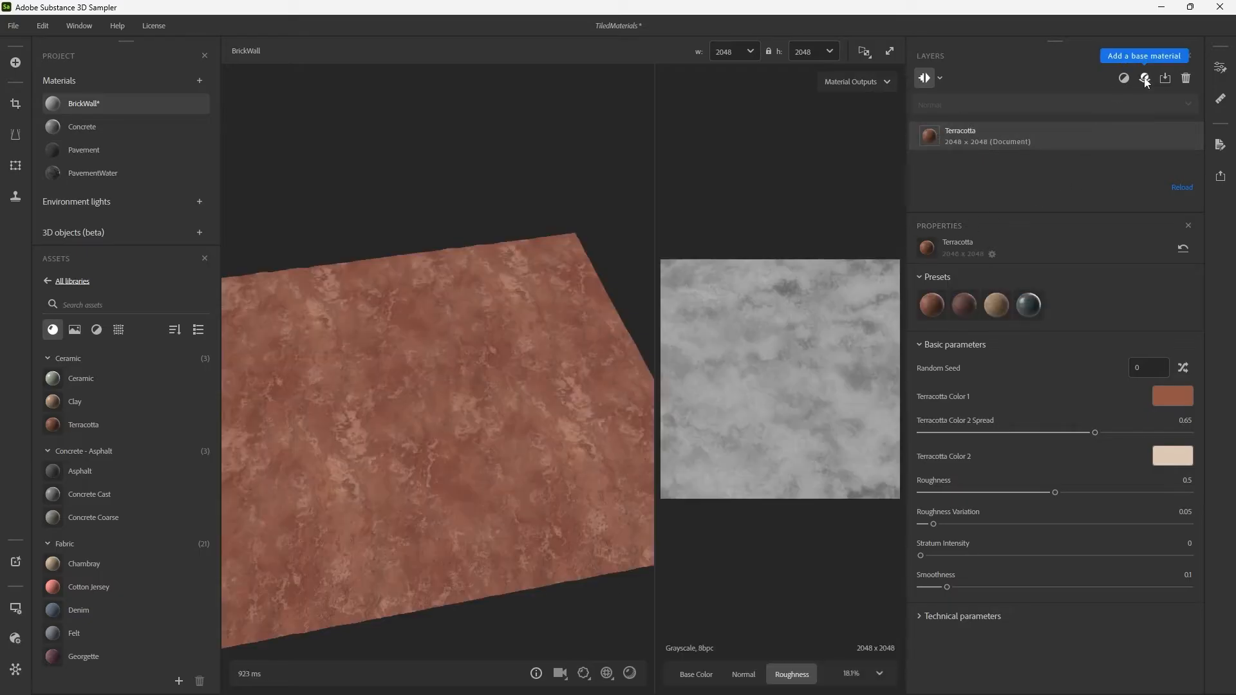
{"action": "left_click", "coordinate": [1124, 79]}
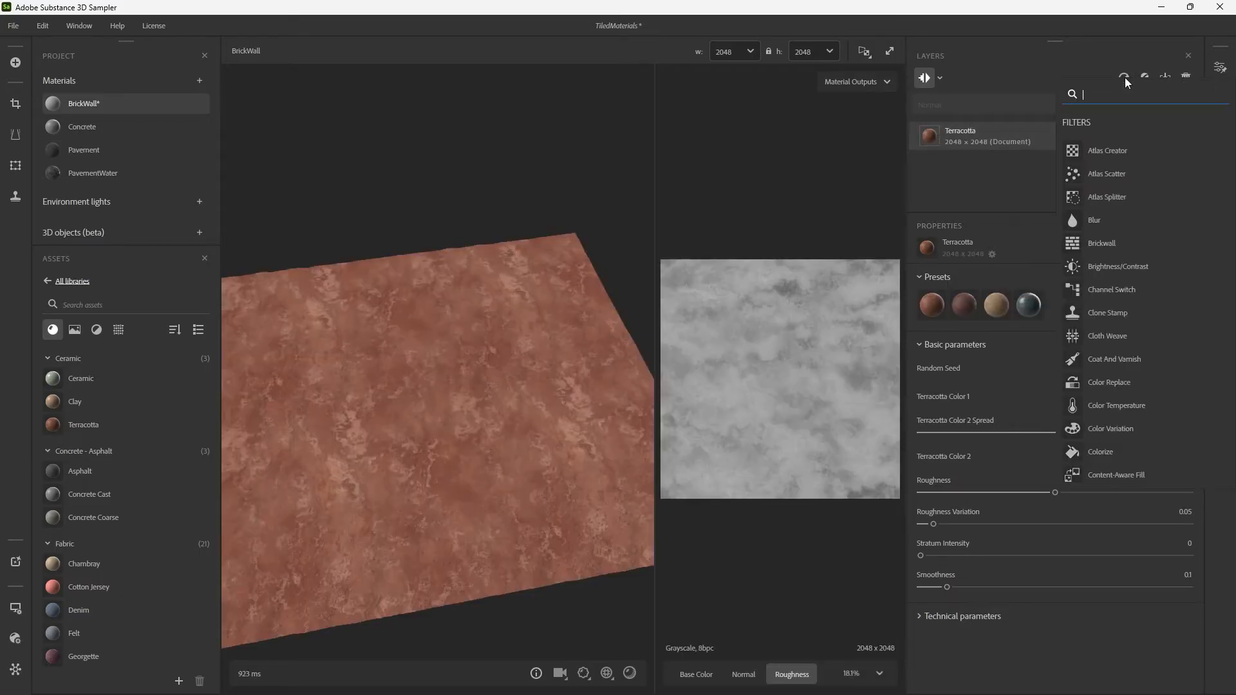
{"action": "type", "text": "brick"}
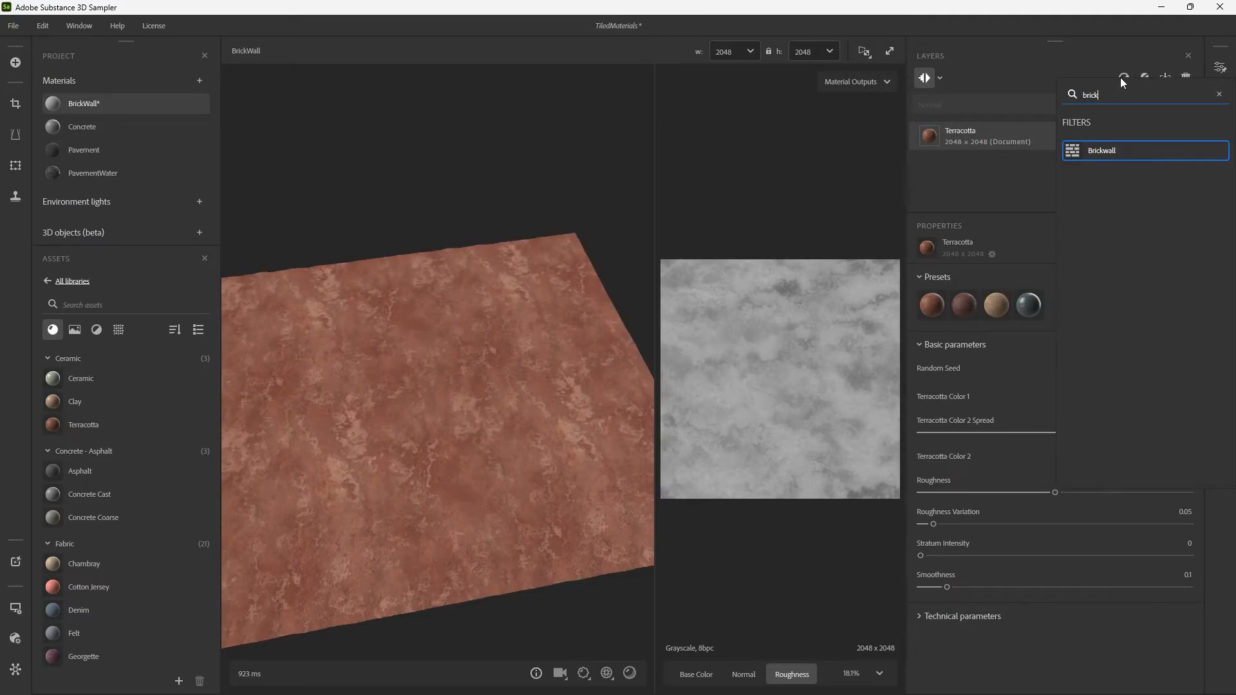
{"action": "key", "text": "Return"}
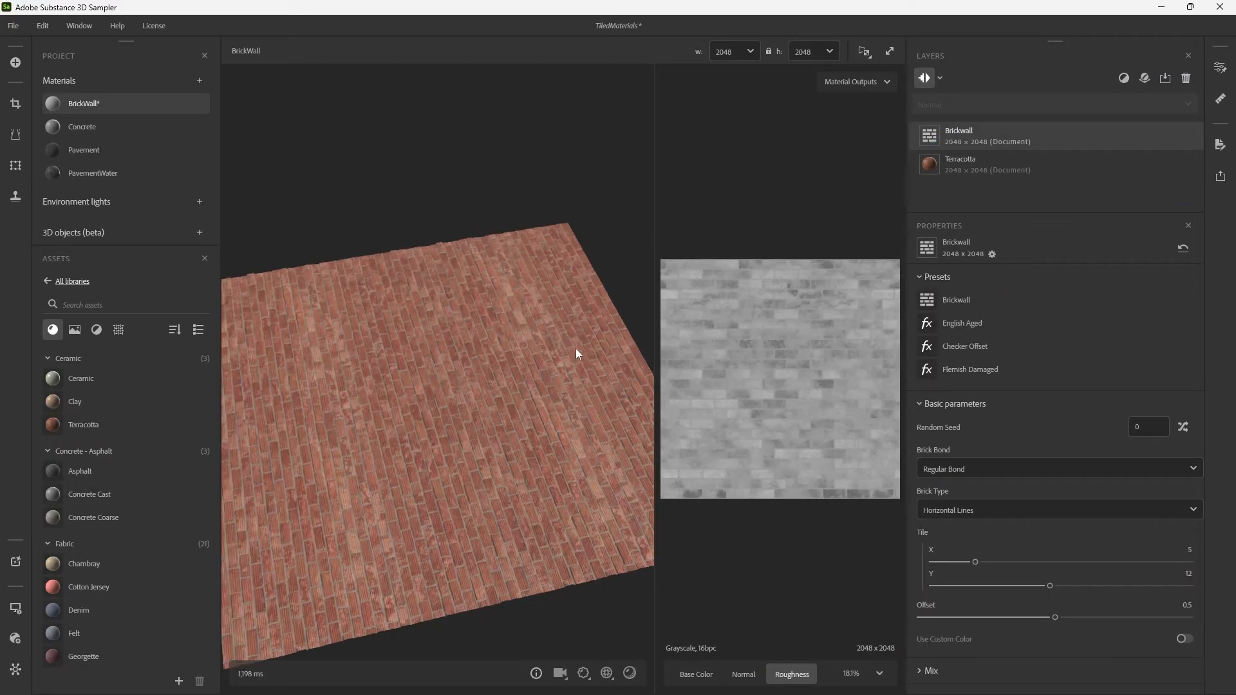
Try the Brickwall filter's Checker Offset and English Aged presets, then return to the default Brickwall preset.
{"action": "left_click_drag", "start_coordinate": [494, 332], "coordinate": [458, 400]}
{"action": "scroll", "coordinate": [516, 358], "scroll_direction": "up", "scroll_amount": 5}
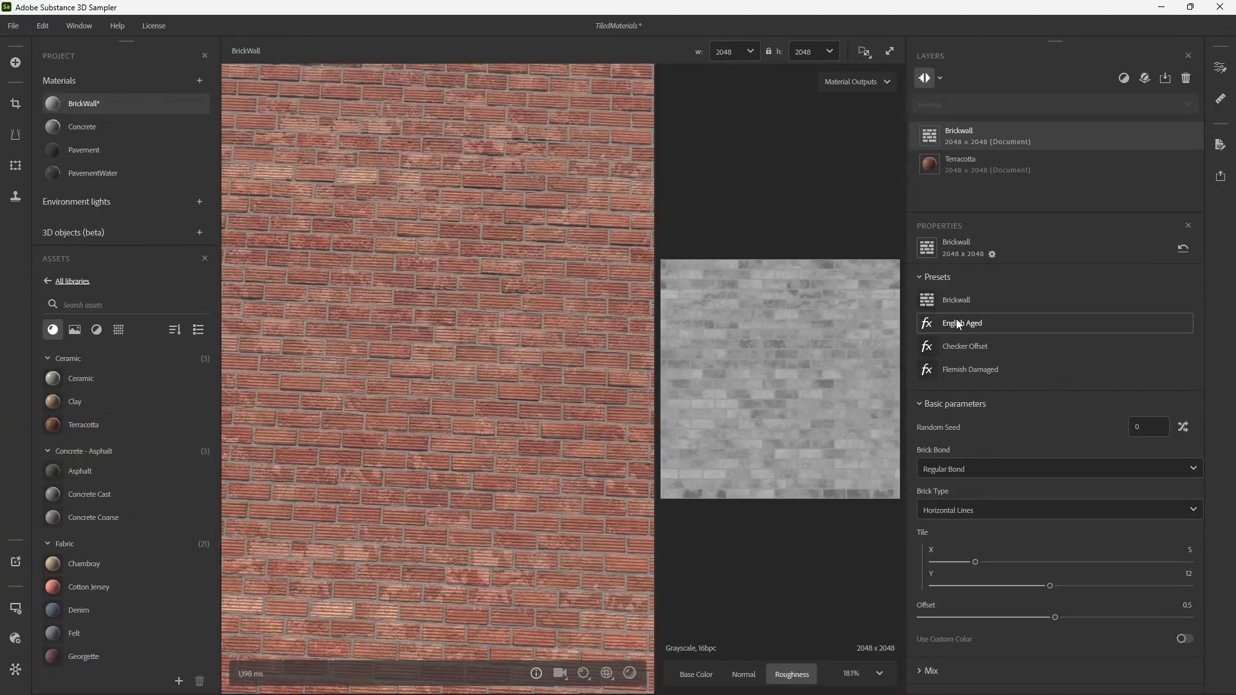
{"action": "left_click", "coordinate": [967, 341]}
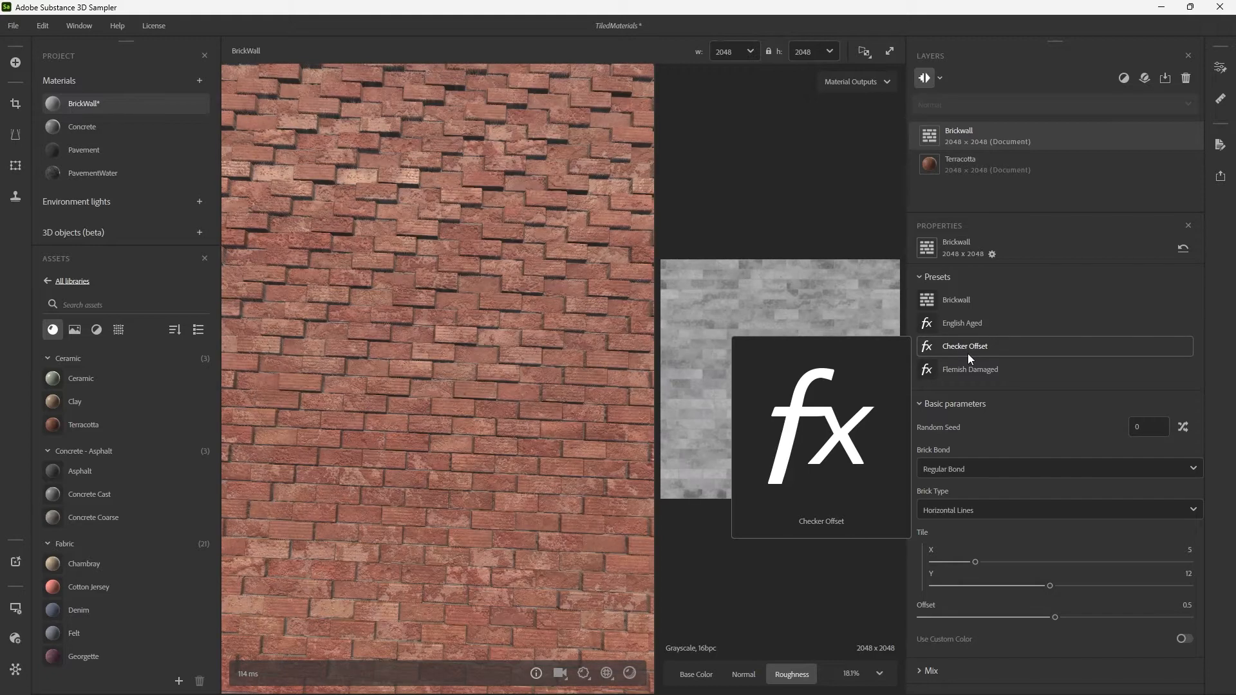
{"action": "left_click", "coordinate": [971, 326]}
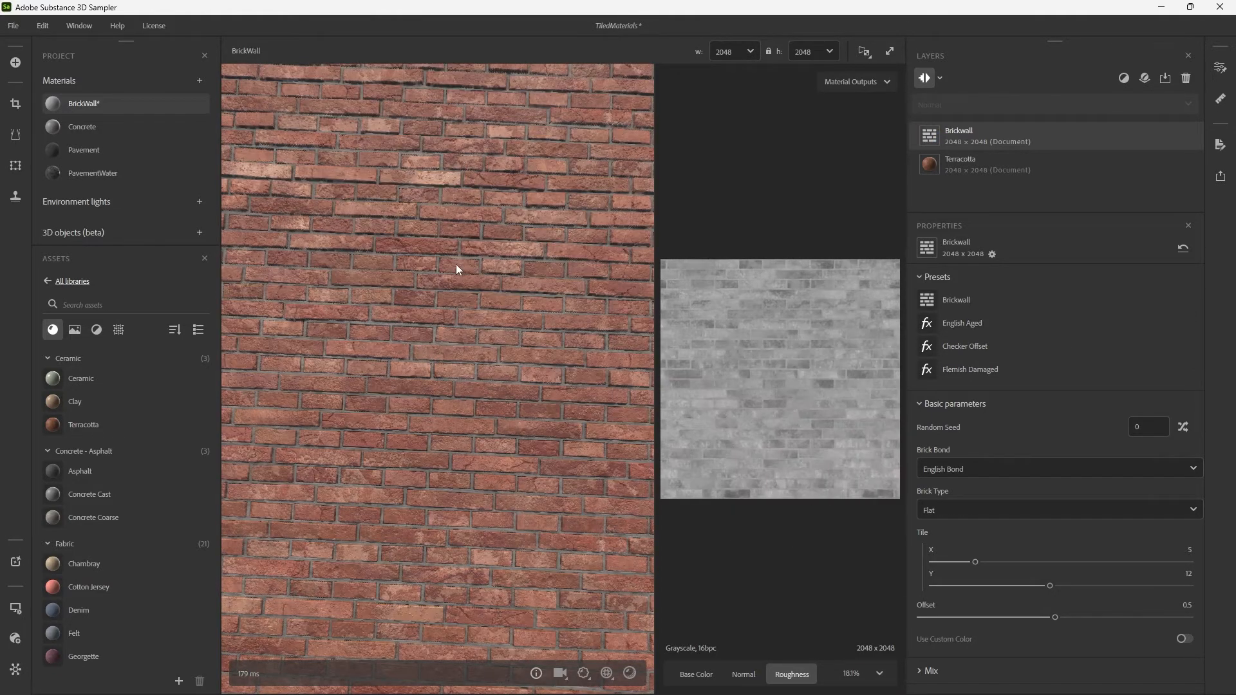
{"action": "left_click_drag", "start_coordinate": [457, 269], "coordinate": [476, 278]}
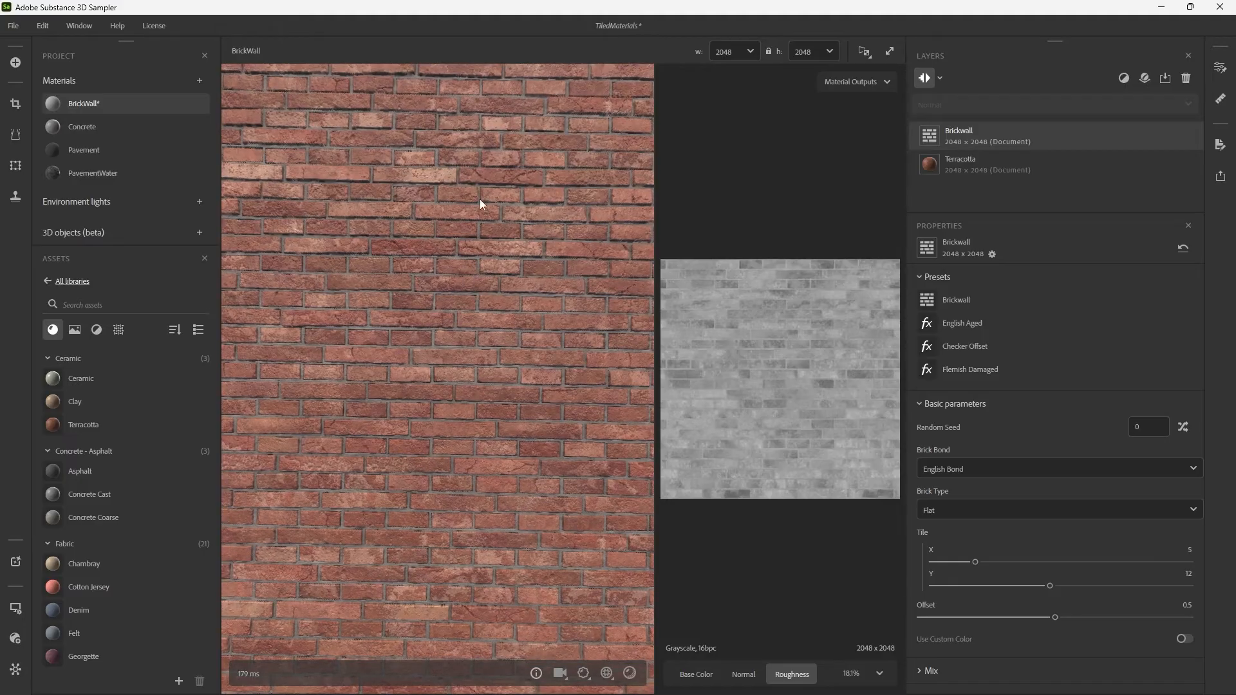
{"action": "left_click", "coordinate": [944, 301]}
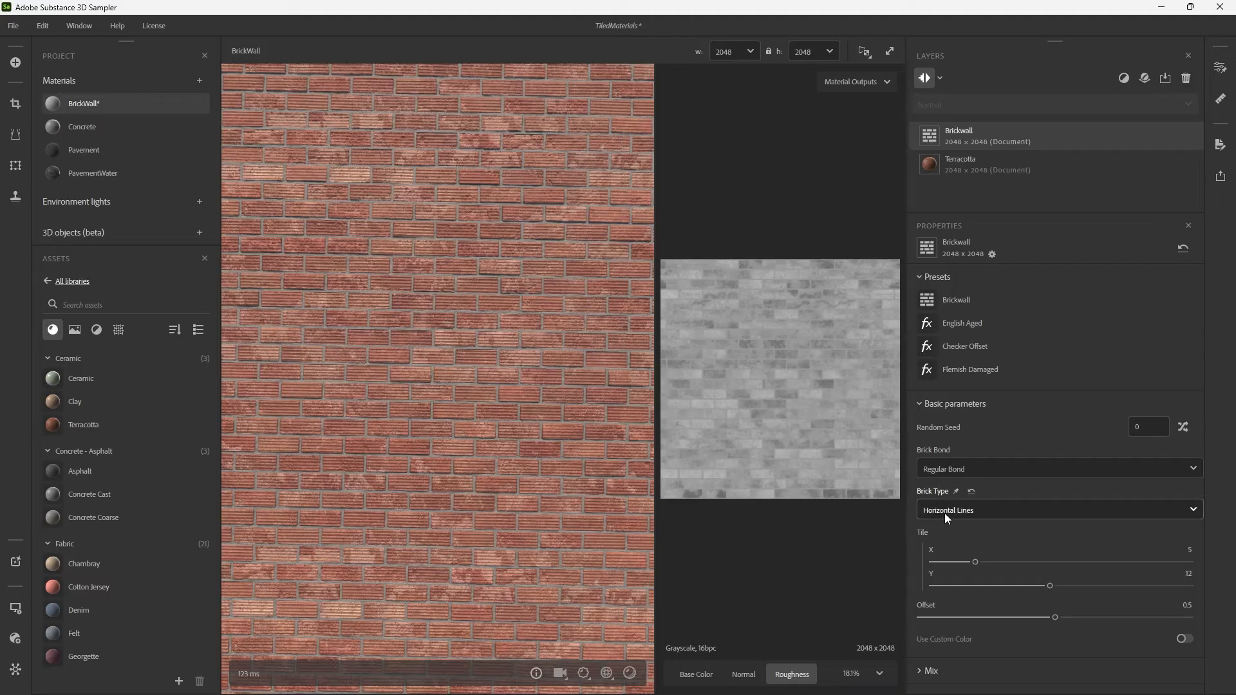
Try Flemish Bond as the Brick Bond, return it to Regular Bond, and set the Brick Type to Flat.
{"action": "left_click", "coordinate": [941, 469]}
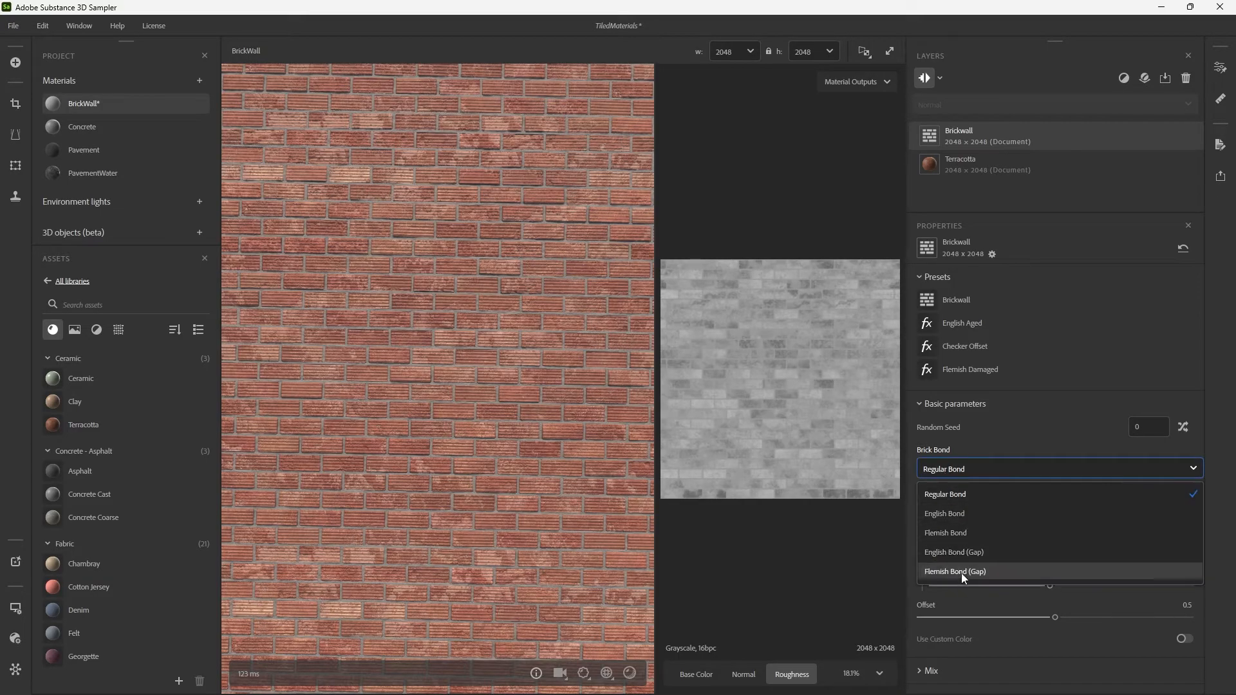
{"action": "left_click", "coordinate": [970, 539]}
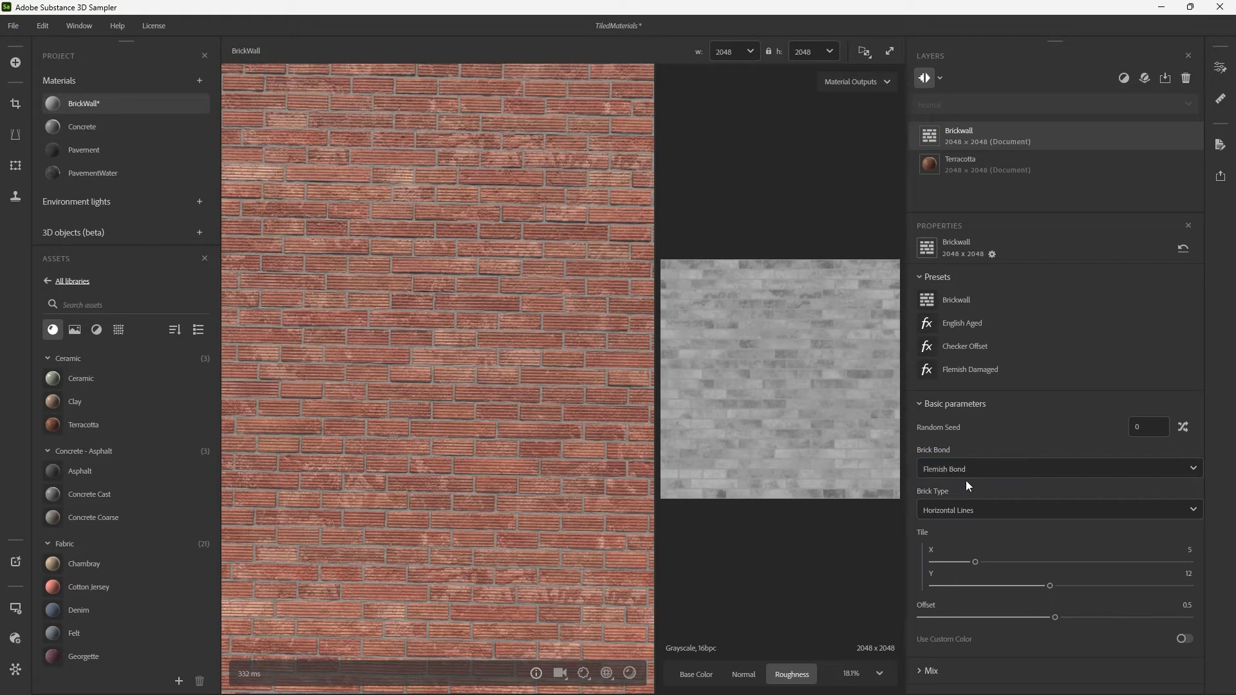
{"action": "left_click", "coordinate": [966, 474]}
{"action": "left_click", "coordinate": [971, 512]}
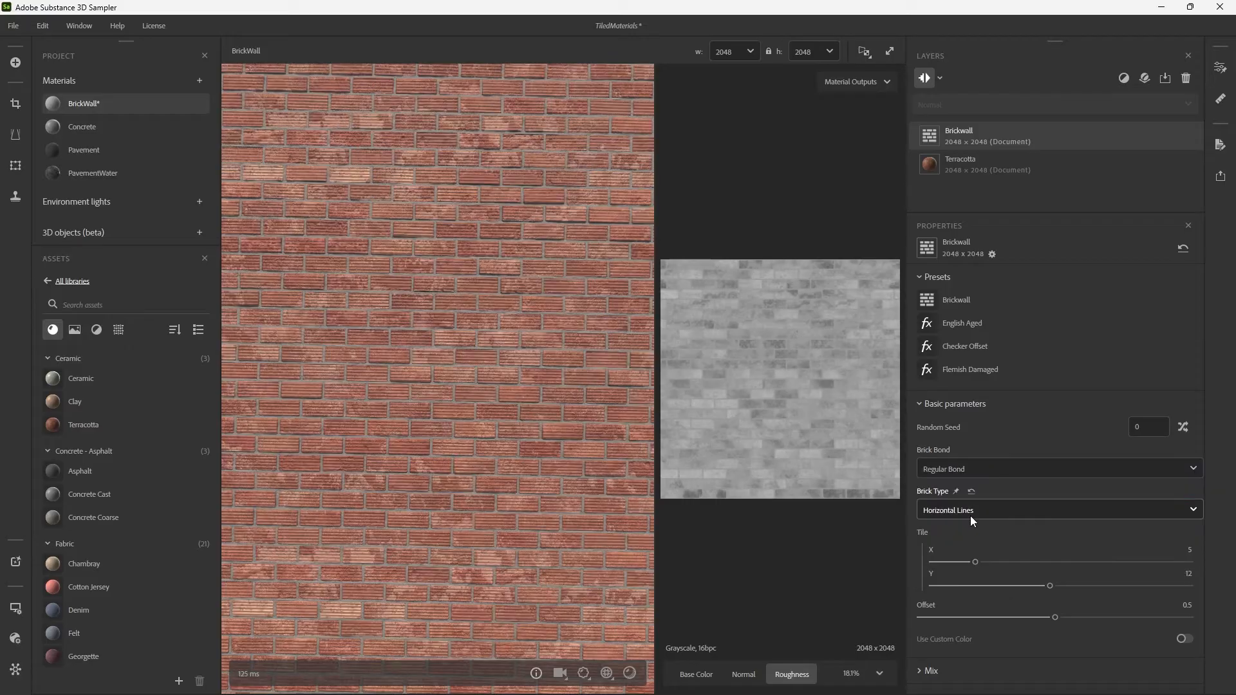
{"action": "left_click", "coordinate": [973, 515]}
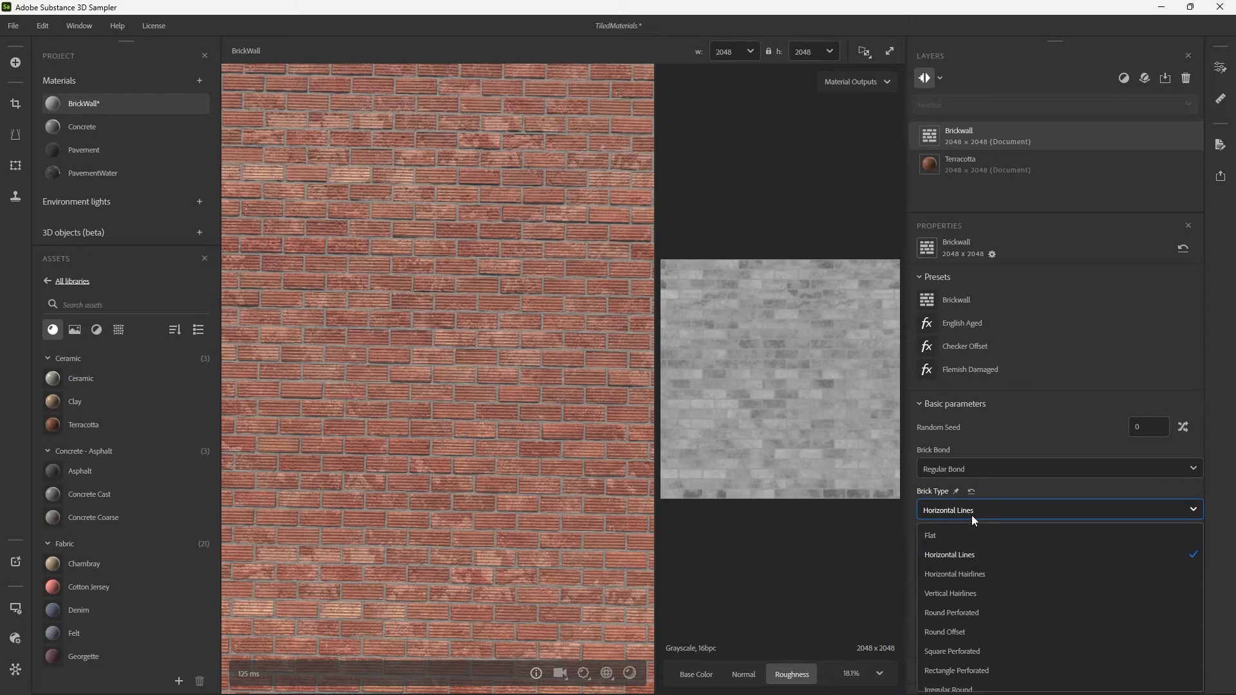
{"action": "left_click", "coordinate": [963, 537]}
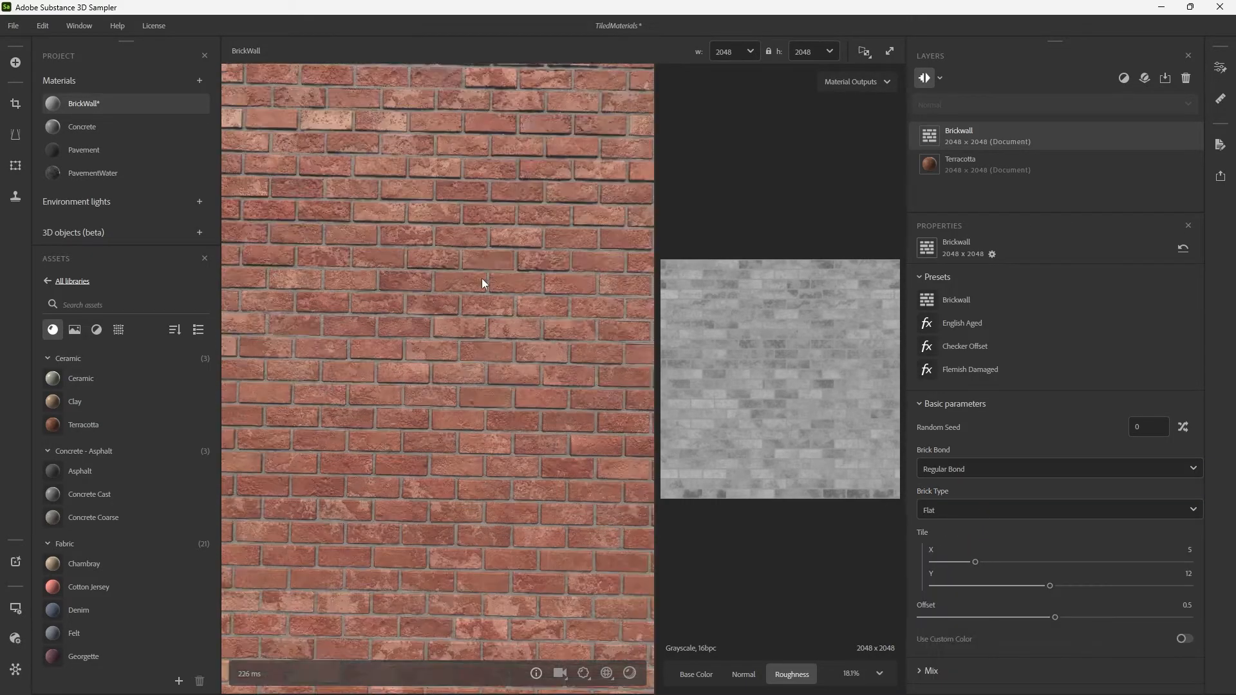
Try Frogged as the Brick Type on the Brickwall filter and return it to Flat.
{"action": "left_click_drag", "start_coordinate": [482, 278], "coordinate": [474, 317]}
{"action": "left_click_drag", "start_coordinate": [467, 243], "coordinate": [516, 331]}
{"action": "left_click", "coordinate": [956, 515]}
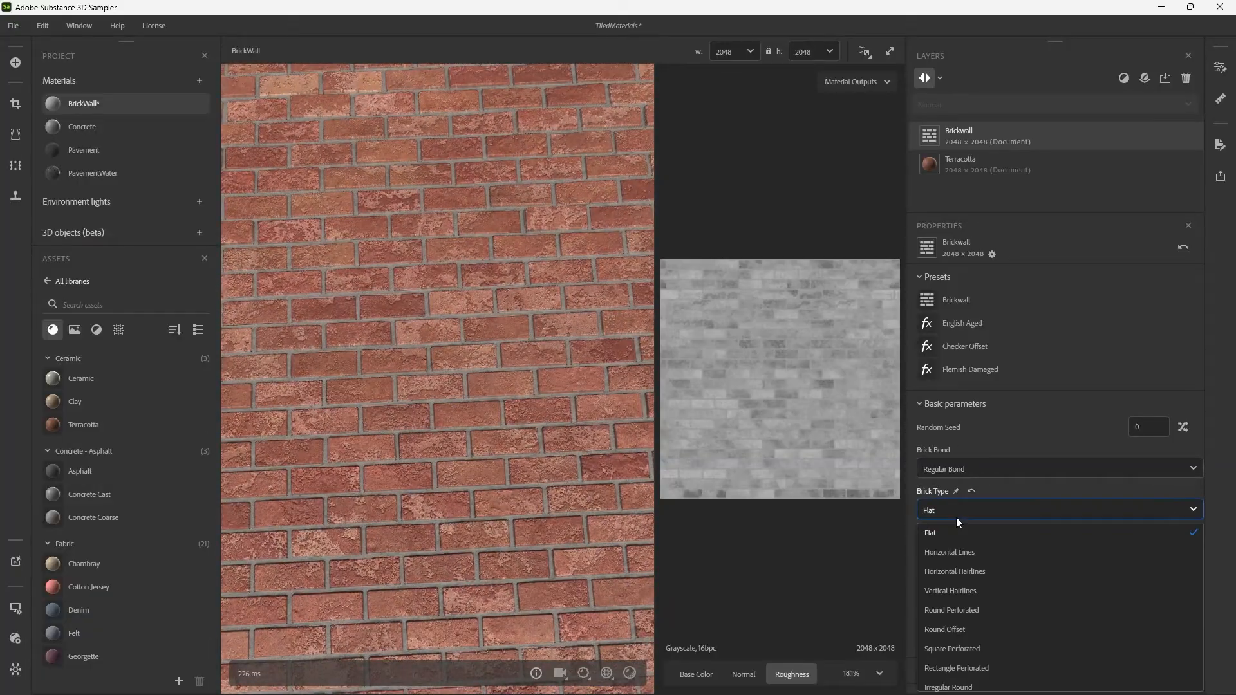
{"action": "scroll", "coordinate": [980, 623], "scroll_direction": "down", "scroll_amount": 3}
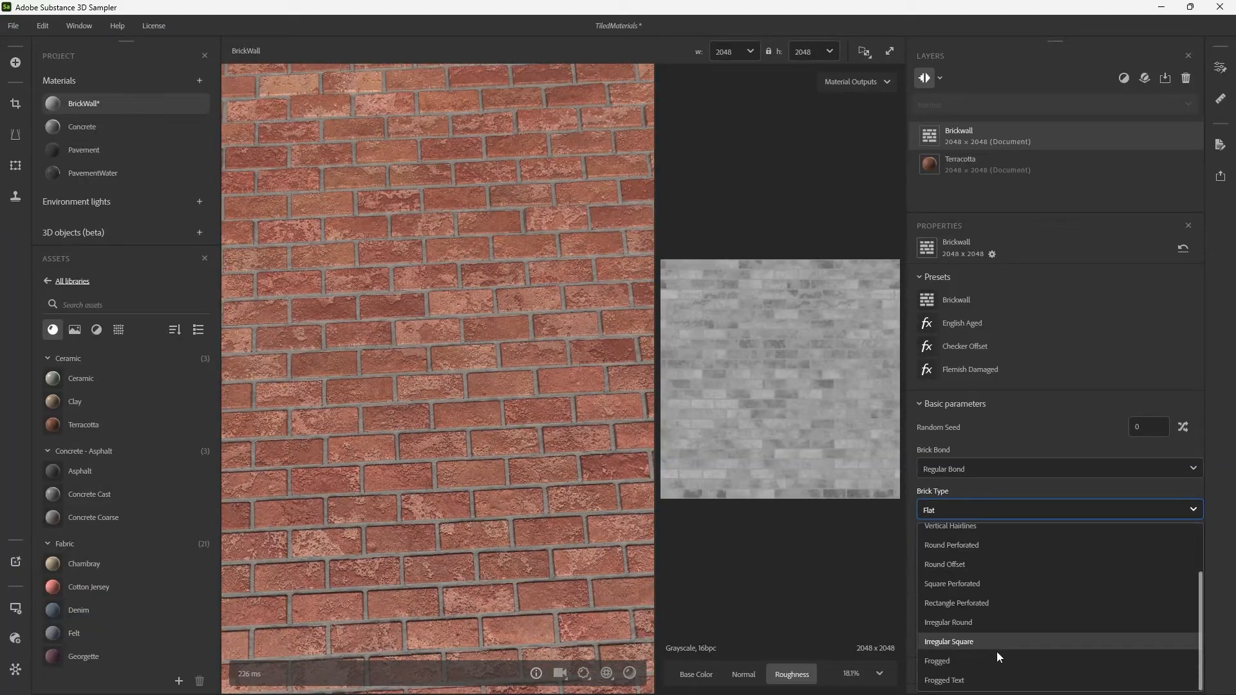
{"action": "left_click", "coordinate": [963, 661]}
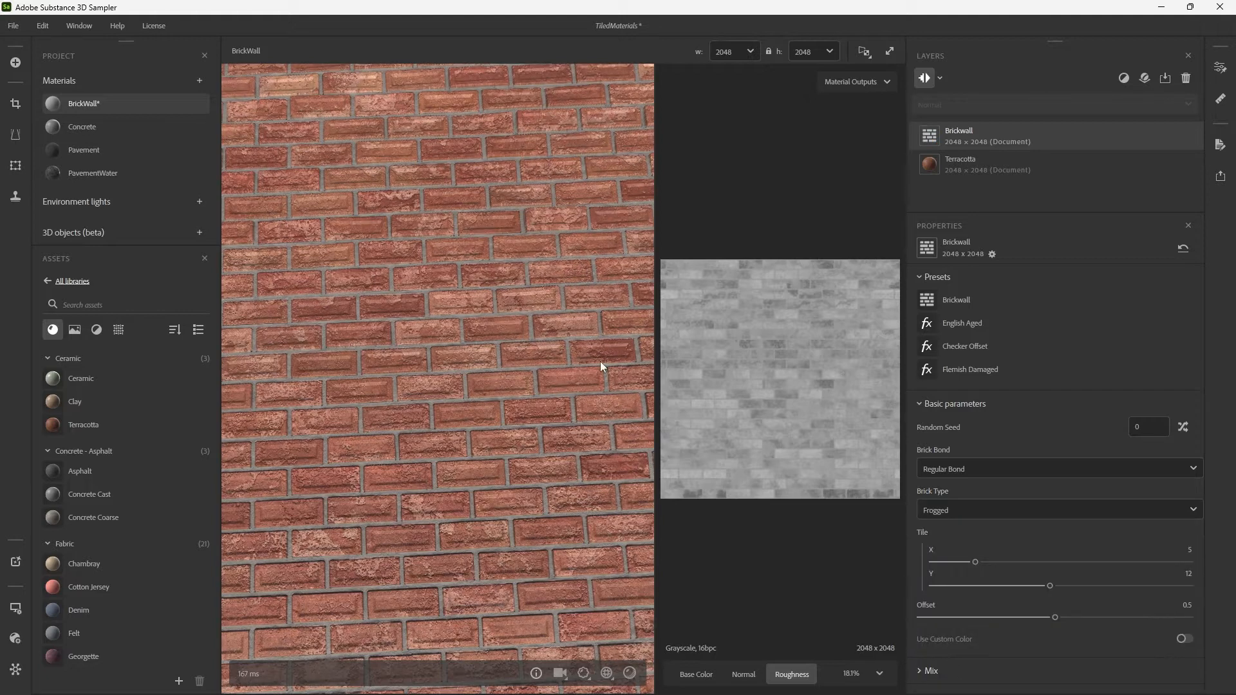
{"action": "left_click", "coordinate": [956, 510]}
{"action": "scroll", "coordinate": [975, 564], "scroll_direction": "up", "scroll_amount": 3}
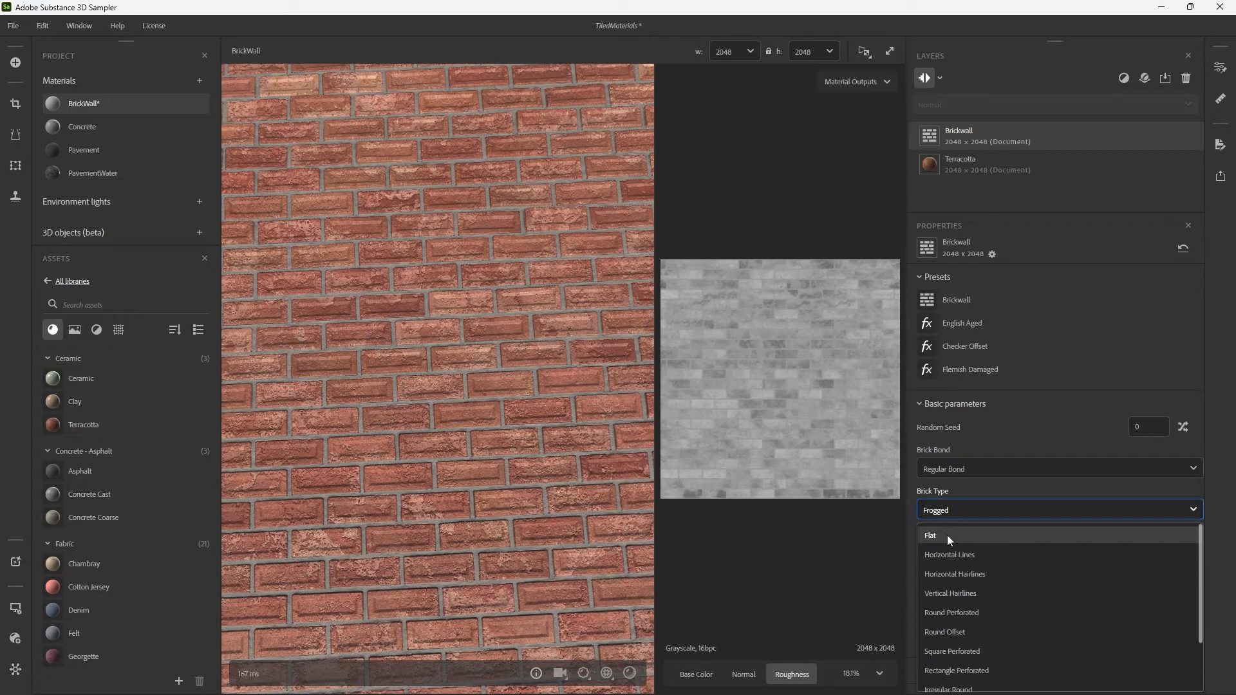
{"action": "left_click", "coordinate": [948, 536]}
{"action": "scroll", "coordinate": [523, 381], "scroll_direction": "down", "scroll_amount": 5}
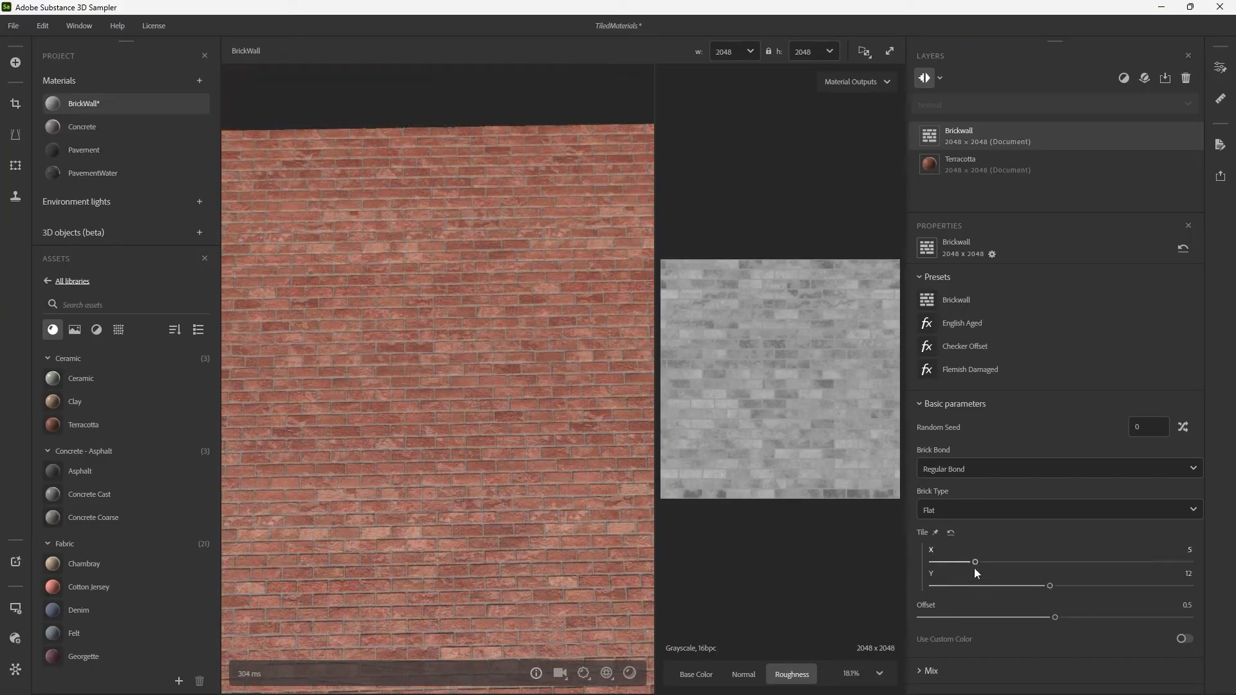
Try the Checker Mix Mode in the Brickwall filter and return it to None.
{"action": "scroll", "coordinate": [918, 616], "scroll_direction": "down", "scroll_amount": 1}
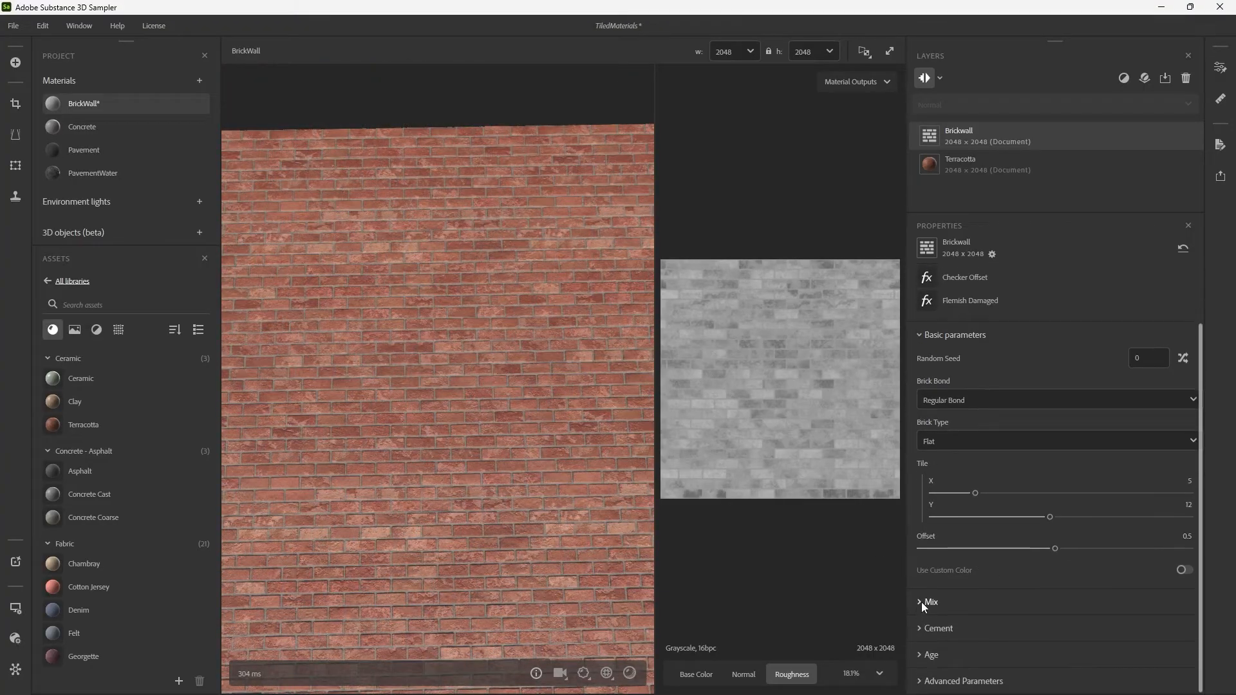
{"action": "left_click", "coordinate": [929, 603]}
{"action": "scroll", "coordinate": [926, 601], "scroll_direction": "down", "scroll_amount": 1}
{"action": "left_click", "coordinate": [948, 595]}
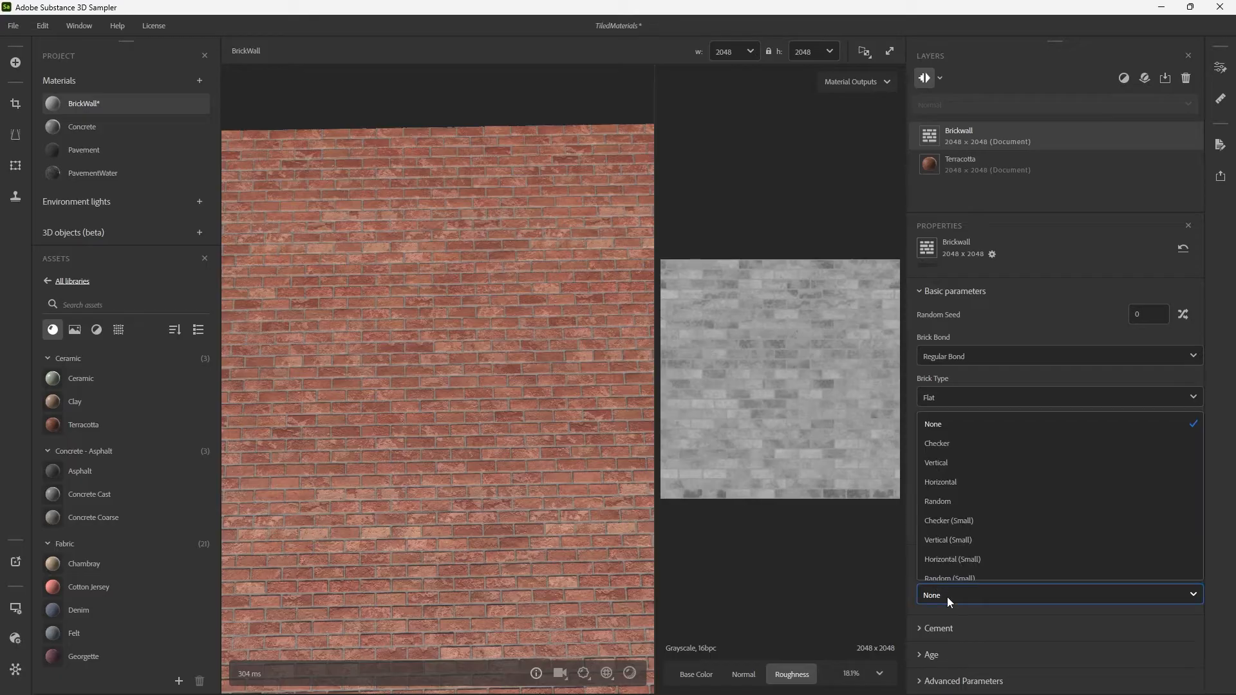
{"action": "left_click", "coordinate": [957, 446]}
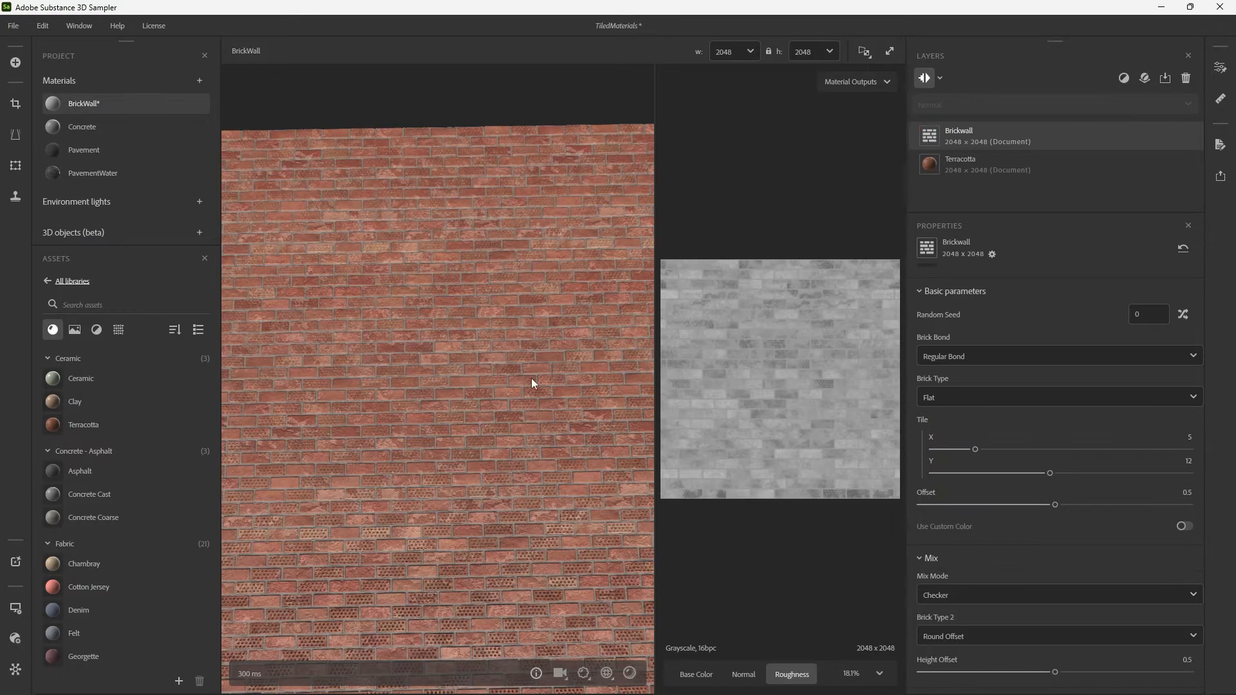
{"action": "scroll", "coordinate": [496, 370], "scroll_direction": "up", "scroll_amount": 3}
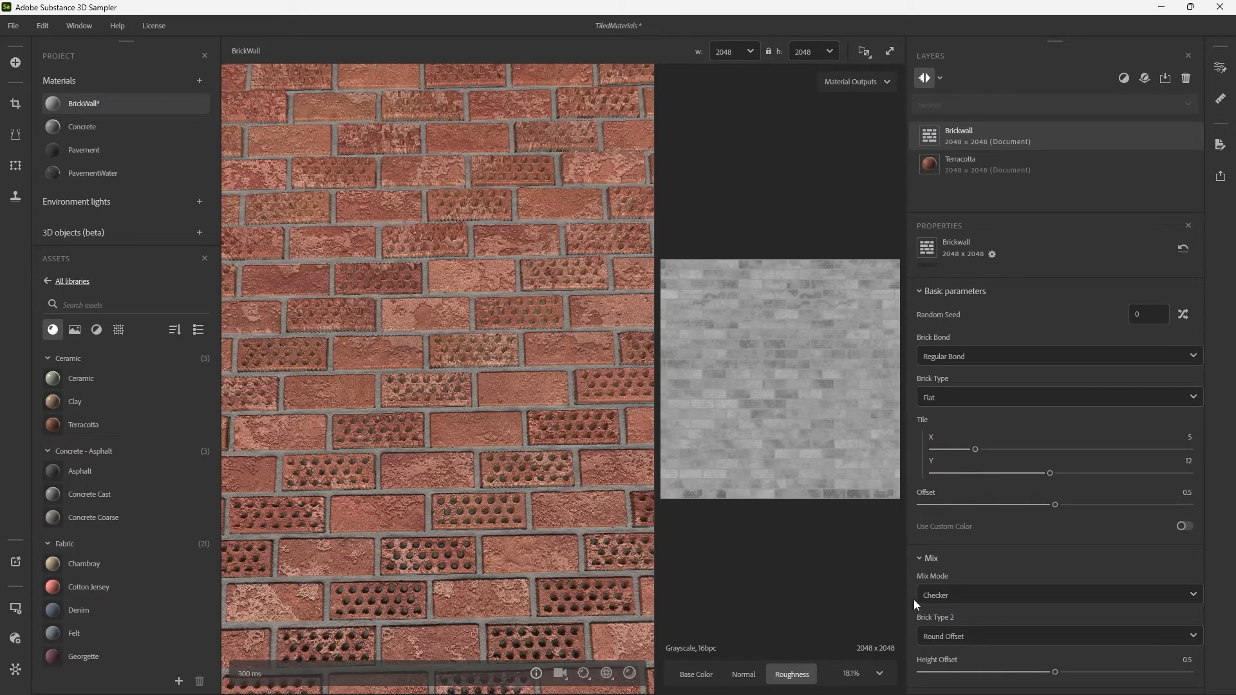
{"action": "left_click", "coordinate": [962, 597]}
{"action": "scroll", "coordinate": [981, 456], "scroll_direction": "up", "scroll_amount": 1}
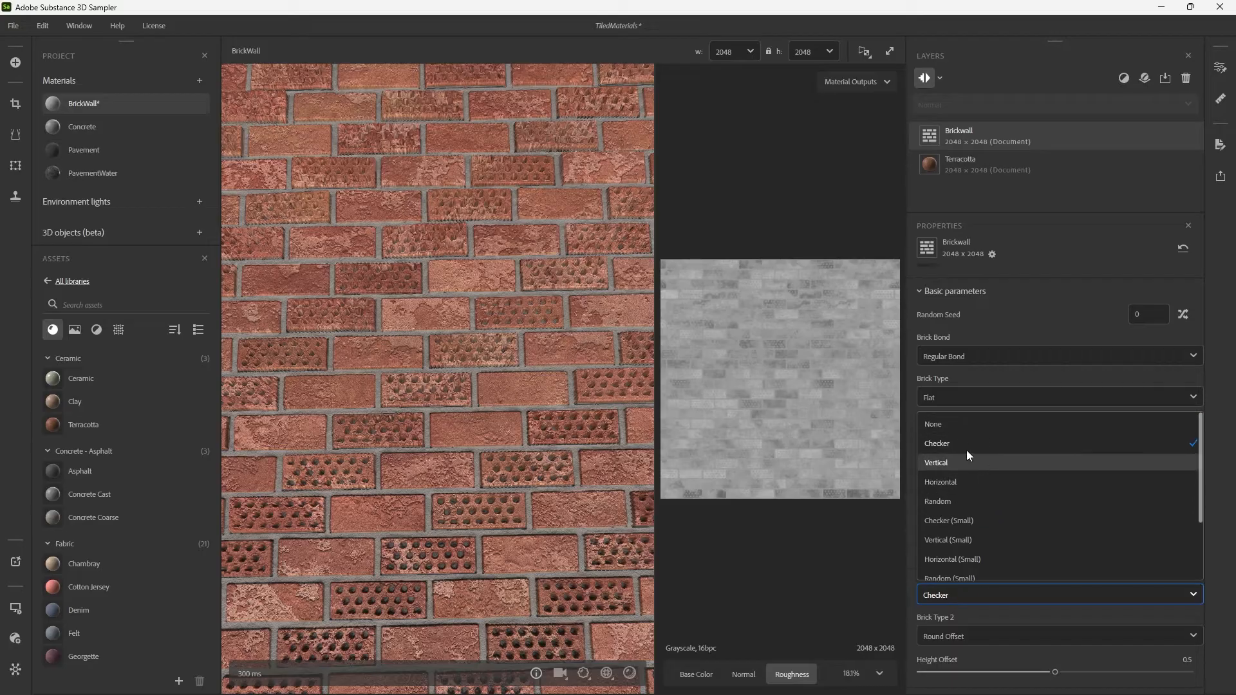
{"action": "left_click", "coordinate": [964, 427]}
{"action": "left_click", "coordinate": [937, 558]}
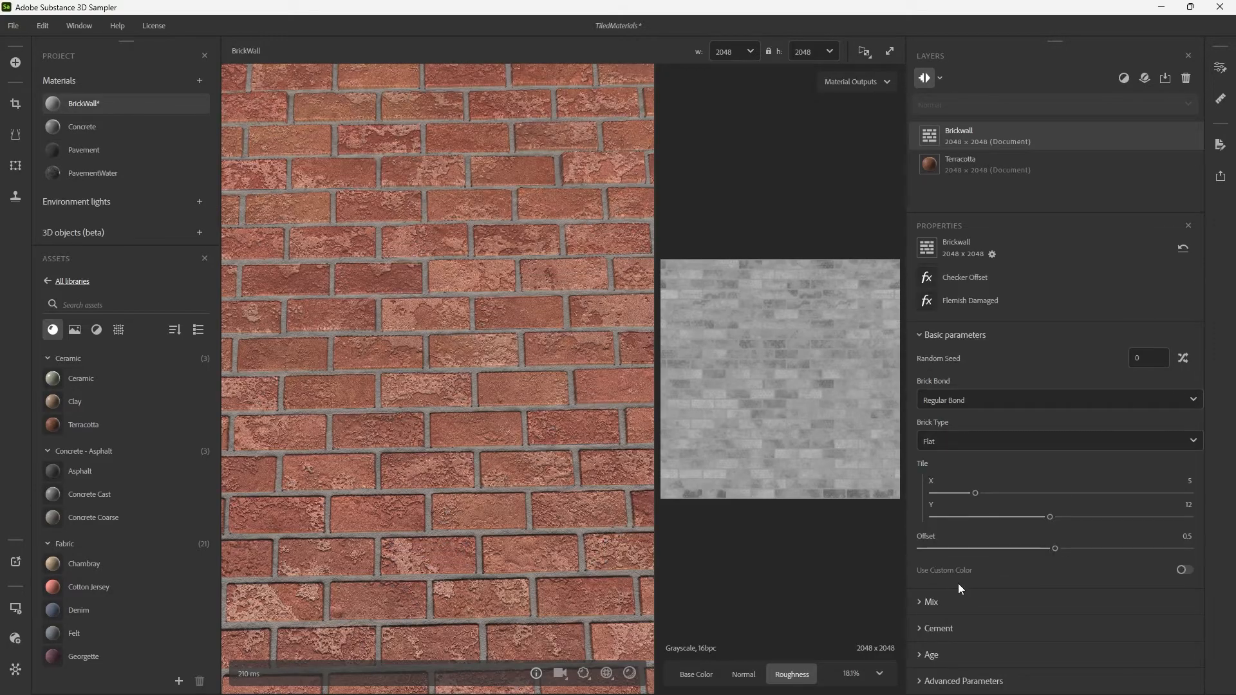
Narrow the mortar joints by setting the Cement Interstice to 0.33.
{"action": "left_click", "coordinate": [938, 628]}
{"action": "scroll", "coordinate": [965, 617], "scroll_direction": "down", "scroll_amount": 3}
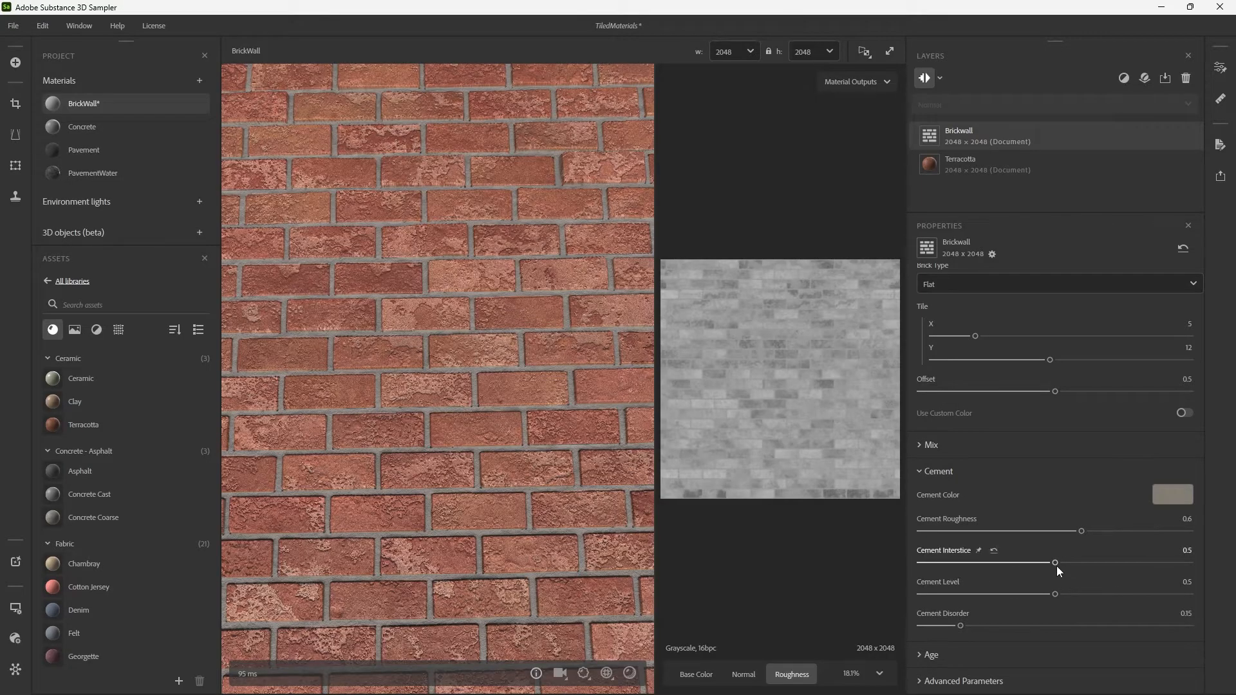
{"action": "left_click_drag", "start_coordinate": [1055, 563], "coordinate": [1006, 563]}
{"action": "scroll", "coordinate": [579, 460], "scroll_direction": "down", "scroll_amount": 3}
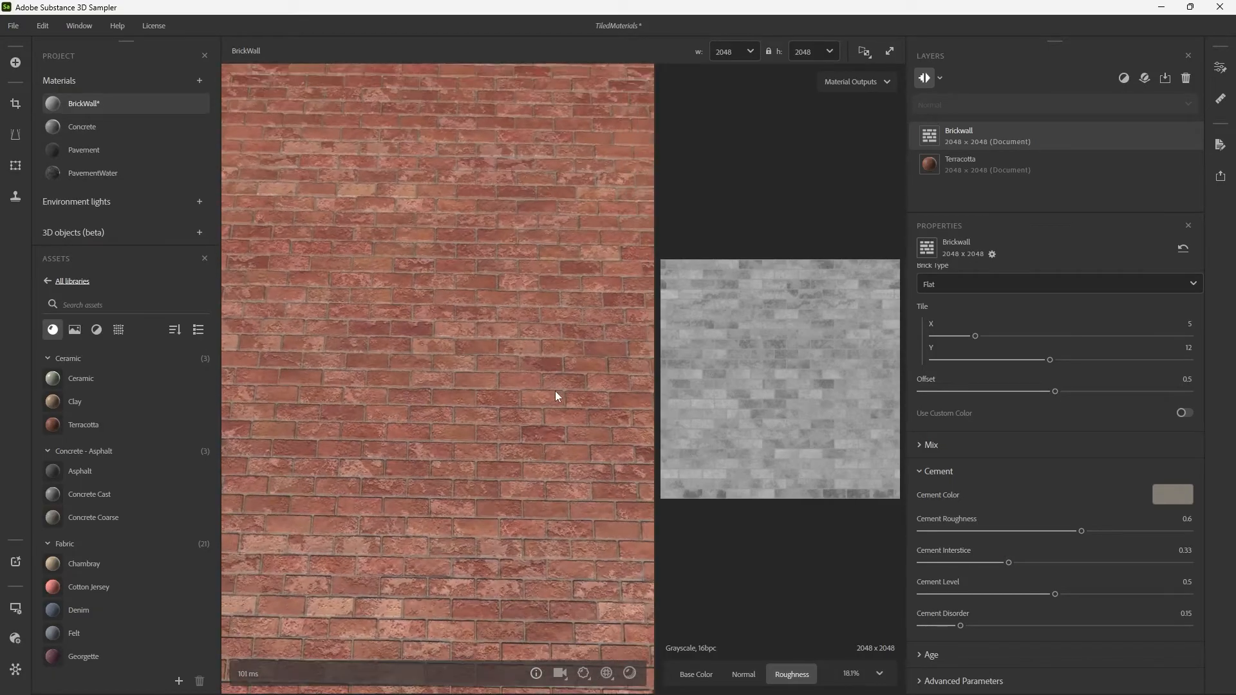
Try a Cement Disorder of 0.57 and reset it to its default value.
{"action": "left_click_drag", "start_coordinate": [962, 625], "coordinate": [1074, 625]}
{"action": "scroll", "coordinate": [457, 449], "scroll_direction": "up", "scroll_amount": 3}
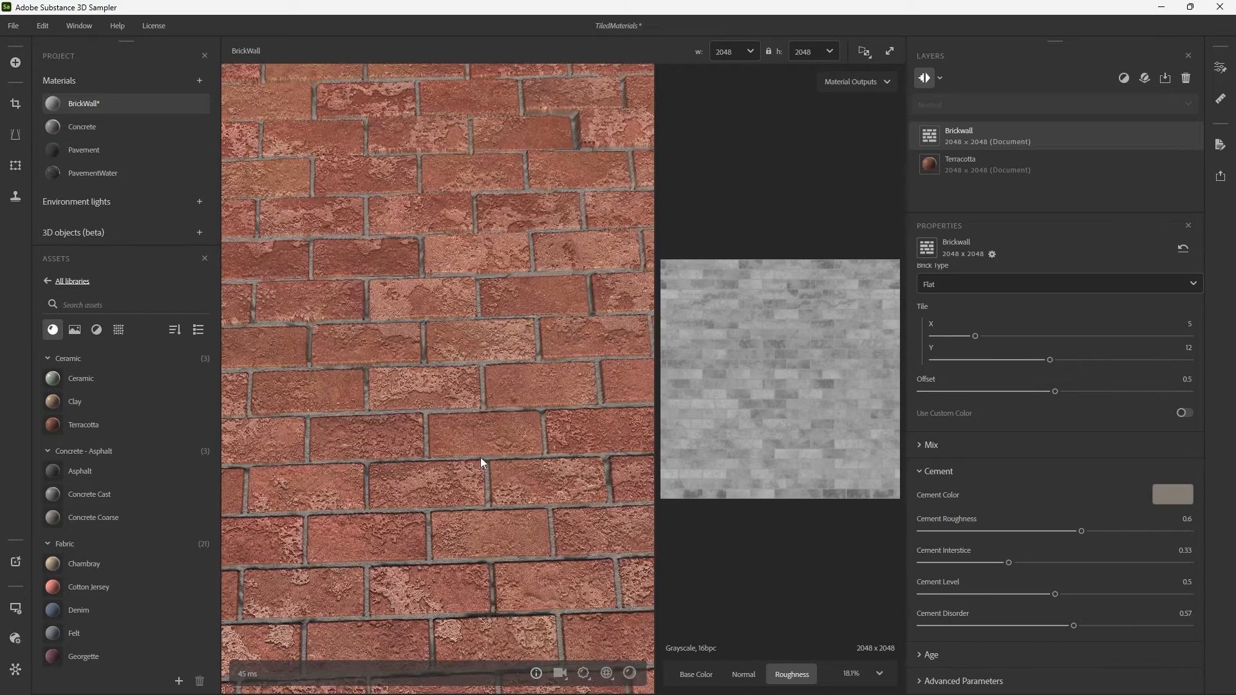
{"action": "left_click_drag", "start_coordinate": [481, 457], "coordinate": [510, 381]}
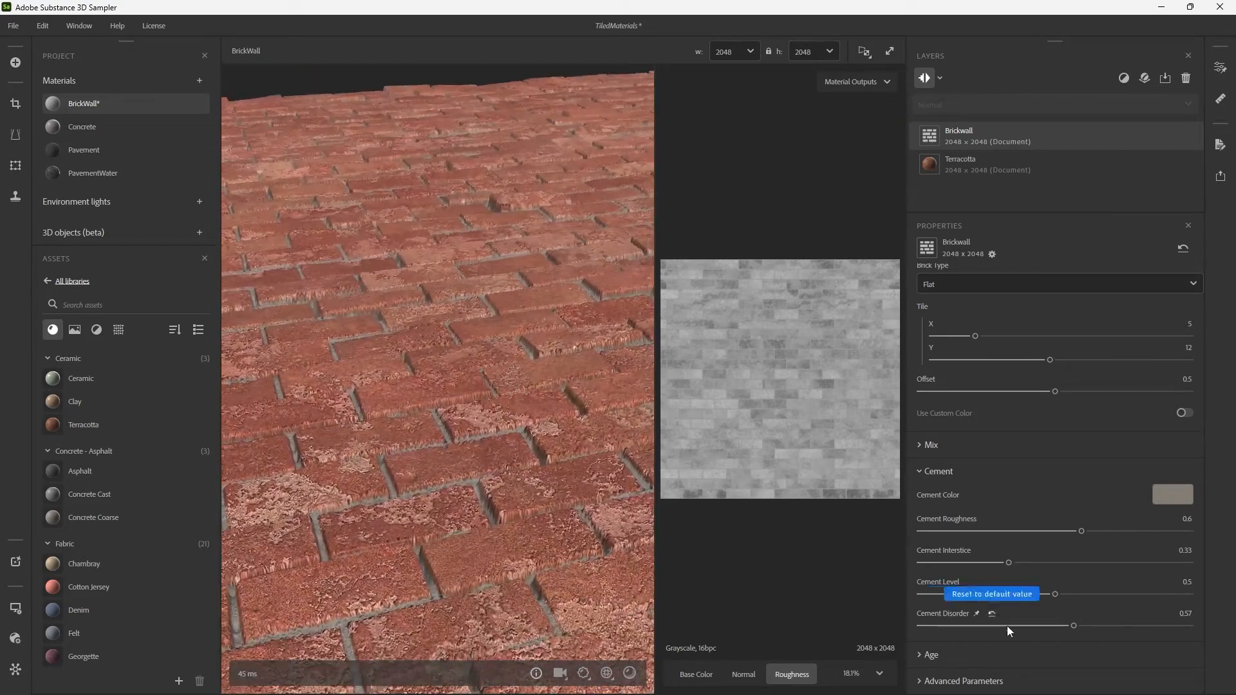
{"action": "left_click_drag", "start_coordinate": [1007, 626], "coordinate": [951, 617]}
{"action": "left_click", "coordinate": [933, 473]}
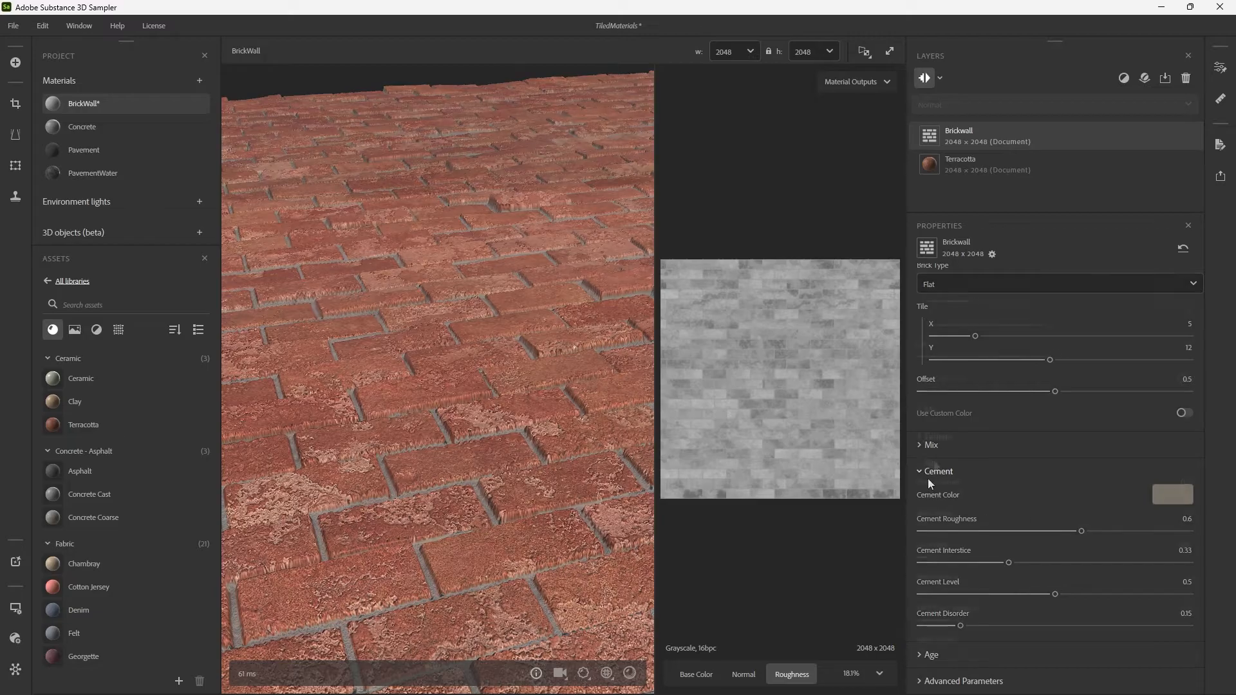
In the Brickwall filter's Age parameters, set Brick Disorder to 0.04 and try a Brick Shatter of 0.39.
{"action": "left_click", "coordinate": [944, 654]}
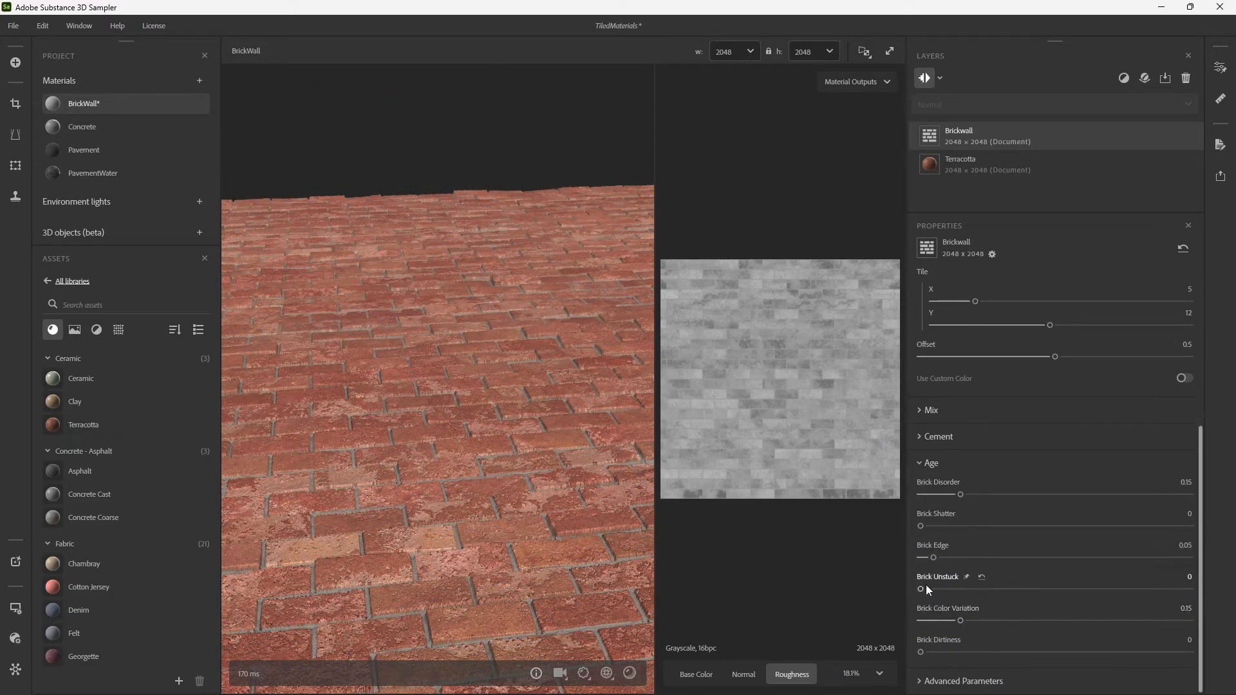
{"action": "left_click_drag", "start_coordinate": [568, 372], "coordinate": [570, 340]}
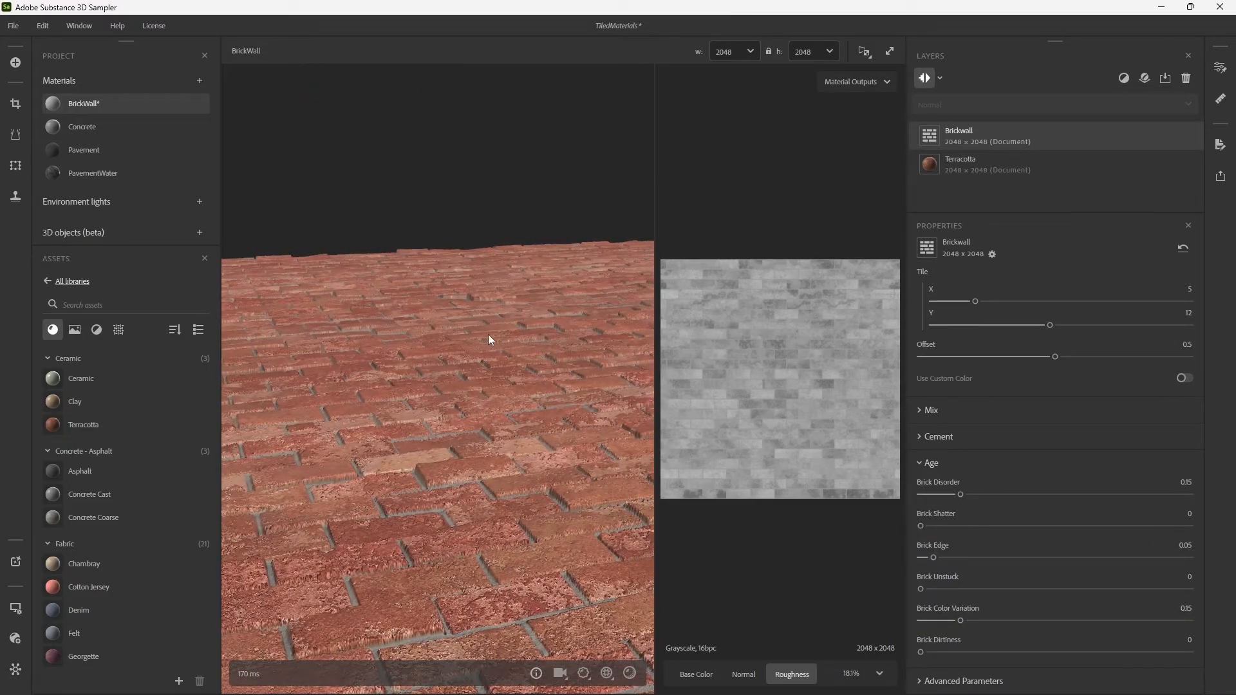
{"action": "mouse_move", "coordinate": [516, 398]}
{"action": "left_mouse_down"}
{"action": "mouse_move", "coordinate": [535, 377]}
{"action": "mouse_move", "coordinate": [524, 398]}
{"action": "left_mouse_up"}
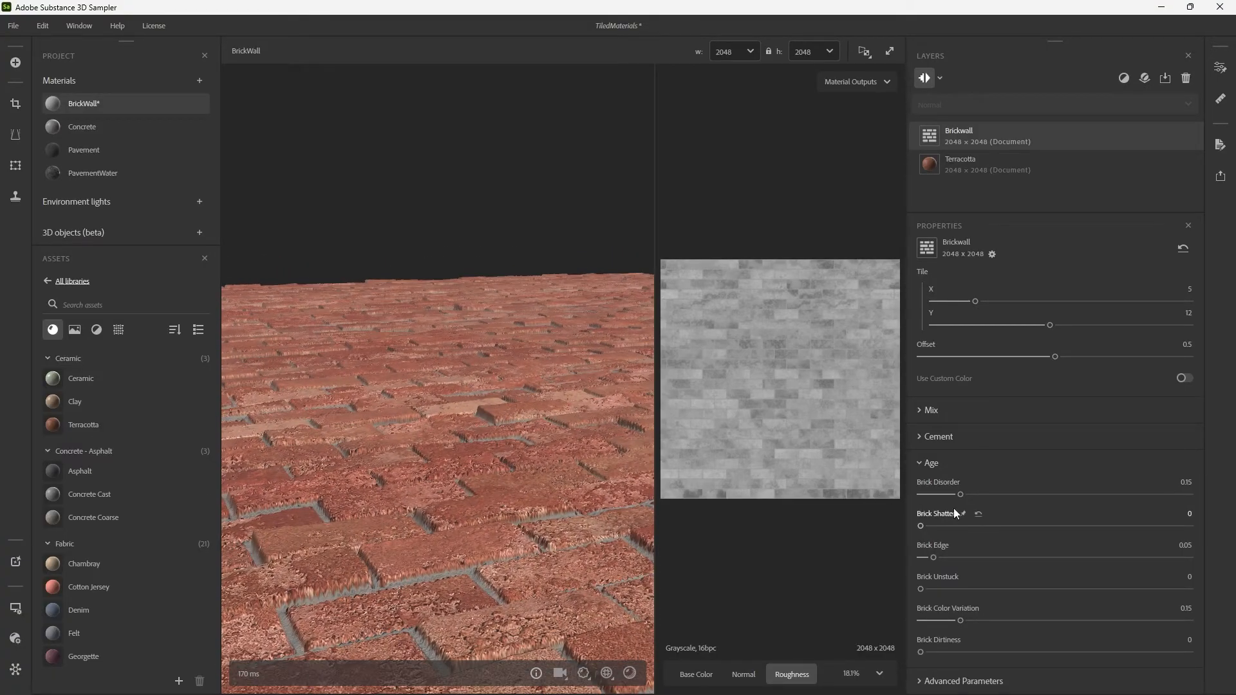
{"action": "left_click_drag", "start_coordinate": [958, 493], "coordinate": [833, 474]}
{"action": "left_click_drag", "start_coordinate": [485, 365], "coordinate": [566, 361]}
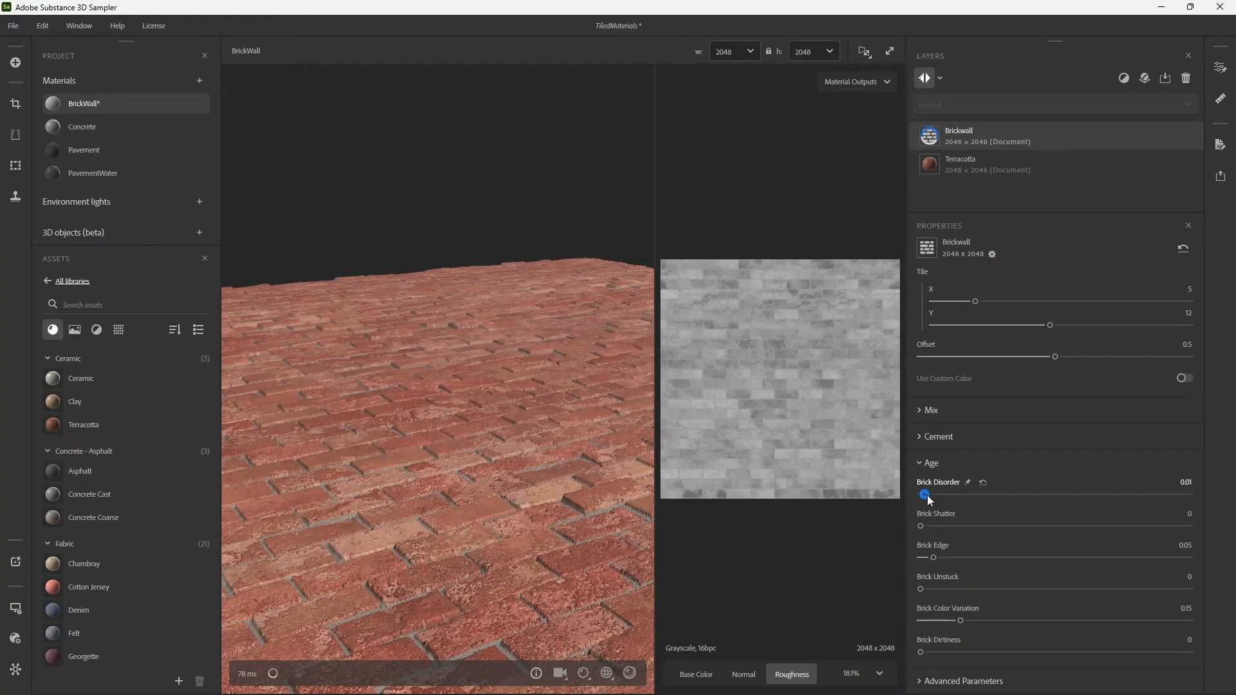
{"action": "left_click_drag", "start_coordinate": [928, 496], "coordinate": [1025, 525]}
Set Brick Shatter to 0.05, with Brick Edge, Brick Unstuck, Brick Color Variation and Brick Dirtiness all at 0.
{"action": "left_click_drag", "start_coordinate": [547, 377], "coordinate": [453, 434]}
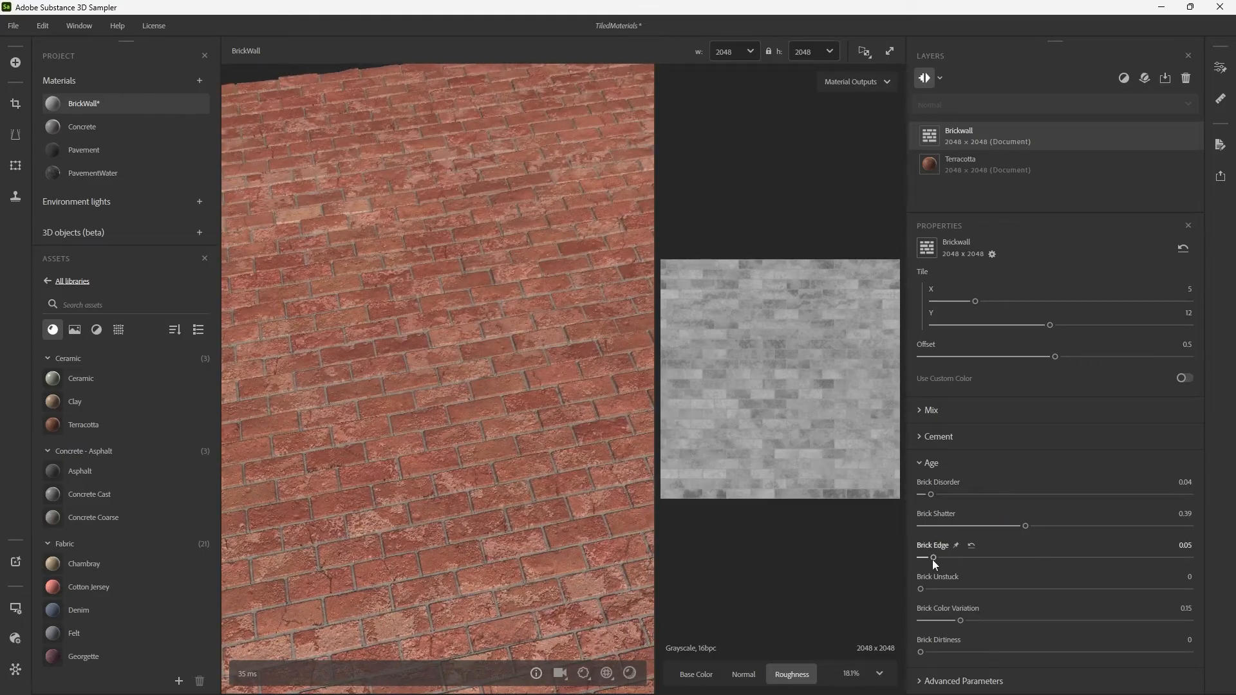
{"action": "left_click_drag", "start_coordinate": [973, 526], "coordinate": [933, 526]}
{"action": "left_click_drag", "start_coordinate": [921, 590], "coordinate": [856, 560]}
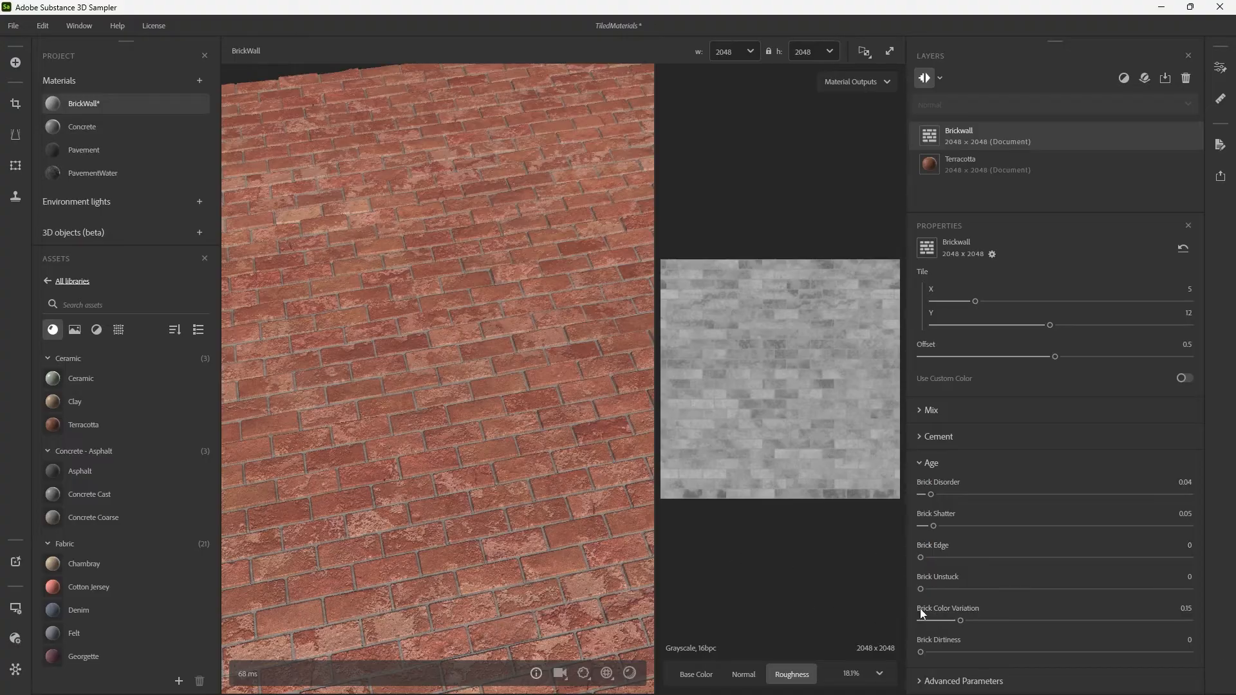
{"action": "left_click_drag", "start_coordinate": [958, 620], "coordinate": [793, 626]}
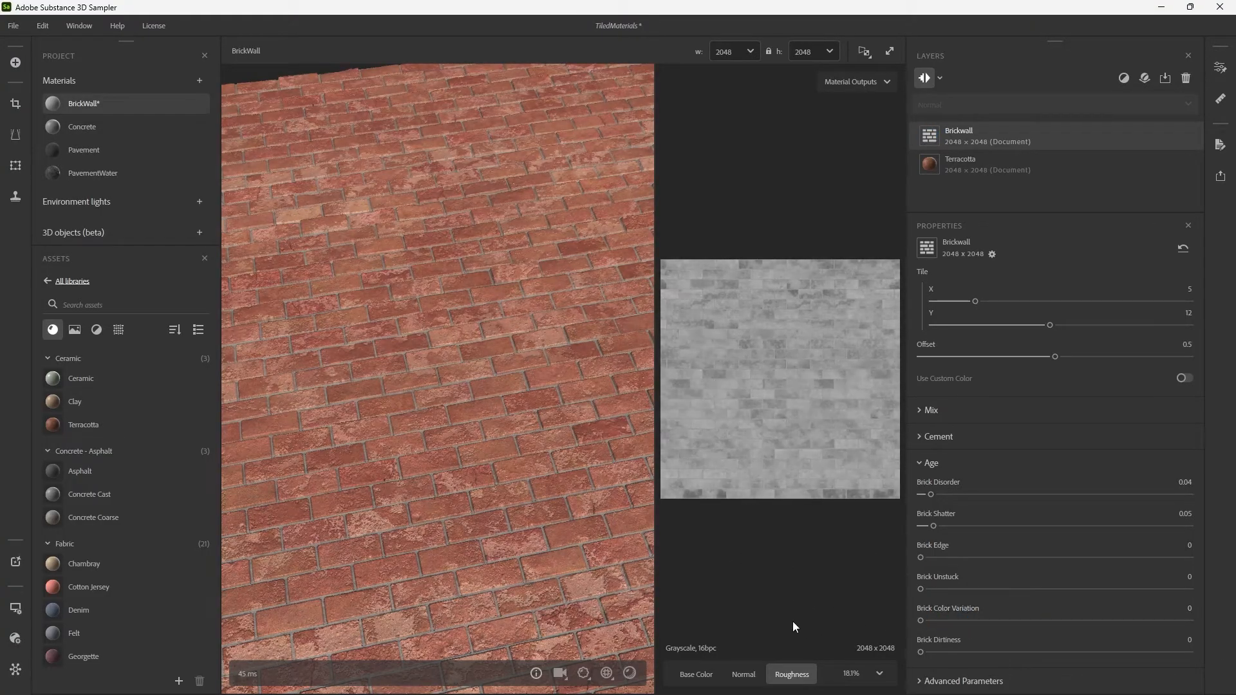
{"action": "left_click_drag", "start_coordinate": [921, 653], "coordinate": [766, 628]}
Inspect the displaced brick edges up close and open the viewport's Height Scale and Displacement quality settings.
{"action": "left_click_drag", "start_coordinate": [488, 390], "coordinate": [515, 397]}
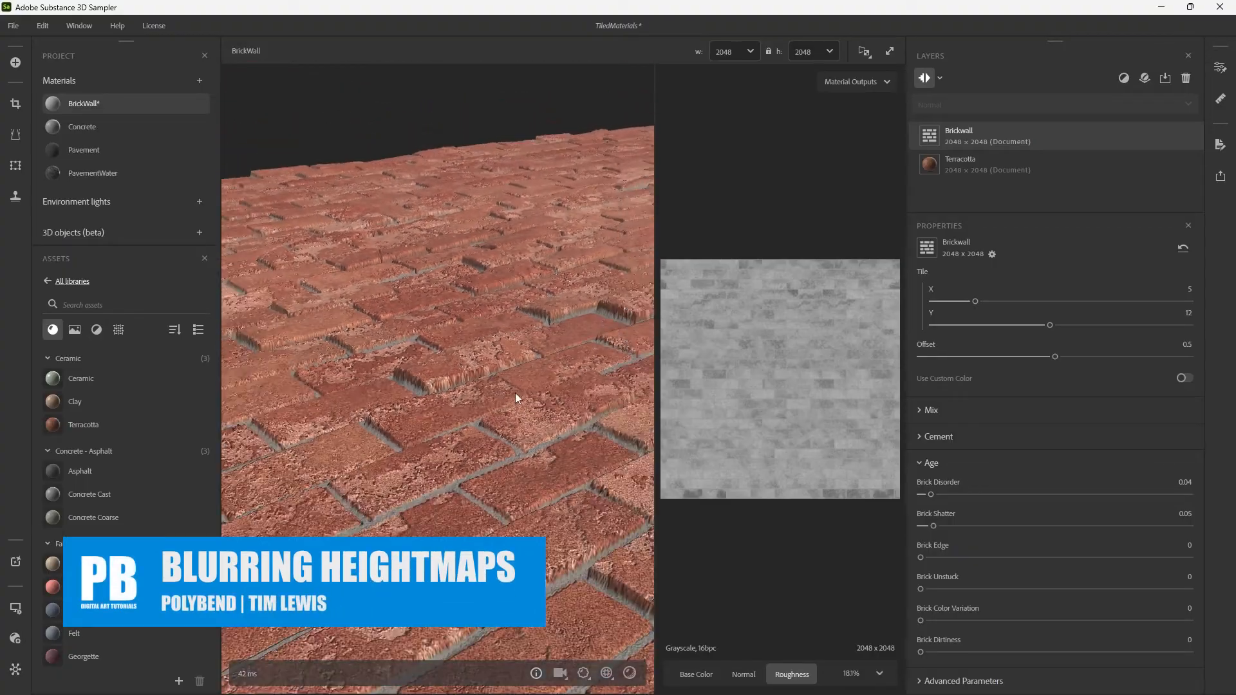
{"action": "left_click_drag", "start_coordinate": [493, 338], "coordinate": [499, 353]}
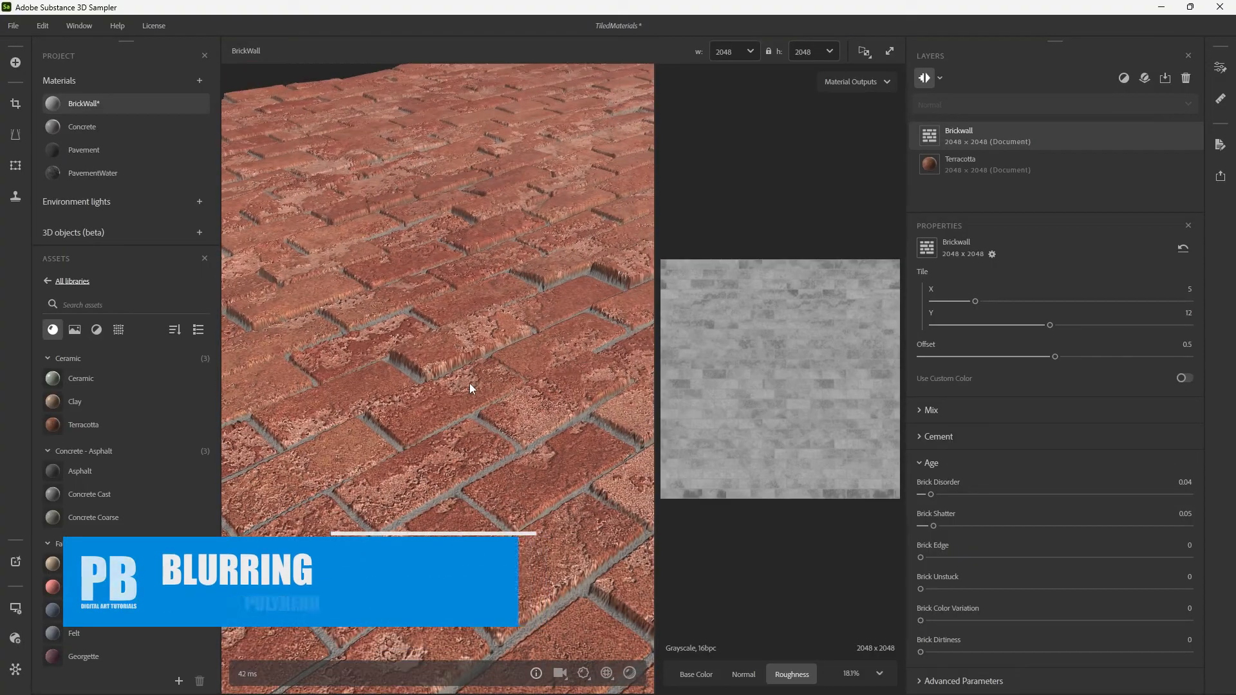
{"action": "scroll", "coordinate": [454, 361], "scroll_direction": "up", "scroll_amount": 2}
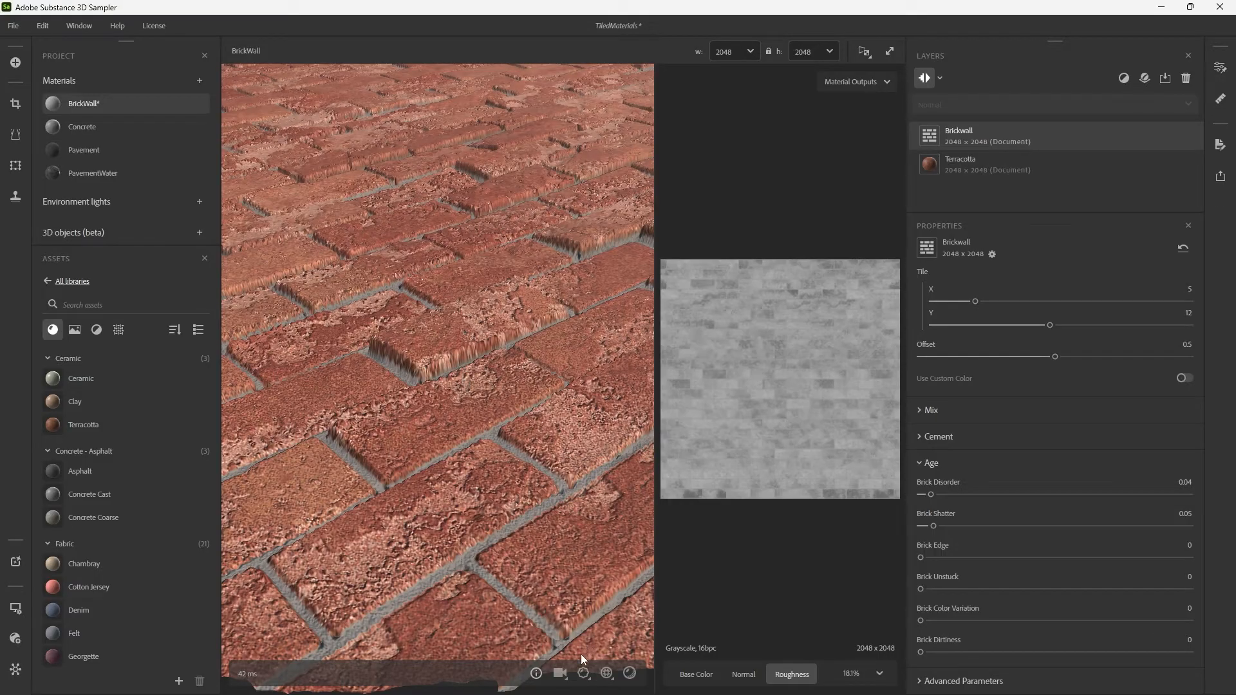
{"action": "left_click", "coordinate": [584, 673]}
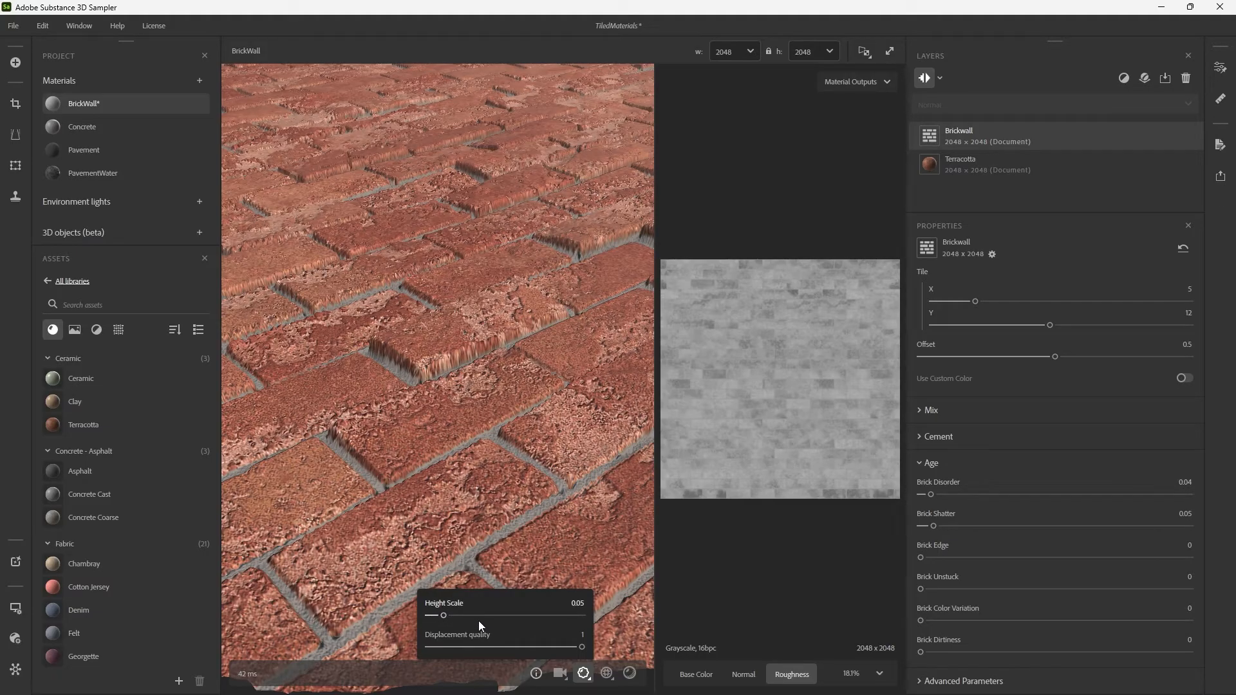
Try a viewport Height Scale of 0.02 on the brick surface, then return it to 0.05.
{"action": "mouse_move", "coordinate": [582, 647]}
{"action": "left_mouse_down"}
{"action": "mouse_move", "coordinate": [419, 647]}
{"action": "mouse_move", "coordinate": [581, 651]}
{"action": "left_mouse_up"}
{"action": "left_click_drag", "start_coordinate": [443, 619], "coordinate": [435, 622]}
{"action": "scroll", "coordinate": [470, 477], "scroll_direction": "down", "scroll_amount": 5}
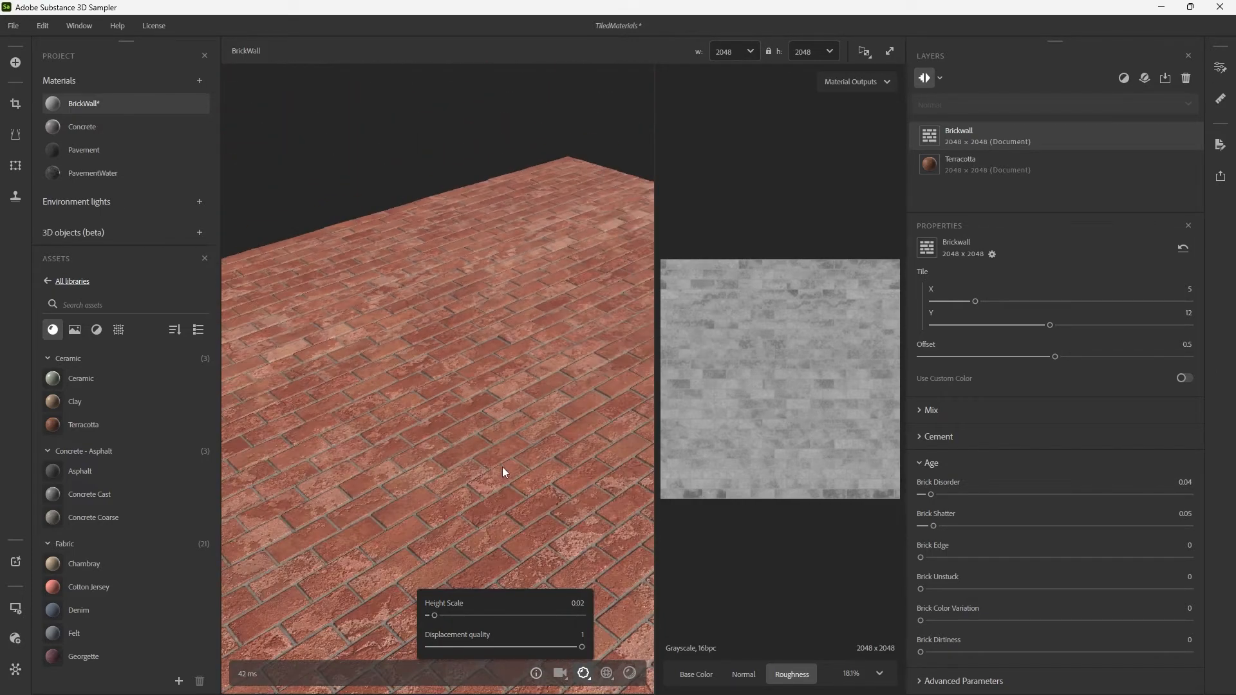
{"action": "scroll", "coordinate": [504, 466], "scroll_direction": "up", "scroll_amount": 5}
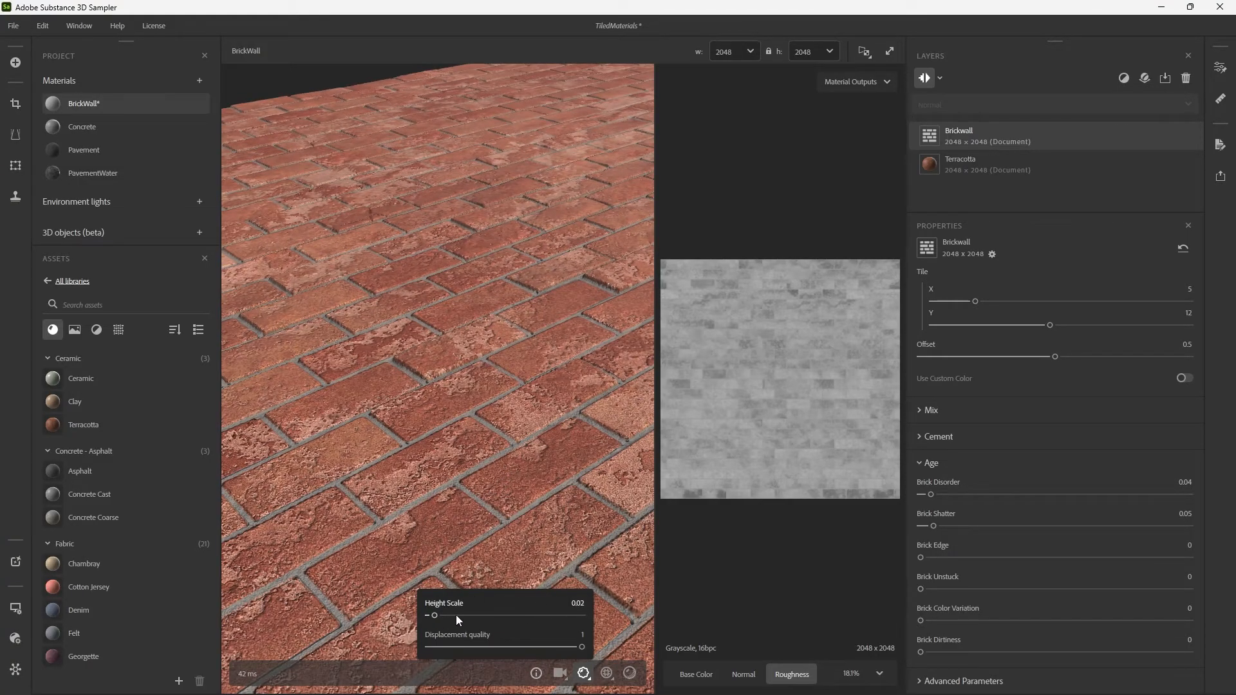
{"action": "left_click_drag", "start_coordinate": [432, 615], "coordinate": [445, 614]}
{"action": "scroll", "coordinate": [519, 486], "scroll_direction": "down", "scroll_amount": 3}
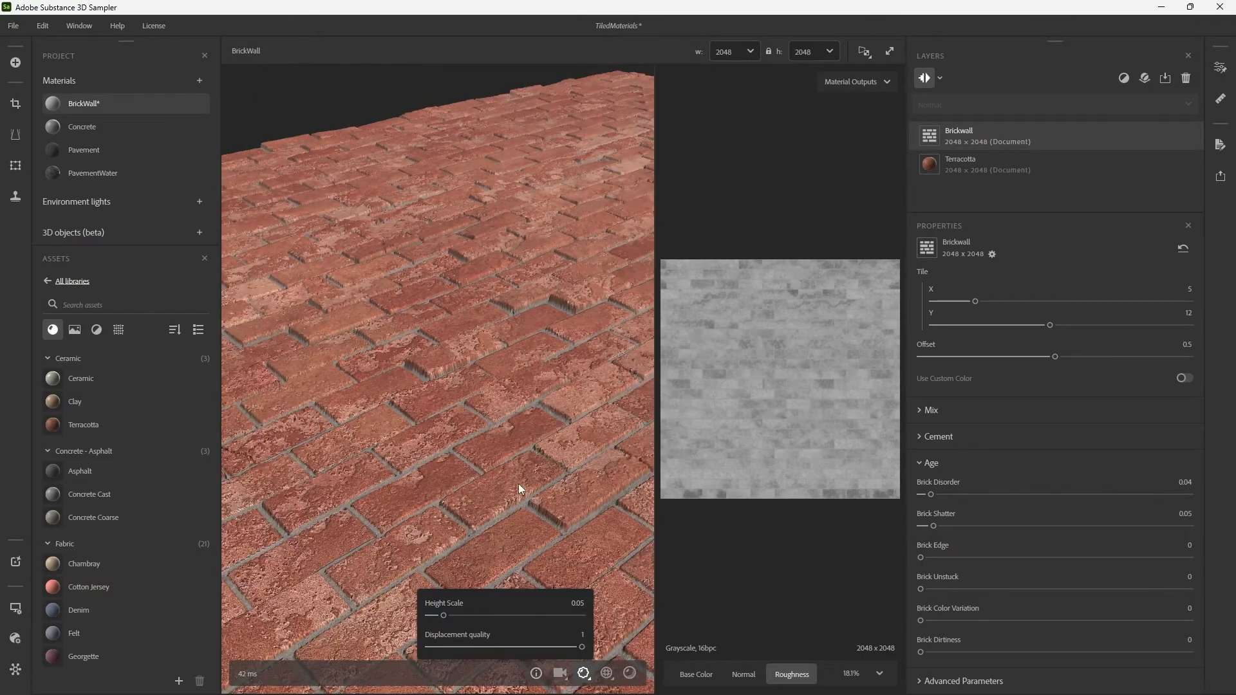
{"action": "left_click_drag", "start_coordinate": [569, 422], "coordinate": [565, 422]}
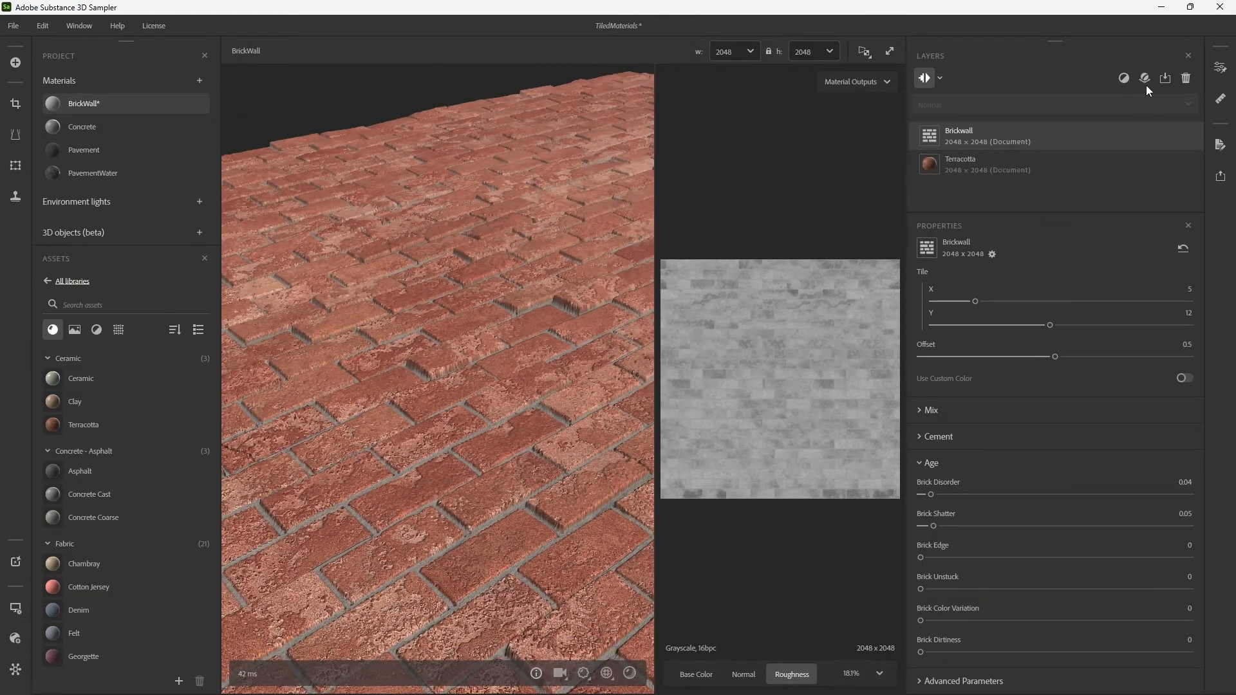
Add a Blur filter above the Brickwall layer and set its Input Channel to Height.
{"action": "left_click", "coordinate": [1125, 79]}
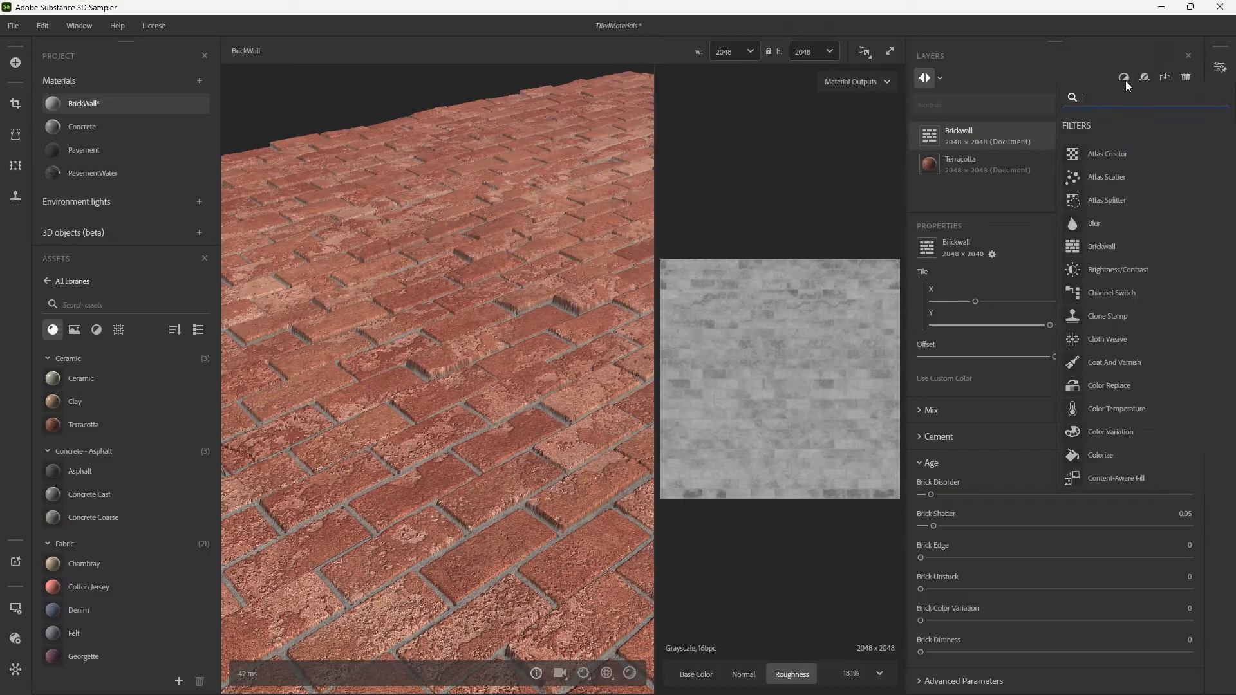
{"action": "type", "text": "blur"}
{"action": "key", "text": "Return"}
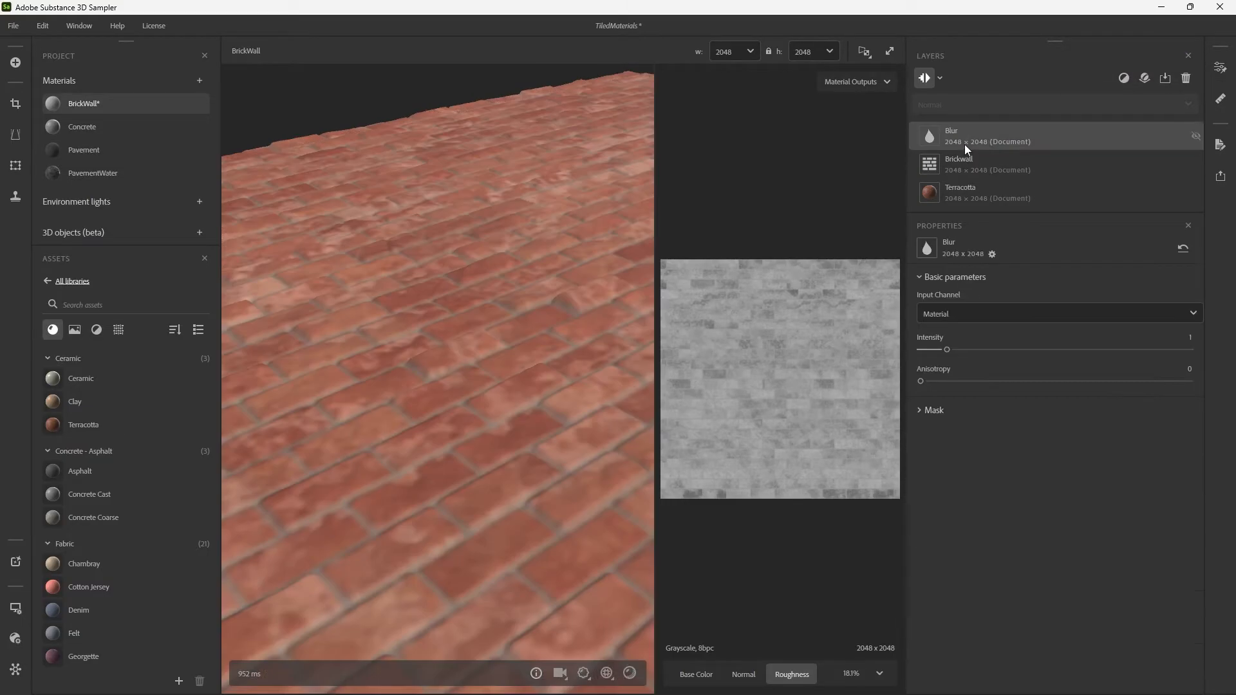
{"action": "left_click", "coordinate": [964, 312]}
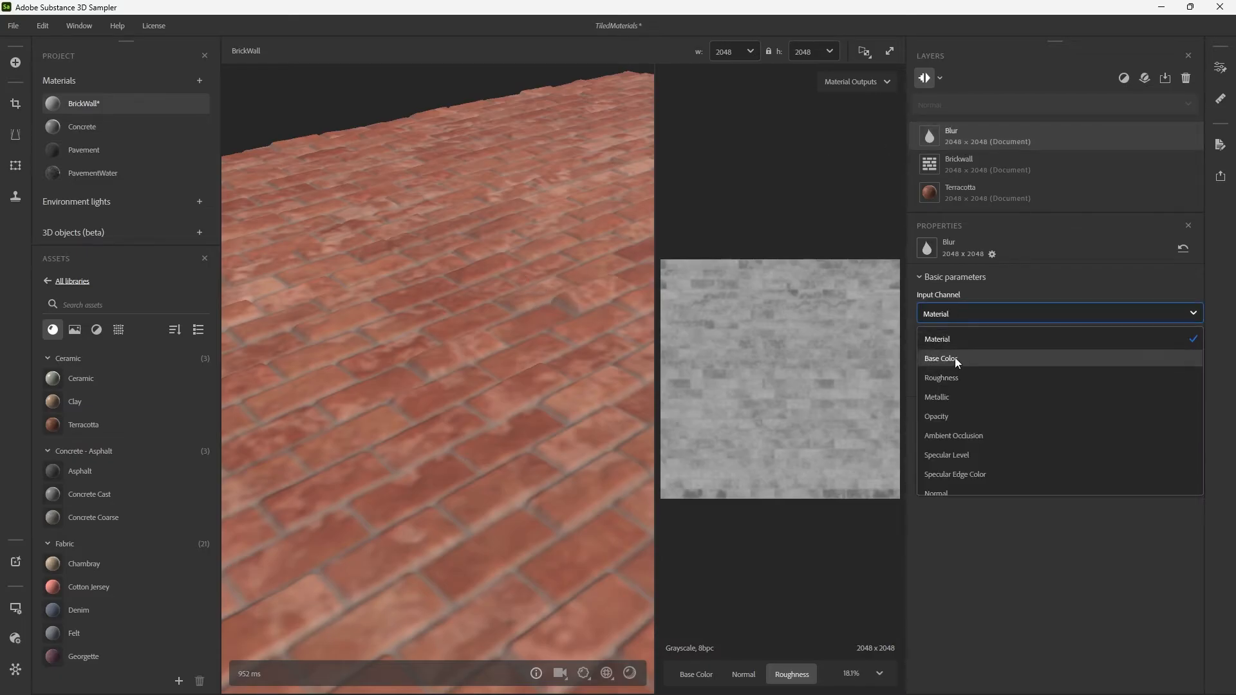
{"action": "scroll", "coordinate": [955, 357], "scroll_direction": "down", "scroll_amount": 3}
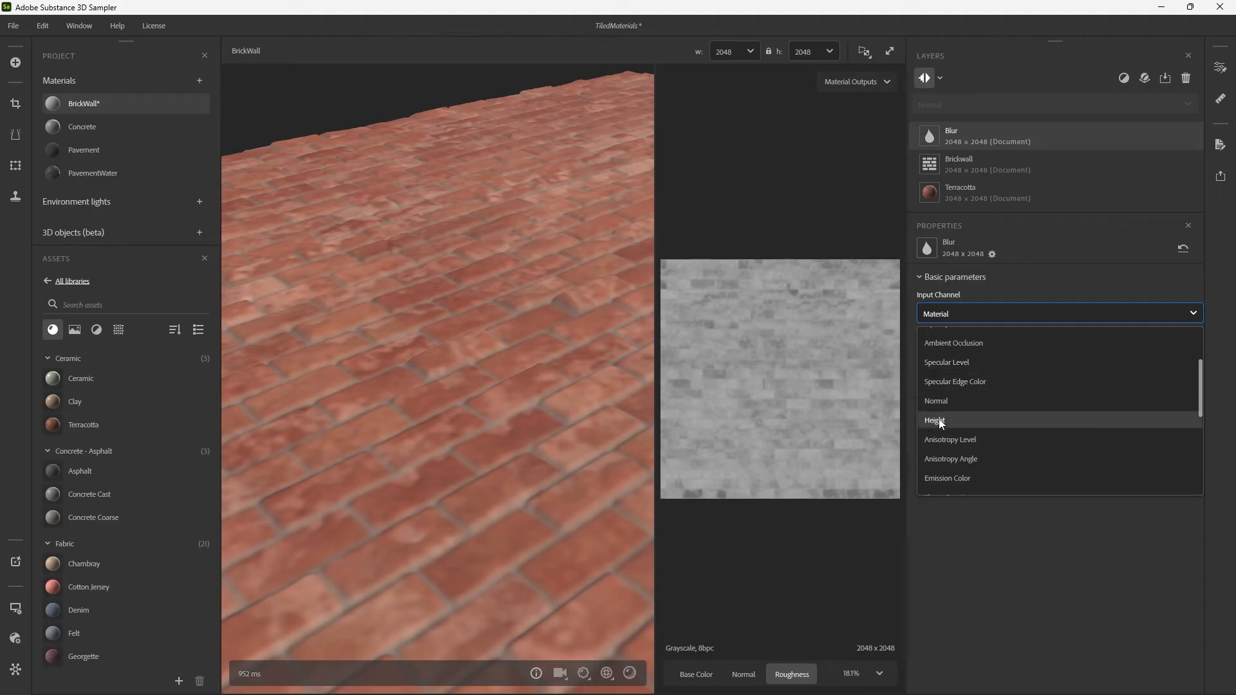
{"action": "left_click", "coordinate": [944, 421]}
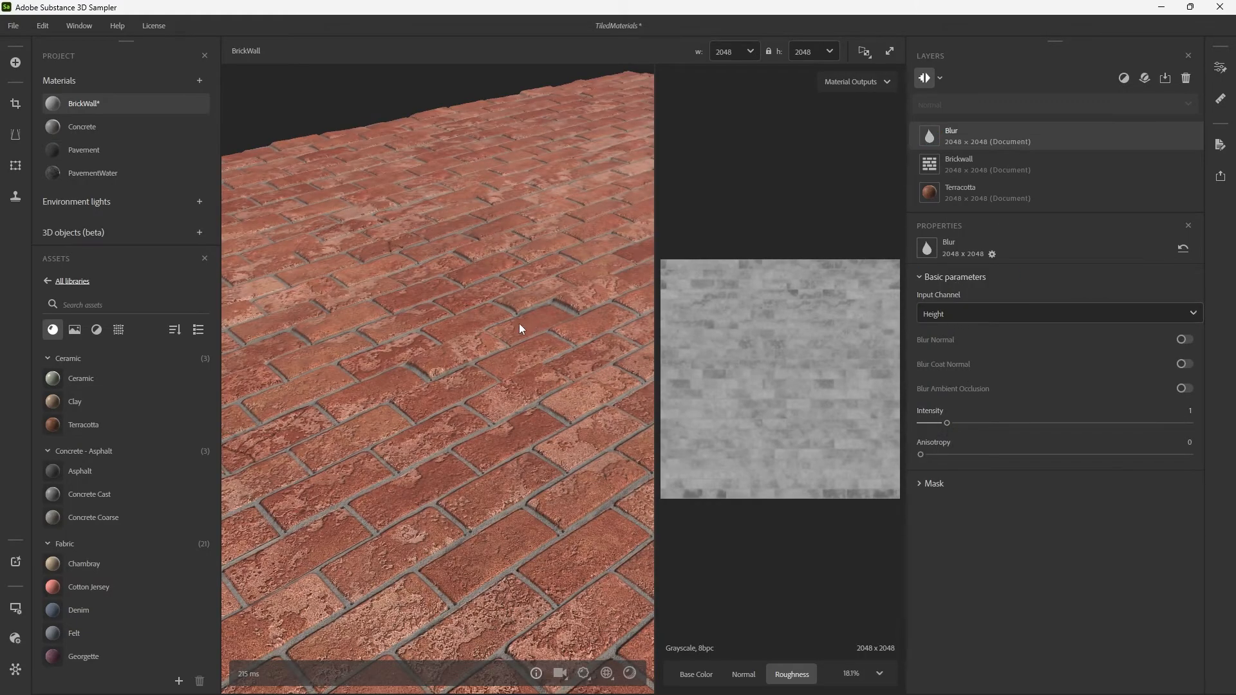
Set the height Blur's Intensity to 0.72 and check the smoothed brick edges from several distances and angles.
{"action": "scroll", "coordinate": [473, 343], "scroll_direction": "up", "scroll_amount": 5}
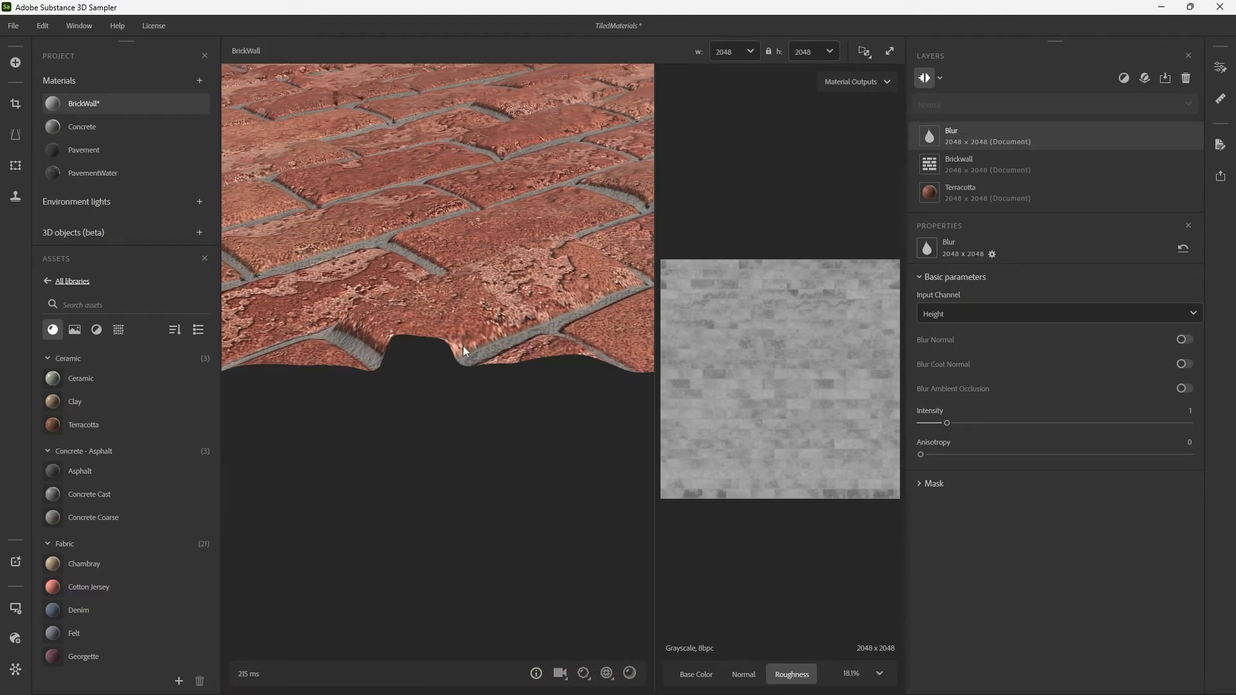
{"action": "scroll", "coordinate": [462, 347], "scroll_direction": "down", "scroll_amount": 3}
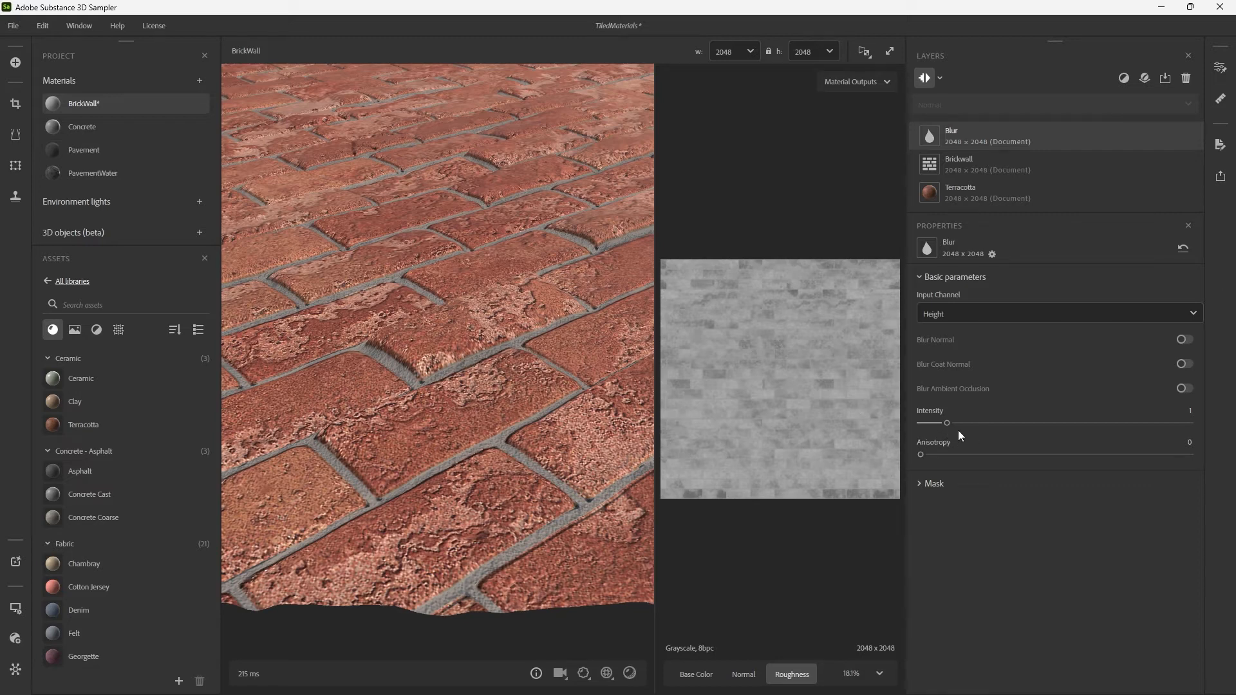
{"action": "mouse_move", "coordinate": [945, 425]}
{"action": "left_mouse_down"}
{"action": "mouse_move", "coordinate": [909, 422]}
{"action": "mouse_move", "coordinate": [941, 412]}
{"action": "left_mouse_up"}
{"action": "scroll", "coordinate": [551, 372], "scroll_direction": "down", "scroll_amount": 5}
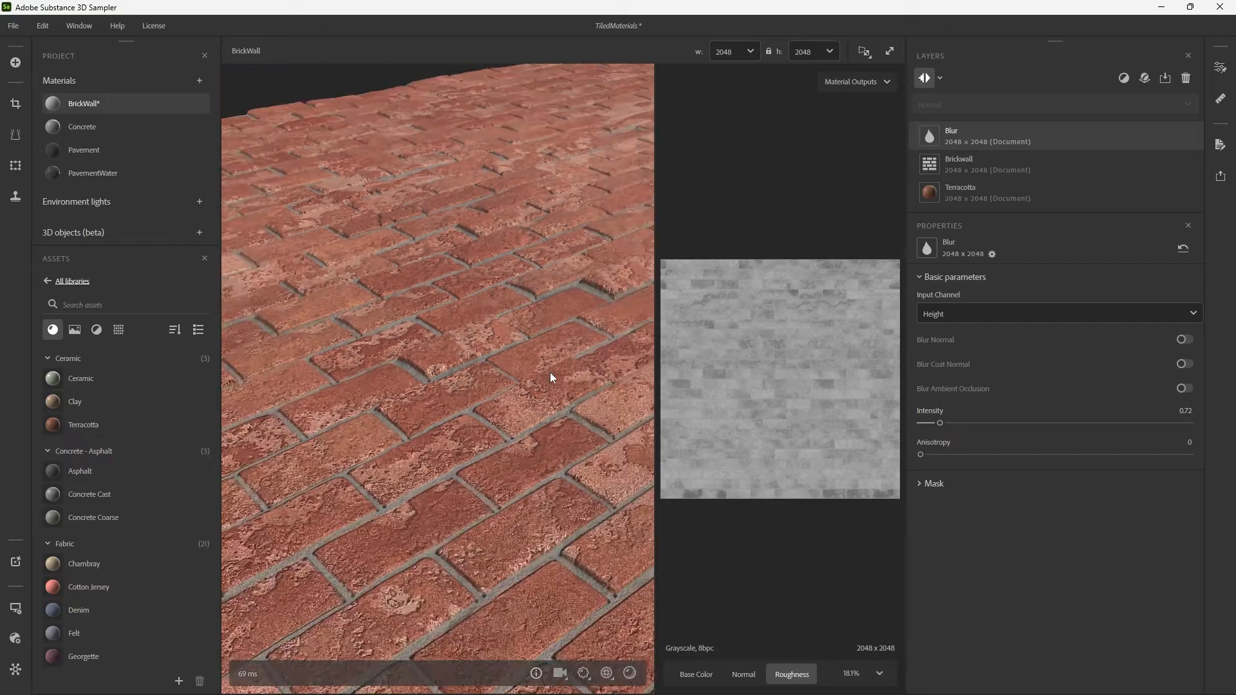
{"action": "scroll", "coordinate": [553, 374], "scroll_direction": "down", "scroll_amount": 3}
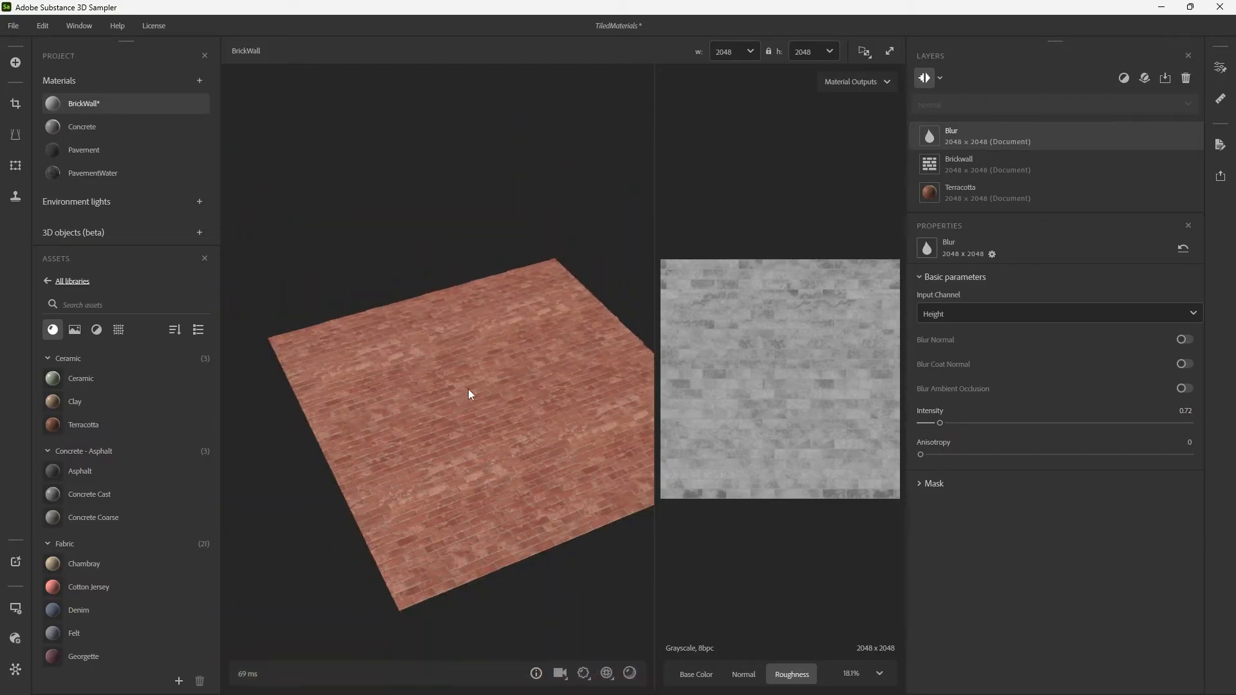
{"action": "scroll", "coordinate": [512, 379], "scroll_direction": "up", "scroll_amount": 5}
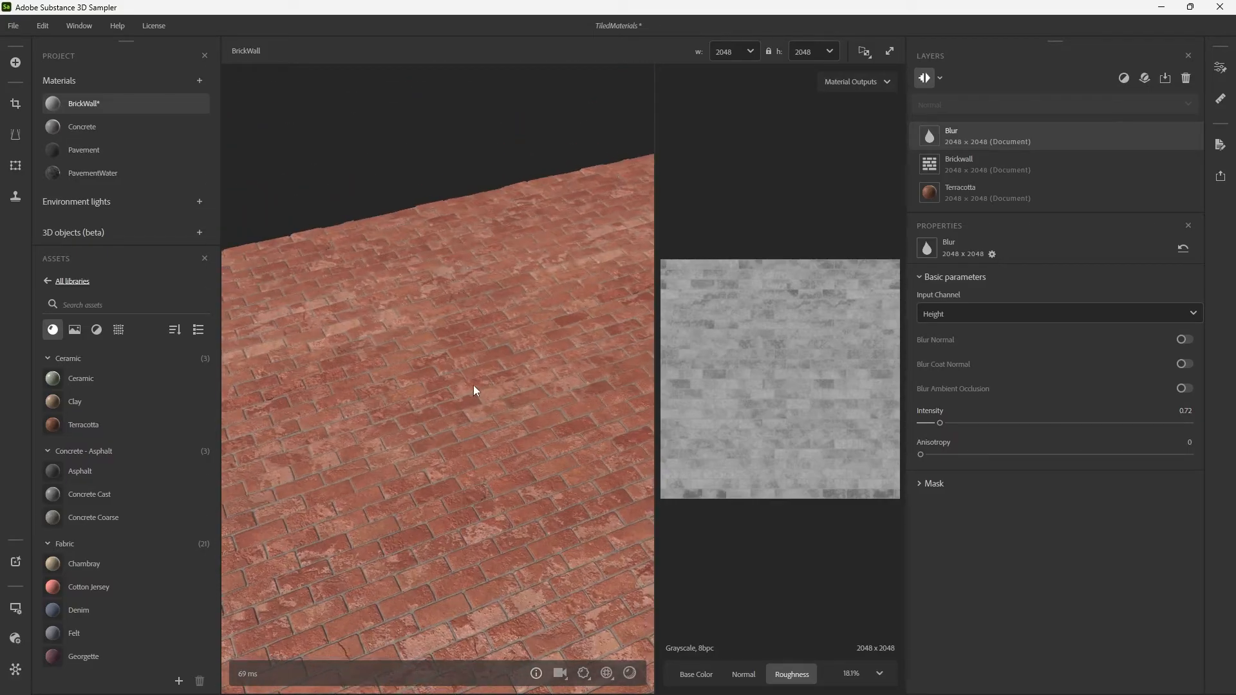
{"action": "left_click_drag", "start_coordinate": [473, 386], "coordinate": [531, 358]}
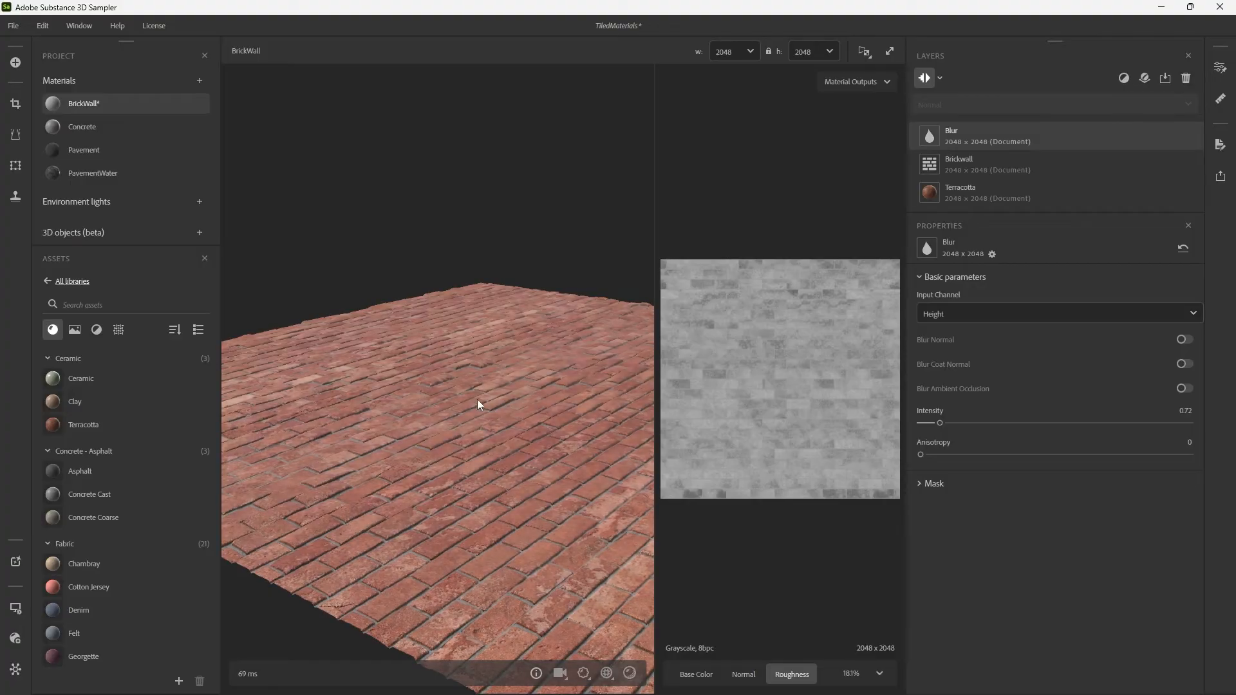
{"action": "scroll", "coordinate": [515, 388], "scroll_direction": "up", "scroll_amount": 5}
{"action": "left_click_drag", "start_coordinate": [530, 398], "coordinate": [492, 405]}
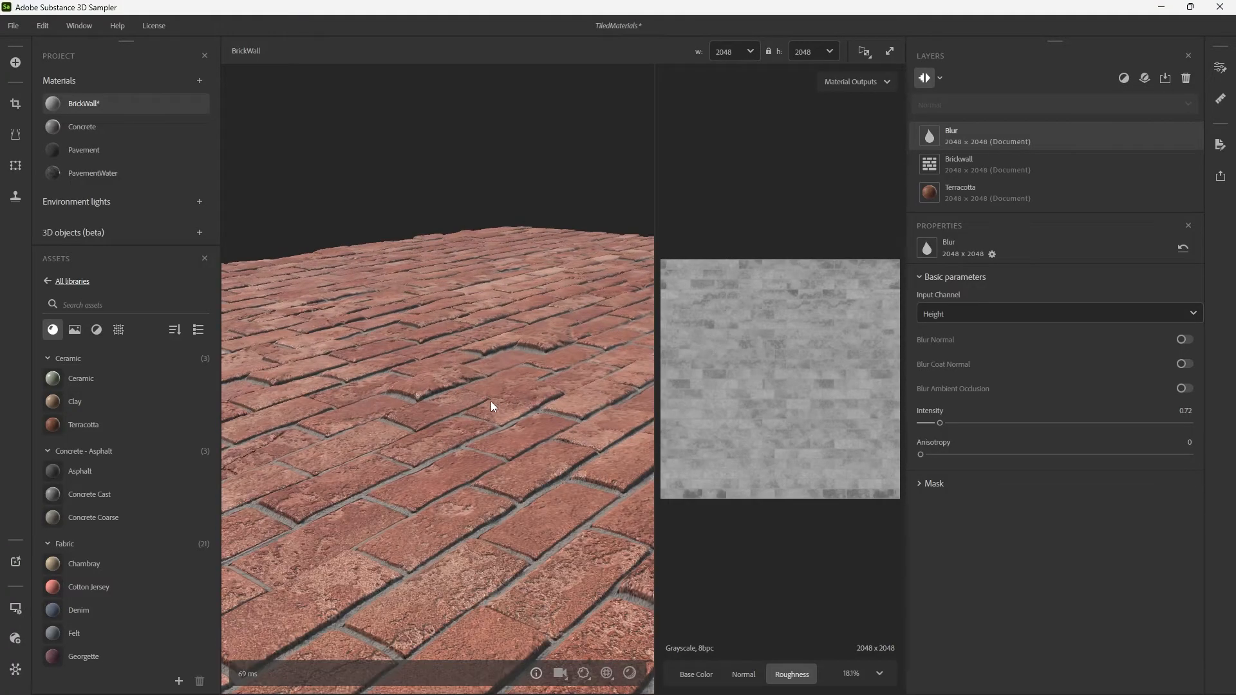
Set the Brickwall filter's Tile to X 3 and Y 6 and inspect the enlarged bricks.
{"action": "left_click_drag", "start_coordinate": [415, 407], "coordinate": [613, 439]}
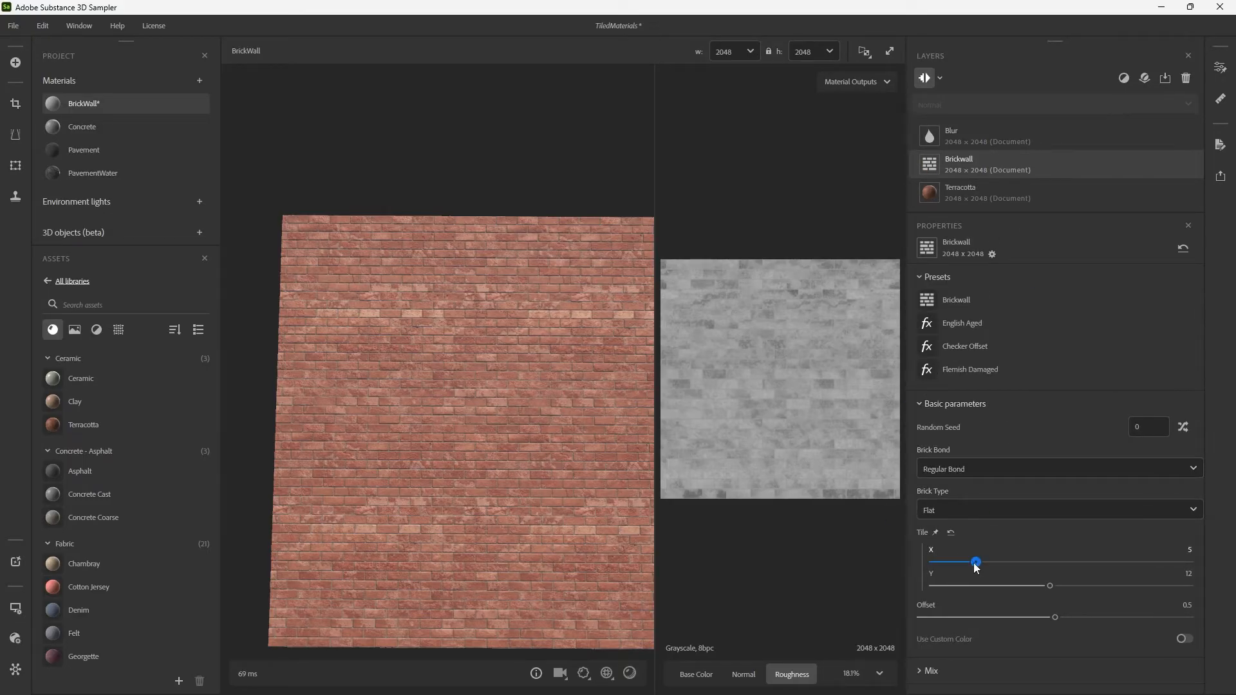
{"action": "mouse_move", "coordinate": [976, 565]}
{"action": "left_mouse_down"}
{"action": "mouse_move", "coordinate": [954, 563]}
{"action": "mouse_move", "coordinate": [989, 586]}
{"action": "left_mouse_up"}
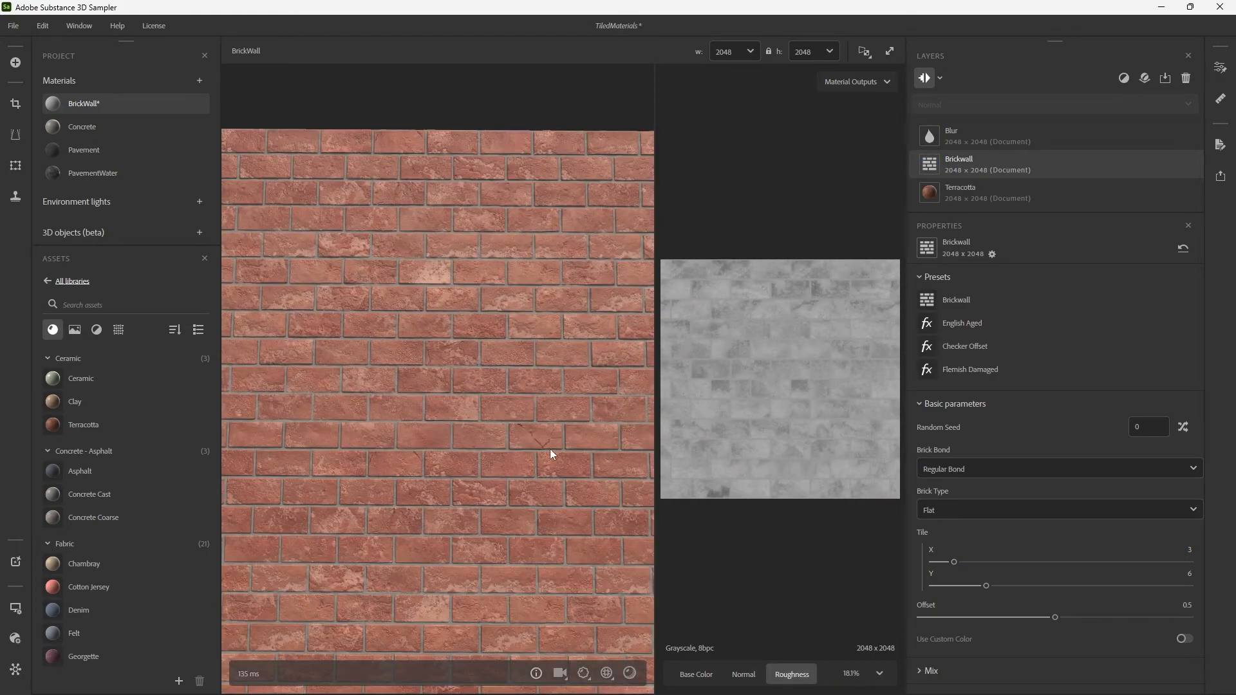
{"action": "left_click_drag", "start_coordinate": [552, 450], "coordinate": [566, 348]}
{"action": "left_click_drag", "start_coordinate": [579, 420], "coordinate": [590, 330]}
{"action": "right_click_drag", "start_coordinate": [590, 329], "coordinate": [572, 350], "text": "shift"}
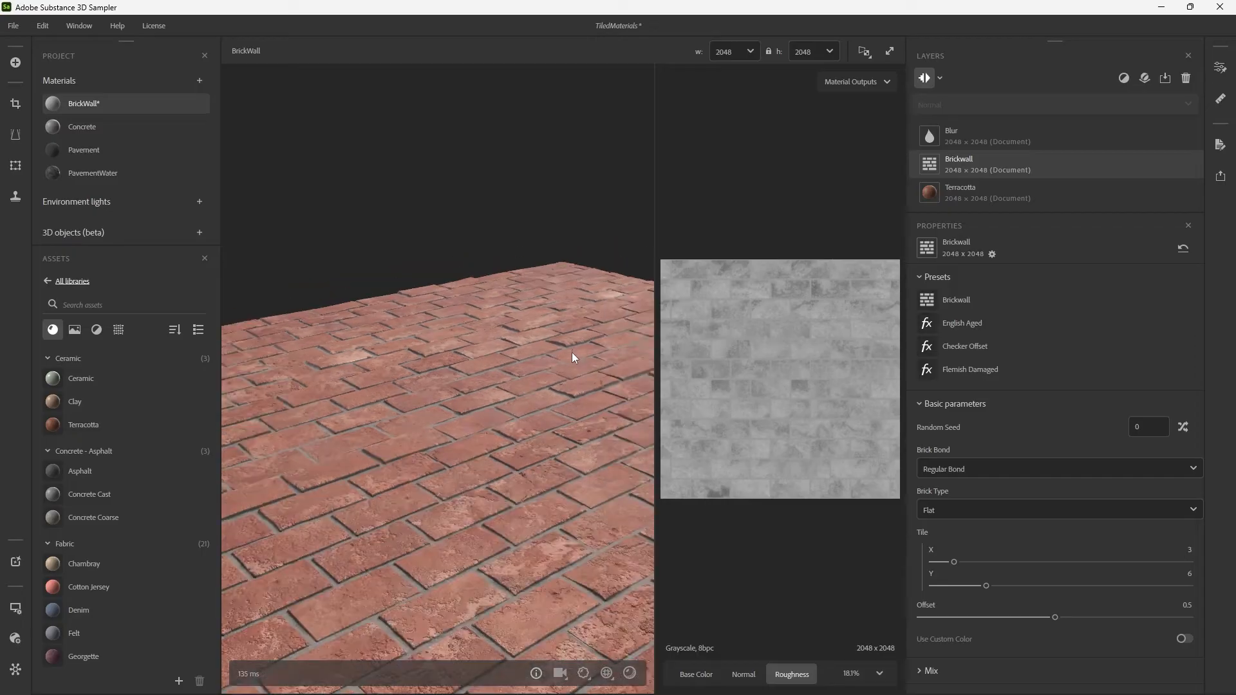
{"action": "left_click_drag", "start_coordinate": [571, 353], "coordinate": [564, 443]}
{"action": "mouse_move", "coordinate": [497, 412]}
{"action": "right_mouse_down", "text": "shift"}
{"action": "mouse_move", "coordinate": [591, 403]}
{"action": "mouse_move", "coordinate": [516, 409]}
{"action": "right_mouse_up", "text": "shift"}
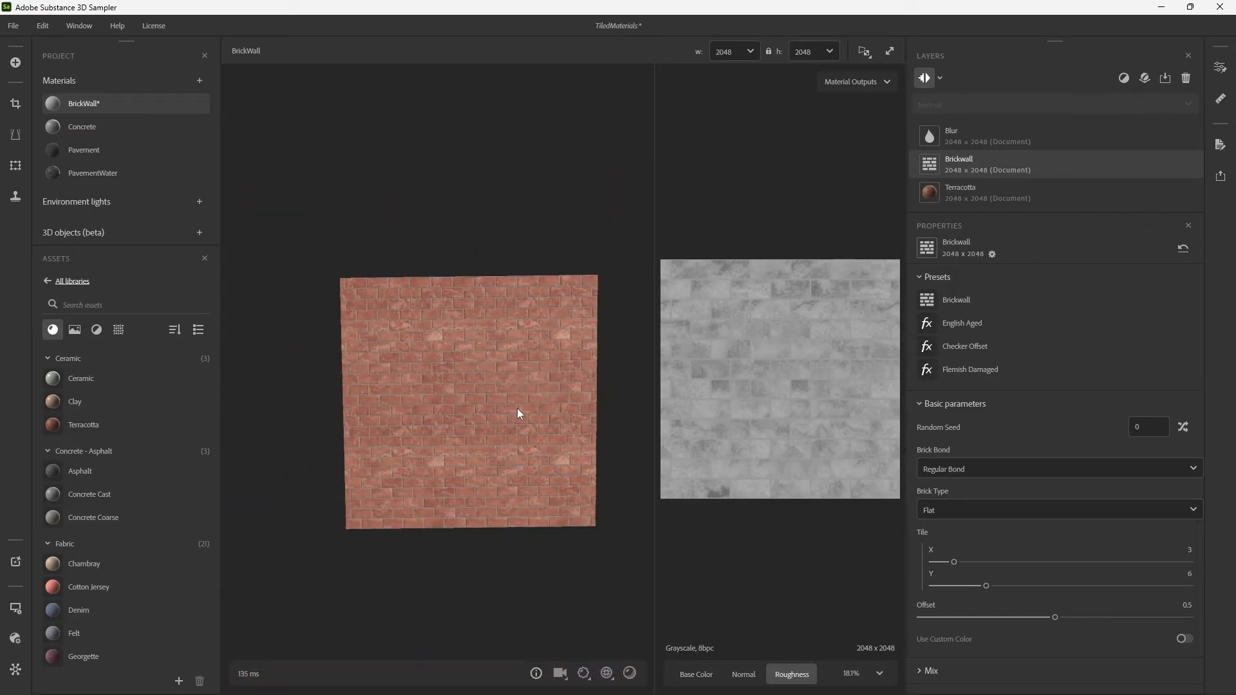
{"action": "scroll", "coordinate": [521, 407], "scroll_direction": "up", "scroll_amount": 4}
{"action": "left_click_drag", "start_coordinate": [482, 420], "coordinate": [481, 397]}
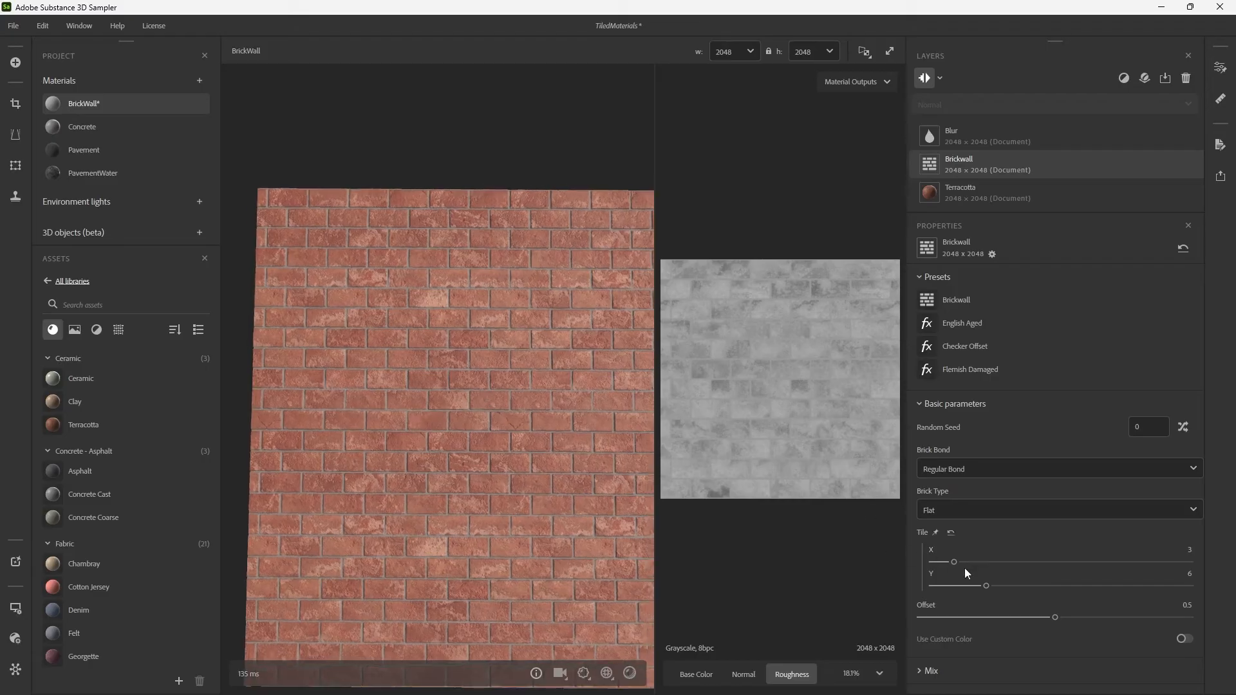
Set the Brickwall filter's Tile Y to 7 and save the project.
{"action": "left_click_drag", "start_coordinate": [987, 586], "coordinate": [997, 586]}
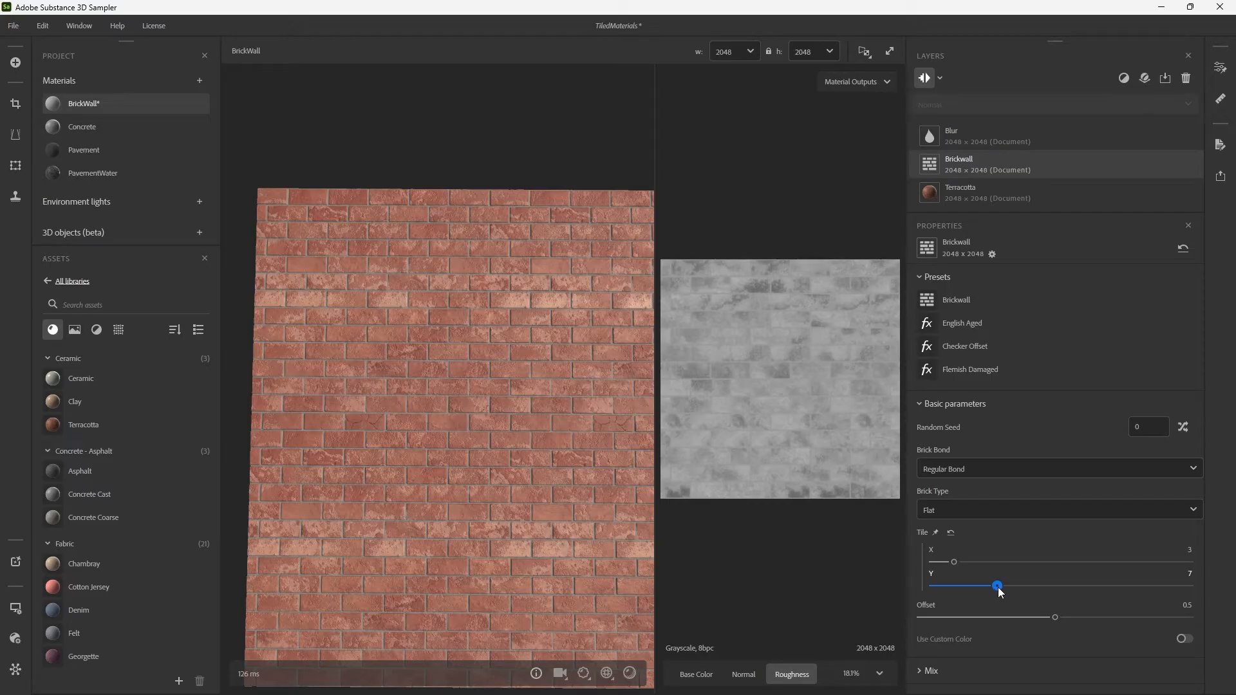
{"action": "left_click_drag", "start_coordinate": [580, 386], "coordinate": [516, 381]}
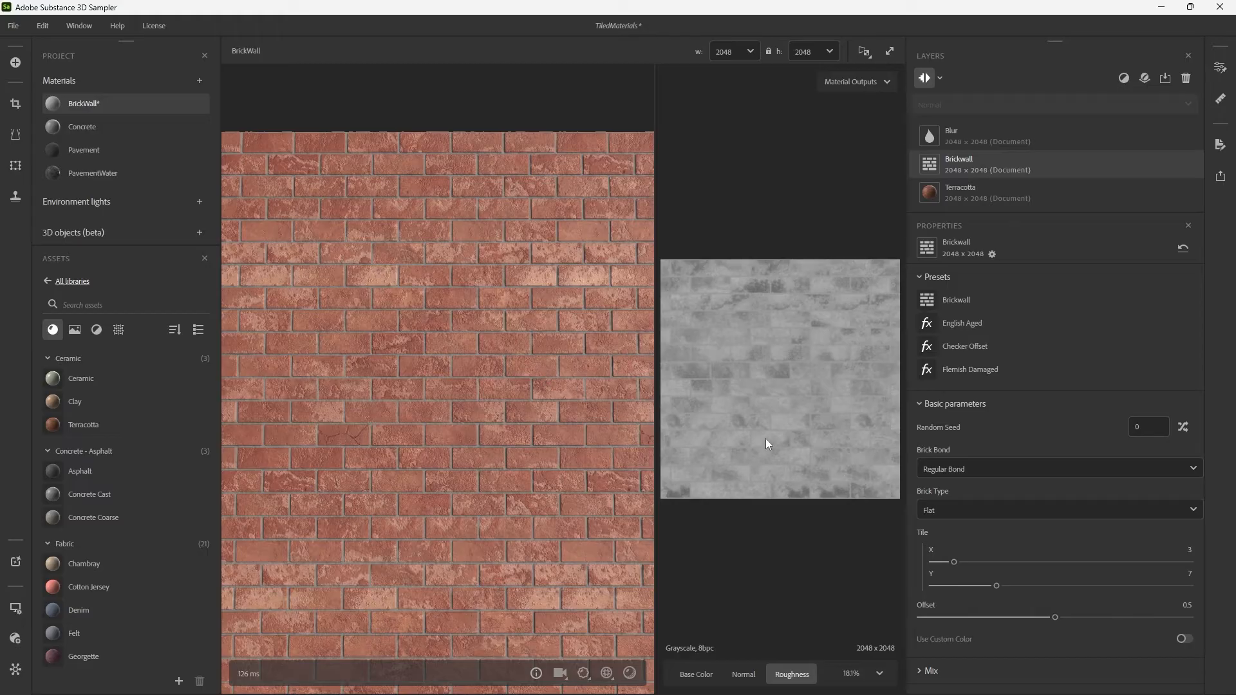
{"action": "mouse_move", "coordinate": [119, 101]}
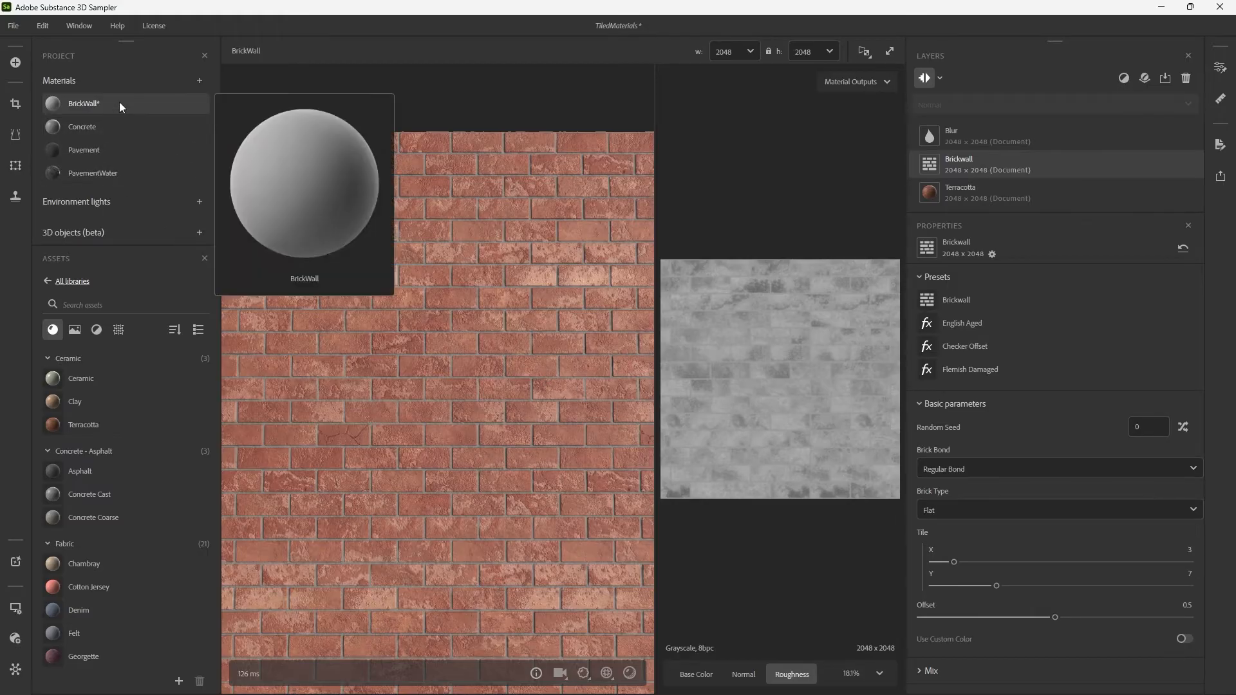
{"action": "key", "text": "ctrl+s"}
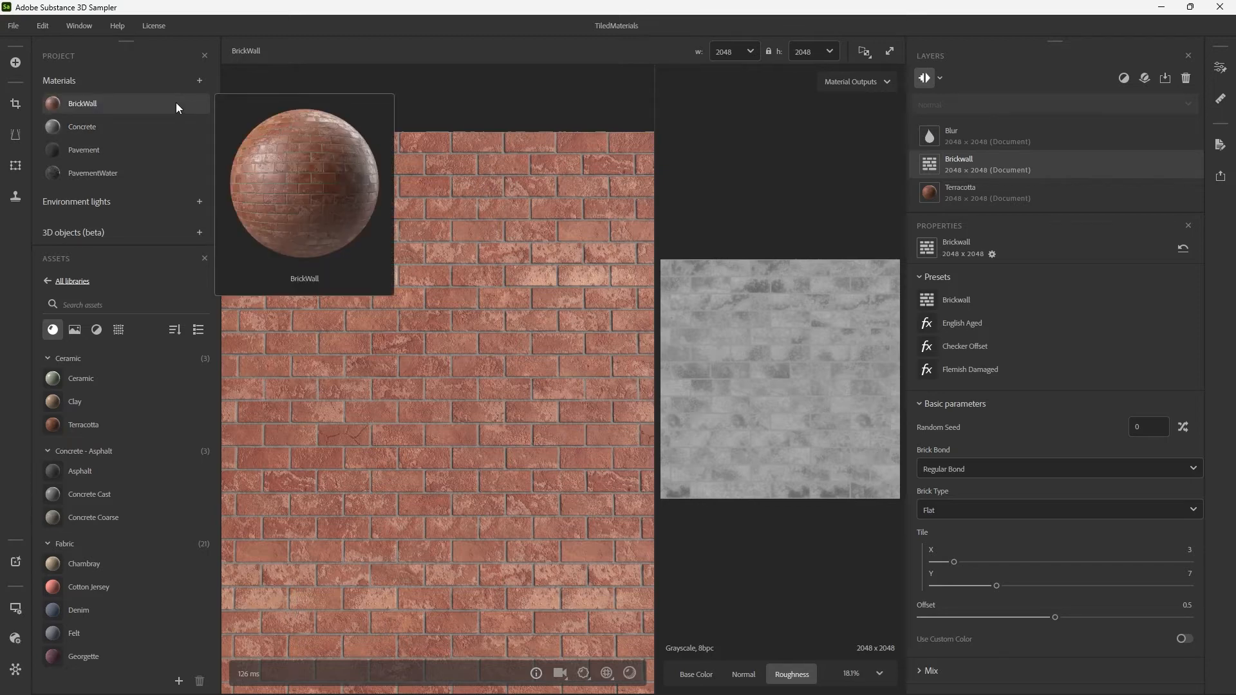
Add a new material to the project, name it Metal, and save the project.
{"action": "left_click", "coordinate": [199, 81]}
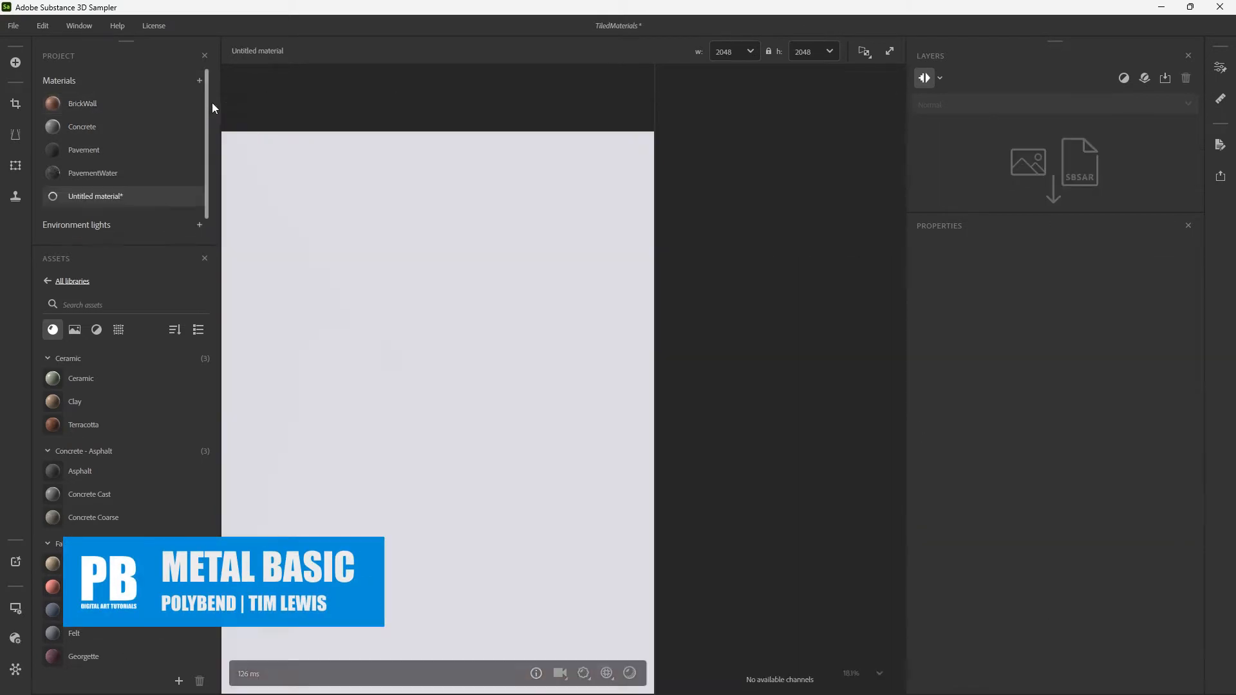
{"action": "double_click", "coordinate": [145, 198]}
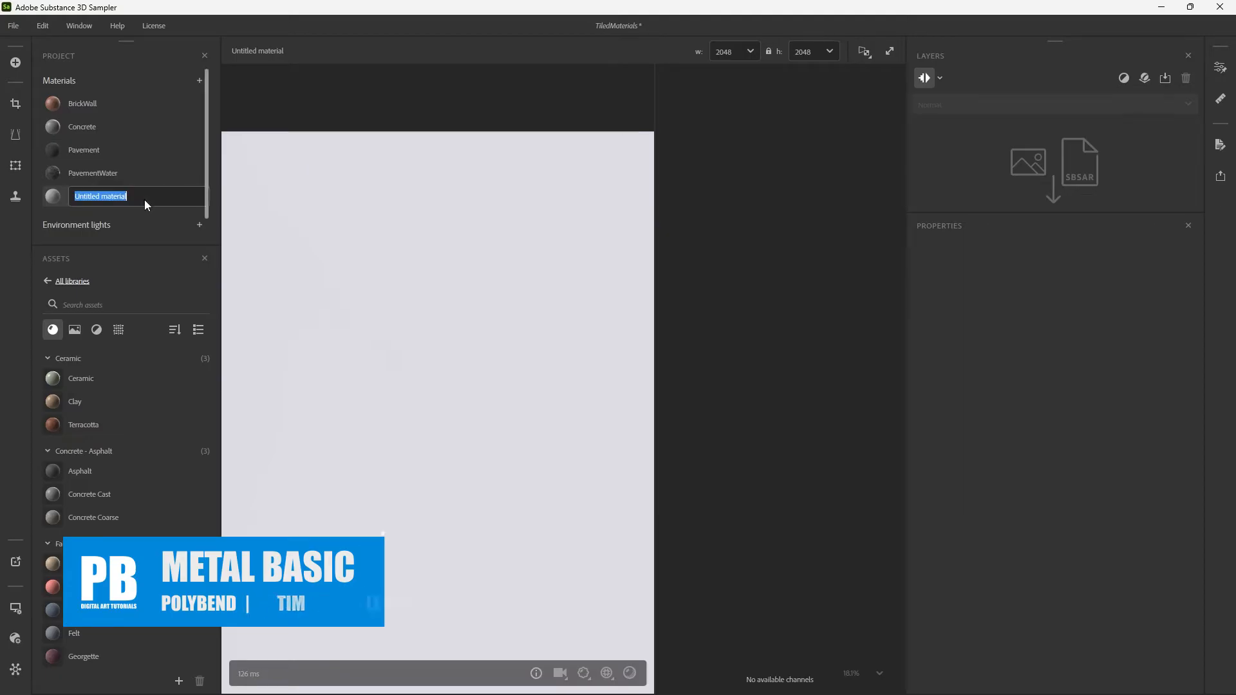
{"action": "type", "text": "Metal"}
{"action": "key", "text": "Return"}
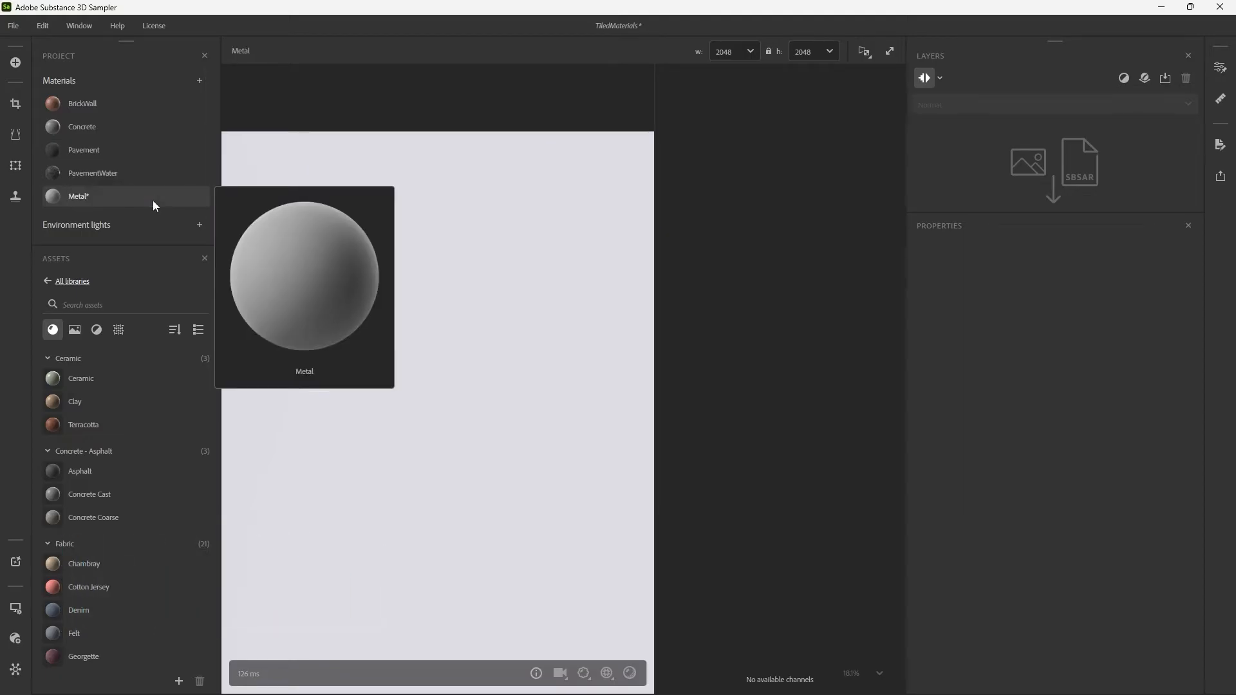
{"action": "key", "text": "ctrl+s"}
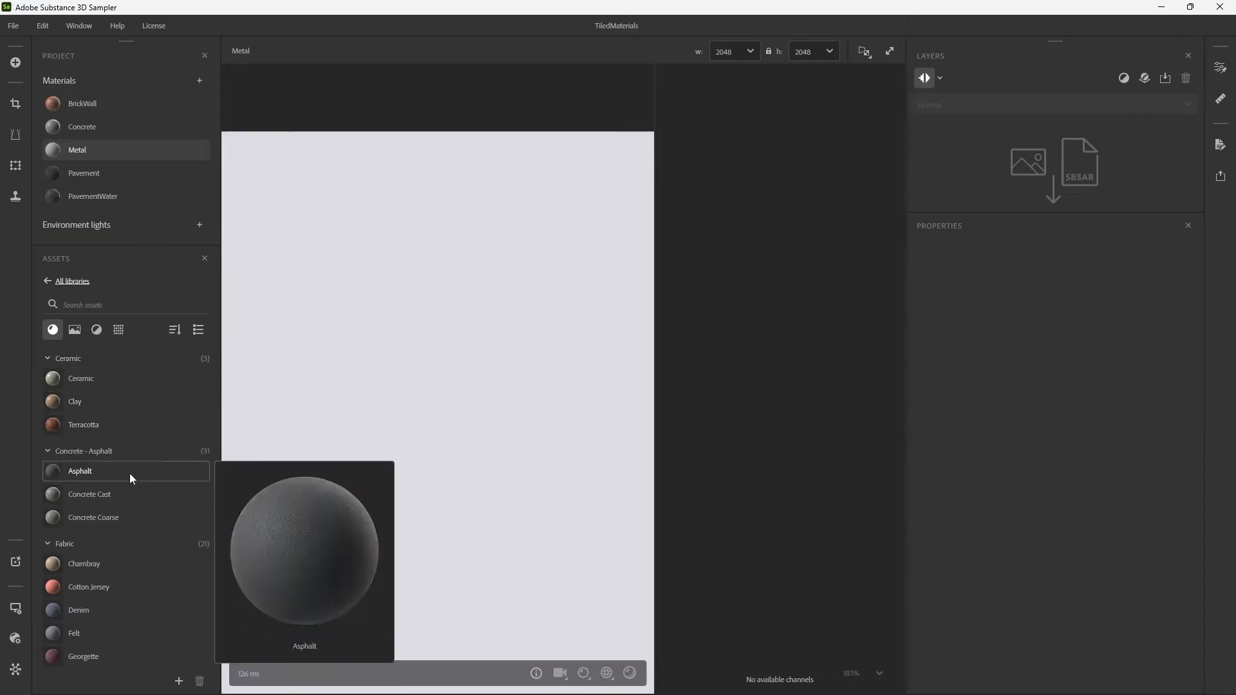
Add the Brushed Metal library material as the Metal material's base layer and check its reflections.
{"action": "scroll", "coordinate": [136, 477], "scroll_direction": "down", "scroll_amount": 2}
{"action": "scroll", "coordinate": [143, 487], "scroll_direction": "down", "scroll_amount": 8}
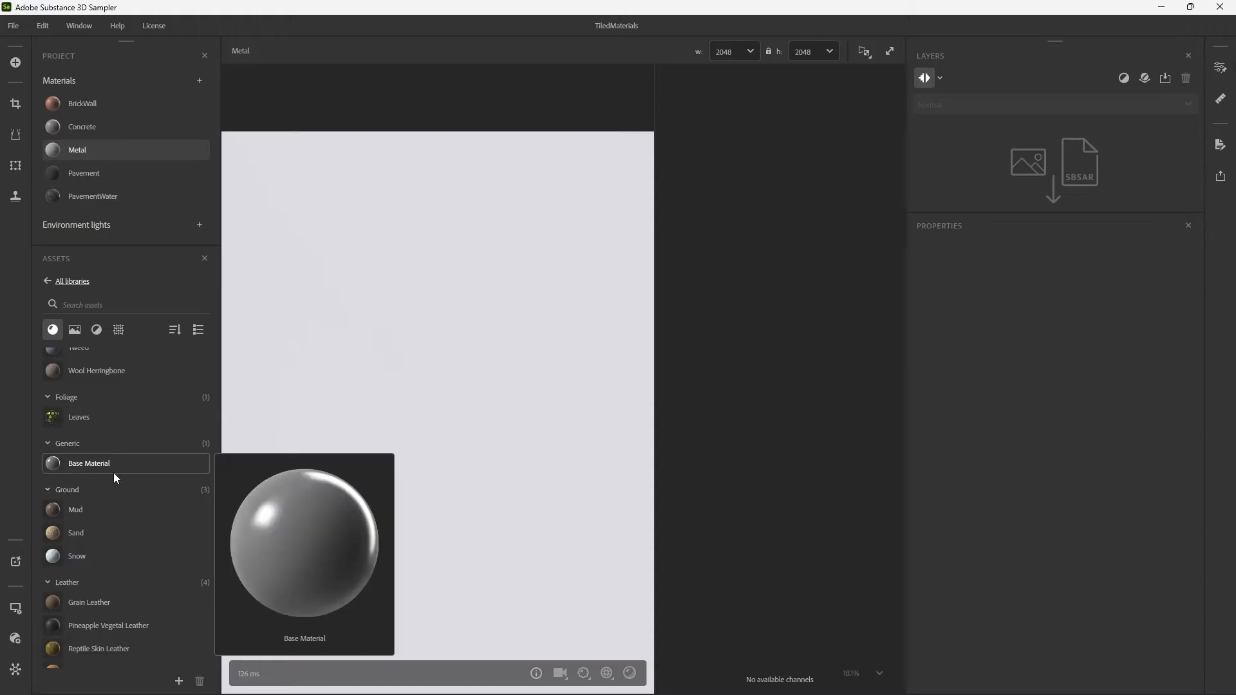
{"action": "scroll", "coordinate": [113, 472], "scroll_direction": "down", "scroll_amount": 3}
{"action": "scroll", "coordinate": [115, 477], "scroll_direction": "down", "scroll_amount": 5}
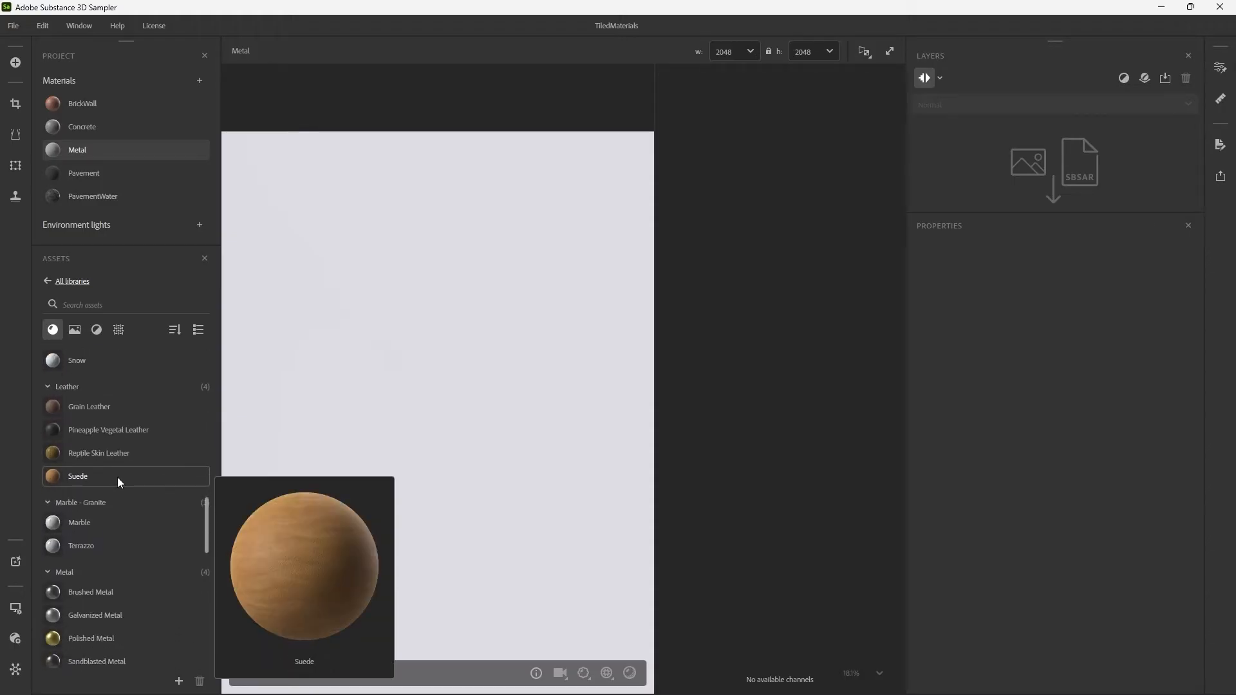
{"action": "mouse_move", "coordinate": [106, 554]}
{"action": "left_mouse_down"}
{"action": "mouse_move", "coordinate": [539, 494]}
{"action": "mouse_move", "coordinate": [1033, 170]}
{"action": "mouse_move", "coordinate": [1041, 144]}
{"action": "left_mouse_up"}
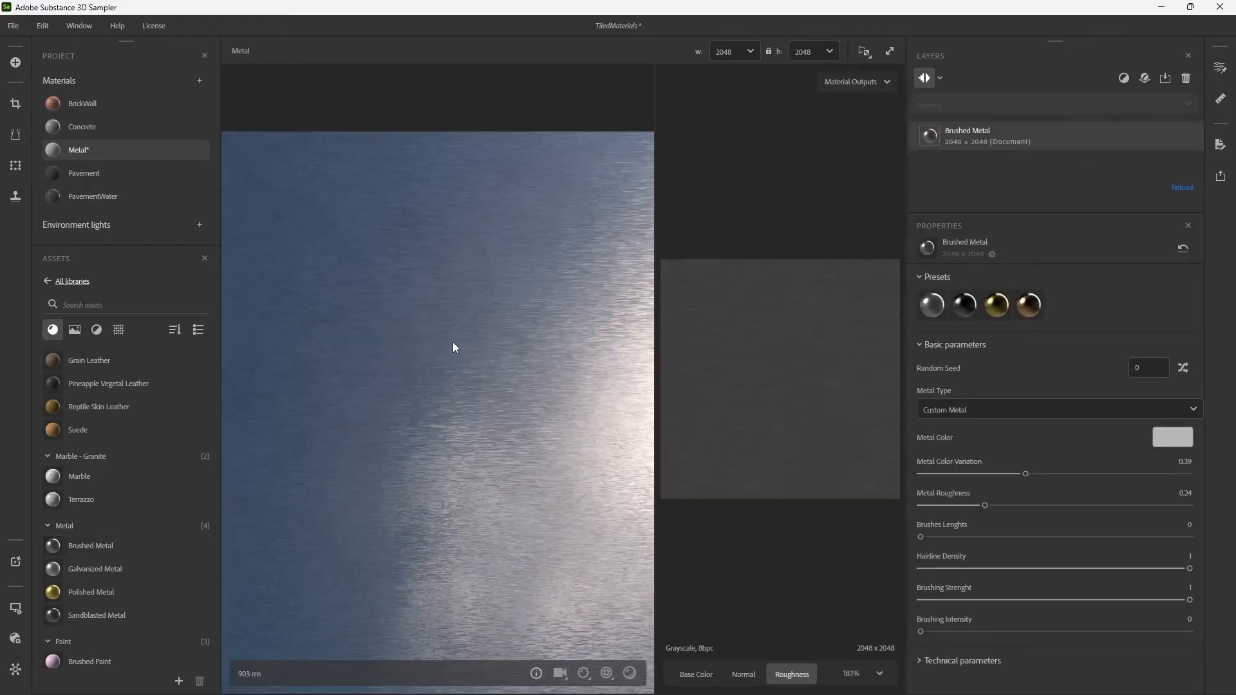
{"action": "mouse_move", "coordinate": [484, 350]}
{"action": "left_mouse_down"}
{"action": "mouse_move", "coordinate": [500, 287]}
{"action": "mouse_move", "coordinate": [519, 337]}
{"action": "mouse_move", "coordinate": [601, 386]}
{"action": "mouse_move", "coordinate": [523, 381]}
{"action": "mouse_move", "coordinate": [620, 418]}
{"action": "mouse_move", "coordinate": [629, 455]}
{"action": "mouse_move", "coordinate": [543, 386]}
{"action": "mouse_move", "coordinate": [510, 406]}
{"action": "mouse_move", "coordinate": [512, 349]}
{"action": "mouse_move", "coordinate": [513, 425]}
{"action": "mouse_move", "coordinate": [532, 430]}
{"action": "mouse_move", "coordinate": [508, 404]}
{"action": "mouse_move", "coordinate": [502, 425]}
{"action": "mouse_move", "coordinate": [557, 408]}
{"action": "mouse_move", "coordinate": [555, 367]}
{"action": "mouse_move", "coordinate": [503, 391]}
{"action": "left_mouse_up"}
{"action": "right_click_drag", "start_coordinate": [503, 390], "coordinate": [621, 388], "text": "shift"}
Add a Smudge/Stain filter above the Brushed Metal layer and examine the stains on the surface.
{"action": "left_click", "coordinate": [1123, 80]}
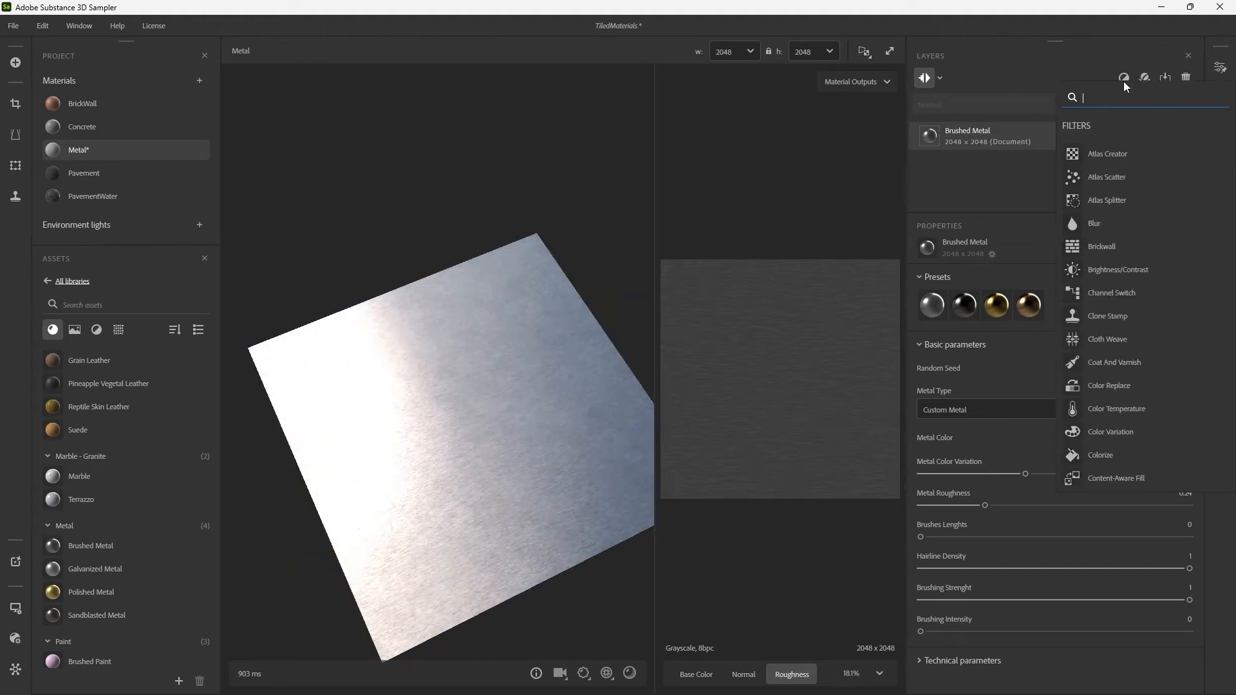
{"action": "type", "text": "Smud"}
{"action": "key", "text": "Return"}
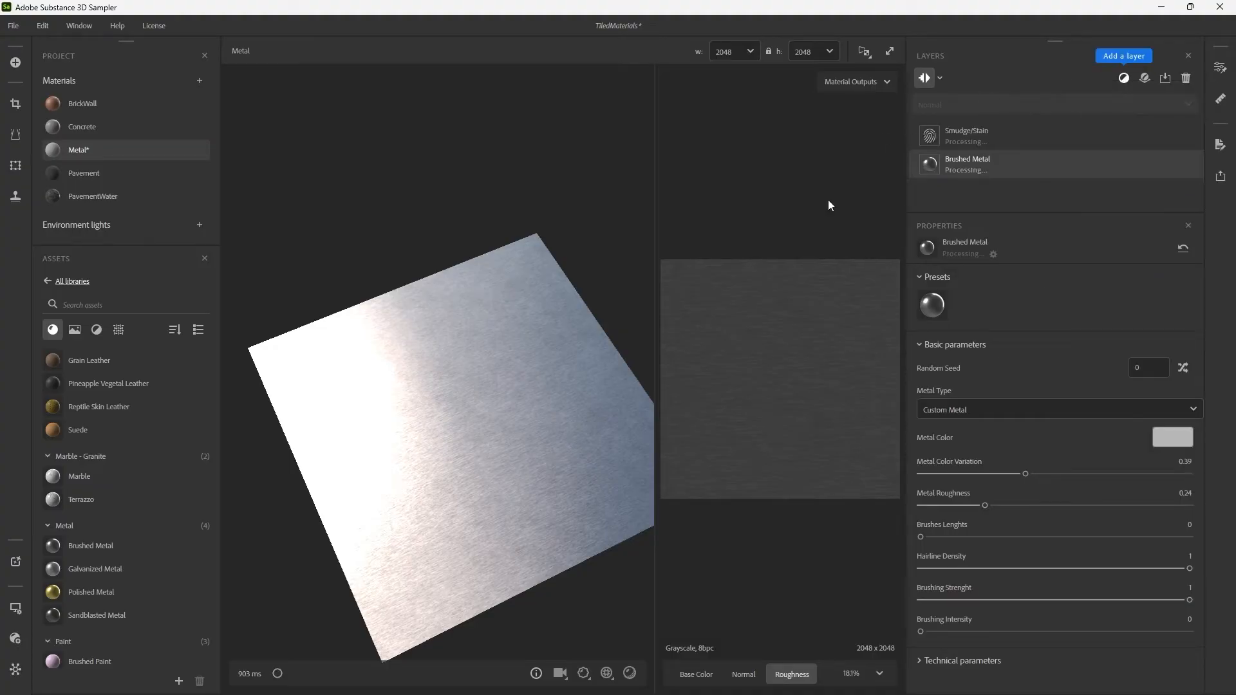
{"action": "mouse_move", "coordinate": [528, 369]}
{"action": "left_mouse_down"}
{"action": "mouse_move", "coordinate": [528, 347]}
{"action": "mouse_move", "coordinate": [530, 362]}
{"action": "left_mouse_up"}
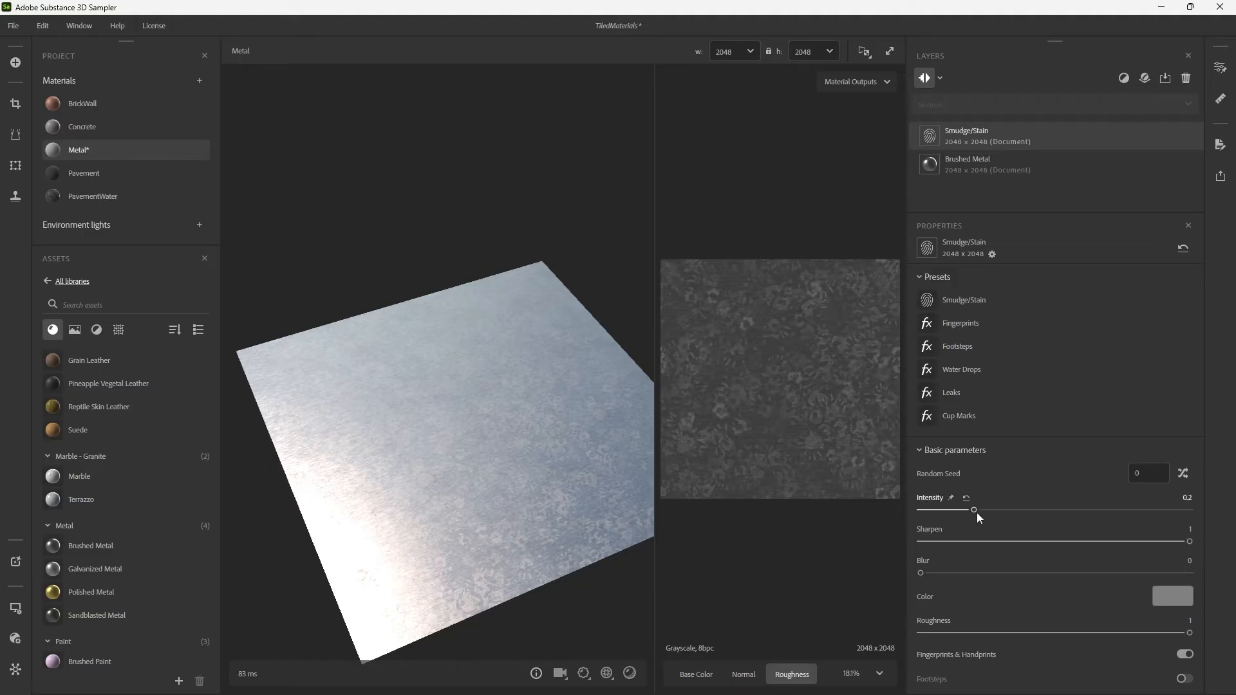
Lower the Smudge/Stain filter's Intensity to 0.1 and raise the Brushed Metal layer's Metal Roughness to 0.36.
{"action": "left_click_drag", "start_coordinate": [976, 513], "coordinate": [948, 512]}
{"action": "right_click_drag", "start_coordinate": [570, 446], "coordinate": [384, 419], "text": "shift"}
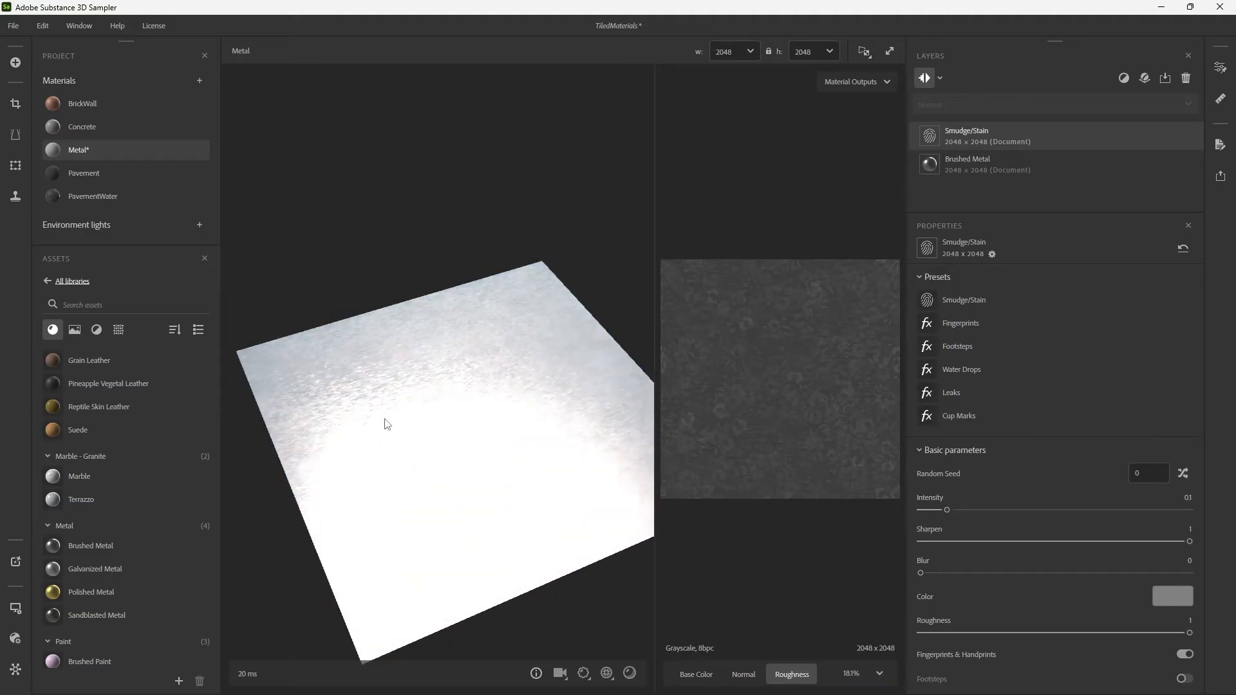
{"action": "left_click", "coordinate": [983, 164]}
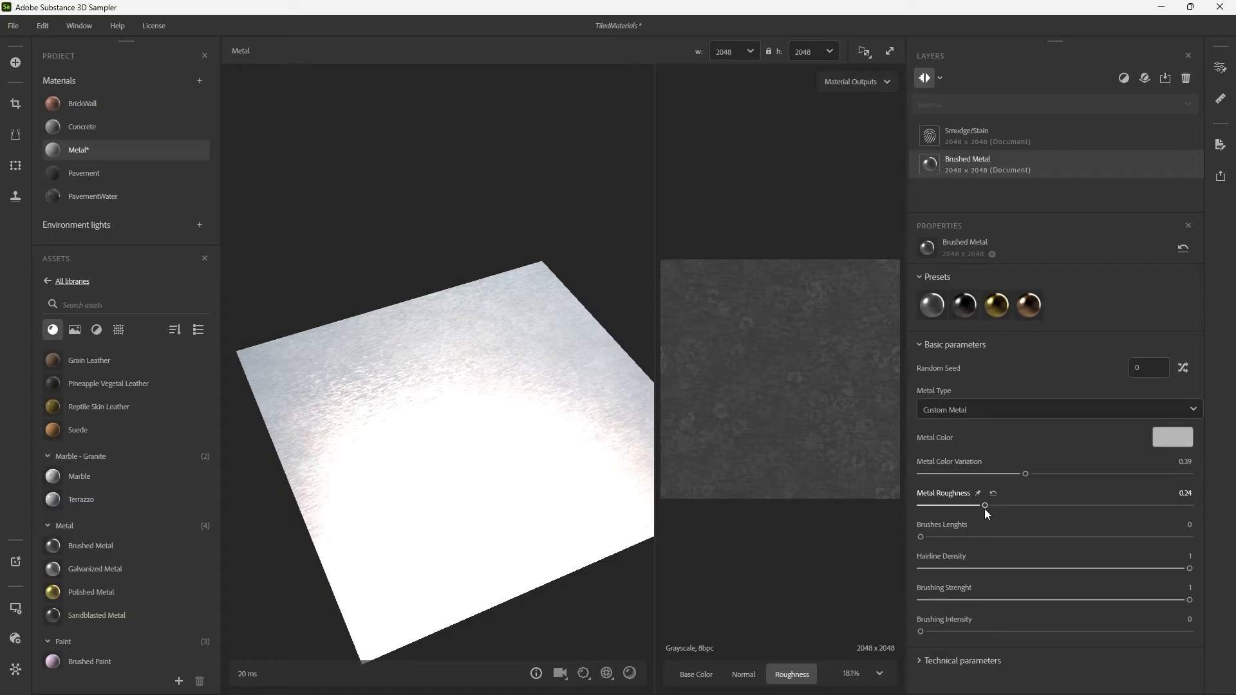
{"action": "left_click_drag", "start_coordinate": [986, 506], "coordinate": [1018, 505]}
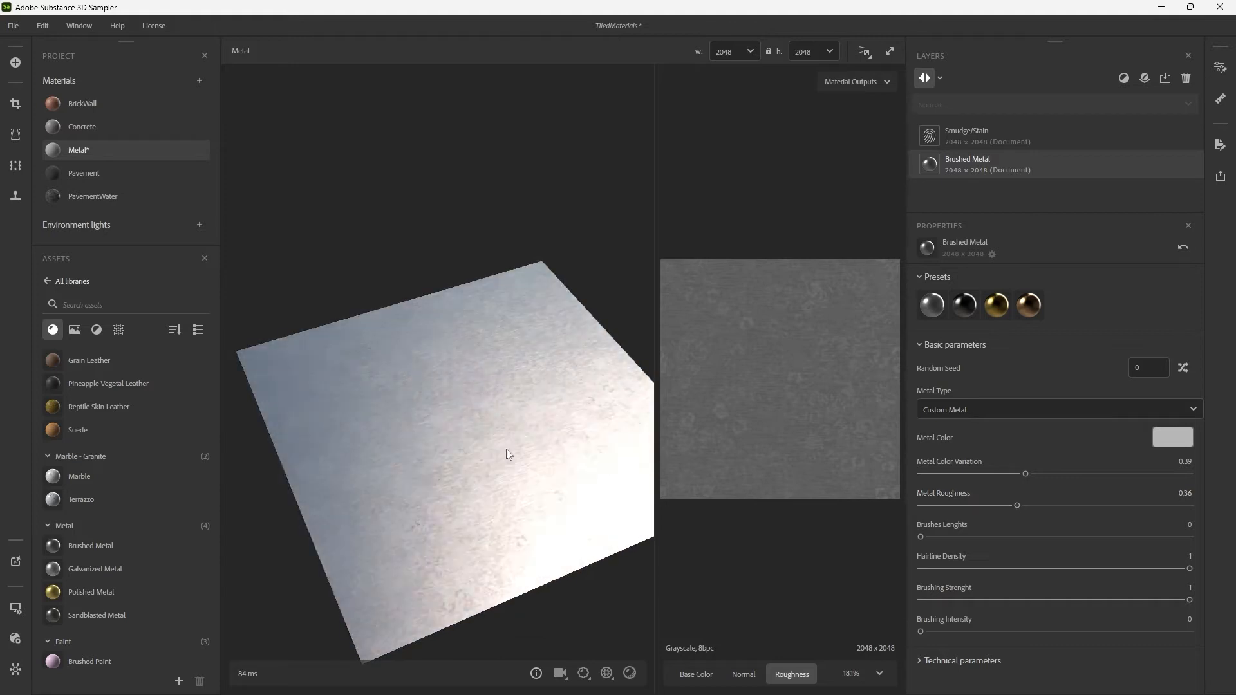
{"action": "left_click_drag", "start_coordinate": [506, 450], "coordinate": [585, 419]}
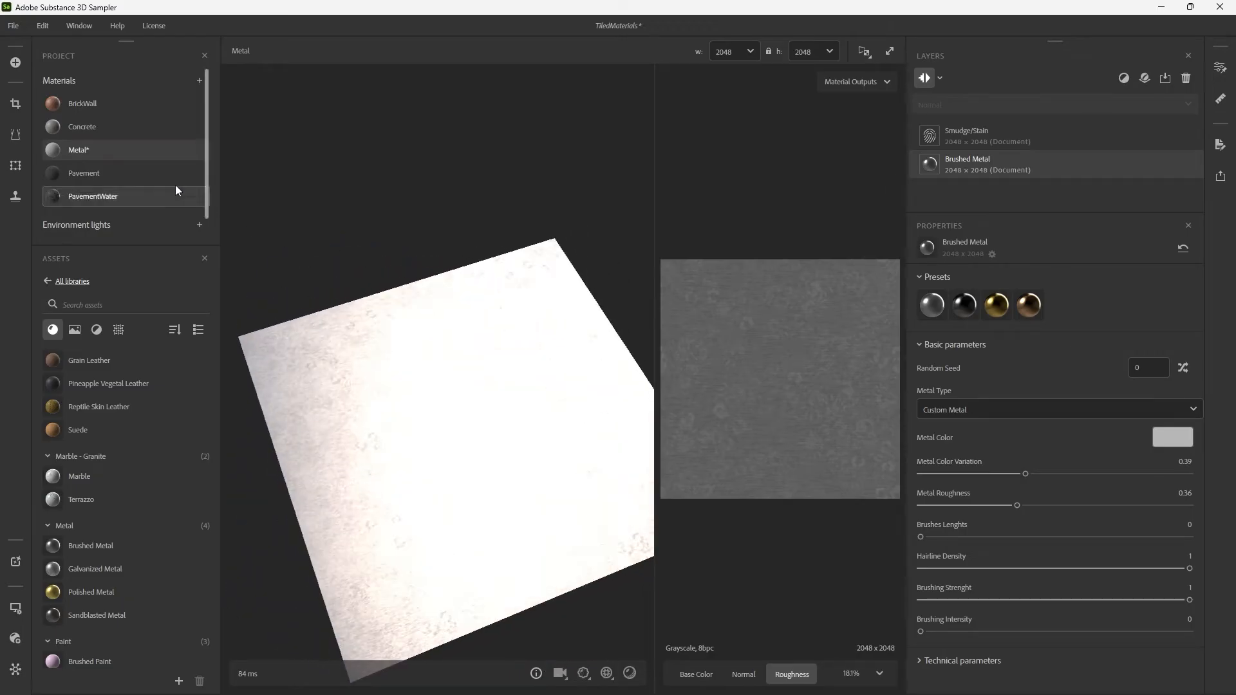
Add a new material to the project, name it MetalPlated, and save the project.
{"action": "left_click", "coordinate": [144, 150]}
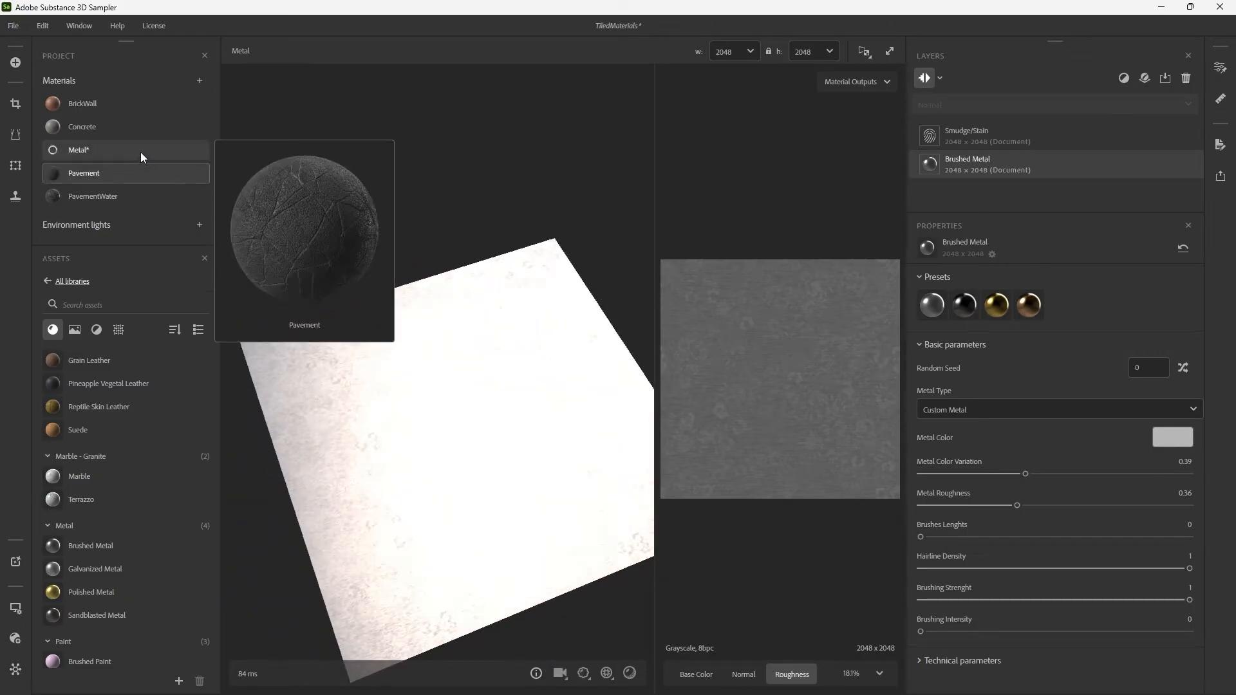
{"action": "left_click", "coordinate": [198, 81]}
{"action": "left_click", "coordinate": [225, 108]}
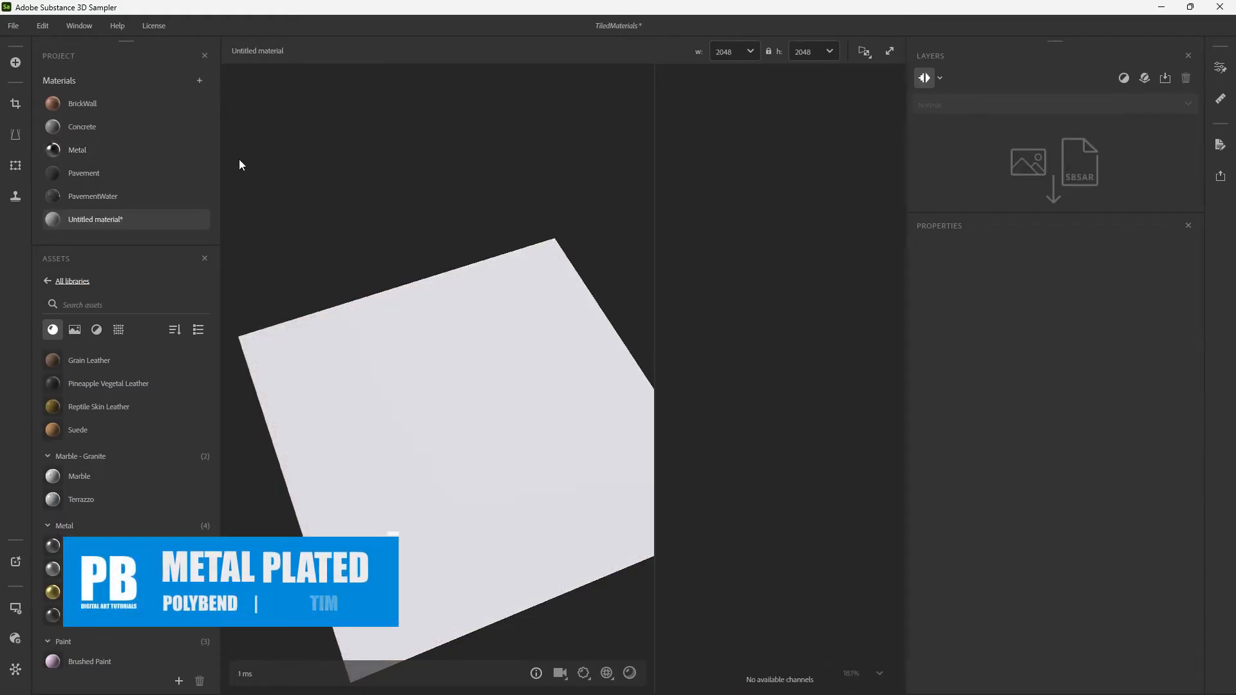
{"action": "double_click", "coordinate": [110, 226]}
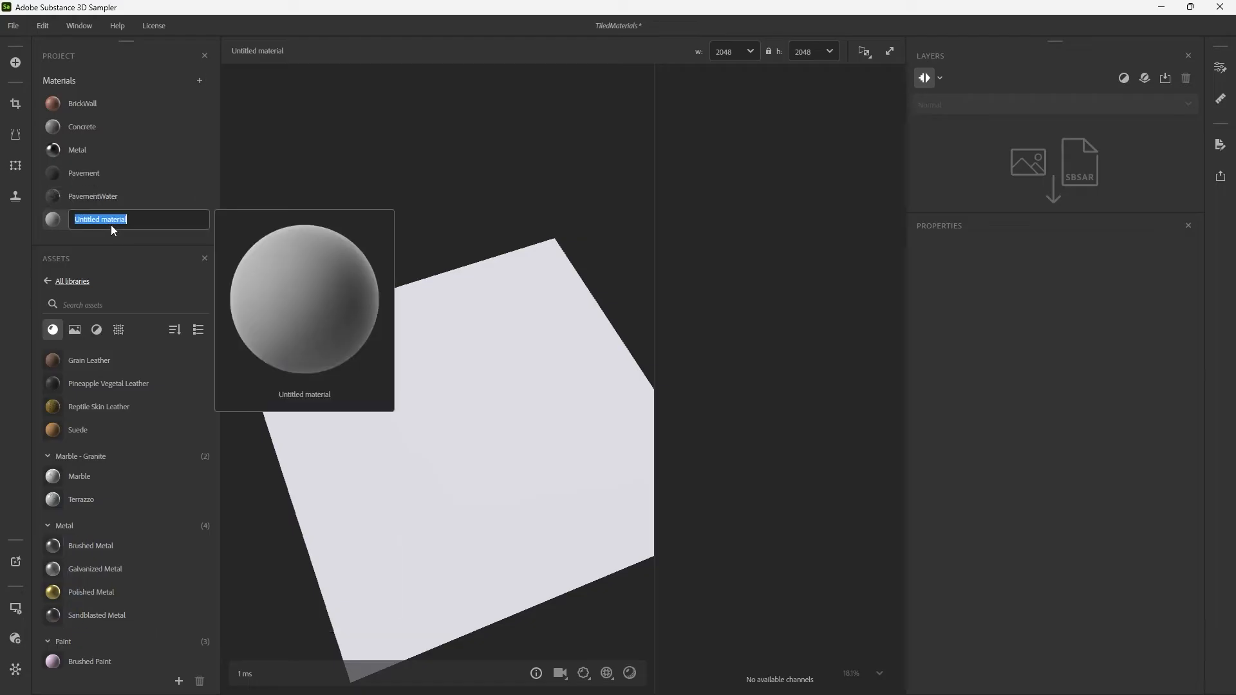
{"action": "type", "text": "Metal"}
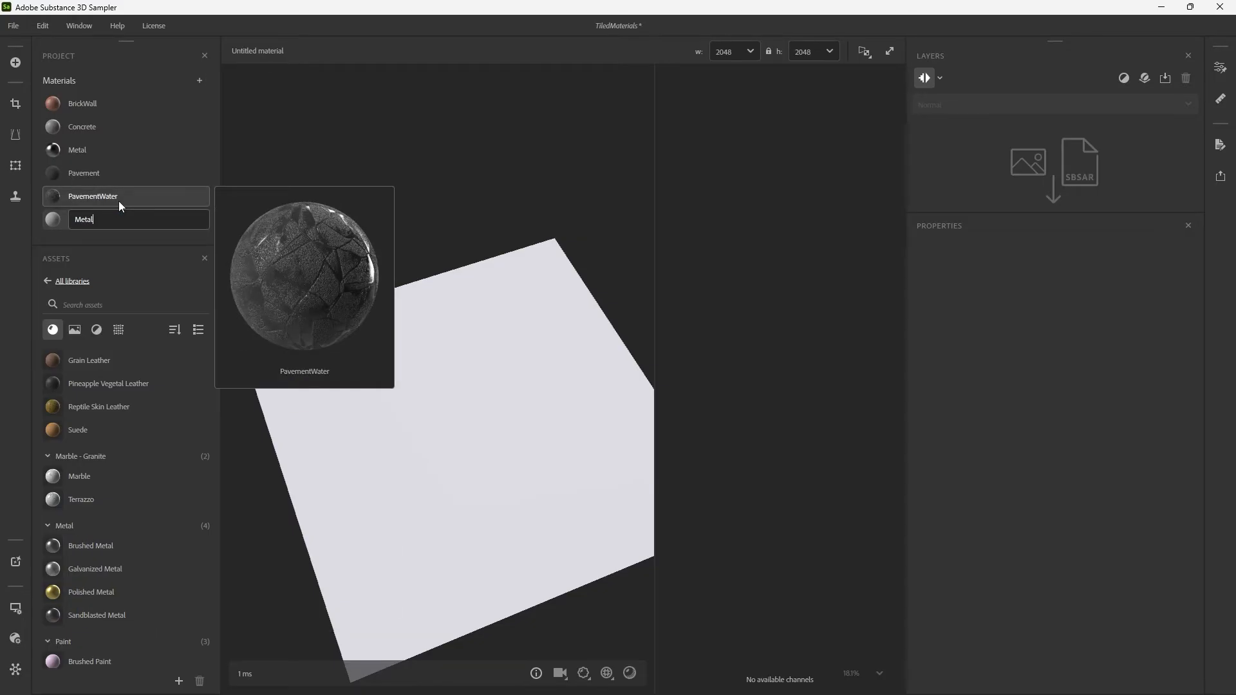
{"action": "type", "text": "Plated"}
{"action": "key", "text": "Return"}
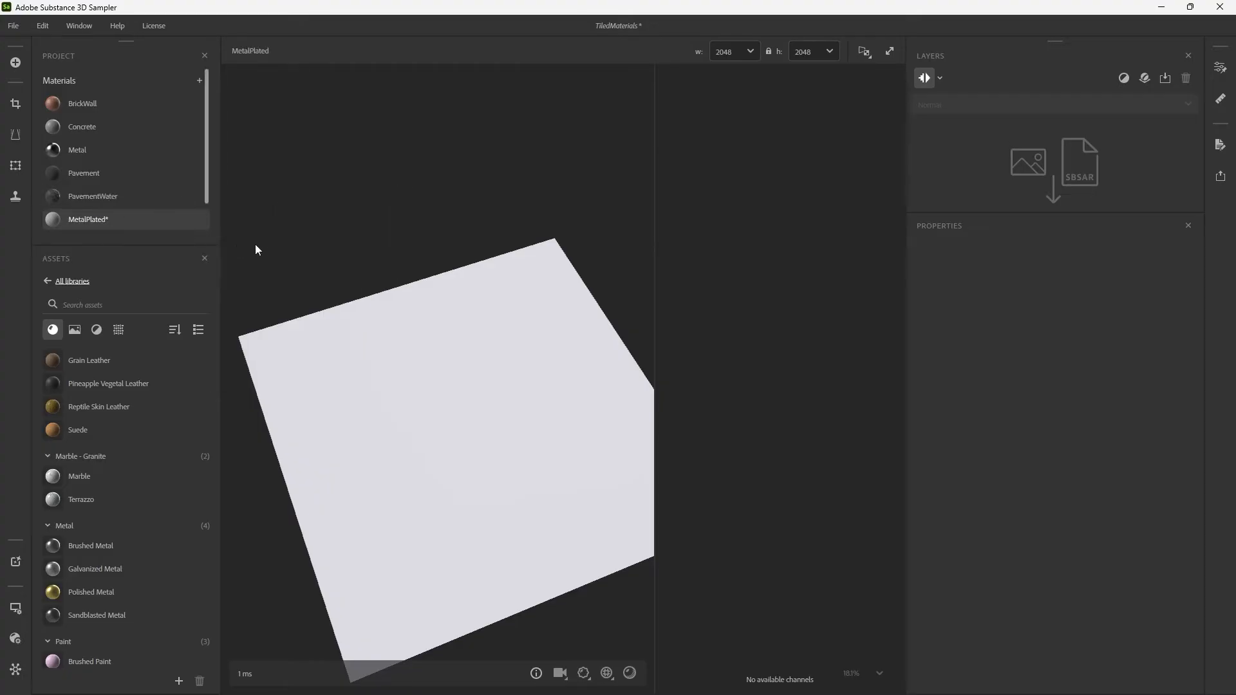
{"action": "key", "text": "ctrl+s"}
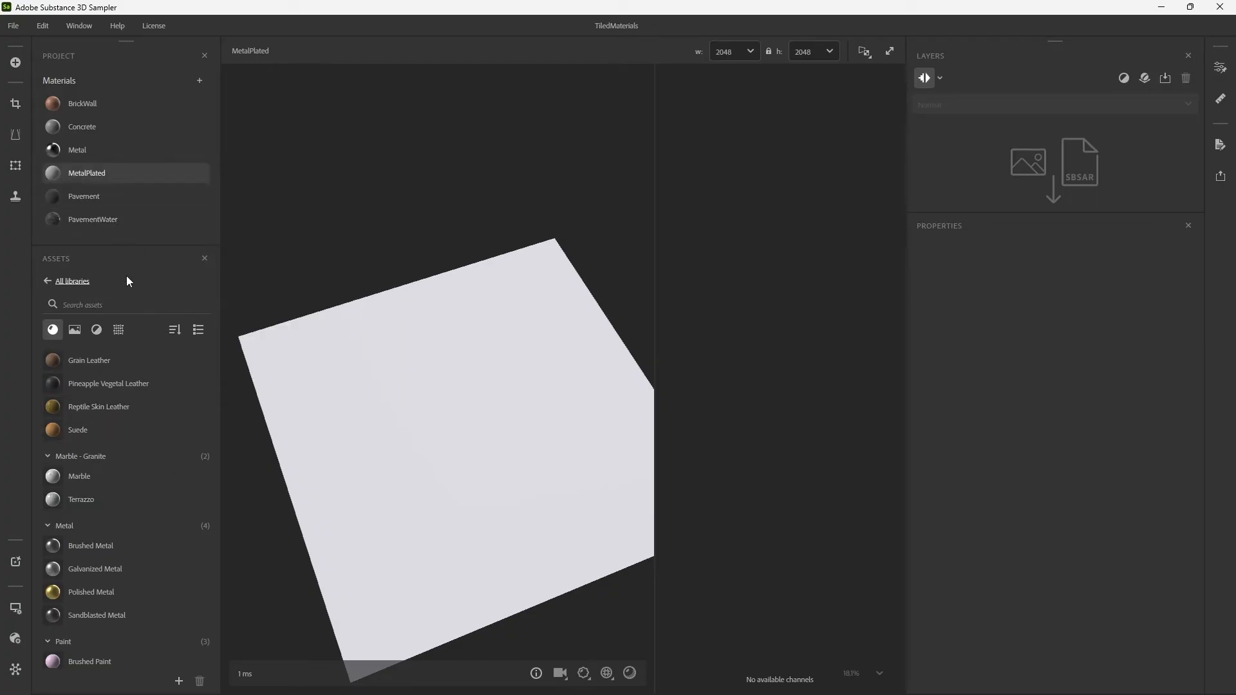
Add the project's Metal material as the base layer of MetalPlated.
{"action": "mouse_move", "coordinate": [99, 169]}
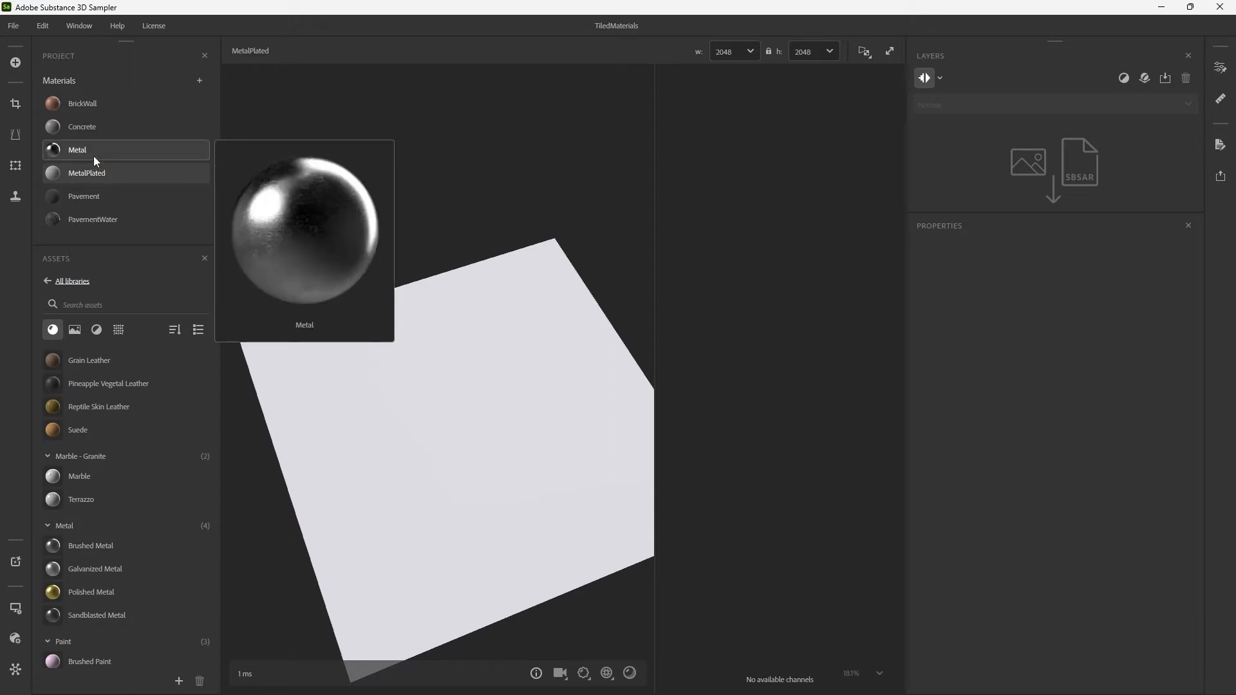
{"action": "mouse_move", "coordinate": [103, 126]}
{"action": "left_click_drag", "start_coordinate": [77, 152], "coordinate": [979, 193]}
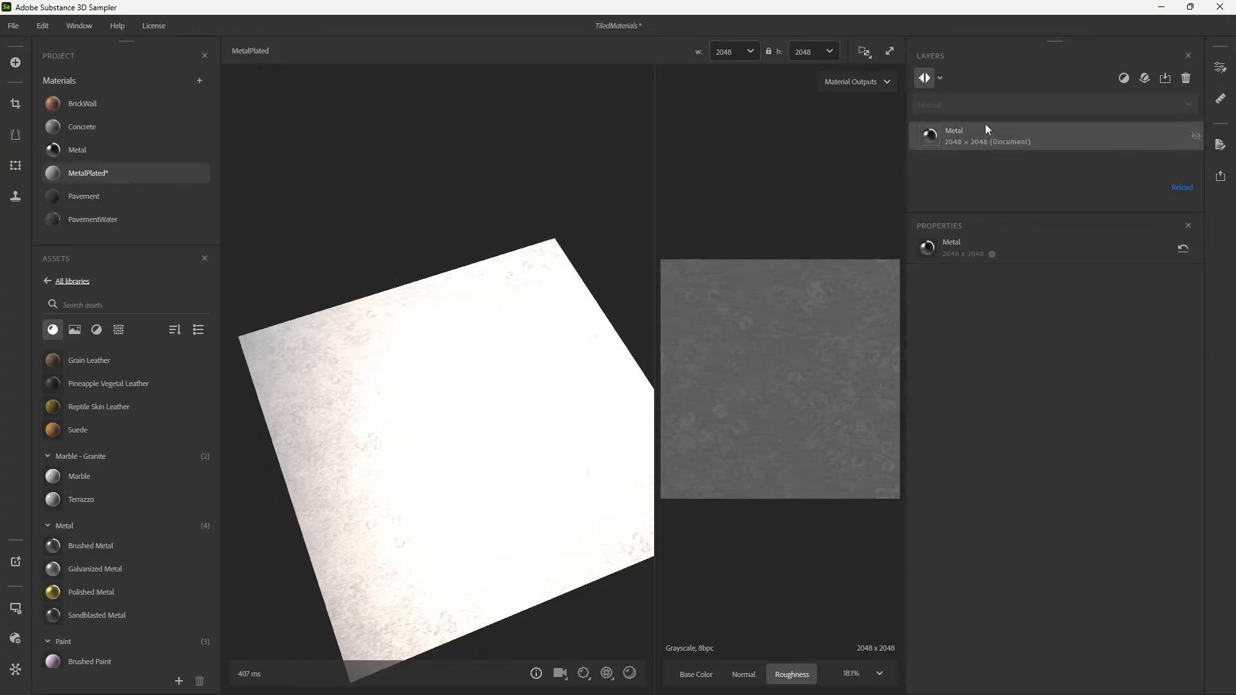
Add a Panel filter above the Metal layer and check its effect on the surface.
{"action": "left_click", "coordinate": [1124, 77]}
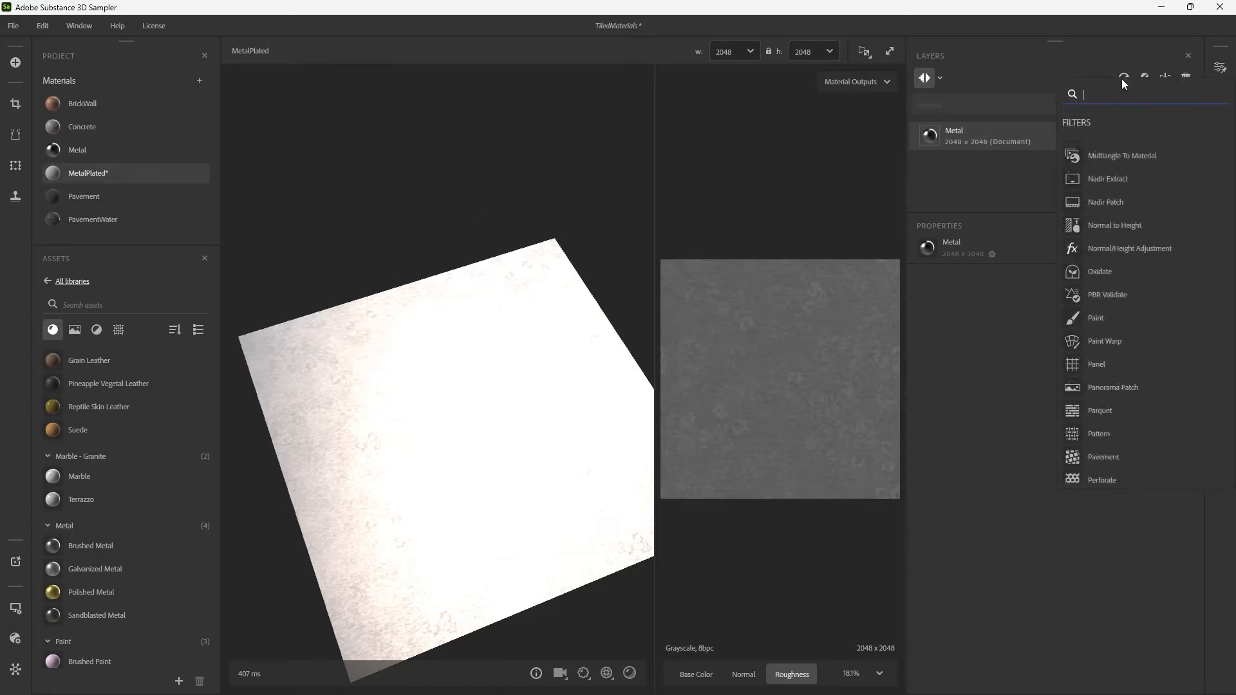
{"action": "type", "text": "panel"}
{"action": "key", "text": "Return"}
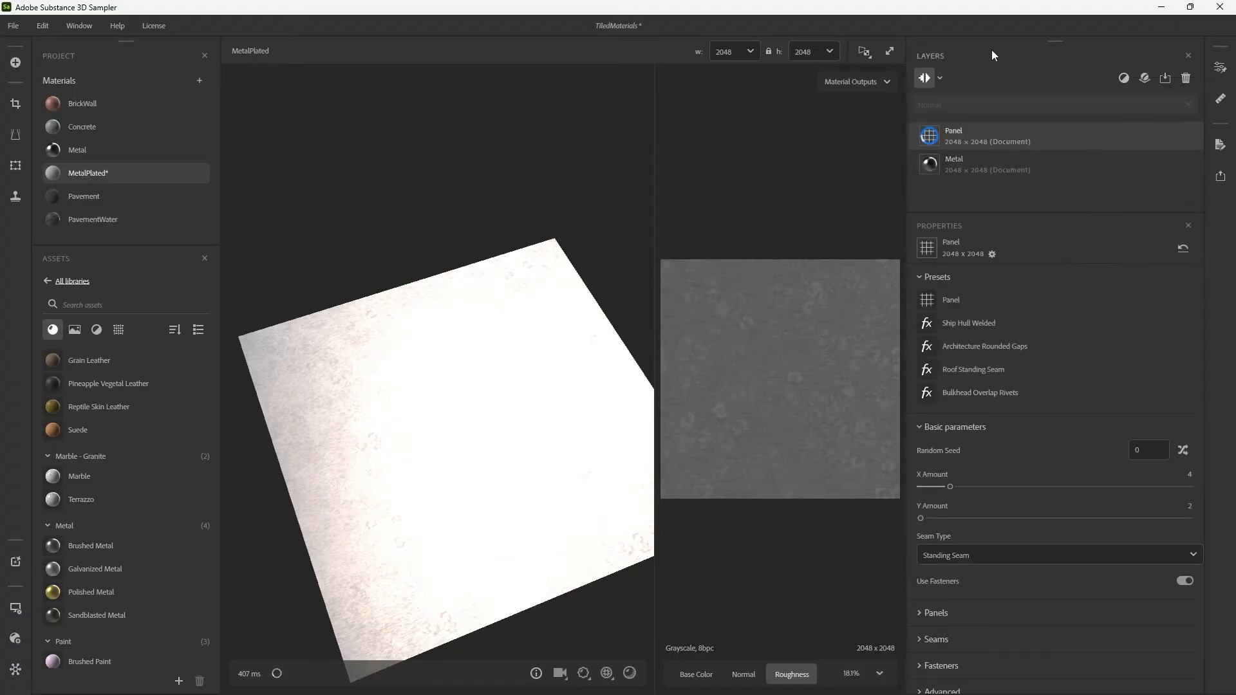
{"action": "left_click_drag", "start_coordinate": [448, 329], "coordinate": [551, 377]}
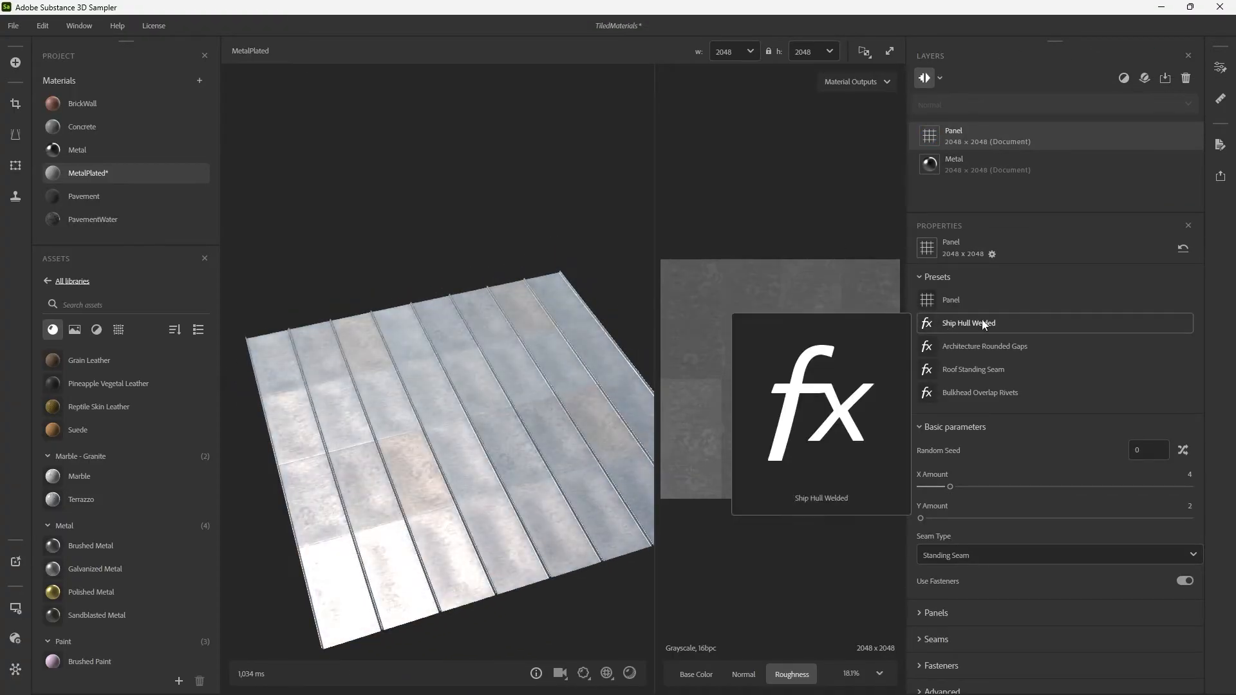
Compare the Panel filter's presets, apply Bulkhead Overlap Rivets, and inspect the riveted plates up close.
{"action": "left_click", "coordinate": [983, 320]}
{"action": "left_click", "coordinate": [984, 347]}
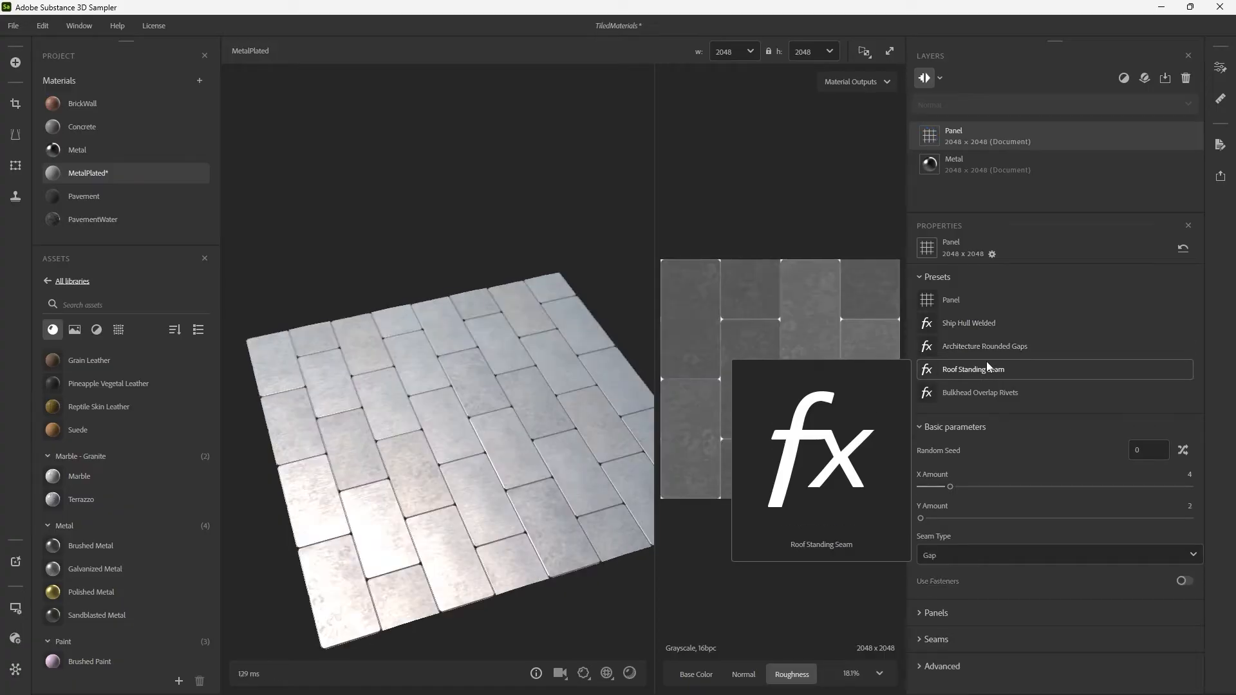
{"action": "left_click", "coordinate": [986, 361]}
{"action": "left_click", "coordinate": [990, 392]}
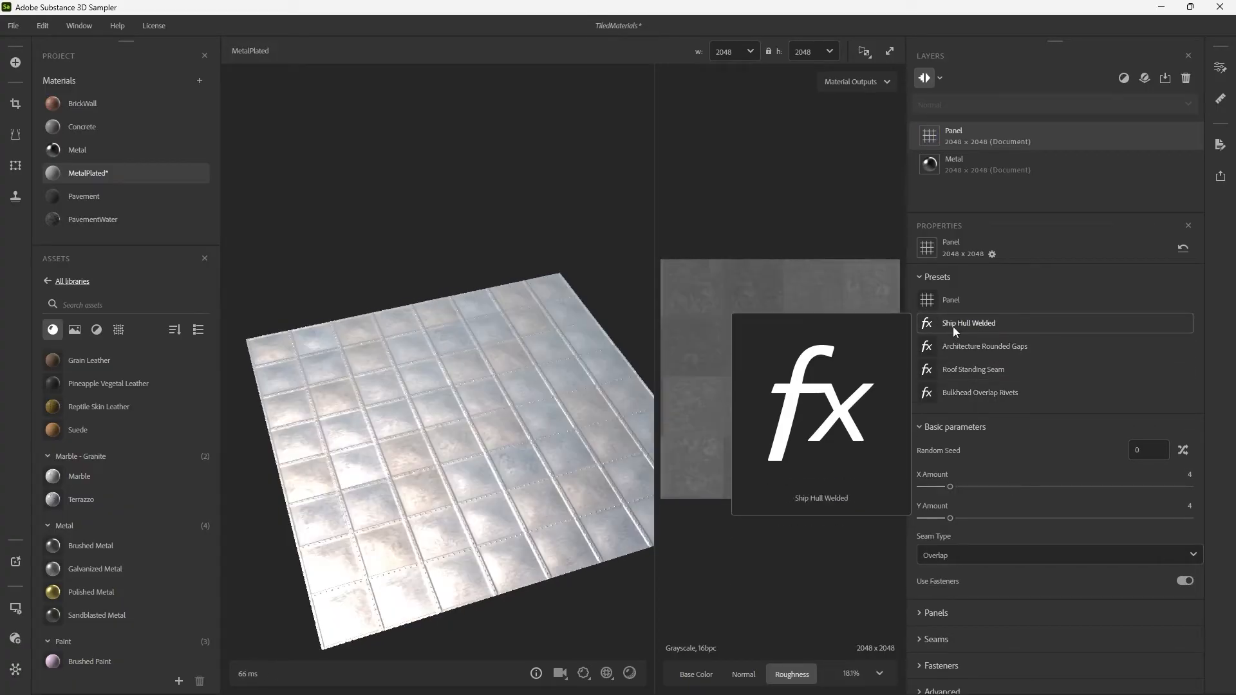
{"action": "left_click", "coordinate": [960, 299]}
{"action": "left_click", "coordinate": [980, 392]}
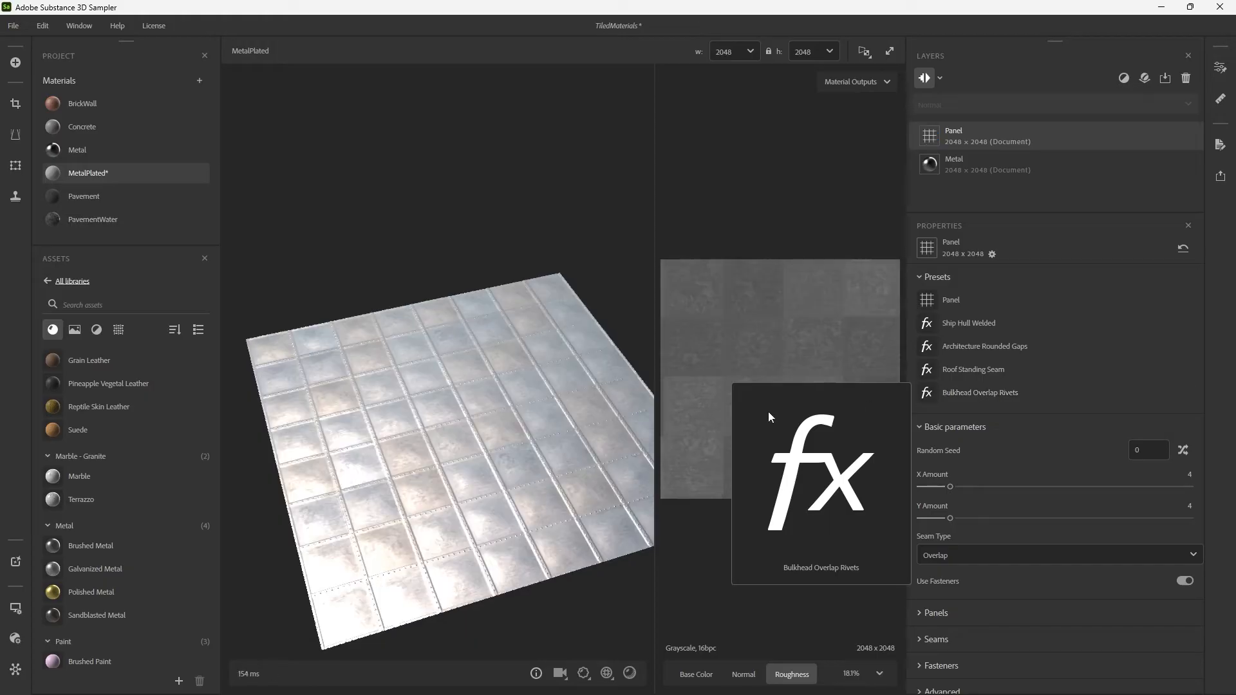
{"action": "scroll", "coordinate": [412, 430], "scroll_direction": "up", "scroll_amount": 5}
{"action": "left_click_drag", "start_coordinate": [412, 430], "coordinate": [575, 387]}
{"action": "scroll", "coordinate": [547, 355], "scroll_direction": "down", "scroll_amount": 4}
{"action": "mouse_move", "coordinate": [574, 386]}
{"action": "right_mouse_down", "text": "shift"}
{"action": "mouse_move", "coordinate": [544, 377]}
{"action": "mouse_move", "coordinate": [576, 380]}
{"action": "right_mouse_up", "text": "shift"}
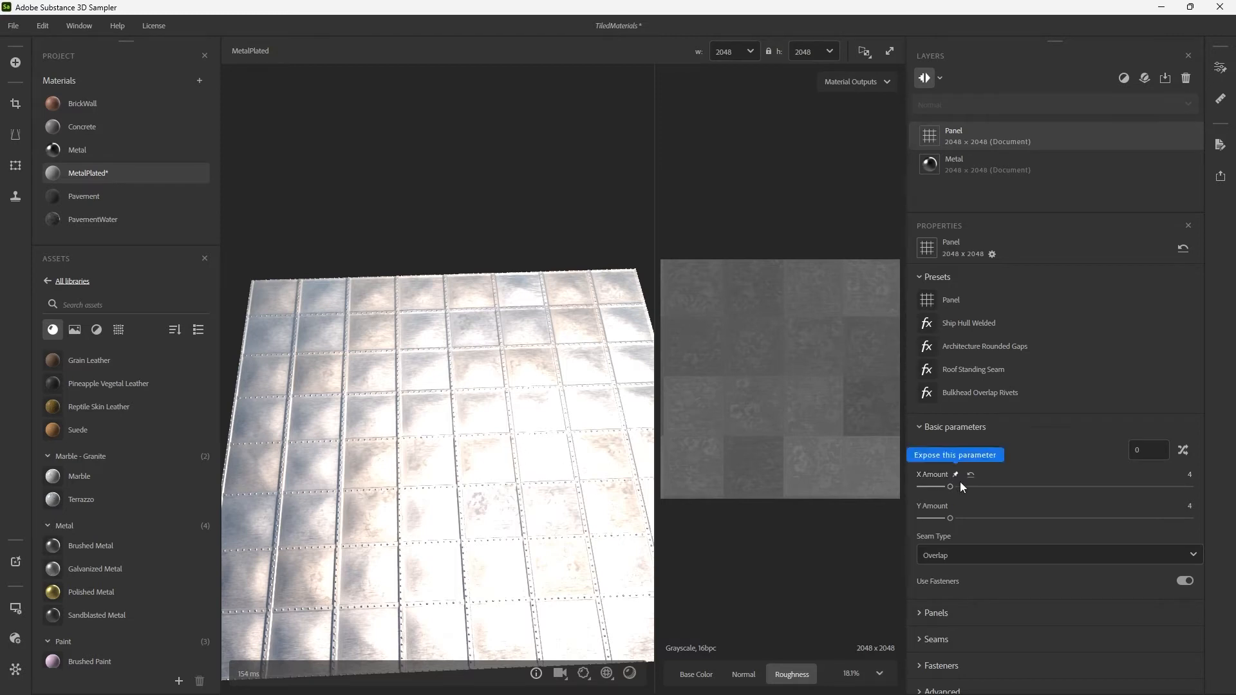
Try an X Amount of 3 on the Panel filter and return it to 4.
{"action": "left_click_drag", "start_coordinate": [950, 488], "coordinate": [937, 487]}
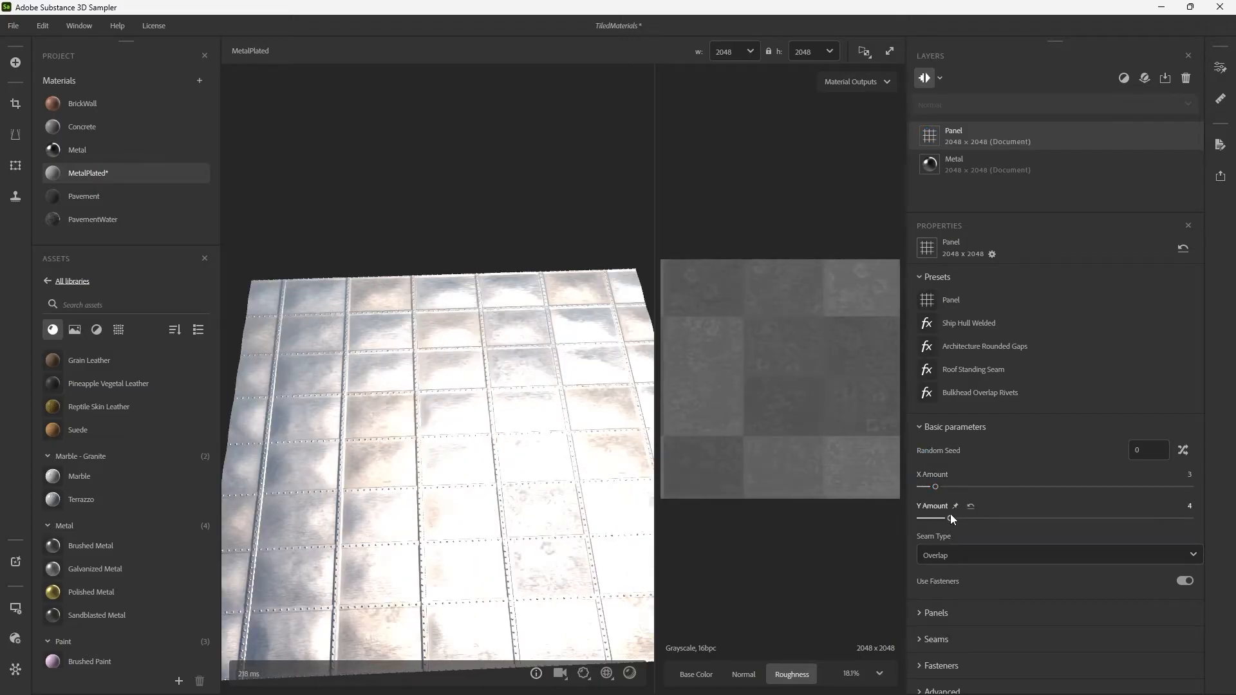
{"action": "left_click", "coordinate": [944, 486]}
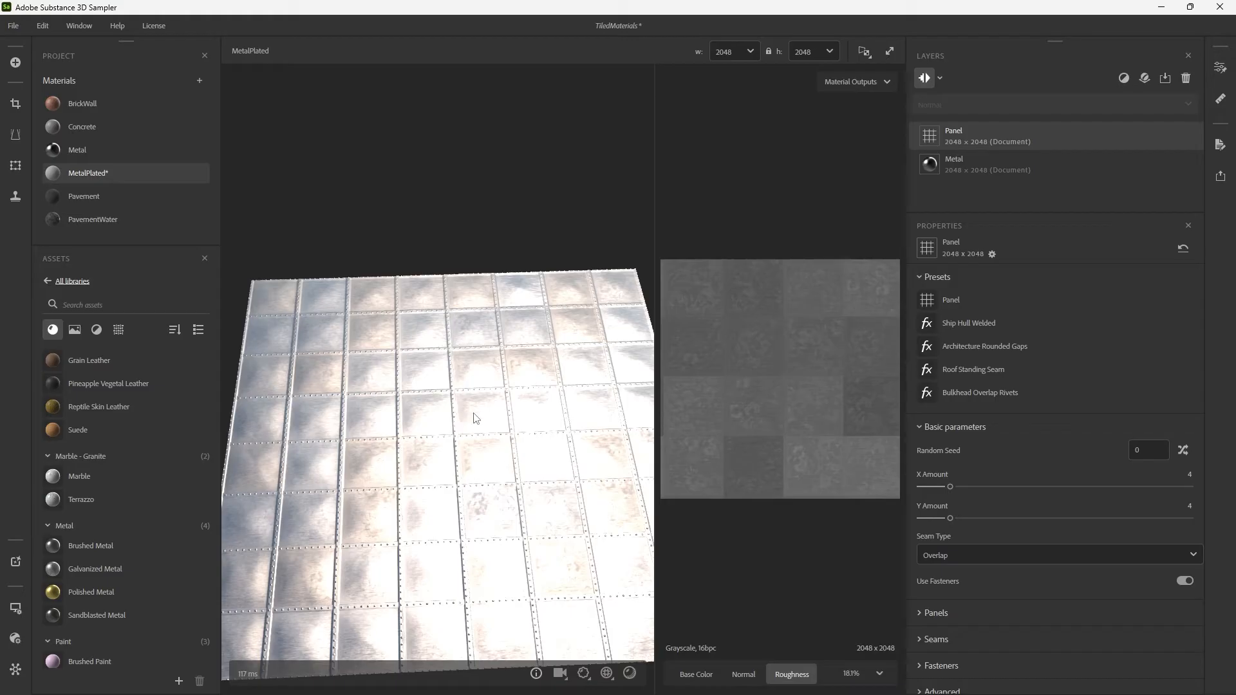
{"action": "mouse_move", "coordinate": [476, 417]}
{"action": "left_mouse_down"}
{"action": "mouse_move", "coordinate": [434, 446]}
{"action": "mouse_move", "coordinate": [475, 413]}
{"action": "left_mouse_up"}
{"action": "scroll", "coordinate": [471, 414], "scroll_direction": "up", "scroll_amount": 3}
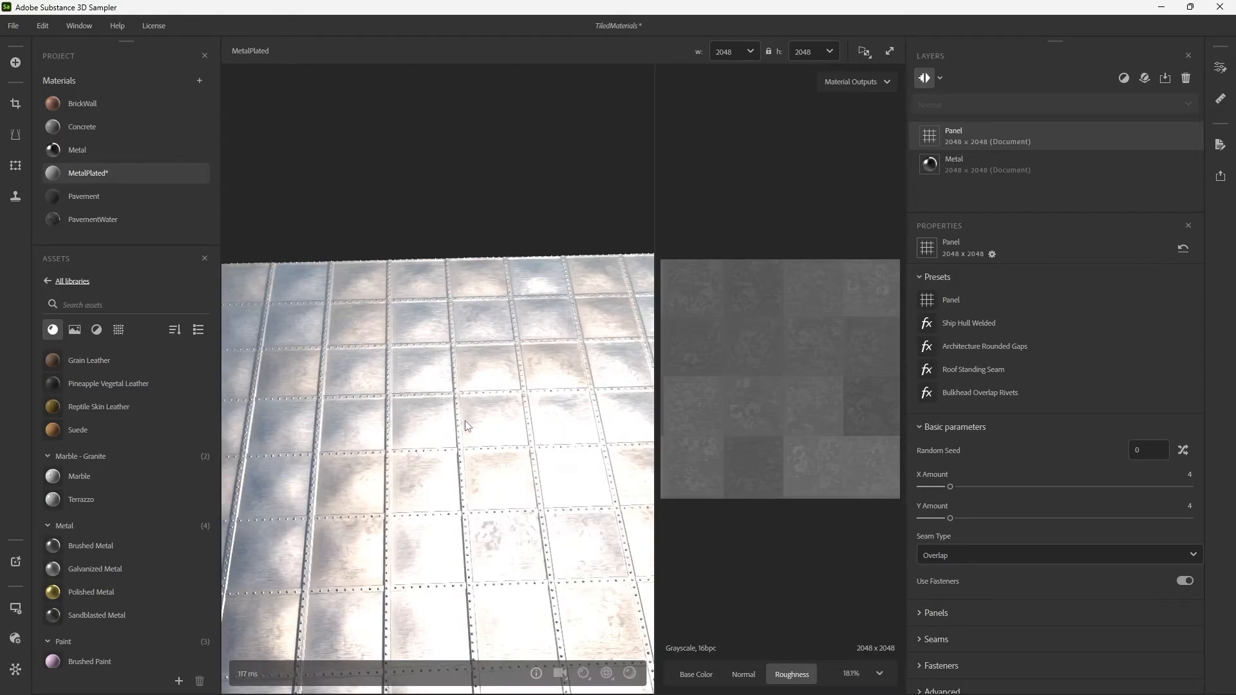
{"action": "scroll", "coordinate": [465, 419], "scroll_direction": "down", "scroll_amount": 2}
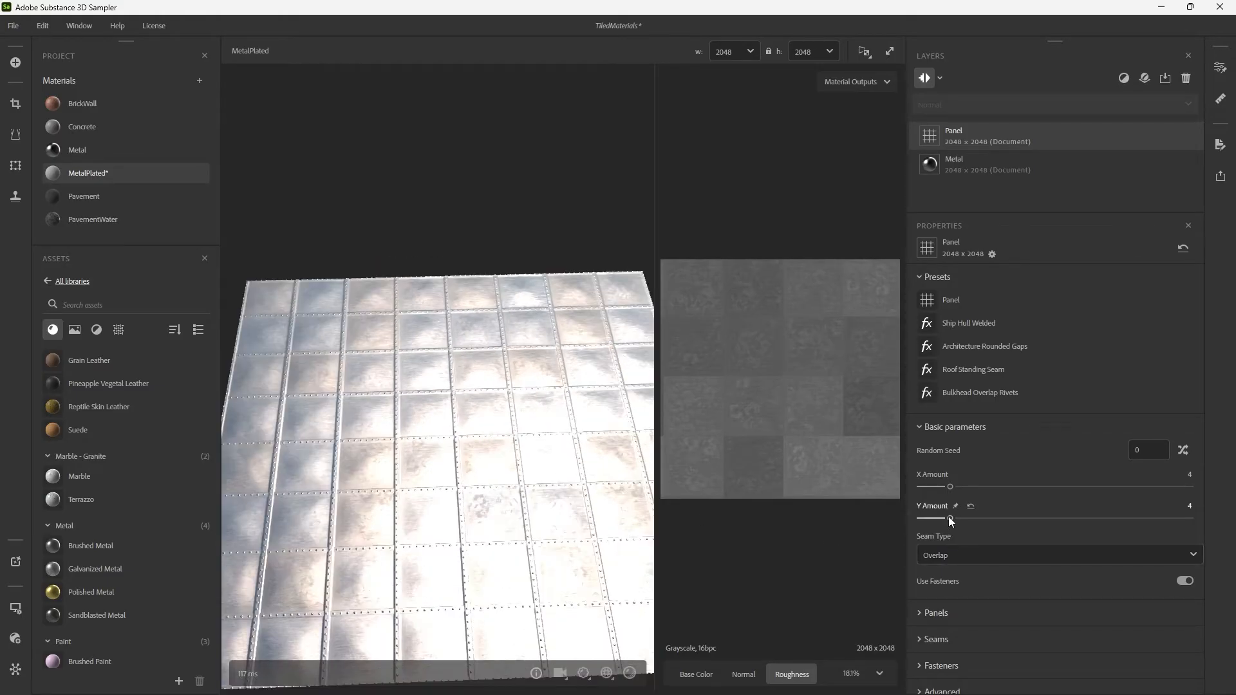
Try a Y Amount of 2, and settle on X Amount 2 and Y Amount 4 for the Panel filter.
{"action": "scroll", "coordinate": [499, 450], "scroll_direction": "up", "scroll_amount": 3}
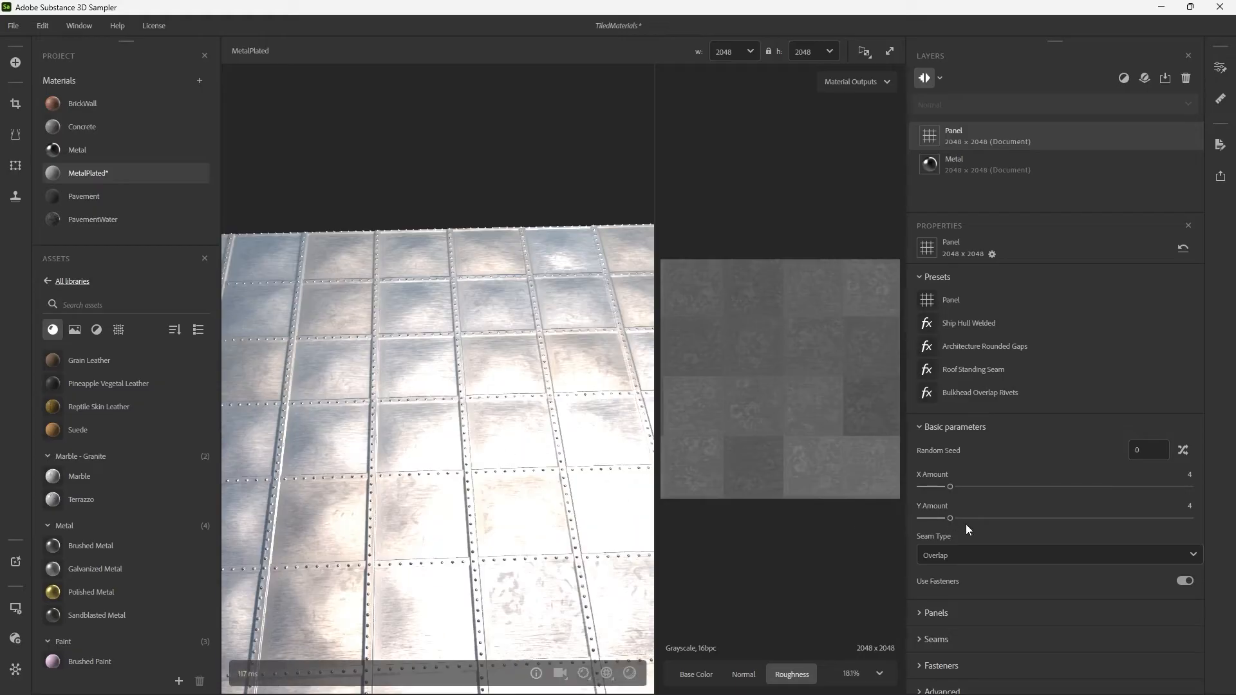
{"action": "left_click_drag", "start_coordinate": [949, 518], "coordinate": [929, 519]}
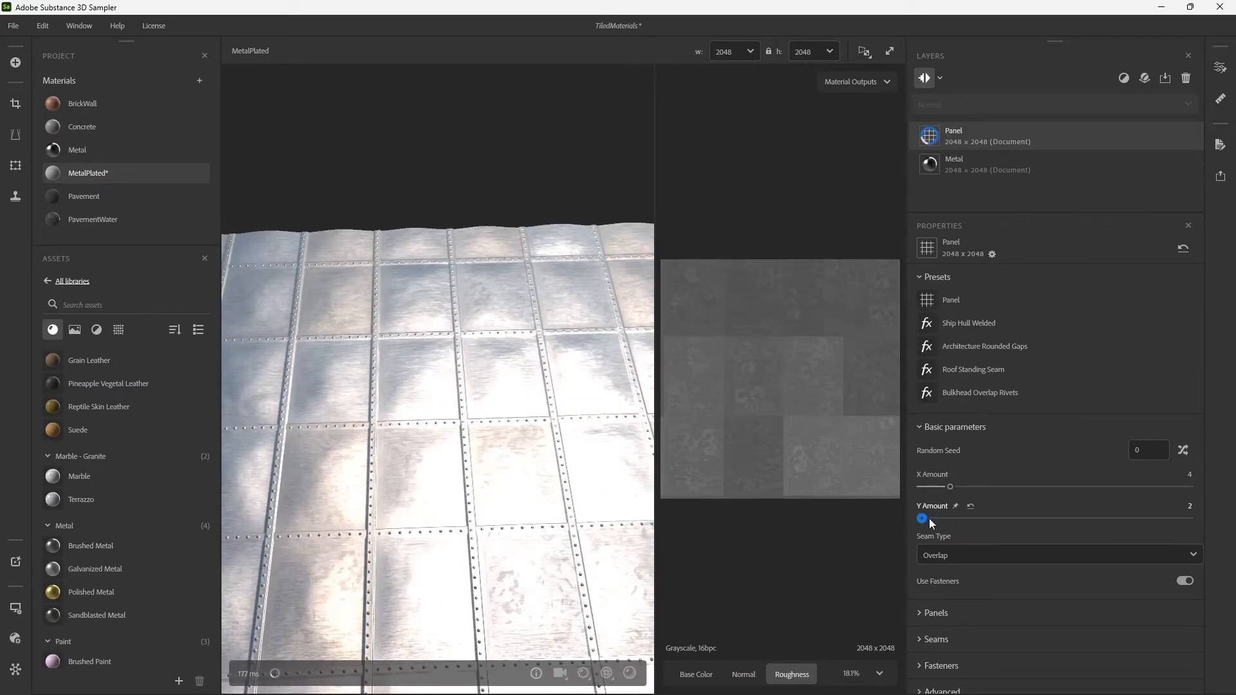
{"action": "left_click_drag", "start_coordinate": [493, 440], "coordinate": [522, 433]}
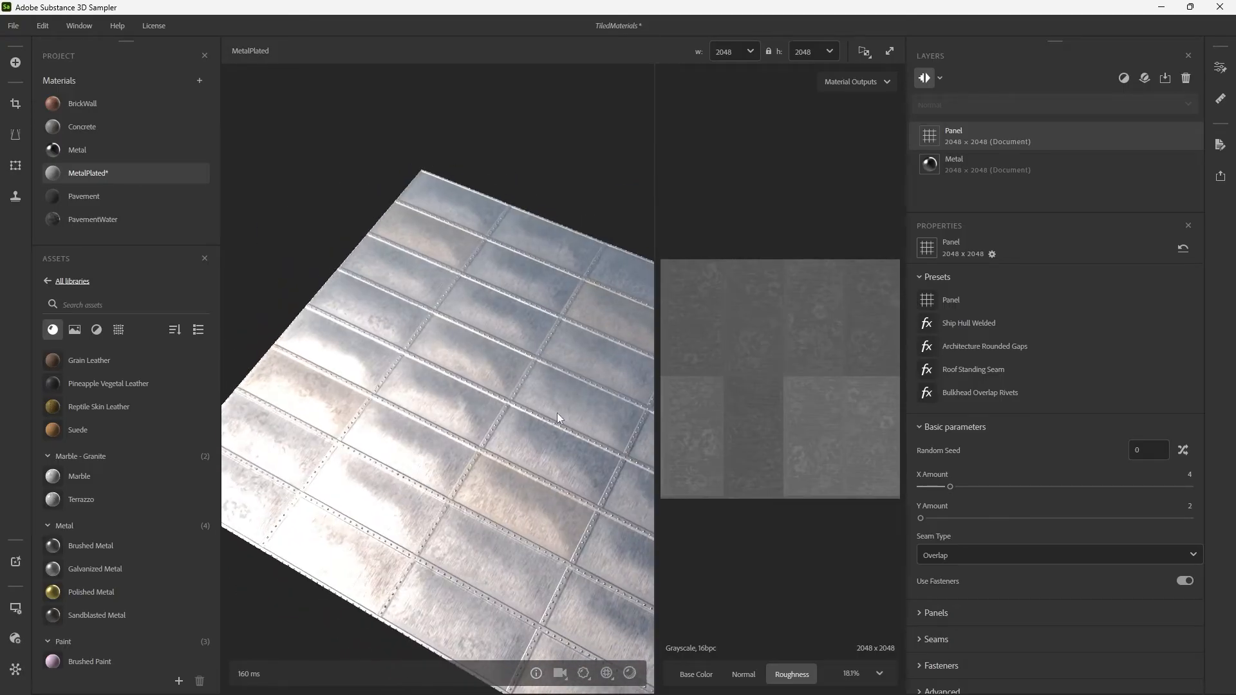
{"action": "left_click_drag", "start_coordinate": [943, 517], "coordinate": [927, 488]}
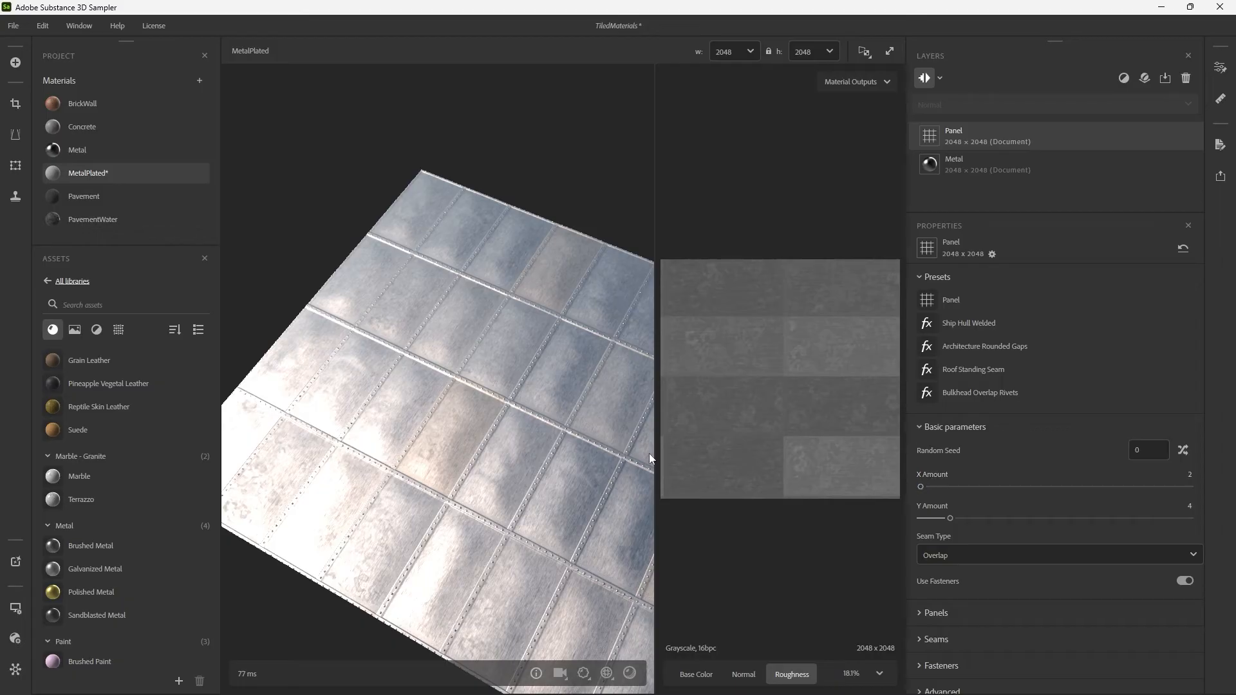
{"action": "left_click_drag", "start_coordinate": [649, 454], "coordinate": [493, 416]}
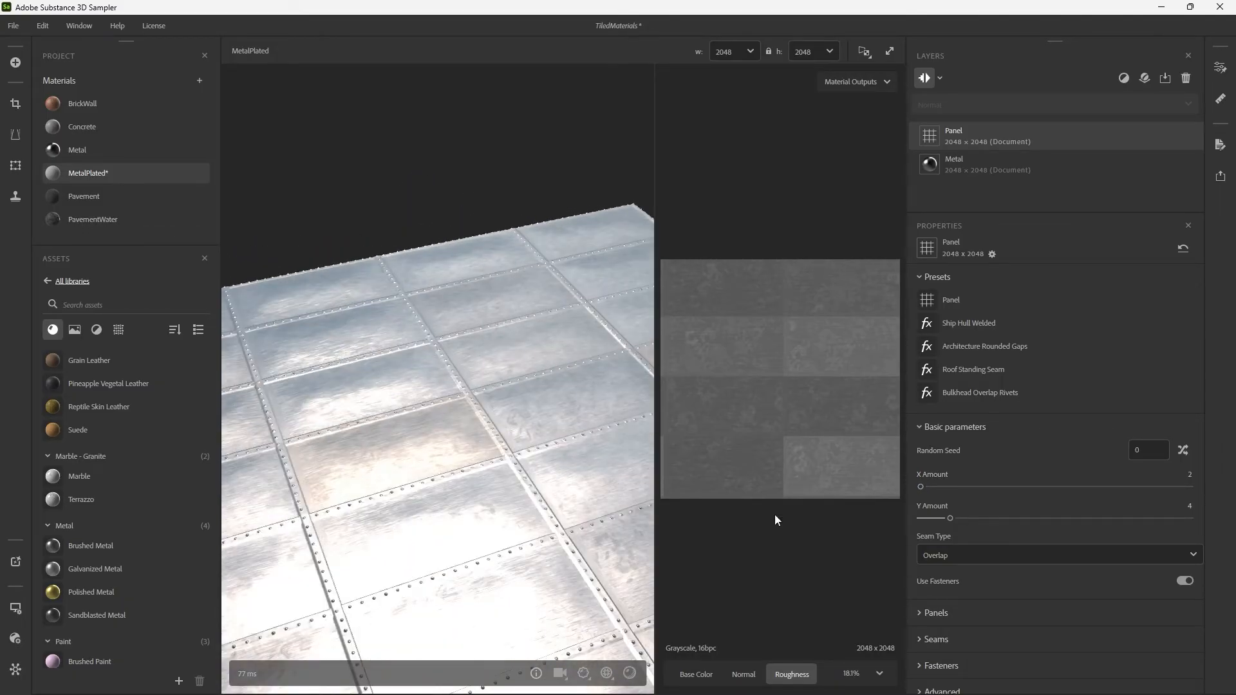
{"action": "left_click", "coordinate": [940, 557]}
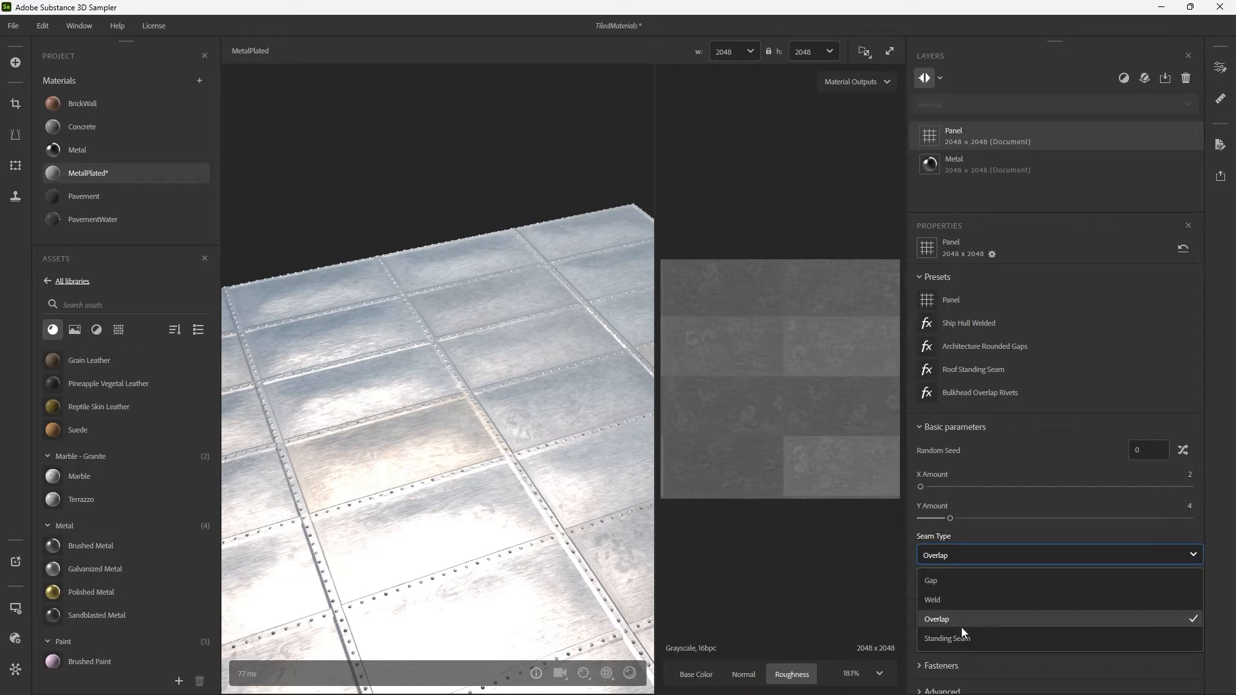
{"action": "left_click", "coordinate": [956, 558]}
{"action": "scroll", "coordinate": [964, 582], "scroll_direction": "down", "scroll_amount": 1}
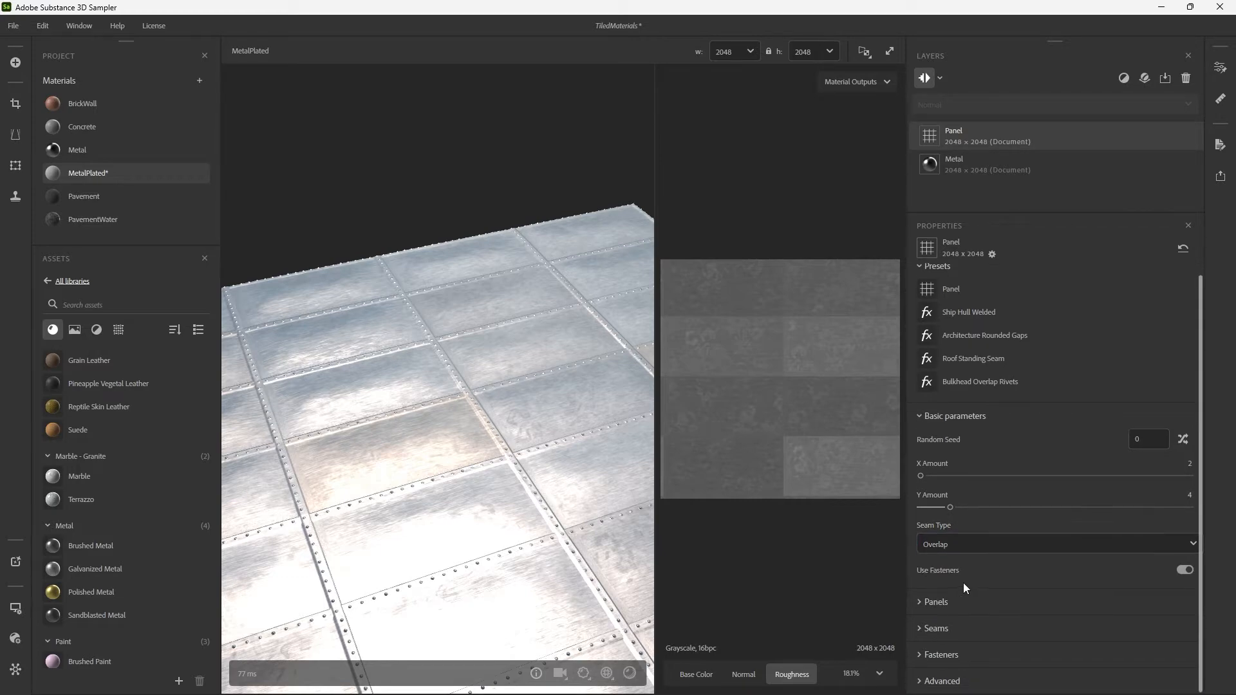
{"action": "left_click", "coordinate": [937, 602]}
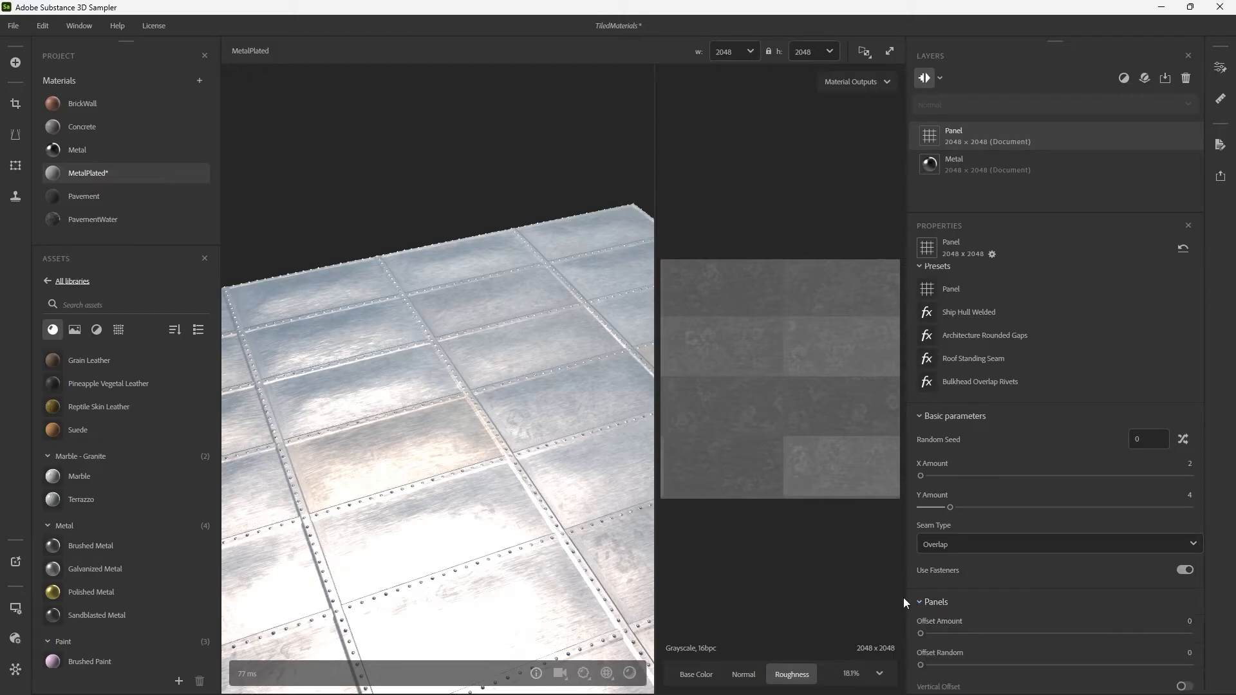
Change the Panel filter's Fastener Type to Hex Bolt and raise the Fastener Size to 1.
{"action": "scroll", "coordinate": [902, 597], "scroll_direction": "down", "scroll_amount": 7}
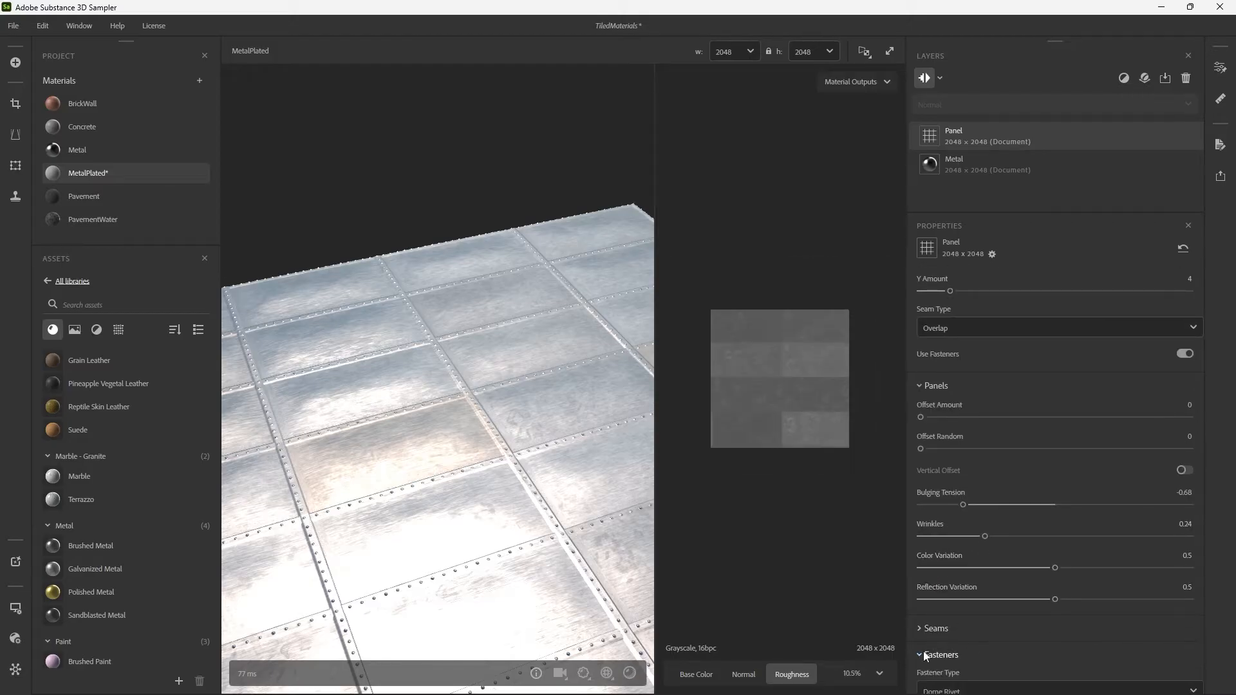
{"action": "left_click", "coordinate": [924, 653]}
{"action": "scroll", "coordinate": [923, 618], "scroll_direction": "down", "scroll_amount": 5}
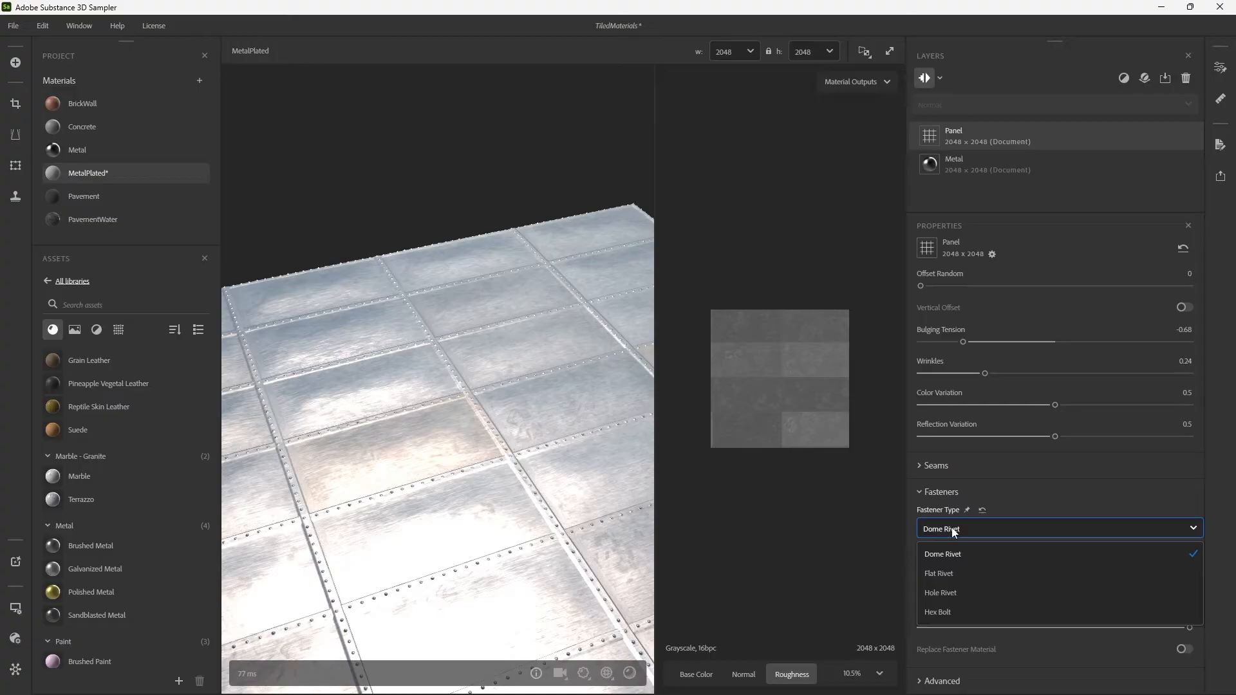
{"action": "left_click", "coordinate": [947, 610]}
{"action": "scroll", "coordinate": [537, 458], "scroll_direction": "up", "scroll_amount": 5}
{"action": "scroll", "coordinate": [451, 457], "scroll_direction": "up", "scroll_amount": 2}
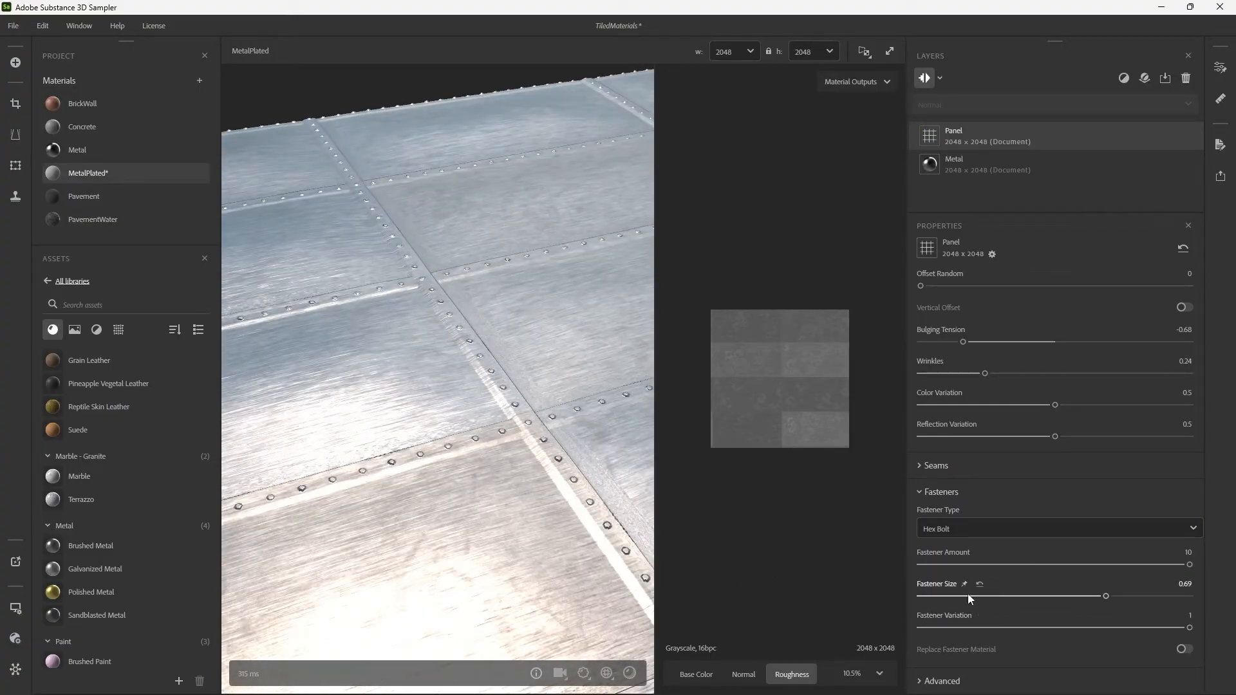
{"action": "left_click_drag", "start_coordinate": [1104, 597], "coordinate": [1130, 597]}
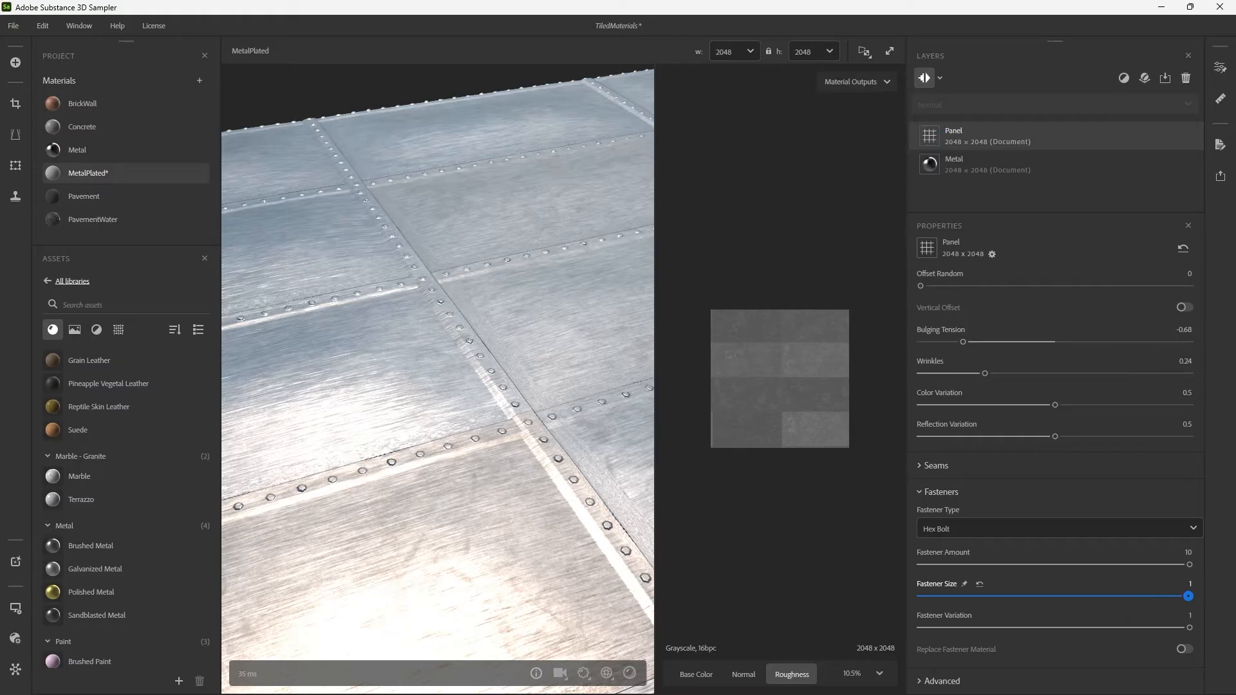
Set the Panel filter's Fastener Amount to 4 and replace the fastener material with the dark grey color #545454.
{"action": "left_click_drag", "start_coordinate": [1033, 565], "coordinate": [970, 573]}
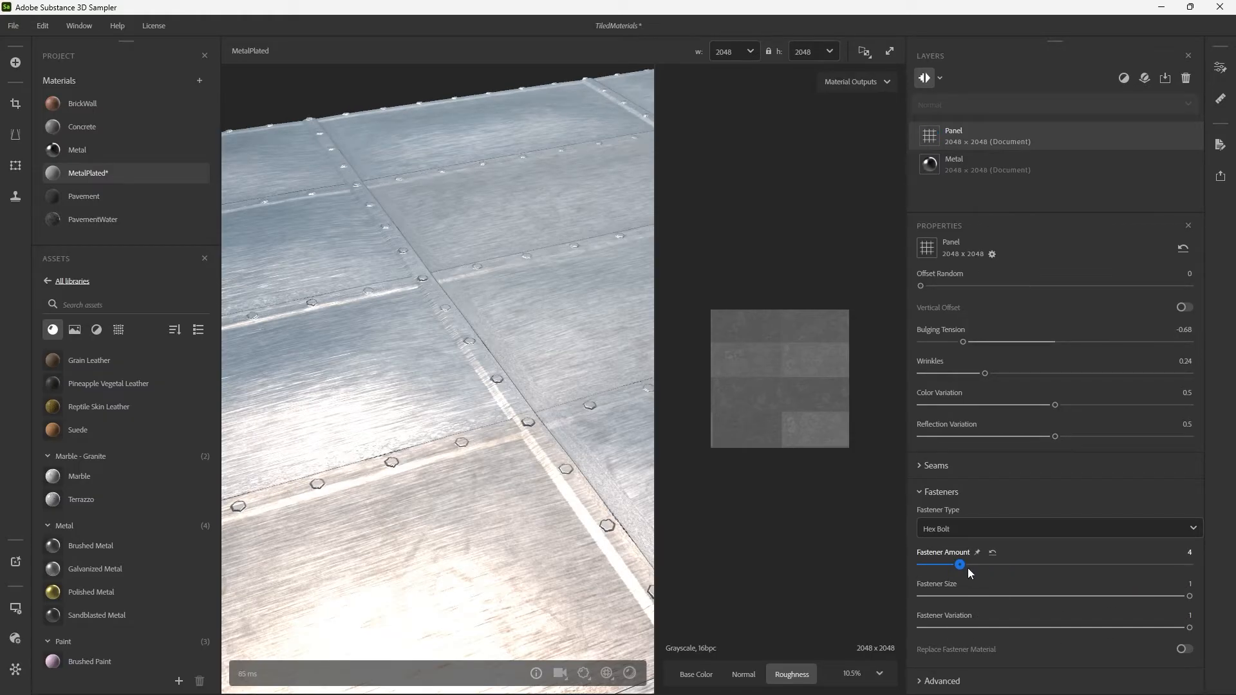
{"action": "left_click", "coordinate": [1183, 649]}
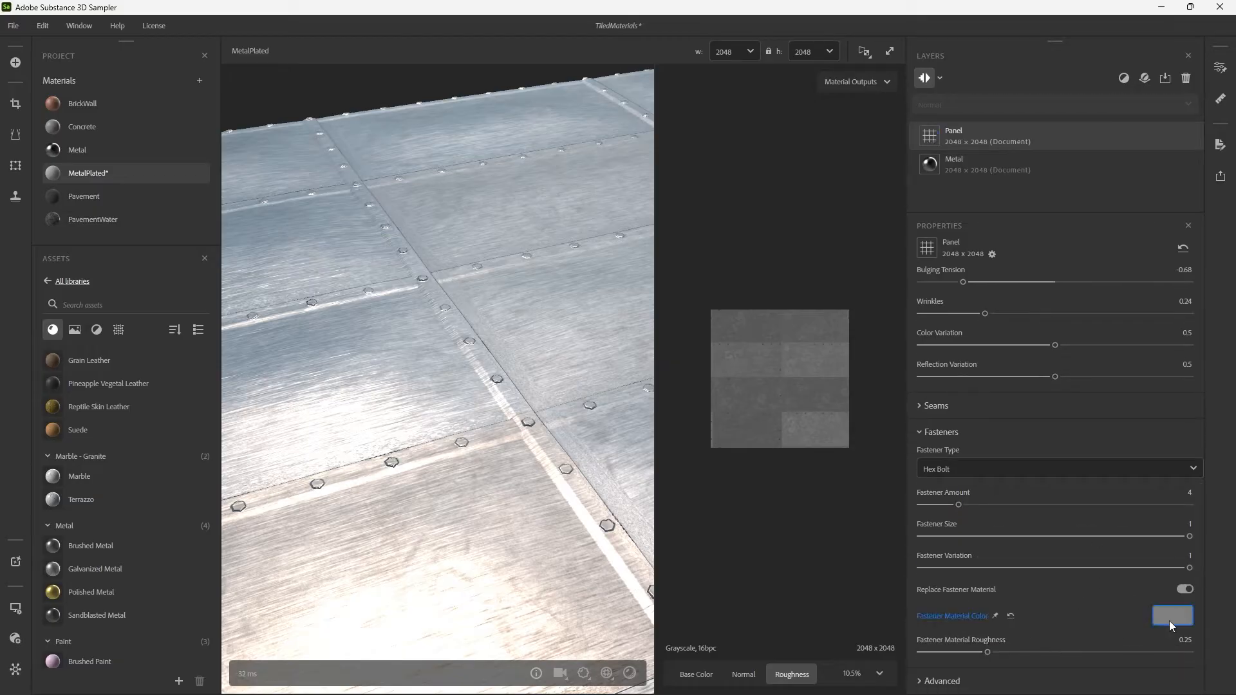
{"action": "left_click", "coordinate": [1171, 616]}
{"action": "left_click_drag", "start_coordinate": [566, 281], "coordinate": [533, 282]}
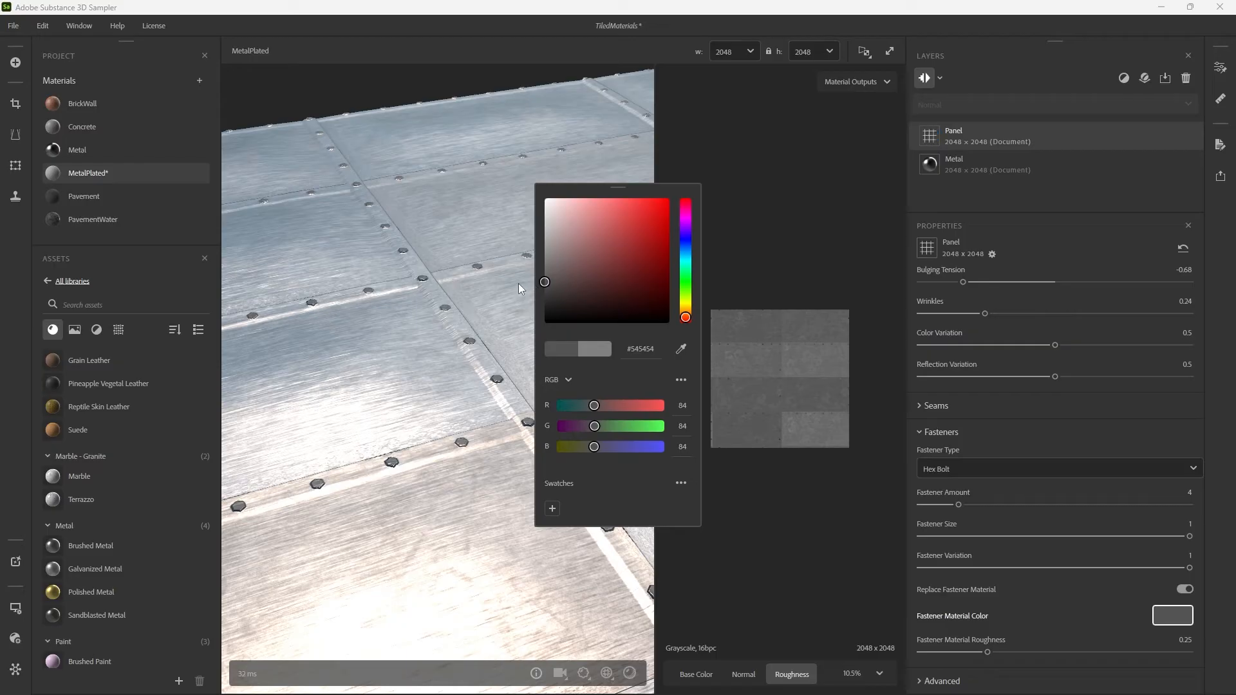
{"action": "left_click_drag", "start_coordinate": [420, 286], "coordinate": [520, 407]}
{"action": "scroll", "coordinate": [519, 406], "scroll_direction": "up", "scroll_amount": 5}
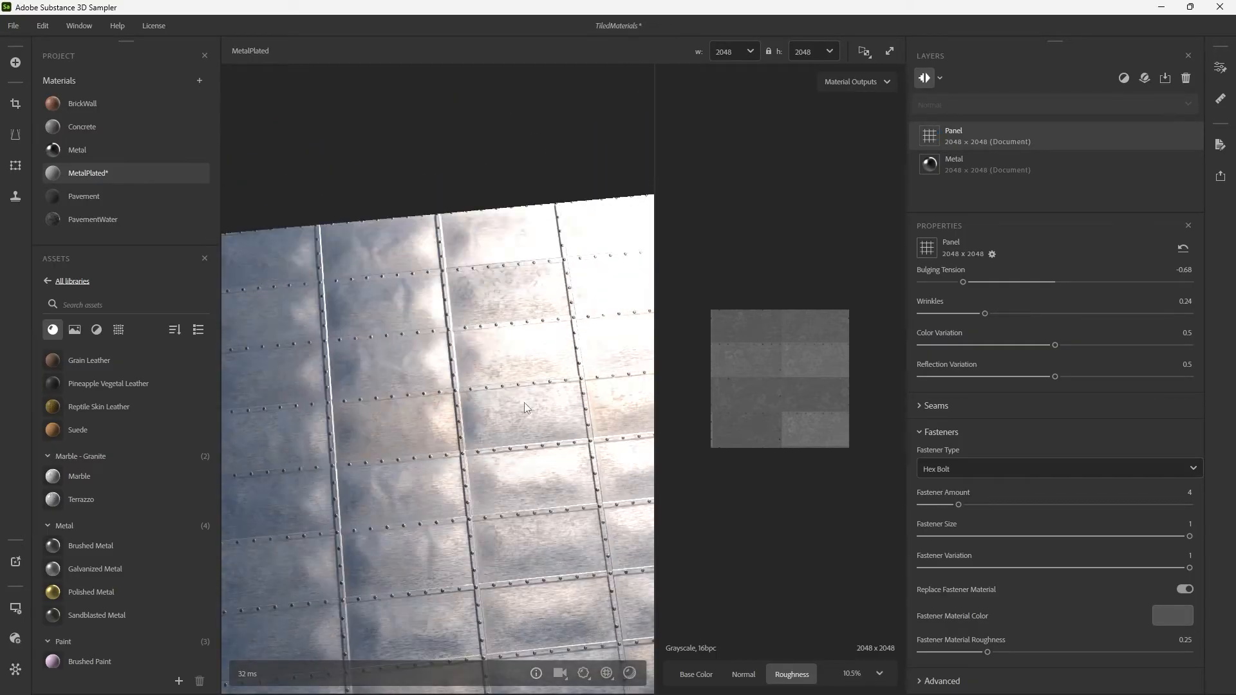
{"action": "mouse_move", "coordinate": [554, 403]}
{"action": "right_mouse_down", "text": "shift"}
{"action": "mouse_move", "coordinate": [583, 397]}
{"action": "mouse_move", "coordinate": [565, 396]}
{"action": "right_mouse_up", "text": "shift"}
{"action": "mouse_move", "coordinate": [565, 397]}
{"action": "left_mouse_down"}
{"action": "mouse_move", "coordinate": [533, 433]}
{"action": "mouse_move", "coordinate": [525, 397]}
{"action": "mouse_move", "coordinate": [536, 368]}
{"action": "mouse_move", "coordinate": [577, 434]}
{"action": "mouse_move", "coordinate": [540, 436]}
{"action": "mouse_move", "coordinate": [579, 400]}
{"action": "left_mouse_up"}
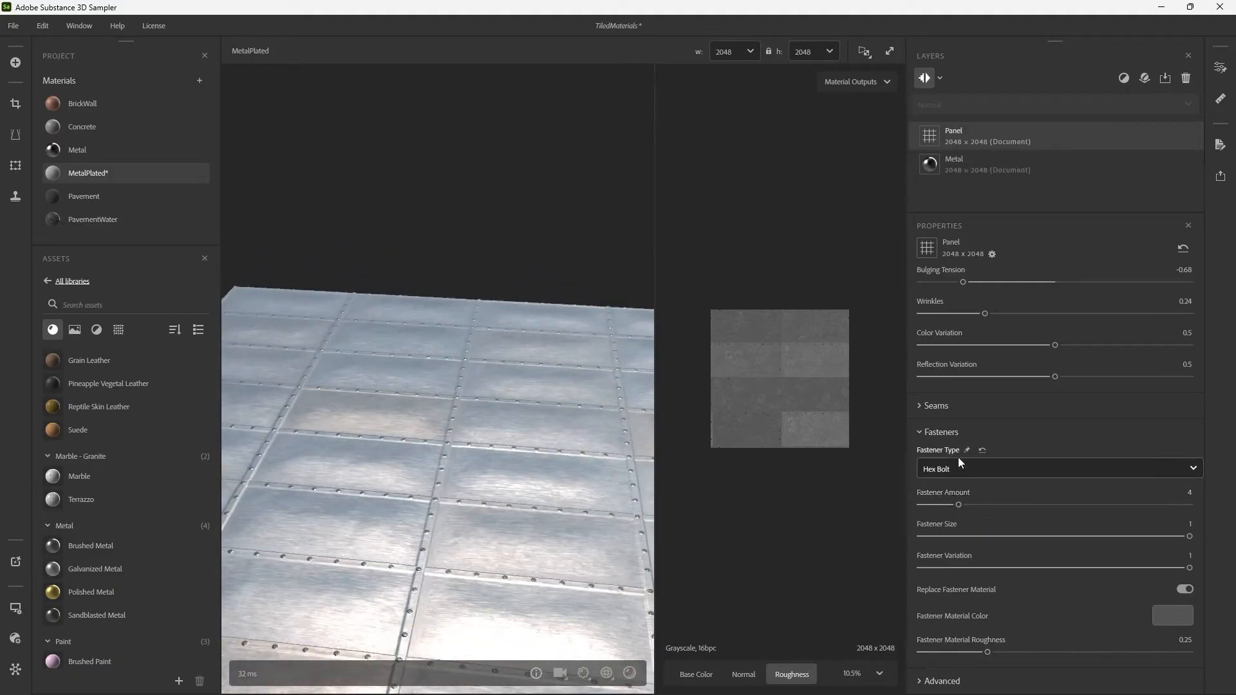
Set the Panel filter's Bulging Tension to 0.5 and its Wrinkles to 0.1.
{"action": "scroll", "coordinate": [953, 450], "scroll_direction": "up", "scroll_amount": 3}
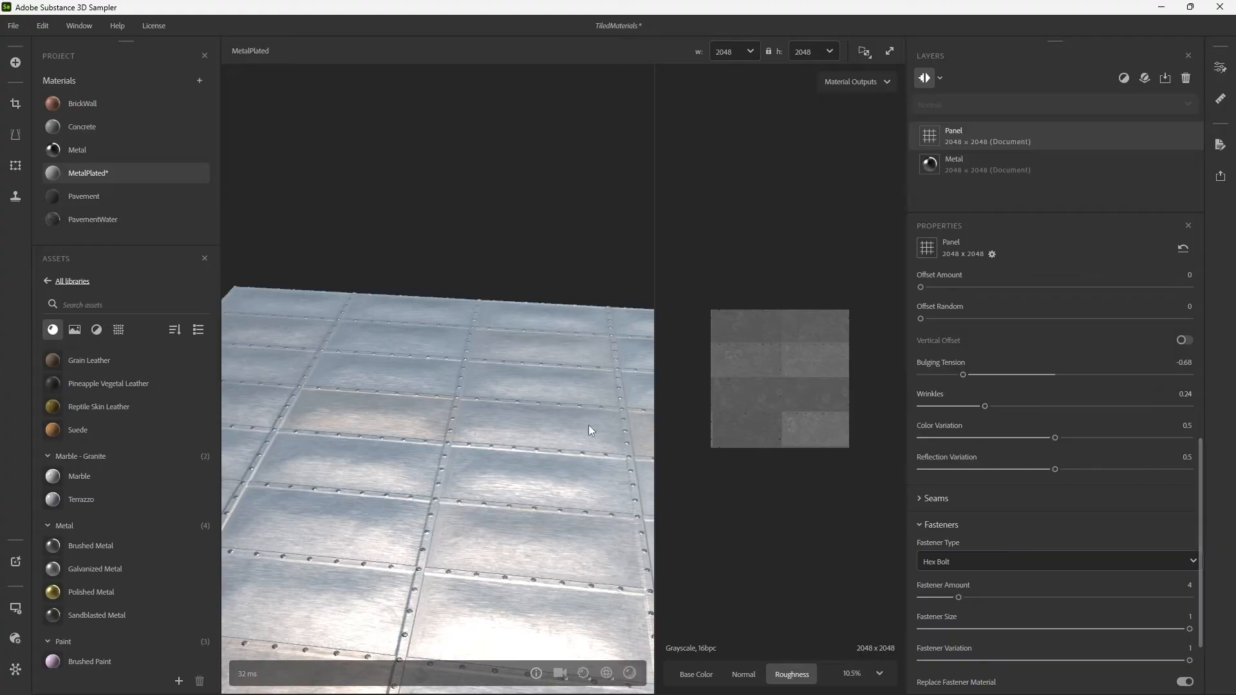
{"action": "left_click_drag", "start_coordinate": [588, 425], "coordinate": [582, 455]}
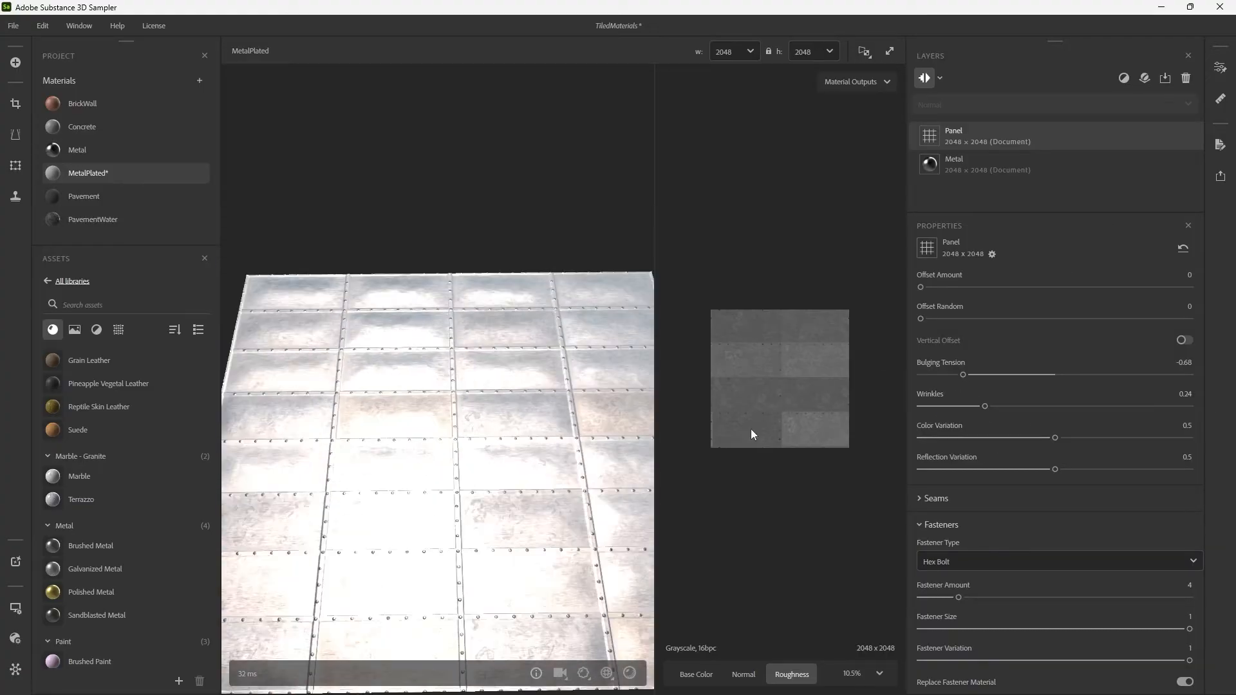
{"action": "left_click_drag", "start_coordinate": [964, 373], "coordinate": [852, 367]}
{"action": "left_click", "coordinate": [988, 362]}
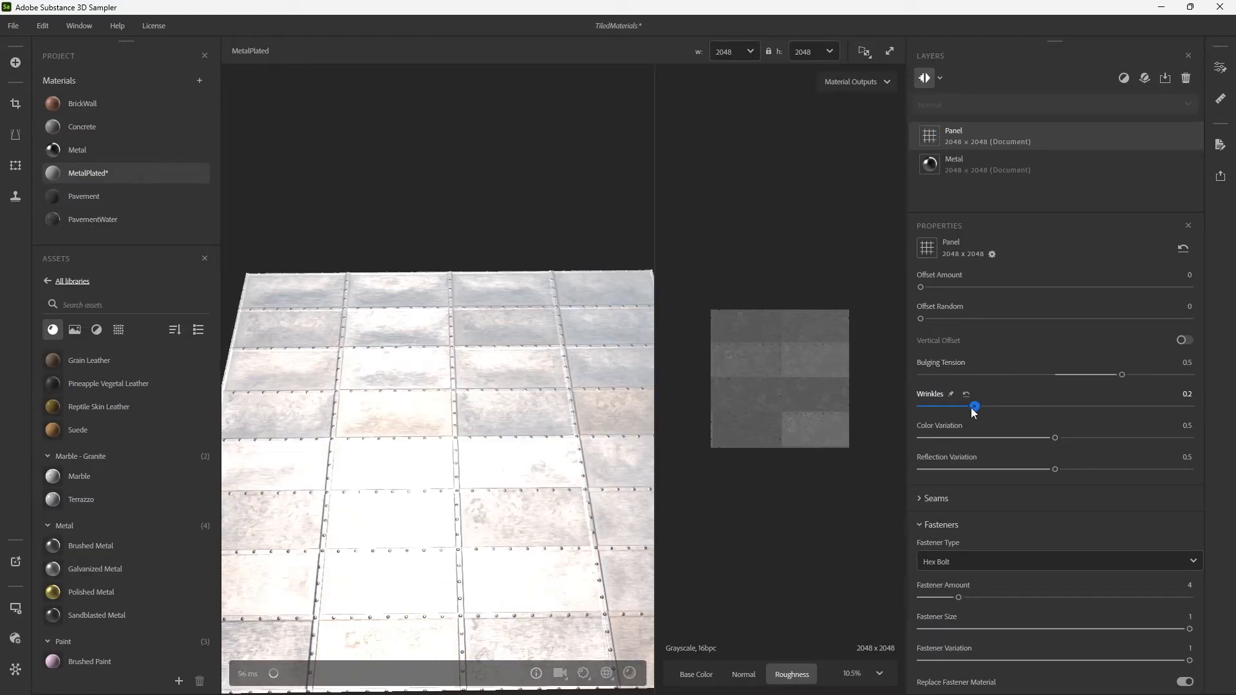
{"action": "left_click_drag", "start_coordinate": [922, 406], "coordinate": [1144, 423]}
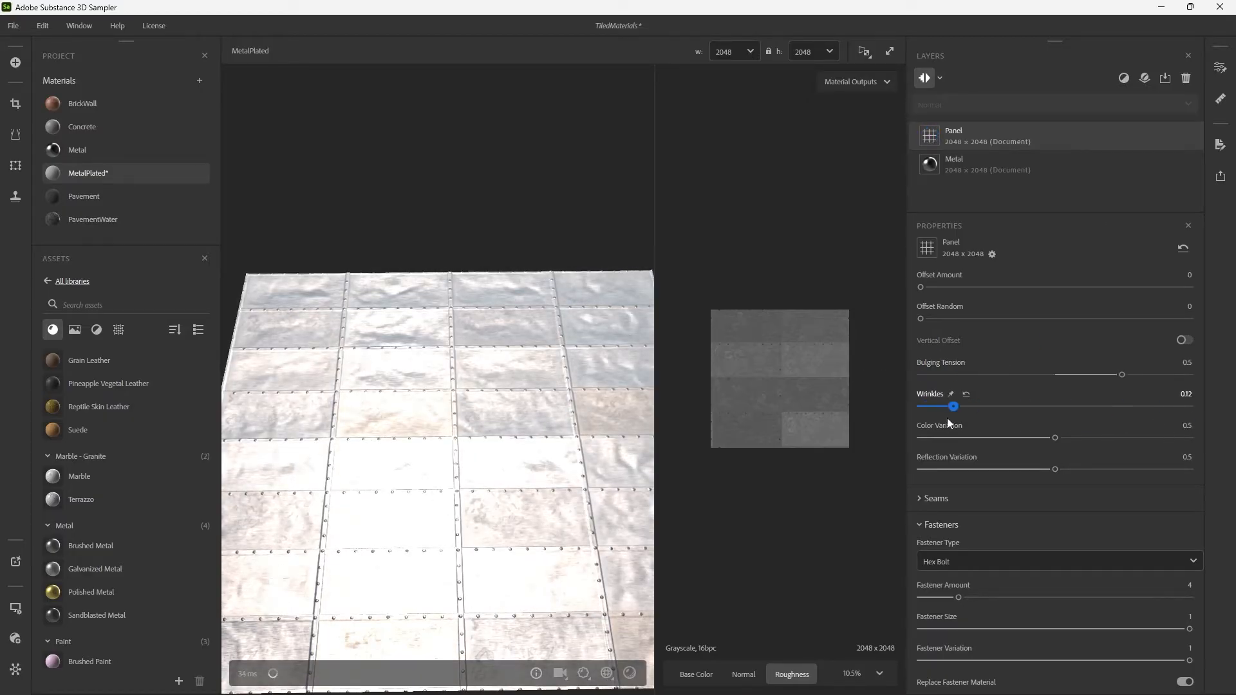
{"action": "left_click_drag", "start_coordinate": [948, 418], "coordinate": [1026, 406]}
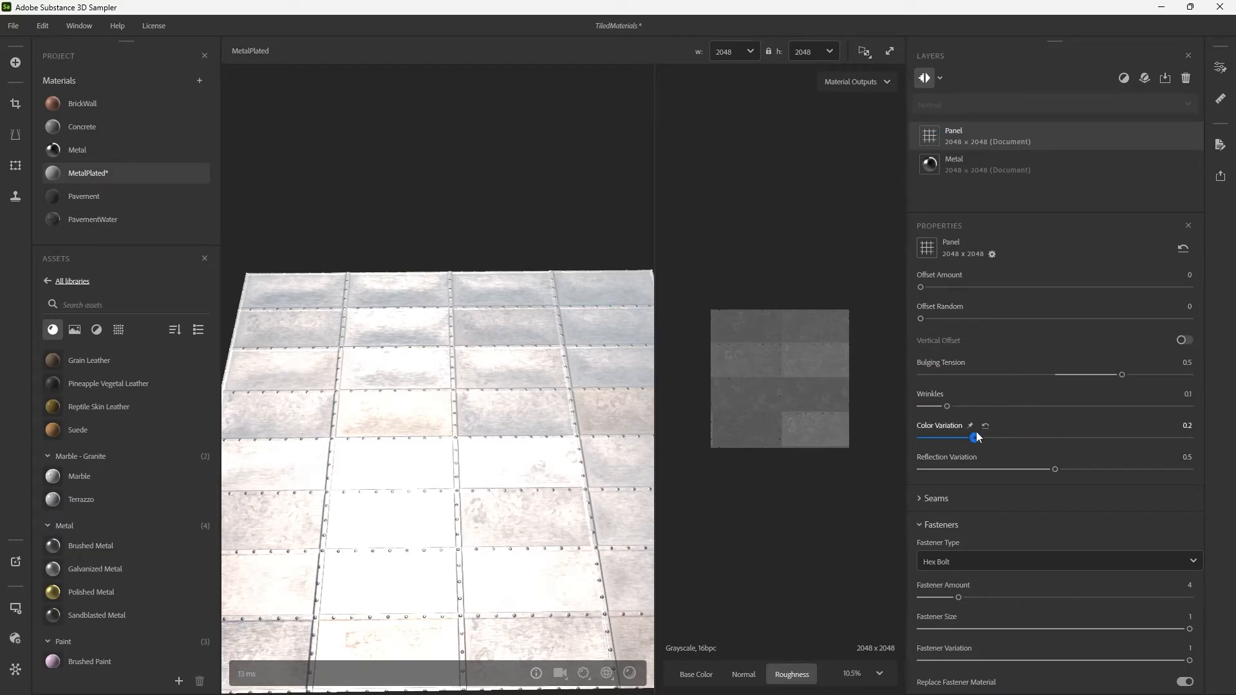
Set the Panel filter's Reflection Variation to 0.78 and its Color Variation to 0.28.
{"action": "left_click_drag", "start_coordinate": [976, 434], "coordinate": [964, 437]}
{"action": "scroll", "coordinate": [491, 401], "scroll_direction": "down", "scroll_amount": 5}
{"action": "left_click_drag", "start_coordinate": [529, 389], "coordinate": [555, 409]}
{"action": "scroll", "coordinate": [565, 415], "scroll_direction": "up", "scroll_amount": 6}
{"action": "left_click_drag", "start_coordinate": [1055, 470], "coordinate": [1164, 481]}
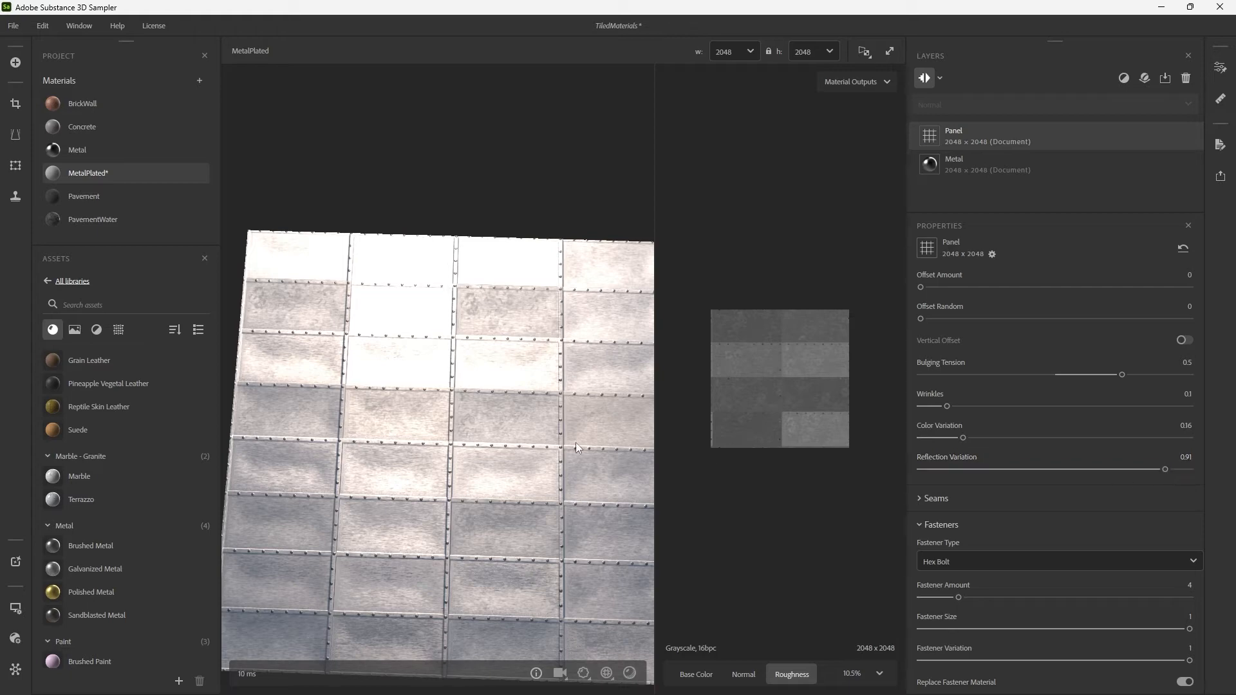
{"action": "mouse_move", "coordinate": [576, 442]}
{"action": "left_mouse_down"}
{"action": "mouse_move", "coordinate": [582, 415]}
{"action": "mouse_move", "coordinate": [564, 425]}
{"action": "mouse_move", "coordinate": [607, 422]}
{"action": "mouse_move", "coordinate": [586, 427]}
{"action": "mouse_move", "coordinate": [589, 385]}
{"action": "mouse_move", "coordinate": [607, 412]}
{"action": "mouse_move", "coordinate": [577, 425]}
{"action": "left_mouse_up"}
{"action": "right_click_drag", "start_coordinate": [575, 420], "coordinate": [584, 419], "text": "shift"}
{"action": "left_click_drag", "start_coordinate": [1129, 471], "coordinate": [1127, 471]}
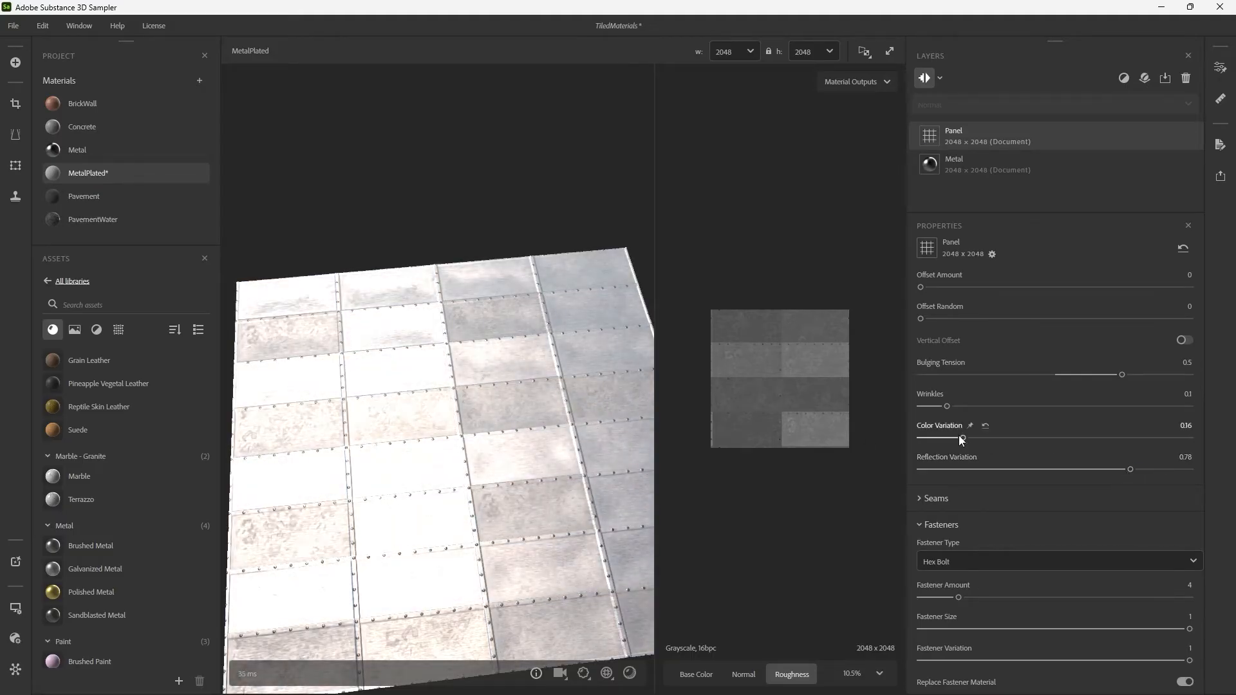
Stagger the metal plates with a Panel Offset Amount of 0.51, check the result, and save the project.
{"action": "scroll", "coordinate": [917, 398], "scroll_direction": "up", "scroll_amount": 4}
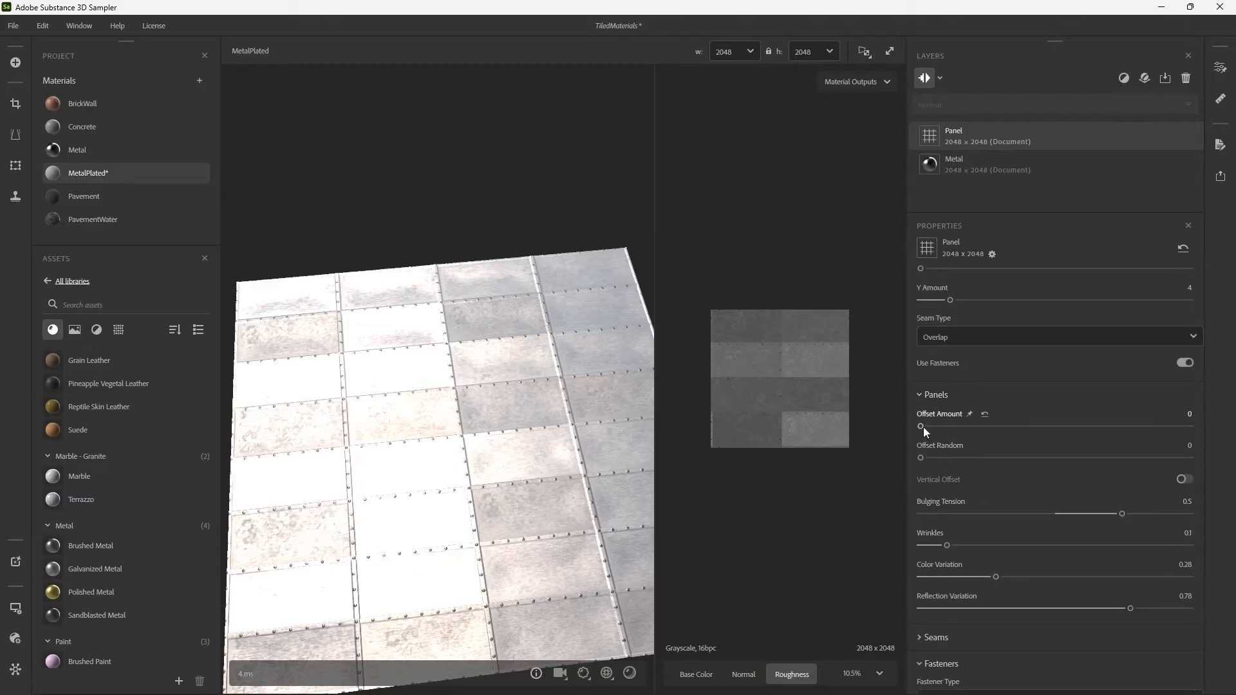
{"action": "left_click_drag", "start_coordinate": [928, 430], "coordinate": [1058, 434]}
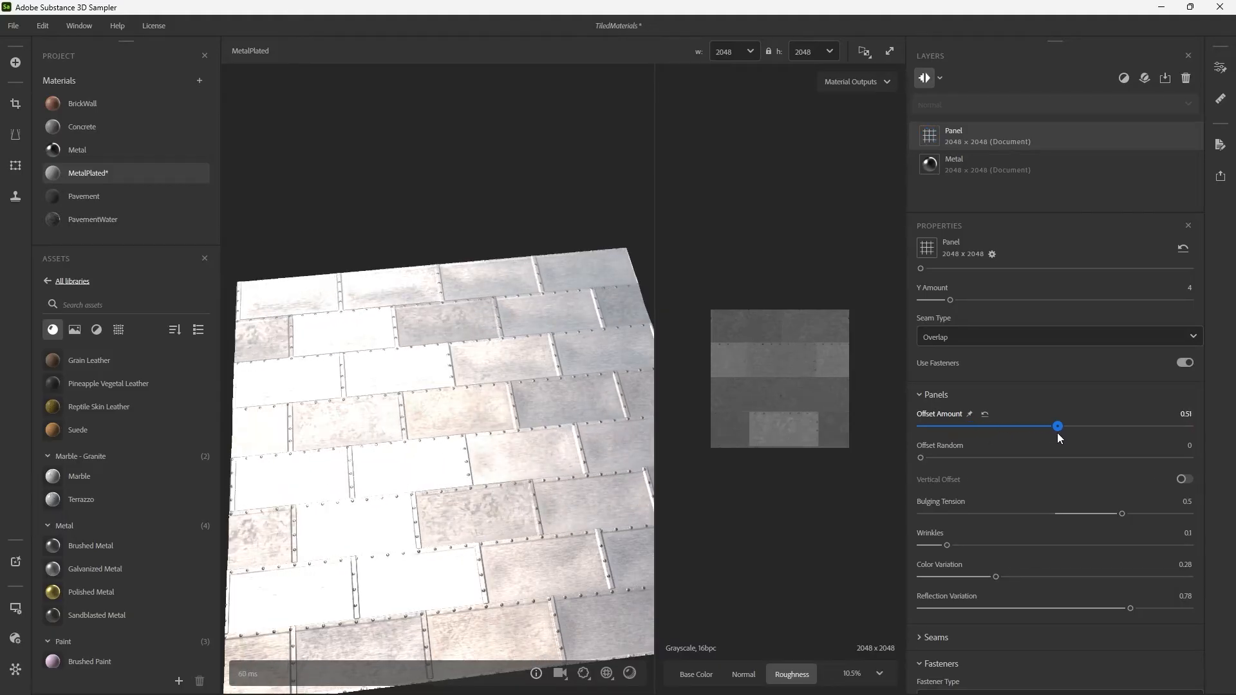
{"action": "scroll", "coordinate": [559, 436], "scroll_direction": "down", "scroll_amount": 5}
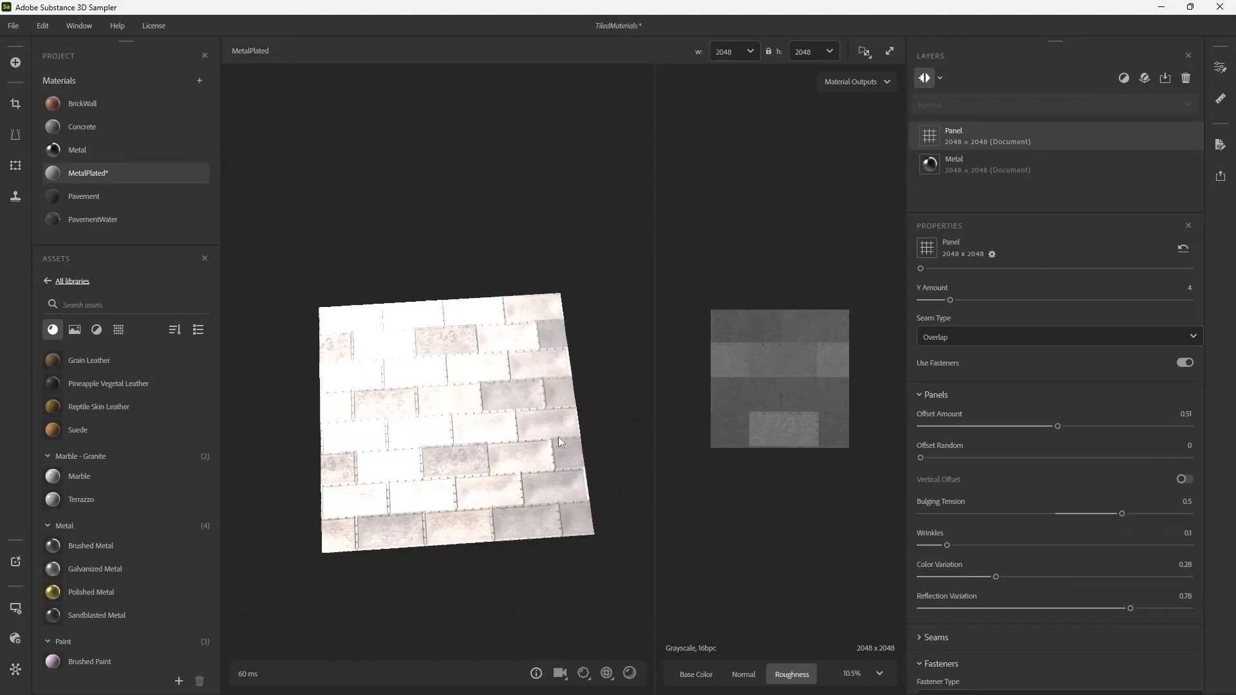
{"action": "left_click_drag", "start_coordinate": [558, 437], "coordinate": [583, 437]}
{"action": "scroll", "coordinate": [582, 437], "scroll_direction": "up", "scroll_amount": 5}
{"action": "right_click_drag", "start_coordinate": [586, 434], "coordinate": [554, 404], "text": "shift"}
{"action": "mouse_move", "coordinate": [555, 405]}
{"action": "left_mouse_down"}
{"action": "mouse_move", "coordinate": [554, 326]}
{"action": "mouse_move", "coordinate": [548, 380]}
{"action": "left_mouse_up"}
{"action": "right_click_drag", "start_coordinate": [548, 381], "coordinate": [593, 388], "text": "shift"}
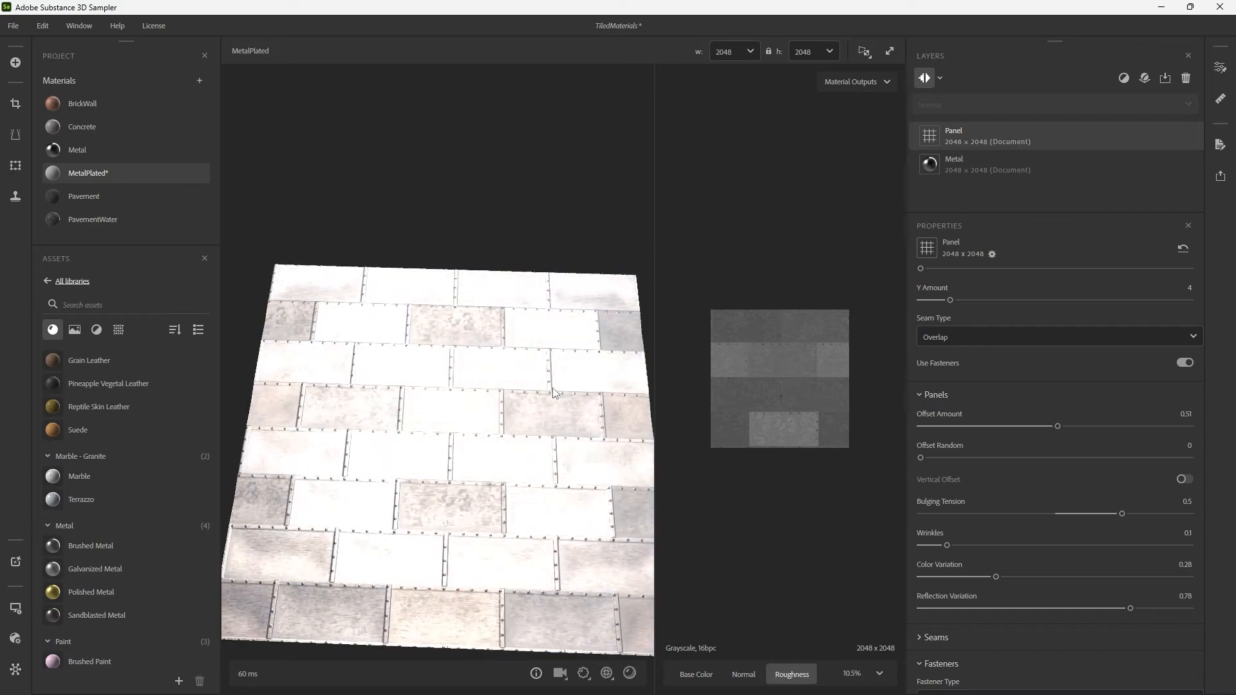
{"action": "left_click_drag", "start_coordinate": [593, 388], "coordinate": [578, 355]}
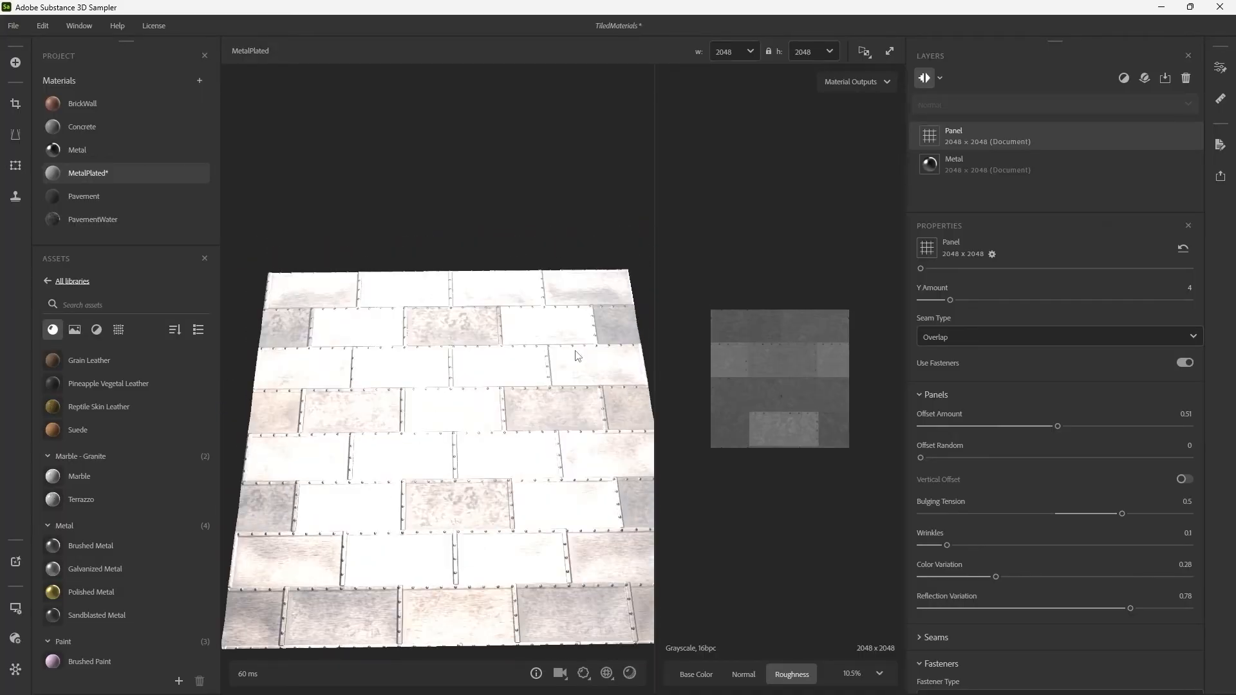
{"action": "key", "text": "ctrl+s"}
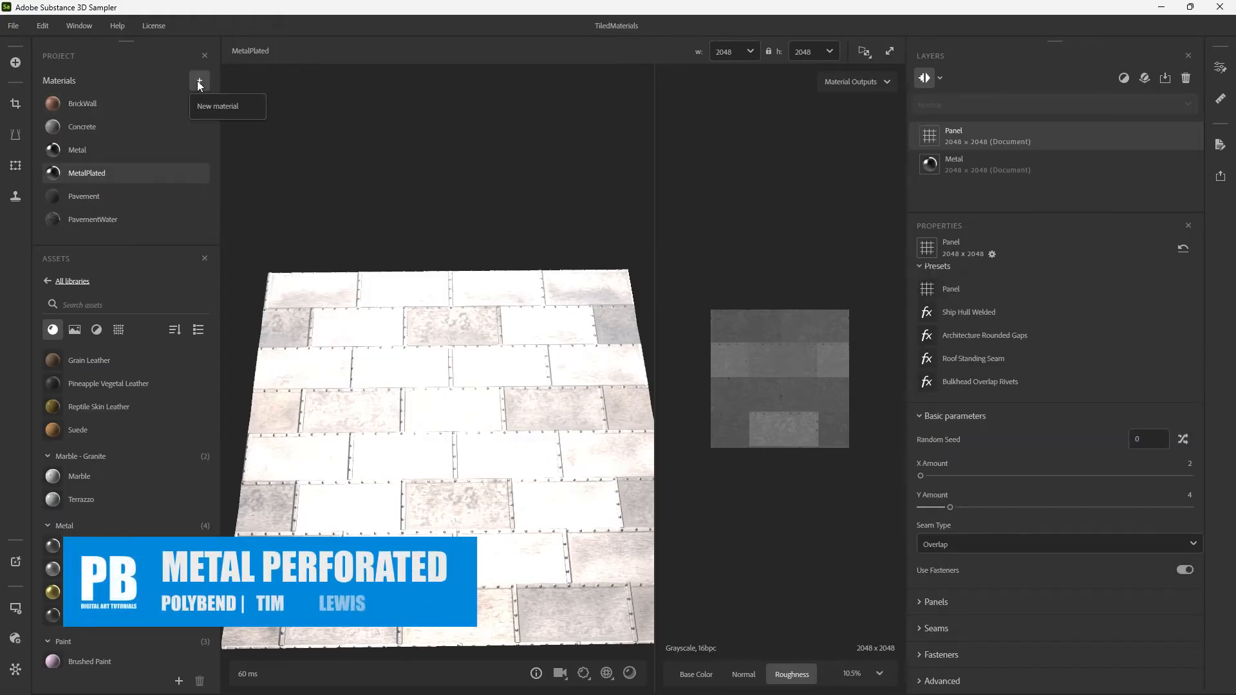
Create a new project material named MetalPerforated and save the project.
{"action": "left_click", "coordinate": [200, 80]}
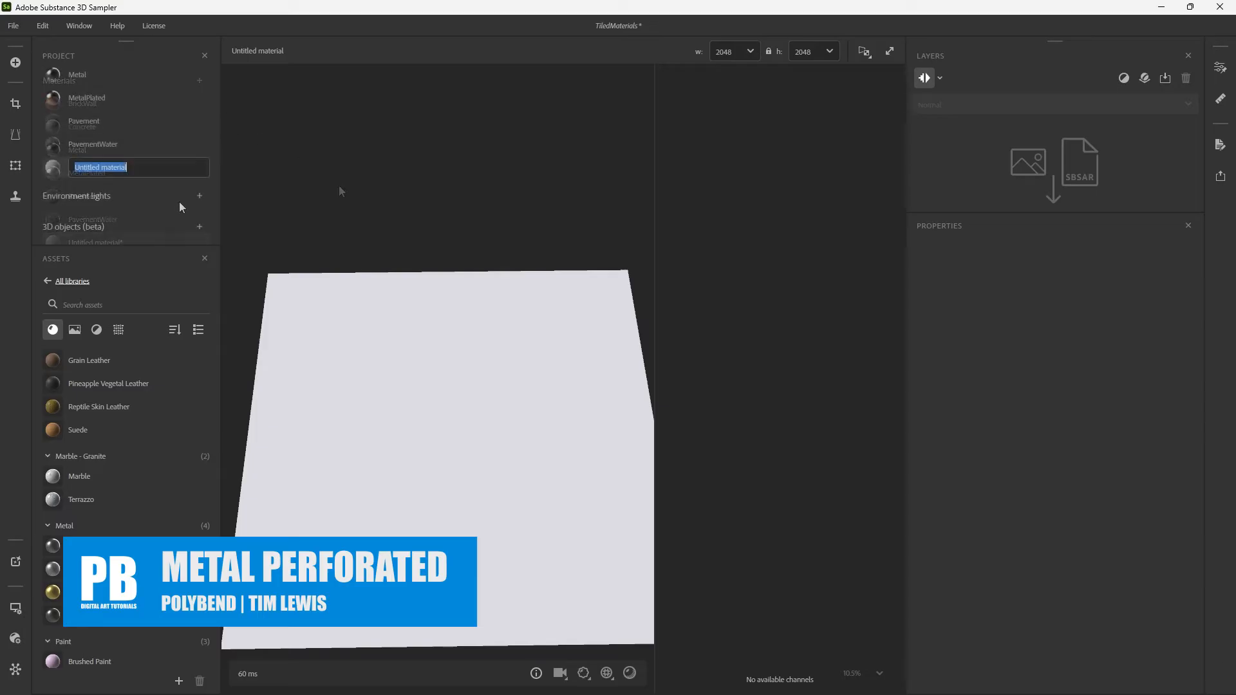
{"action": "type", "text": "Met"}
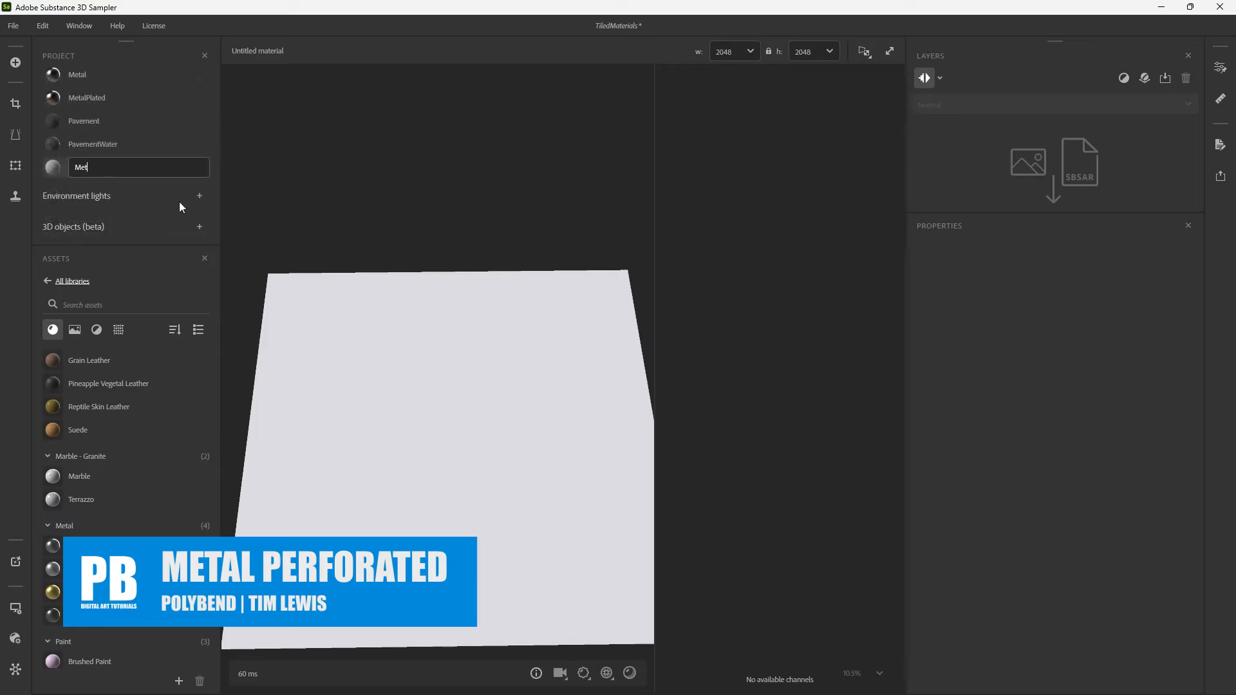
{"action": "type", "text": "alPerform"}
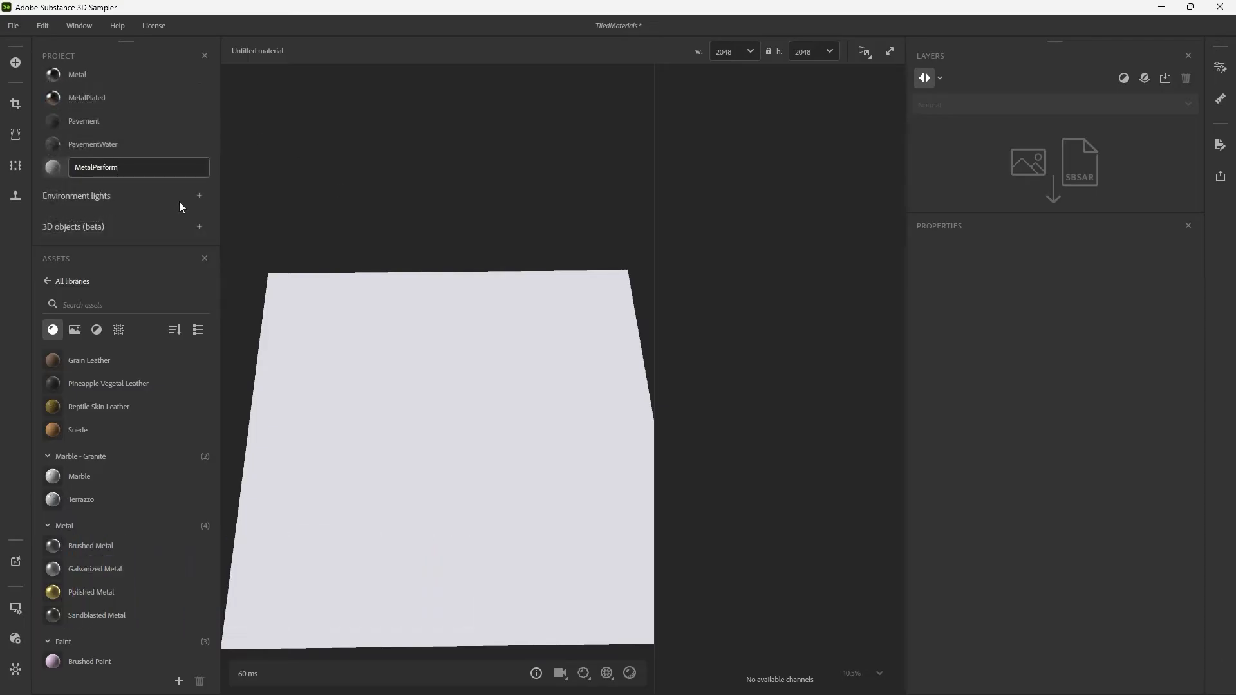
{"action": "type", "text": "ted"}
{"action": "key", "text": "Return"}
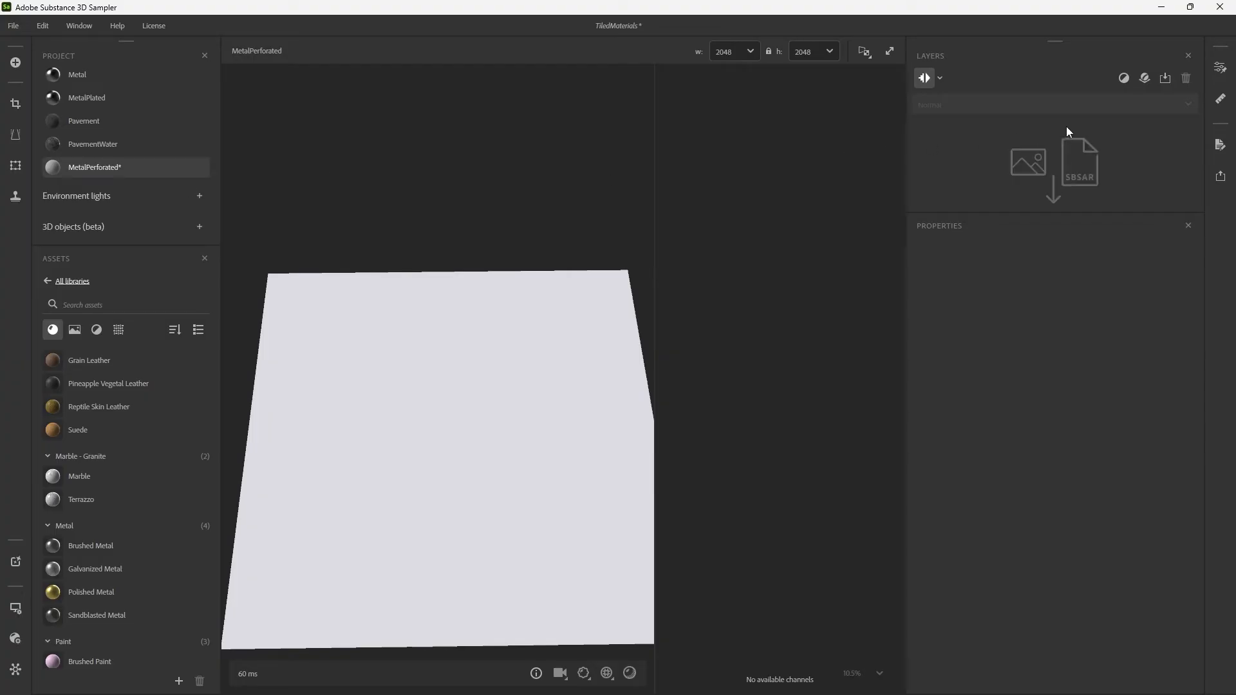
{"action": "key", "text": "ctrl+s"}
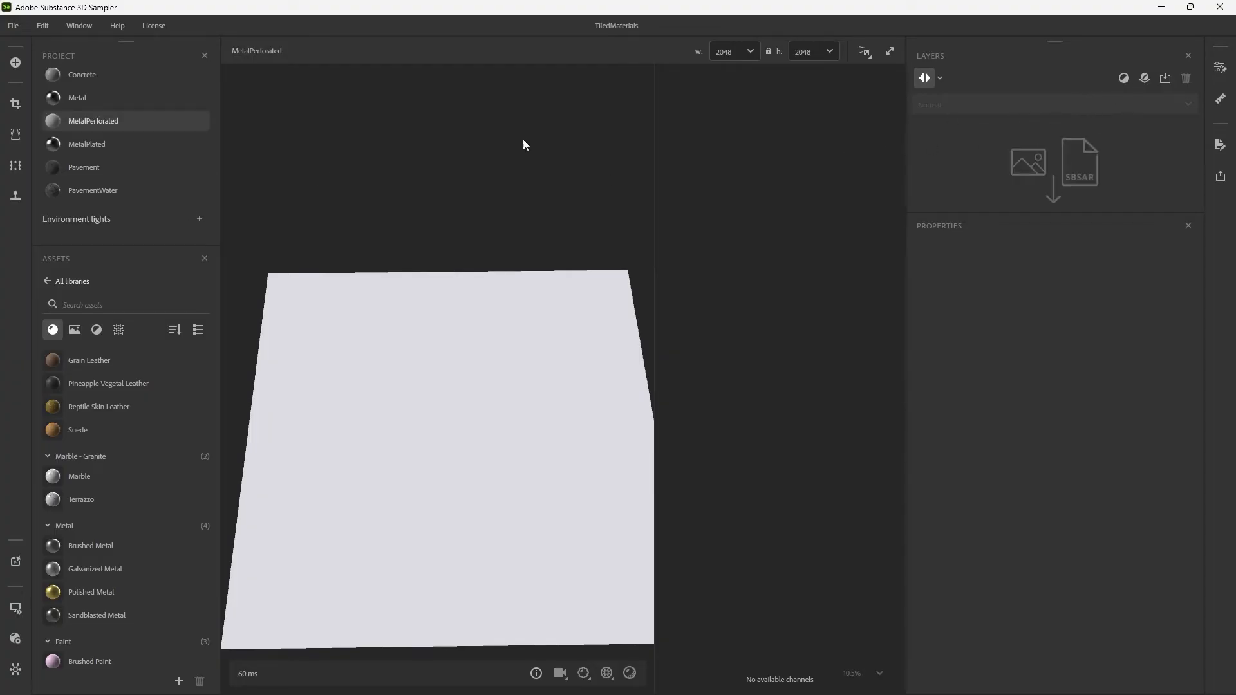
Use the Metal material as the base layer of MetalPerforated and add a Perforate filter on top of it.
{"action": "left_click_drag", "start_coordinate": [860, 159], "coordinate": [982, 152]}
{"action": "left_click", "coordinate": [1124, 78]}
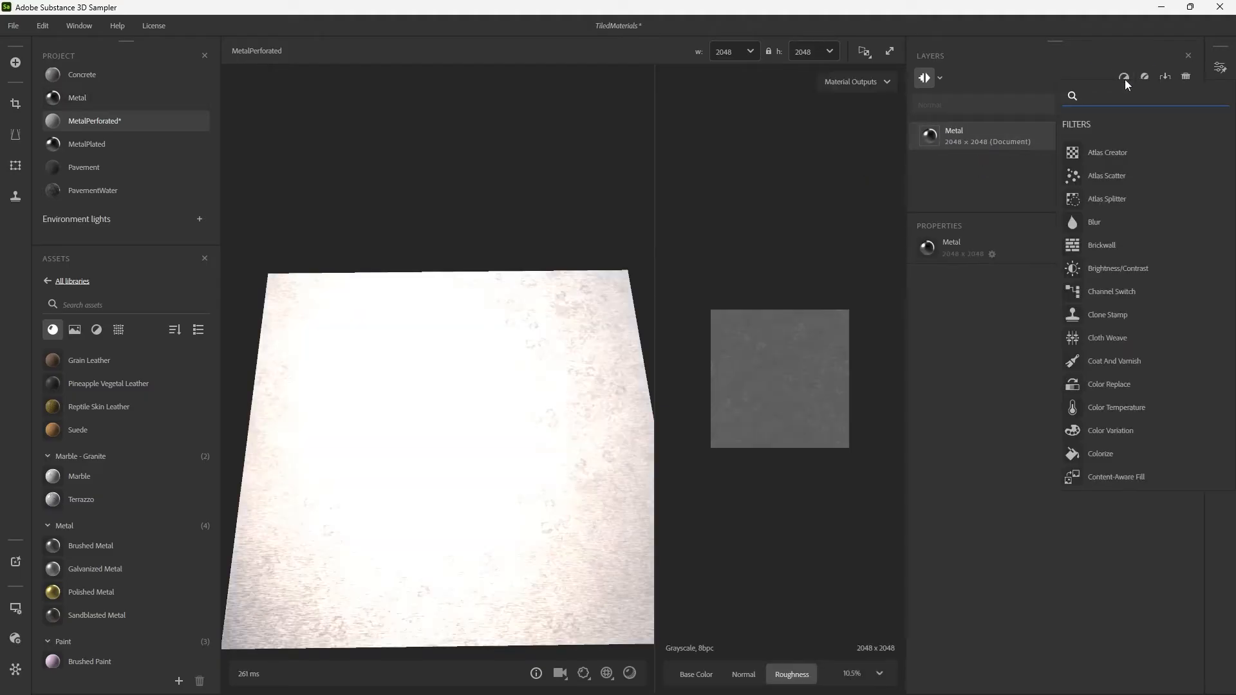
{"action": "type", "text": "per"}
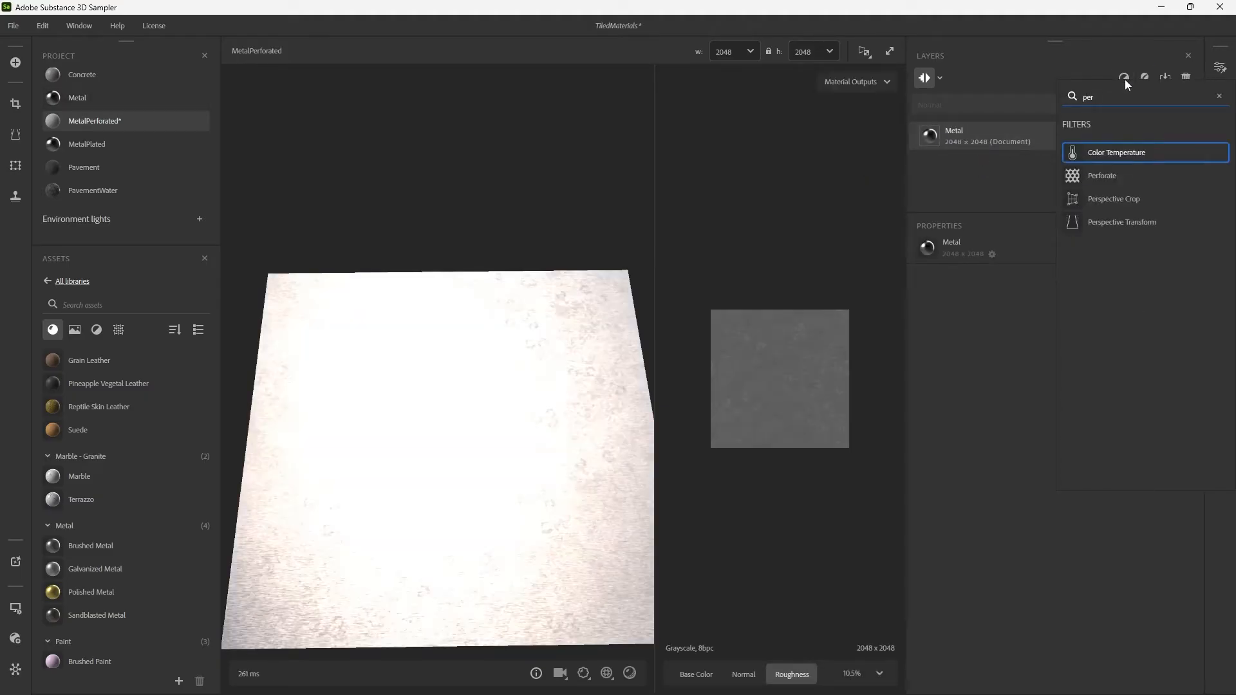
{"action": "left_click", "coordinate": [1100, 181]}
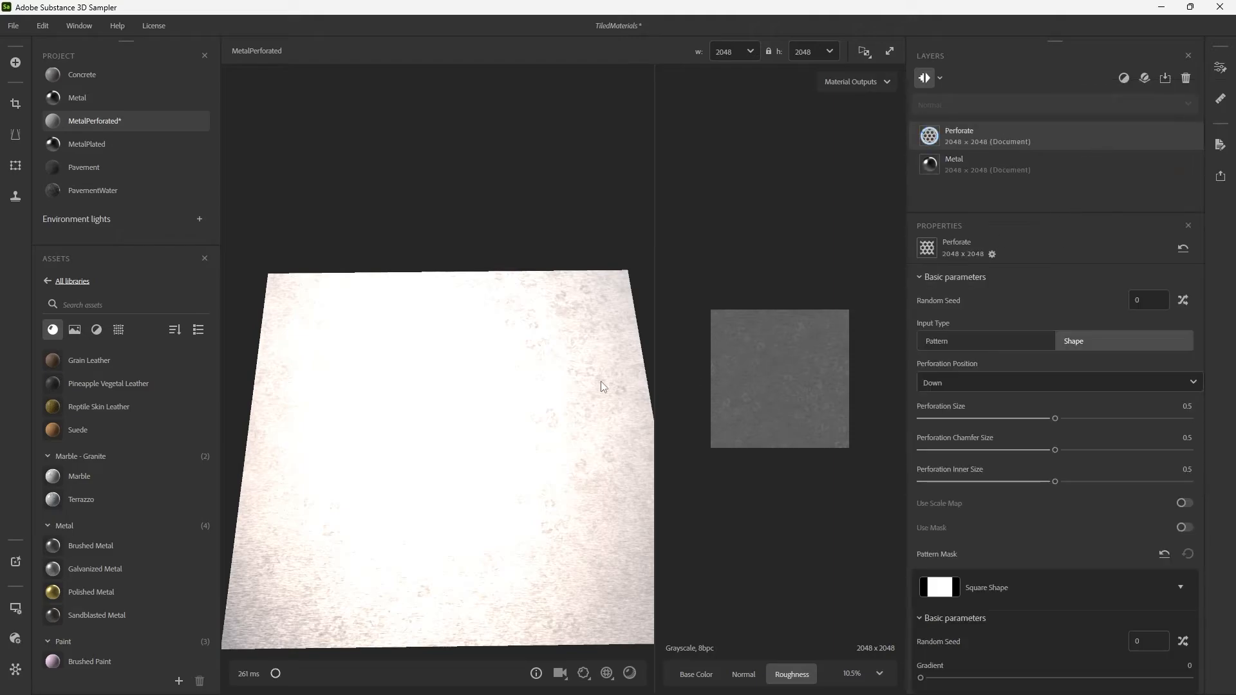
{"action": "left_click_drag", "start_coordinate": [543, 385], "coordinate": [507, 381]}
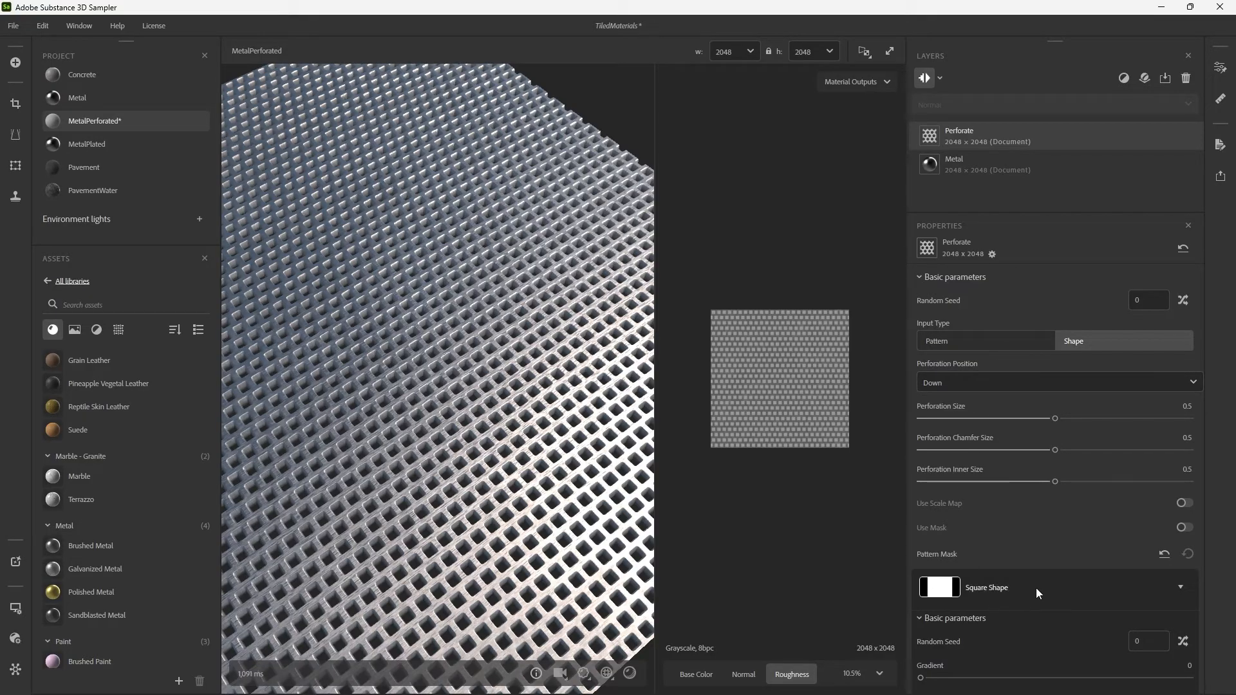
Change the Perforate filter's Pattern Mask to Circle Shape and set the circle's Scale to 0.61.
{"action": "scroll", "coordinate": [1007, 584], "scroll_direction": "down", "scroll_amount": 1}
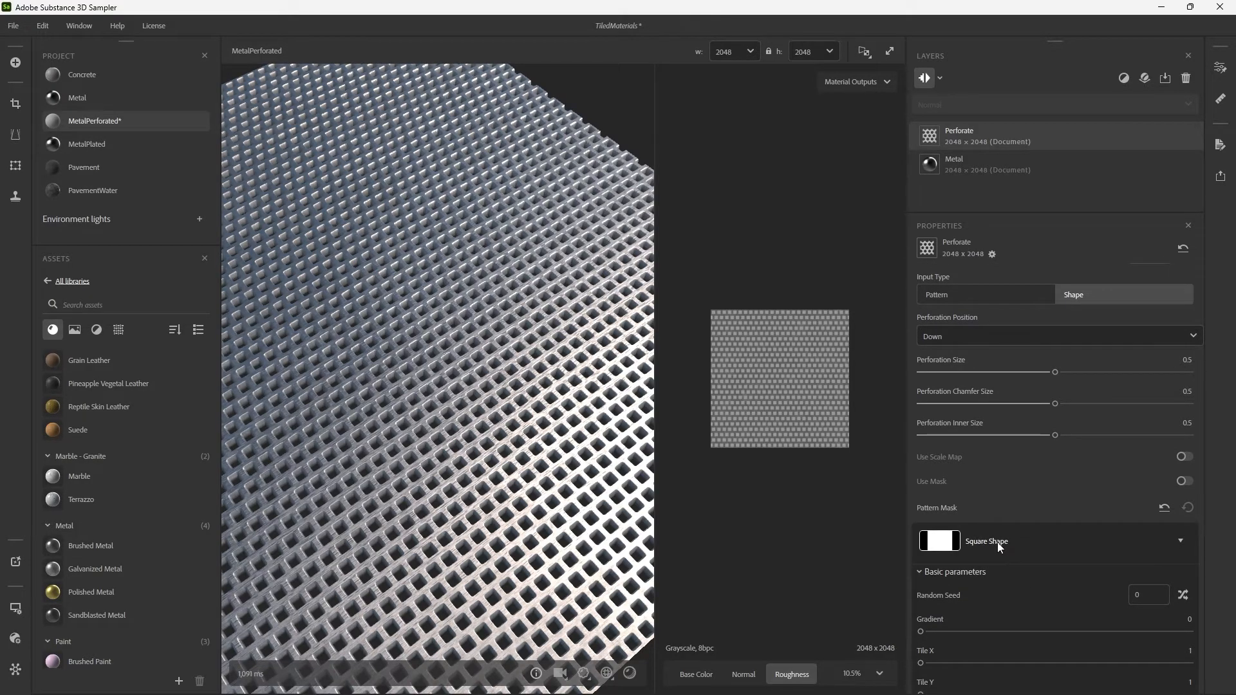
{"action": "left_click", "coordinate": [998, 542]}
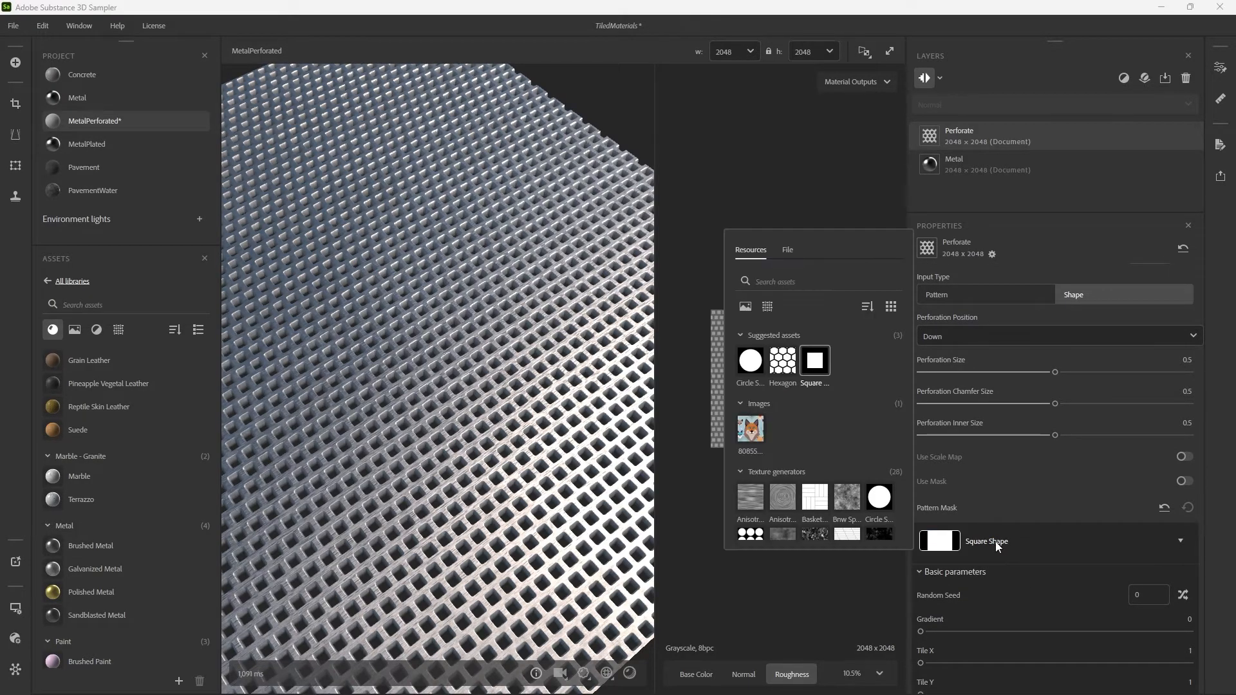
{"action": "left_click", "coordinate": [758, 372]}
{"action": "left_click_drag", "start_coordinate": [512, 355], "coordinate": [535, 340]}
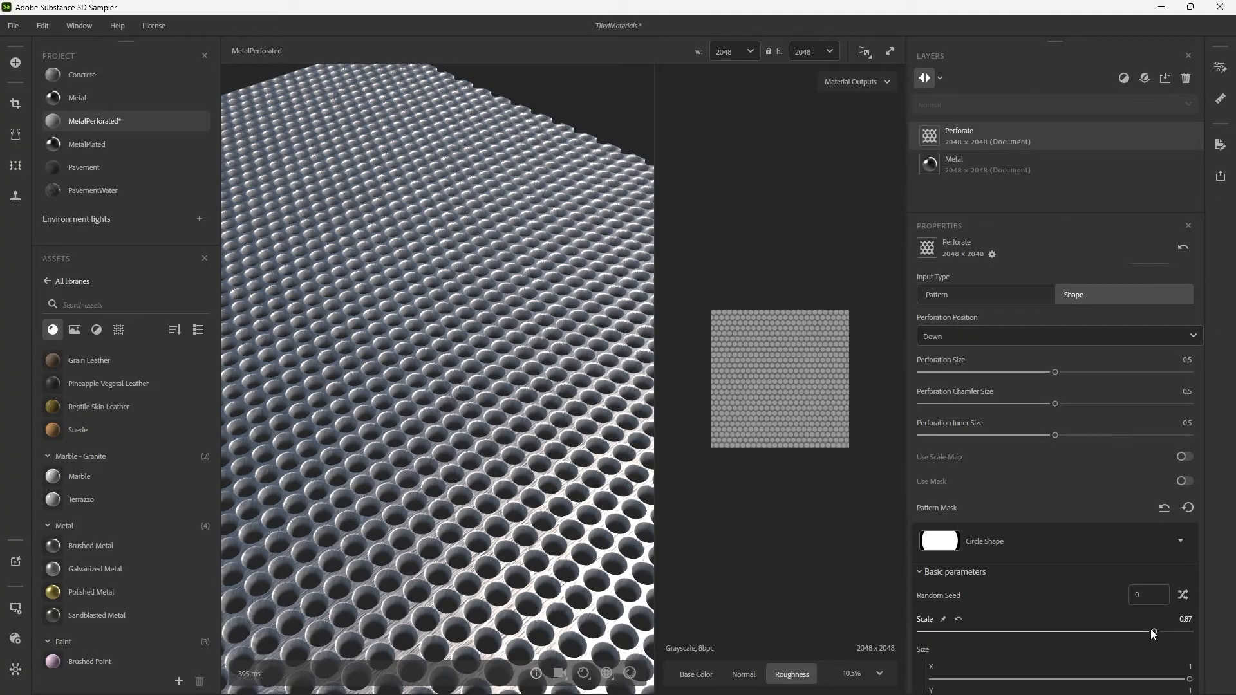
{"action": "left_click_drag", "start_coordinate": [1154, 635], "coordinate": [1087, 637]}
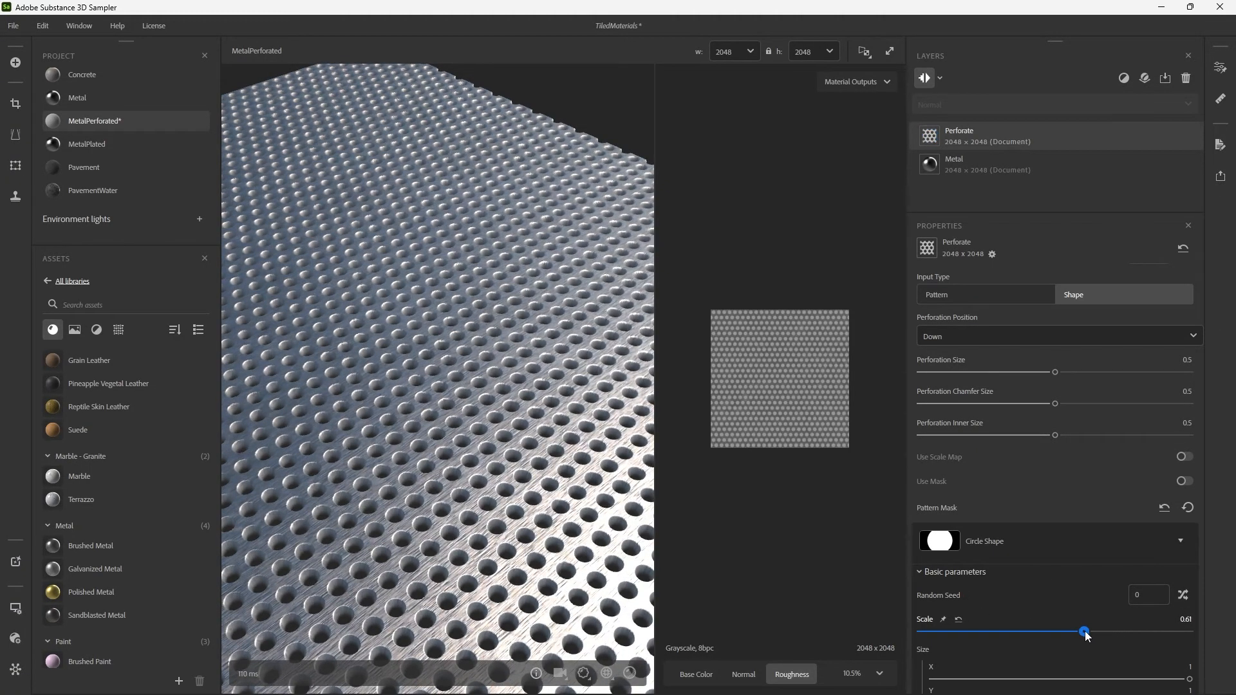
{"action": "left_click_drag", "start_coordinate": [605, 458], "coordinate": [621, 468]}
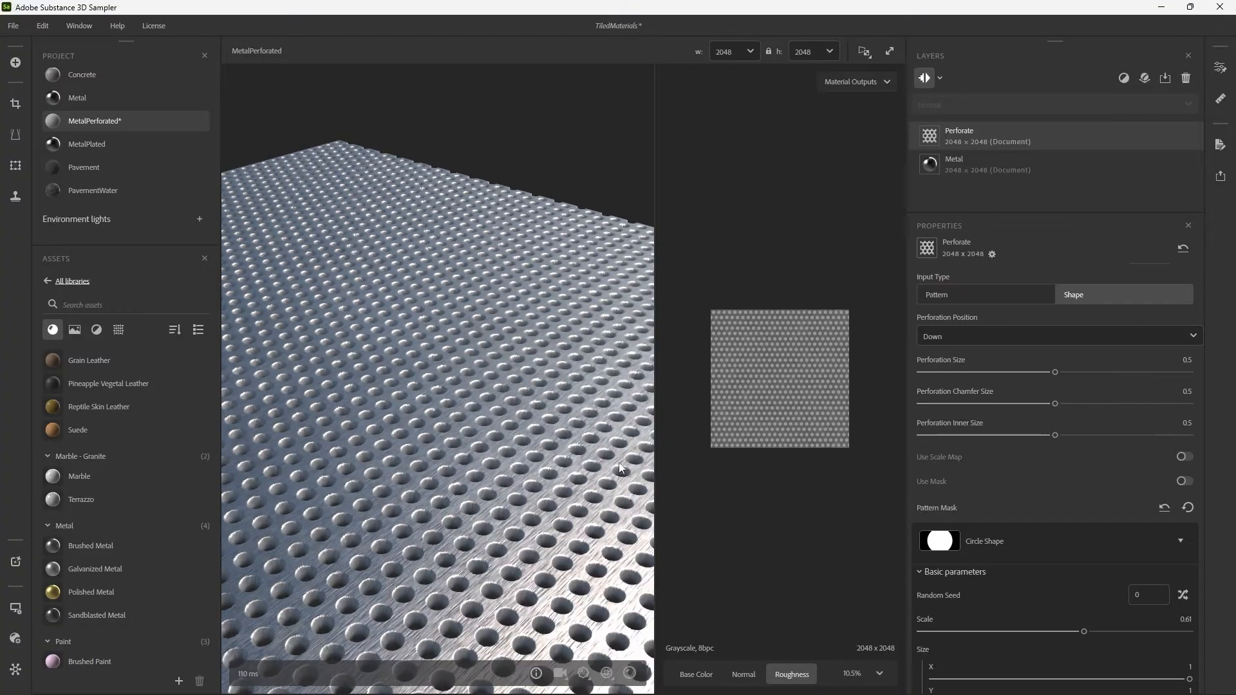
{"action": "left_click_drag", "start_coordinate": [564, 567], "coordinate": [532, 469]}
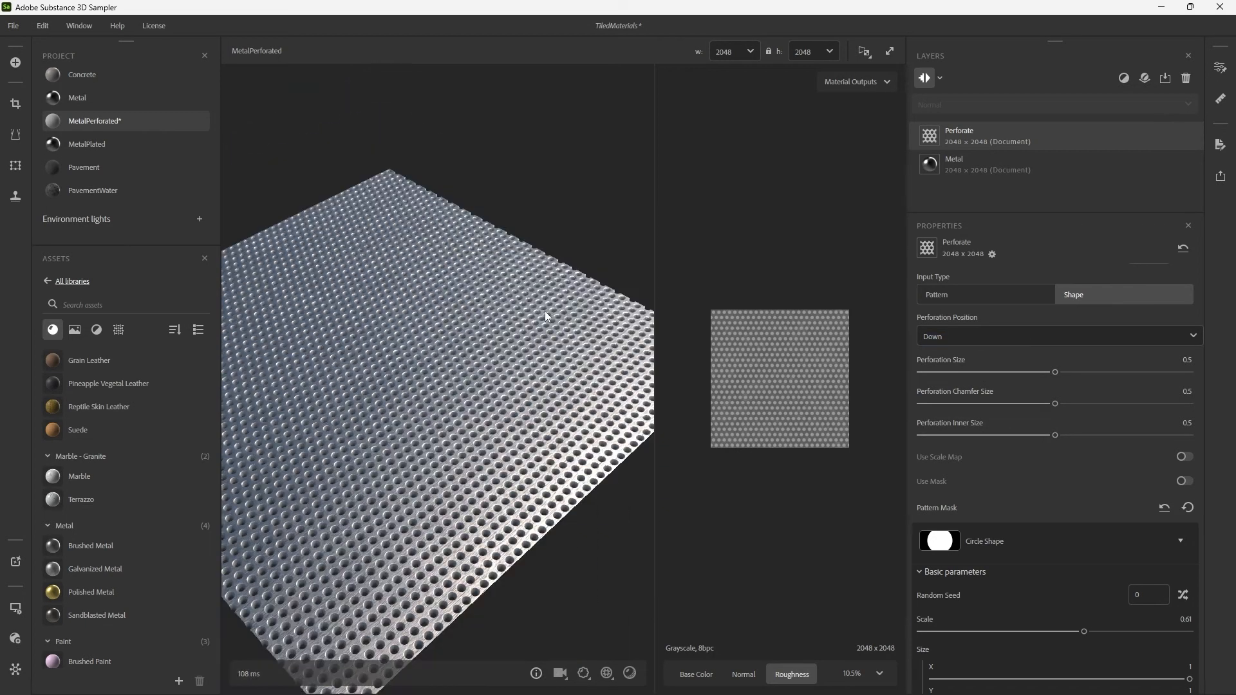
{"action": "scroll", "coordinate": [551, 309], "scroll_direction": "up", "scroll_amount": 2}
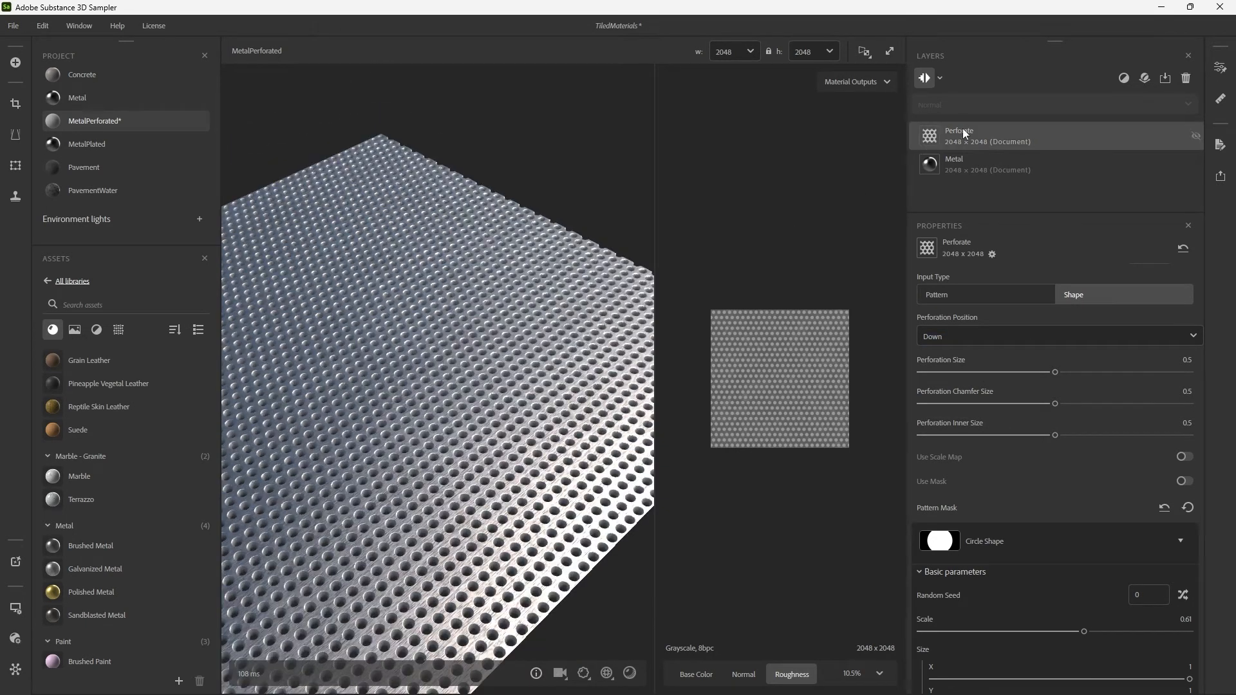
Add a Rust filter above the Perforate layer and lower its Rust Spread to 0.05.
{"action": "left_click", "coordinate": [1125, 77]}
{"action": "type", "text": "r"}
{"action": "key", "text": "Return"}
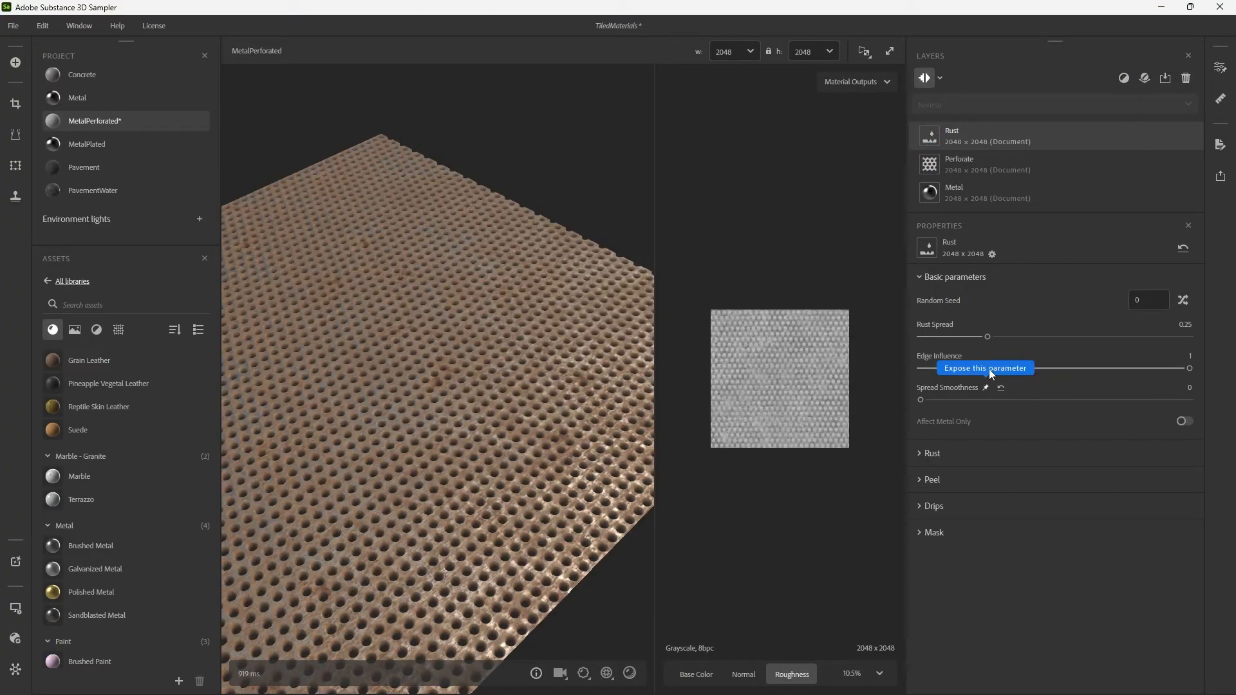
{"action": "left_click_drag", "start_coordinate": [984, 337], "coordinate": [929, 343]}
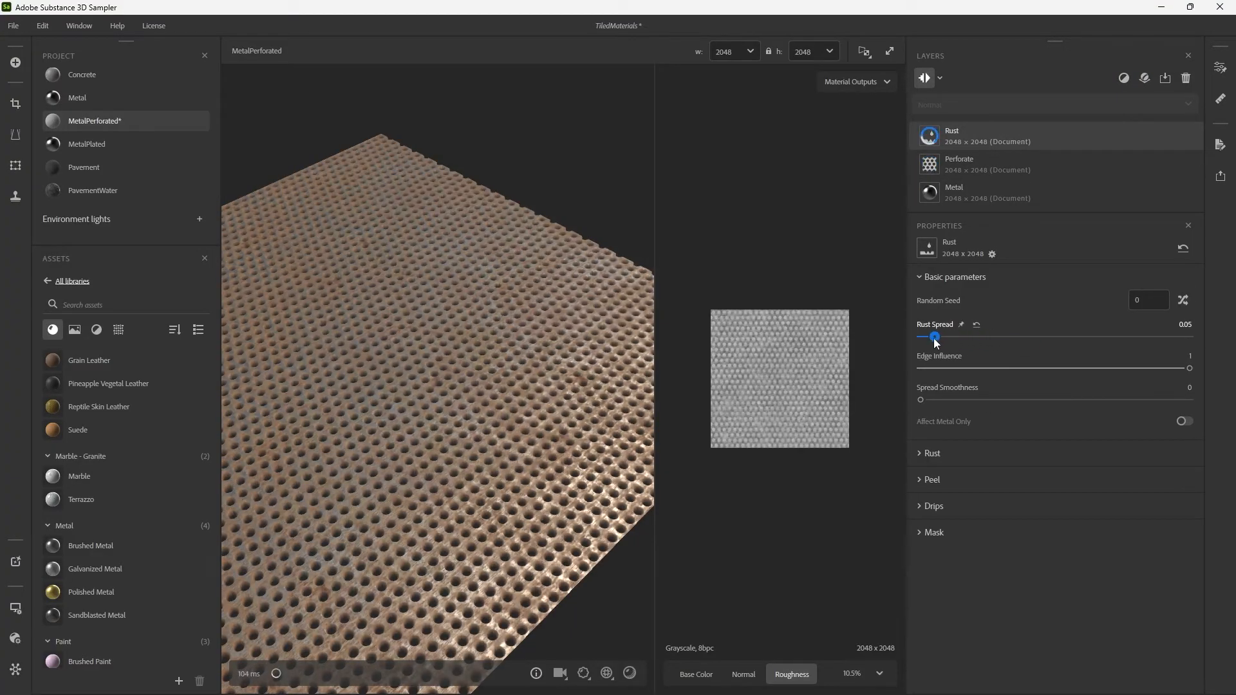
Lower the Rust filter's Rust Spread to 0.02 on the MetalPerforated material.
{"action": "left_click_drag", "start_coordinate": [465, 312], "coordinate": [412, 341]}
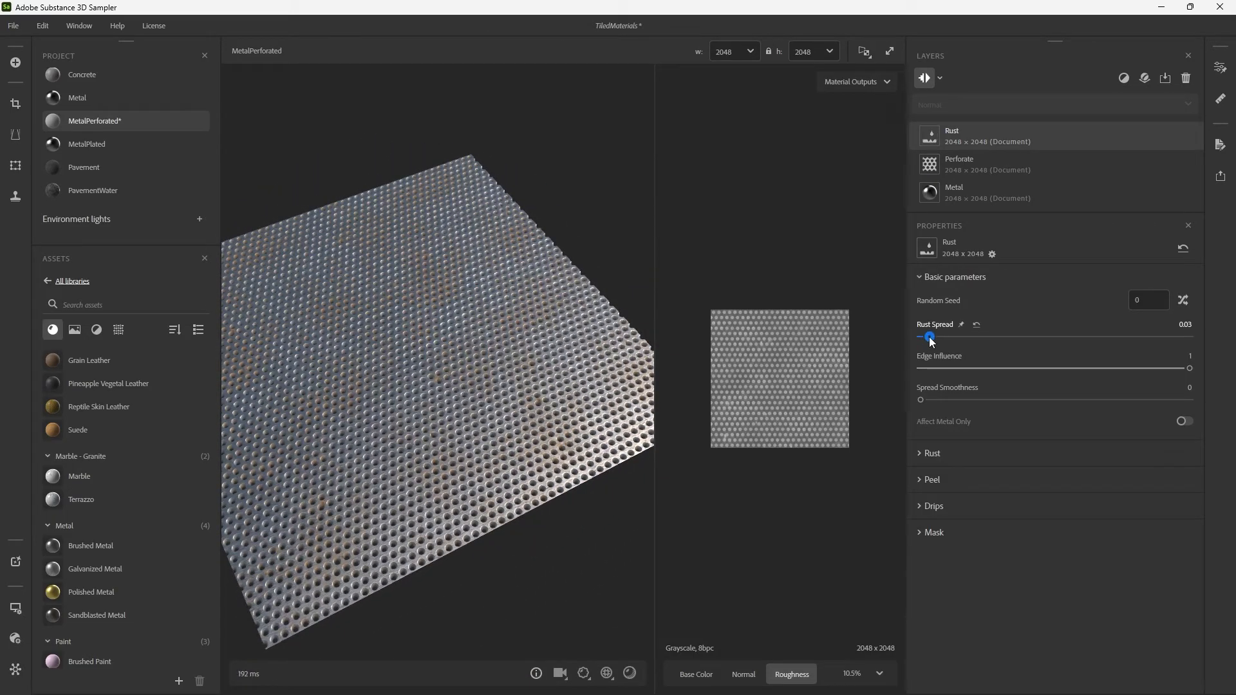
{"action": "left_click", "coordinate": [1123, 79]}
{"action": "type", "text": "occ"}
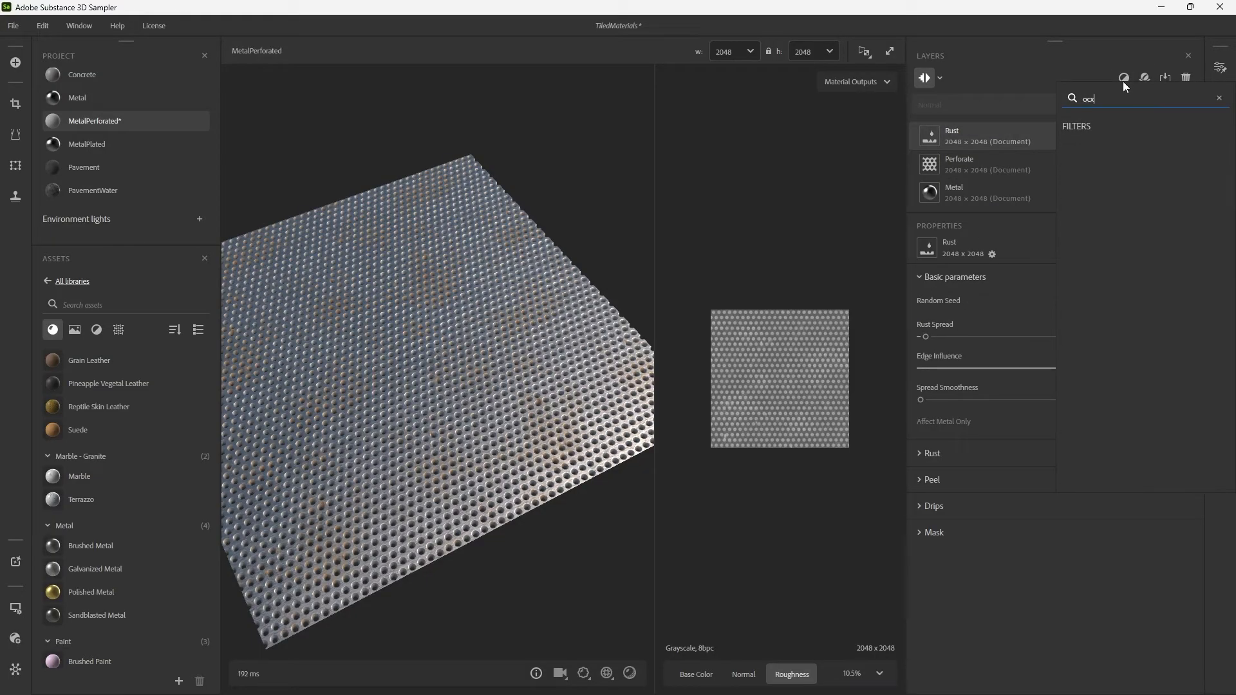
{"action": "key", "text": "BackSpace"}
{"action": "key", "text": "BackSpace"}
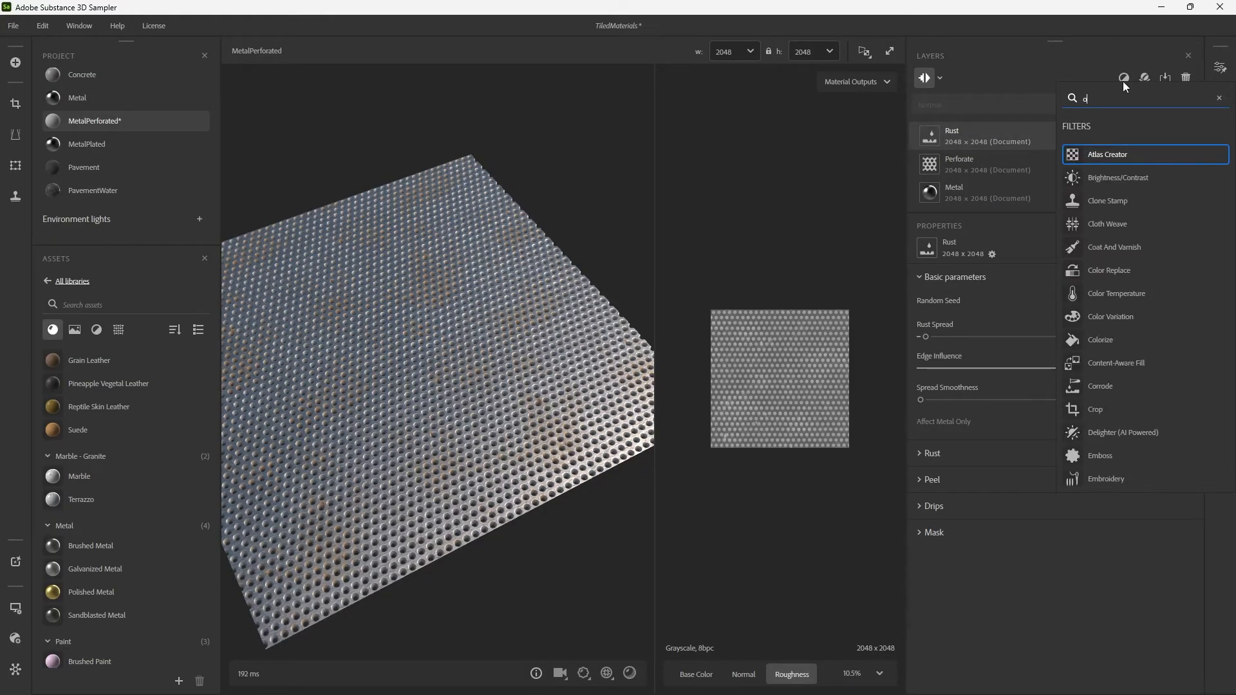
{"action": "left_click", "coordinate": [541, 283]}
Set the viewport's displacement Height Scale to 0 and inspect the flat perforated metal from several angles.
{"action": "scroll", "coordinate": [537, 289], "scroll_direction": "up", "scroll_amount": 3}
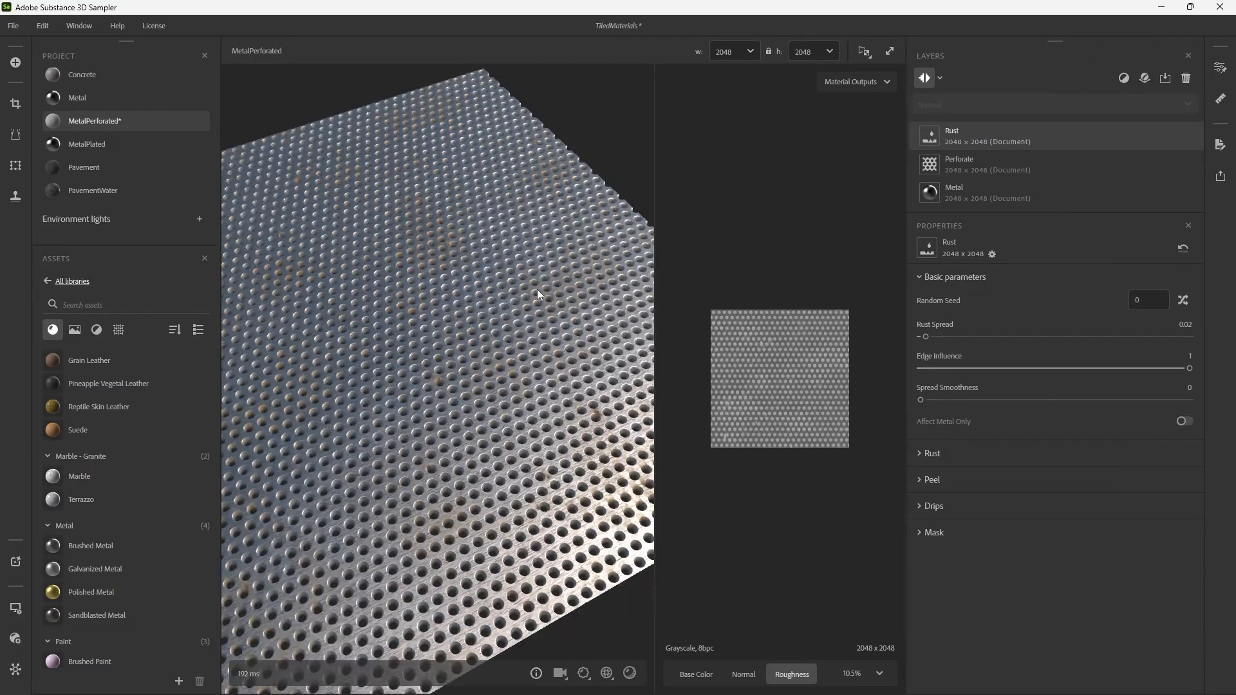
{"action": "mouse_move", "coordinate": [537, 289]}
{"action": "left_mouse_down"}
{"action": "mouse_move", "coordinate": [506, 305]}
{"action": "mouse_move", "coordinate": [542, 295]}
{"action": "left_mouse_up"}
{"action": "scroll", "coordinate": [542, 300], "scroll_direction": "down", "scroll_amount": 3}
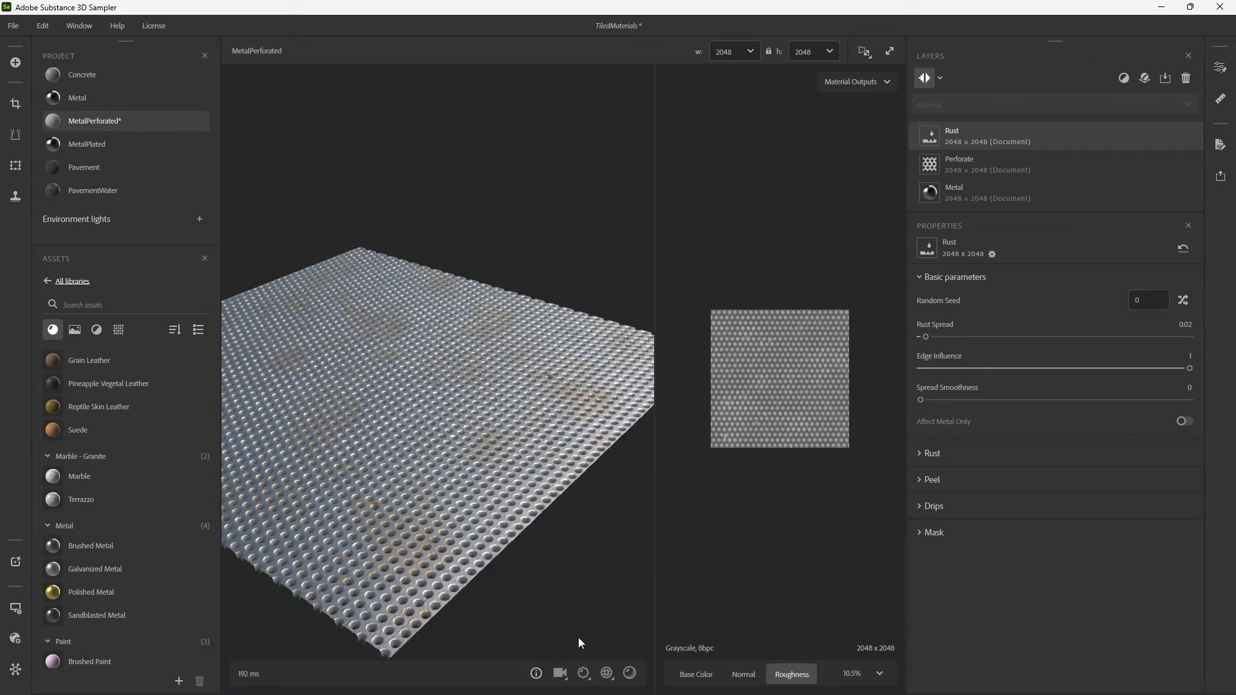
{"action": "left_click", "coordinate": [591, 675]}
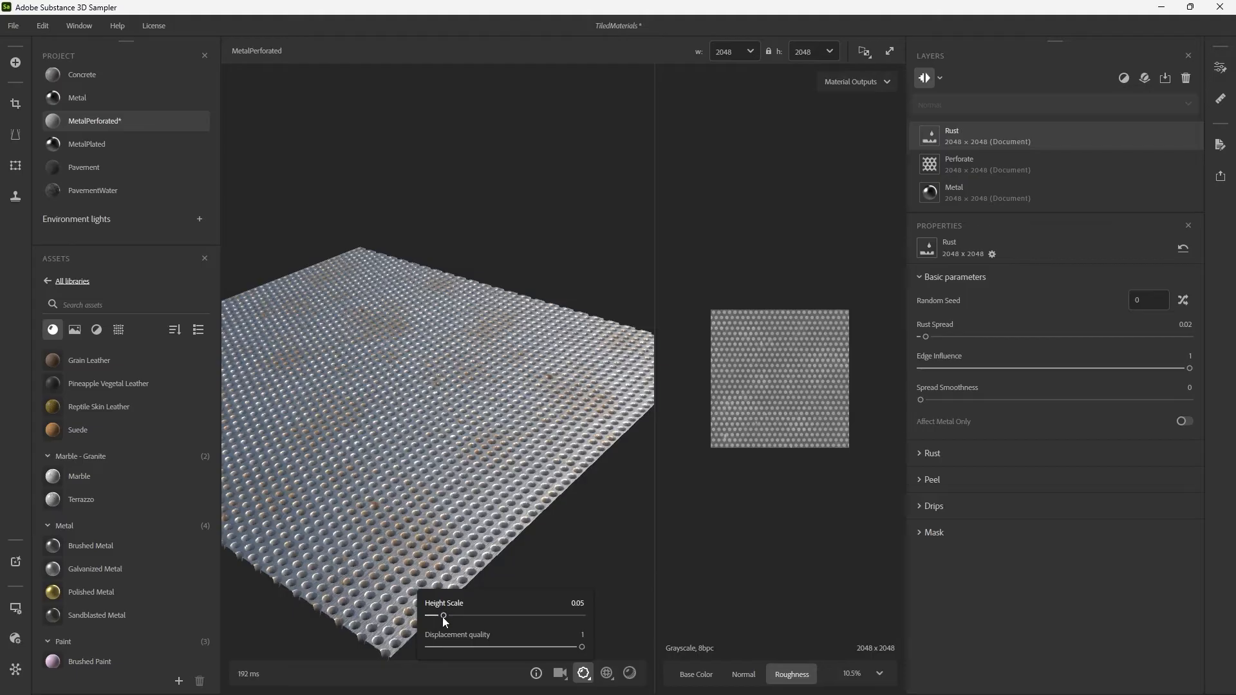
{"action": "left_click_drag", "start_coordinate": [443, 617], "coordinate": [362, 613]}
{"action": "left_click_drag", "start_coordinate": [462, 504], "coordinate": [455, 400]}
{"action": "right_click_drag", "start_coordinate": [454, 400], "coordinate": [408, 420], "text": "shift"}
{"action": "left_click_drag", "start_coordinate": [408, 420], "coordinate": [538, 412]}
{"action": "right_click_drag", "start_coordinate": [538, 412], "coordinate": [502, 430], "text": "shift"}
Restore the viewport's displacement Height Scale to 0.05 and view the whole perforated plate.
{"action": "left_click", "coordinate": [584, 674]}
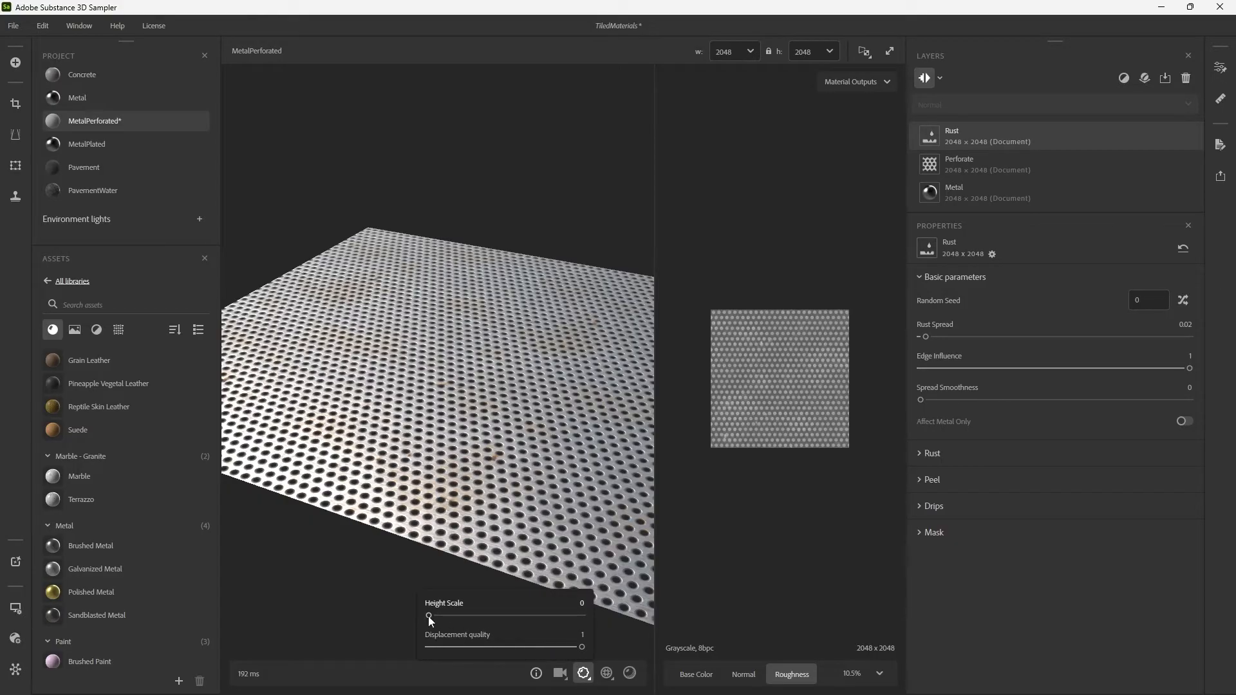
{"action": "left_click_drag", "start_coordinate": [430, 619], "coordinate": [443, 620]}
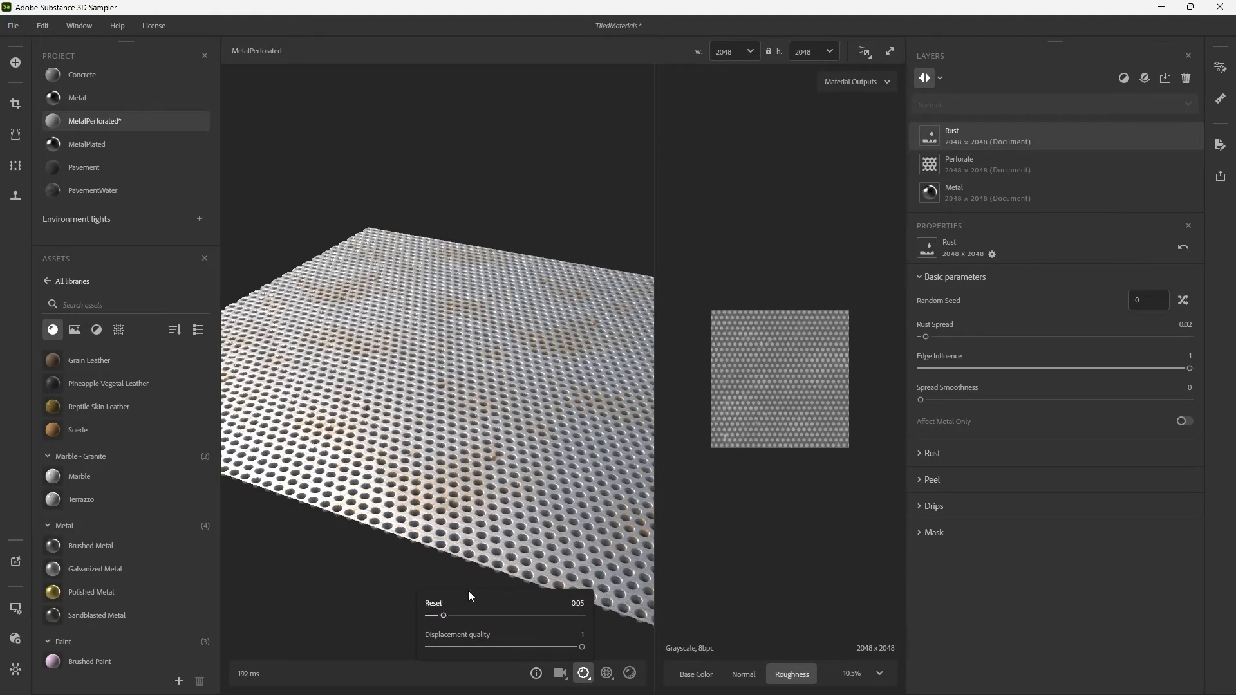
{"action": "scroll", "coordinate": [474, 515], "scroll_direction": "down", "scroll_amount": 3}
{"action": "left_click", "coordinate": [440, 478]}
{"action": "left_click_drag", "start_coordinate": [395, 501], "coordinate": [416, 475]}
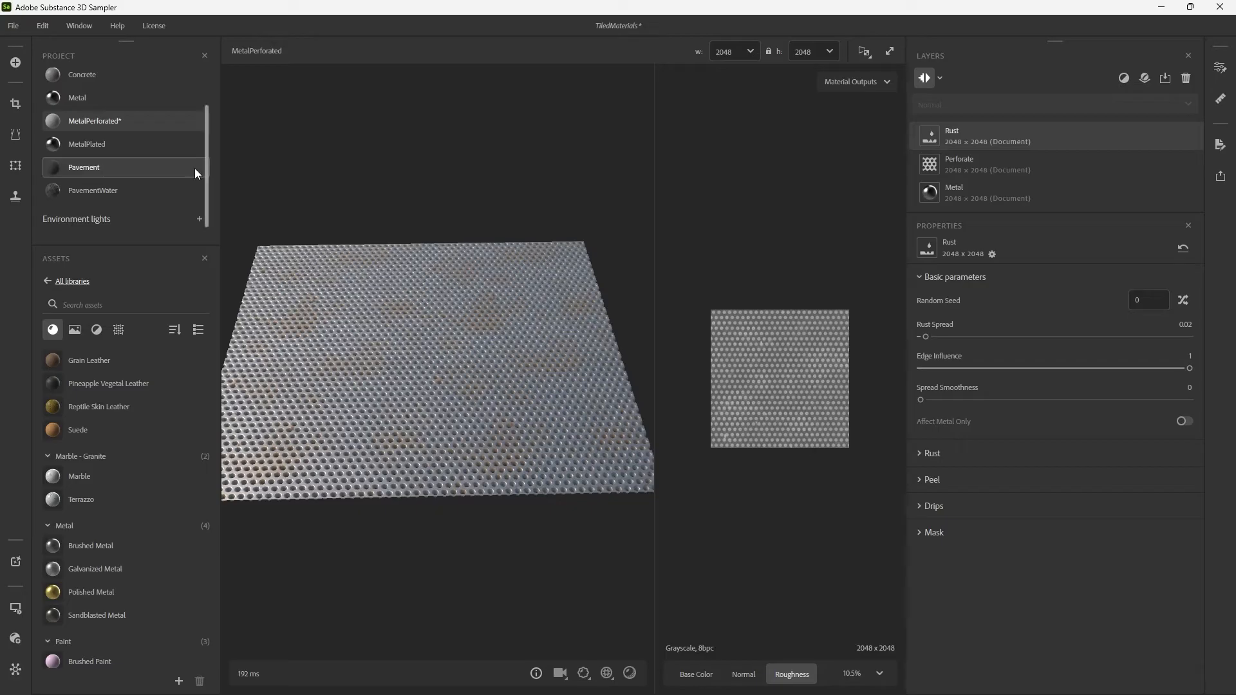
Save the project and create a new project material named WoodFloor.
{"action": "key", "text": "ctrl+s"}
{"action": "mouse_move", "coordinate": [167, 103]}
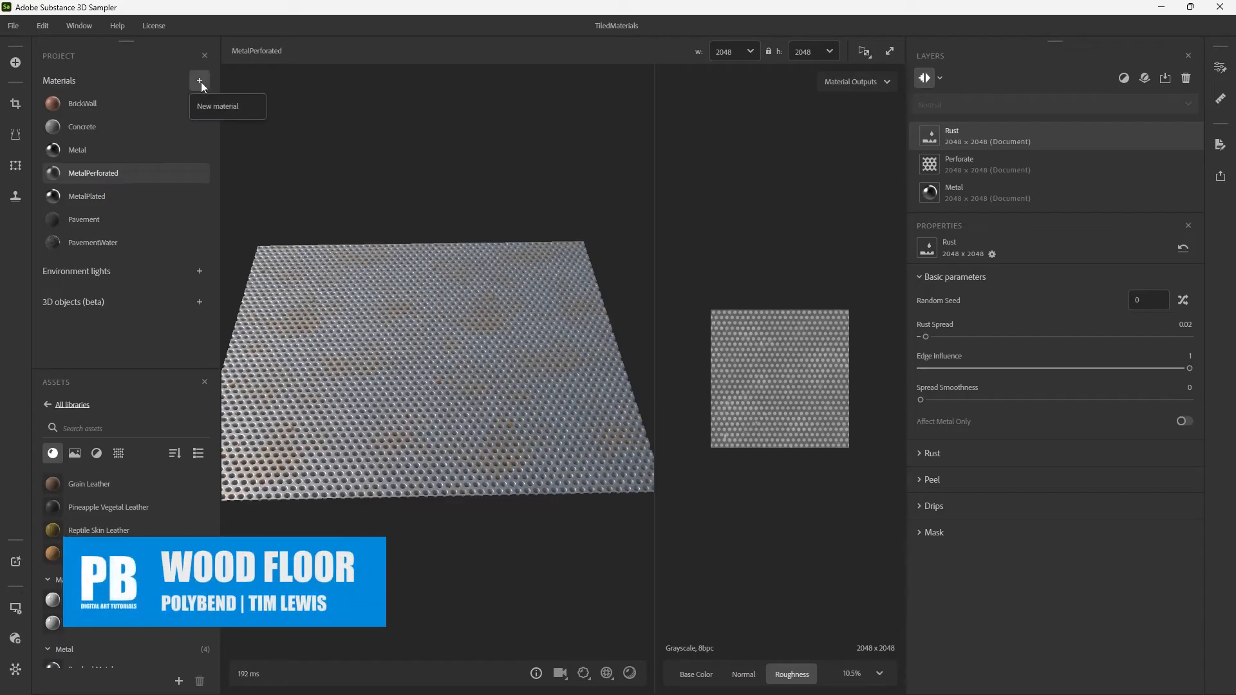
{"action": "left_click", "coordinate": [200, 81]}
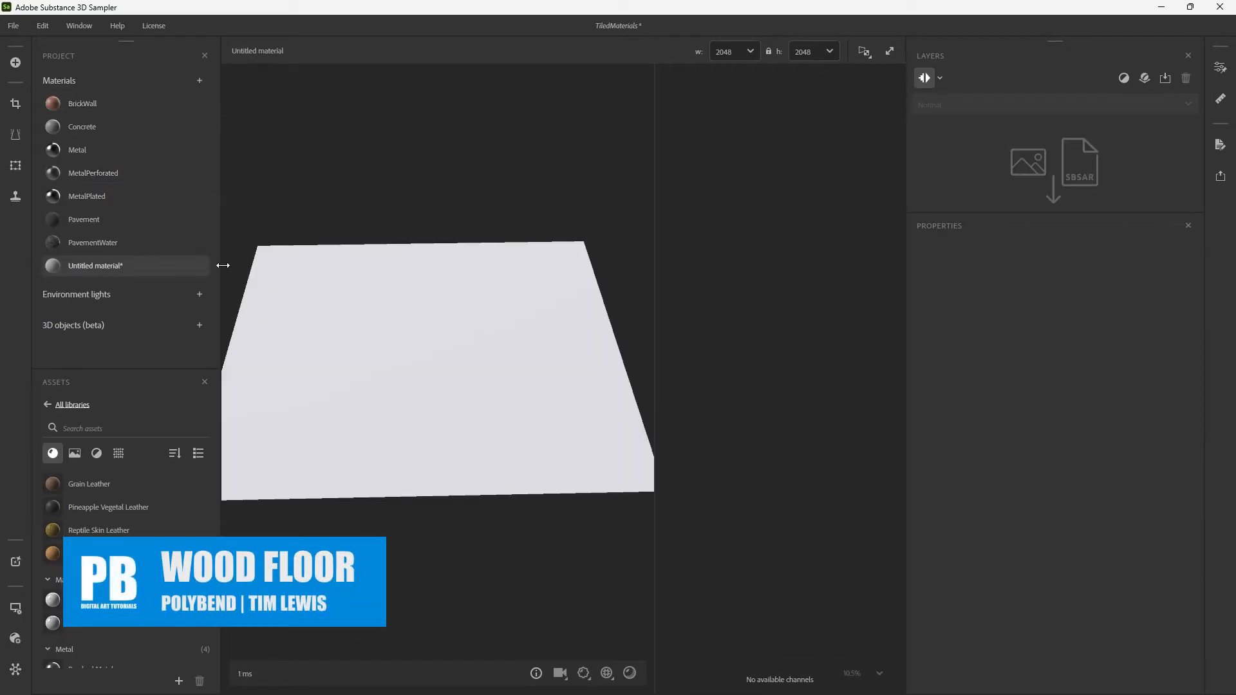
{"action": "double_click", "coordinate": [121, 269]}
{"action": "type", "text": "W"}
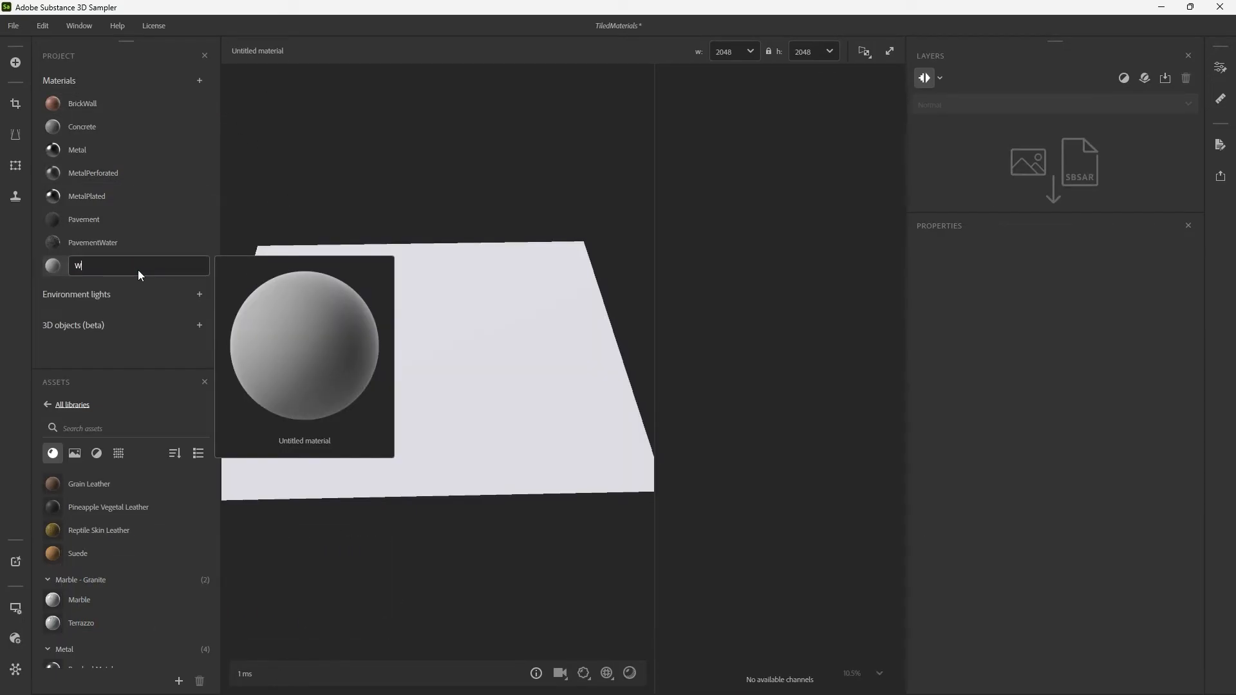
{"action": "type", "text": "oodFloor"}
{"action": "key", "text": "Return"}
Use the Wood Plain material from the asset library as the base layer of WoodFloor.
{"action": "scroll", "coordinate": [101, 508], "scroll_direction": "down", "scroll_amount": 5}
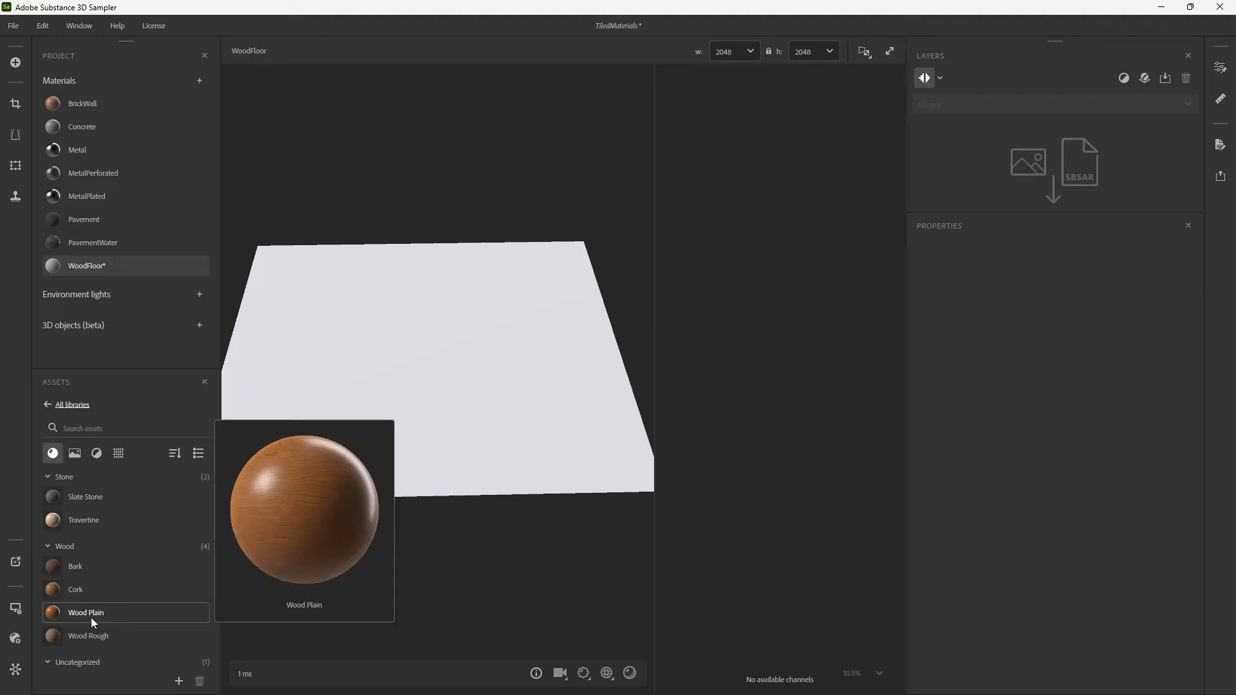
{"action": "left_click_drag", "start_coordinate": [91, 615], "coordinate": [424, 416]}
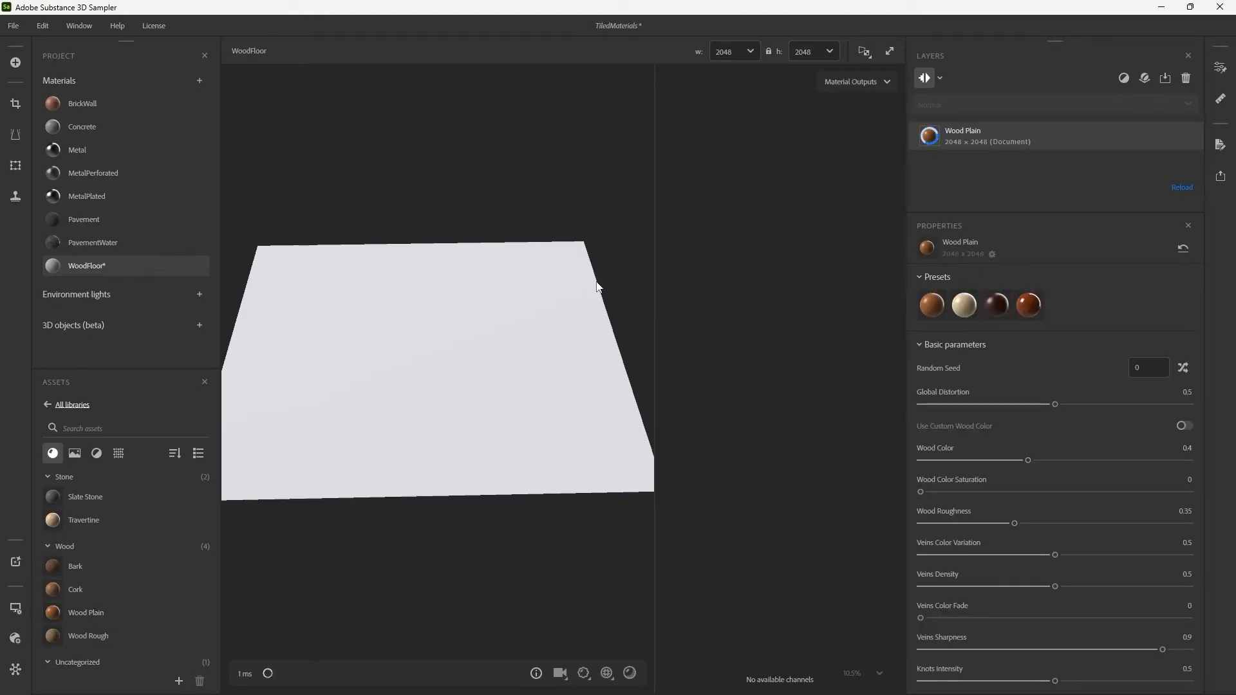
{"action": "left_click_drag", "start_coordinate": [596, 283], "coordinate": [528, 297]}
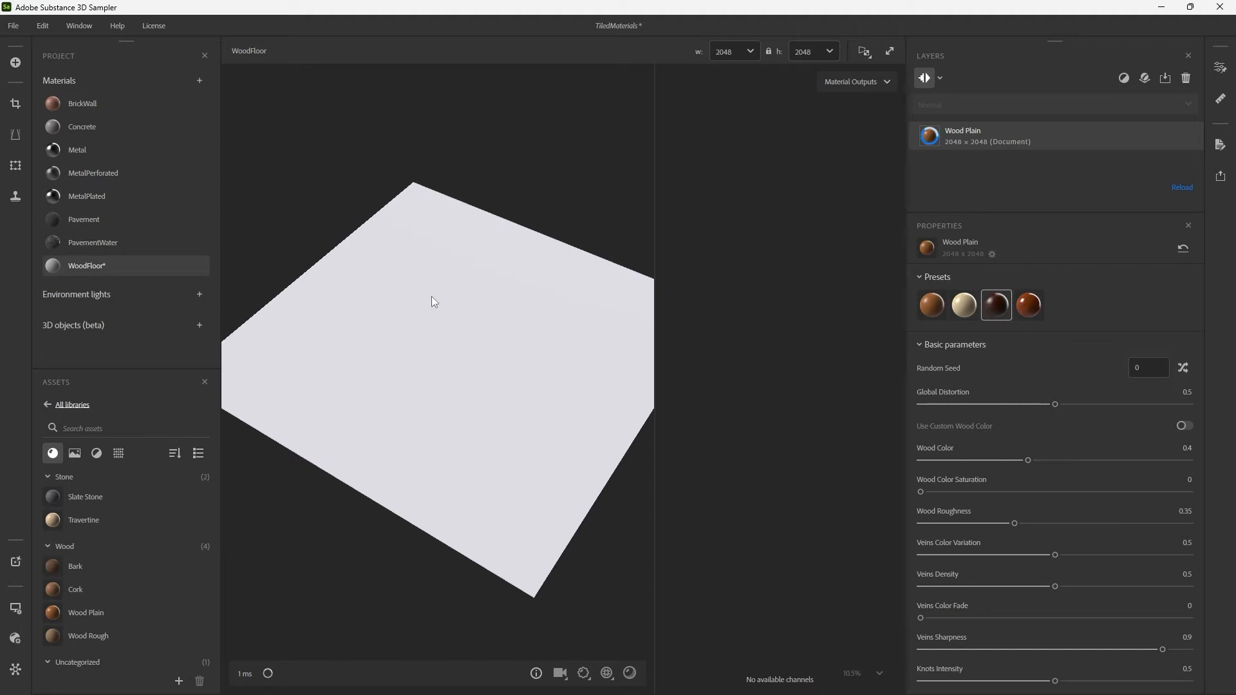
{"action": "left_click_drag", "start_coordinate": [435, 277], "coordinate": [636, 353]}
{"action": "right_click_drag", "start_coordinate": [635, 349], "coordinate": [606, 352], "text": "shift"}
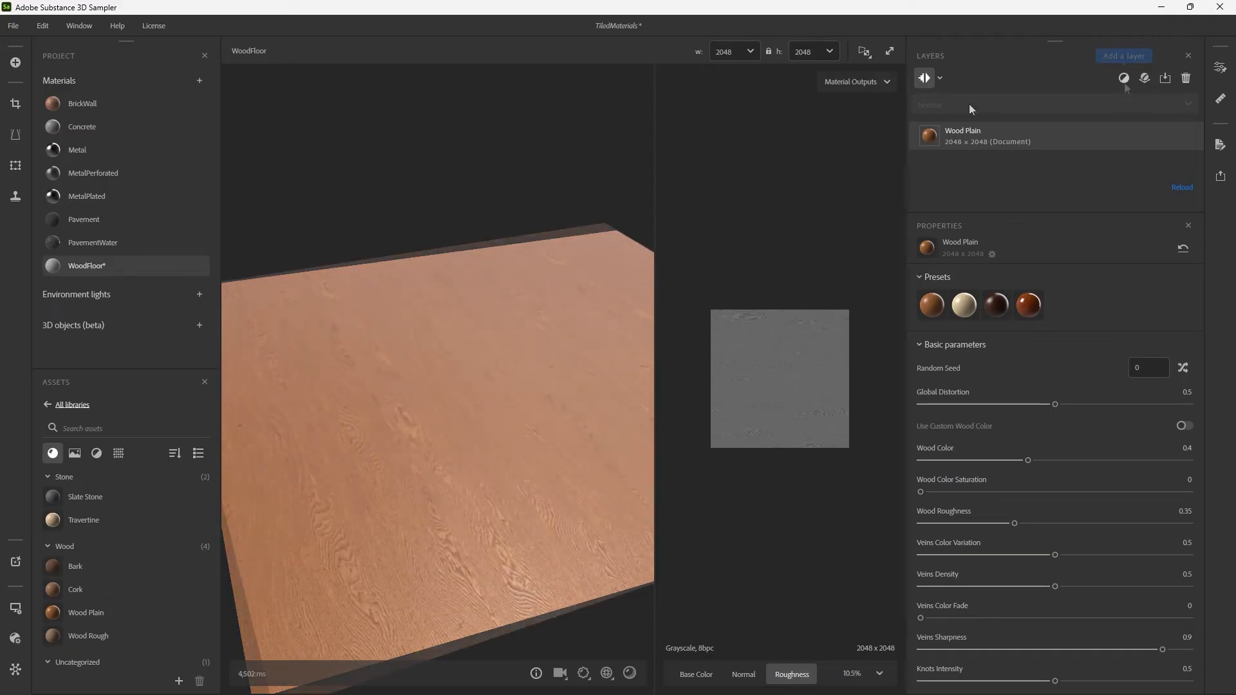
Add a Parquet filter on top of the Wood Plain layer.
{"action": "left_click", "coordinate": [1123, 78]}
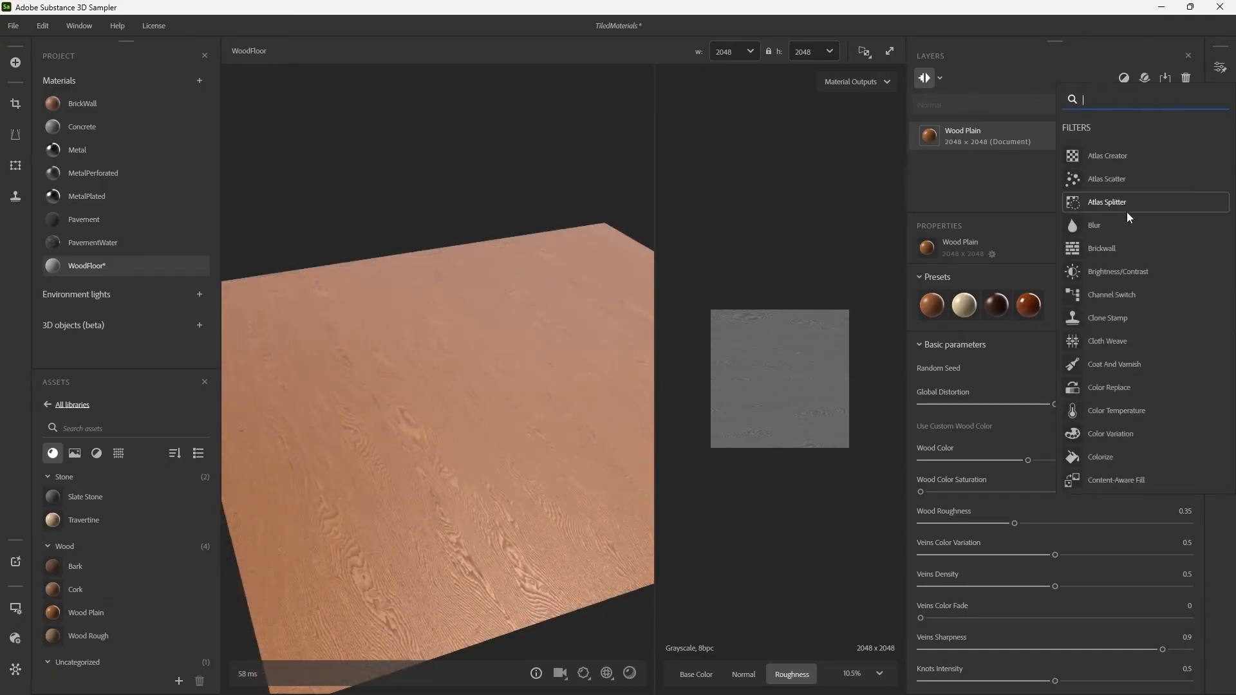
{"action": "type", "text": "par"}
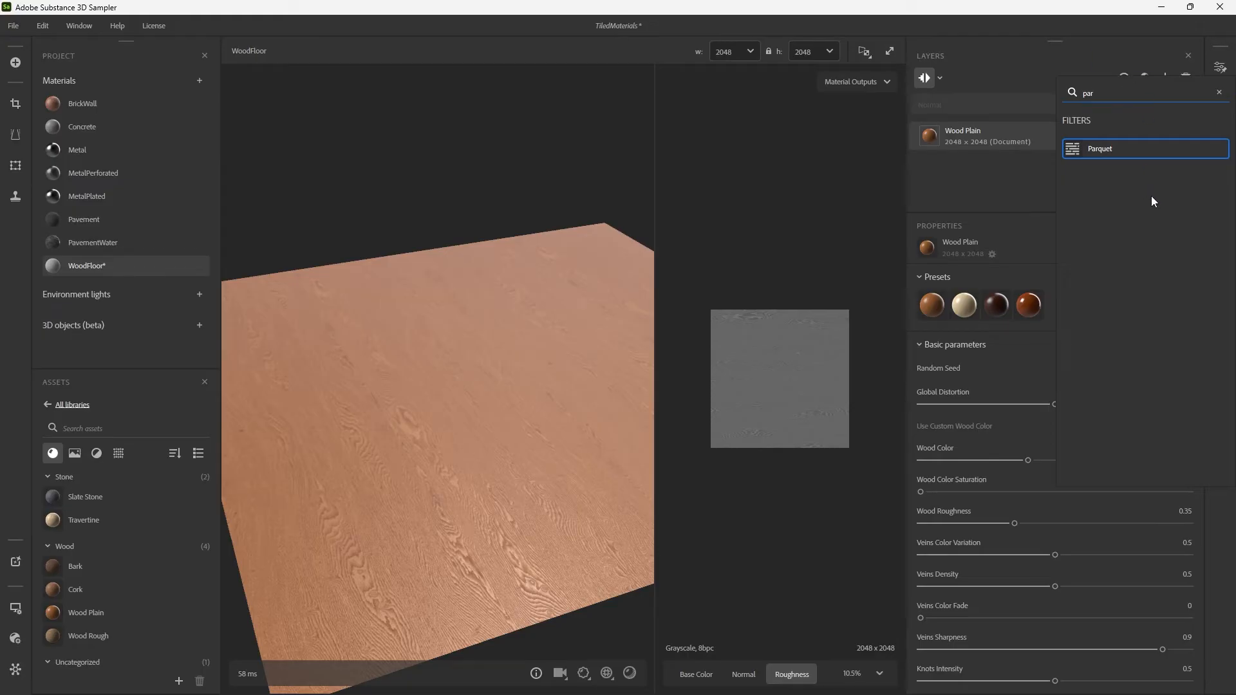
{"action": "left_click", "coordinate": [1112, 154]}
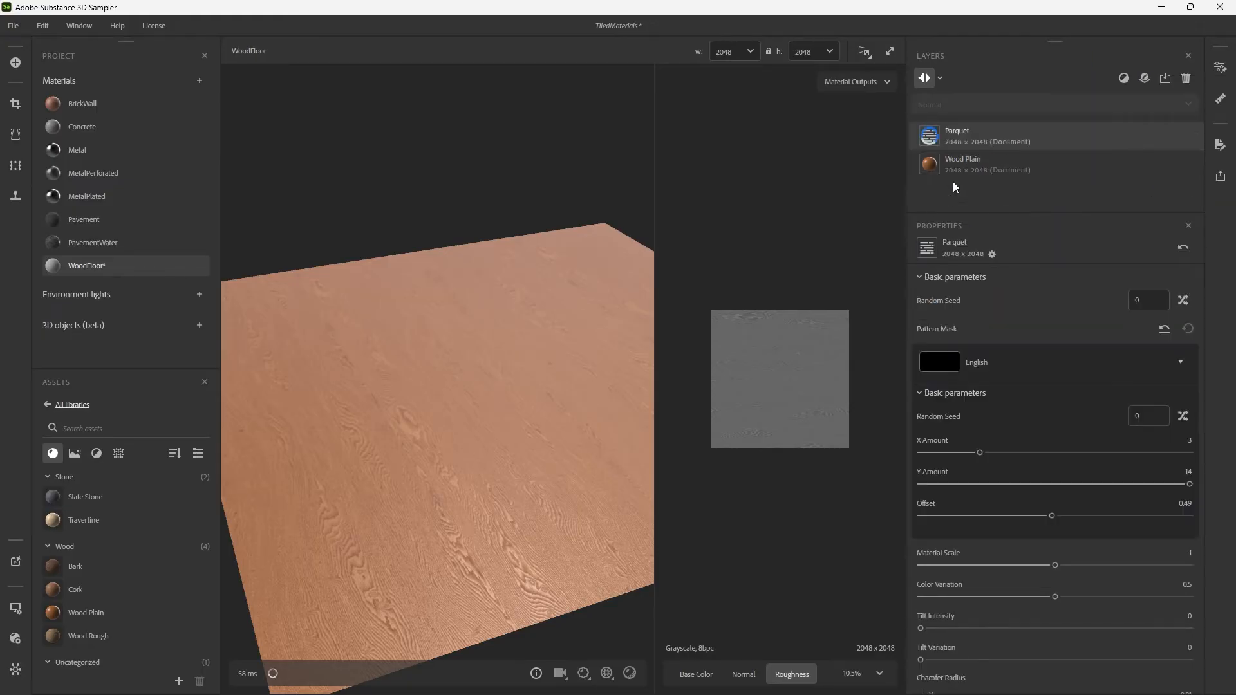
{"action": "left_click_drag", "start_coordinate": [583, 335], "coordinate": [718, 364]}
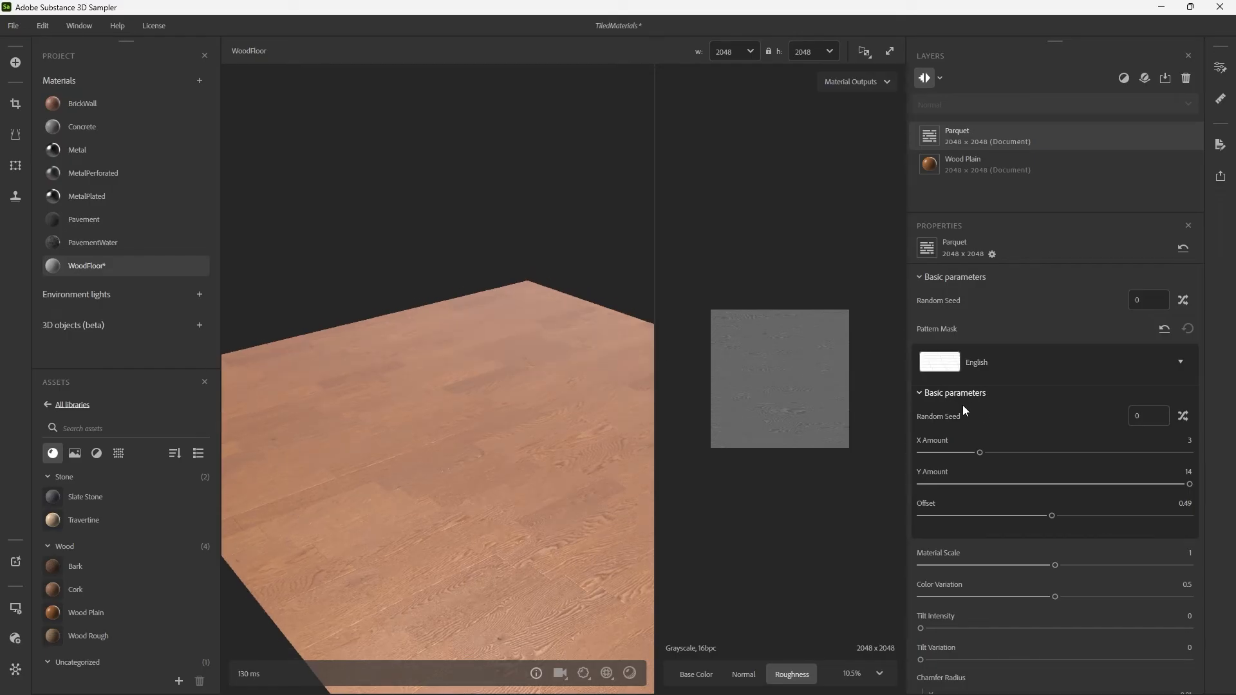
Raise the Parquet filter's Chamfer Depth to 1 and inspect the gaps between the planks.
{"action": "scroll", "coordinate": [921, 547], "scroll_direction": "down", "scroll_amount": 5}
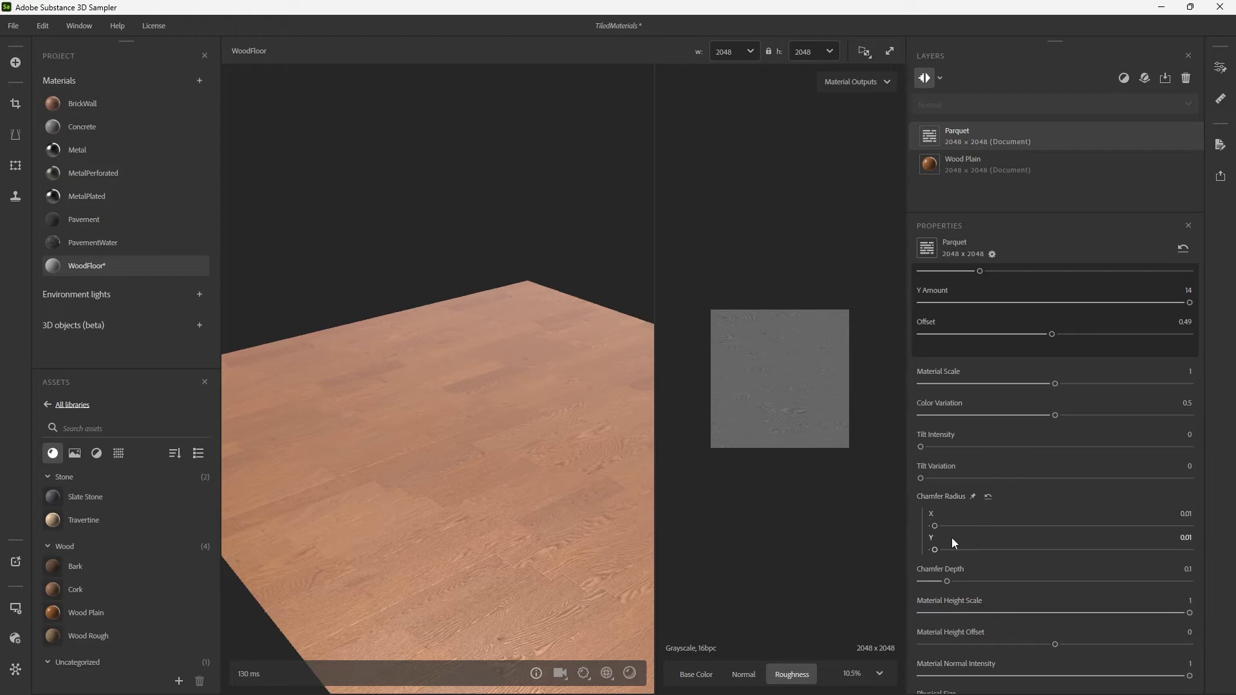
{"action": "left_click_drag", "start_coordinate": [575, 475], "coordinate": [520, 415]}
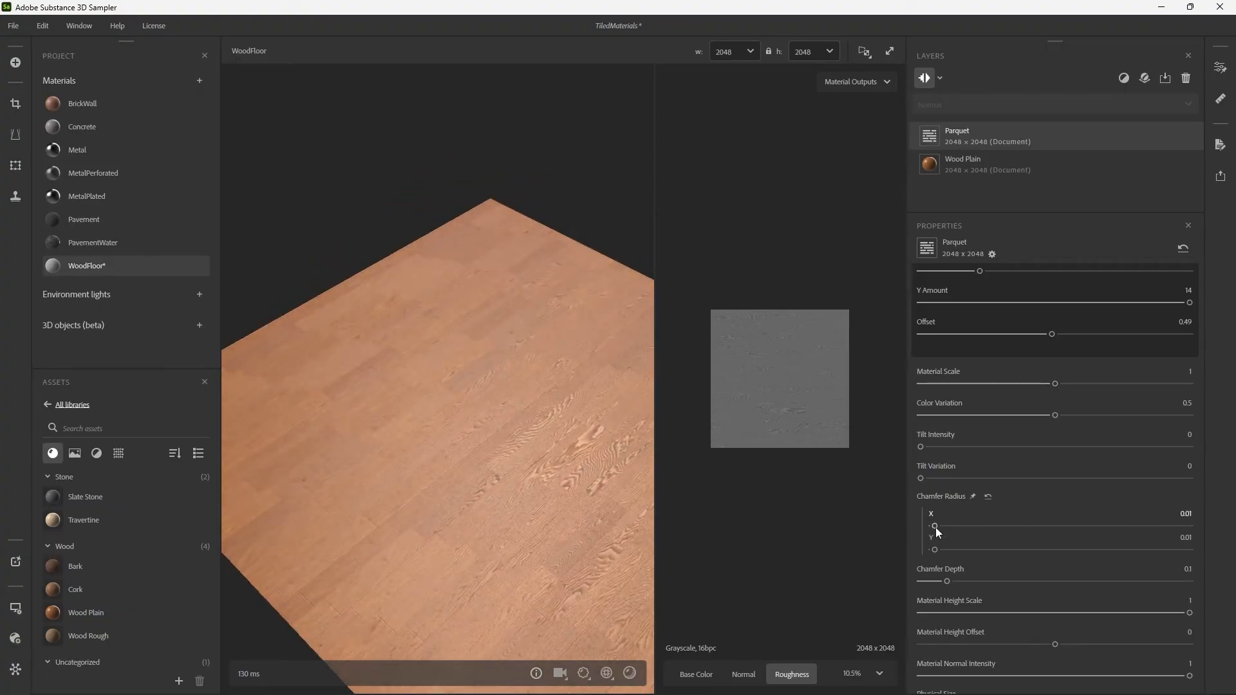
{"action": "left_click_drag", "start_coordinate": [947, 581], "coordinate": [1189, 581]}
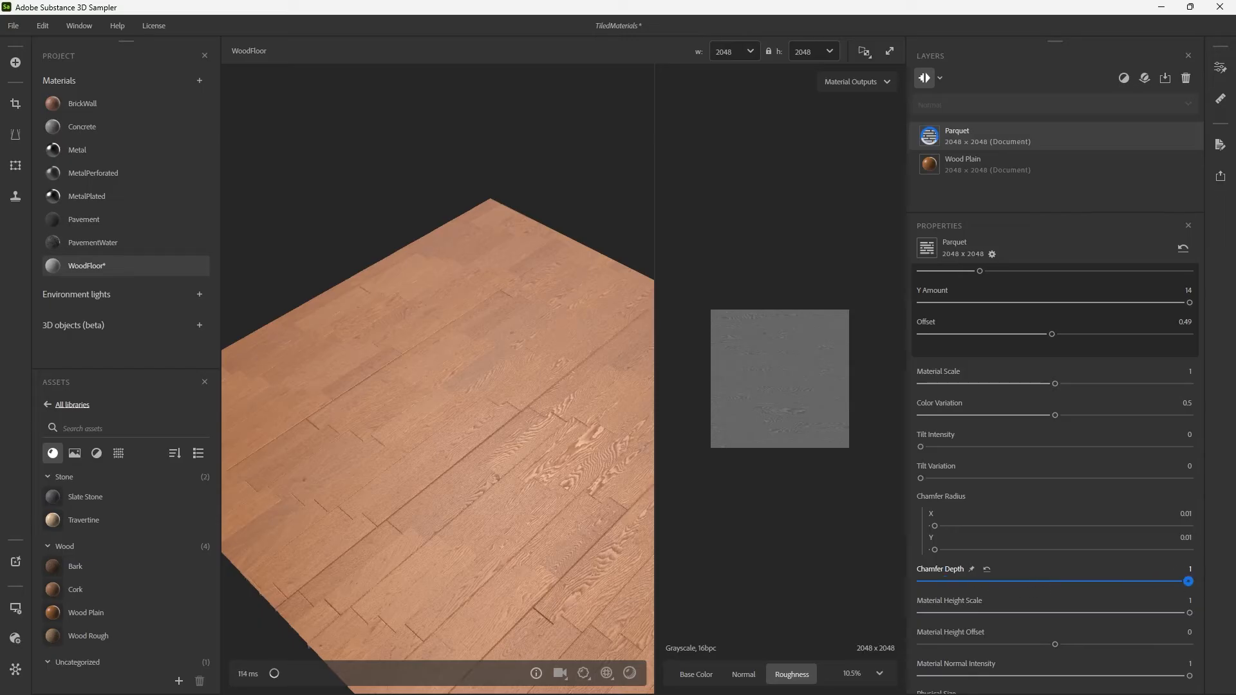
{"action": "left_click_drag", "start_coordinate": [452, 507], "coordinate": [468, 463]}
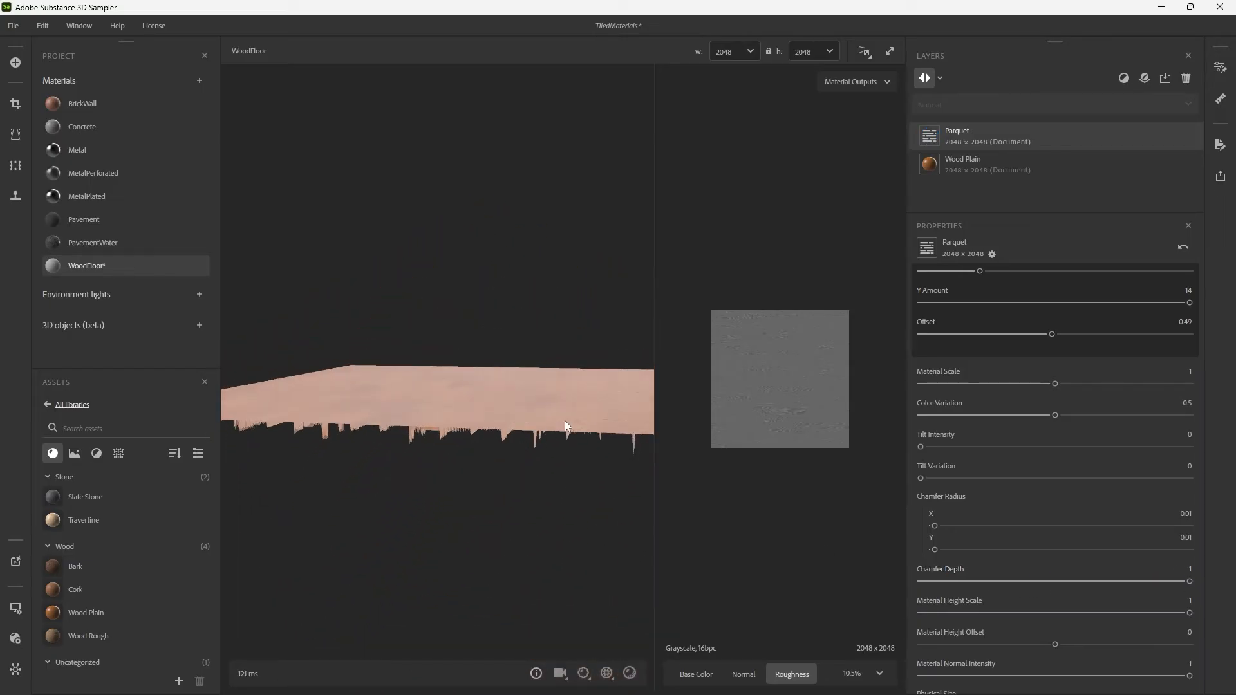
{"action": "left_click_drag", "start_coordinate": [566, 426], "coordinate": [572, 457]}
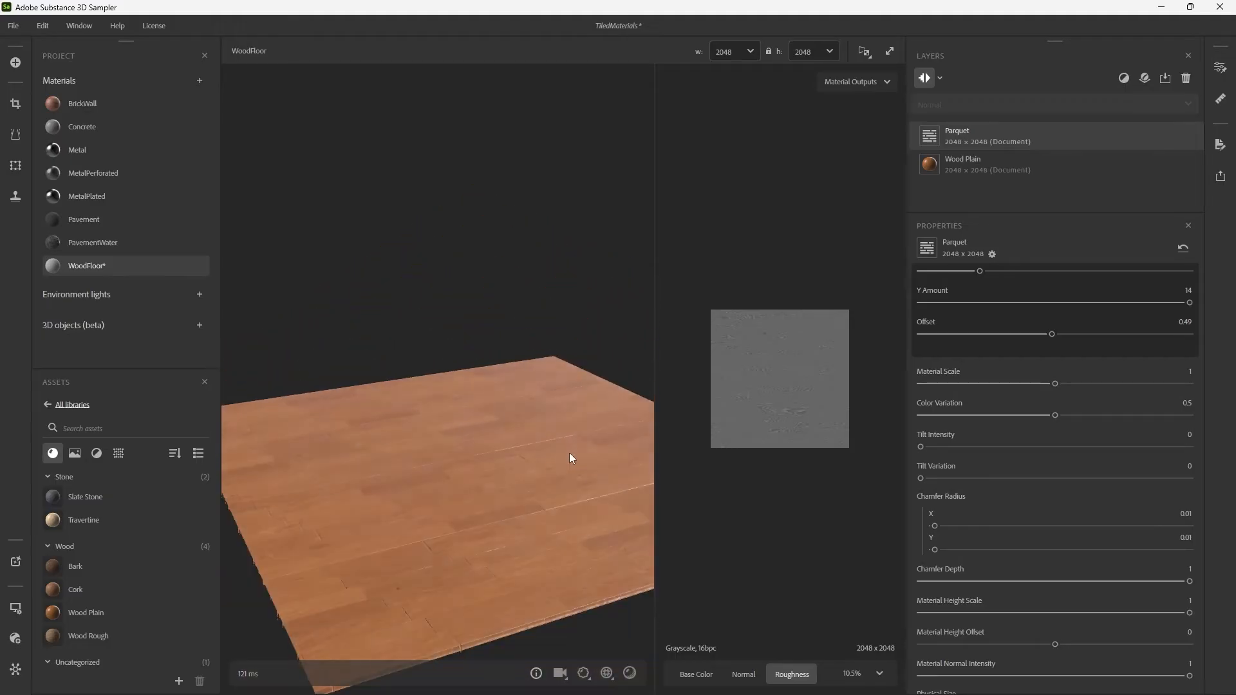
{"action": "right_click_drag", "start_coordinate": [569, 453], "coordinate": [601, 460], "text": "shift"}
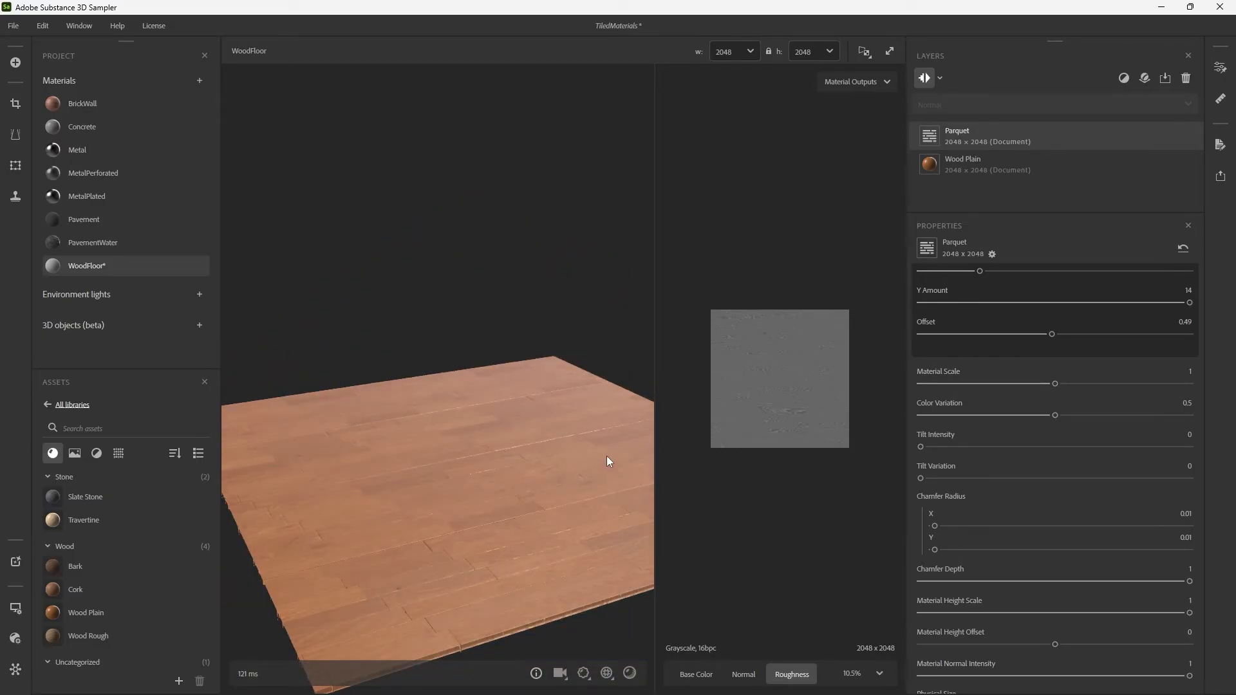
Reset the Parquet Chamfer Depth to its default of 0.1 and set Chamfer Radius X and Y to 0.04.
{"action": "left_click_drag", "start_coordinate": [955, 581], "coordinate": [934, 582]}
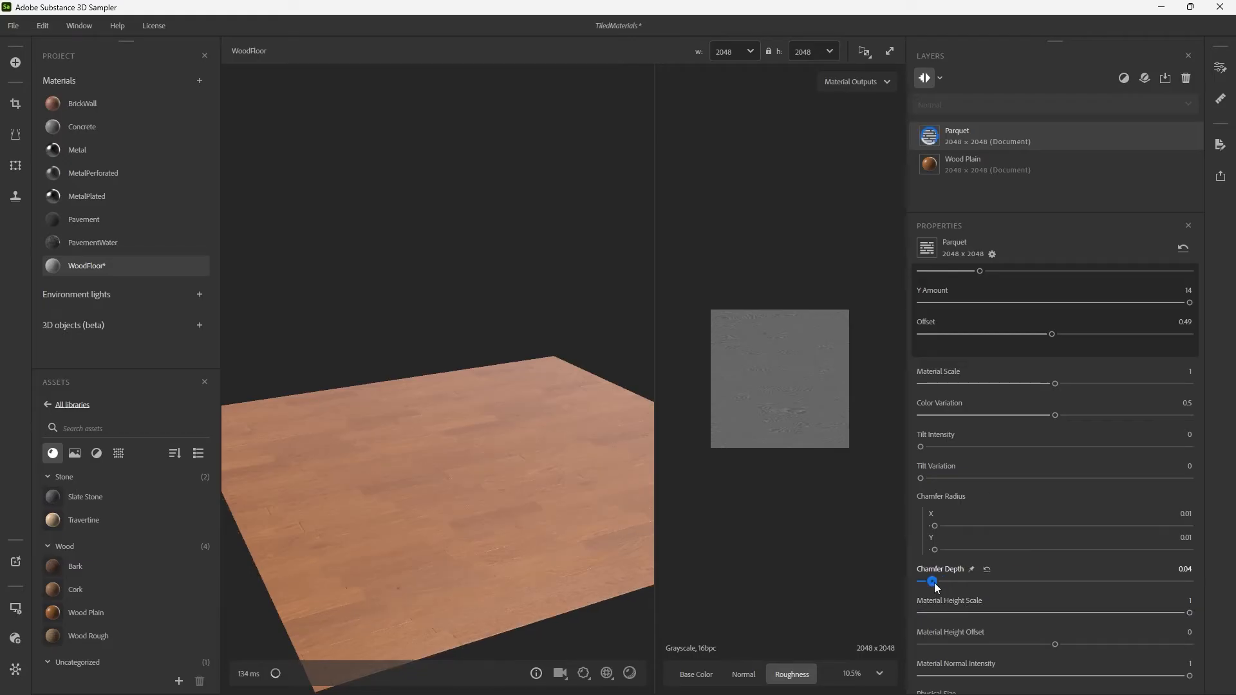
{"action": "left_click", "coordinate": [987, 569]}
{"action": "left_click_drag", "start_coordinate": [935, 526], "coordinate": [942, 550]}
{"action": "scroll", "coordinate": [521, 454], "scroll_direction": "up", "scroll_amount": 3}
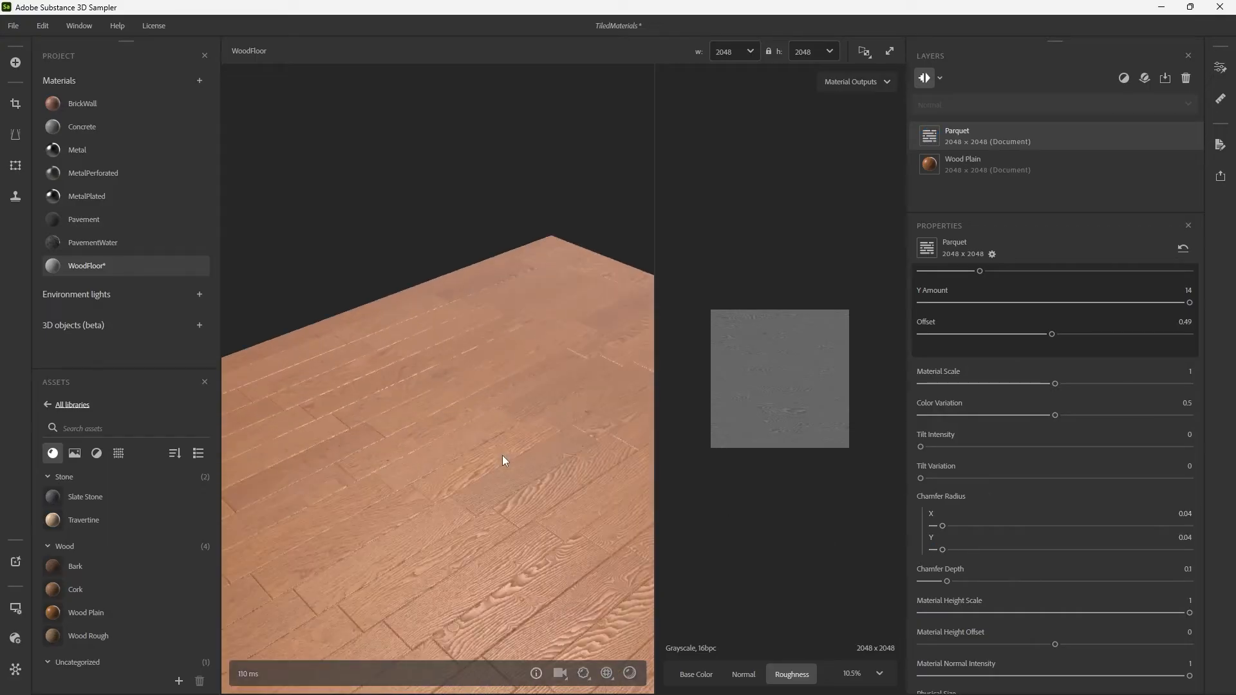
{"action": "mouse_move", "coordinate": [503, 460]}
{"action": "left_mouse_down"}
{"action": "mouse_move", "coordinate": [524, 442]}
{"action": "mouse_move", "coordinate": [505, 408]}
{"action": "mouse_move", "coordinate": [489, 407]}
{"action": "mouse_move", "coordinate": [529, 444]}
{"action": "left_mouse_up"}
{"action": "right_click_drag", "start_coordinate": [529, 444], "coordinate": [555, 448], "text": "shift"}
{"action": "scroll", "coordinate": [591, 441], "scroll_direction": "down", "scroll_amount": 3}
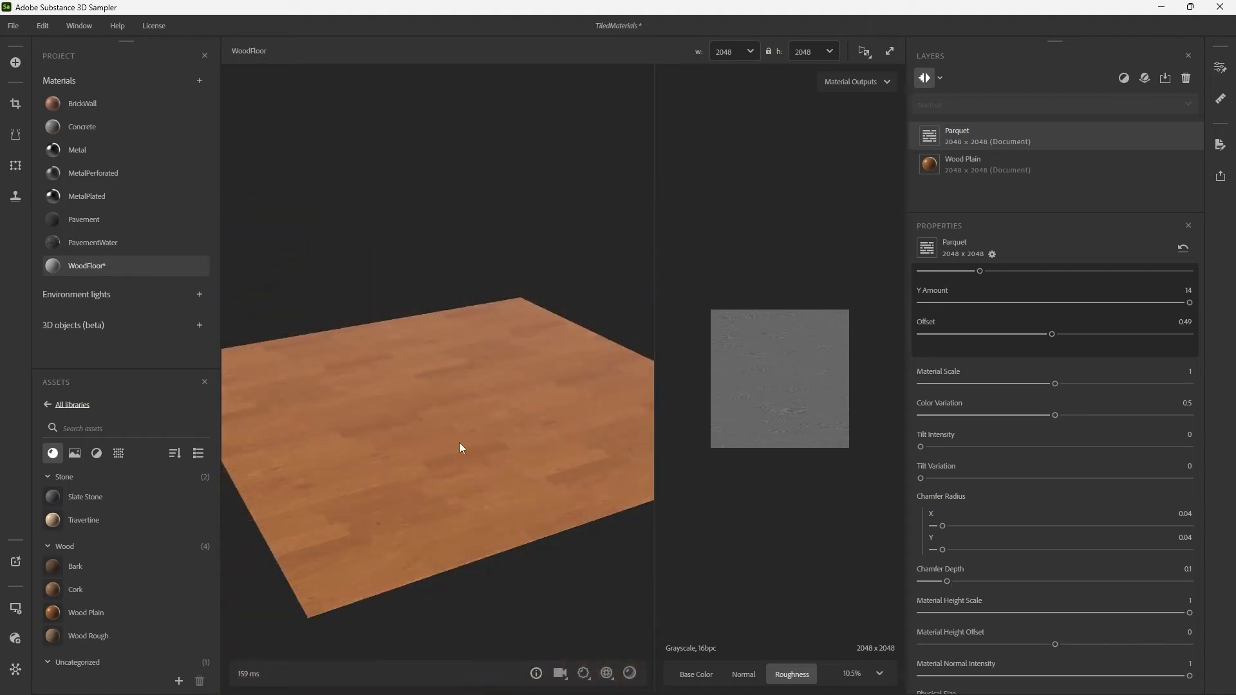
{"action": "right_click_drag", "start_coordinate": [459, 442], "coordinate": [549, 459], "text": "shift"}
Set the Parquet filter's Chamfer Depth to 0.24 and check the plank edges up close.
{"action": "left_click_drag", "start_coordinate": [954, 578], "coordinate": [984, 580]}
{"action": "left_click_drag", "start_coordinate": [477, 474], "coordinate": [527, 462]}
{"action": "mouse_move", "coordinate": [524, 462]}
{"action": "right_mouse_down", "text": "shift"}
{"action": "mouse_move", "coordinate": [554, 445]}
{"action": "mouse_move", "coordinate": [490, 450]}
{"action": "mouse_move", "coordinate": [501, 453]}
{"action": "right_mouse_up", "text": "shift"}
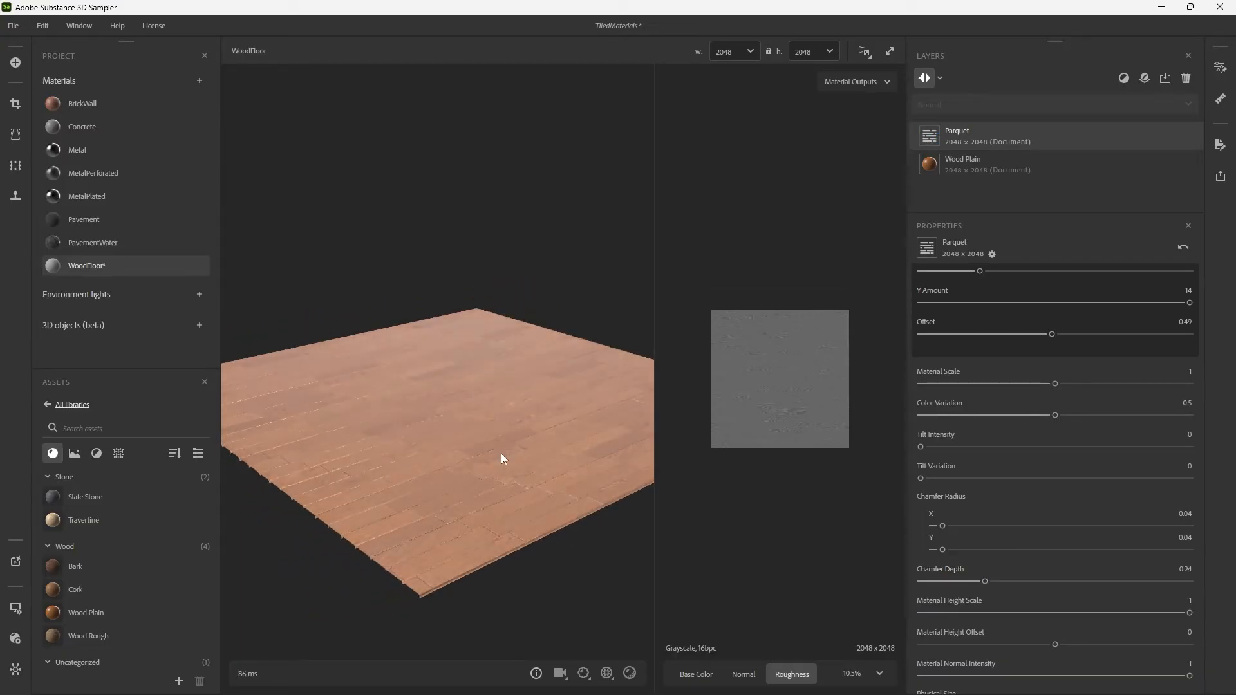
{"action": "left_click_drag", "start_coordinate": [501, 453], "coordinate": [503, 419]}
{"action": "scroll", "coordinate": [512, 439], "scroll_direction": "up", "scroll_amount": 3}
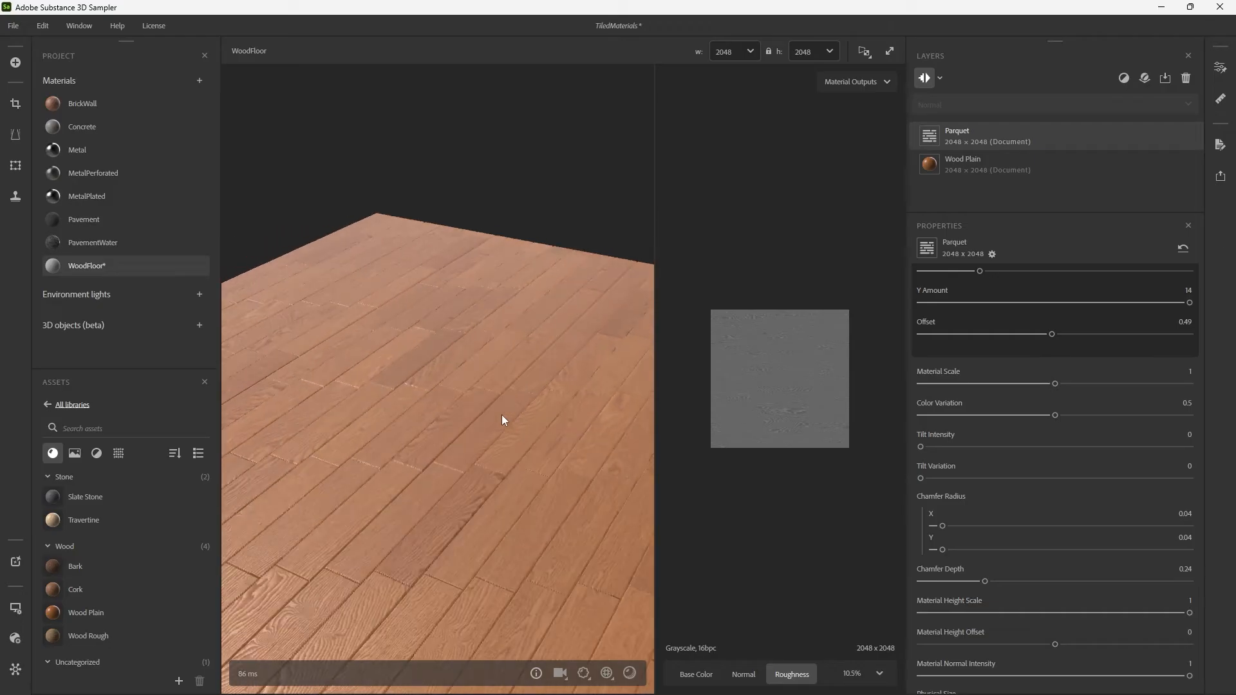
{"action": "right_click_drag", "start_coordinate": [551, 420], "coordinate": [530, 426], "text": "shift"}
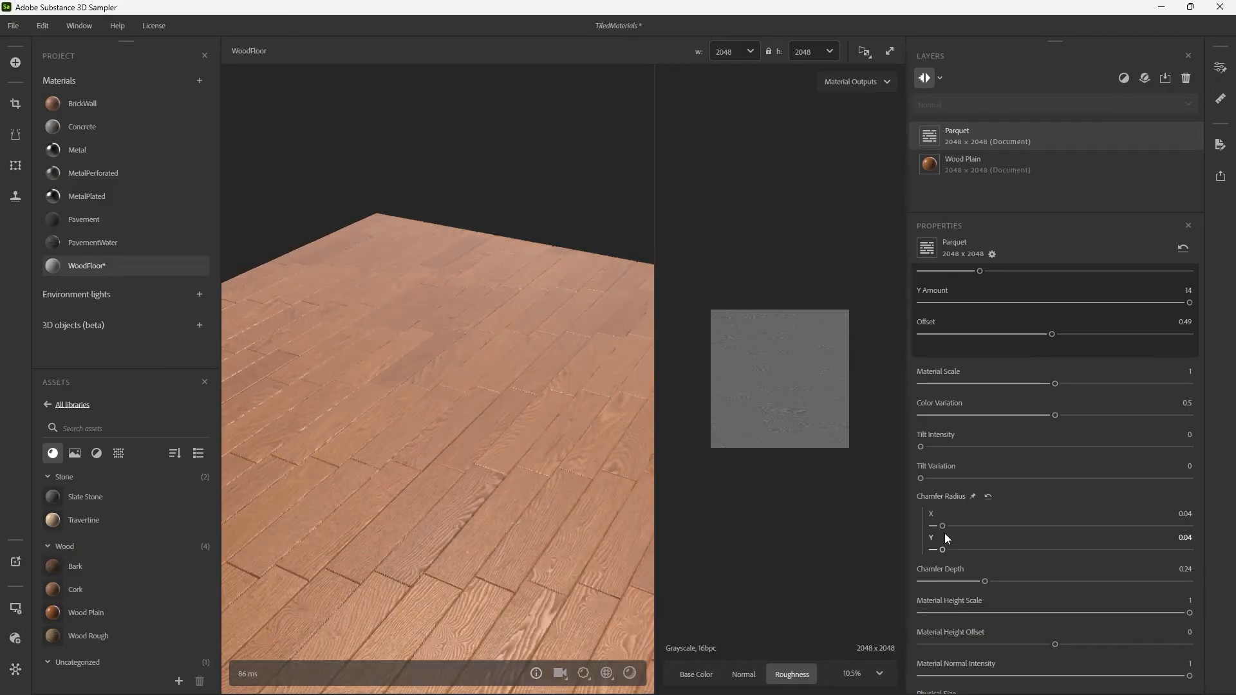
Set the Parquet filter's Chamfer Radius X and Y to 0.06 and inspect the wider plank gaps.
{"action": "left_click_drag", "start_coordinate": [943, 526], "coordinate": [948, 550]}
{"action": "left_click_drag", "start_coordinate": [489, 463], "coordinate": [521, 425]}
{"action": "right_click_drag", "start_coordinate": [521, 426], "coordinate": [581, 431], "text": "shift"}
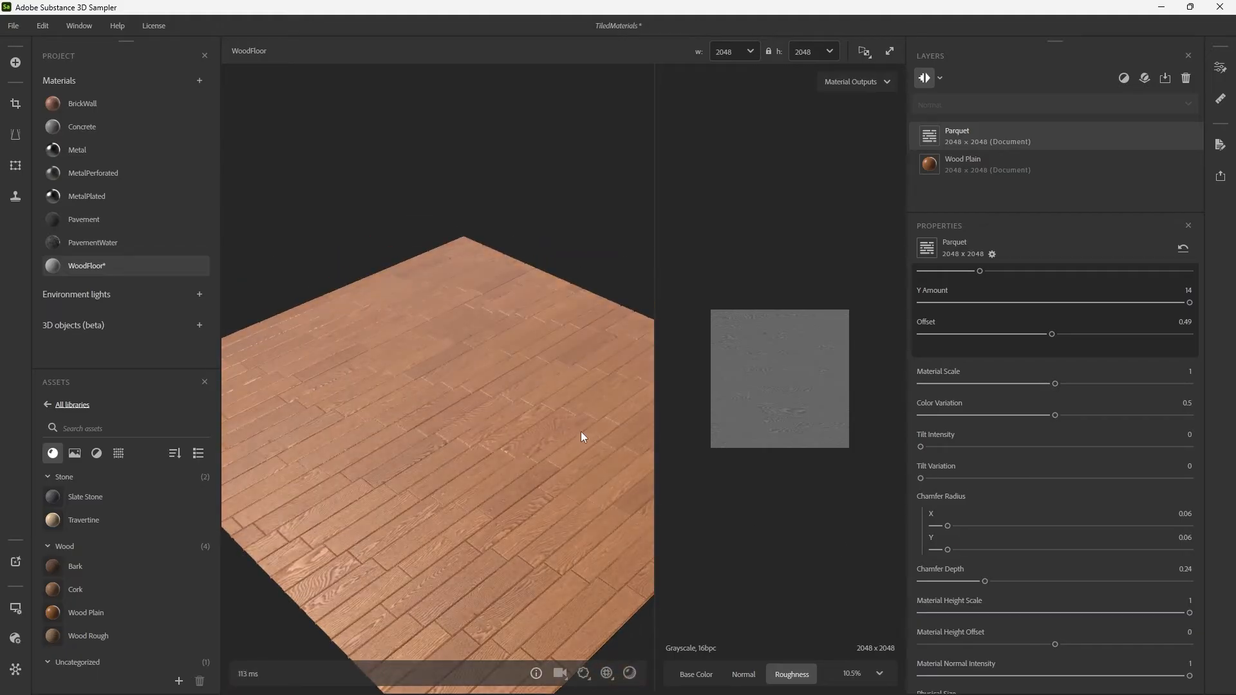
{"action": "scroll", "coordinate": [581, 432], "scroll_direction": "up", "scroll_amount": 4}
{"action": "left_click_drag", "start_coordinate": [501, 421], "coordinate": [545, 404]}
{"action": "scroll", "coordinate": [508, 396], "scroll_direction": "down", "scroll_amount": 6}
{"action": "scroll", "coordinate": [524, 396], "scroll_direction": "up", "scroll_amount": 4}
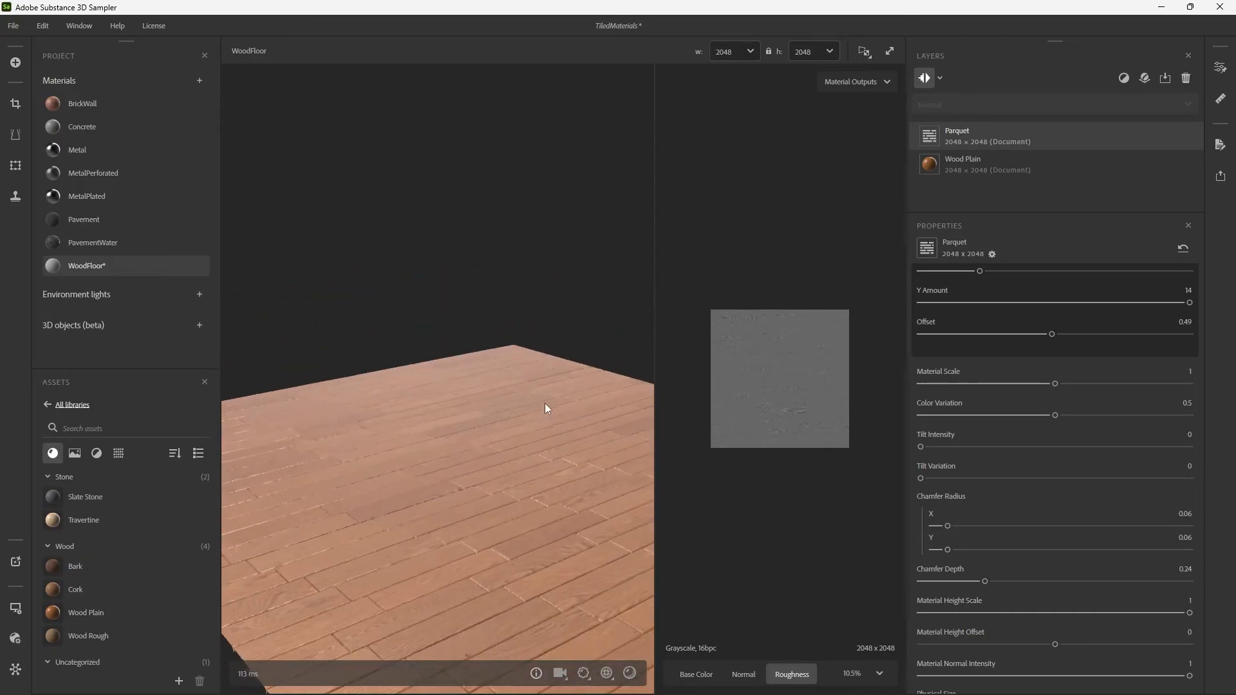
{"action": "mouse_move", "coordinate": [545, 404]}
{"action": "right_mouse_down", "text": "shift"}
{"action": "mouse_move", "coordinate": [500, 424]}
{"action": "mouse_move", "coordinate": [539, 427]}
{"action": "right_mouse_up", "text": "shift"}
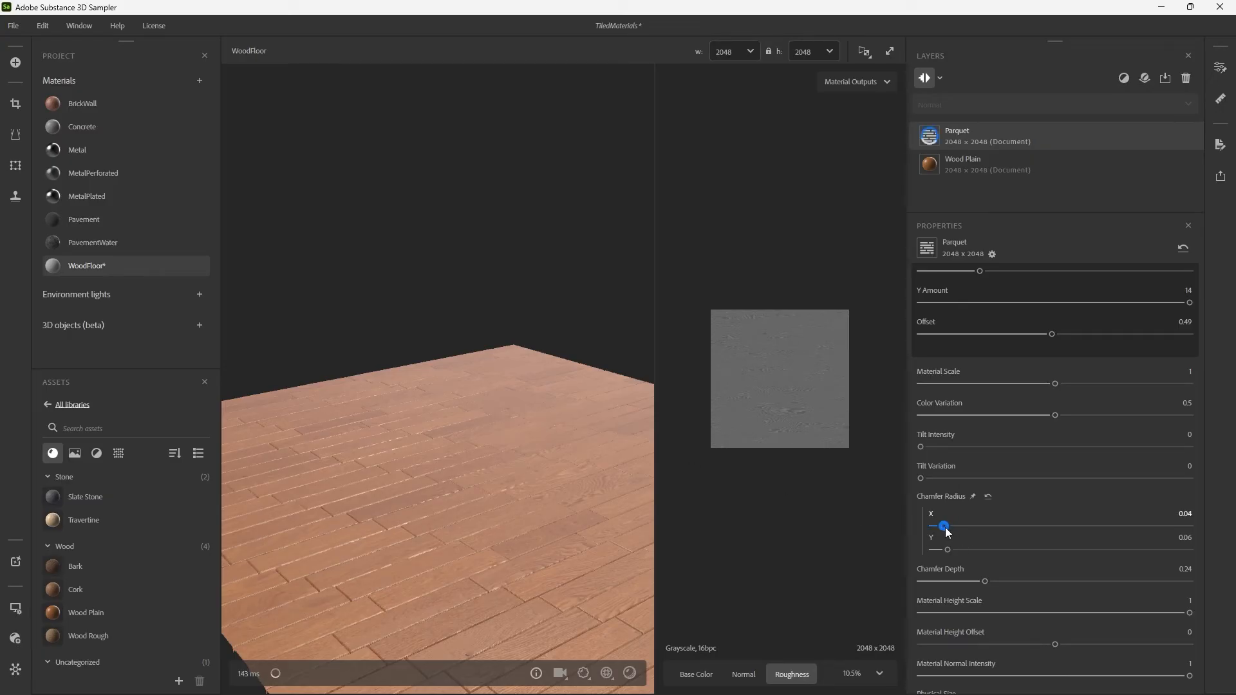
Return the Parquet filter's Chamfer Radius X and Y to 0.04 and check the plank gaps.
{"action": "left_click_drag", "start_coordinate": [948, 526], "coordinate": [944, 549]}
{"action": "left_click_drag", "start_coordinate": [567, 420], "coordinate": [571, 432]}
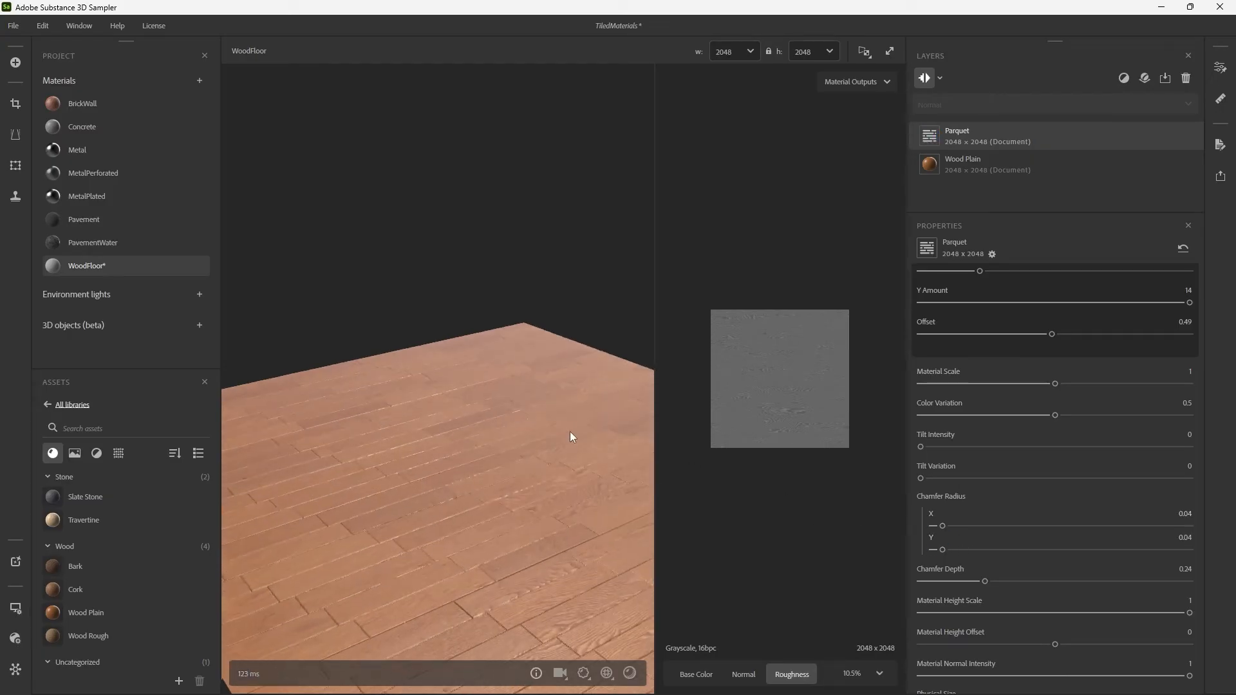
{"action": "right_click_drag", "start_coordinate": [570, 432], "coordinate": [594, 456], "text": "shift"}
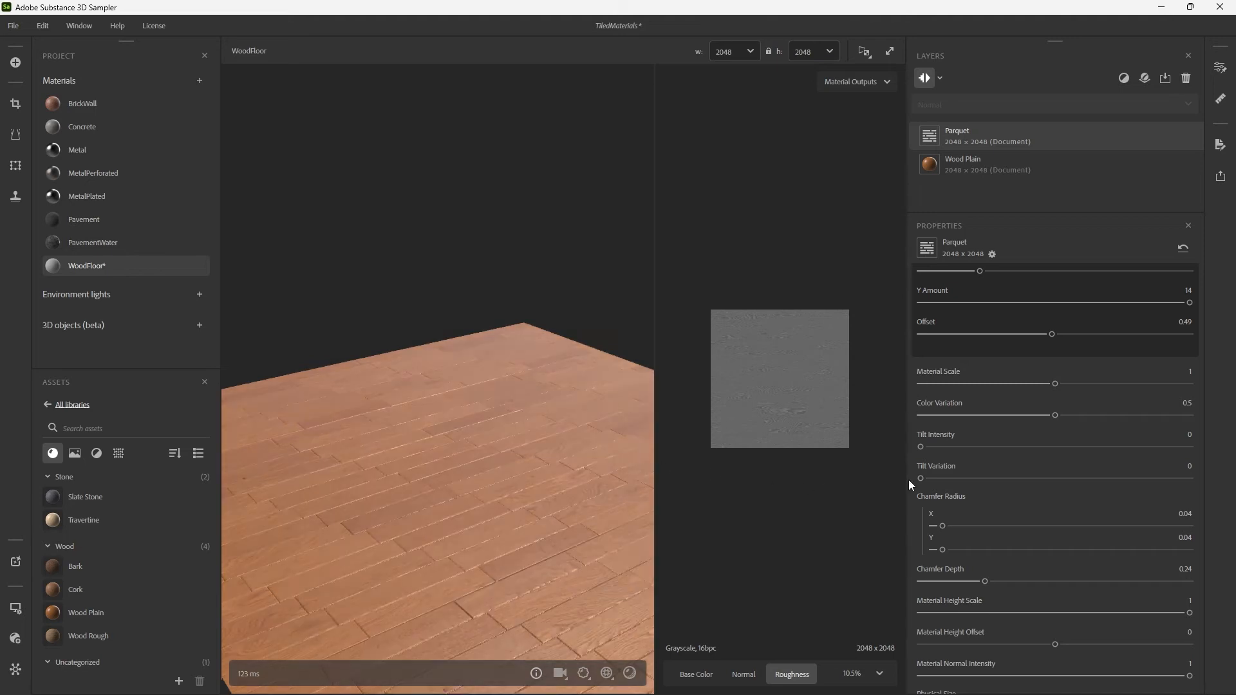
Set the Parquet filter's Tilt Intensity and Tilt Variation to 1 and inspect the planks from different angles.
{"action": "left_click_drag", "start_coordinate": [921, 446], "coordinate": [1192, 449]}
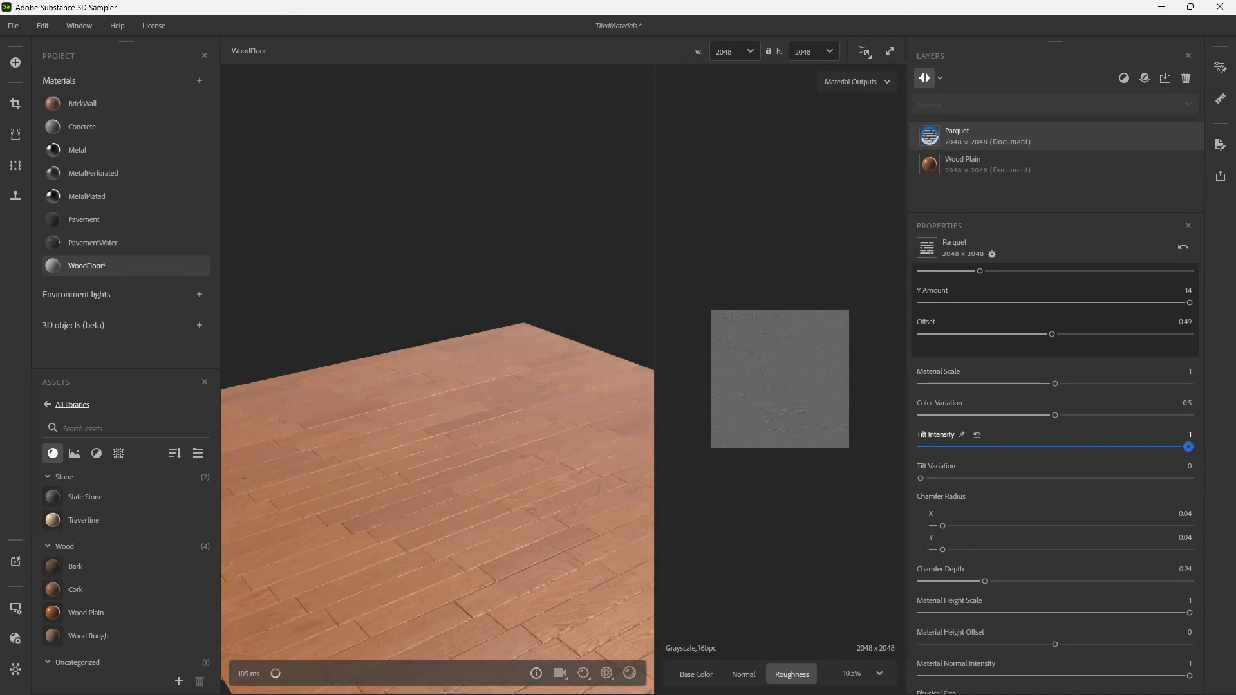
{"action": "left_click", "coordinate": [931, 479]}
{"action": "left_click_drag", "start_coordinate": [932, 482], "coordinate": [1204, 485]}
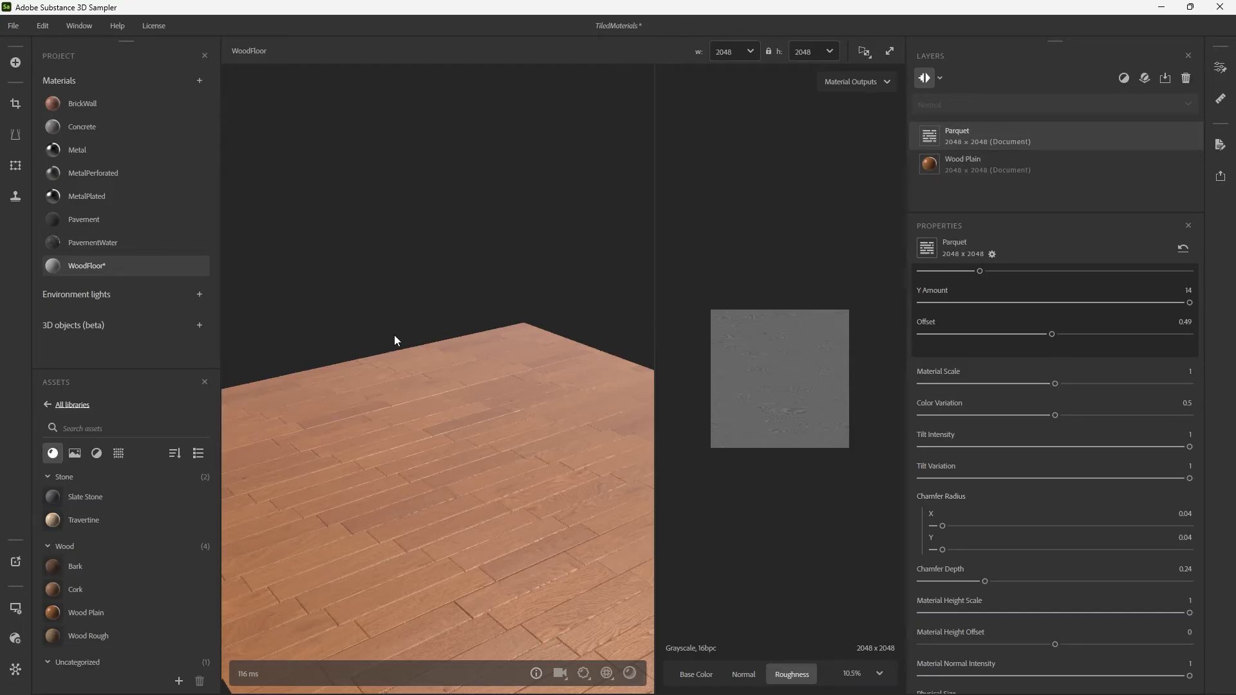
{"action": "left_click_drag", "start_coordinate": [395, 339], "coordinate": [566, 418]}
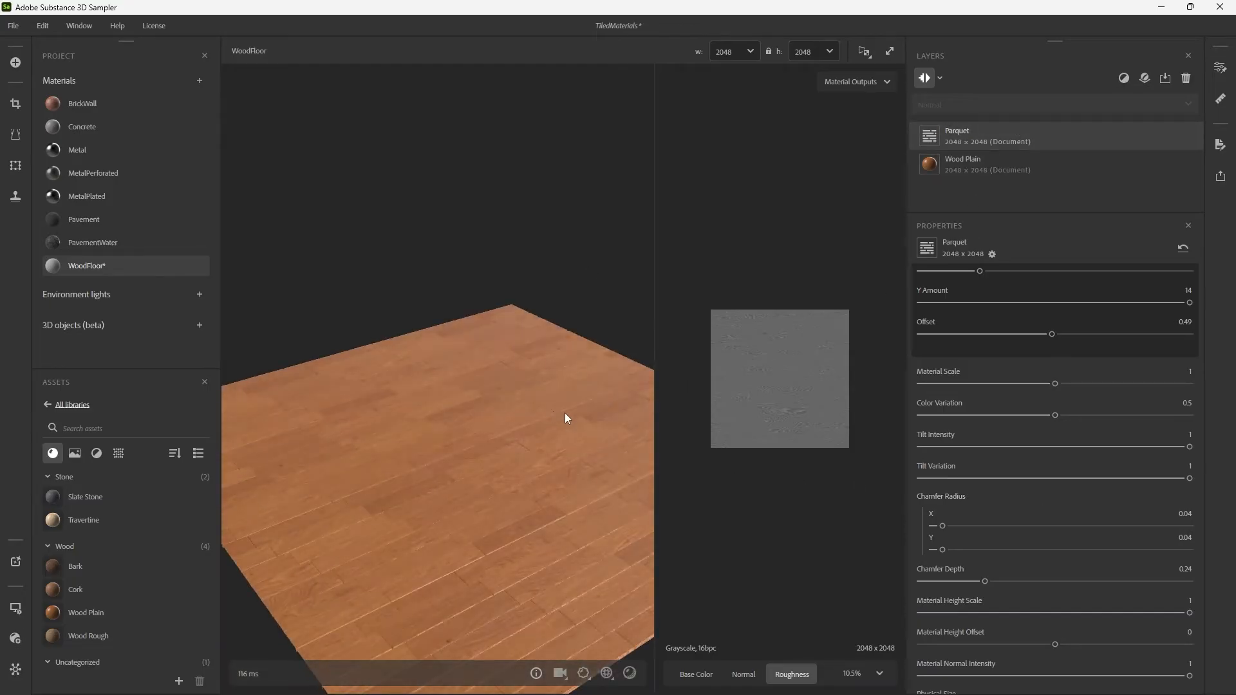
{"action": "mouse_move", "coordinate": [566, 413]}
{"action": "right_mouse_down", "text": "shift"}
{"action": "mouse_move", "coordinate": [631, 416]}
{"action": "mouse_move", "coordinate": [587, 403]}
{"action": "right_mouse_up", "text": "shift"}
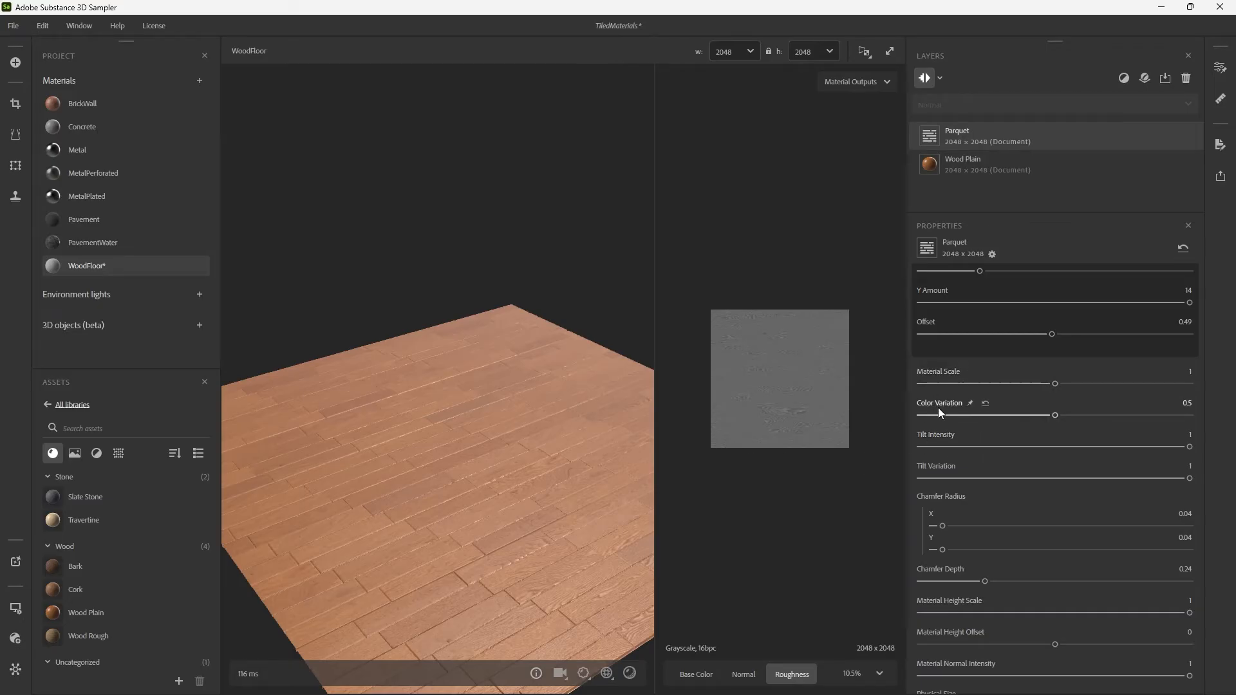
Try an Offset of 0 on the English plank pattern, and set it to 1 to stagger the rows.
{"action": "scroll", "coordinate": [937, 408], "scroll_direction": "up", "scroll_amount": 3}
{"action": "left_click_drag", "start_coordinate": [973, 427], "coordinate": [879, 439]}
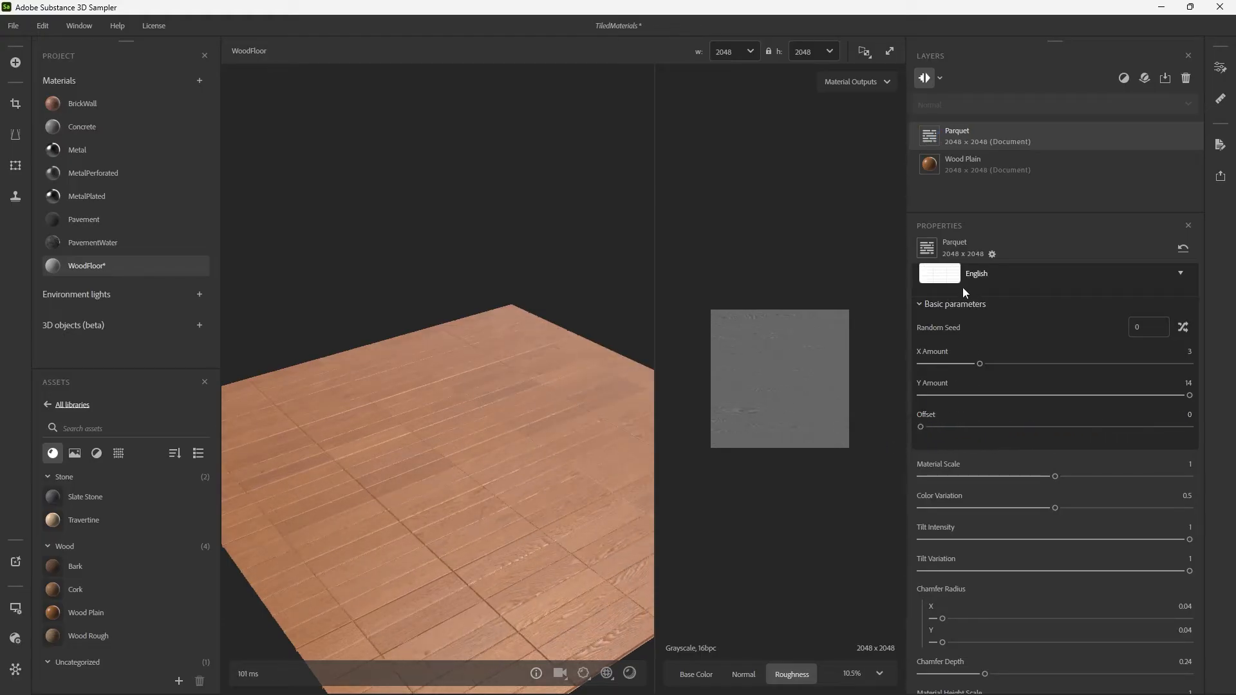
{"action": "scroll", "coordinate": [964, 287], "scroll_direction": "up", "scroll_amount": 1}
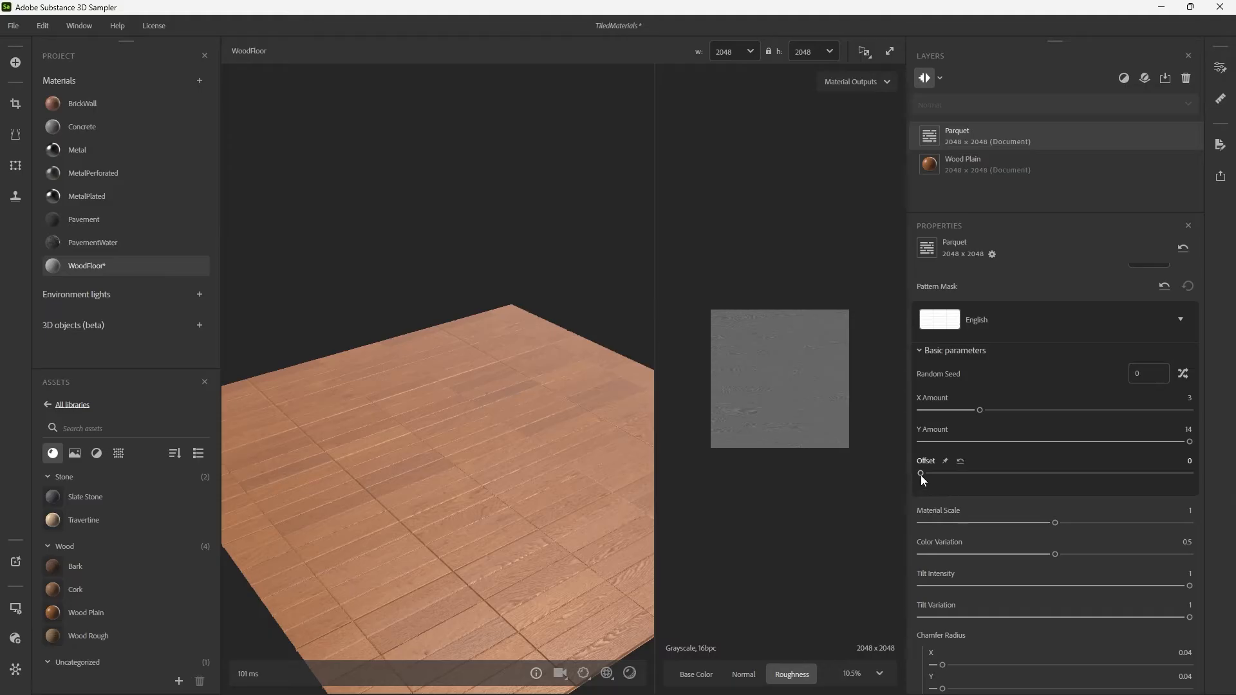
{"action": "left_click_drag", "start_coordinate": [922, 476], "coordinate": [1214, 470]}
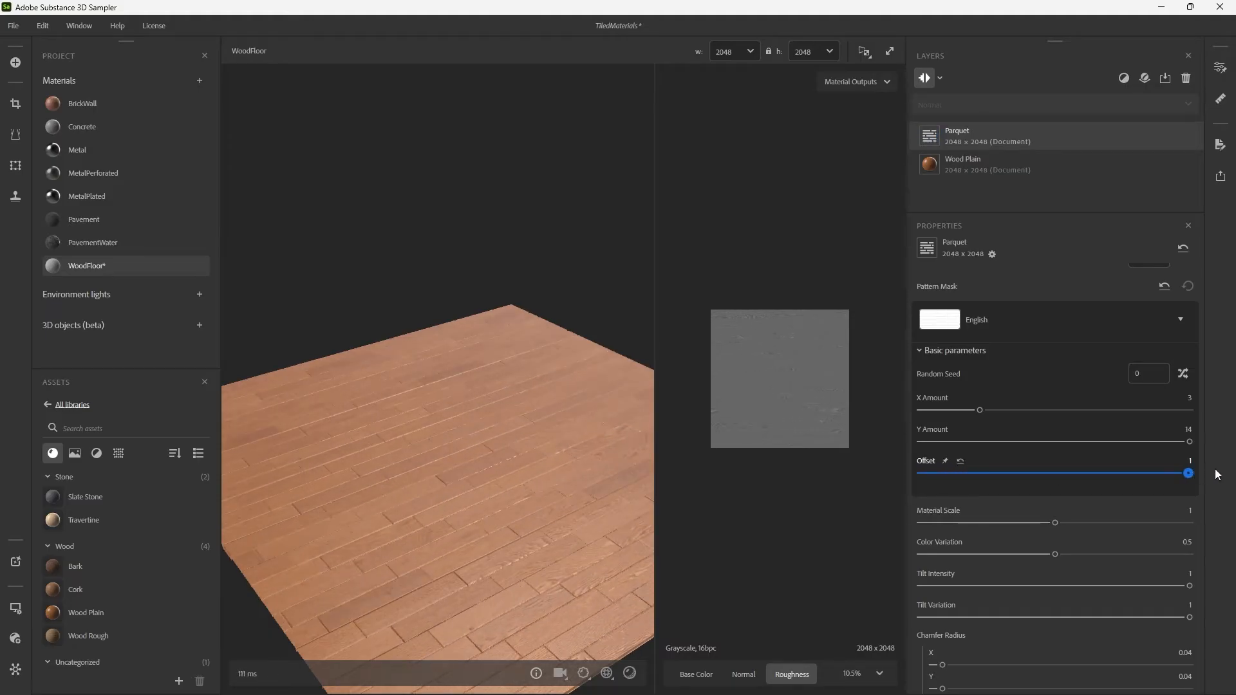
{"action": "left_click_drag", "start_coordinate": [537, 458], "coordinate": [535, 487]}
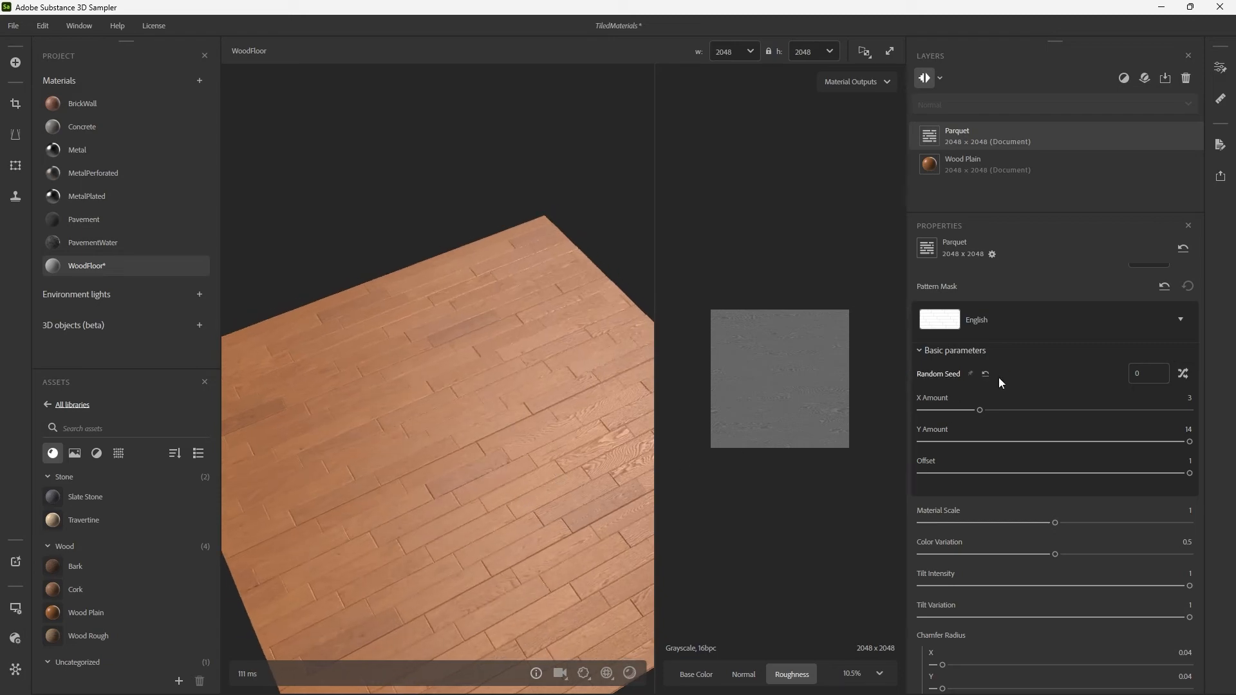
Browse the available pattern masks, replace the Parquet filter's English pattern with Basket Weave, and inspect the floor.
{"action": "left_click", "coordinate": [964, 321]}
{"action": "mouse_move", "coordinate": [827, 442]}
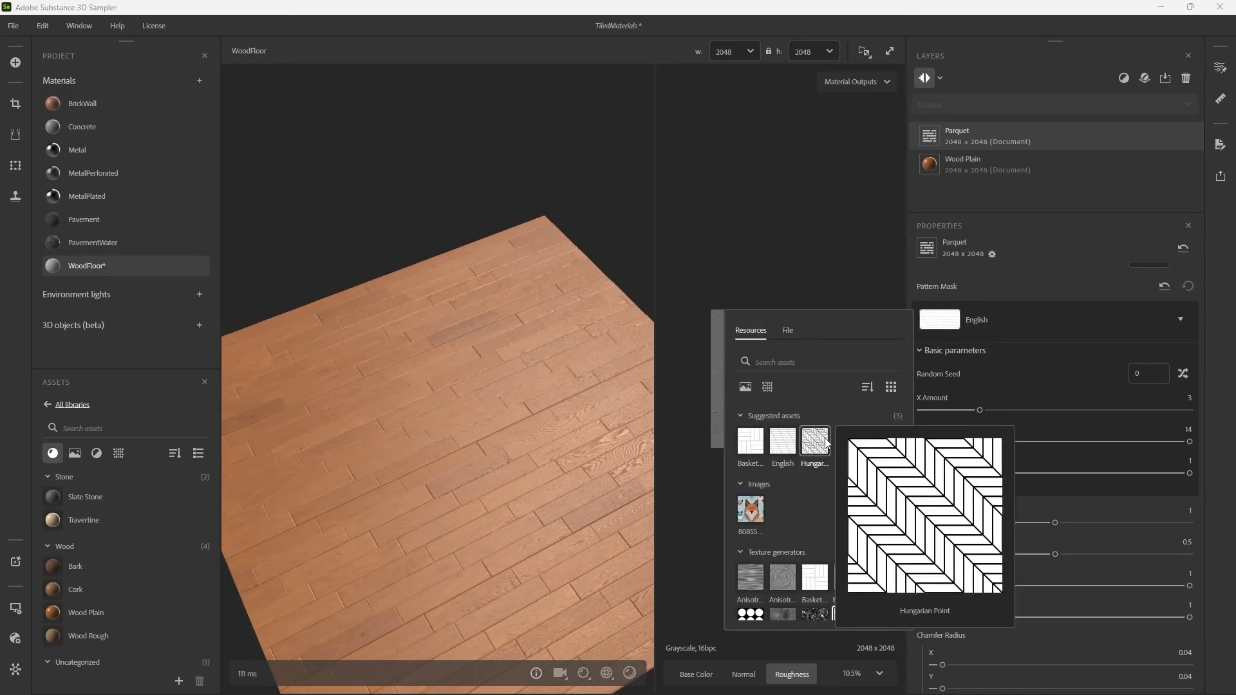
{"action": "scroll", "coordinate": [841, 552], "scroll_direction": "down", "scroll_amount": 3}
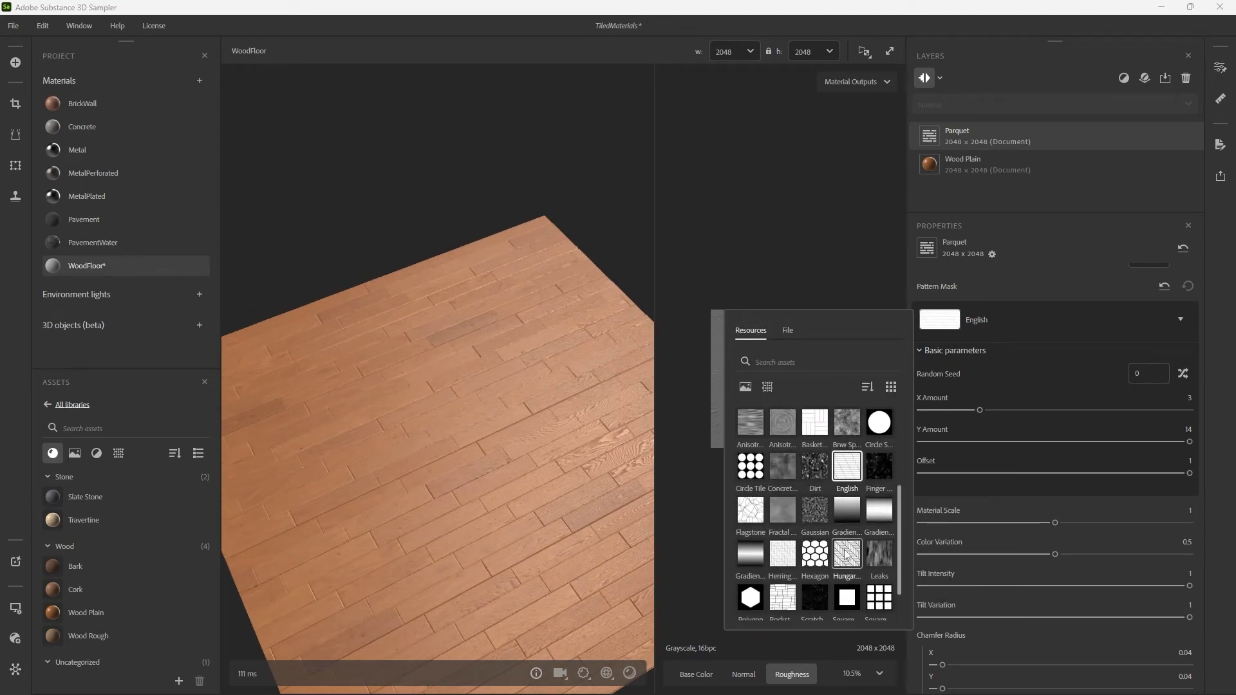
{"action": "scroll", "coordinate": [844, 552], "scroll_direction": "down", "scroll_amount": 1}
{"action": "mouse_move", "coordinate": [812, 564]}
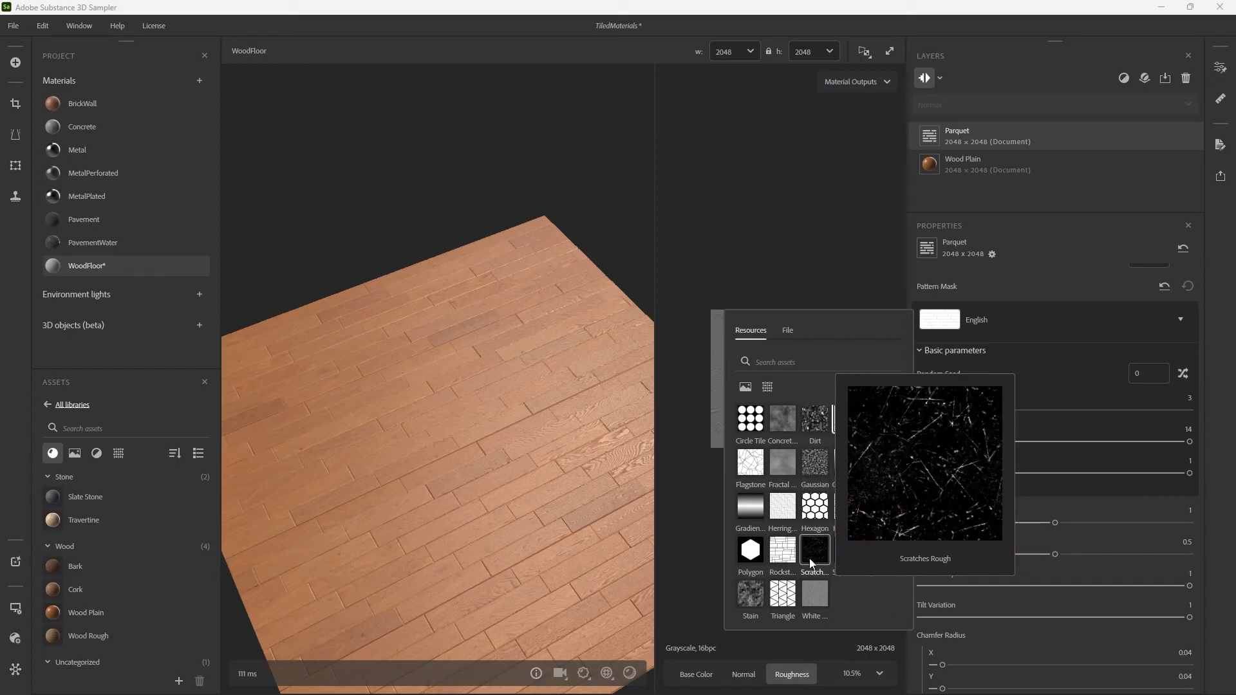
{"action": "scroll", "coordinate": [811, 564], "scroll_direction": "up", "scroll_amount": 5}
{"action": "mouse_move", "coordinate": [779, 451]}
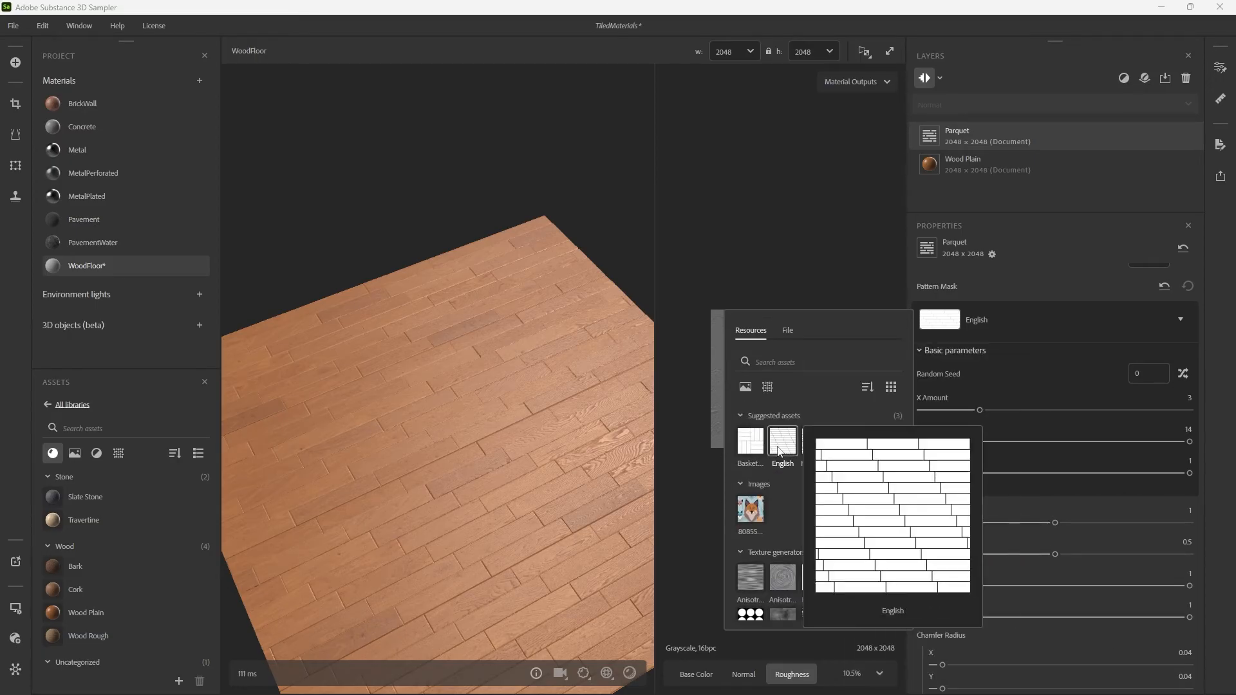
{"action": "left_click", "coordinate": [745, 453]}
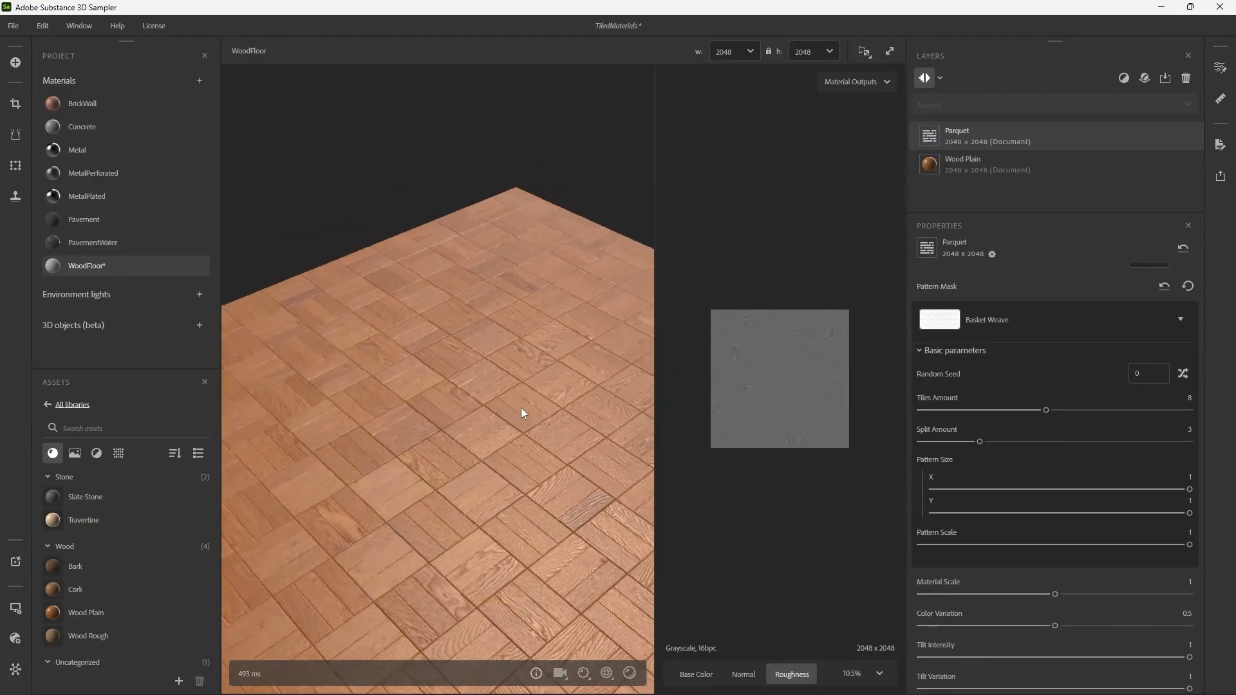
{"action": "mouse_move", "coordinate": [520, 412]}
{"action": "left_mouse_down"}
{"action": "mouse_move", "coordinate": [552, 414]}
{"action": "mouse_move", "coordinate": [577, 444]}
{"action": "mouse_move", "coordinate": [513, 436]}
{"action": "mouse_move", "coordinate": [651, 432]}
{"action": "mouse_move", "coordinate": [566, 444]}
{"action": "mouse_move", "coordinate": [533, 425]}
{"action": "mouse_move", "coordinate": [601, 442]}
{"action": "mouse_move", "coordinate": [538, 432]}
{"action": "mouse_move", "coordinate": [551, 426]}
{"action": "mouse_move", "coordinate": [553, 461]}
{"action": "mouse_move", "coordinate": [450, 441]}
{"action": "mouse_move", "coordinate": [618, 469]}
{"action": "mouse_move", "coordinate": [499, 434]}
{"action": "mouse_move", "coordinate": [513, 400]}
{"action": "mouse_move", "coordinate": [499, 420]}
{"action": "mouse_move", "coordinate": [506, 455]}
{"action": "mouse_move", "coordinate": [552, 464]}
{"action": "mouse_move", "coordinate": [513, 444]}
{"action": "mouse_move", "coordinate": [550, 444]}
{"action": "left_mouse_up"}
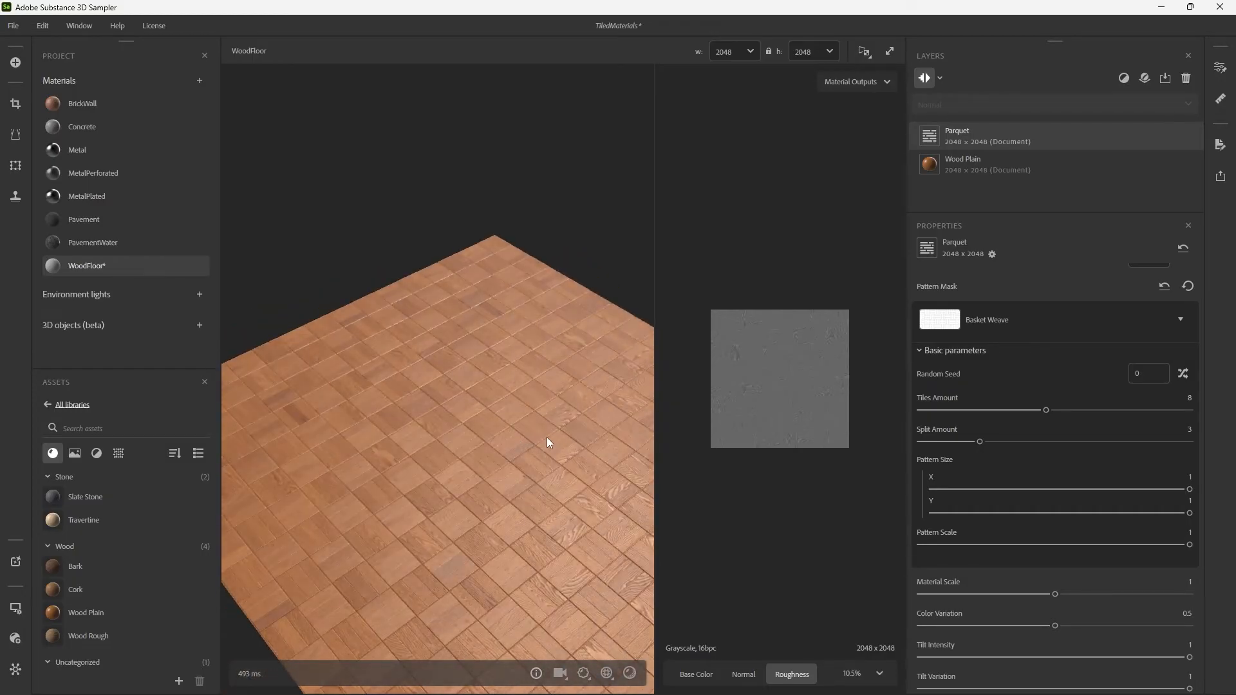
Look through the available layer filters without adding one, and save the project with the finished WoodFloor.
{"action": "left_click", "coordinate": [1125, 79]}
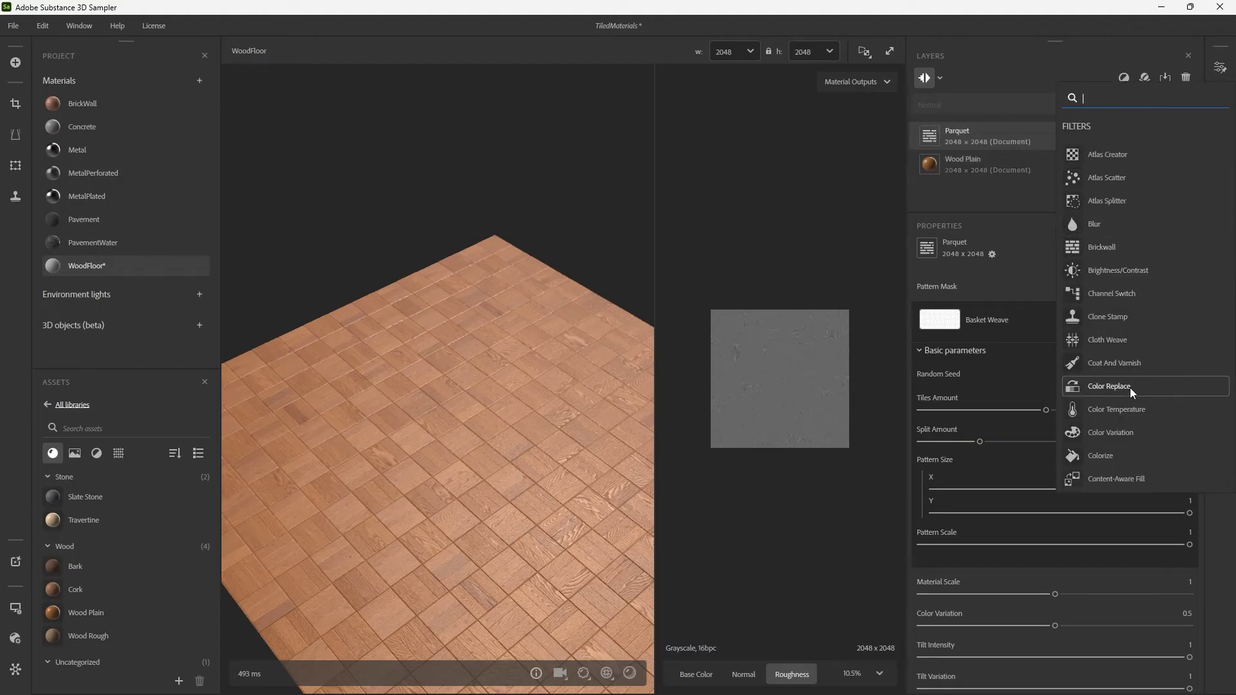
{"action": "left_click", "coordinate": [1130, 76]}
{"action": "left_click_drag", "start_coordinate": [454, 334], "coordinate": [467, 309]}
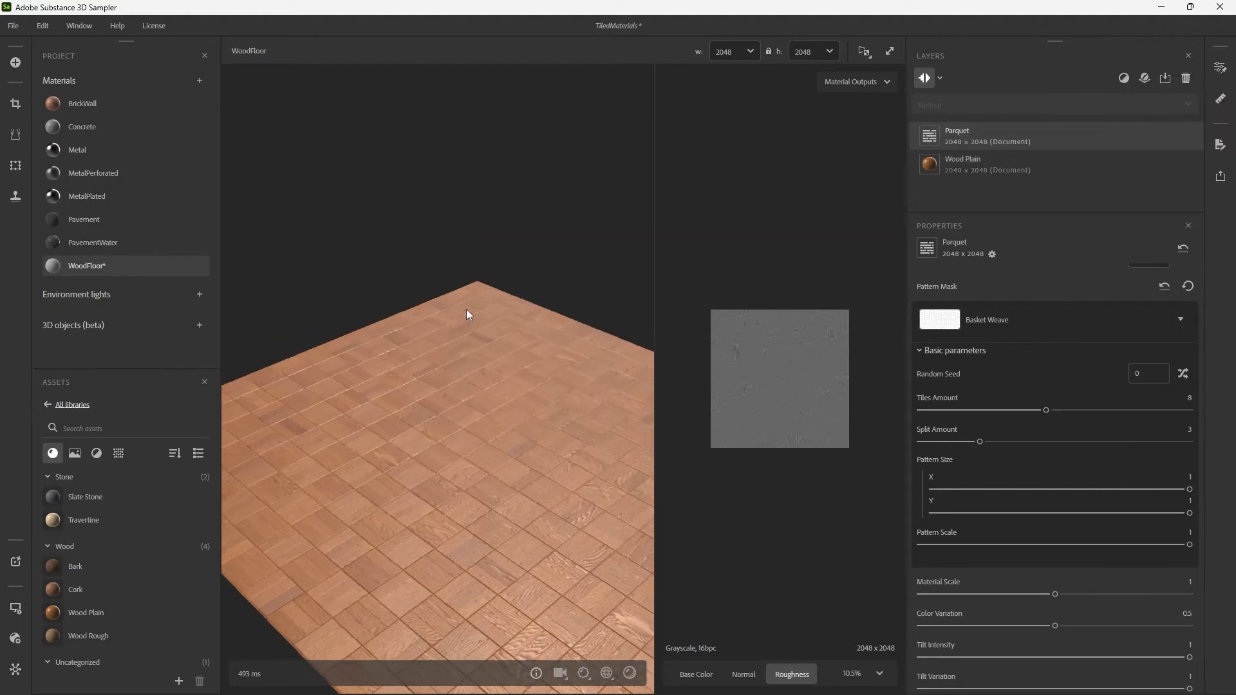
{"action": "key", "text": "ctrl+s"}
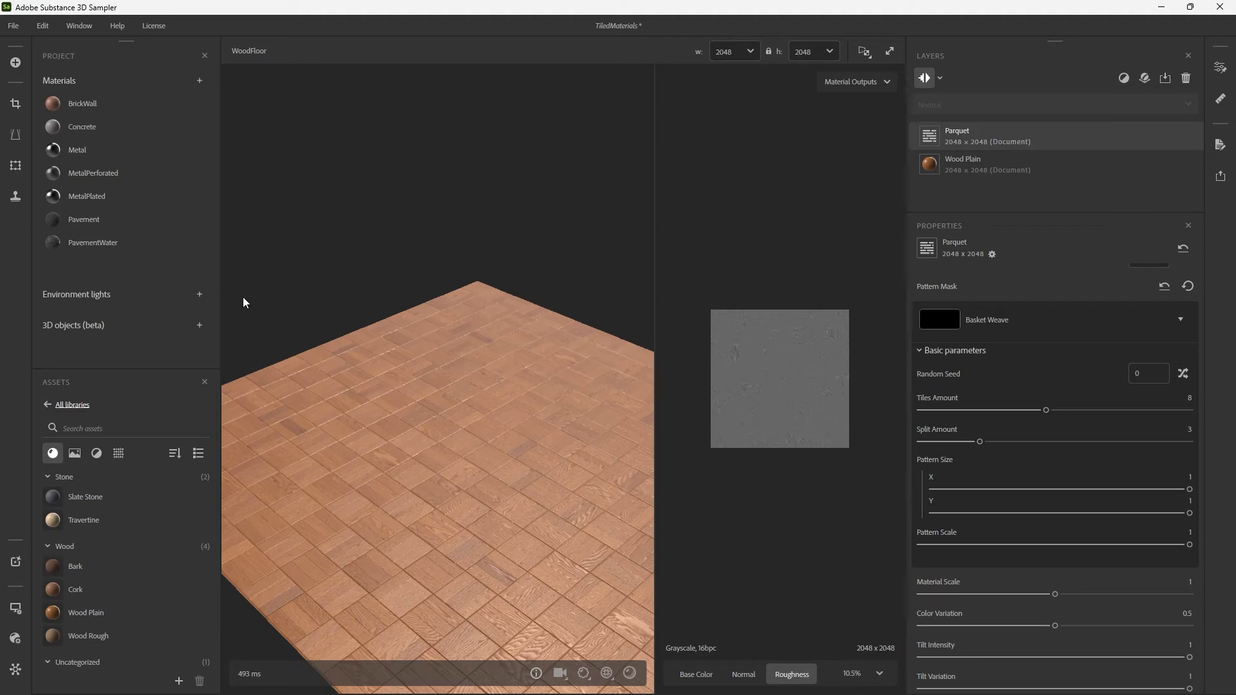
Create a new material in the project and name it MarbleTile.
{"action": "left_click", "coordinate": [208, 82]}
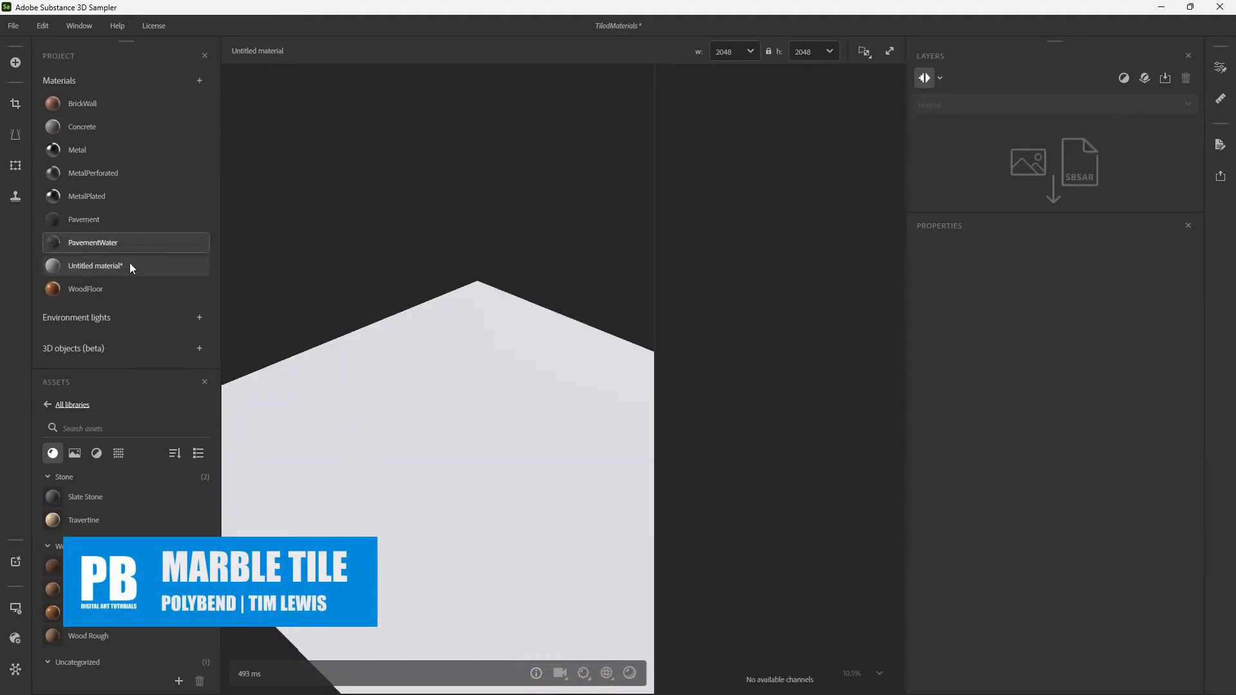
{"action": "double_click", "coordinate": [116, 269]}
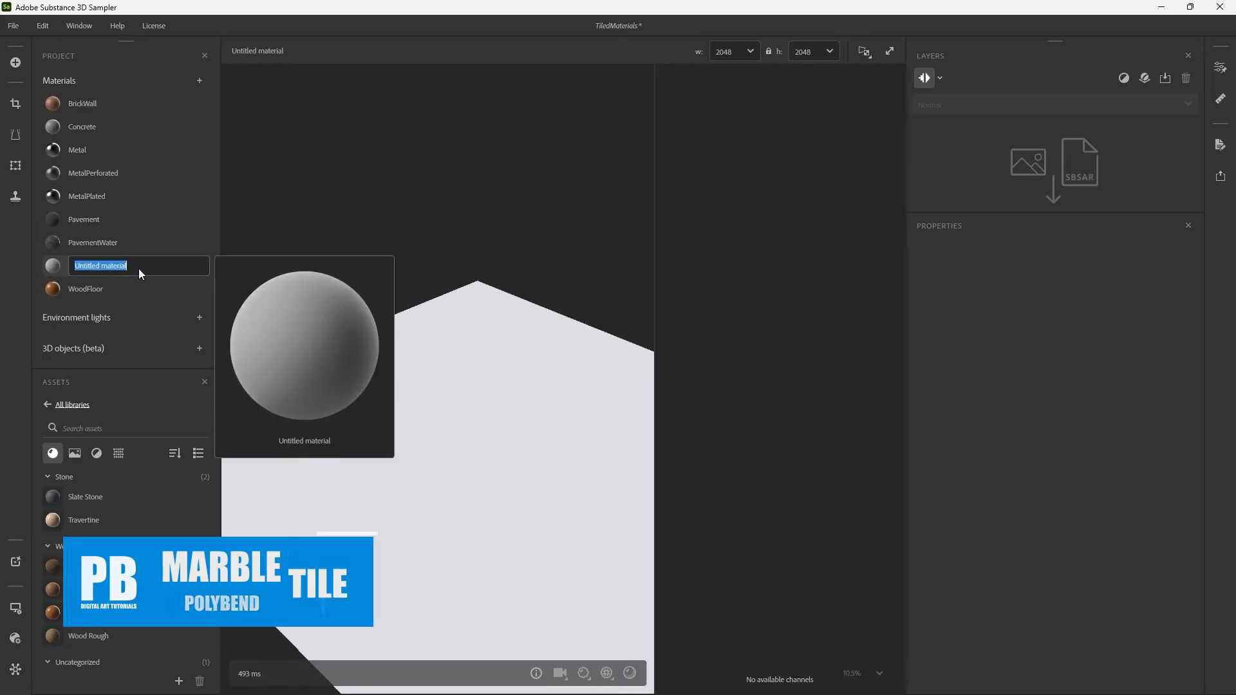
{"action": "type", "text": "MarbleTi"}
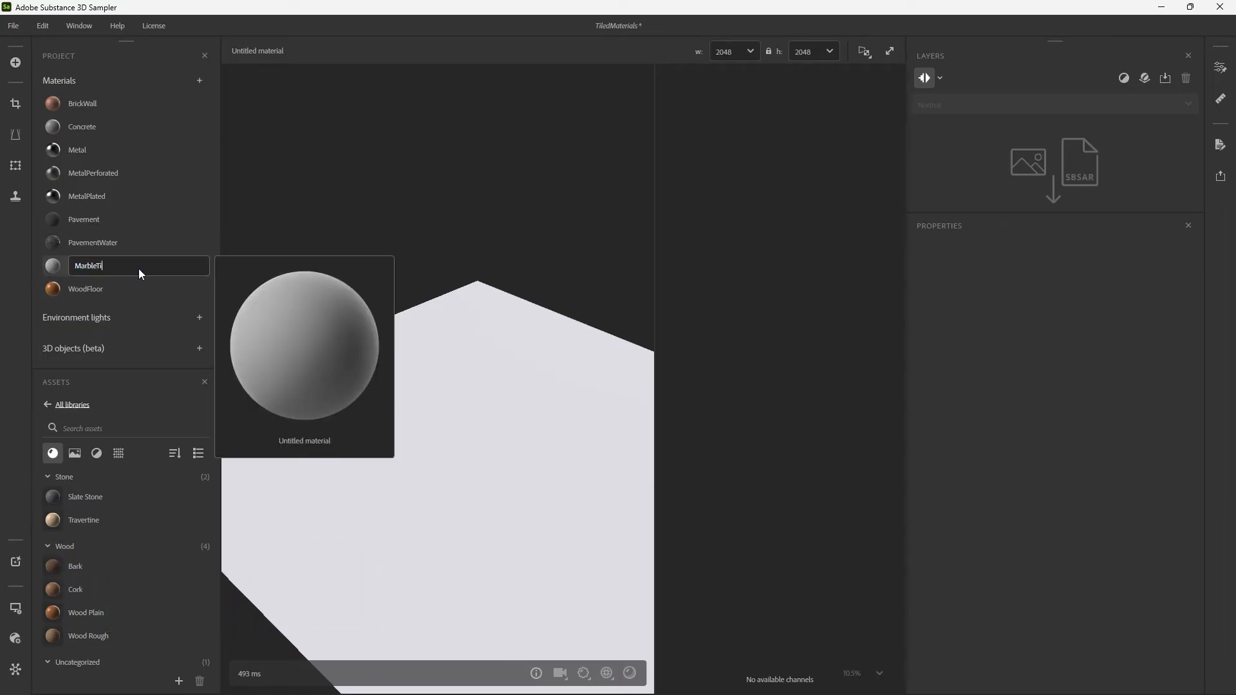
{"action": "type", "text": "le"}
{"action": "key", "text": "Return"}
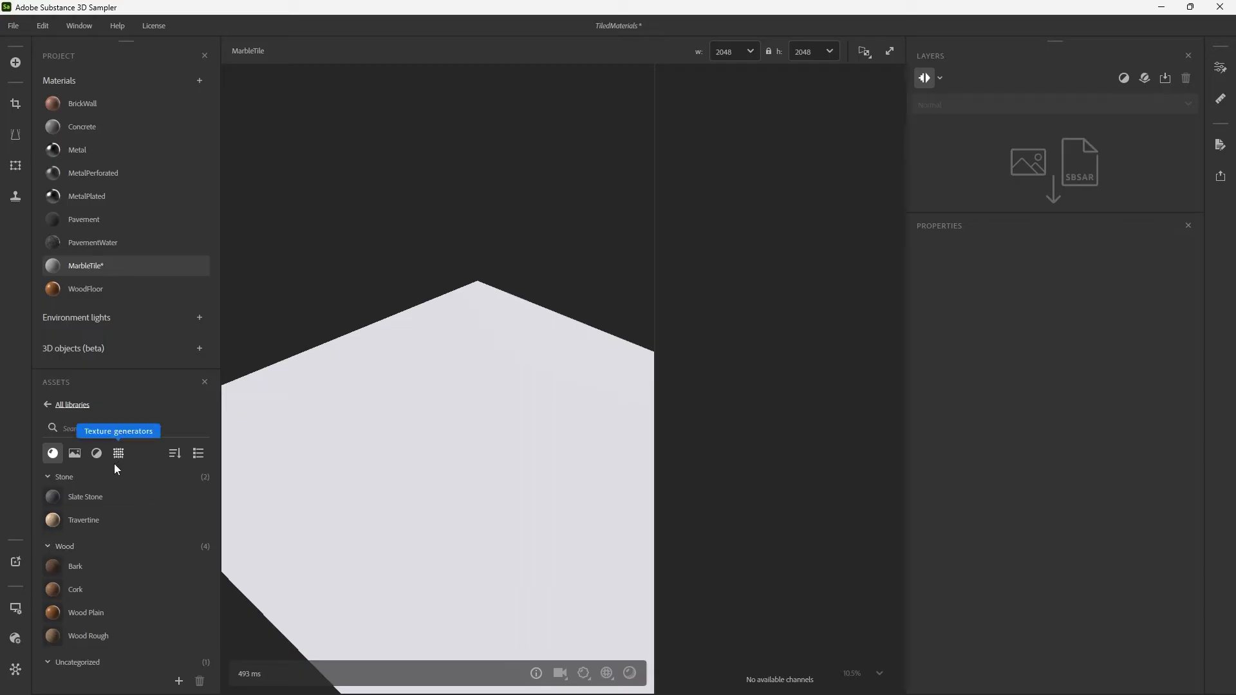
Search the asset library for "mar" and add the Marble material as the base layer of MarbleTile.
{"action": "scroll", "coordinate": [109, 552], "scroll_direction": "down", "scroll_amount": 10}
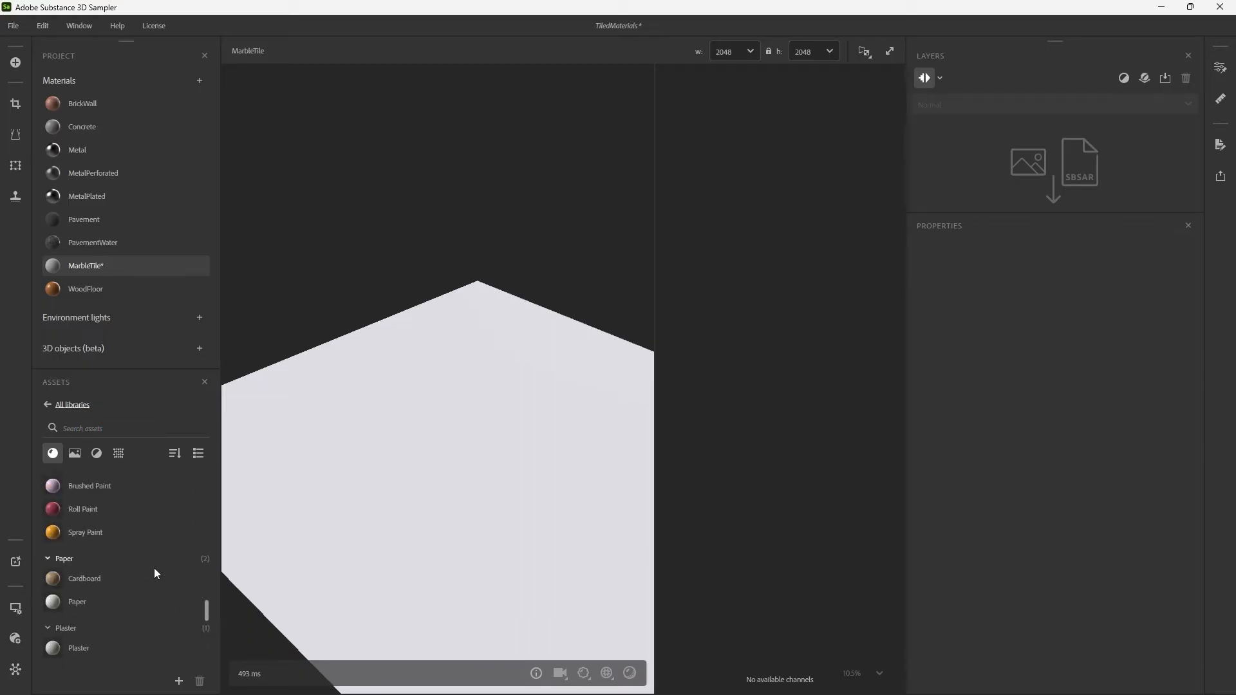
{"action": "scroll", "coordinate": [153, 568], "scroll_direction": "up", "scroll_amount": 10}
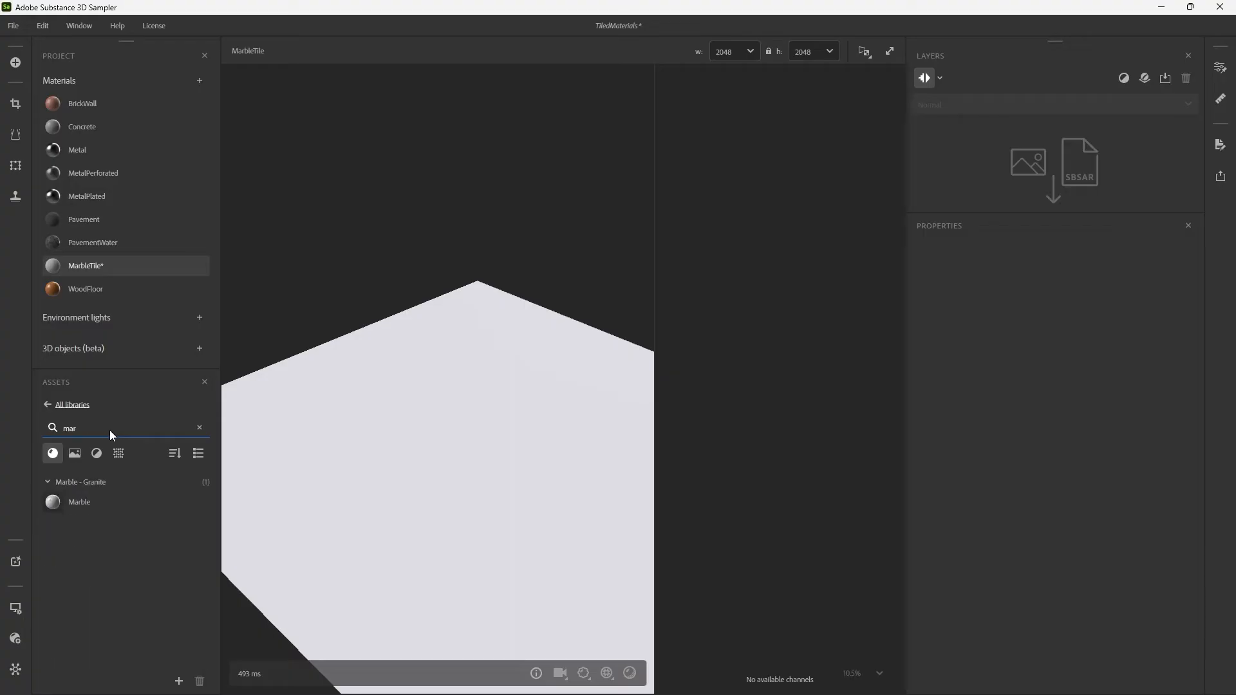
{"action": "left_click_drag", "start_coordinate": [76, 509], "coordinate": [985, 187]}
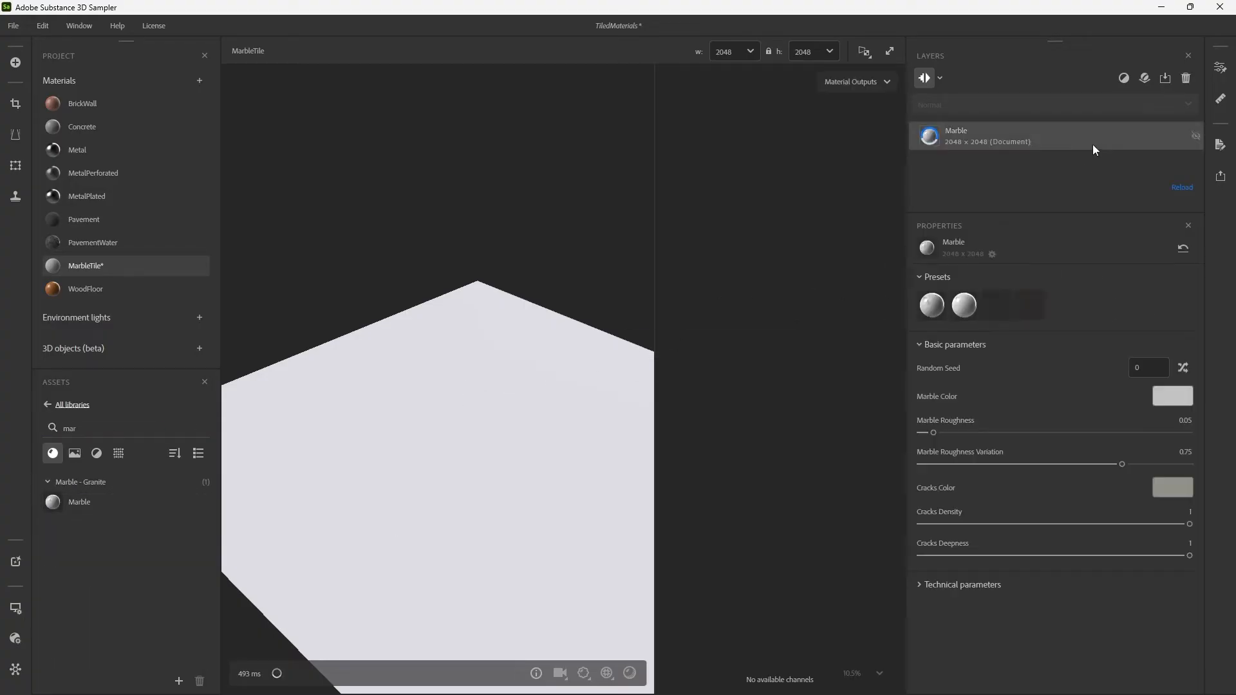
Add a Floor Tiles filter above the Marble layer and inspect the tiled surface.
{"action": "left_click", "coordinate": [1124, 79]}
{"action": "type", "text": "floor"}
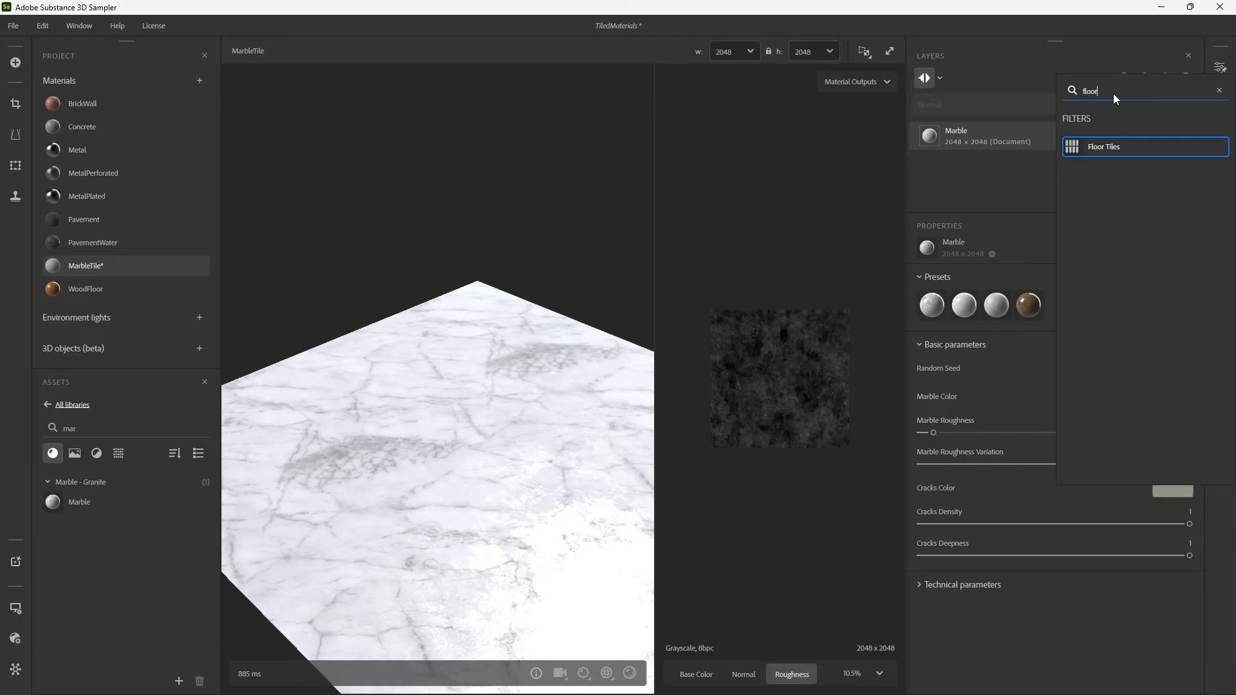
{"action": "key", "text": "Return"}
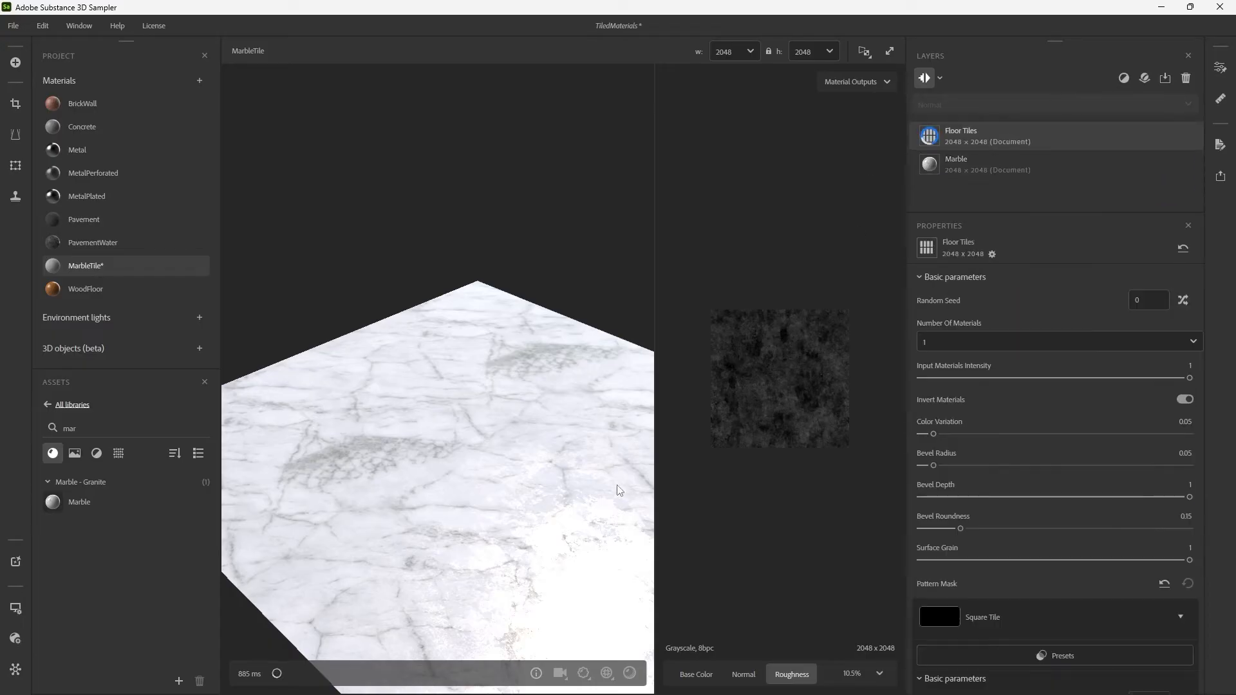
{"action": "left_click_drag", "start_coordinate": [577, 420], "coordinate": [525, 418]}
{"action": "scroll", "coordinate": [570, 444], "scroll_direction": "down", "scroll_amount": 4}
{"action": "scroll", "coordinate": [541, 429], "scroll_direction": "up", "scroll_amount": 6}
{"action": "left_click_drag", "start_coordinate": [472, 427], "coordinate": [580, 422]}
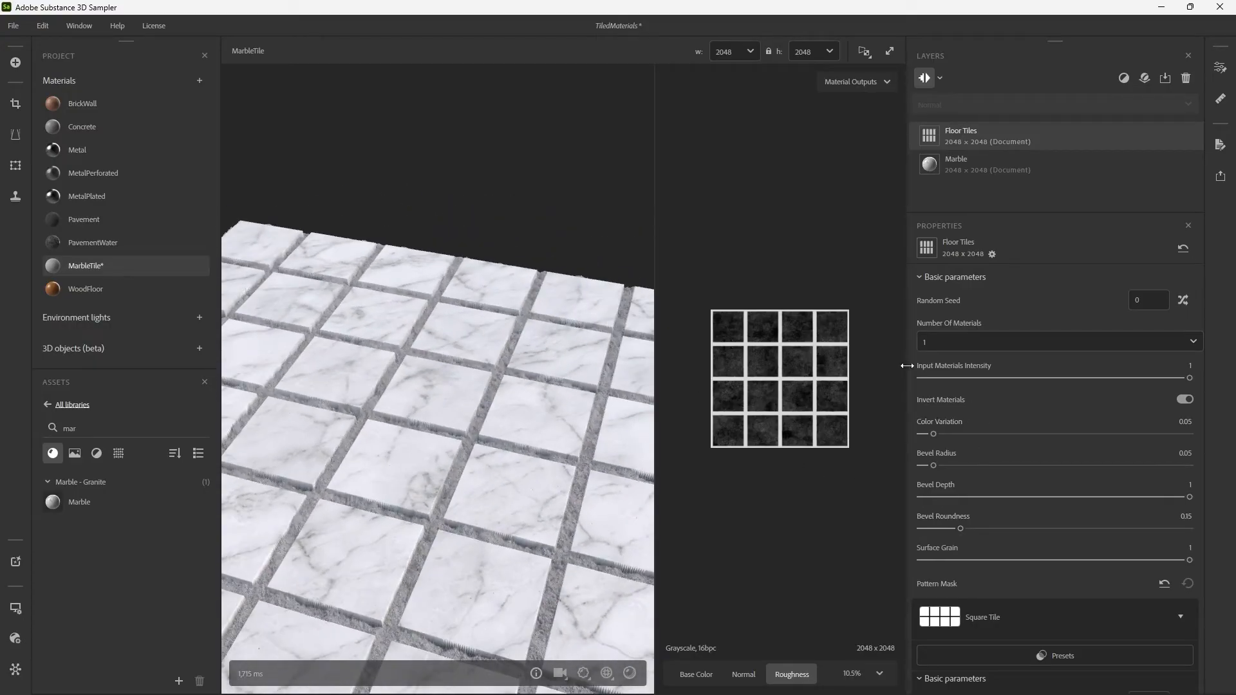
Set the Square Tile pattern's Shape Scale to 1 and Gradient to 0.01 to narrow the gaps between tiles.
{"action": "scroll", "coordinate": [958, 596], "scroll_direction": "down", "scroll_amount": 1}
{"action": "scroll", "coordinate": [958, 596], "scroll_direction": "down", "scroll_amount": 8}
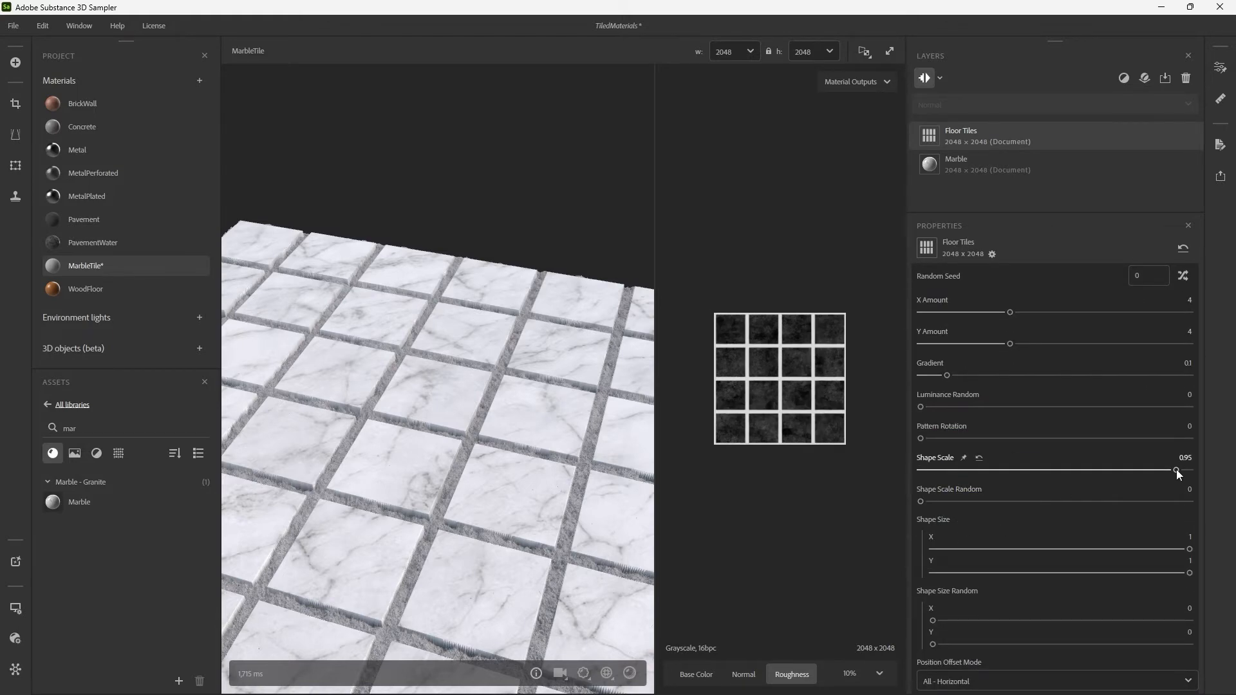
{"action": "left_click_drag", "start_coordinate": [1177, 469], "coordinate": [1208, 466]}
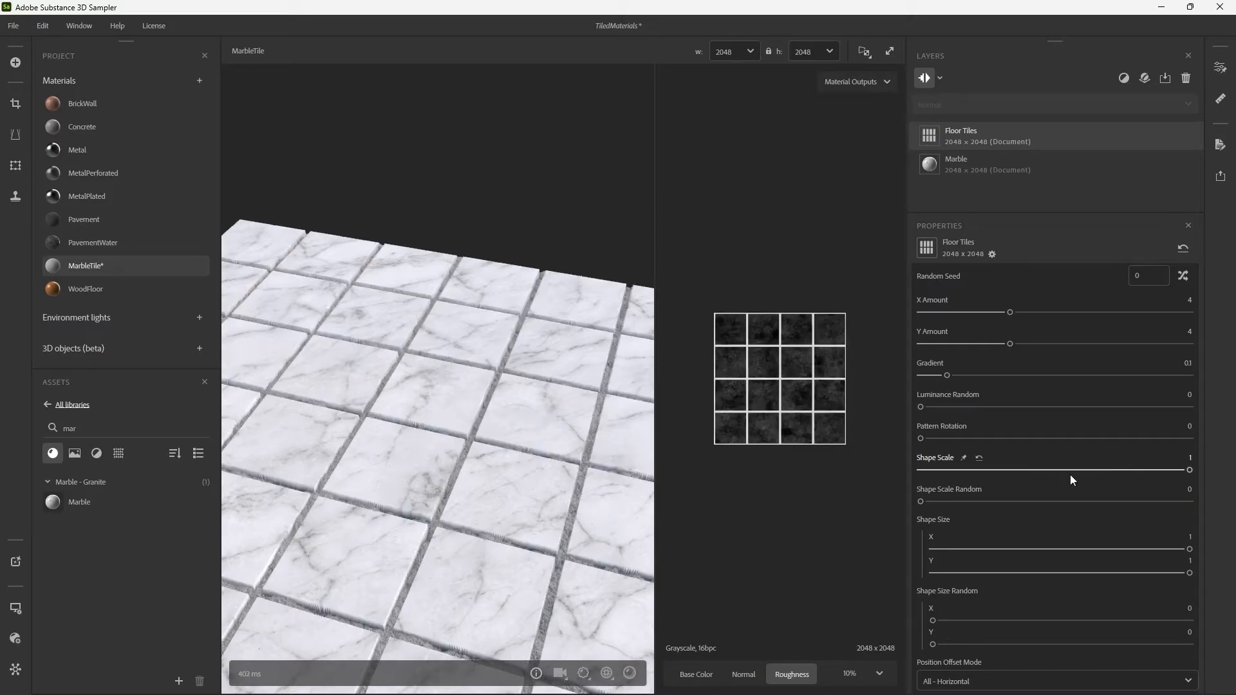
{"action": "scroll", "coordinate": [1073, 477], "scroll_direction": "up", "scroll_amount": 1}
{"action": "scroll", "coordinate": [1071, 476], "scroll_direction": "up", "scroll_amount": 1}
{"action": "left_click_drag", "start_coordinate": [947, 422], "coordinate": [923, 424]}
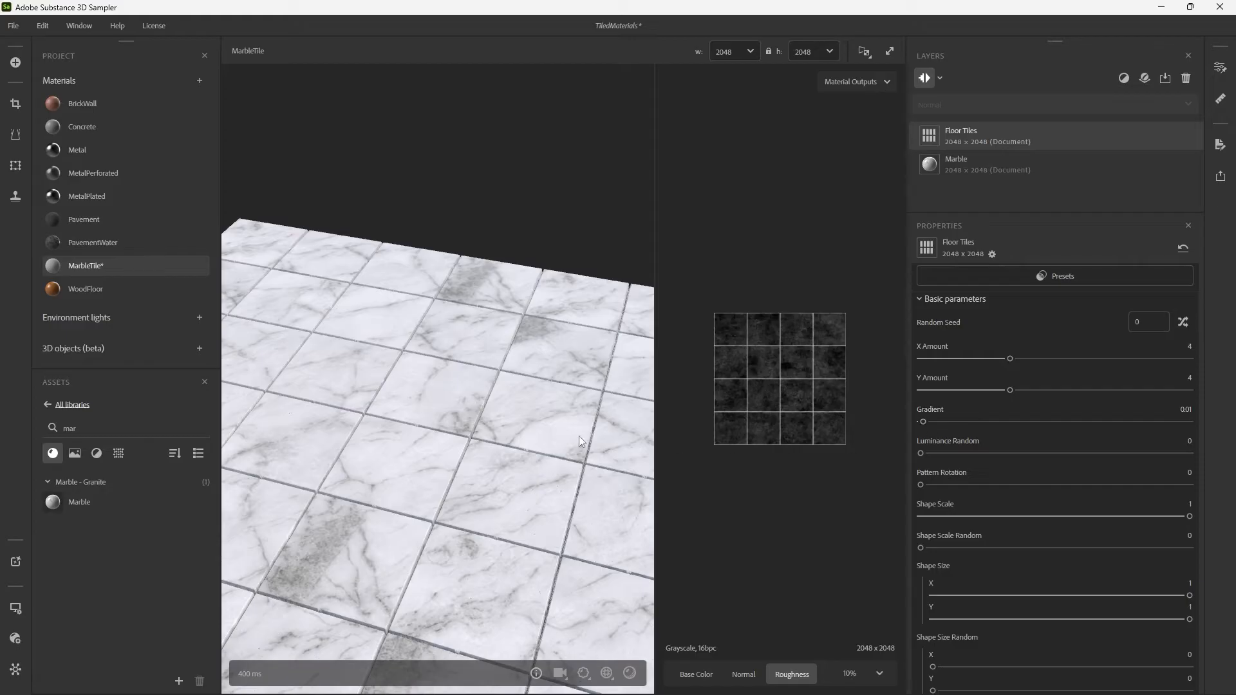
Set the Floor Tiles filter's Bevel Radius to 0 and inspect the tile edges up close.
{"action": "scroll", "coordinate": [922, 330], "scroll_direction": "up", "scroll_amount": 6}
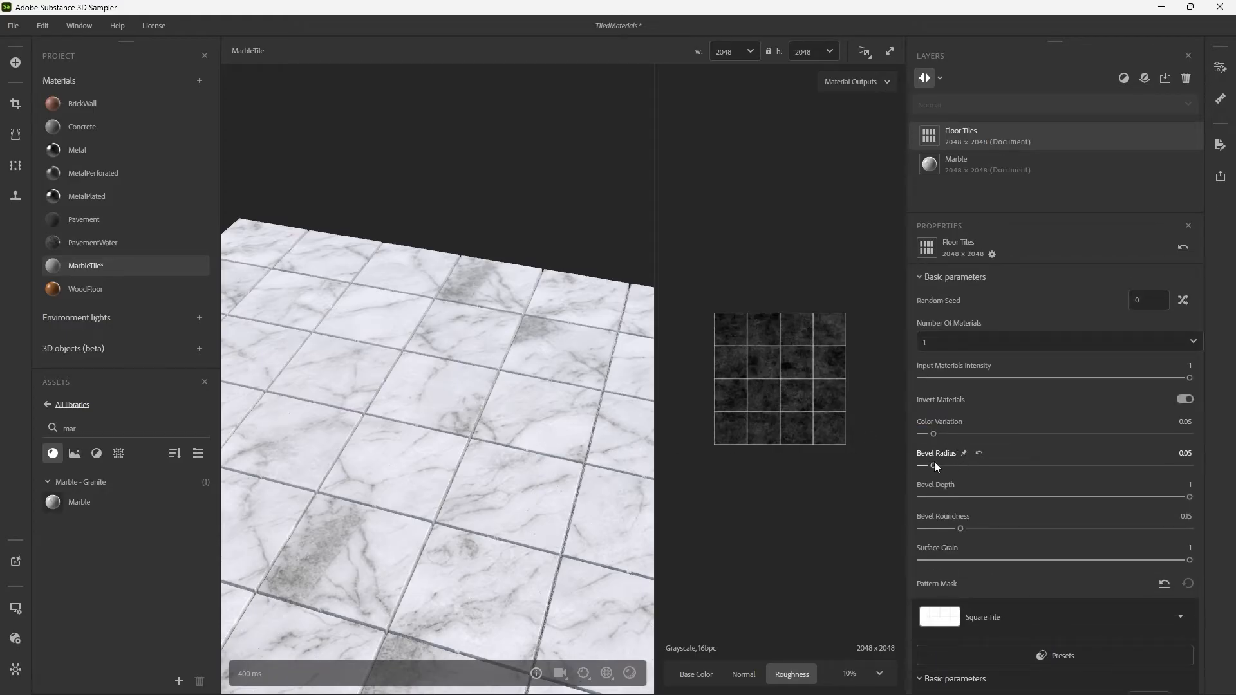
{"action": "left_click_drag", "start_coordinate": [933, 465], "coordinate": [923, 468]}
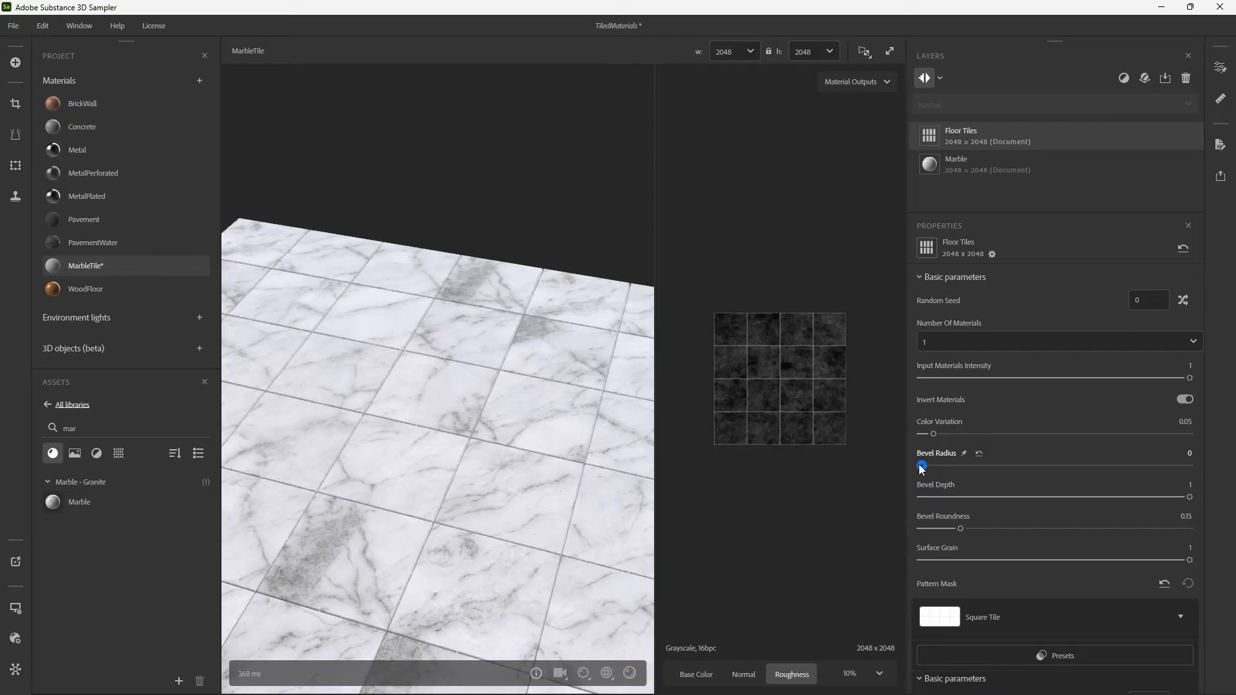
{"action": "scroll", "coordinate": [528, 435], "scroll_direction": "up", "scroll_amount": 3}
{"action": "left_click_drag", "start_coordinate": [521, 435], "coordinate": [542, 387]}
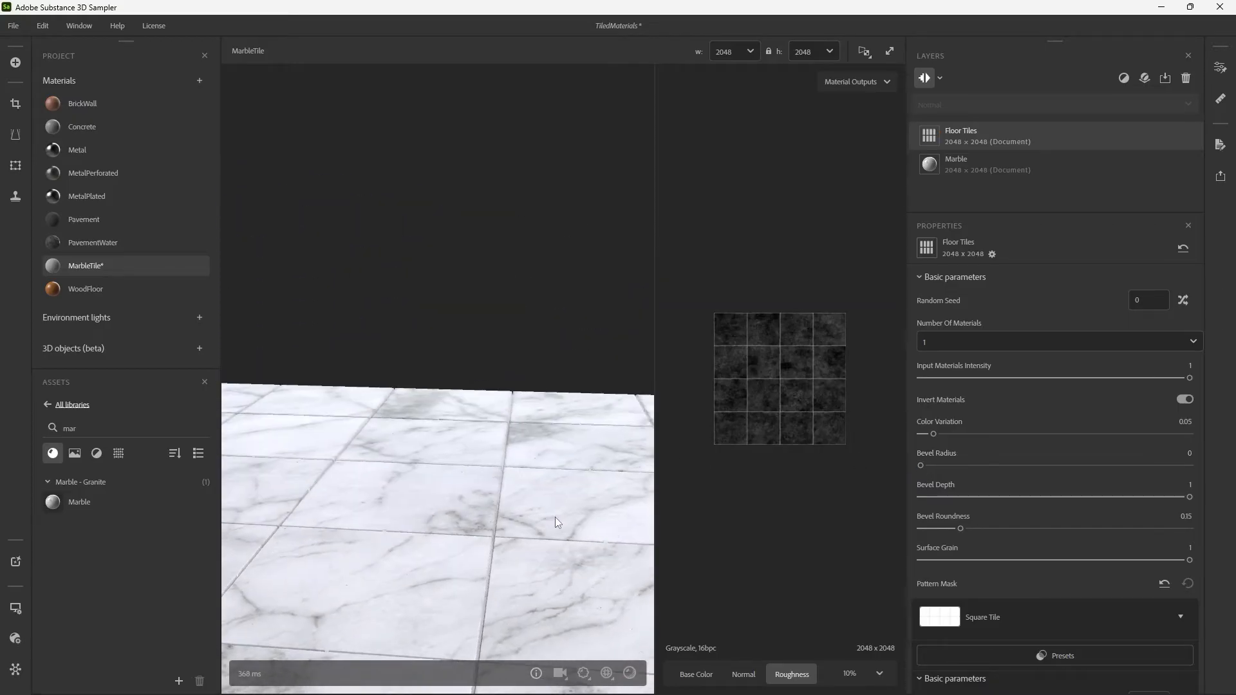
Set the Floor Tiles filter's Bevel Radius to 0.04 and lower its Bevel Depth to slightly under 0.07.
{"action": "middle_click_drag", "start_coordinate": [555, 516], "coordinate": [659, 97]}
{"action": "scroll", "coordinate": [532, 387], "scroll_direction": "down", "scroll_amount": 5}
{"action": "mouse_move", "coordinate": [543, 371]}
{"action": "left_mouse_down"}
{"action": "mouse_move", "coordinate": [519, 395]}
{"action": "mouse_move", "coordinate": [551, 389]}
{"action": "left_mouse_up"}
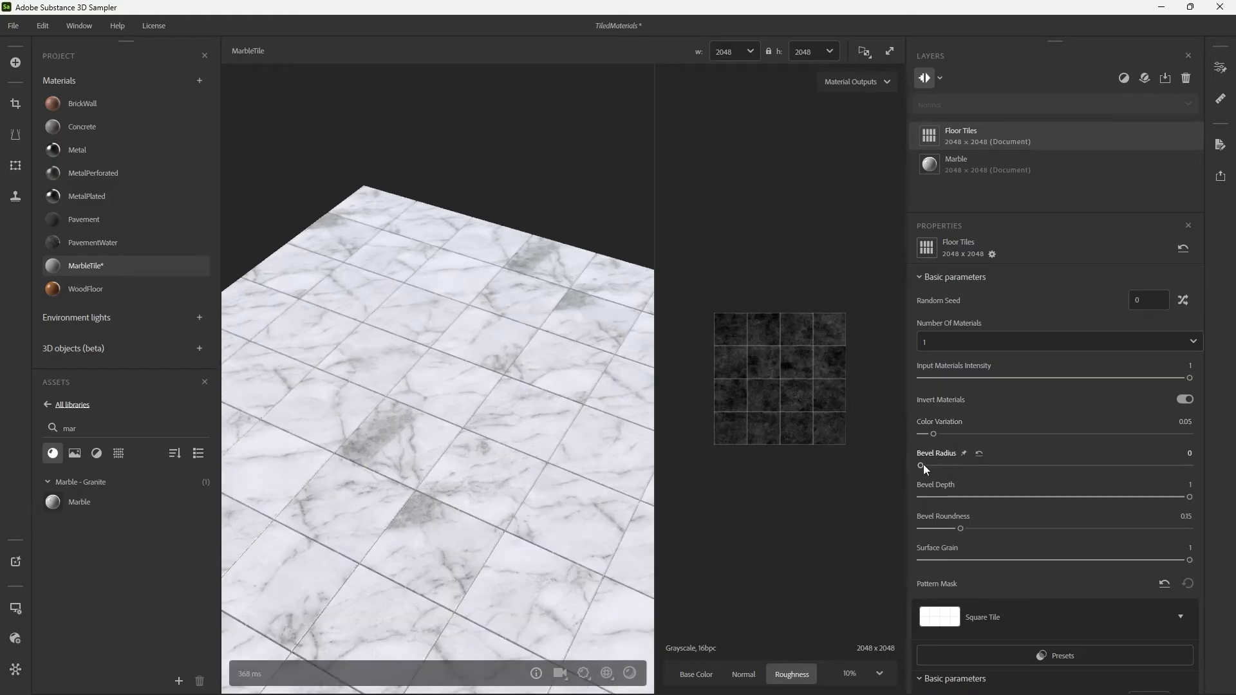
{"action": "left_click_drag", "start_coordinate": [920, 465], "coordinate": [931, 467]}
{"action": "left_click_drag", "start_coordinate": [1190, 497], "coordinate": [940, 500]}
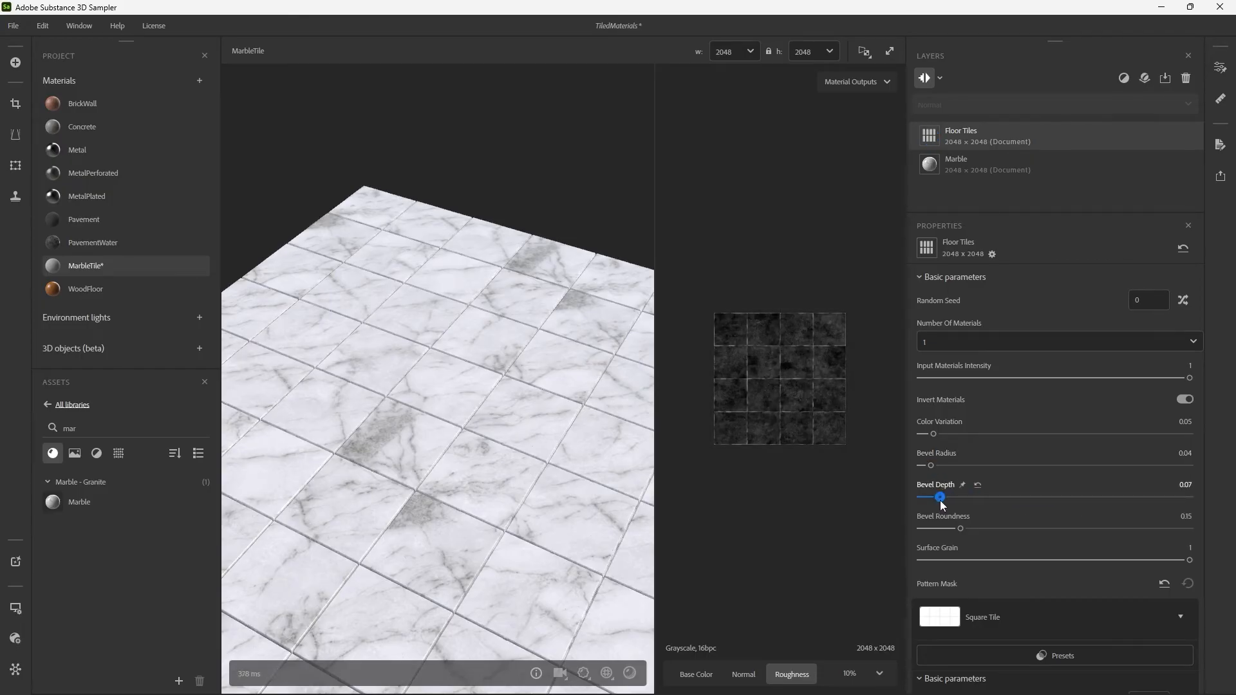
{"action": "left_click_drag", "start_coordinate": [480, 444], "coordinate": [540, 387]}
{"action": "scroll", "coordinate": [552, 445], "scroll_direction": "up", "scroll_amount": 3}
{"action": "left_click_drag", "start_coordinate": [569, 460], "coordinate": [573, 433]}
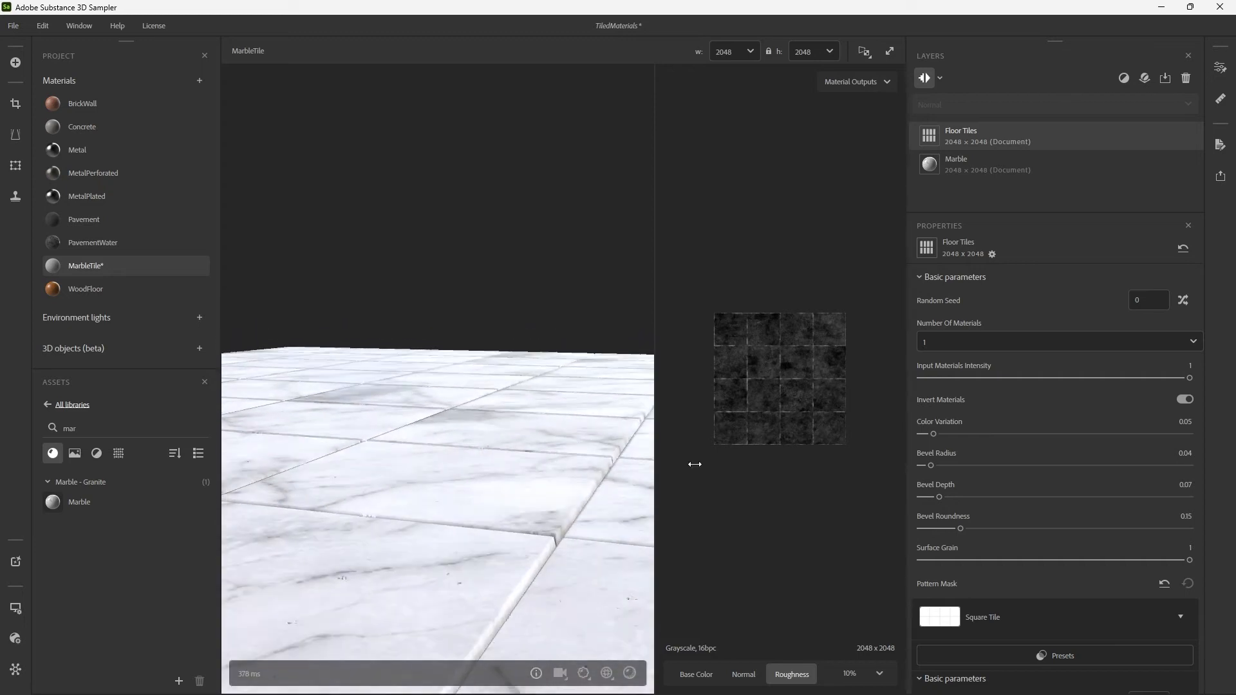
{"action": "mouse_move", "coordinate": [943, 497]}
{"action": "left_mouse_down"}
{"action": "mouse_move", "coordinate": [907, 496]}
{"action": "mouse_move", "coordinate": [932, 500]}
{"action": "left_mouse_up"}
Set the tile Gap Height to 1 and Gap Irregularity to 0, and inspect the gaps and outer edge.
{"action": "scroll", "coordinate": [912, 577], "scroll_direction": "down", "scroll_amount": 3}
{"action": "scroll", "coordinate": [914, 574], "scroll_direction": "down", "scroll_amount": 8}
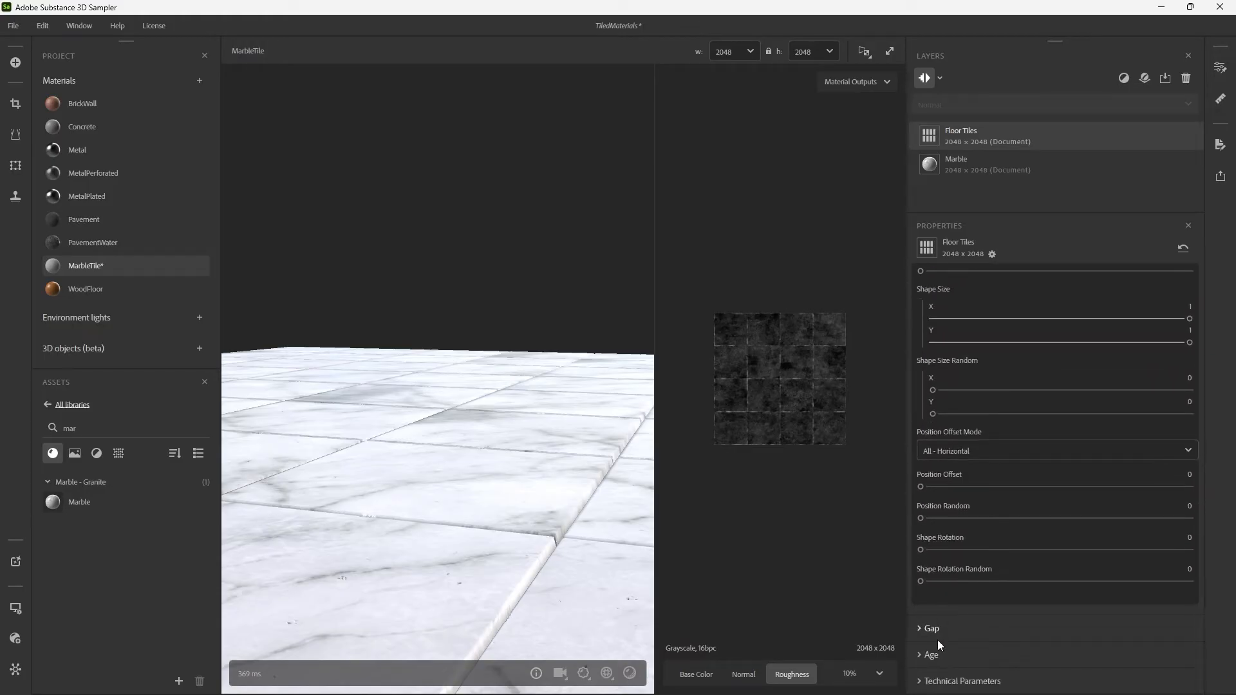
{"action": "left_click", "coordinate": [932, 629]}
{"action": "scroll", "coordinate": [961, 579], "scroll_direction": "down", "scroll_amount": 3}
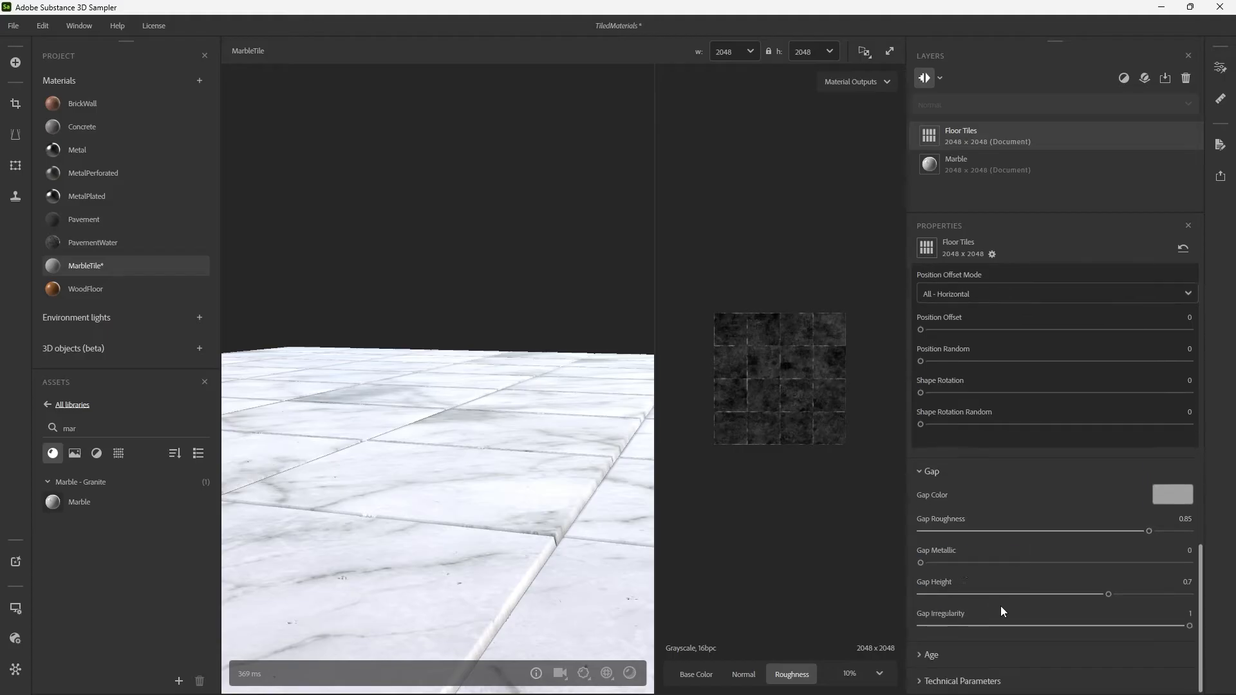
{"action": "left_click_drag", "start_coordinate": [1110, 593], "coordinate": [1194, 594]}
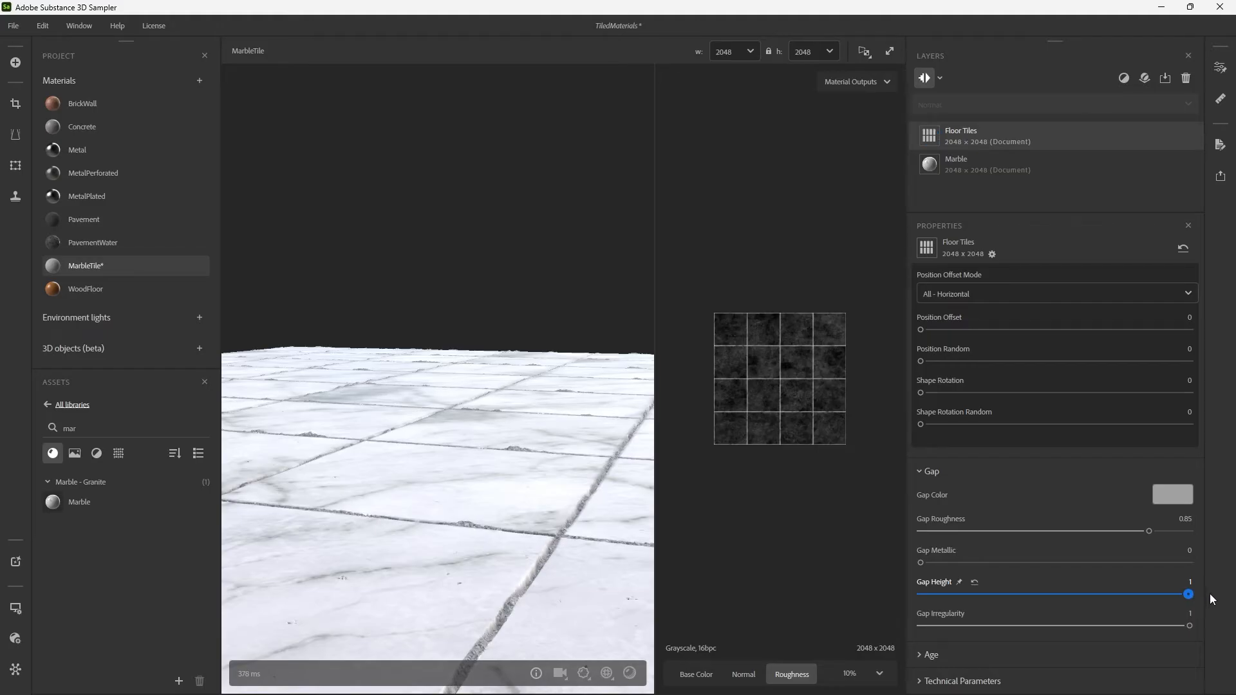
{"action": "left_click_drag", "start_coordinate": [1190, 626], "coordinate": [817, 617]}
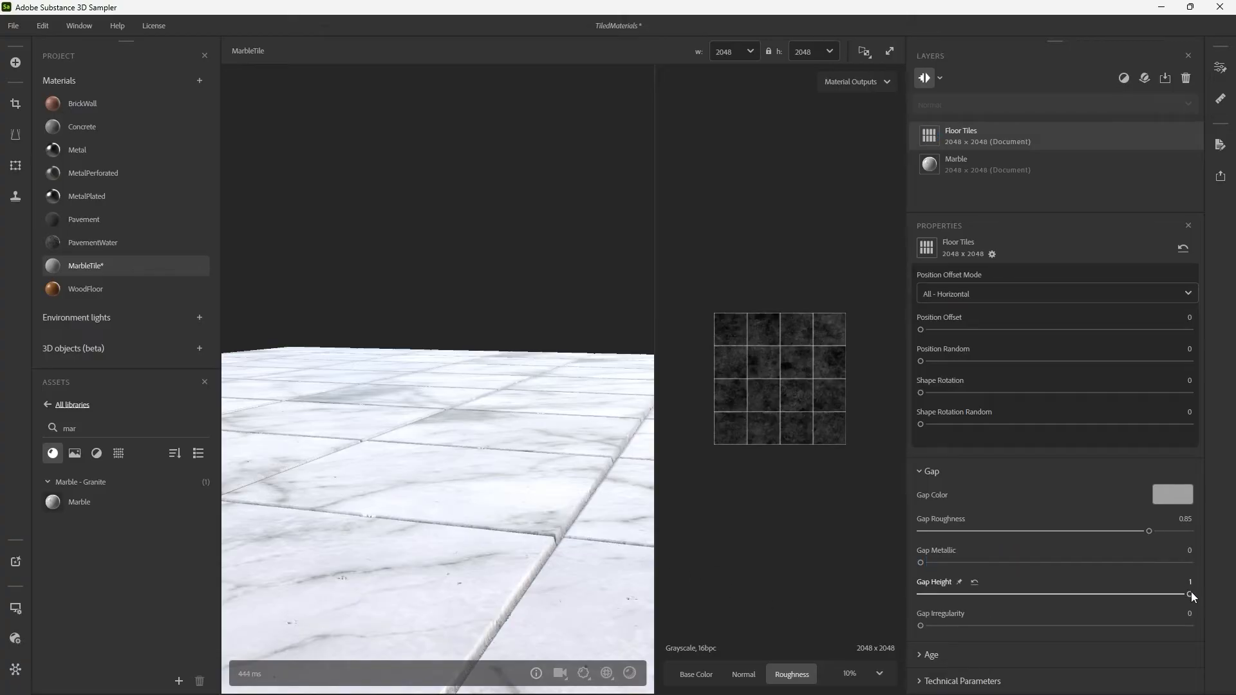
{"action": "scroll", "coordinate": [531, 491], "scroll_direction": "down", "scroll_amount": 2}
{"action": "left_click_drag", "start_coordinate": [539, 462], "coordinate": [571, 488]}
{"action": "middle_click_drag", "start_coordinate": [572, 488], "coordinate": [498, 321]}
{"action": "scroll", "coordinate": [536, 469], "scroll_direction": "up", "scroll_amount": 3}
{"action": "left_click_drag", "start_coordinate": [536, 470], "coordinate": [547, 463]}
{"action": "scroll", "coordinate": [542, 467], "scroll_direction": "down", "scroll_amount": 4}
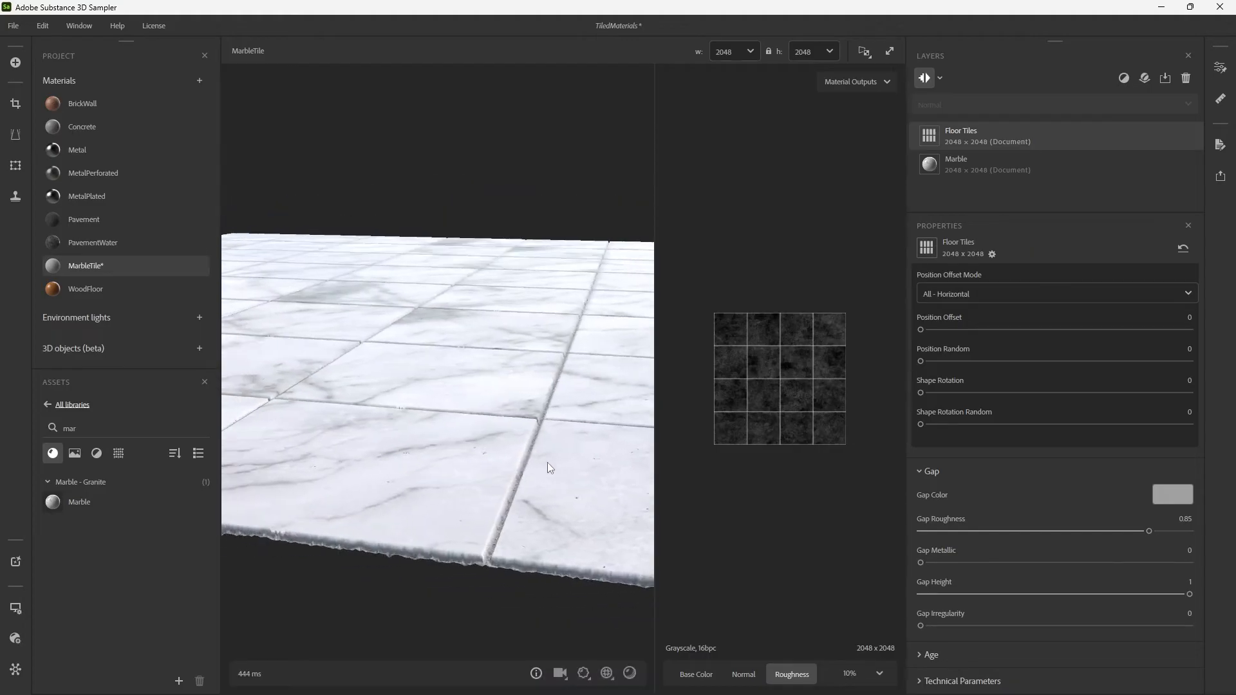
Try a Gap Height of 2, reduce it to 1.08, and inspect the tile surface.
{"action": "double_click", "coordinate": [1195, 586]}
{"action": "type", "text": "2"}
{"action": "key", "text": "Return"}
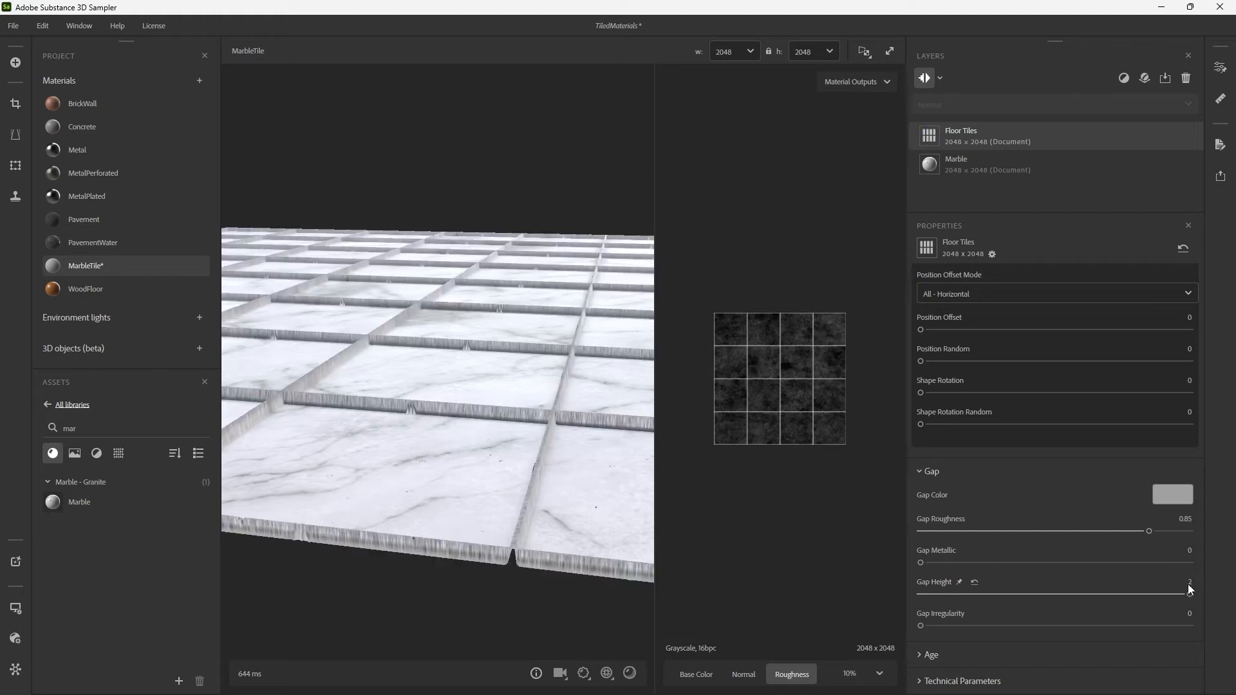
{"action": "left_click_drag", "start_coordinate": [1190, 595], "coordinate": [1066, 598]}
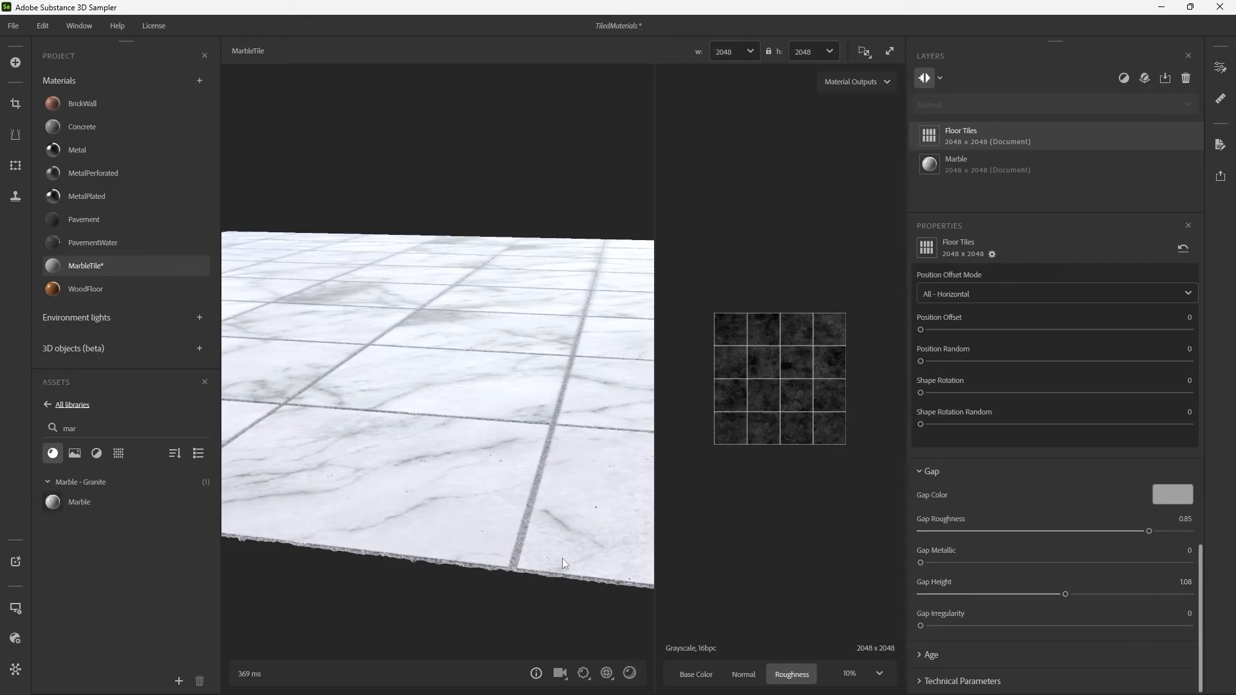
{"action": "left_click_drag", "start_coordinate": [562, 558], "coordinate": [498, 465]}
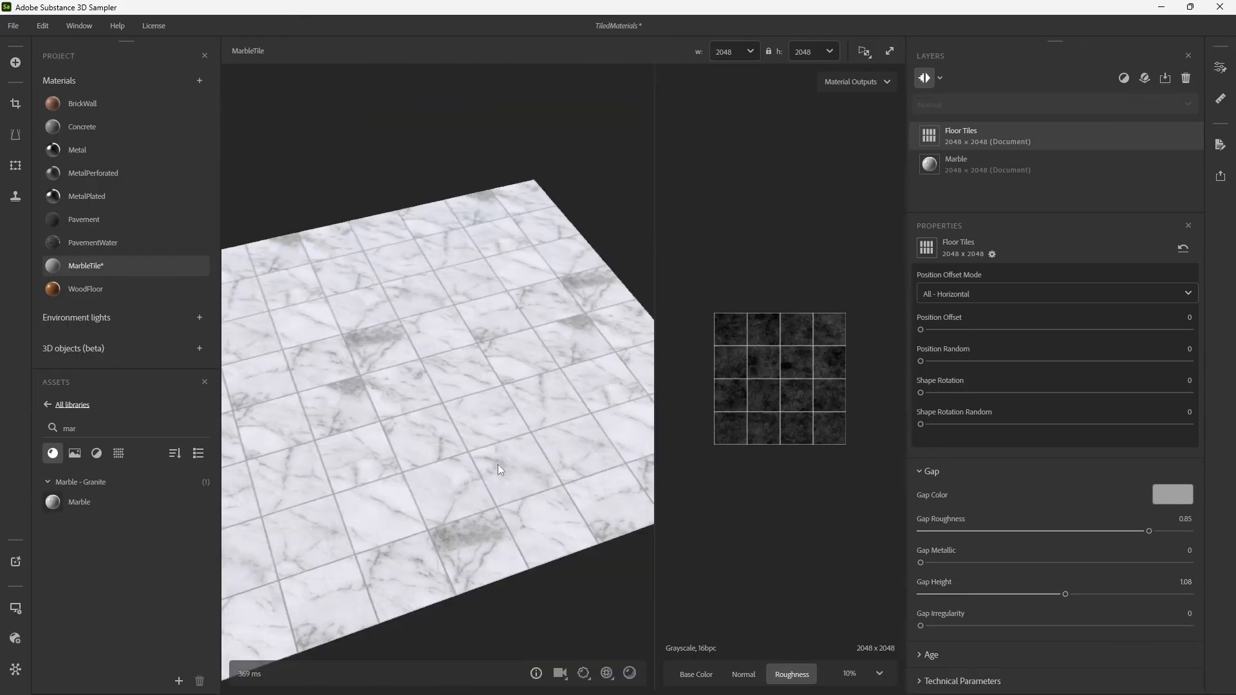
{"action": "right_click_drag", "start_coordinate": [400, 412], "coordinate": [376, 435], "text": "shift"}
{"action": "left_click_drag", "start_coordinate": [379, 440], "coordinate": [472, 404]}
Set the Square Tile pattern's X Amount to 2 to make the tiles rectangular.
{"action": "scroll", "coordinate": [944, 454], "scroll_direction": "up", "scroll_amount": 10}
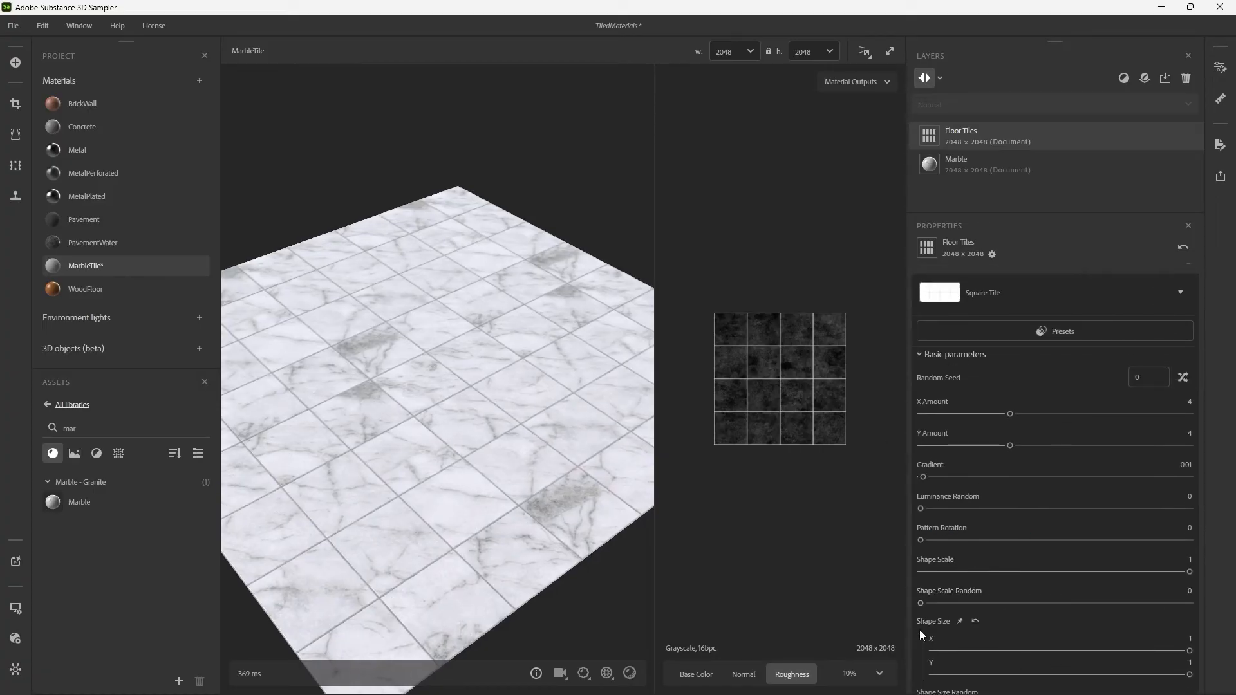
{"action": "scroll", "coordinate": [920, 629], "scroll_direction": "down", "scroll_amount": 1}
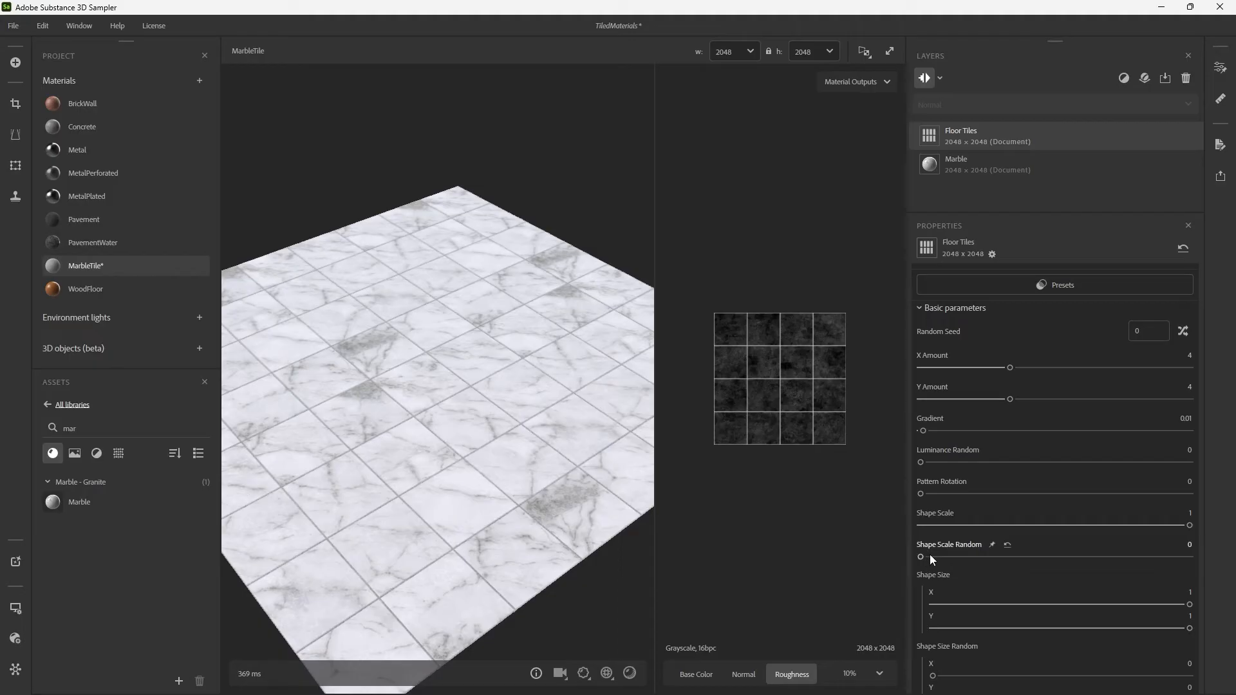
{"action": "left_click_drag", "start_coordinate": [1011, 368], "coordinate": [958, 373]}
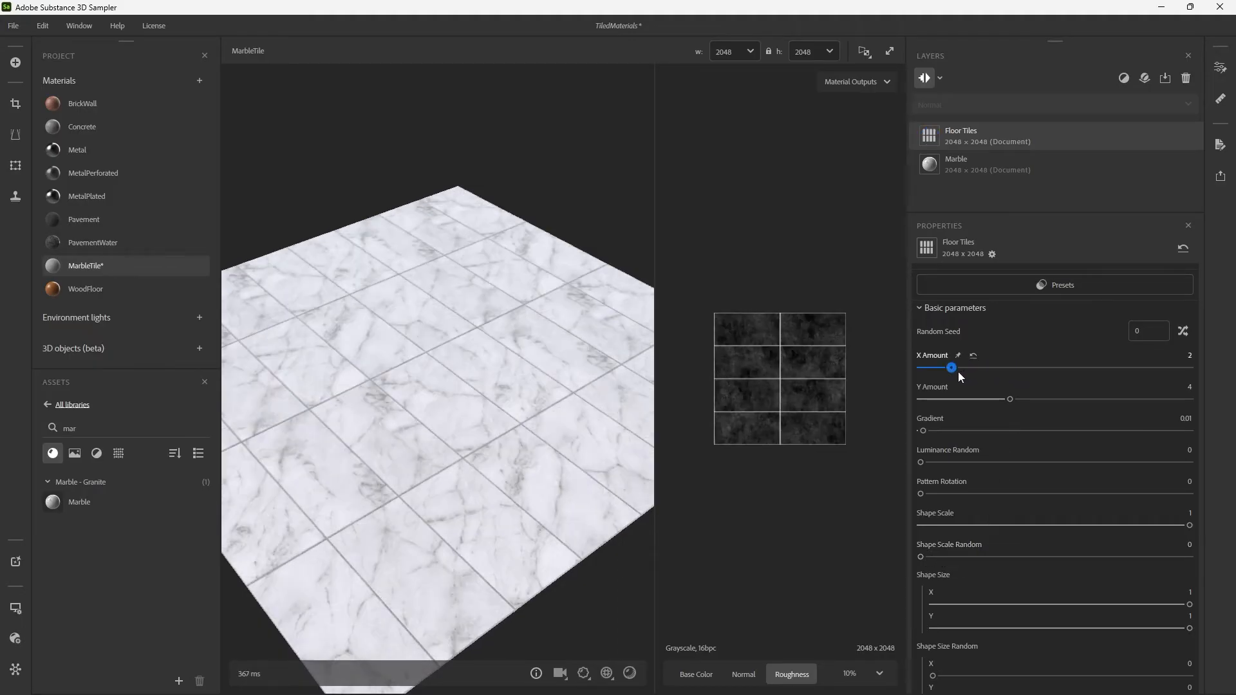
{"action": "left_click_drag", "start_coordinate": [472, 367], "coordinate": [549, 413]}
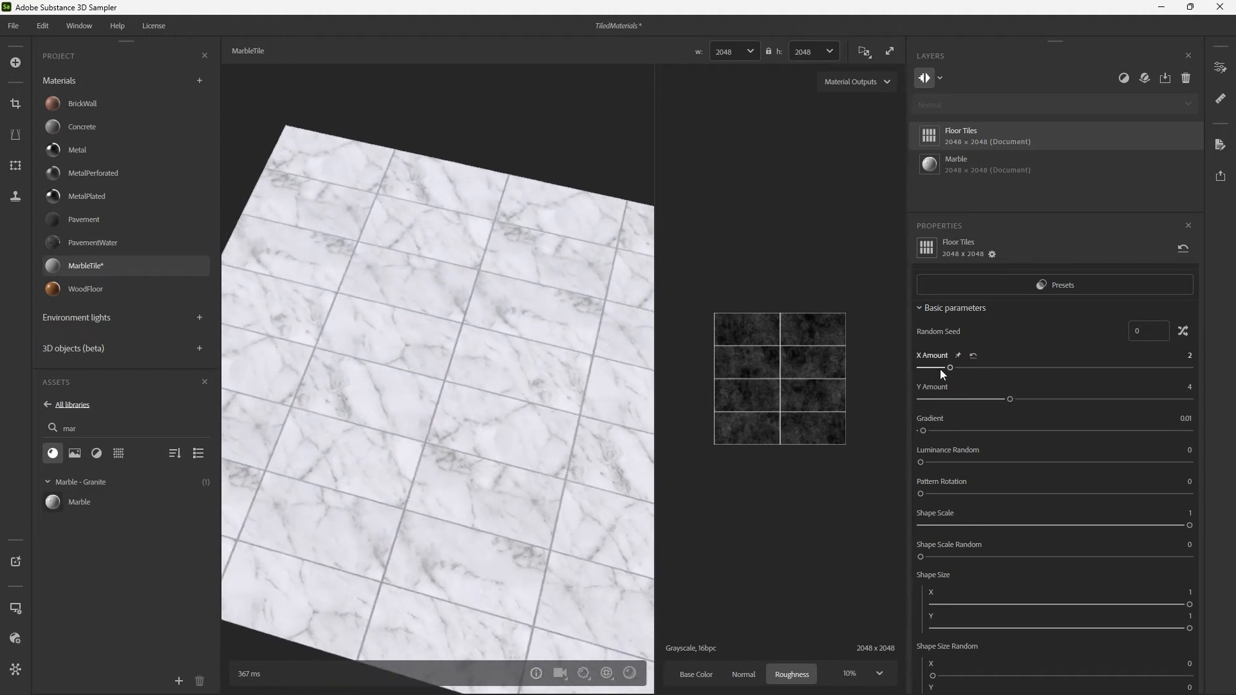
{"action": "mouse_move", "coordinate": [957, 367]}
{"action": "left_mouse_down"}
{"action": "mouse_move", "coordinate": [970, 368]}
{"action": "mouse_move", "coordinate": [958, 370]}
{"action": "left_mouse_up"}
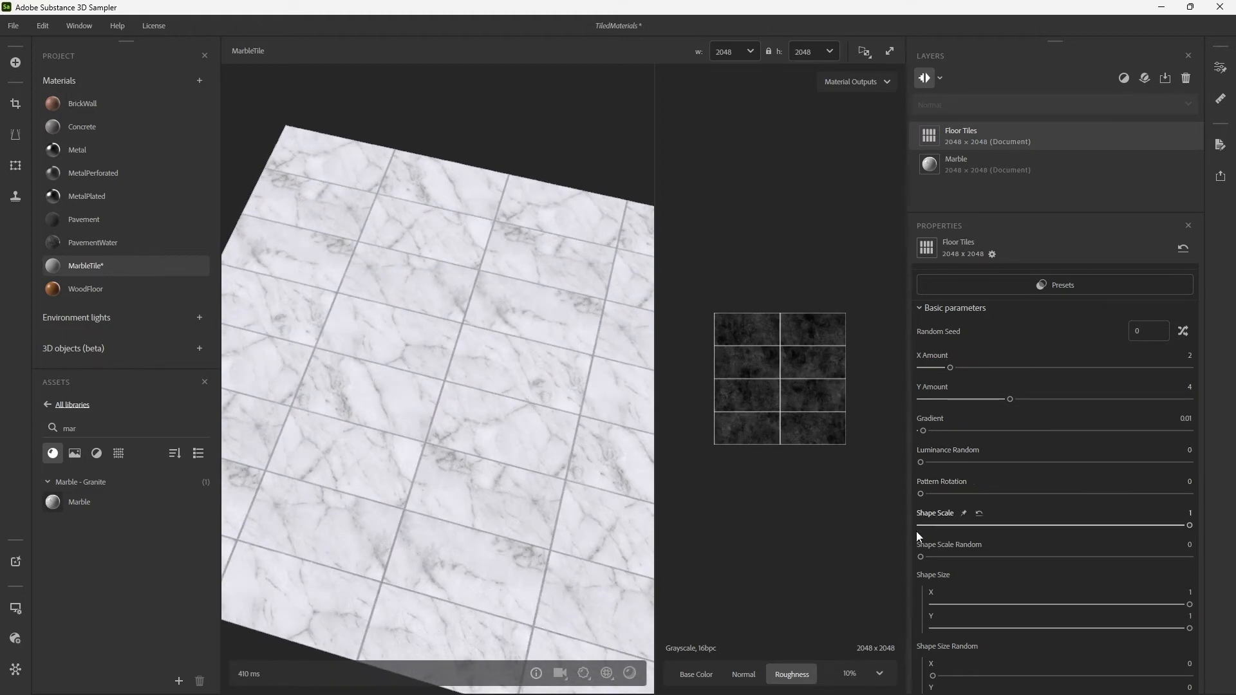
Set the pattern's Position Offset Mode to Quincux - Horizontal with a Position Offset of 0.5, and inspect the staggered rows.
{"action": "scroll", "coordinate": [917, 596], "scroll_direction": "down", "scroll_amount": 5}
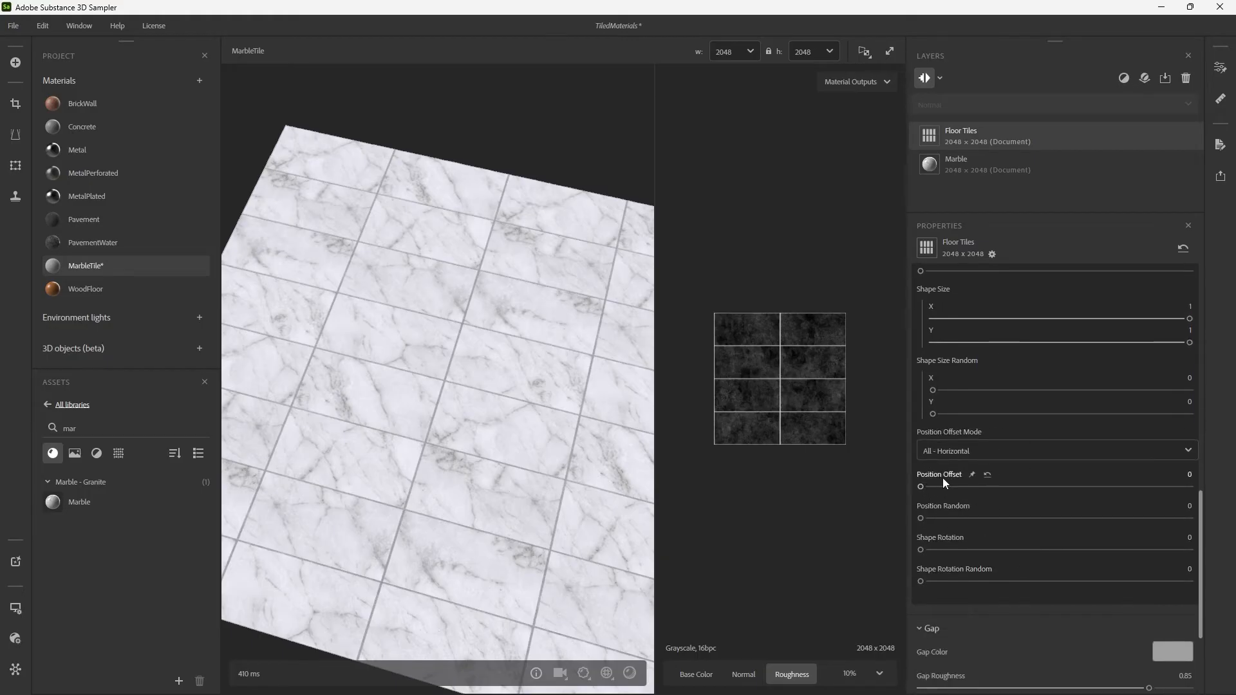
{"action": "left_click", "coordinate": [956, 453]}
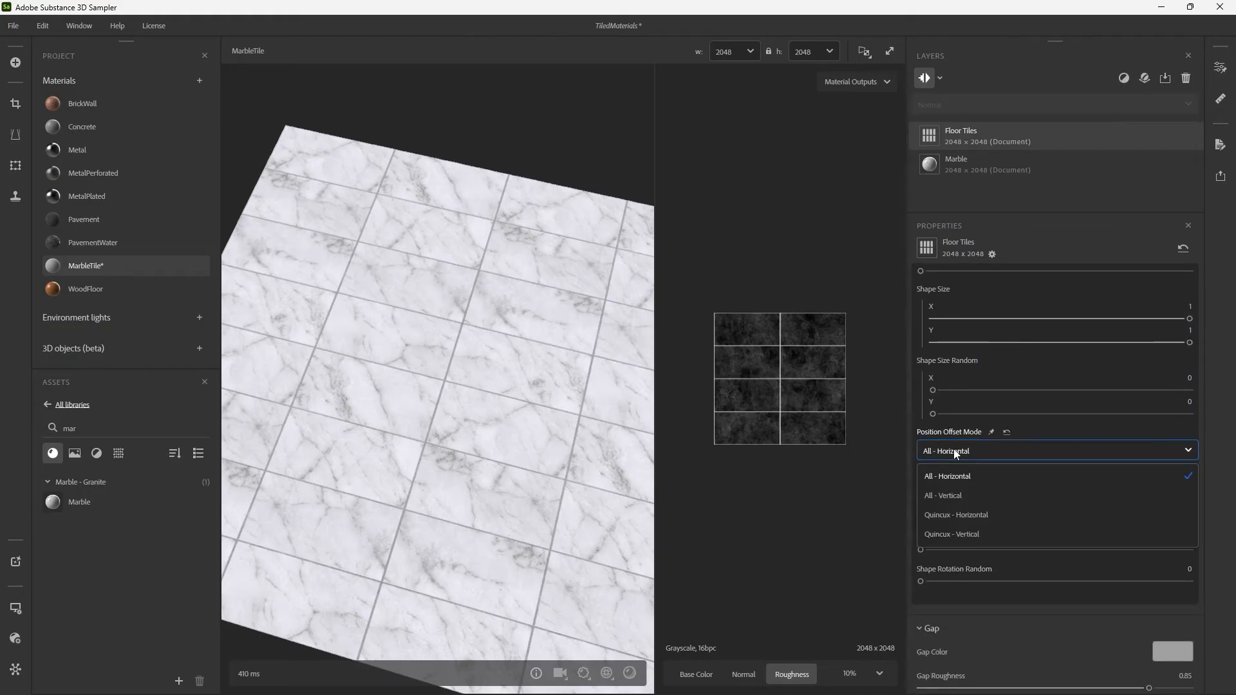
{"action": "left_click", "coordinate": [968, 514]}
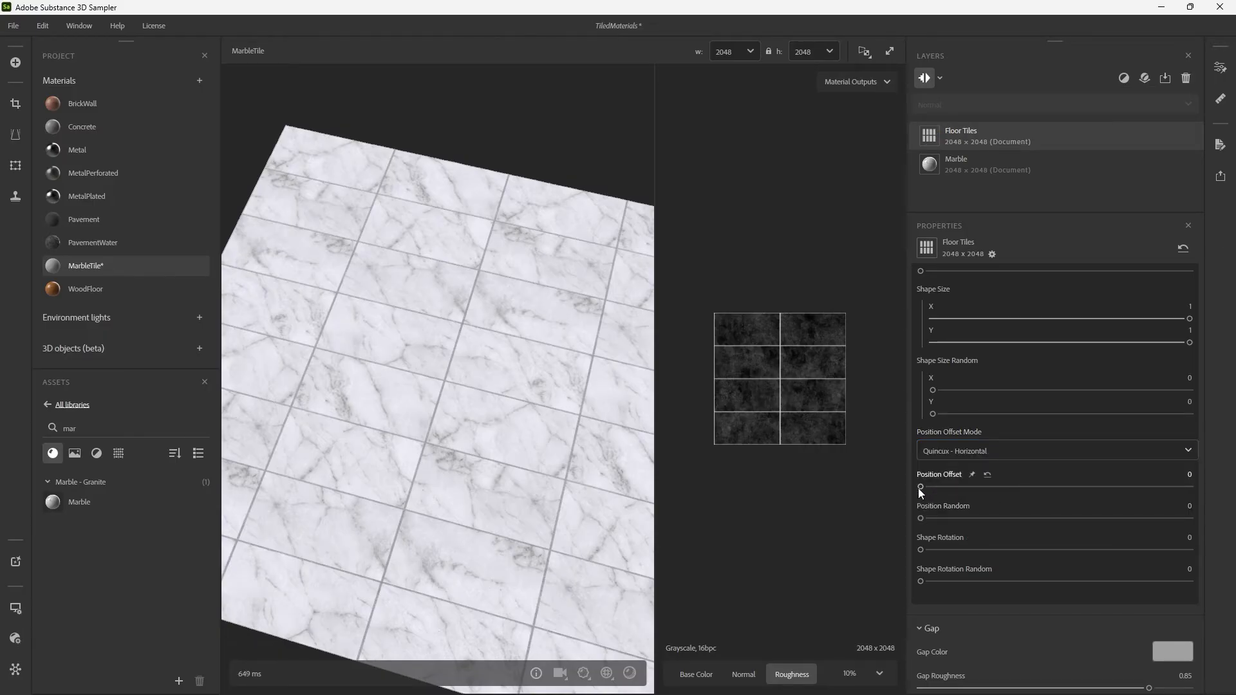
{"action": "left_click_drag", "start_coordinate": [921, 487], "coordinate": [1055, 489]}
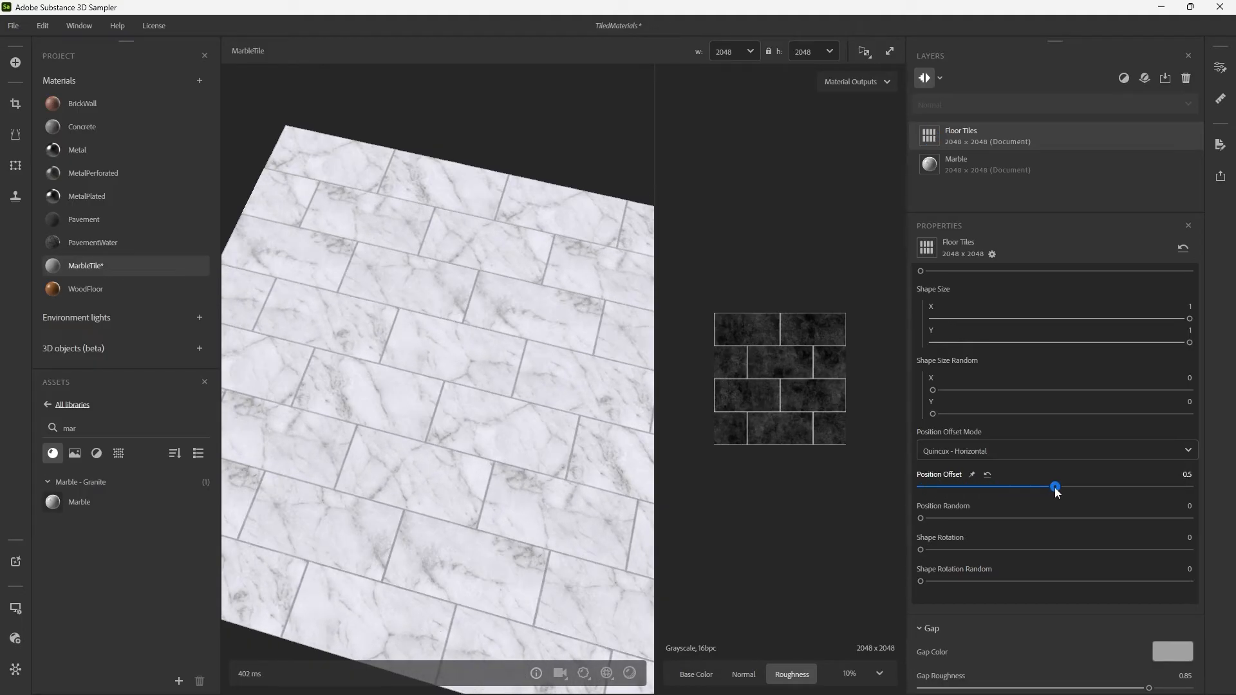
{"action": "left_click_drag", "start_coordinate": [621, 421], "coordinate": [482, 377]}
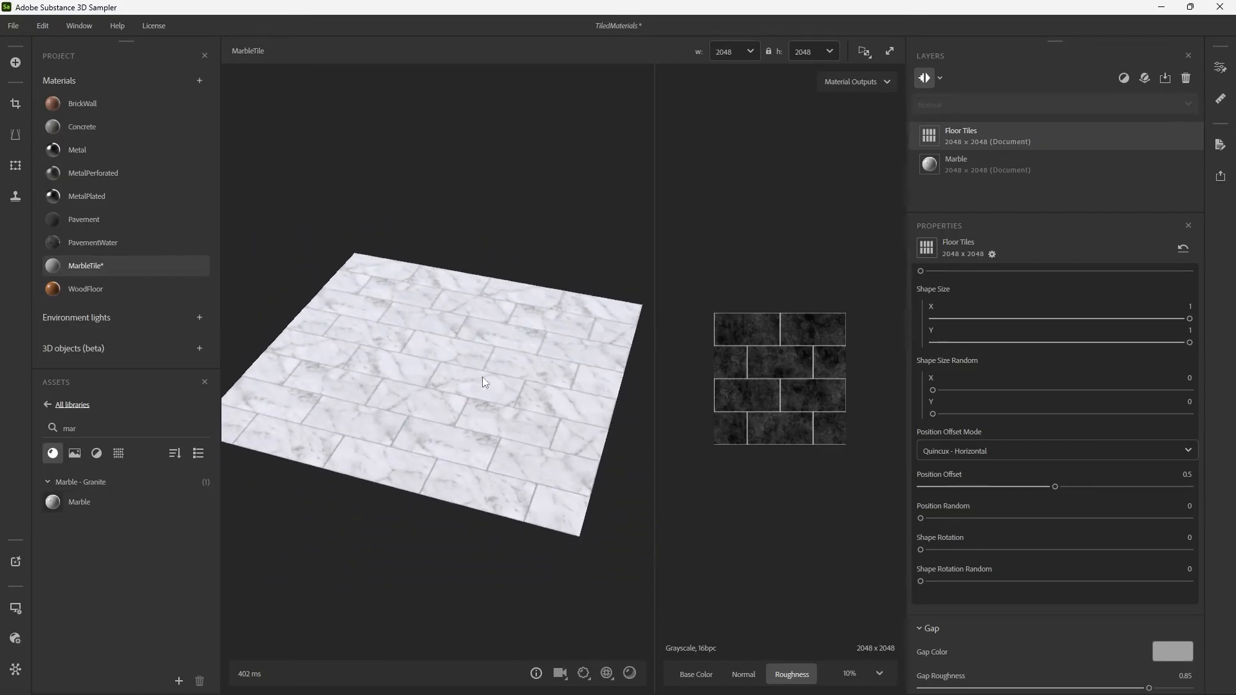
{"action": "left_click_drag", "start_coordinate": [582, 367], "coordinate": [504, 361]}
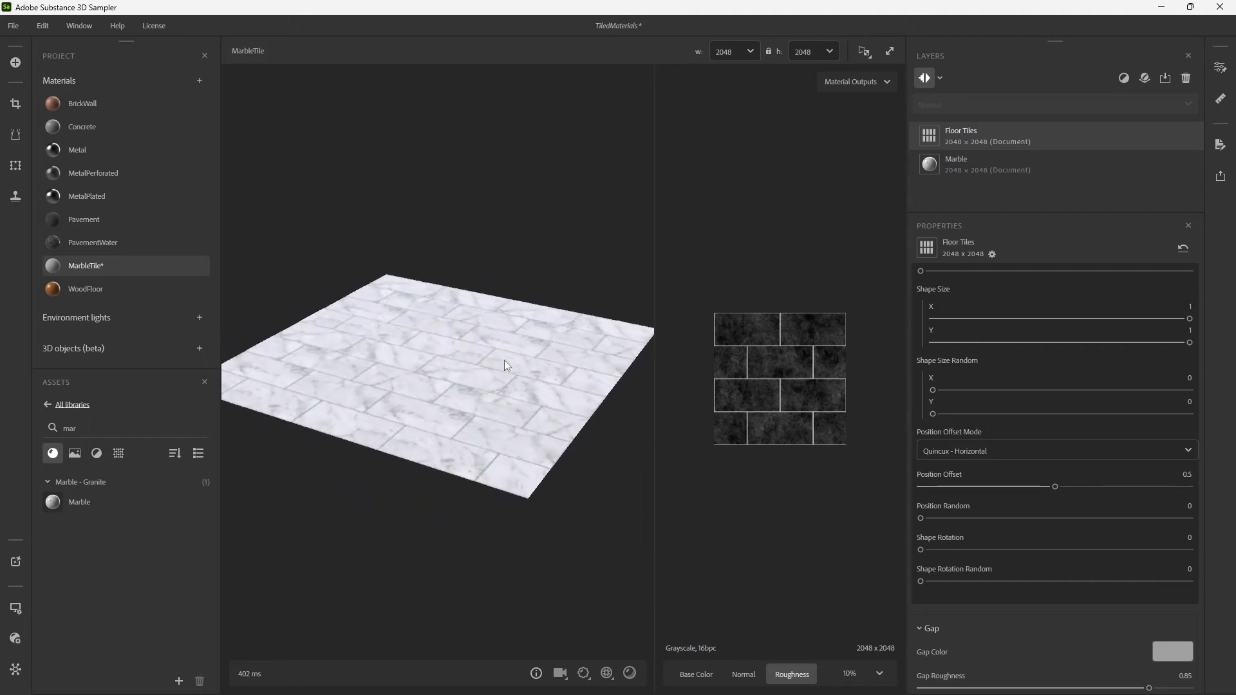
{"action": "right_click_drag", "start_coordinate": [593, 356], "coordinate": [468, 379], "text": "shift"}
{"action": "right_click_drag", "start_coordinate": [374, 377], "coordinate": [316, 377], "text": "shift"}
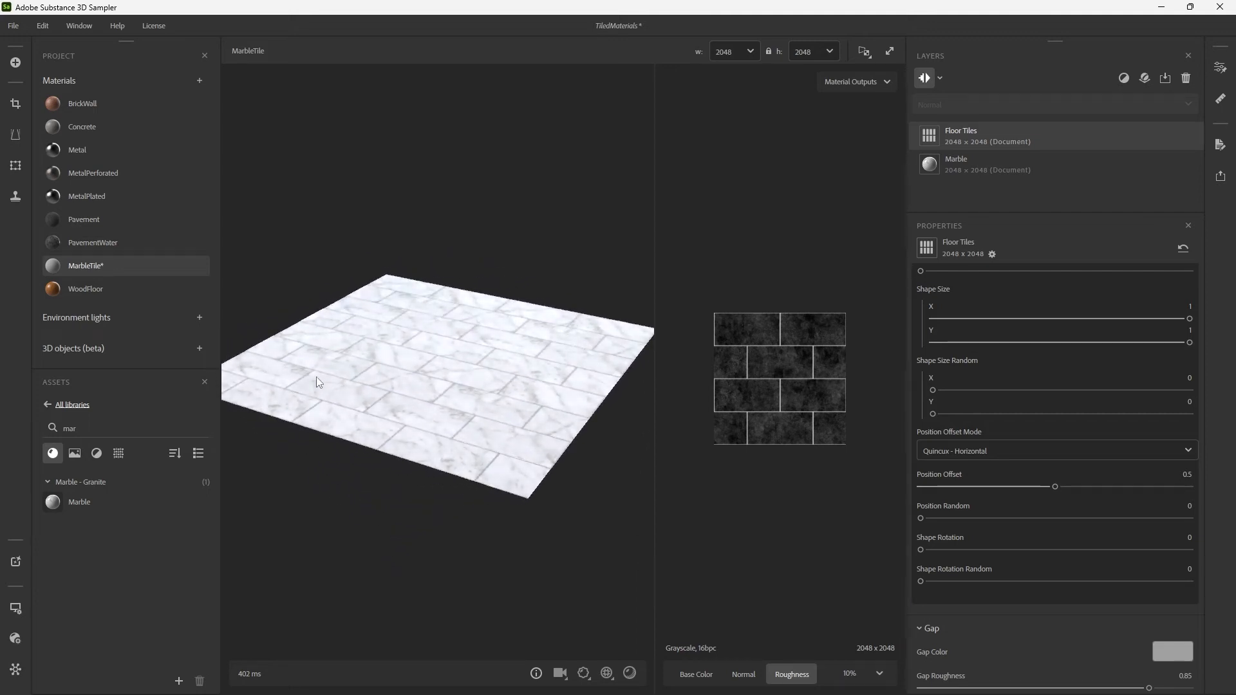
{"action": "left_click_drag", "start_coordinate": [330, 374], "coordinate": [427, 381]}
{"action": "right_click_drag", "start_coordinate": [427, 380], "coordinate": [500, 385], "text": "shift"}
{"action": "left_click_drag", "start_coordinate": [498, 381], "coordinate": [570, 383]}
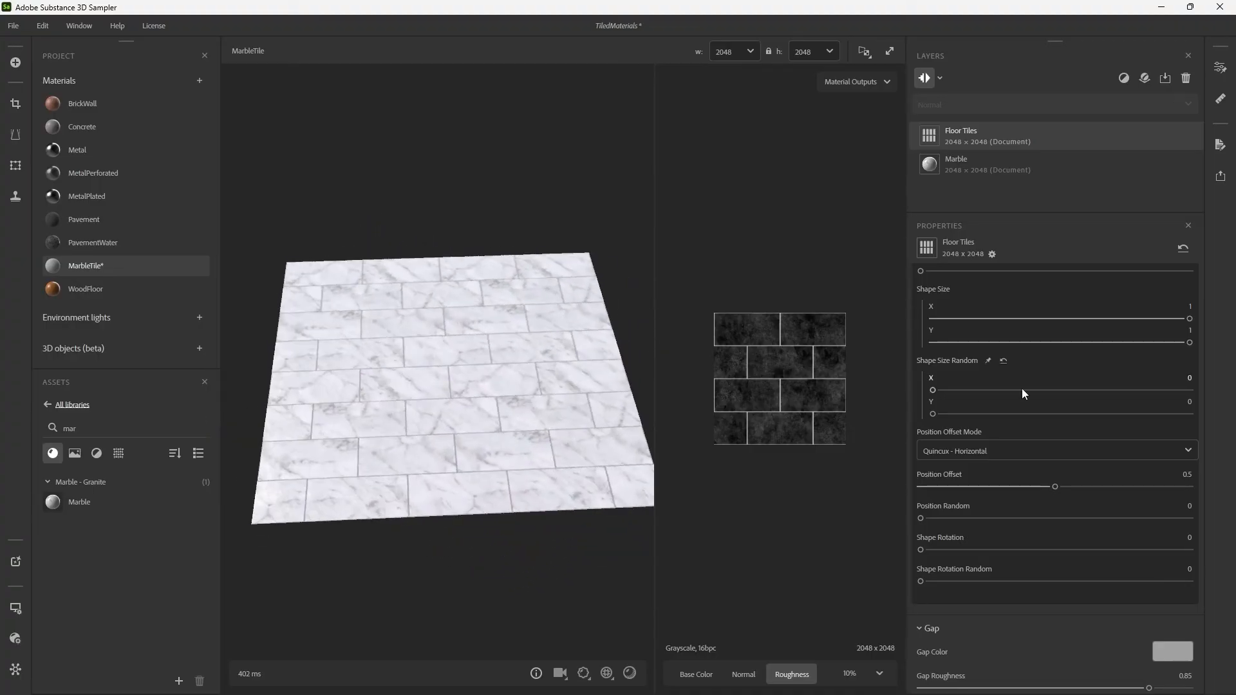
Try the Age settings Floor Tilt, Height Random and Damages, returning each one to 0.
{"action": "scroll", "coordinate": [966, 634], "scroll_direction": "down", "scroll_amount": 3}
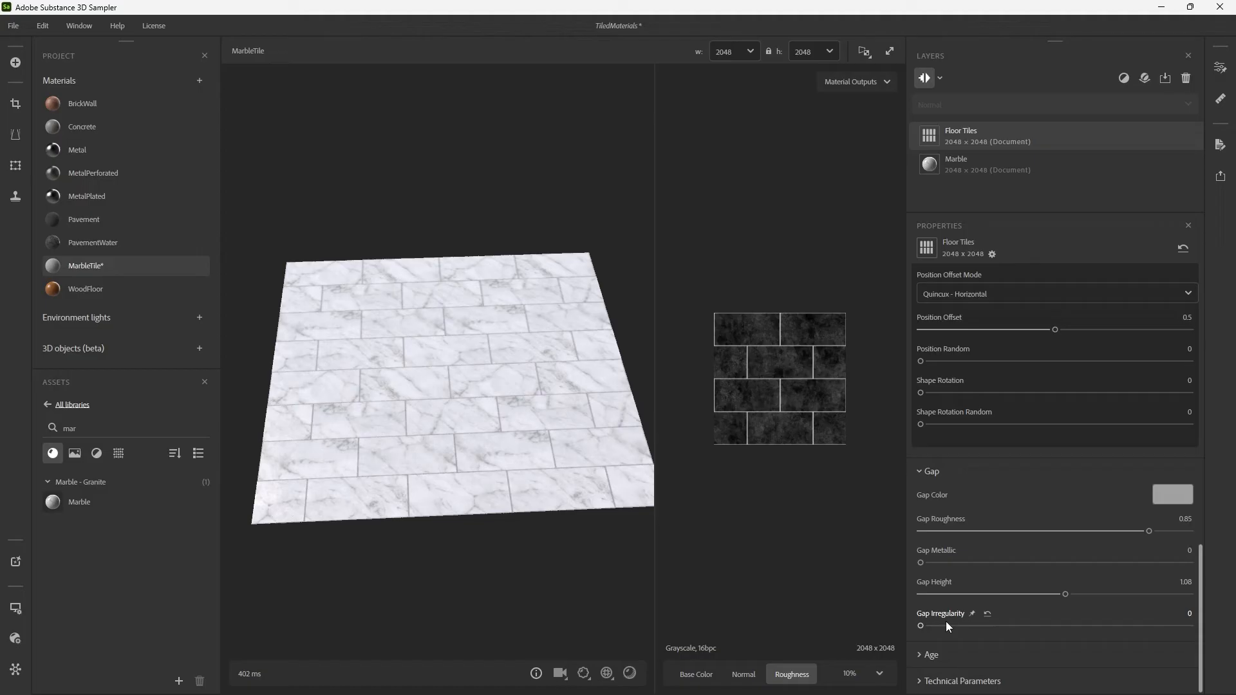
{"action": "left_click", "coordinate": [949, 654]}
{"action": "scroll", "coordinate": [577, 477], "scroll_direction": "down", "scroll_amount": 2}
{"action": "scroll", "coordinate": [516, 439], "scroll_direction": "up", "scroll_amount": 5}
{"action": "scroll", "coordinate": [522, 438], "scroll_direction": "down", "scroll_amount": 3}
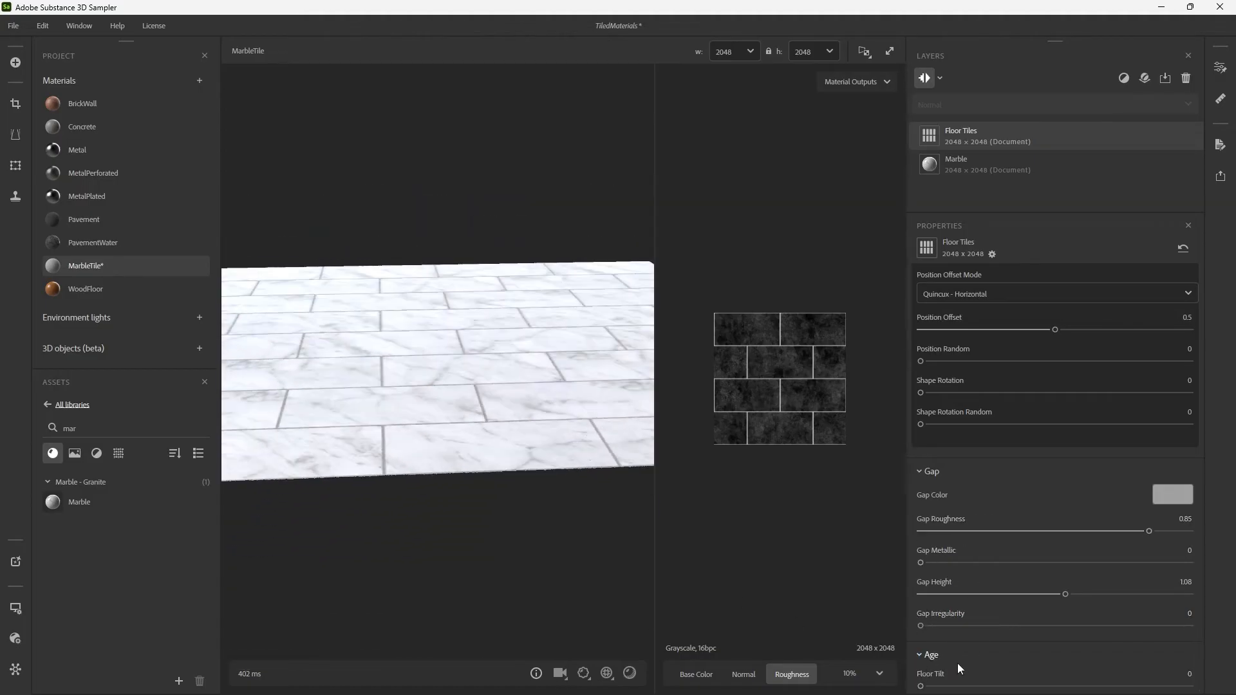
{"action": "scroll", "coordinate": [957, 663], "scroll_direction": "down", "scroll_amount": 3}
{"action": "left_click_drag", "start_coordinate": [924, 559], "coordinate": [860, 555]}
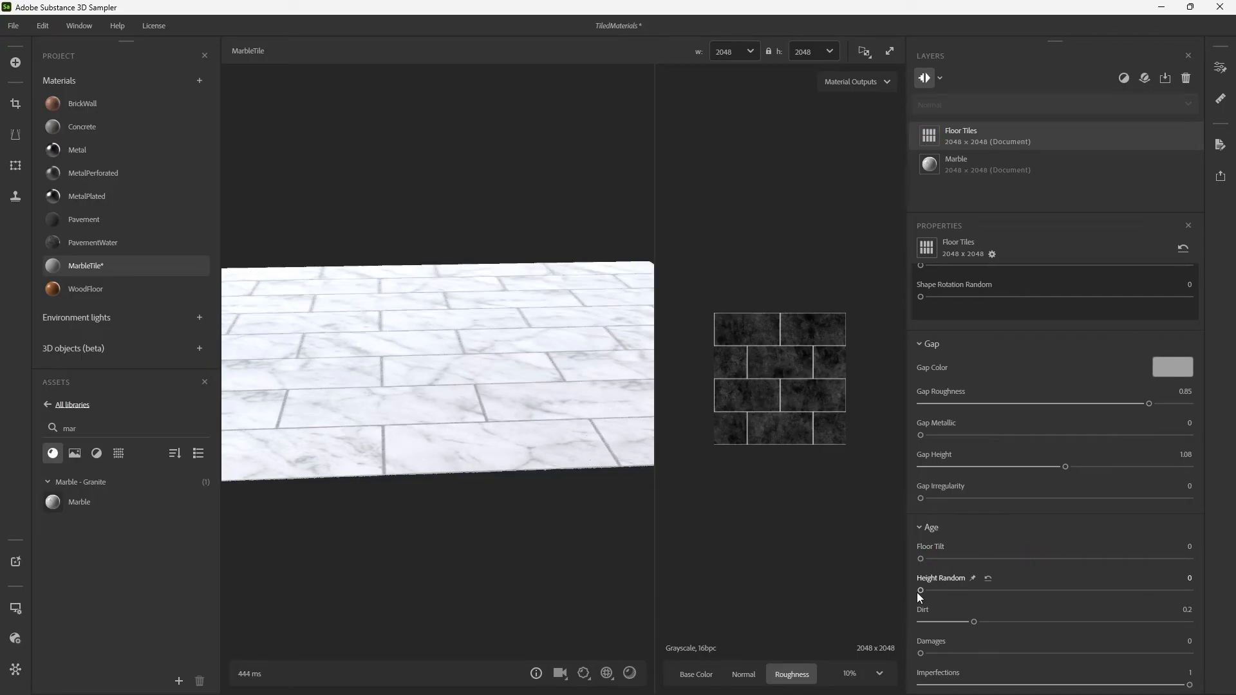
{"action": "mouse_move", "coordinate": [920, 591]}
{"action": "left_mouse_down"}
{"action": "mouse_move", "coordinate": [1038, 598]}
{"action": "mouse_move", "coordinate": [920, 599]}
{"action": "left_mouse_up"}
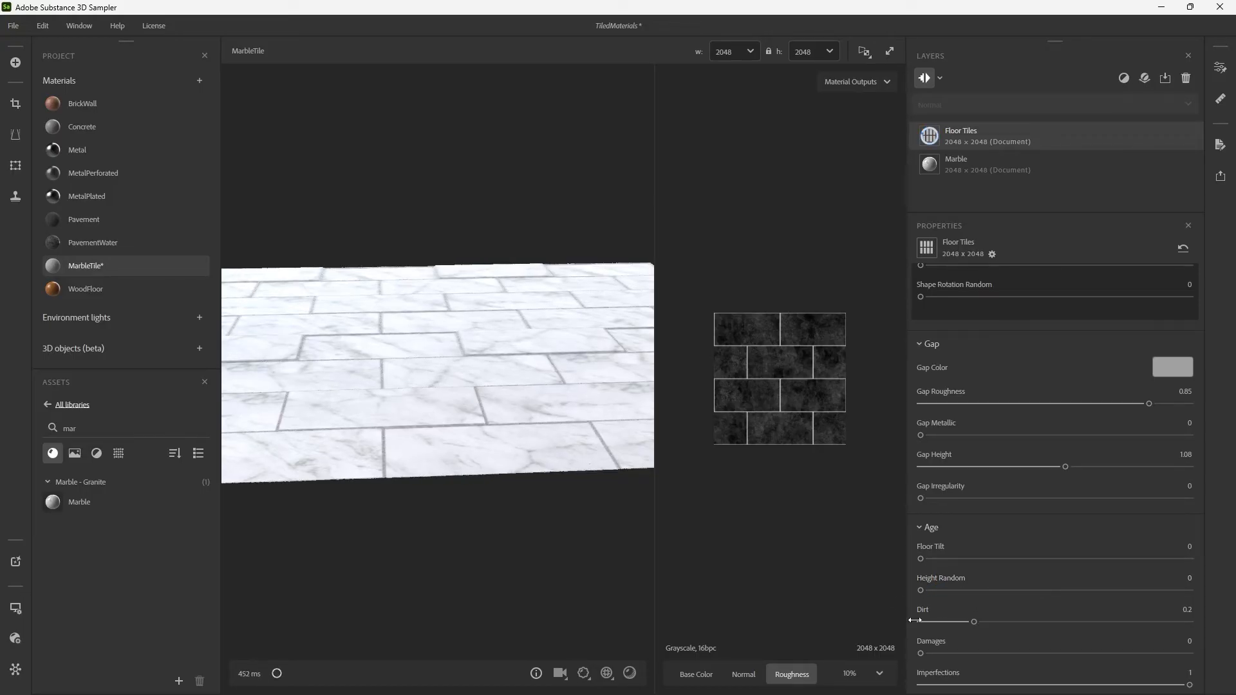
{"action": "left_click_drag", "start_coordinate": [921, 653], "coordinate": [880, 655]}
Examine the finished marble tile surface and its reflections from several angles and distances.
{"action": "left_click_drag", "start_coordinate": [620, 427], "coordinate": [587, 415]}
{"action": "right_click_drag", "start_coordinate": [587, 415], "coordinate": [509, 416], "text": "shift"}
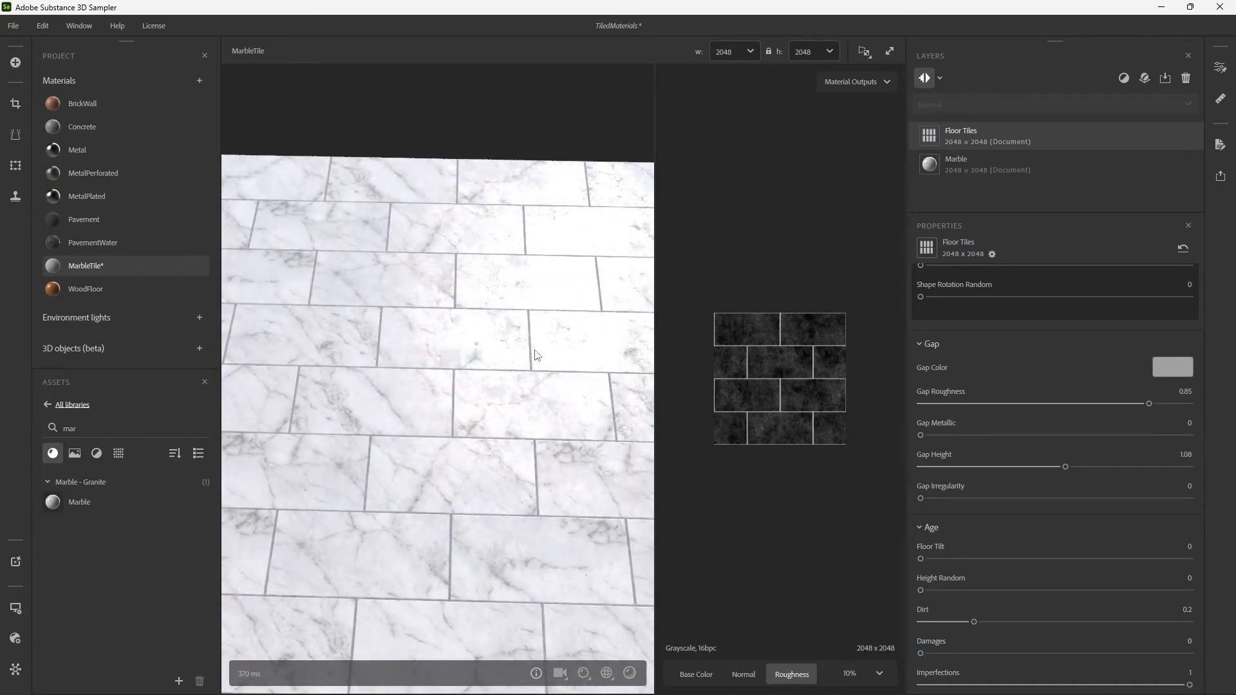
{"action": "right_click_drag", "start_coordinate": [576, 360], "coordinate": [601, 360], "text": "shift"}
{"action": "scroll", "coordinate": [549, 369], "scroll_direction": "down", "scroll_amount": 3}
{"action": "left_click_drag", "start_coordinate": [548, 370], "coordinate": [486, 378]}
{"action": "right_click_drag", "start_coordinate": [486, 379], "coordinate": [446, 402], "text": "shift"}
{"action": "left_click_drag", "start_coordinate": [446, 401], "coordinate": [505, 368]}
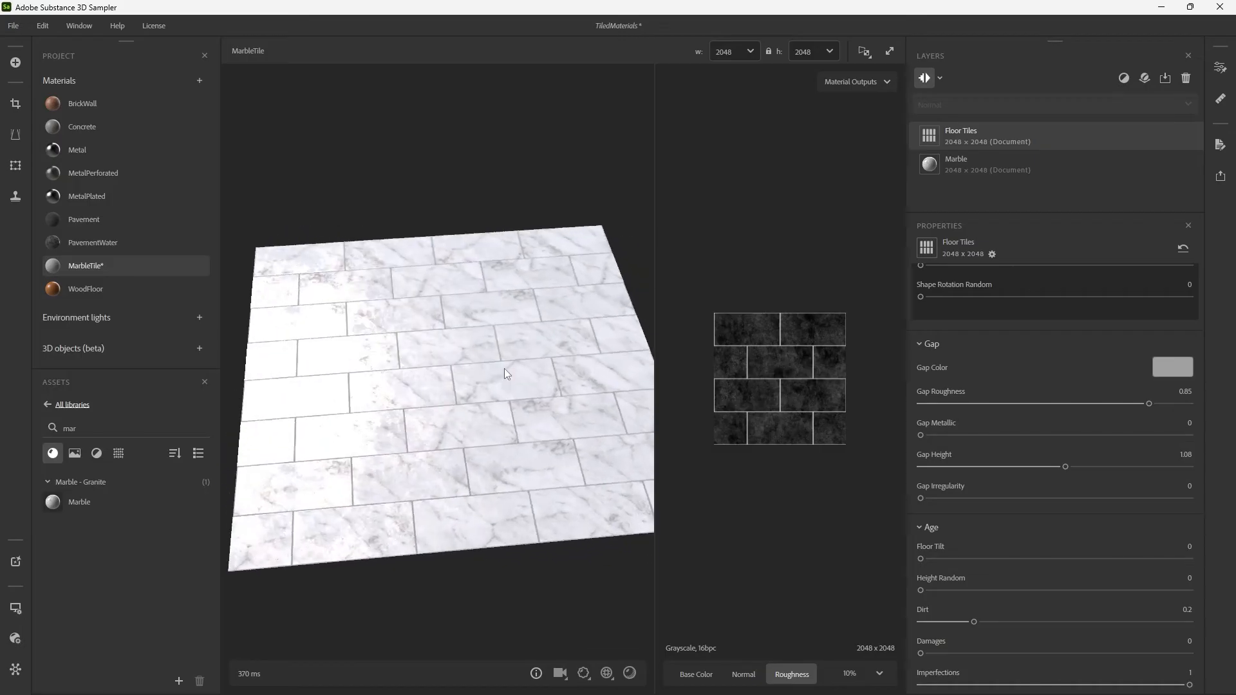
{"action": "mouse_move", "coordinate": [122, 270]}
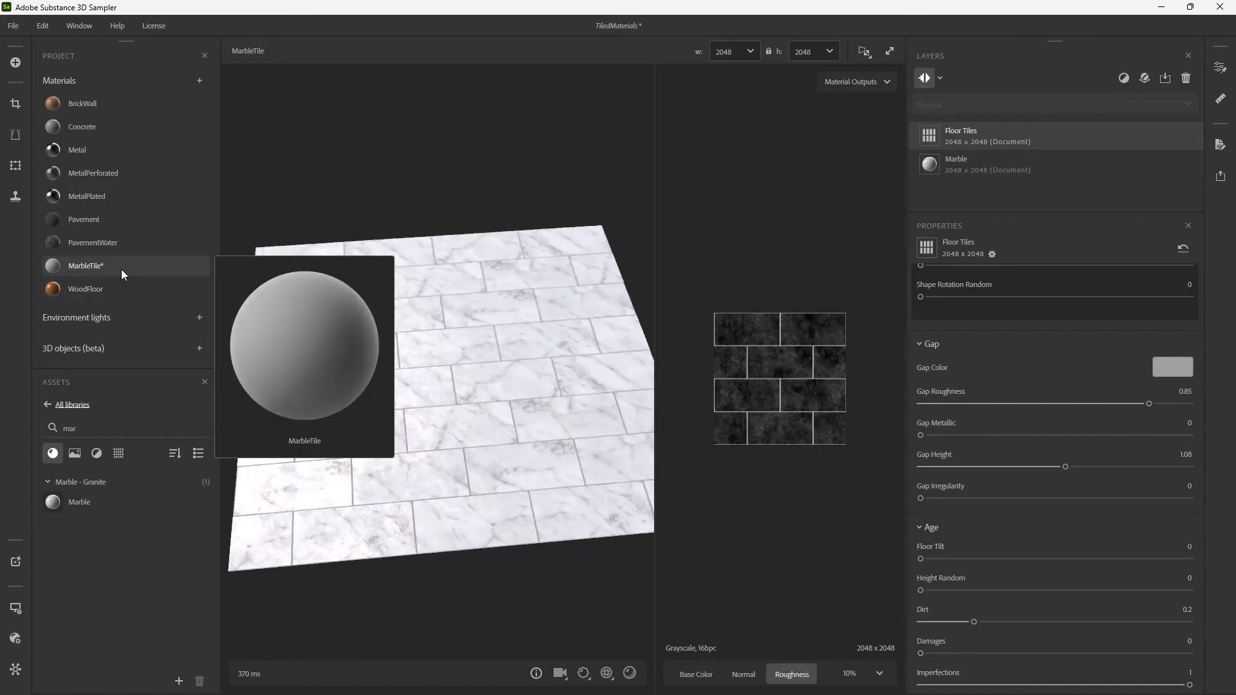
{"action": "mouse_move", "coordinate": [179, 501]}
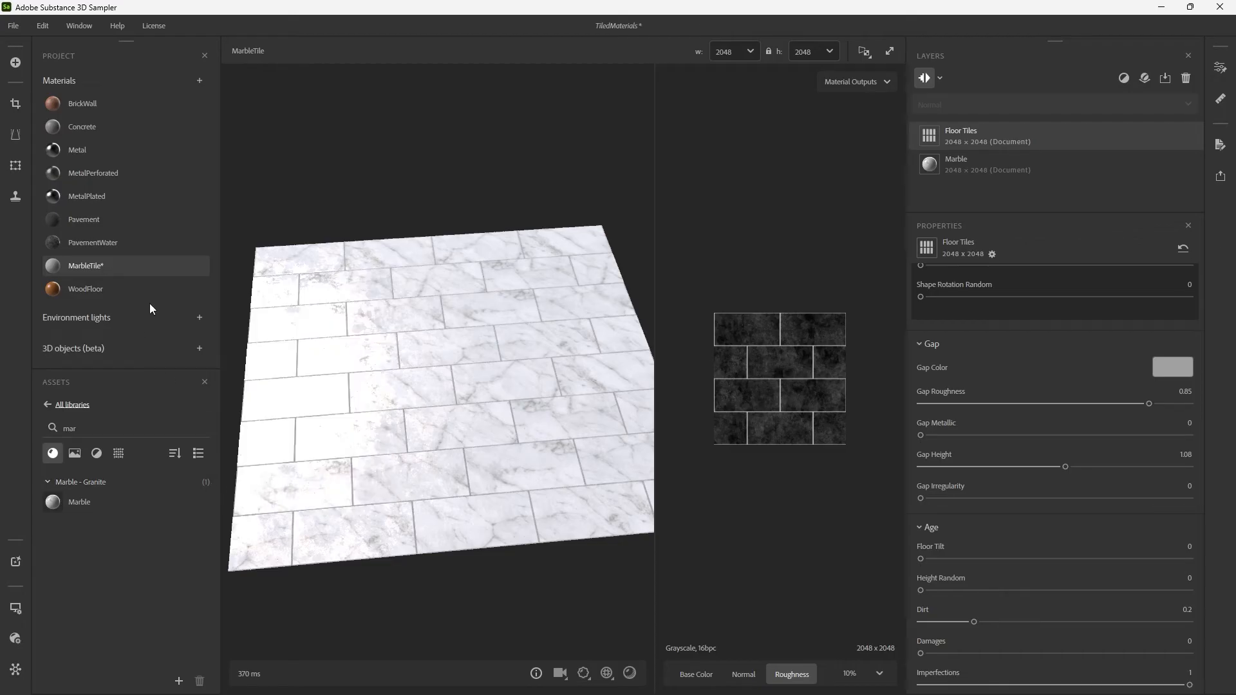
{"action": "left_click", "coordinate": [175, 299]}
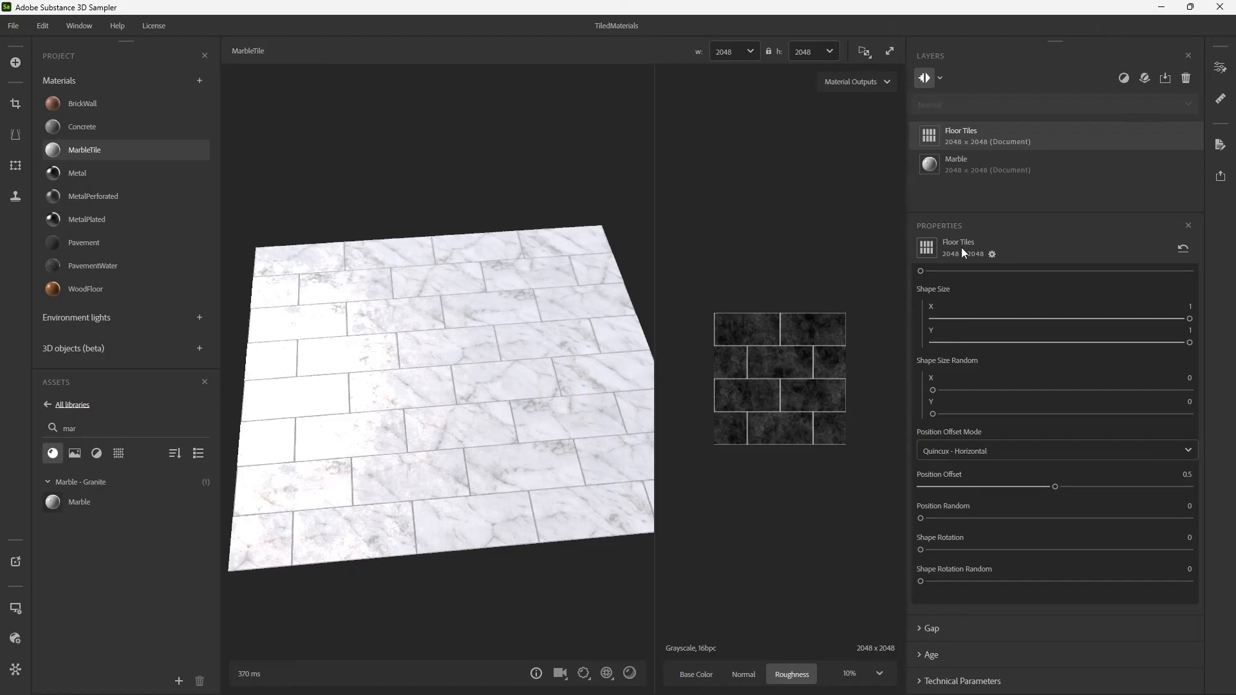
Create a new material in the project, name it Quilt, and save the project.
{"action": "left_click", "coordinate": [200, 80]}
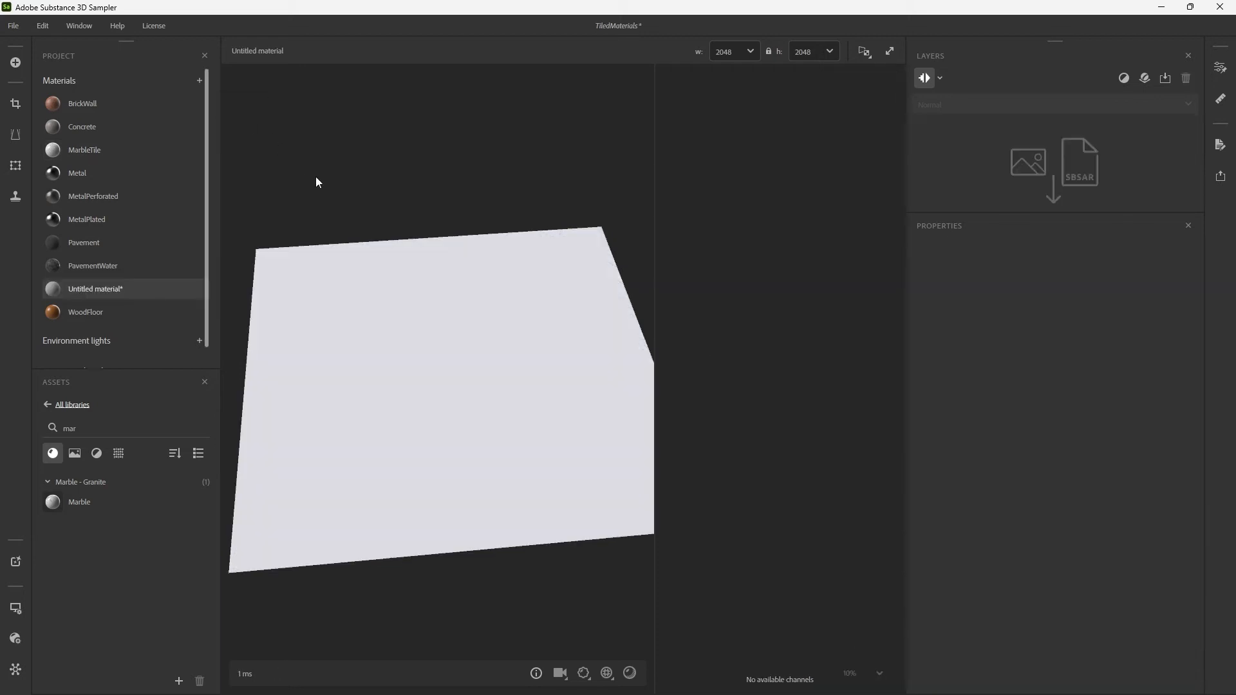
{"action": "mouse_move", "coordinate": [105, 293]}
{"action": "double_click", "coordinate": [109, 295]}
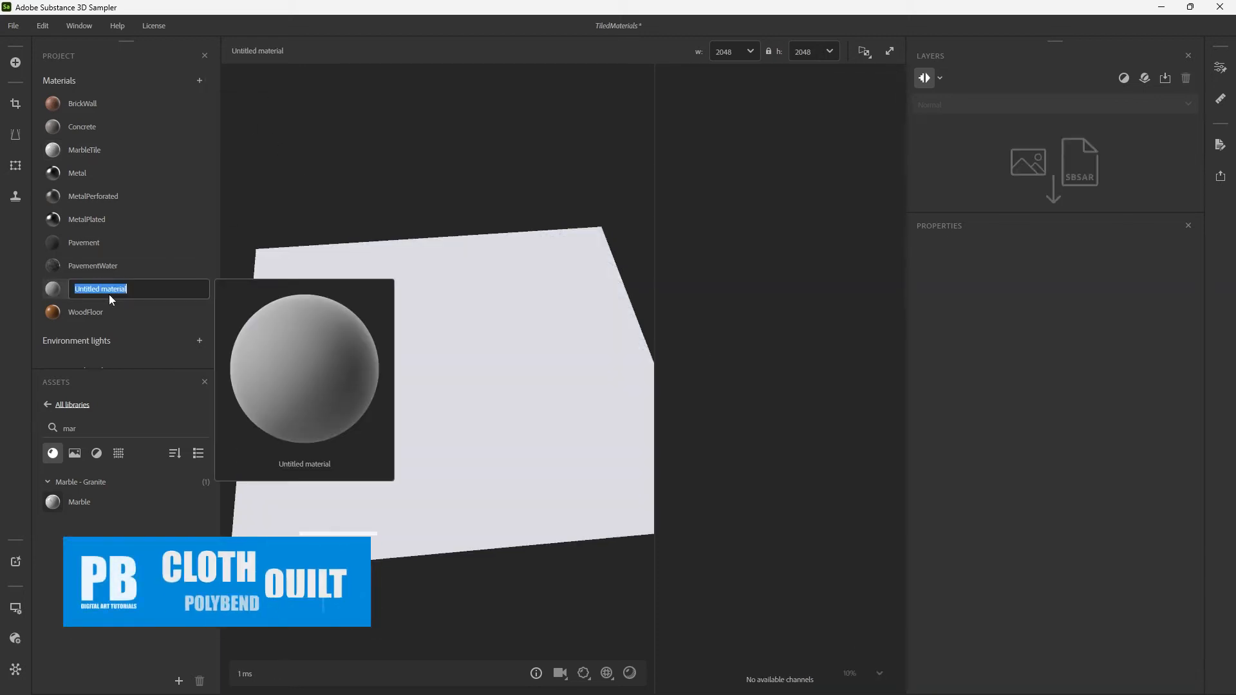
{"action": "type", "text": "Quilt"}
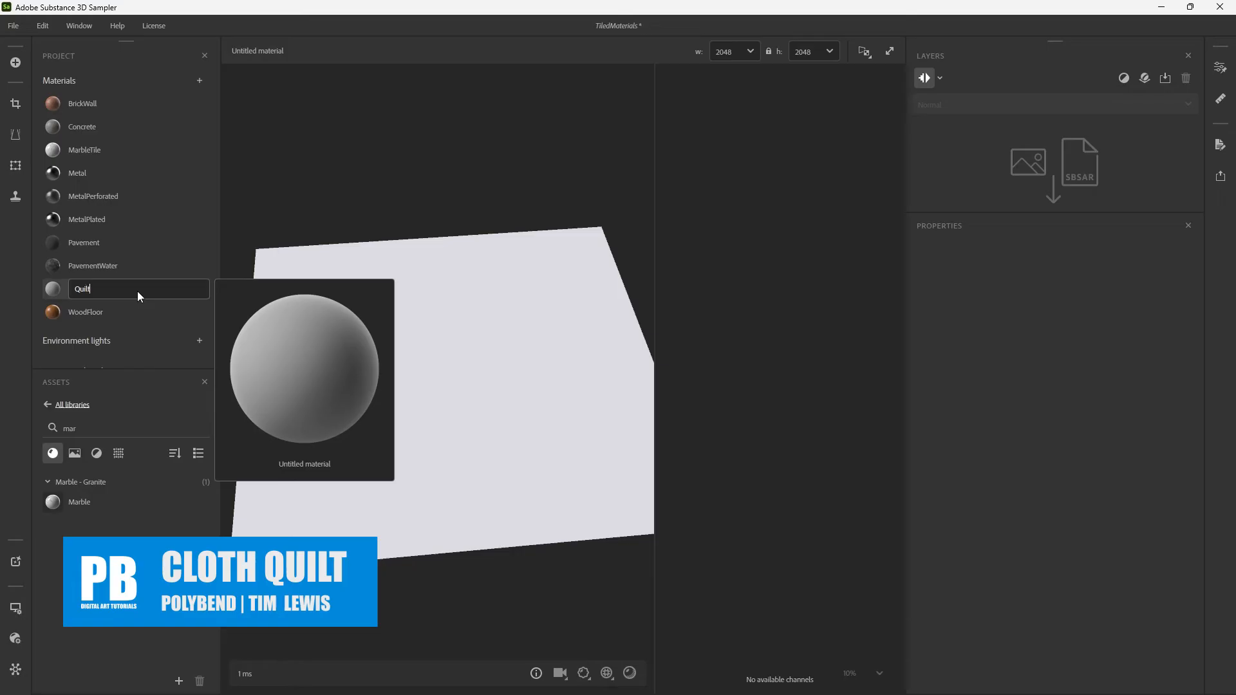
{"action": "key", "text": "Return"}
{"action": "key", "text": "ctrl+s"}
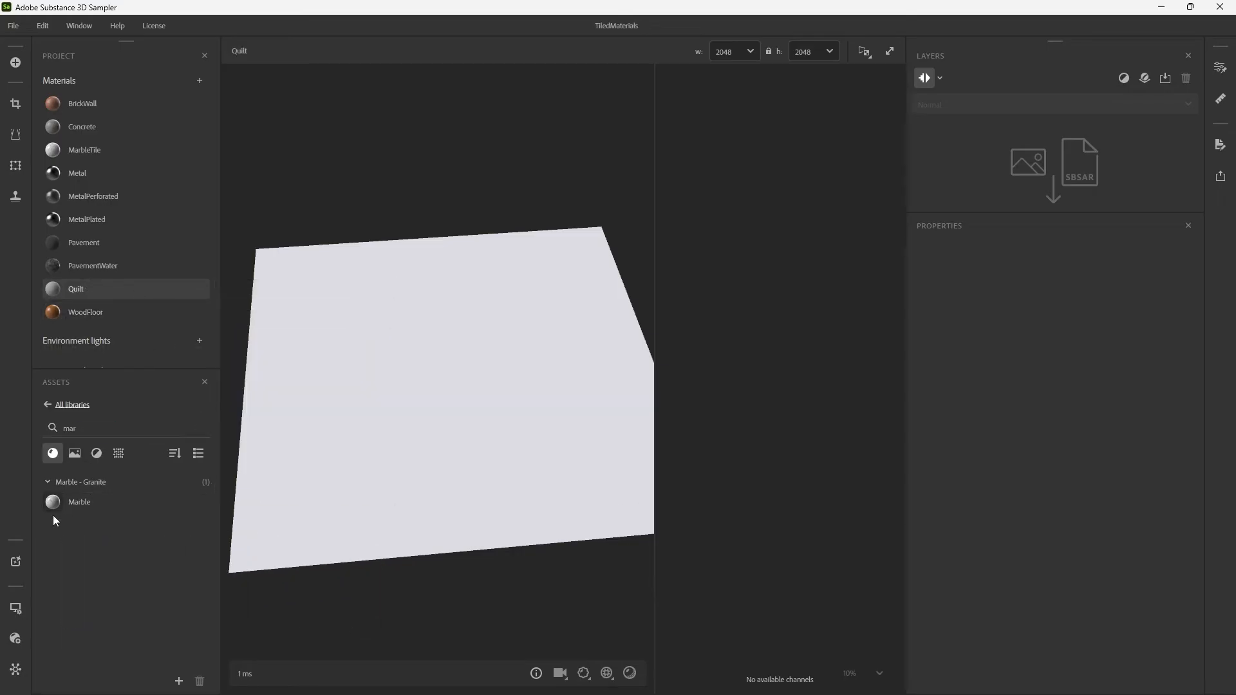
Change the 3D preview mesh from the plane to the Cloth model in the viewer settings.
{"action": "left_click", "coordinate": [18, 643]}
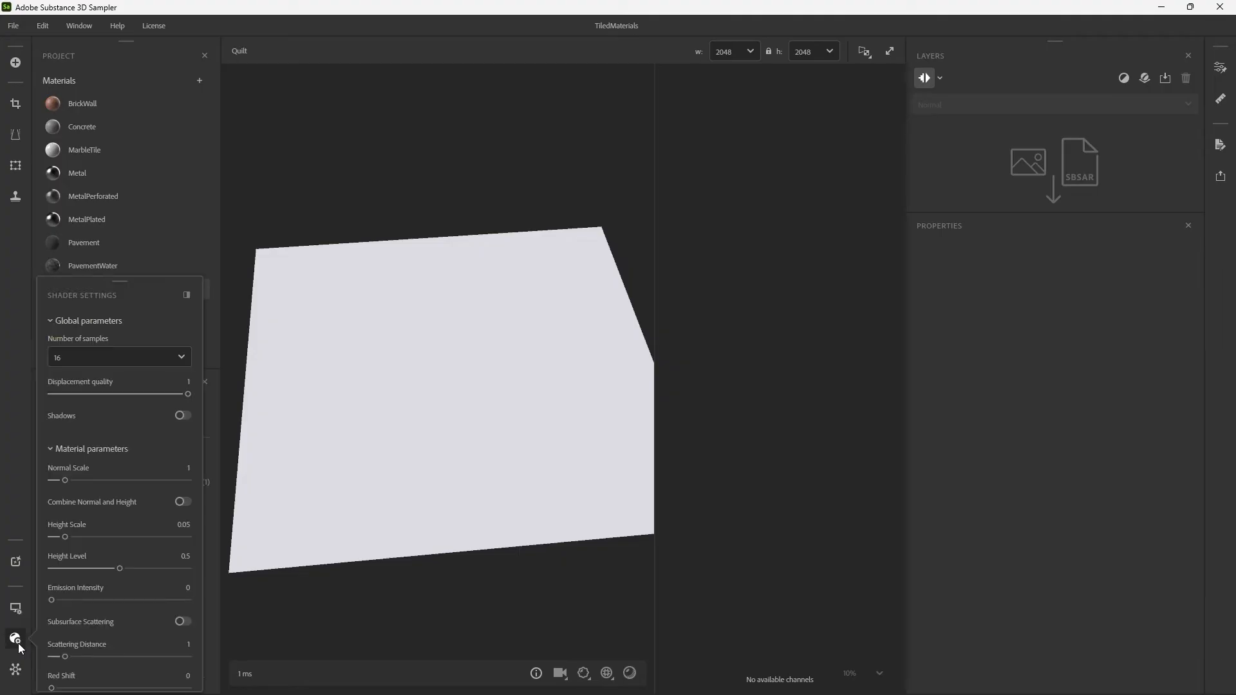
{"action": "left_click", "coordinate": [18, 643]}
{"action": "left_click", "coordinate": [15, 610]}
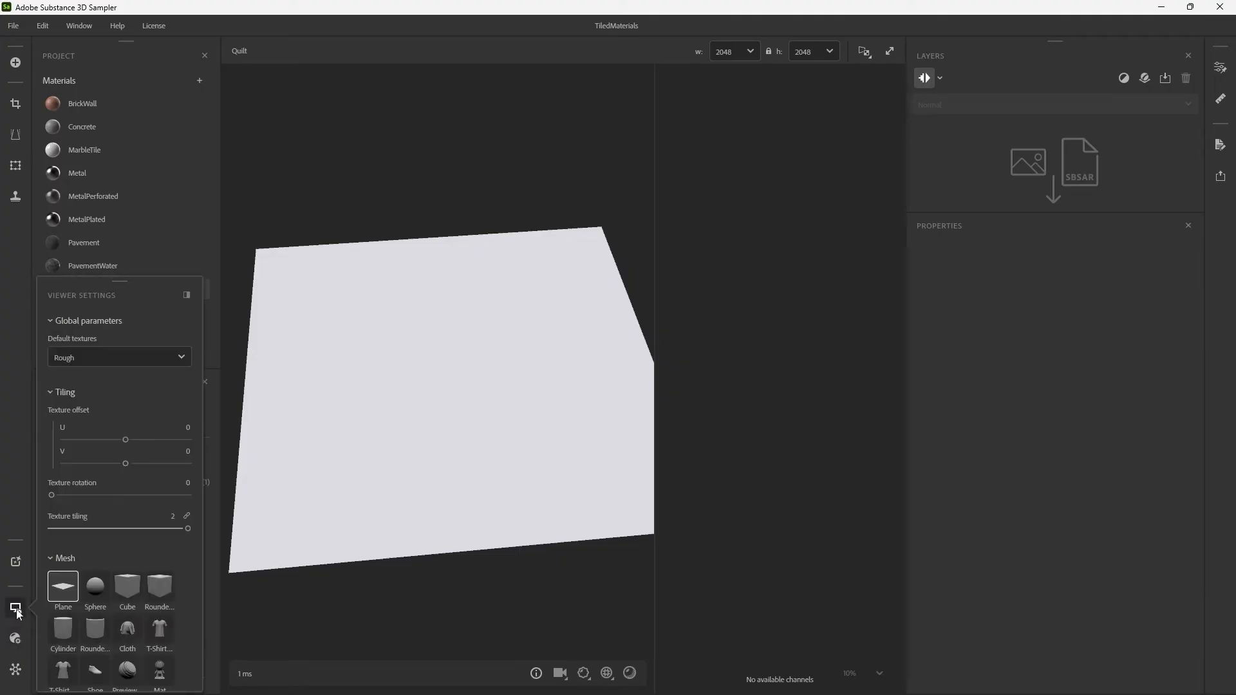
{"action": "left_click", "coordinate": [132, 634]}
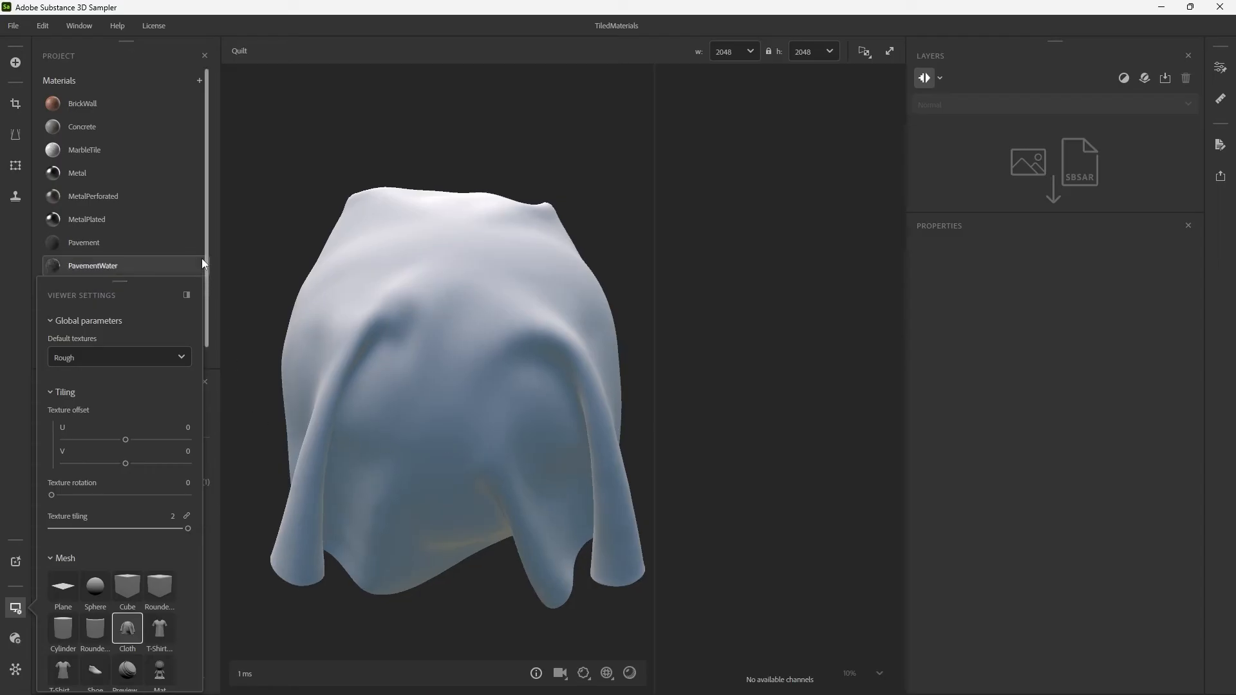
{"action": "left_click", "coordinate": [16, 609]}
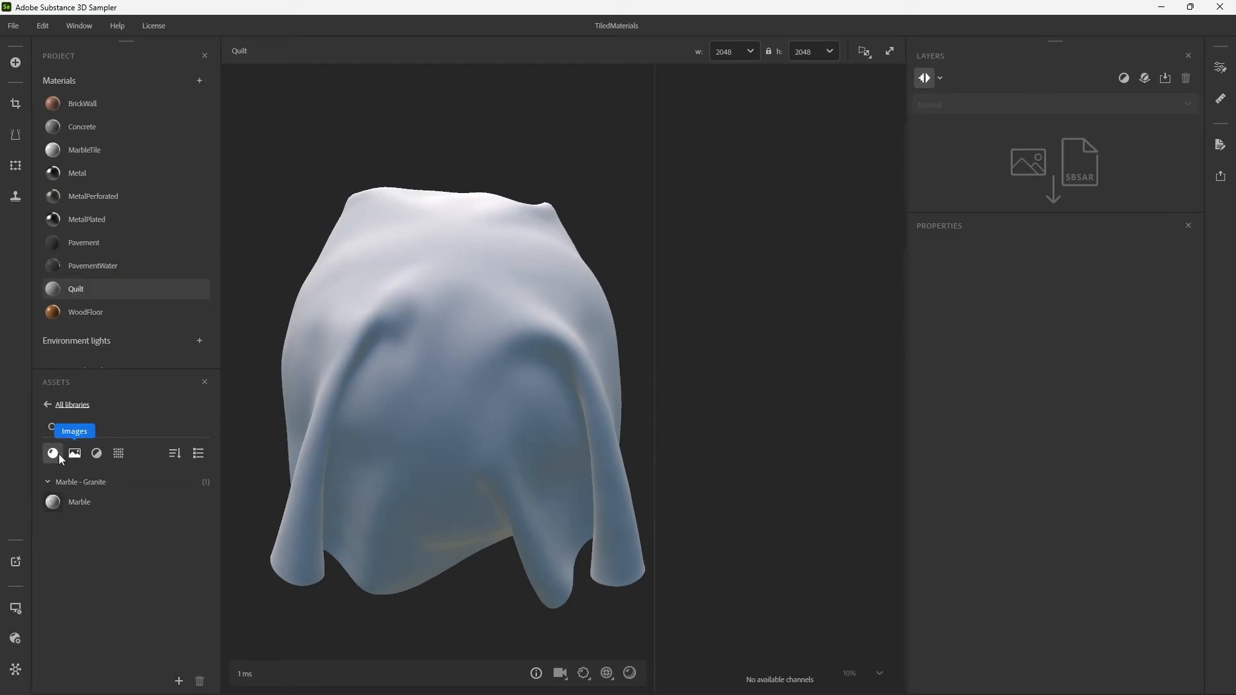
Clear the asset search and examine the Fabric materials in the library for a suitable quilt base.
{"action": "left_click", "coordinate": [200, 428]}
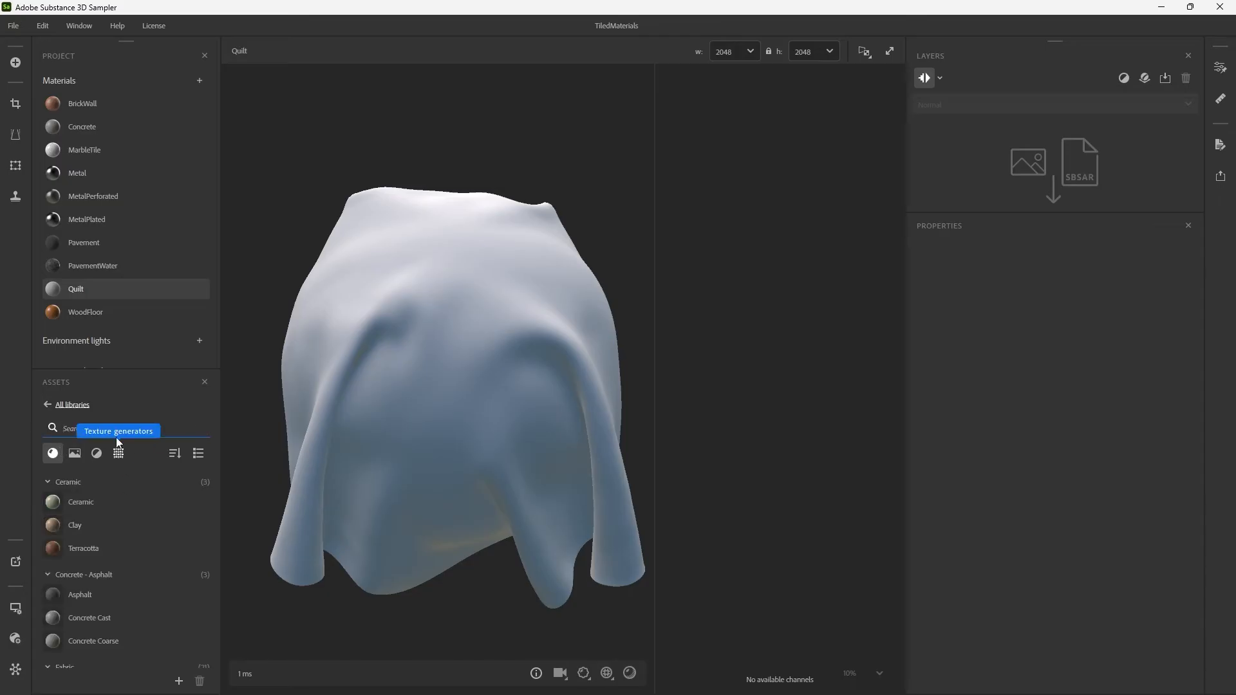
{"action": "mouse_move", "coordinate": [122, 525]}
{"action": "scroll", "coordinate": [125, 523], "scroll_direction": "down", "scroll_amount": 5}
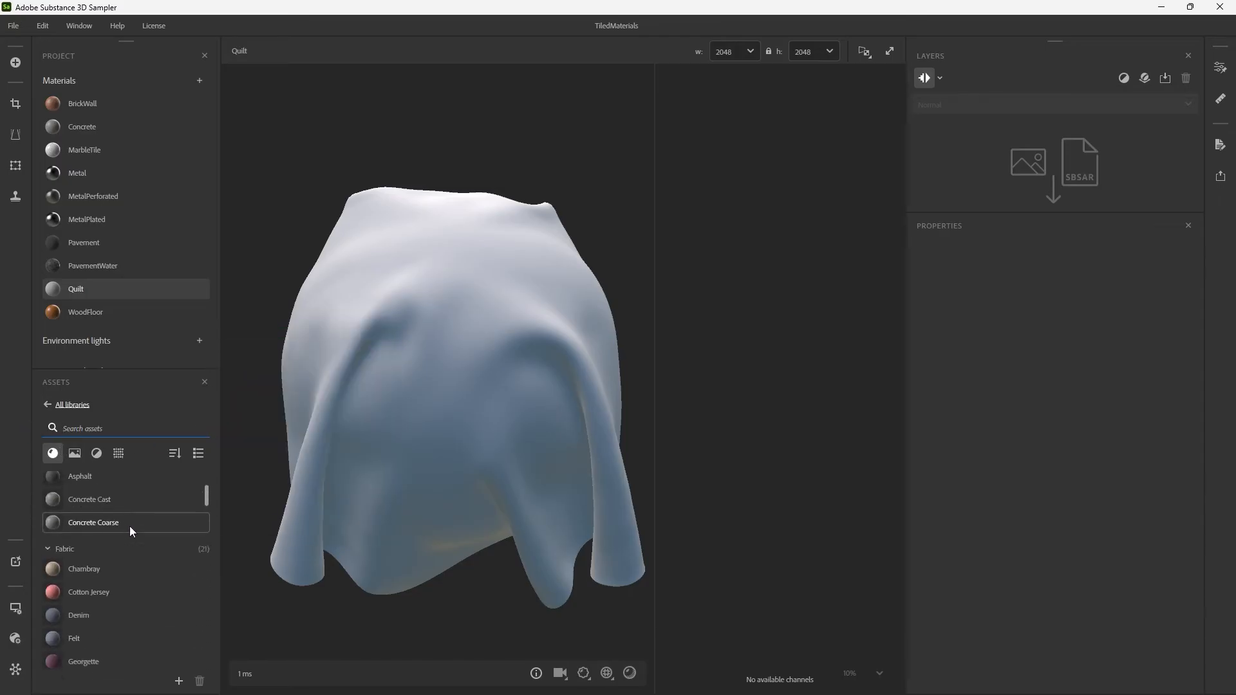
{"action": "scroll", "coordinate": [138, 590], "scroll_direction": "down", "scroll_amount": 3}
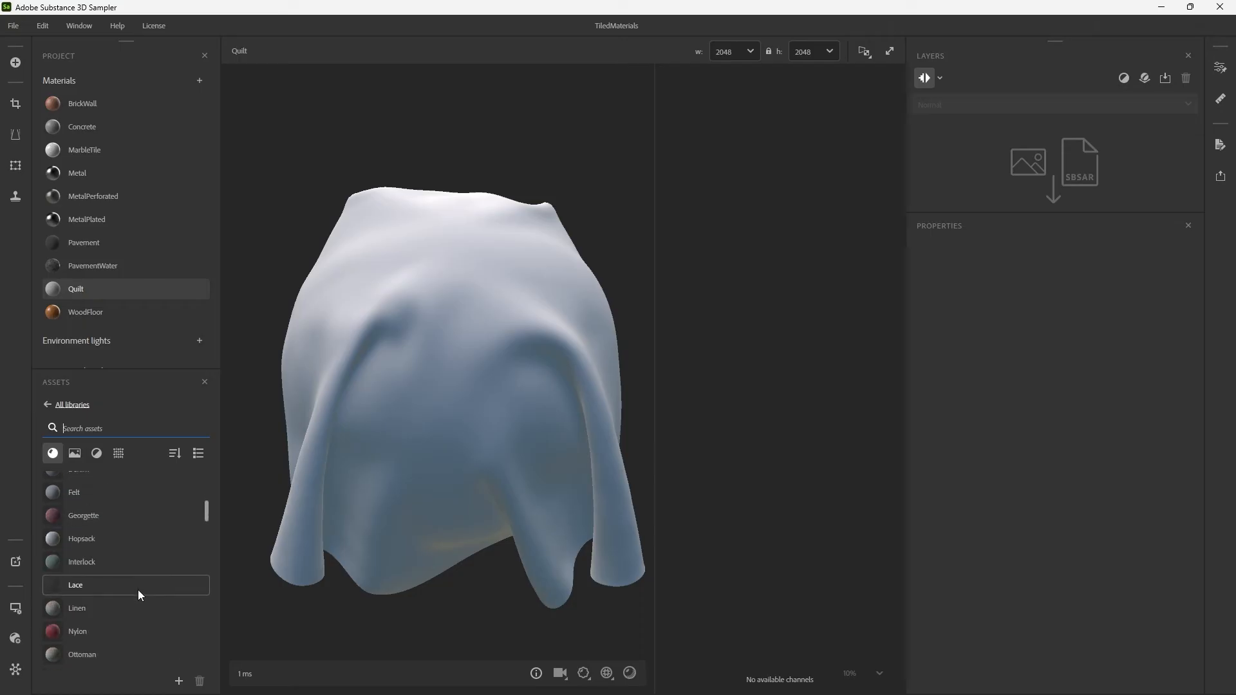
{"action": "mouse_move", "coordinate": [134, 651]}
{"action": "scroll", "coordinate": [132, 637], "scroll_direction": "down", "scroll_amount": 4}
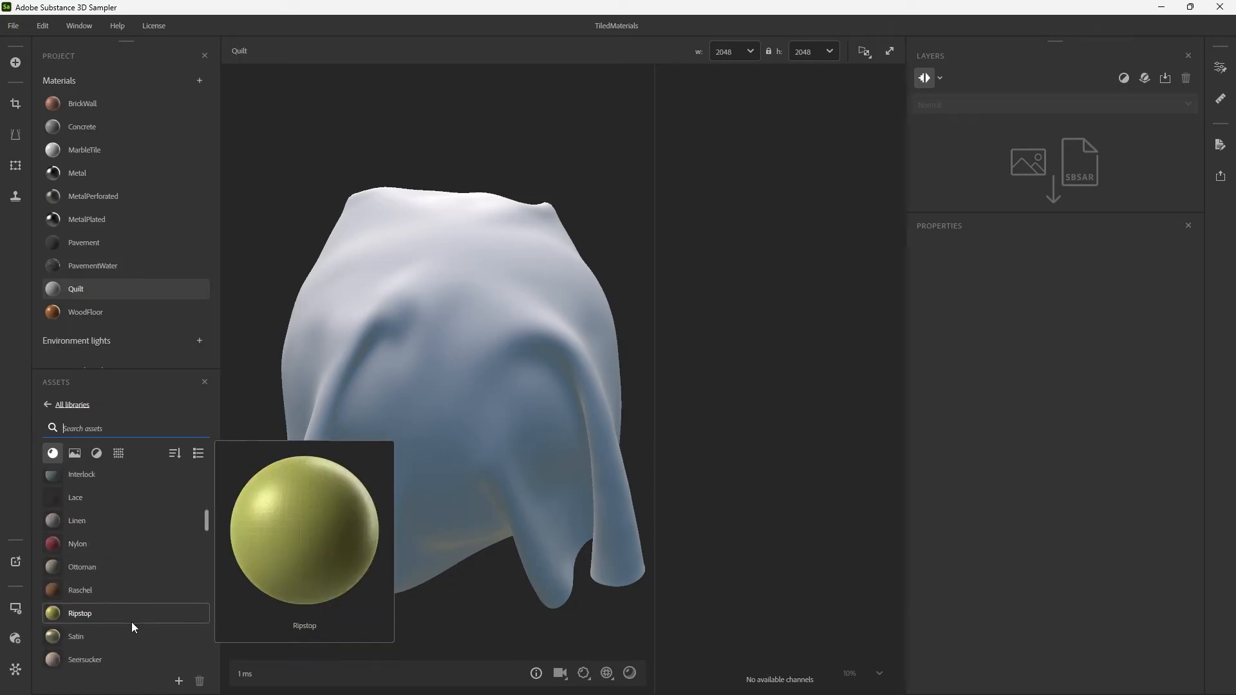
{"action": "scroll", "coordinate": [129, 635], "scroll_direction": "down", "scroll_amount": 5}
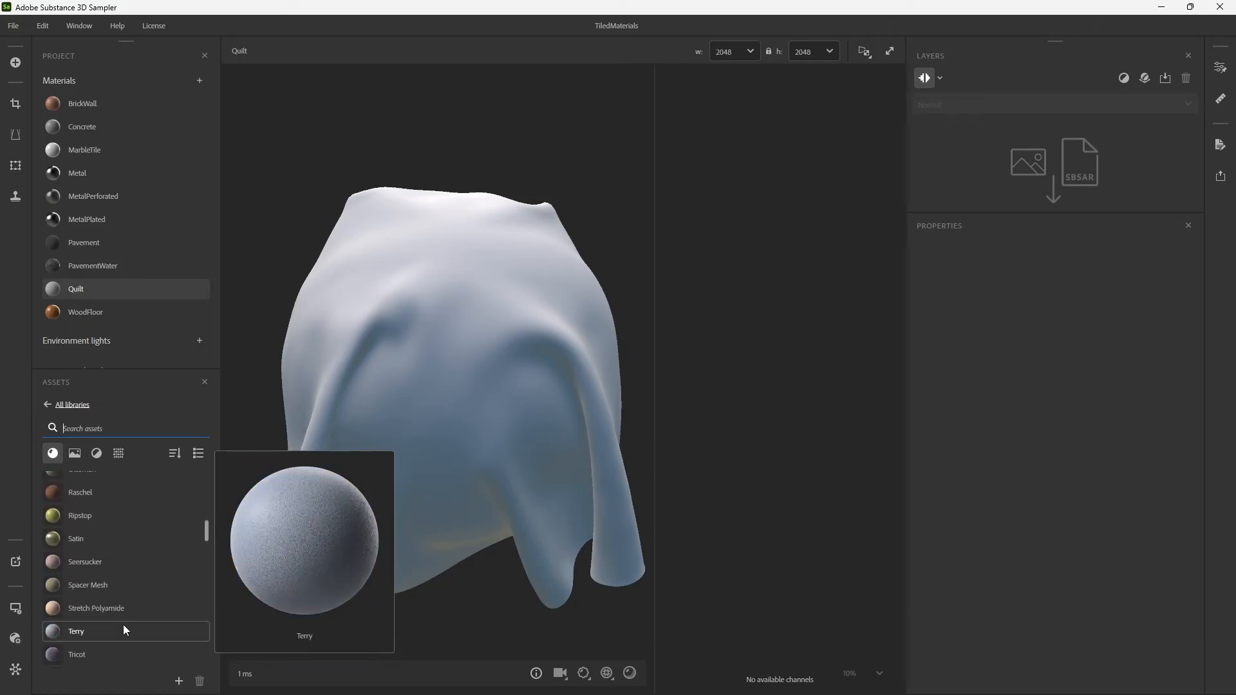
{"action": "scroll", "coordinate": [125, 624], "scroll_direction": "down", "scroll_amount": 2}
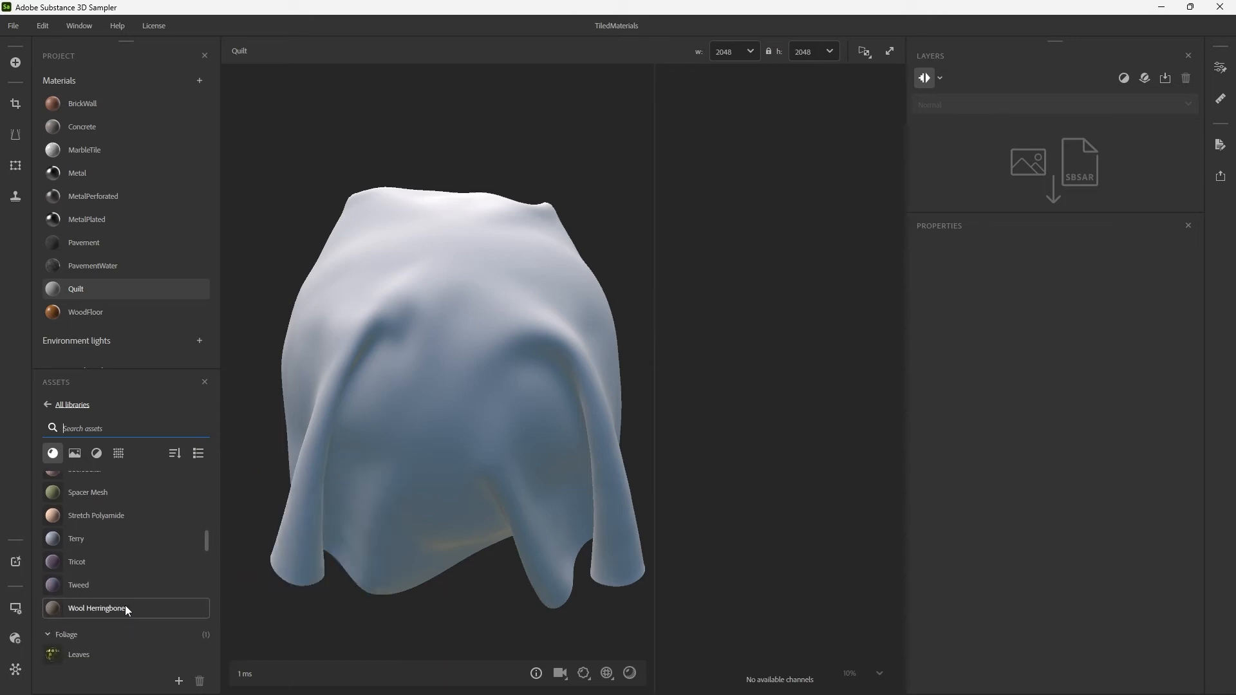
{"action": "scroll", "coordinate": [125, 606], "scroll_direction": "up", "scroll_amount": 14}
{"action": "scroll", "coordinate": [112, 587], "scroll_direction": "up", "scroll_amount": 6}
{"action": "scroll", "coordinate": [114, 585], "scroll_direction": "down", "scroll_amount": 8}
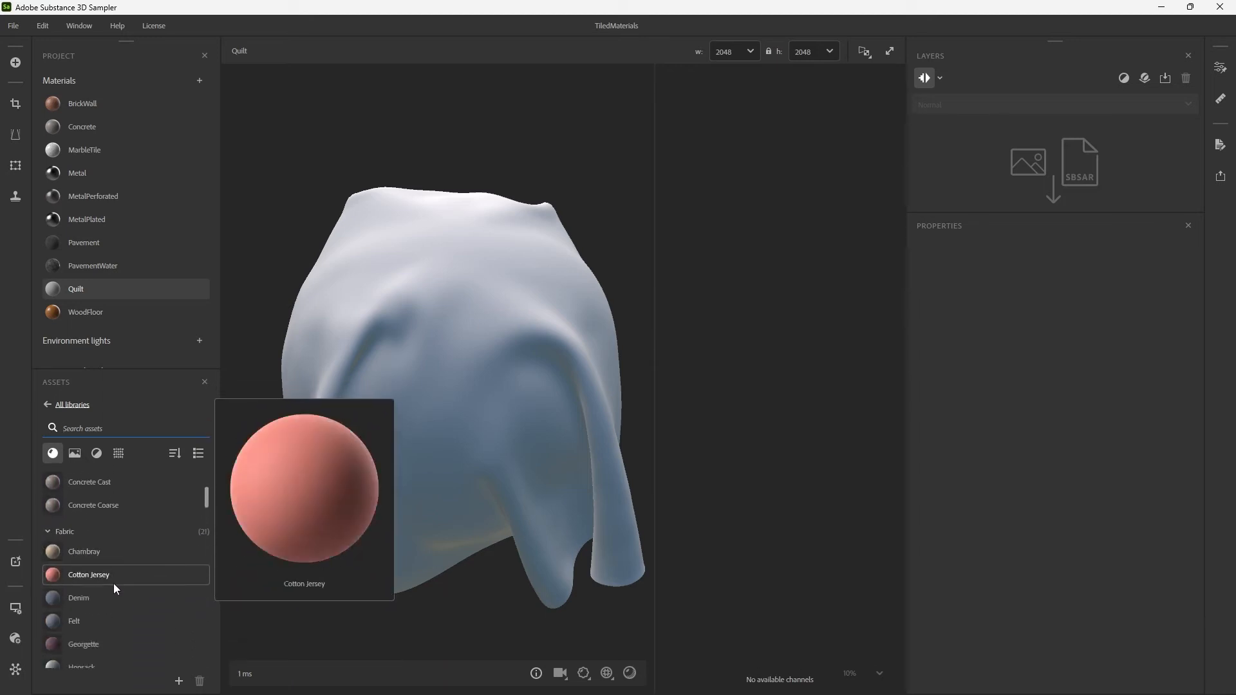
{"action": "scroll", "coordinate": [116, 584], "scroll_direction": "up", "scroll_amount": 2}
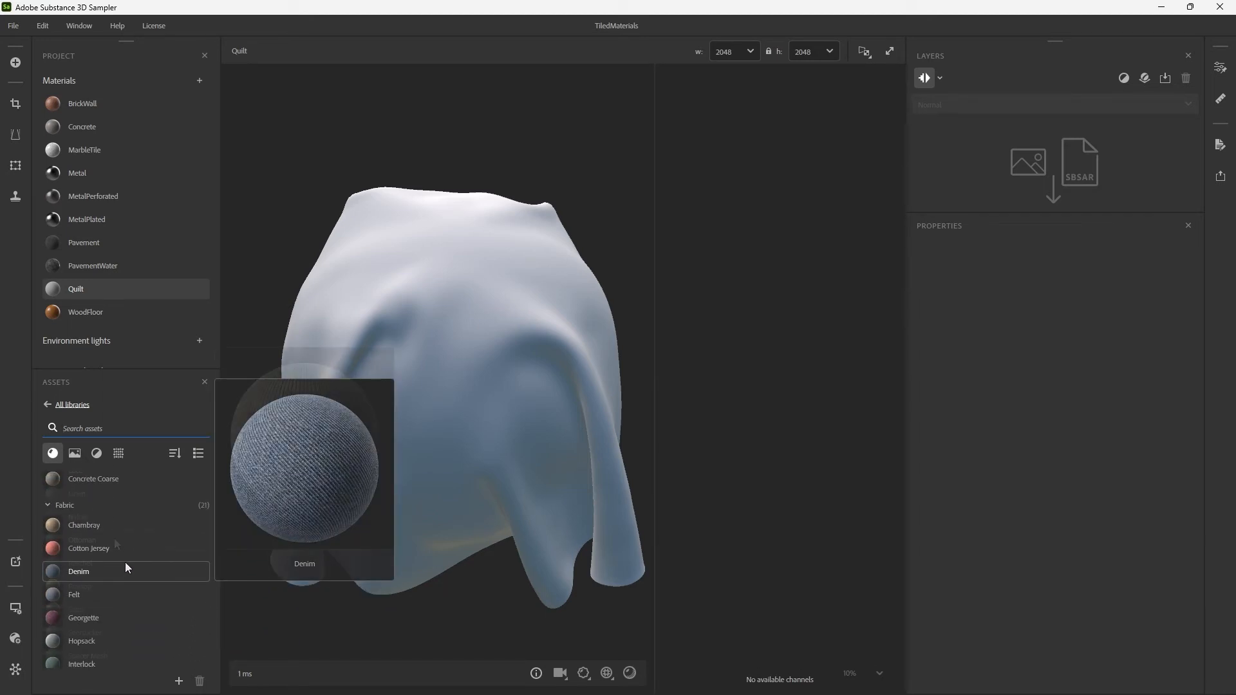
{"action": "scroll", "coordinate": [122, 554], "scroll_direction": "down", "scroll_amount": 5}
Apply the Ottoman fabric to the Quilt material and check the viewer's displacement Height Scale on the draped cloth.
{"action": "left_click_drag", "start_coordinate": [114, 538], "coordinate": [470, 350]}
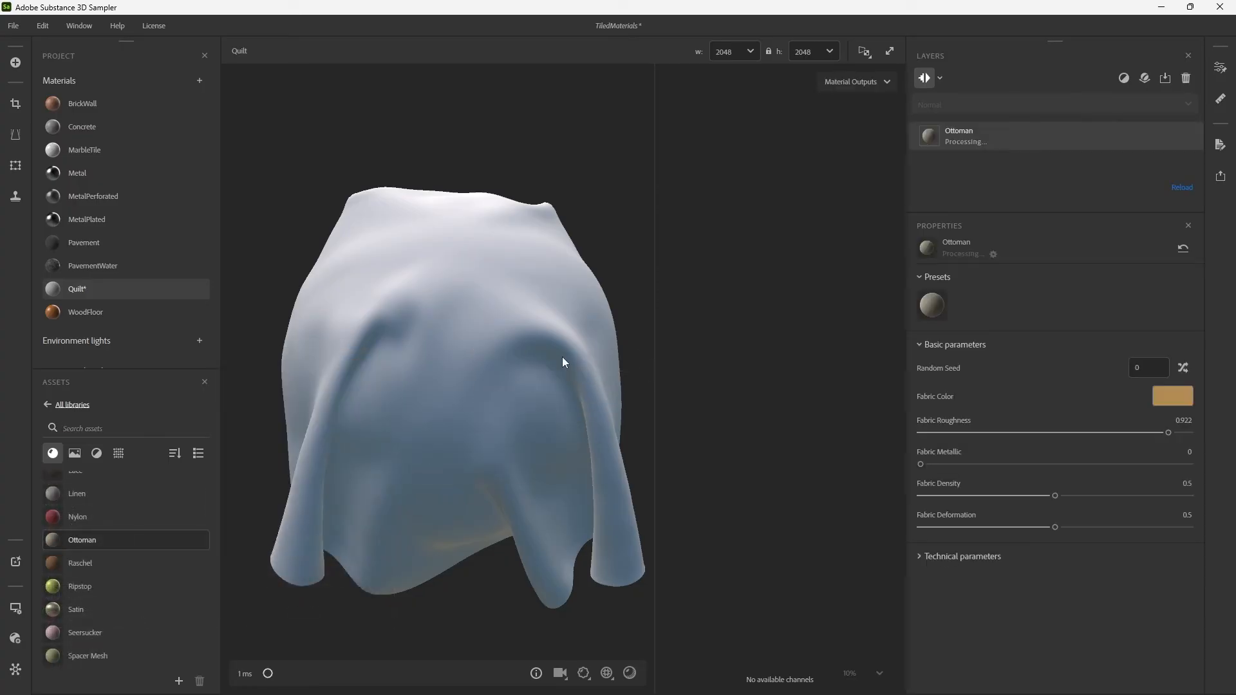
{"action": "left_click_drag", "start_coordinate": [544, 320], "coordinate": [588, 324]}
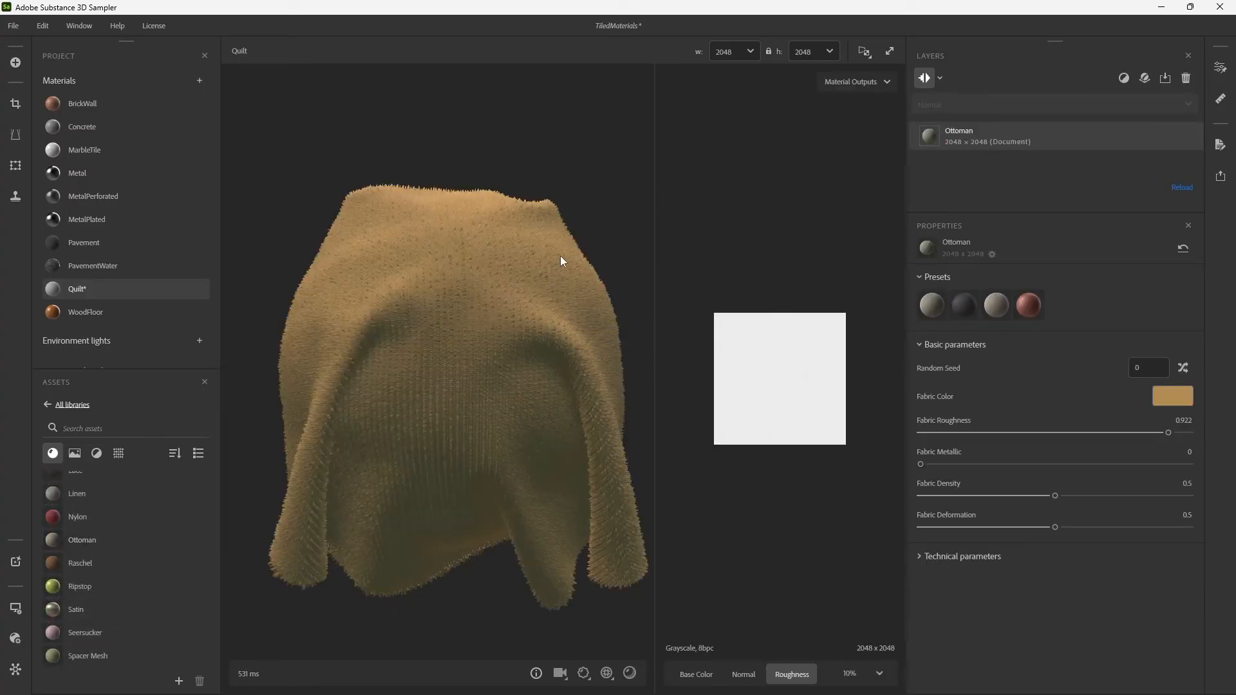
{"action": "scroll", "coordinate": [552, 276], "scroll_direction": "up", "scroll_amount": 4}
{"action": "left_click_drag", "start_coordinate": [573, 260], "coordinate": [485, 296]}
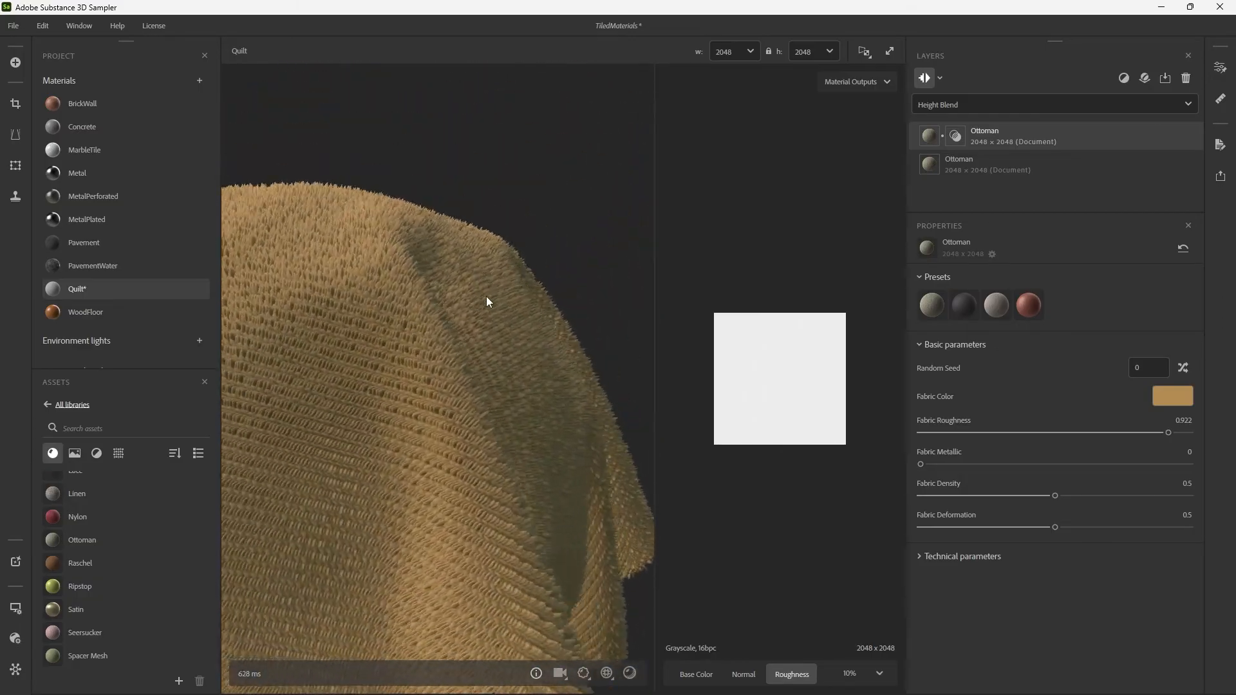
{"action": "left_click", "coordinate": [584, 674]}
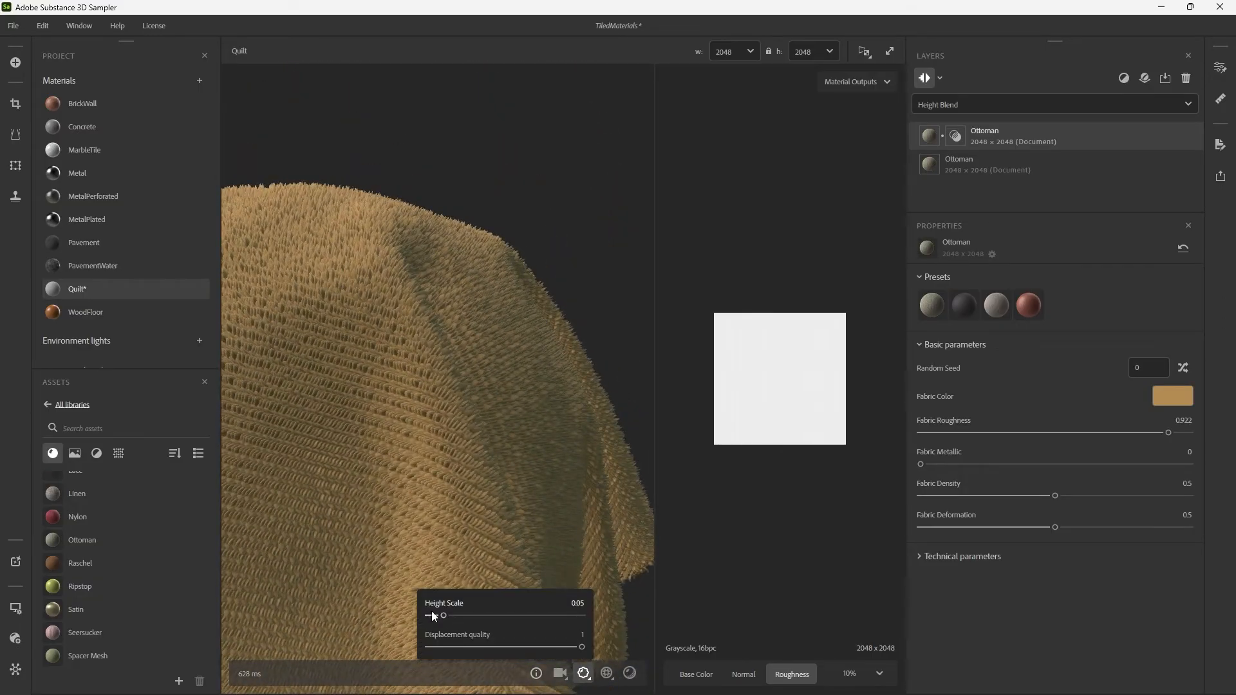
{"action": "mouse_move", "coordinate": [443, 617]}
{"action": "left_mouse_down"}
{"action": "mouse_move", "coordinate": [431, 620]}
{"action": "mouse_move", "coordinate": [458, 621]}
{"action": "mouse_move", "coordinate": [445, 622]}
{"action": "left_mouse_up"}
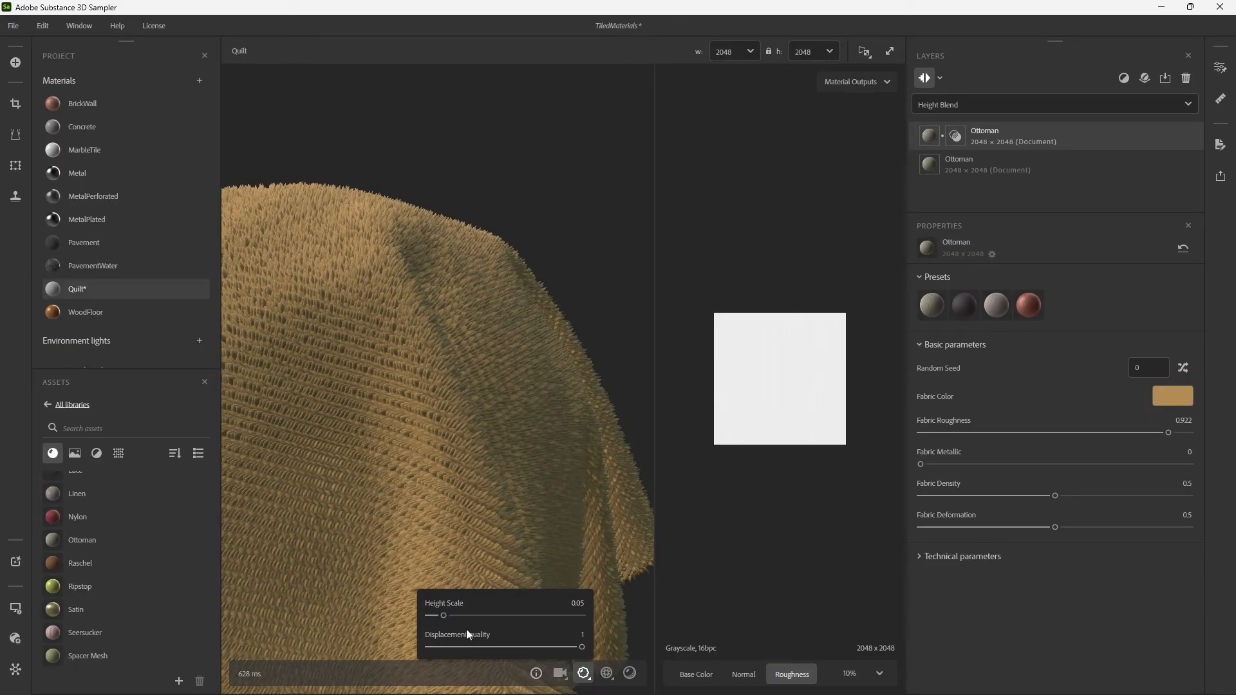
{"action": "left_click", "coordinate": [584, 680]}
{"action": "left_click_drag", "start_coordinate": [580, 433], "coordinate": [548, 450]}
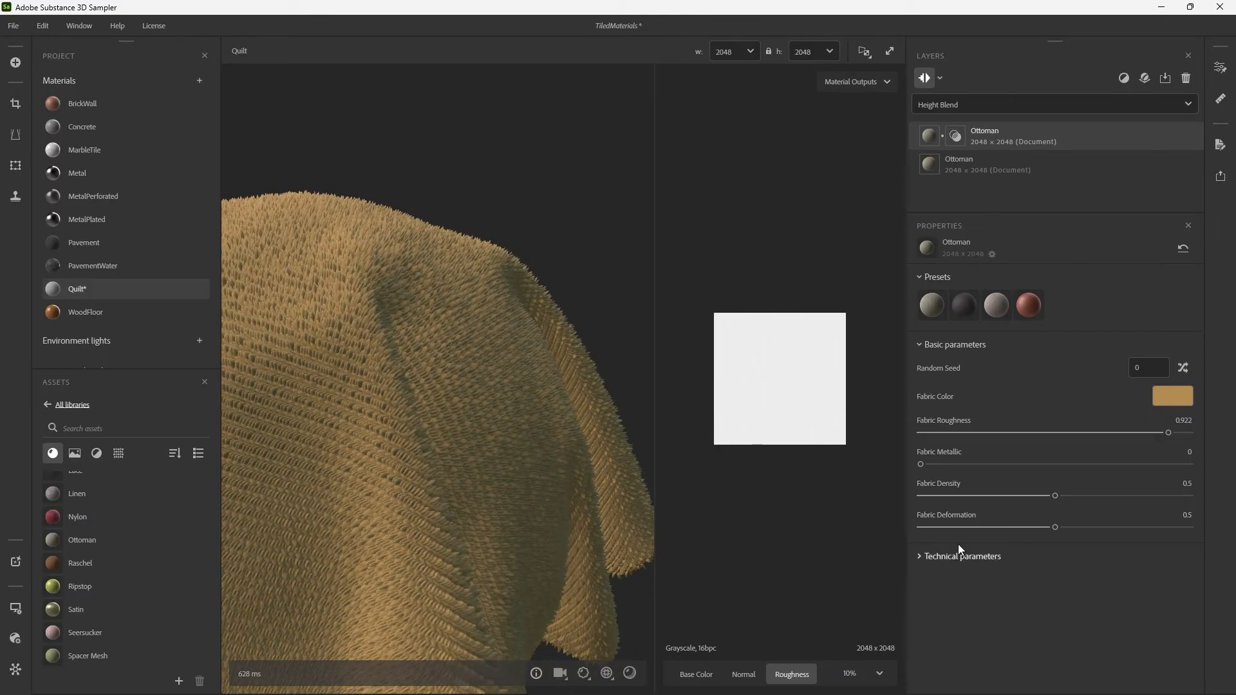
Set the Ottoman layer's Height Range to 0.12 and inspect the fabric from several angles.
{"action": "left_click", "coordinate": [939, 558]}
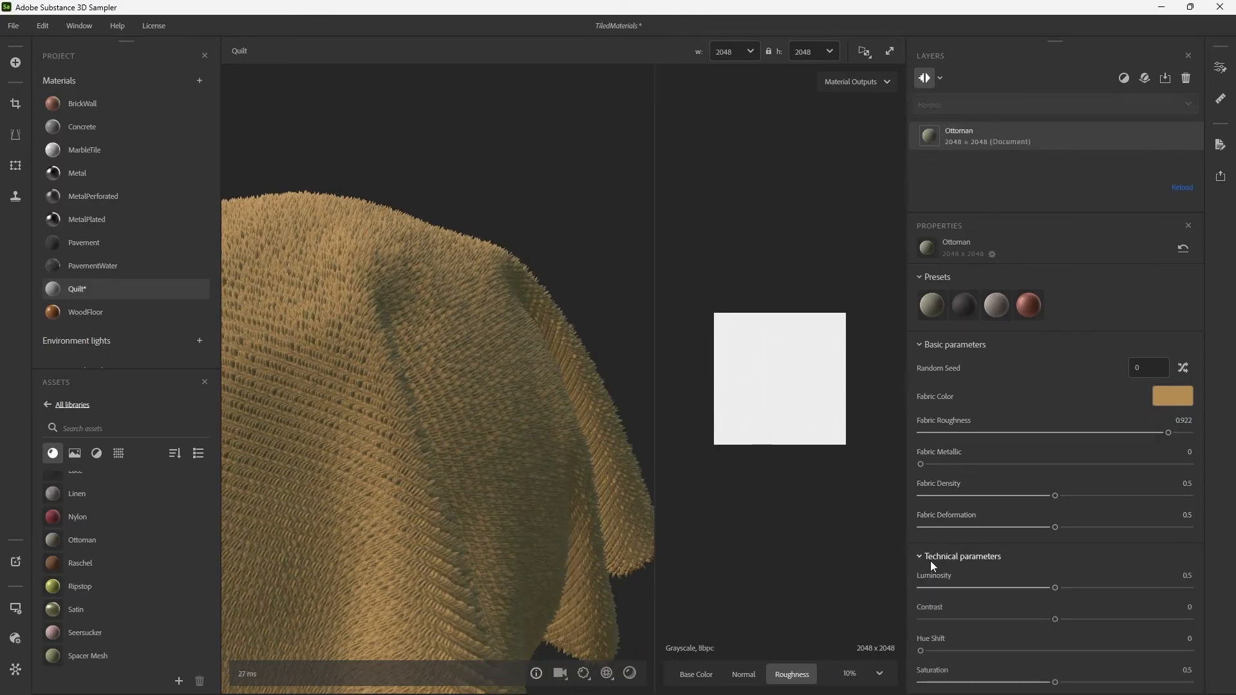
{"action": "scroll", "coordinate": [913, 571], "scroll_direction": "down", "scroll_amount": 3}
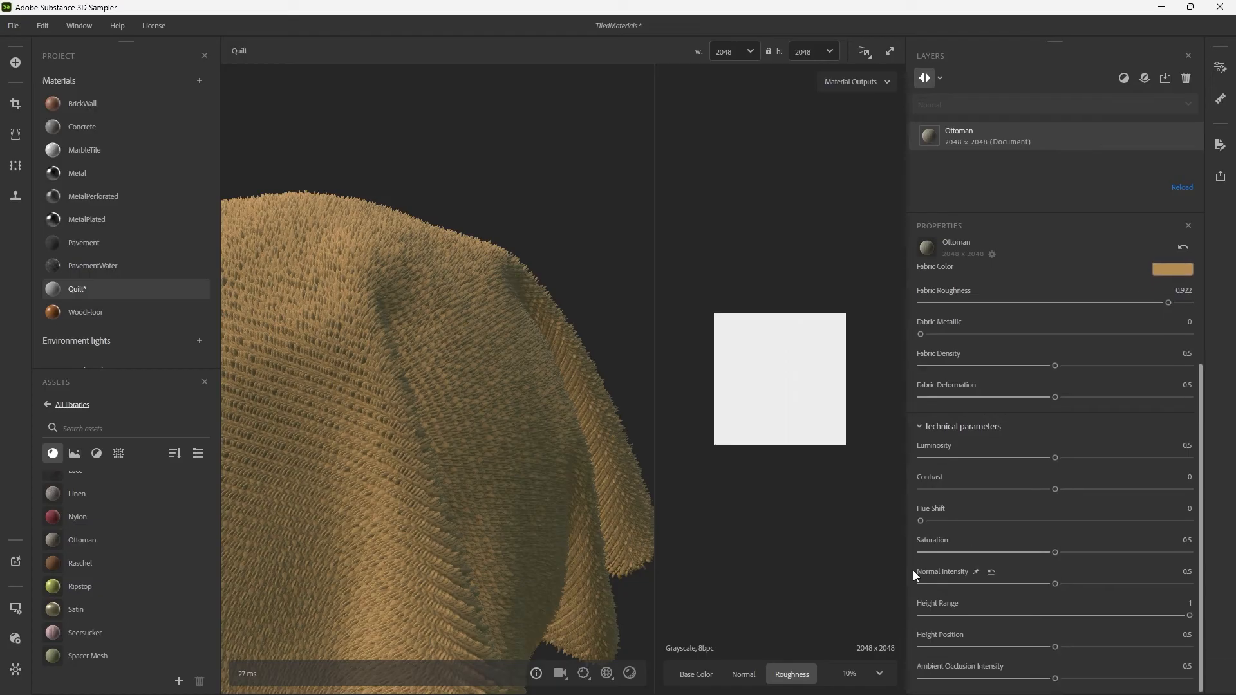
{"action": "left_click_drag", "start_coordinate": [1189, 616], "coordinate": [953, 623]}
{"action": "left_click_drag", "start_coordinate": [631, 515], "coordinate": [386, 464]}
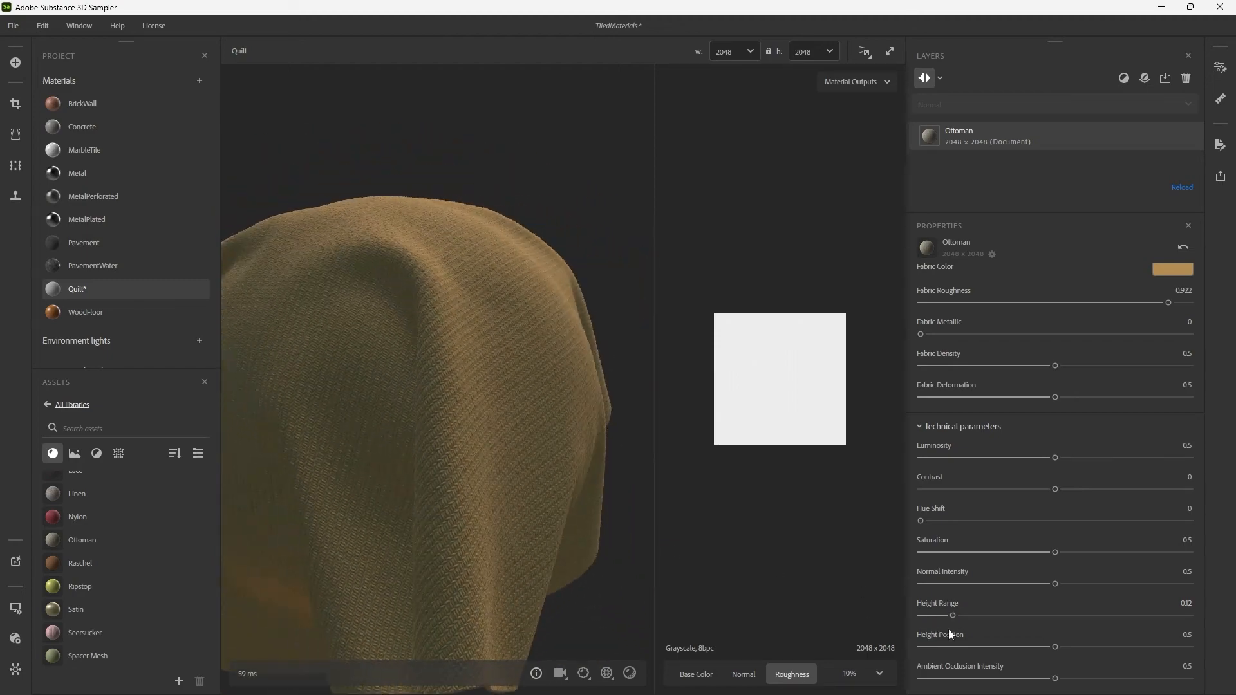
{"action": "left_click_drag", "start_coordinate": [595, 490], "coordinate": [543, 431]}
{"action": "left_click_drag", "start_coordinate": [551, 387], "coordinate": [510, 379]}
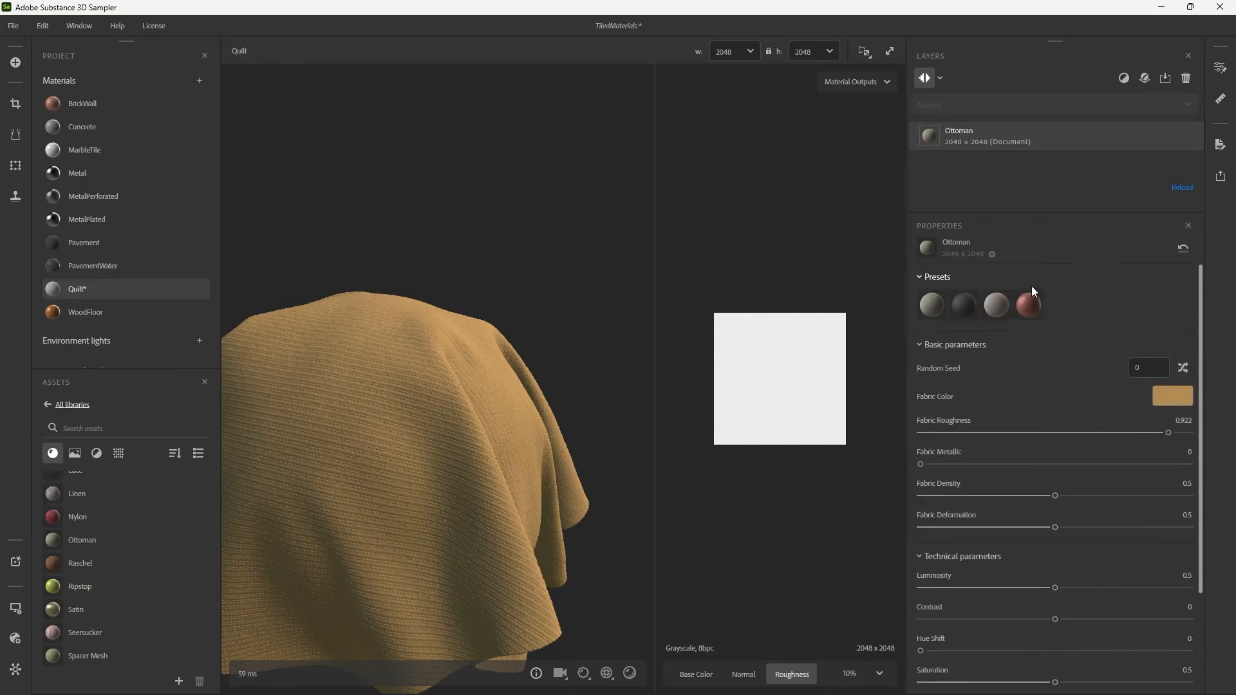
Delete the Ottoman layer and add the generic Base Material as the Quilt material's layer.
{"action": "key", "text": "Delete"}
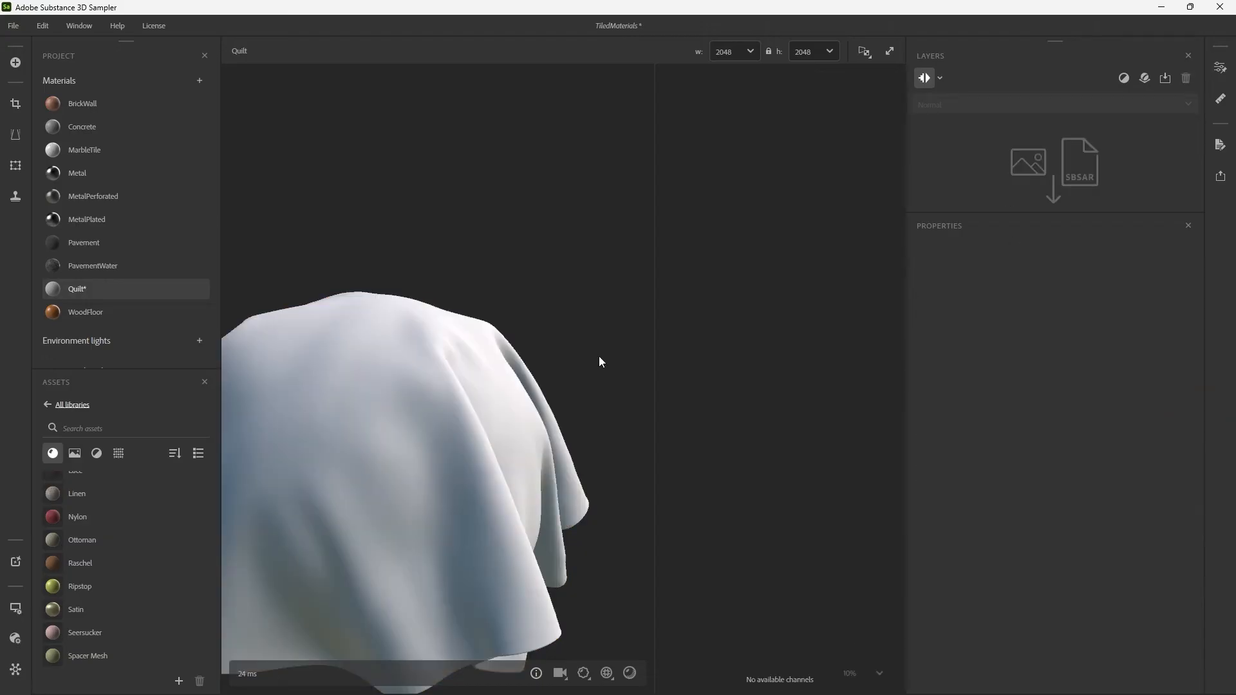
{"action": "scroll", "coordinate": [110, 523], "scroll_direction": "down", "scroll_amount": 5}
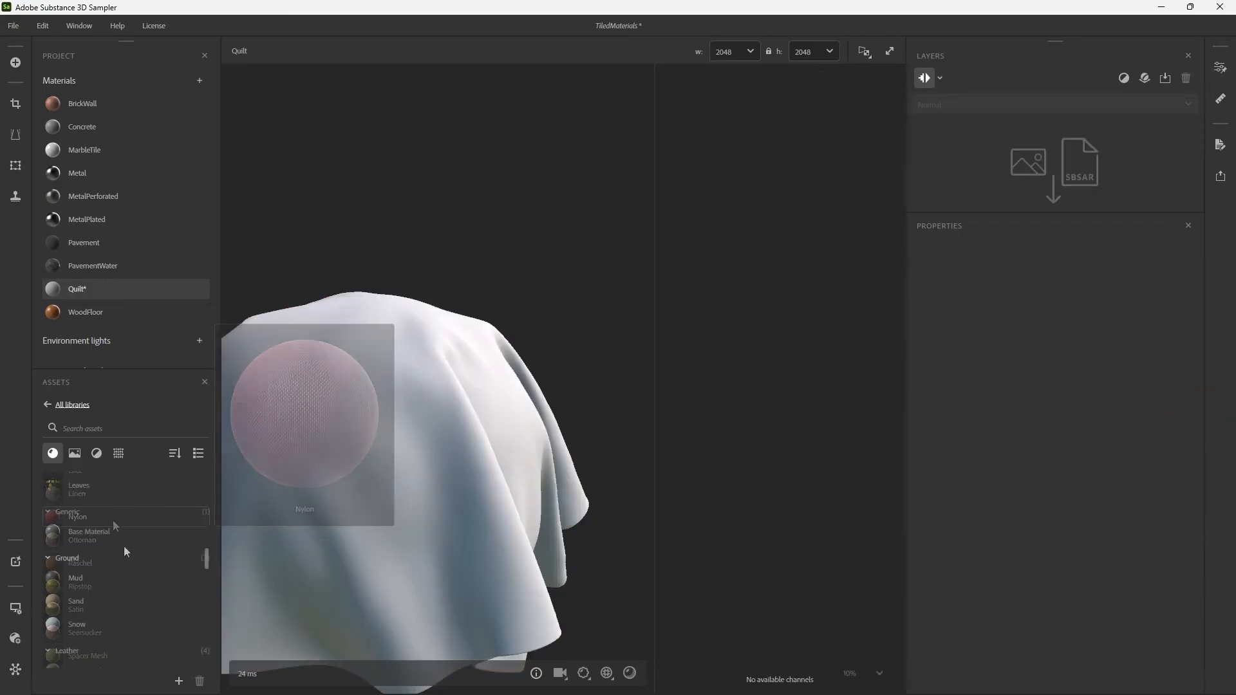
{"action": "left_click_drag", "start_coordinate": [113, 532], "coordinate": [999, 141]}
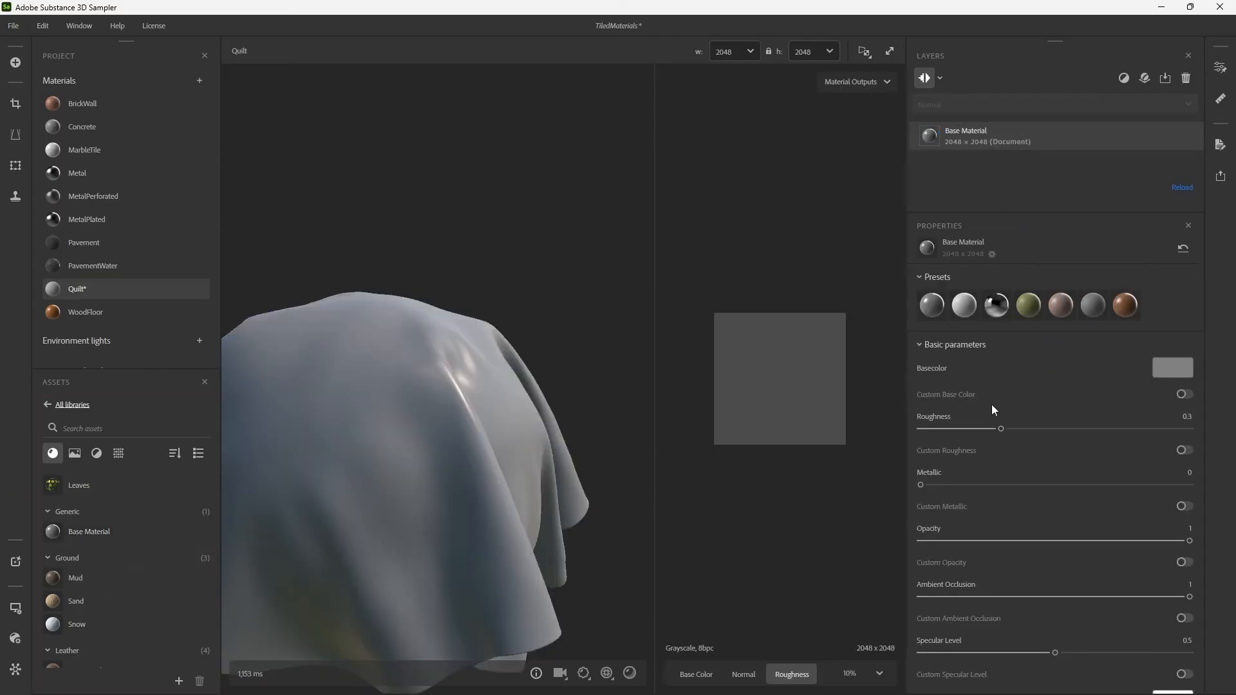
Apply the Fabric preset to the Base Material layer and inspect the draped cloth.
{"action": "mouse_move", "coordinate": [1018, 315]}
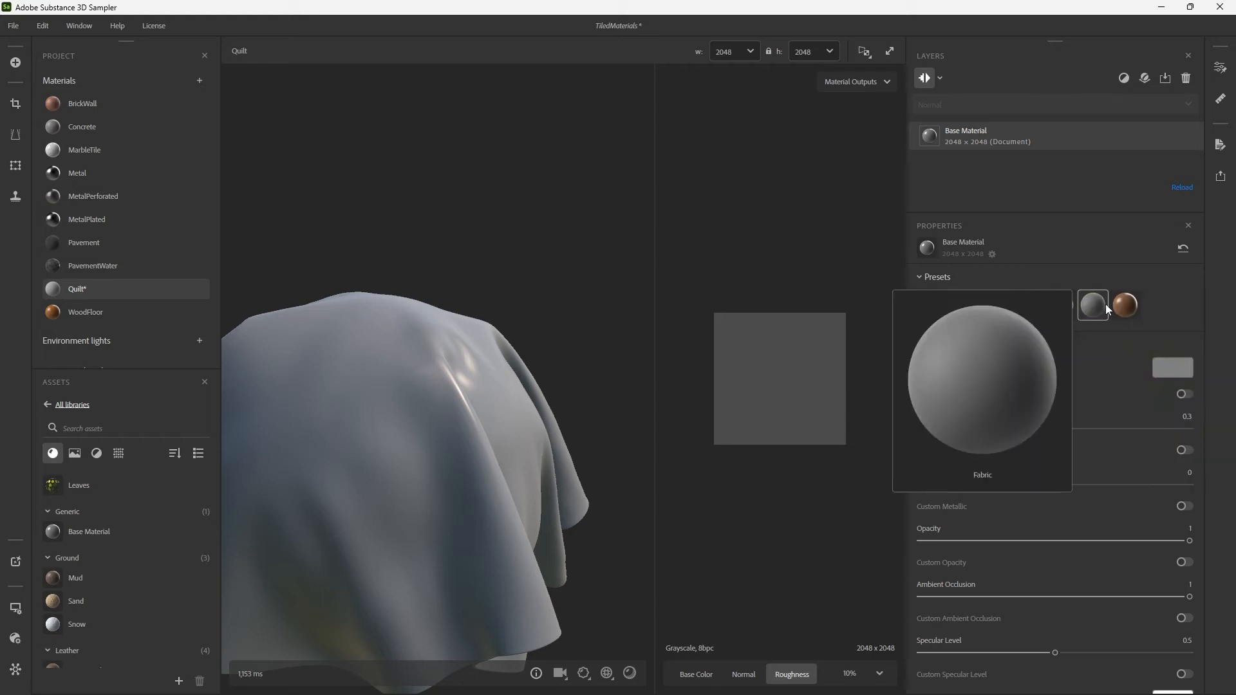
{"action": "left_click", "coordinate": [1095, 308]}
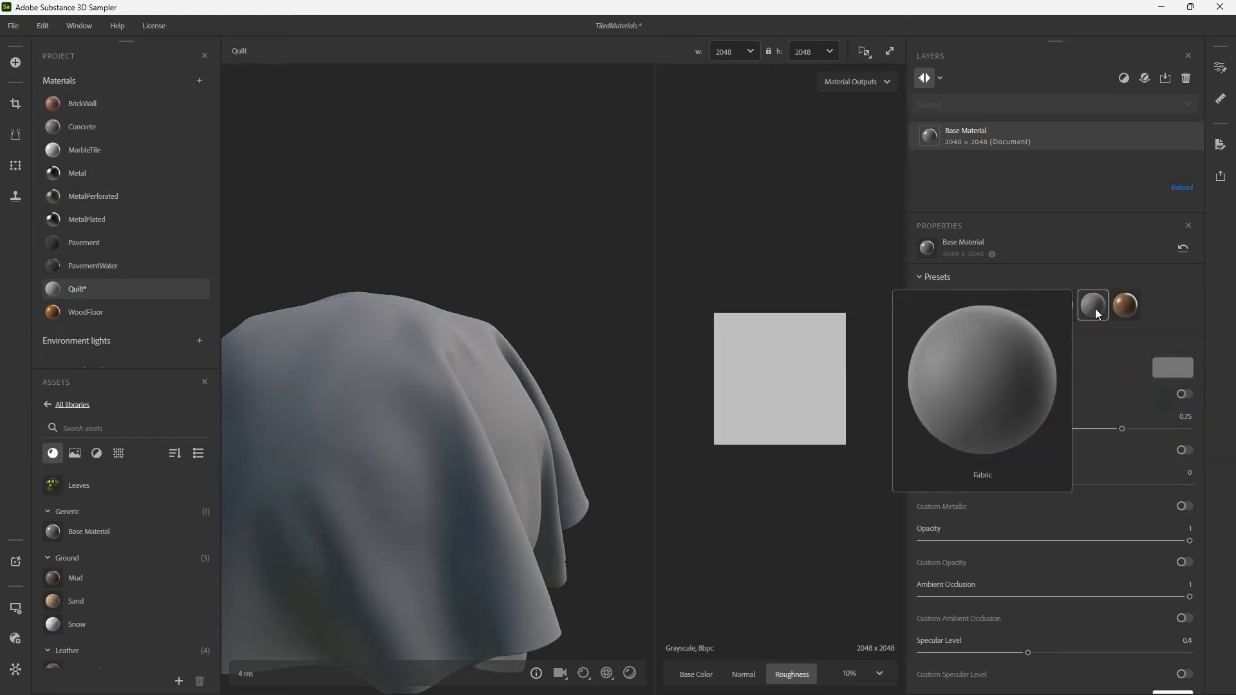
{"action": "left_click_drag", "start_coordinate": [453, 450], "coordinate": [467, 395]}
{"action": "right_click_drag", "start_coordinate": [467, 395], "coordinate": [380, 423], "text": "shift"}
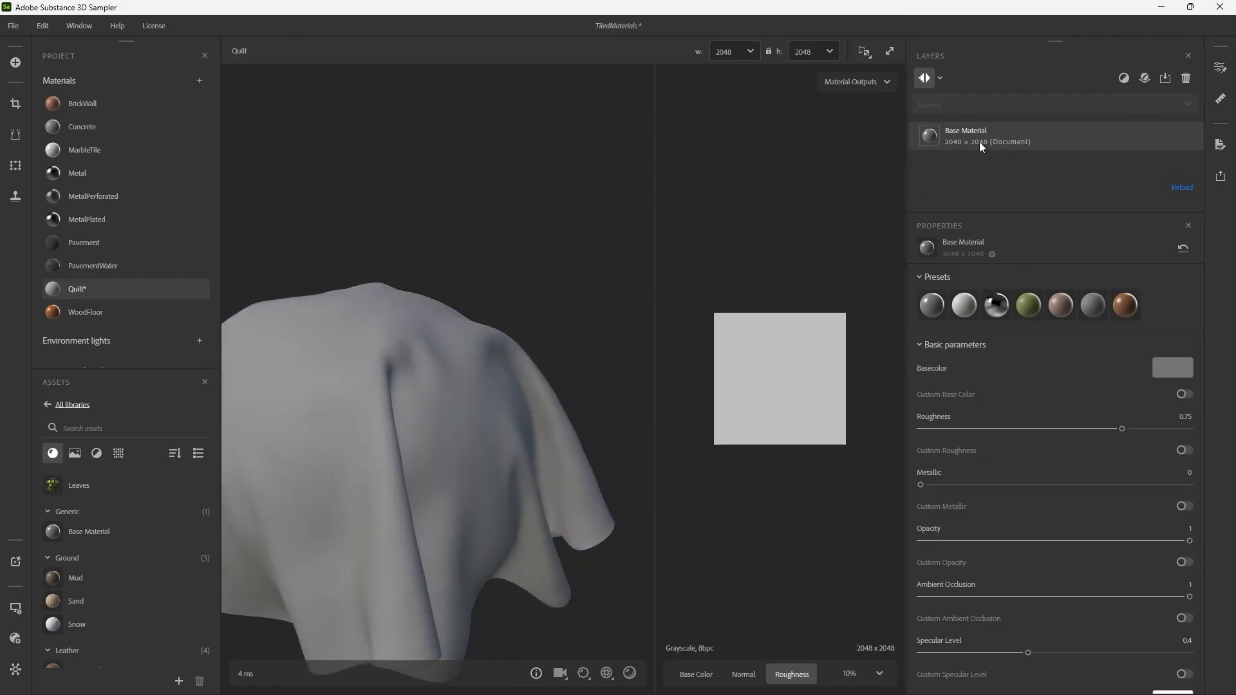
Add a Cloth Weave filter above the Base Material layer and show its parameters.
{"action": "left_click", "coordinate": [1123, 78]}
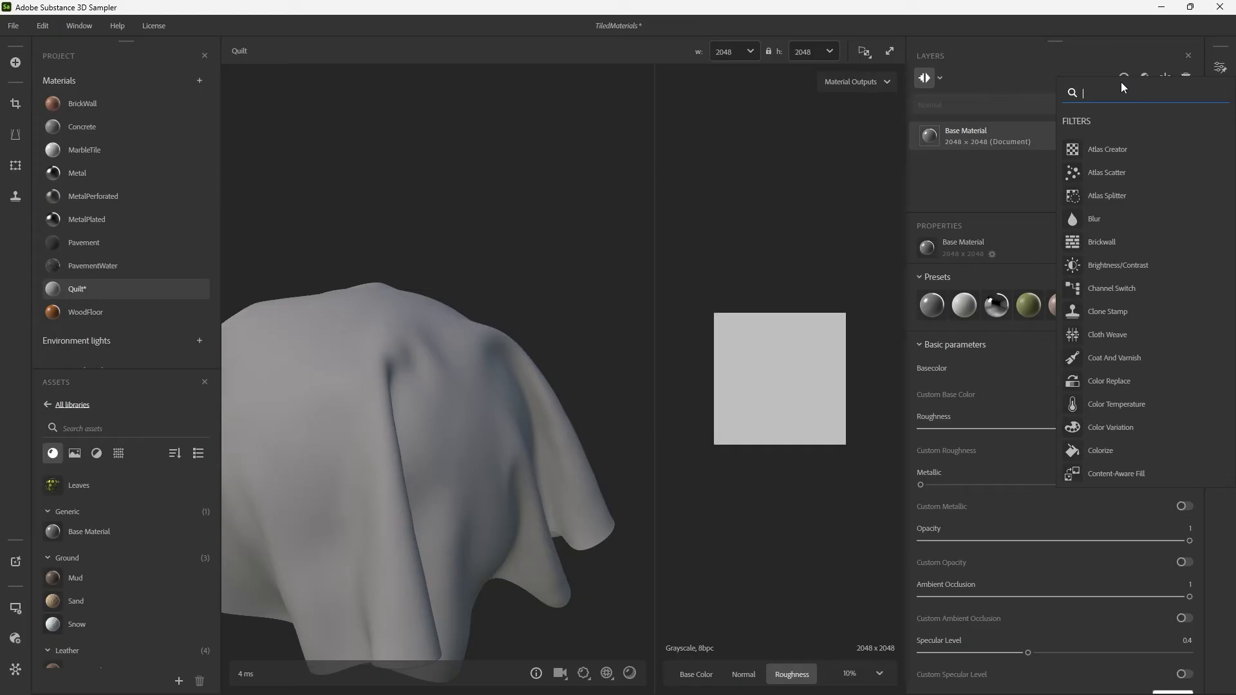
{"action": "type", "text": "weave"}
{"action": "key", "text": "Return"}
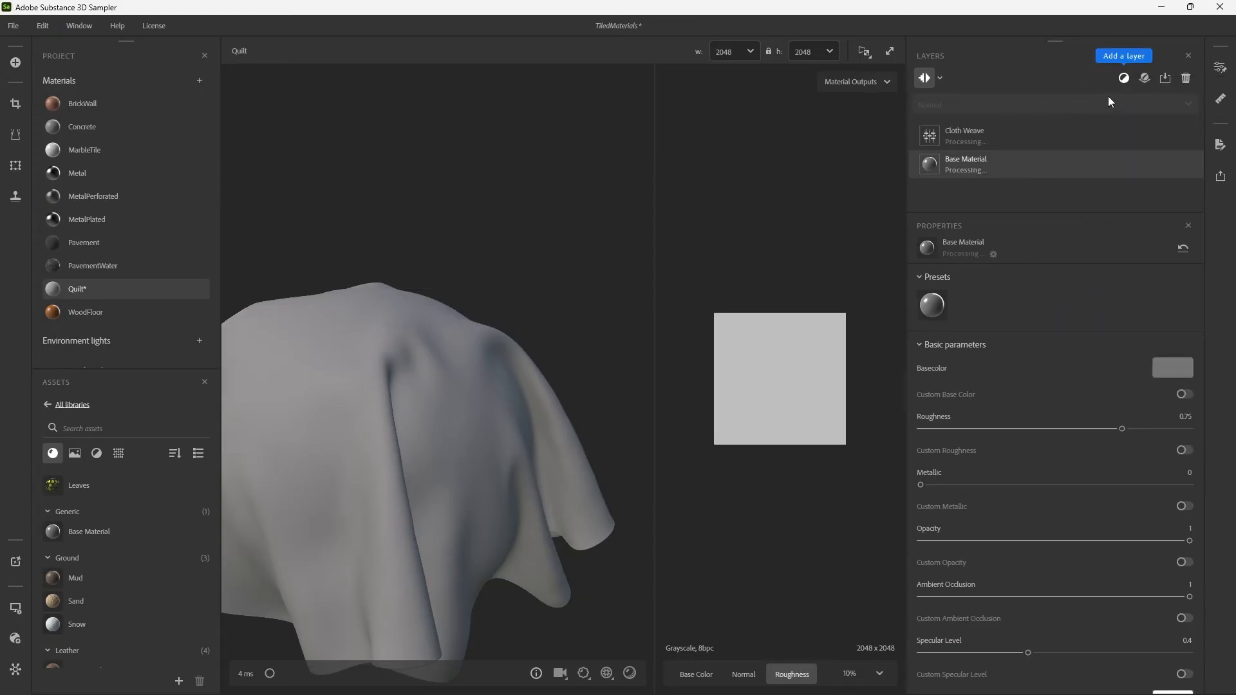
{"action": "left_click", "coordinate": [973, 135]}
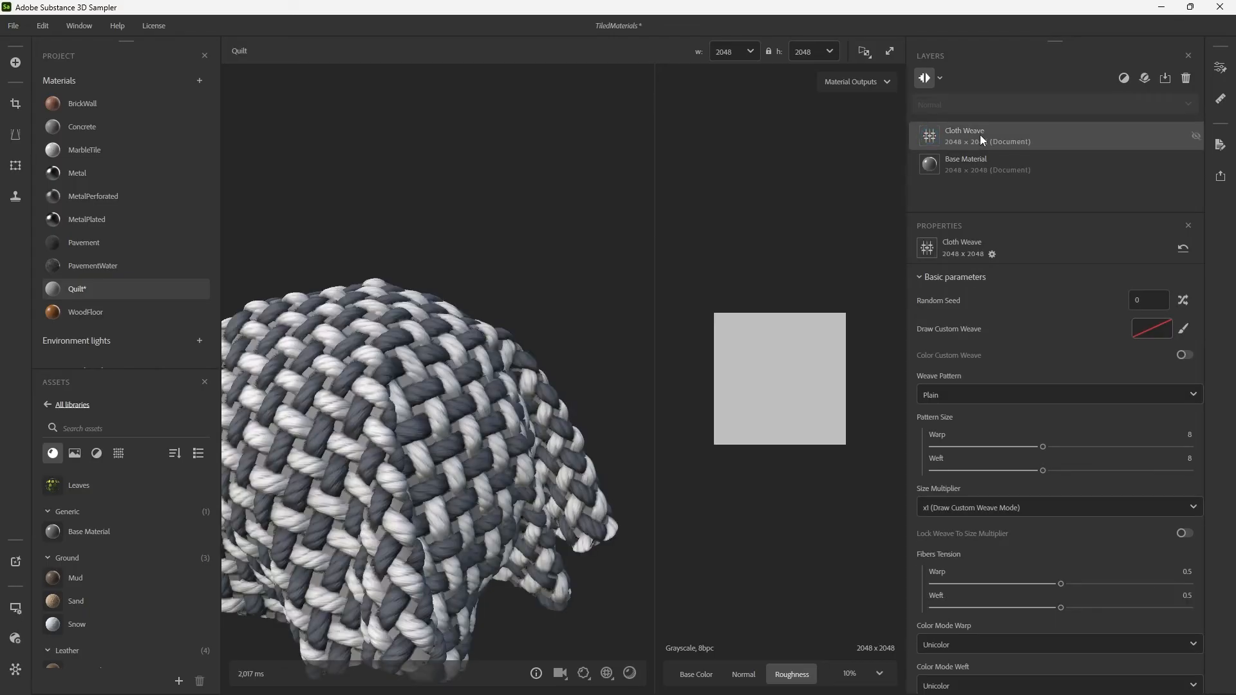
Set the Cloth Weave filter's Size Multiplier to x28.
{"action": "scroll", "coordinate": [461, 387], "scroll_direction": "up", "scroll_amount": 3}
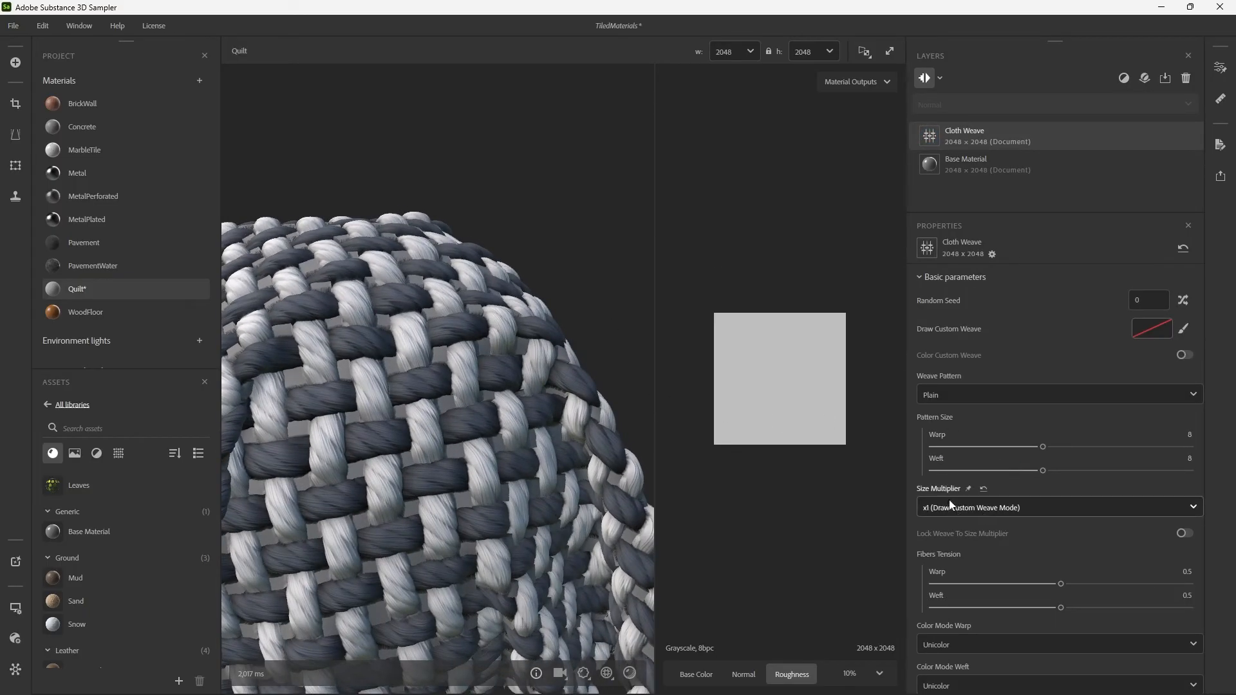
{"action": "left_click", "coordinate": [967, 507]}
{"action": "scroll", "coordinate": [967, 550], "scroll_direction": "down", "scroll_amount": 6}
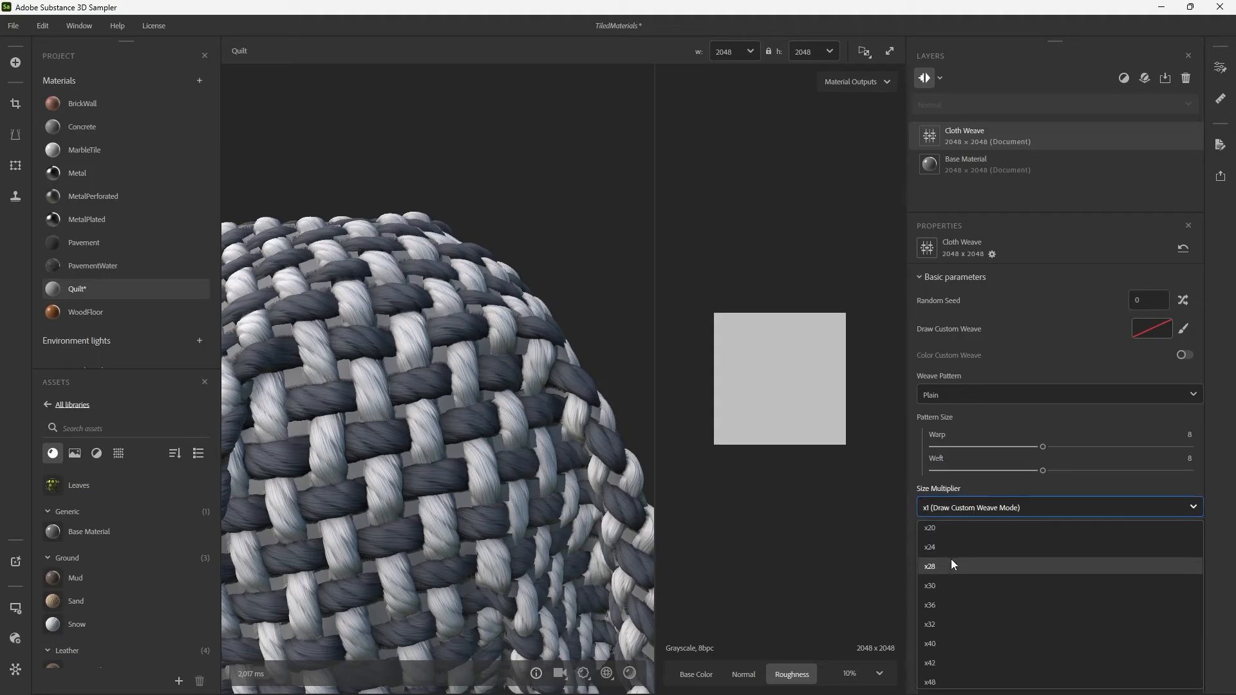
{"action": "left_click", "coordinate": [949, 563]}
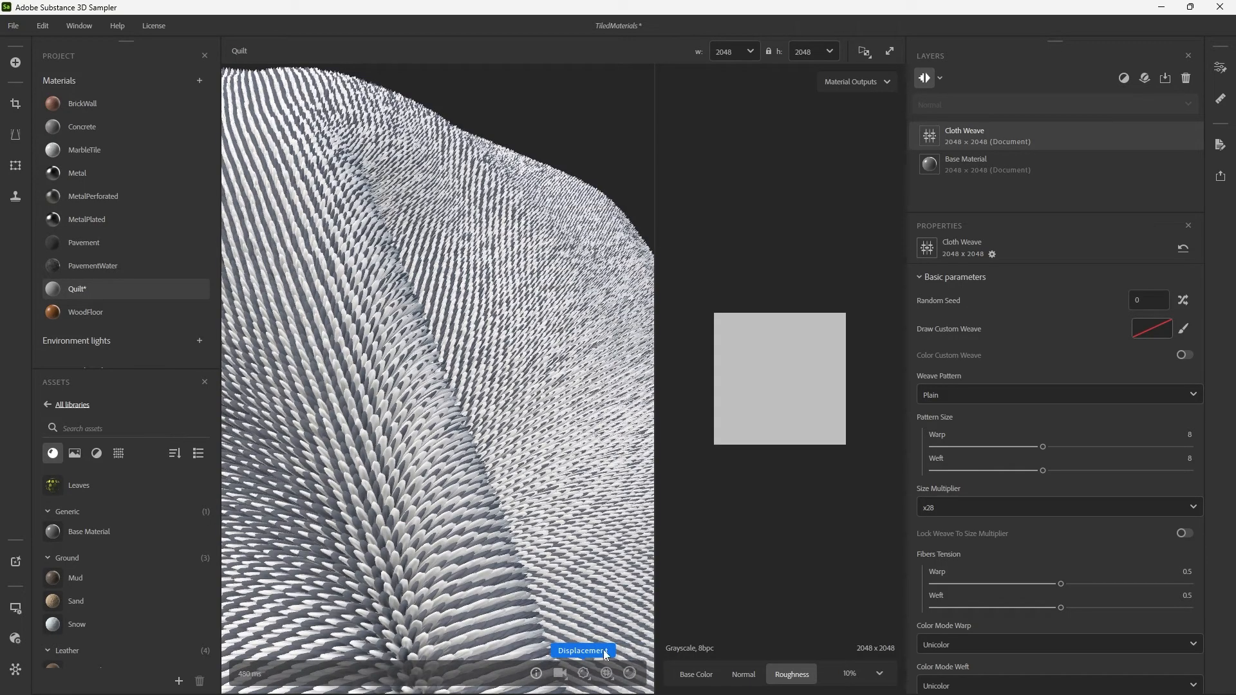
Set the displacement Height Scale to 0.01 and inspect the weave on the draped cloth.
{"action": "left_click", "coordinate": [584, 673]}
{"action": "left_click_drag", "start_coordinate": [443, 616], "coordinate": [432, 621]}
{"action": "scroll", "coordinate": [508, 396], "scroll_direction": "down", "scroll_amount": 5}
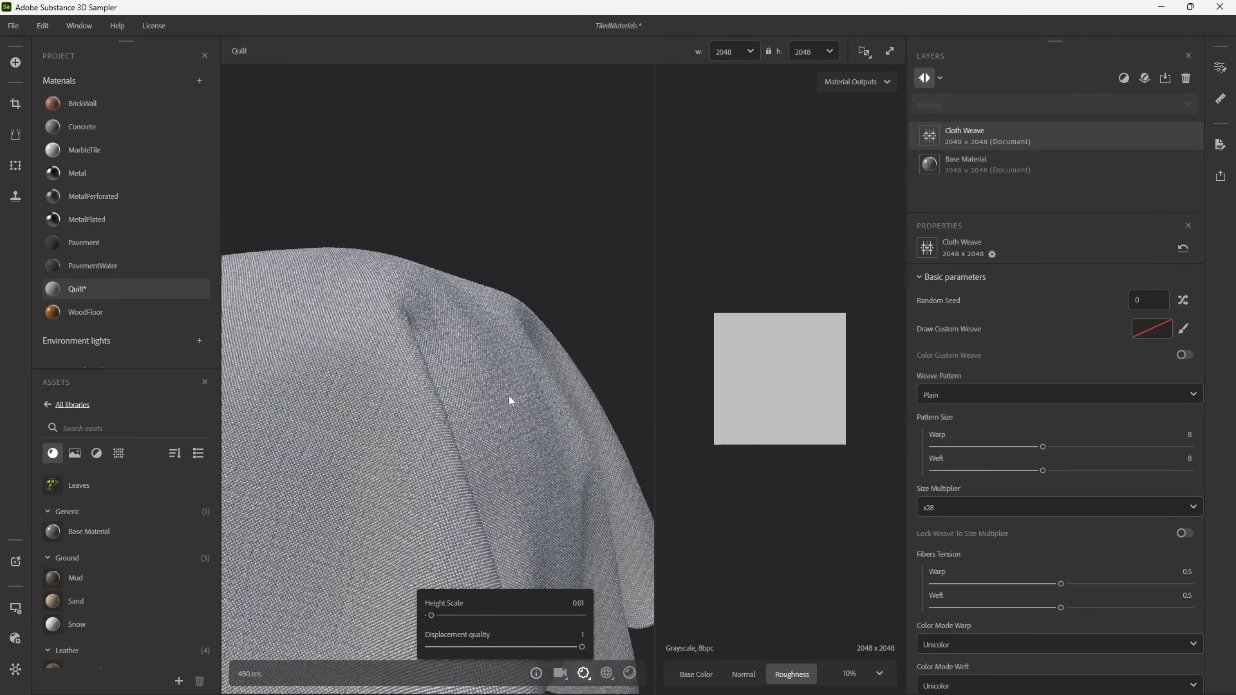
{"action": "scroll", "coordinate": [528, 419], "scroll_direction": "down", "scroll_amount": 3}
{"action": "scroll", "coordinate": [547, 416], "scroll_direction": "up", "scroll_amount": 4}
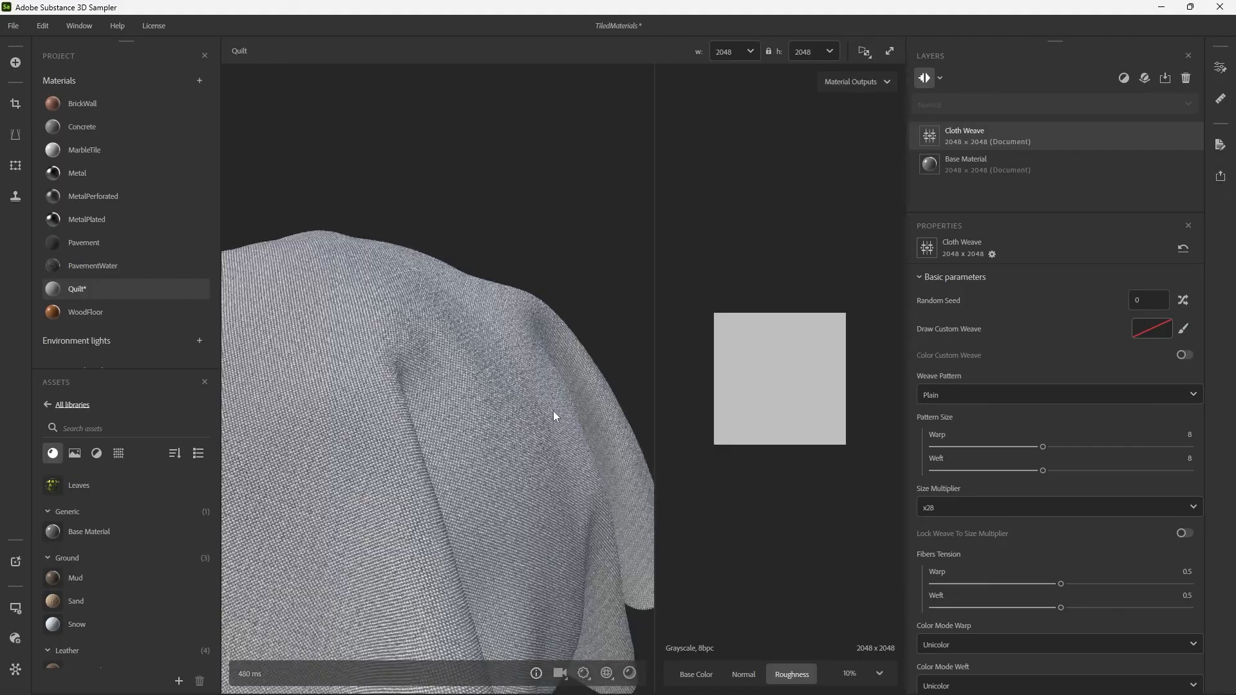
{"action": "left_click_drag", "start_coordinate": [547, 407], "coordinate": [499, 403]}
Set the Cloth Weave filter's Size Multiplier to x18.
{"action": "left_click", "coordinate": [994, 508]}
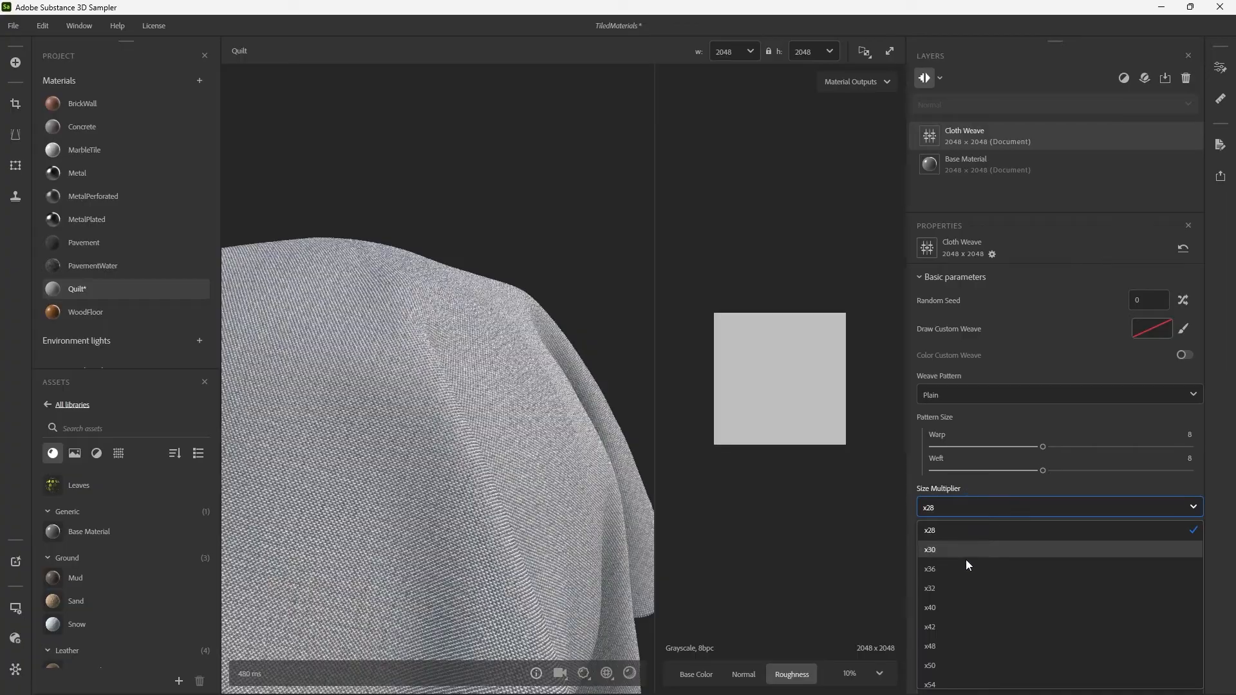
{"action": "scroll", "coordinate": [957, 573], "scroll_direction": "up", "scroll_amount": 2}
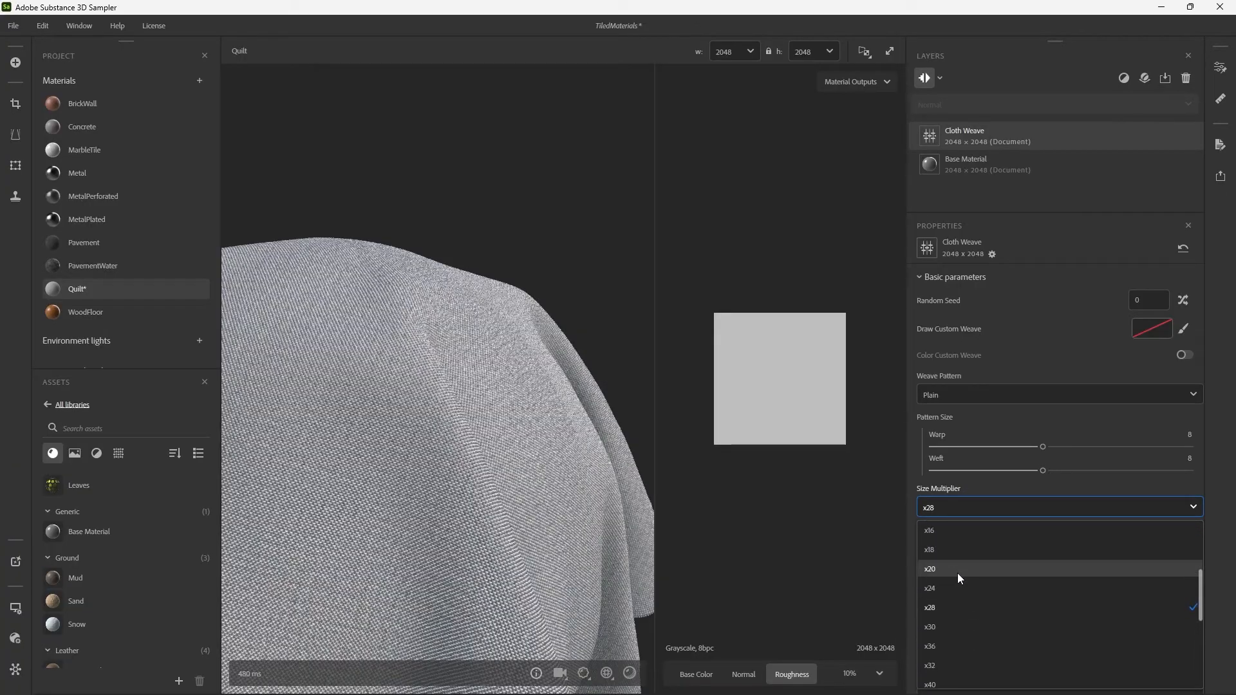
{"action": "left_click", "coordinate": [956, 554]}
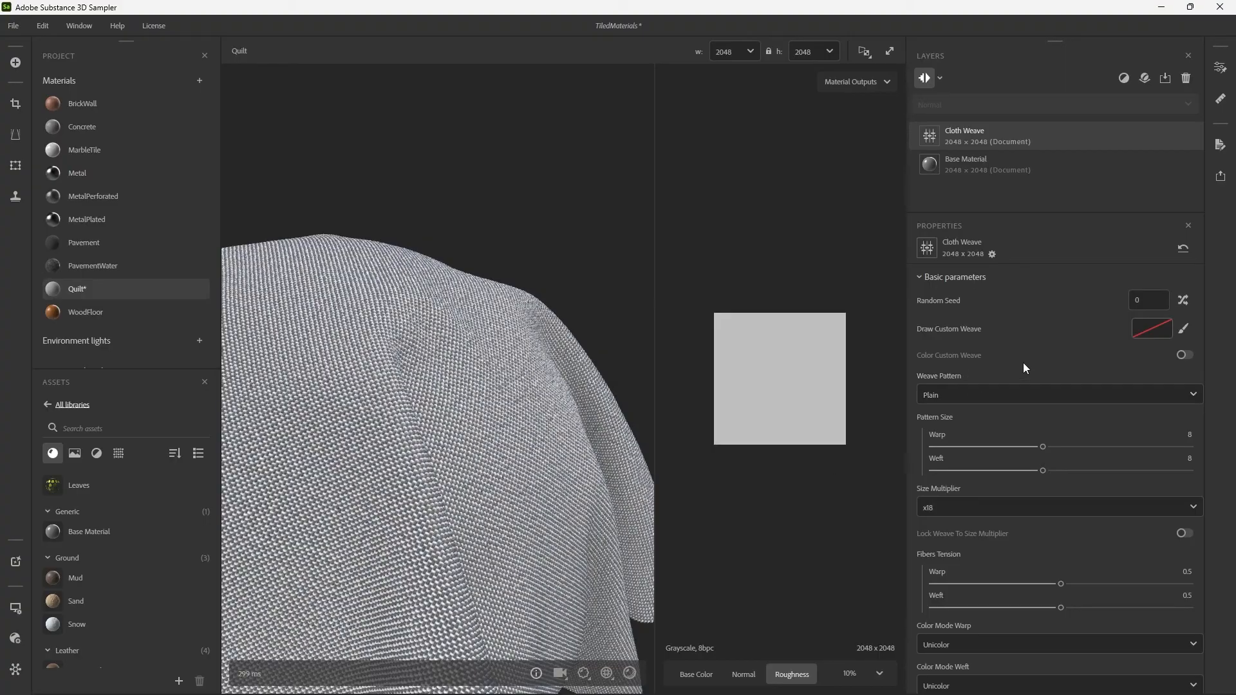
Try the Twill (6 Steps) weave pattern on the Cloth Weave filter and return it to Plain.
{"action": "left_click", "coordinate": [1010, 398]}
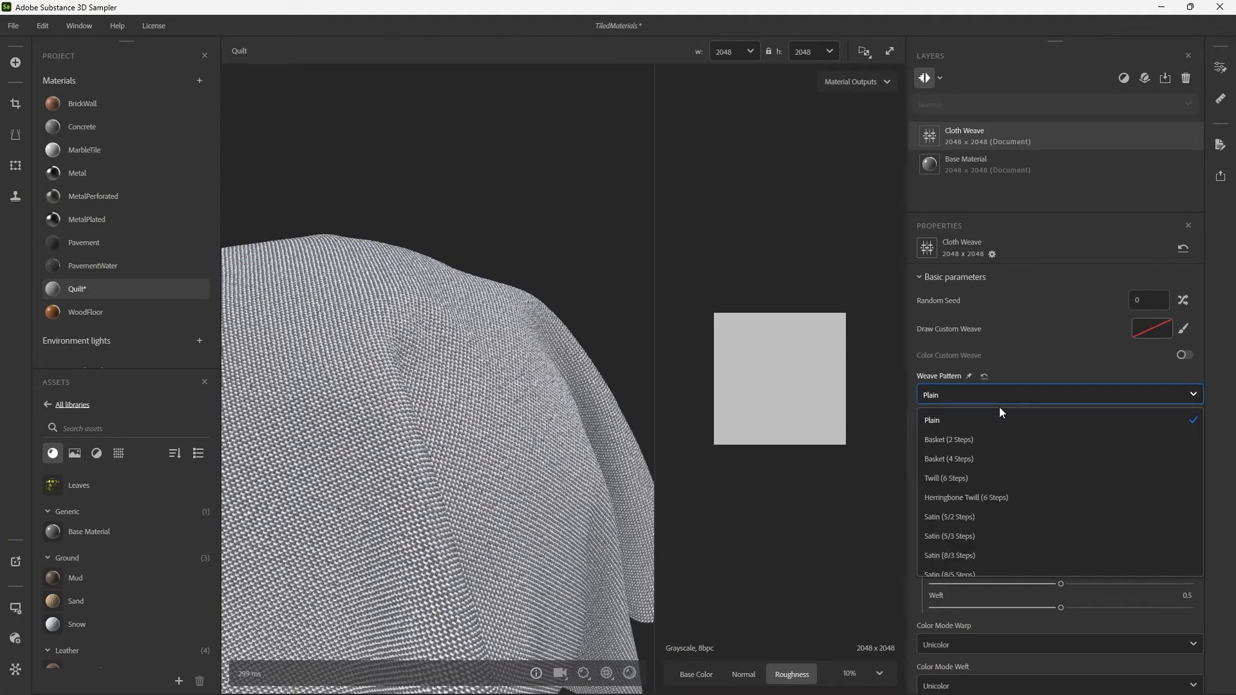
{"action": "left_click", "coordinate": [991, 478]}
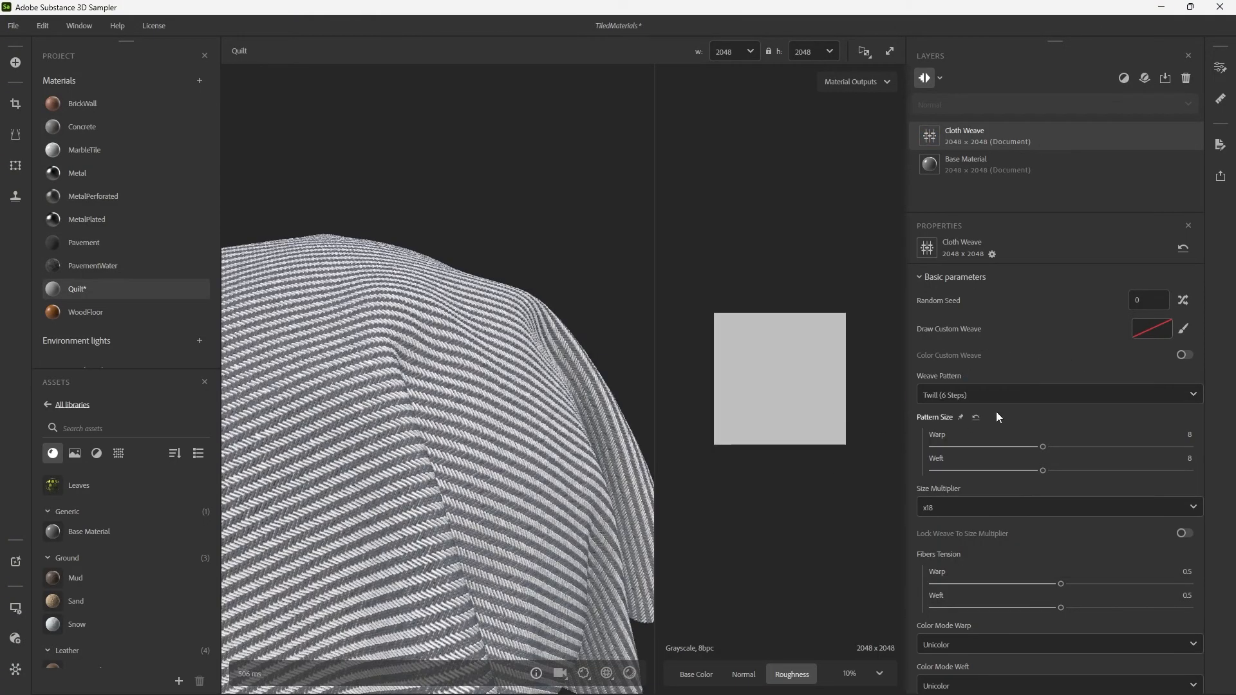
{"action": "left_click", "coordinate": [972, 395]}
{"action": "scroll", "coordinate": [977, 470], "scroll_direction": "up", "scroll_amount": 1}
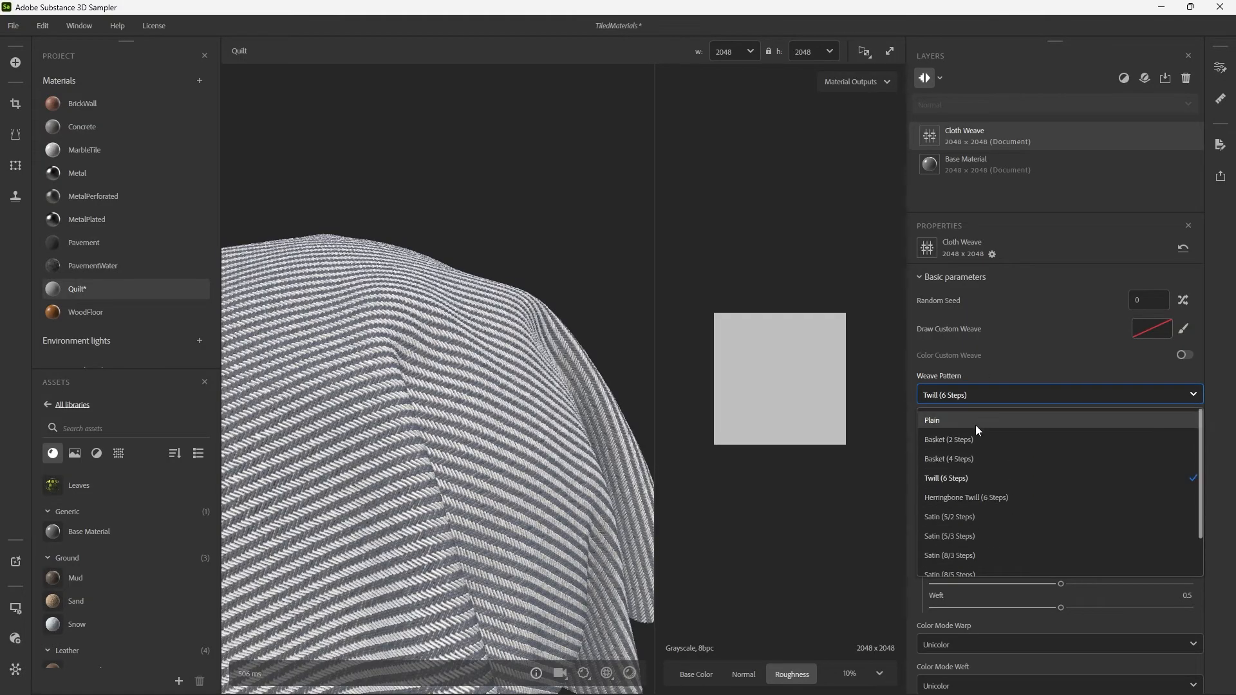
{"action": "left_click", "coordinate": [976, 418]}
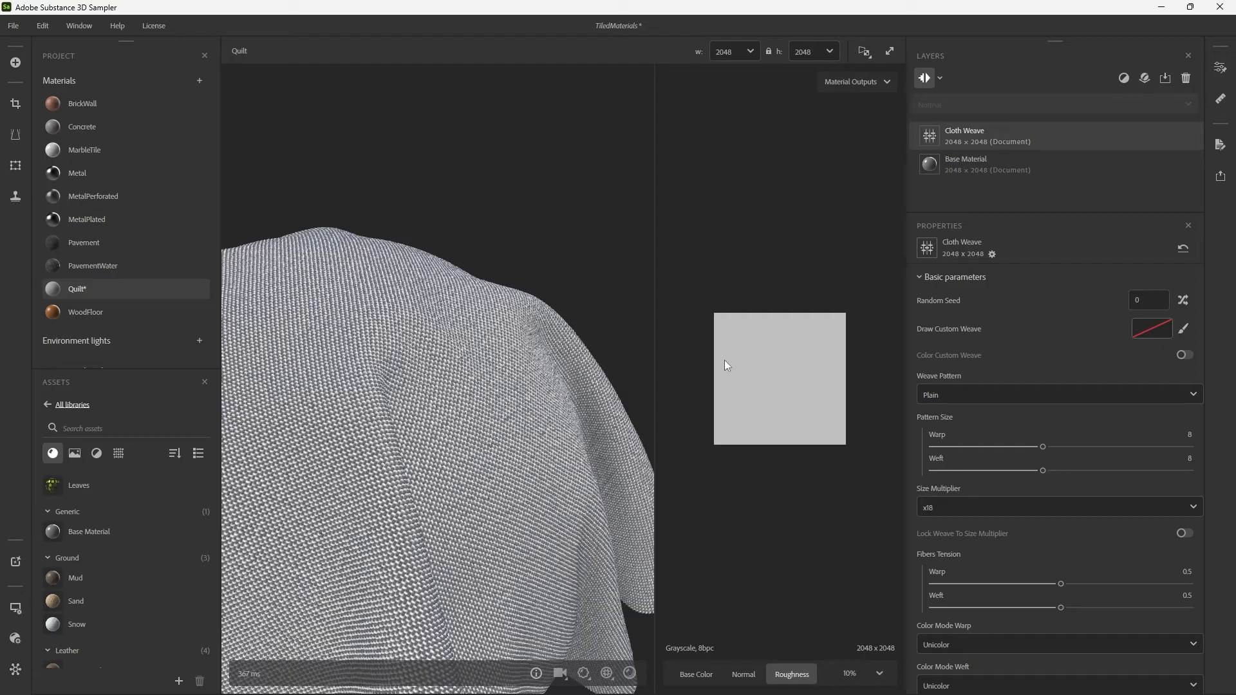
Try the fox image as the Draw Custom Weave input, inspect it on the cloth, and reset the input.
{"action": "left_click", "coordinate": [1144, 332]}
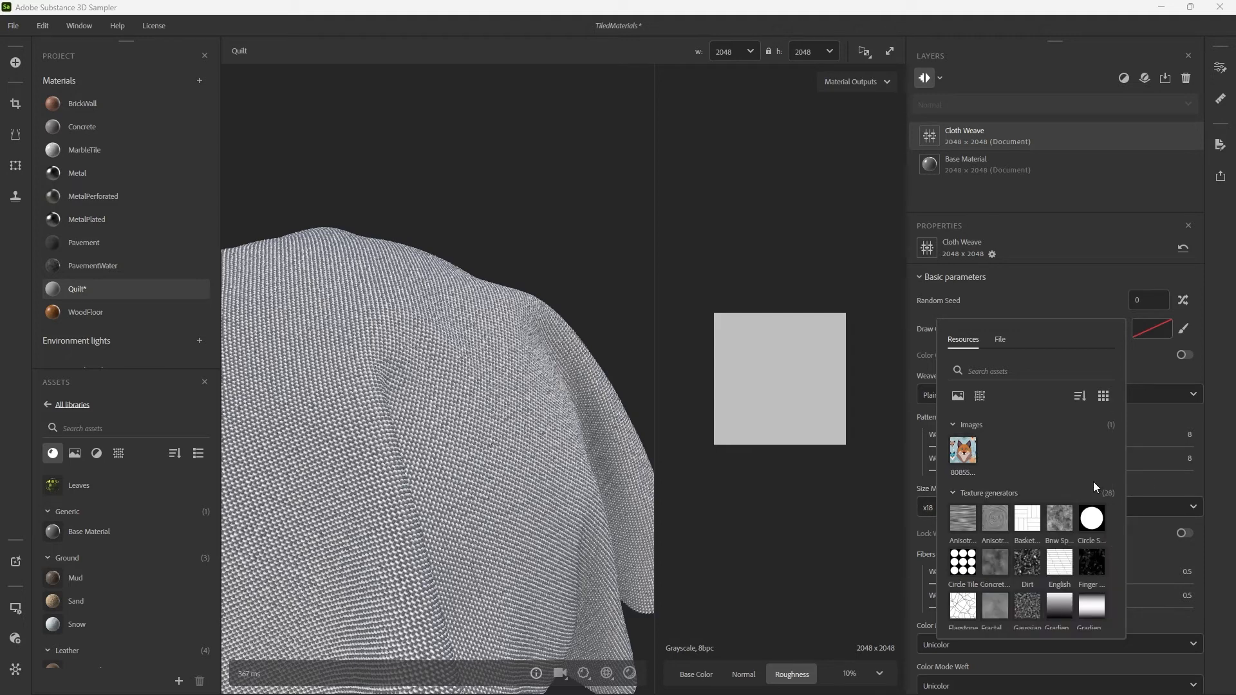
{"action": "scroll", "coordinate": [1030, 480], "scroll_direction": "down", "scroll_amount": 1}
{"action": "scroll", "coordinate": [969, 444], "scroll_direction": "up", "scroll_amount": 1}
{"action": "left_click", "coordinate": [963, 458]}
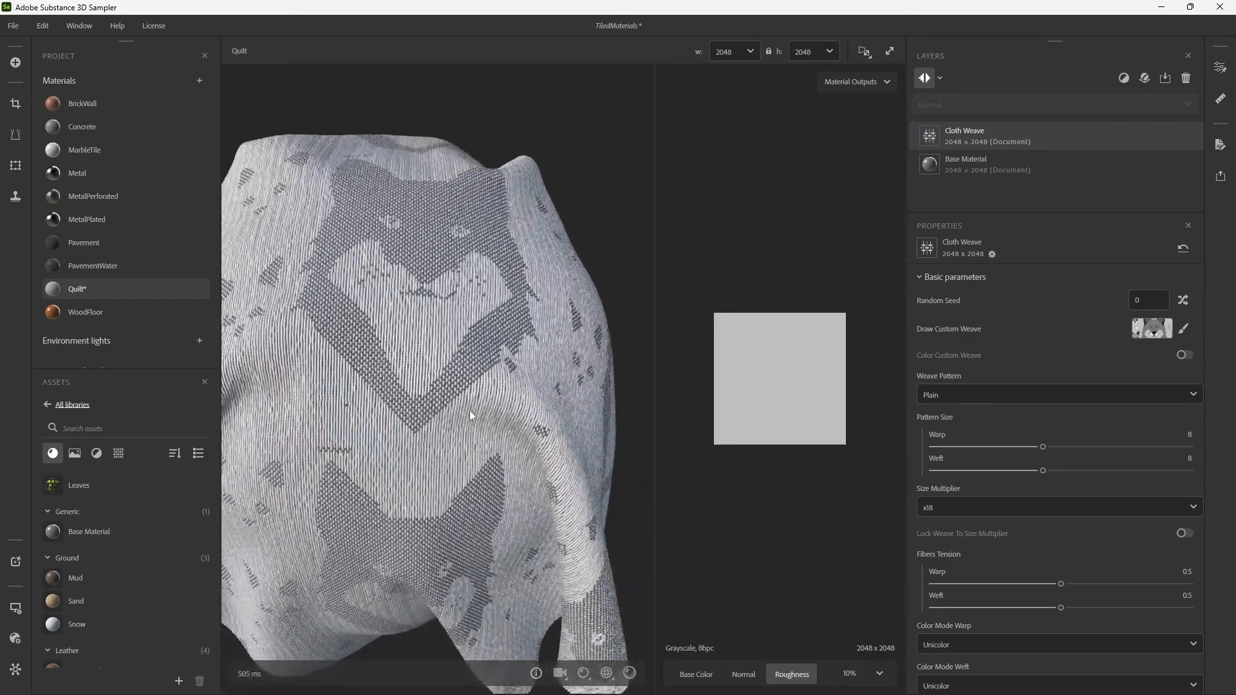
{"action": "mouse_move", "coordinate": [469, 411]}
{"action": "left_mouse_down"}
{"action": "mouse_move", "coordinate": [396, 420]}
{"action": "mouse_move", "coordinate": [482, 386]}
{"action": "left_mouse_up"}
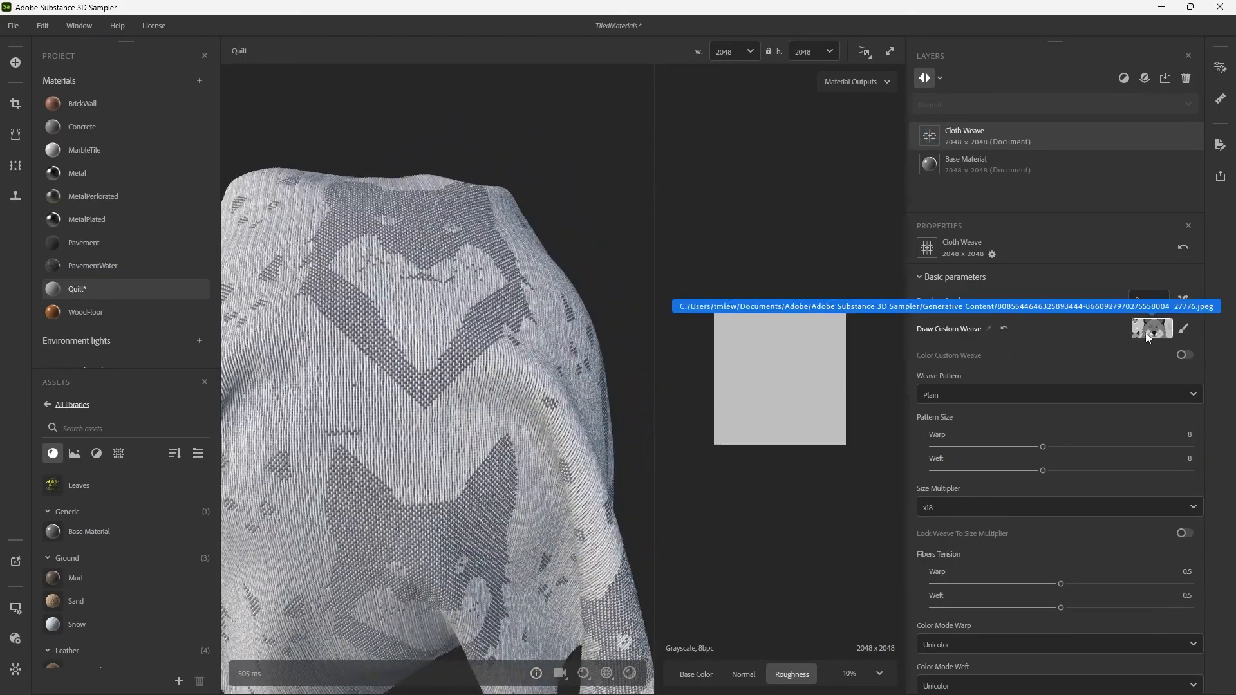
{"action": "left_click", "coordinate": [1006, 329]}
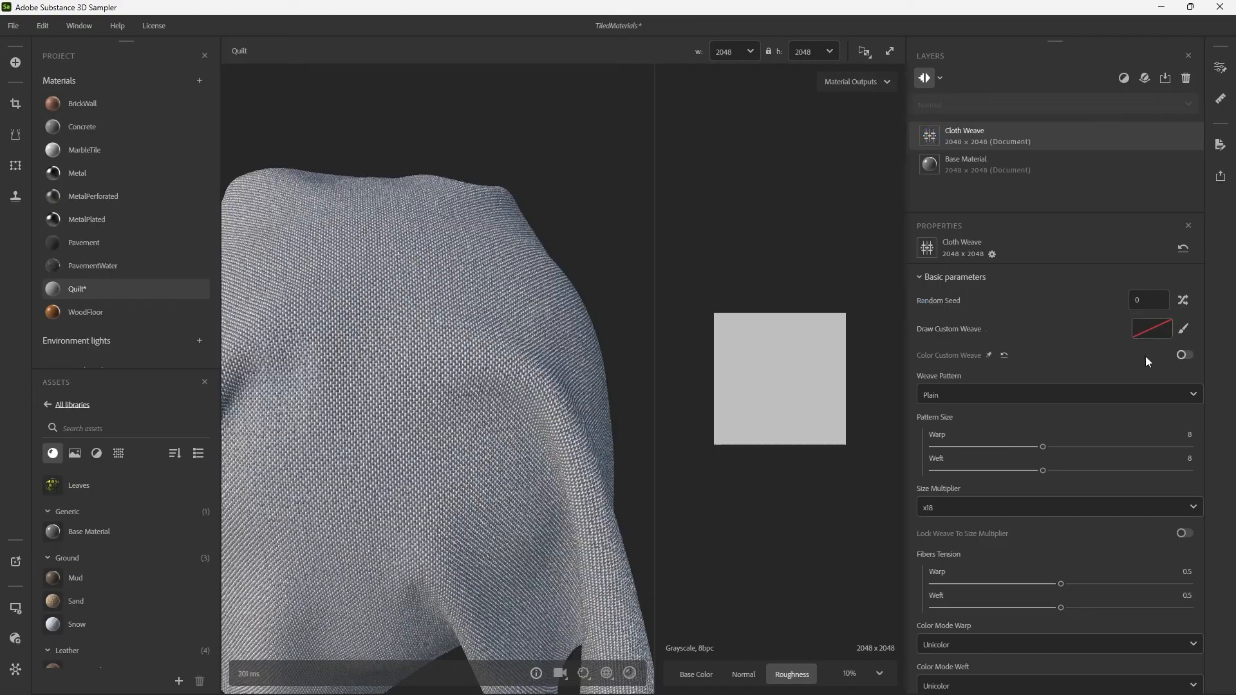
Try Color Custom Weave with the fox image as its input, reset the image, and disable the option.
{"action": "left_click", "coordinate": [1186, 356]}
{"action": "left_click", "coordinate": [1181, 359]}
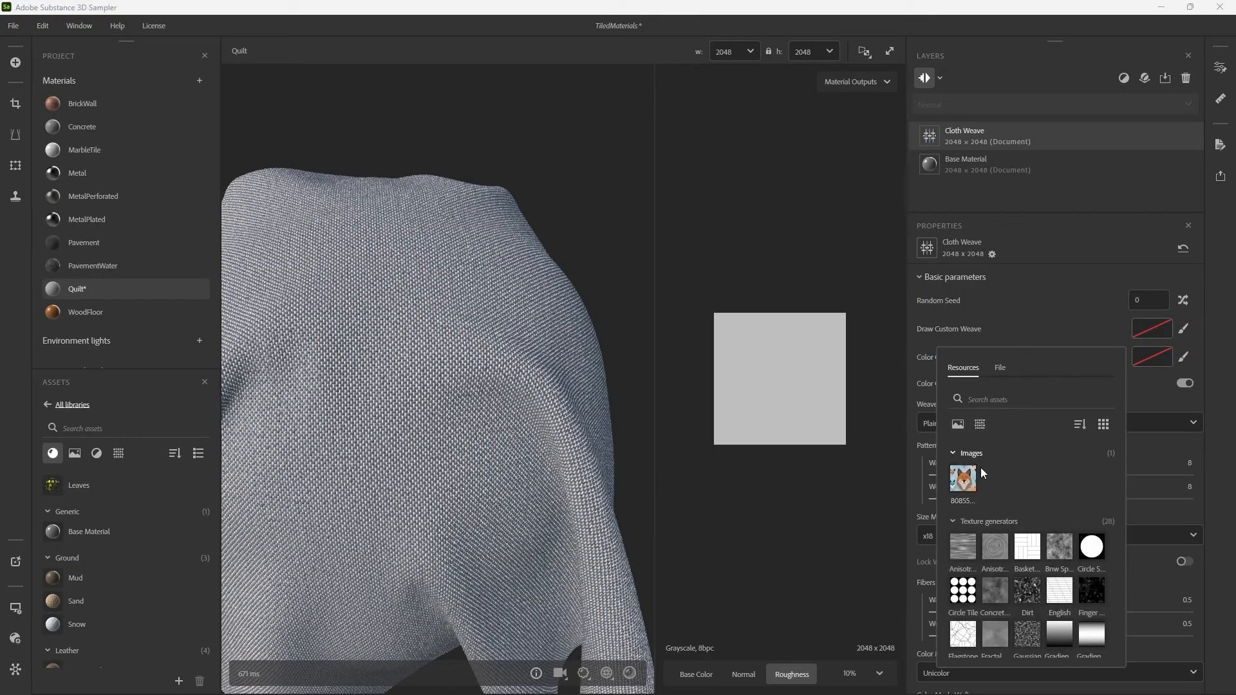
{"action": "left_click", "coordinate": [970, 482]}
{"action": "left_click_drag", "start_coordinate": [493, 419], "coordinate": [641, 316]}
{"action": "left_click", "coordinate": [1004, 357]}
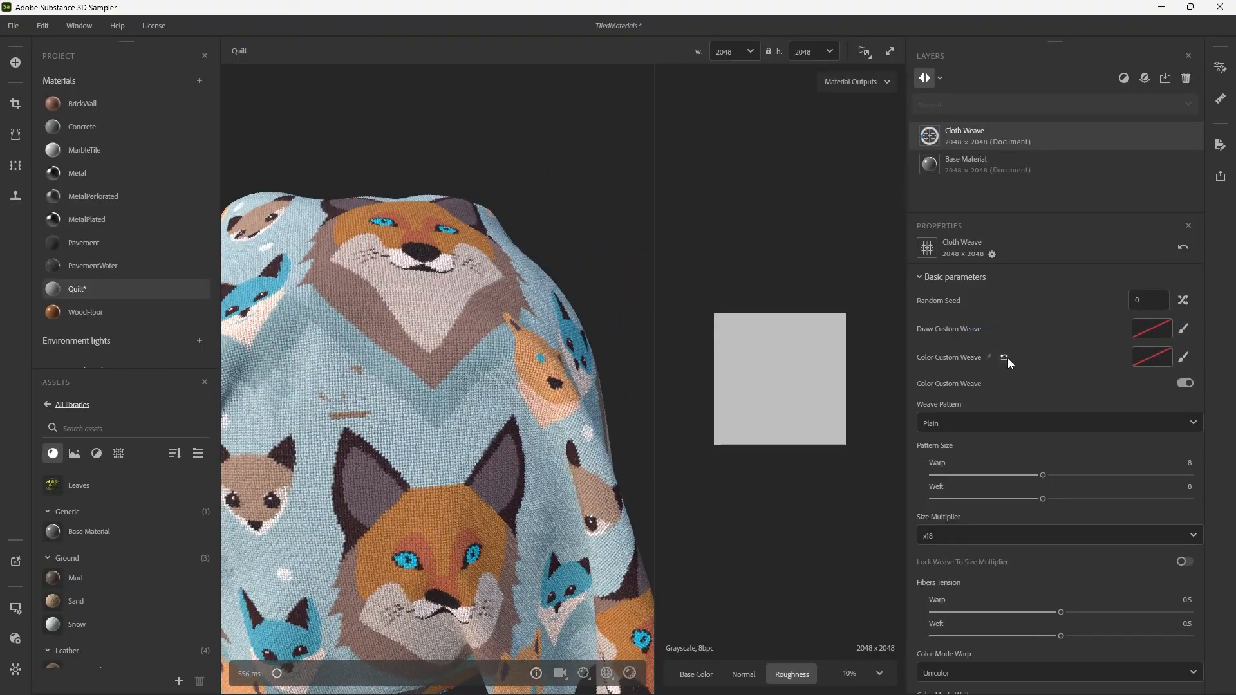
{"action": "left_click", "coordinate": [1167, 358]}
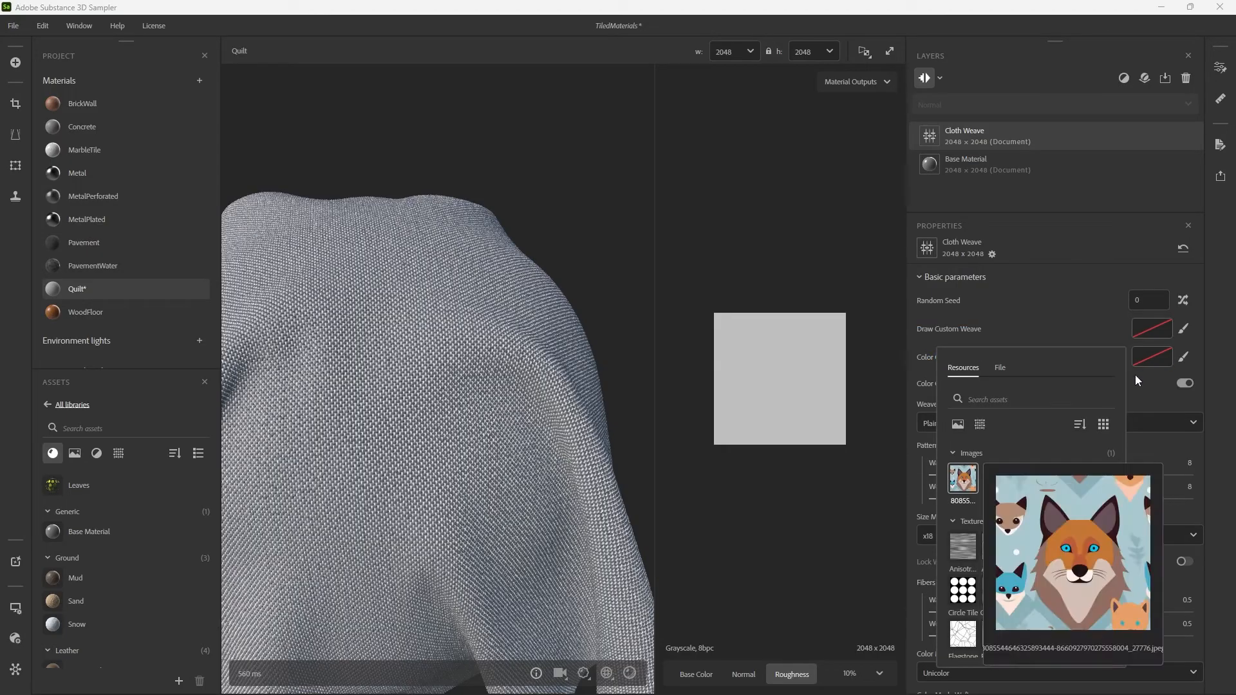
{"action": "left_click", "coordinate": [1188, 382]}
{"action": "left_click", "coordinate": [1186, 383]}
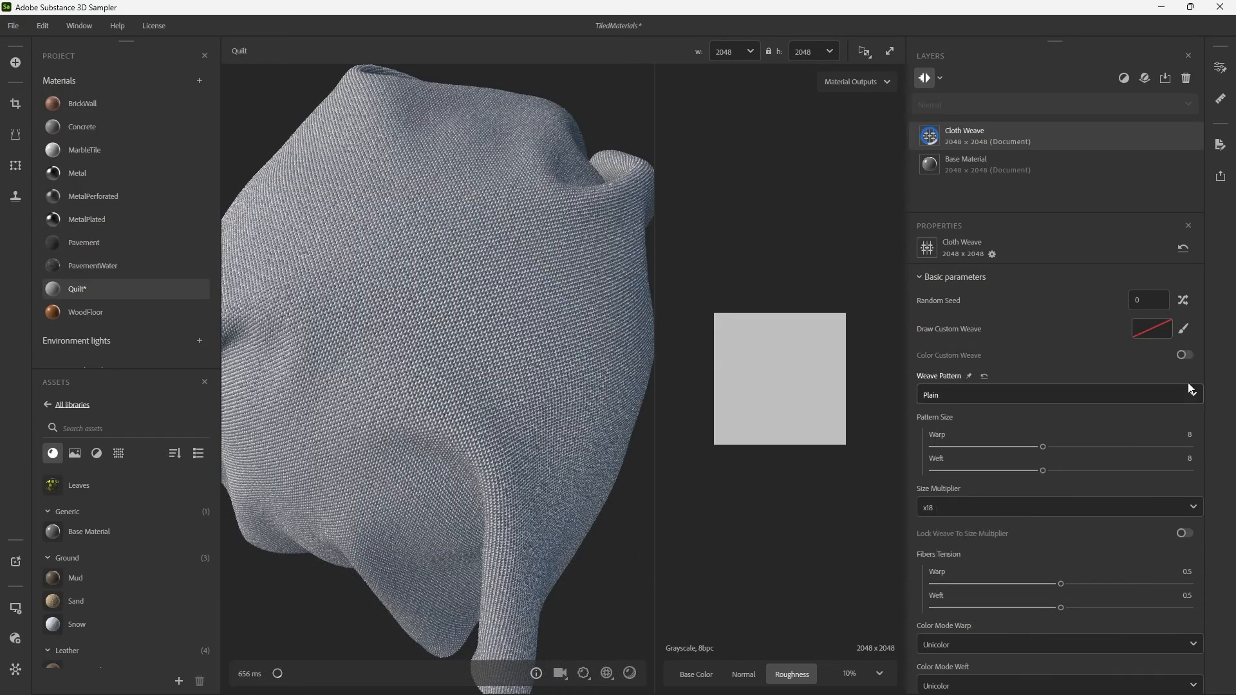
Try the Circle Tile generator as the Draw Custom Weave input, inspect the cloth, and remove the generator.
{"action": "left_click", "coordinate": [1162, 333]}
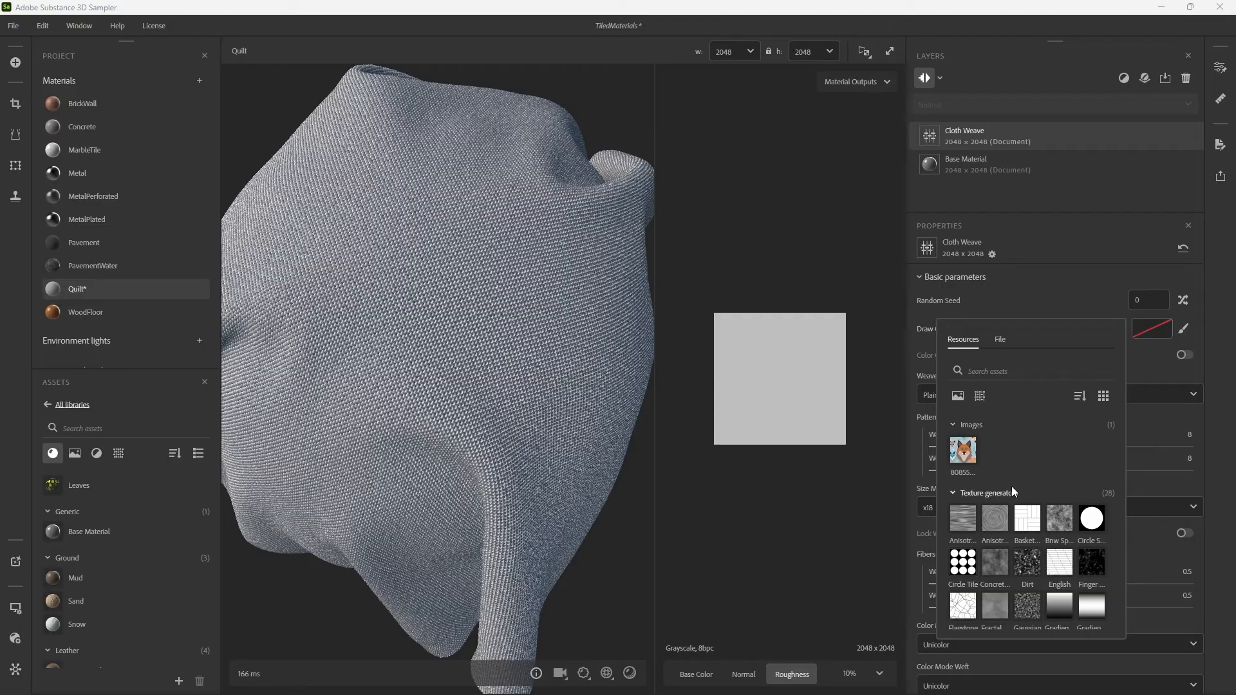
{"action": "left_click", "coordinate": [955, 575]}
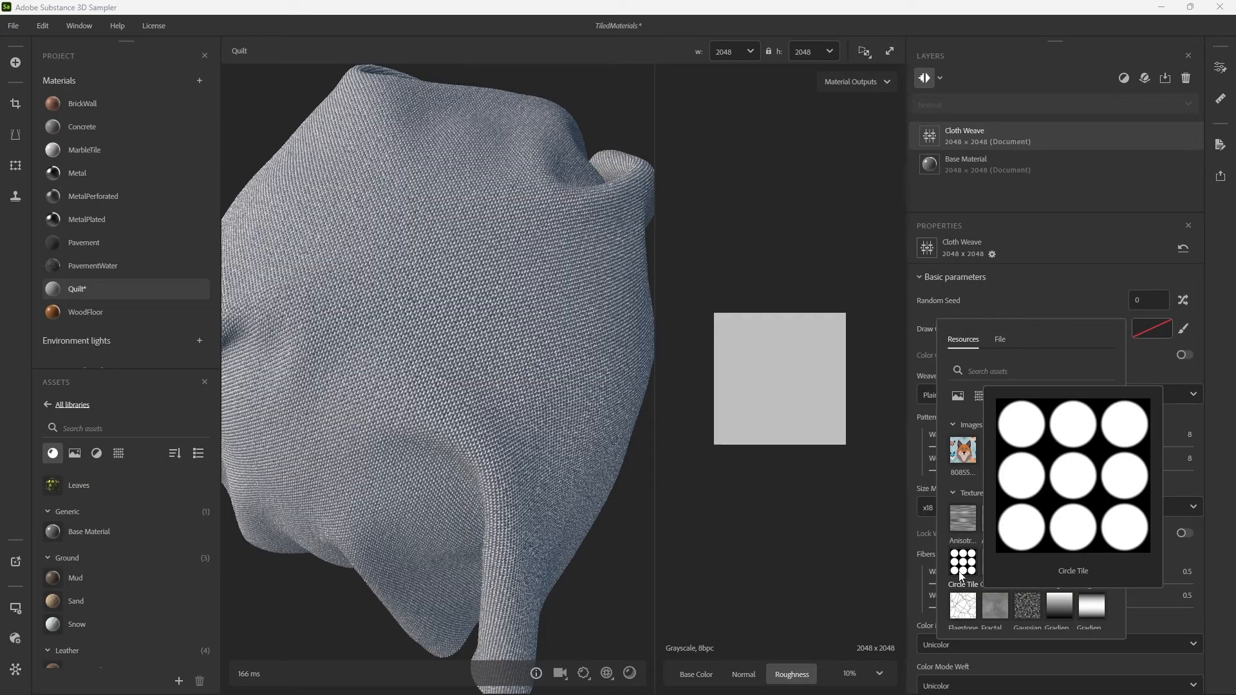
{"action": "mouse_move", "coordinate": [474, 339]}
{"action": "left_mouse_down"}
{"action": "mouse_move", "coordinate": [498, 281]}
{"action": "mouse_move", "coordinate": [574, 225]}
{"action": "mouse_move", "coordinate": [591, 238]}
{"action": "mouse_move", "coordinate": [492, 290]}
{"action": "left_mouse_up"}
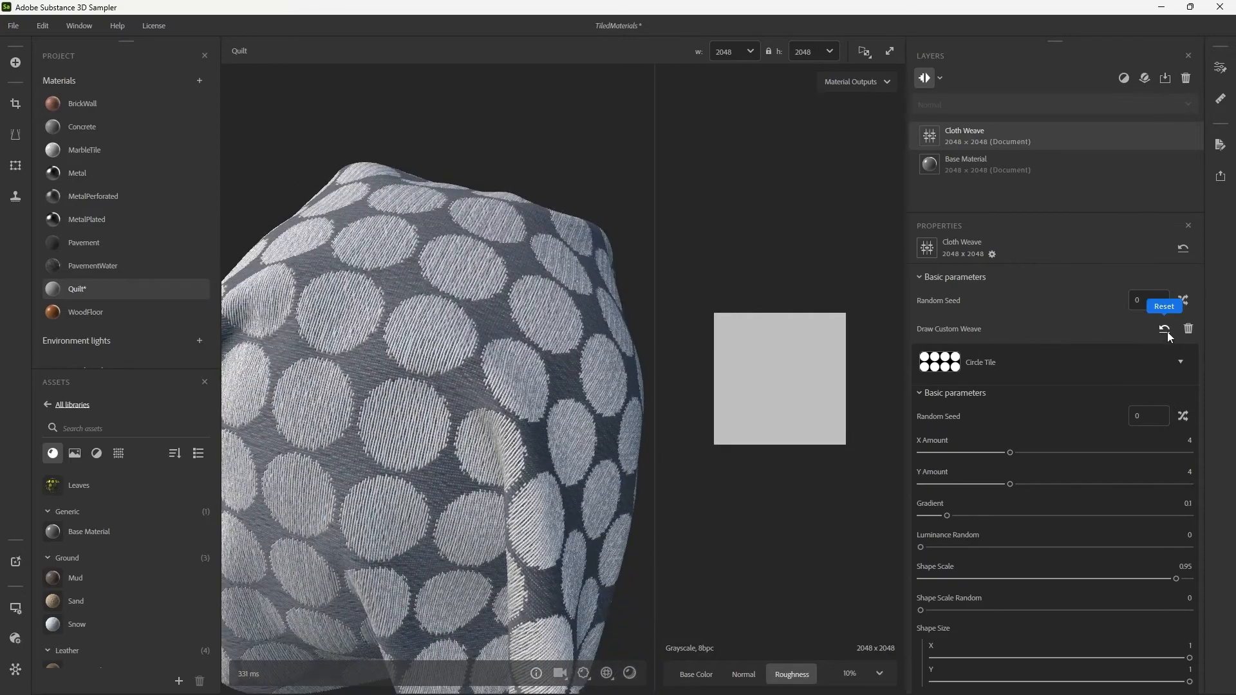
{"action": "left_click", "coordinate": [1186, 330]}
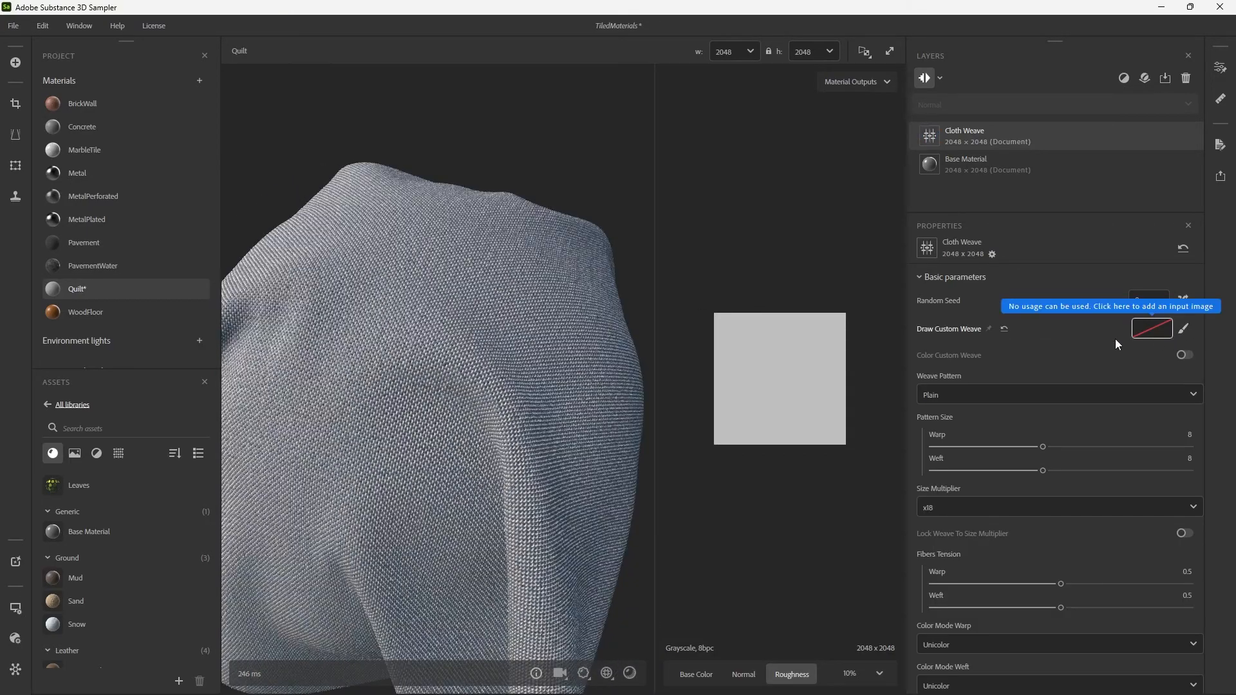
{"action": "left_click_drag", "start_coordinate": [383, 315], "coordinate": [371, 296]}
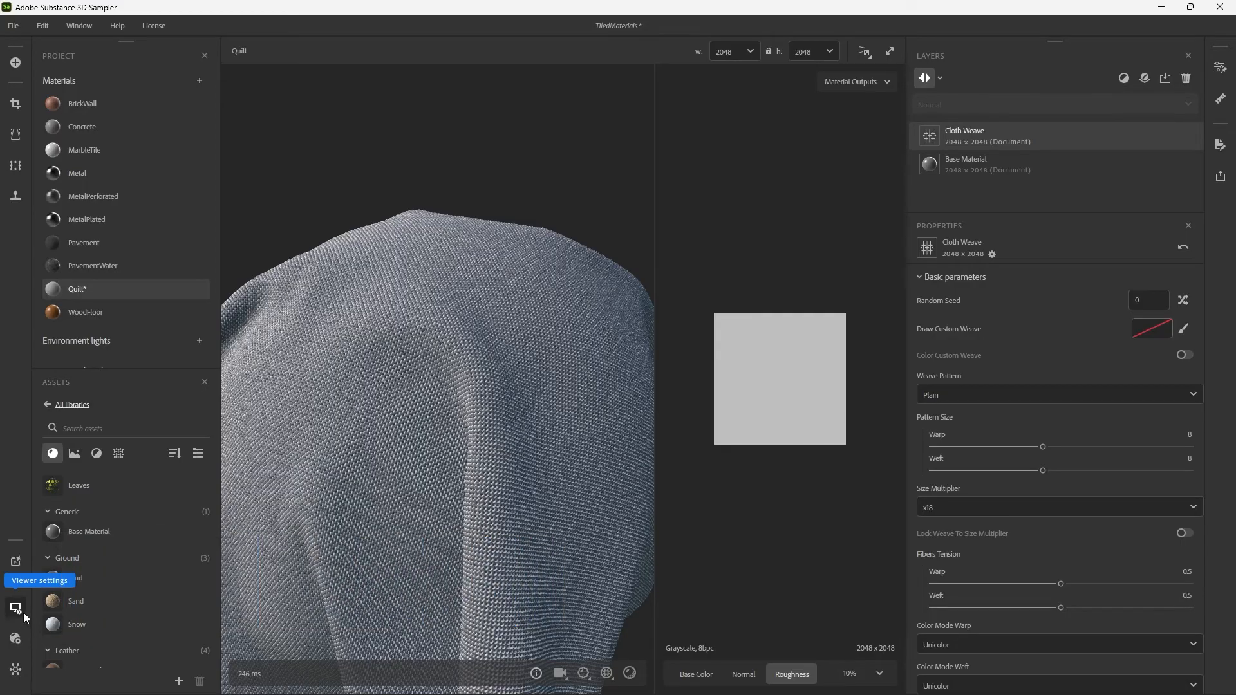
Generate Pattern variations from the text prompt "animals" with the Generative (Beta) tool.
{"action": "left_click", "coordinate": [16, 562]}
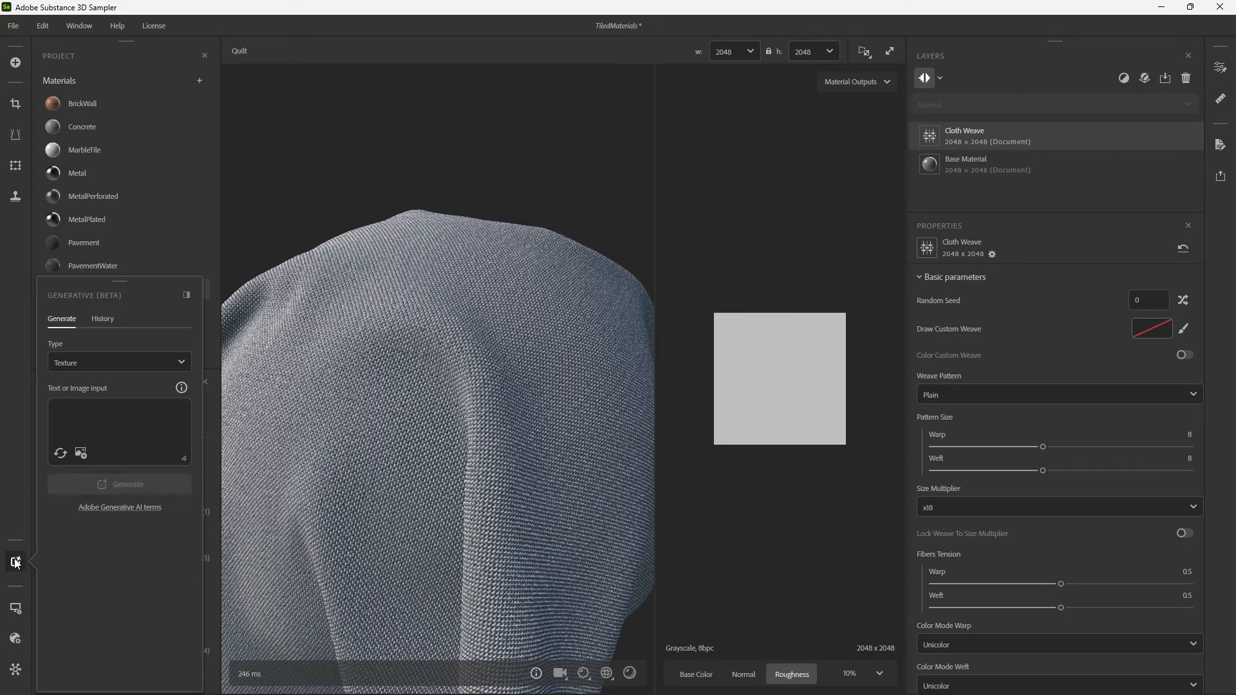
{"action": "left_click", "coordinate": [112, 363]}
{"action": "left_click", "coordinate": [94, 407]}
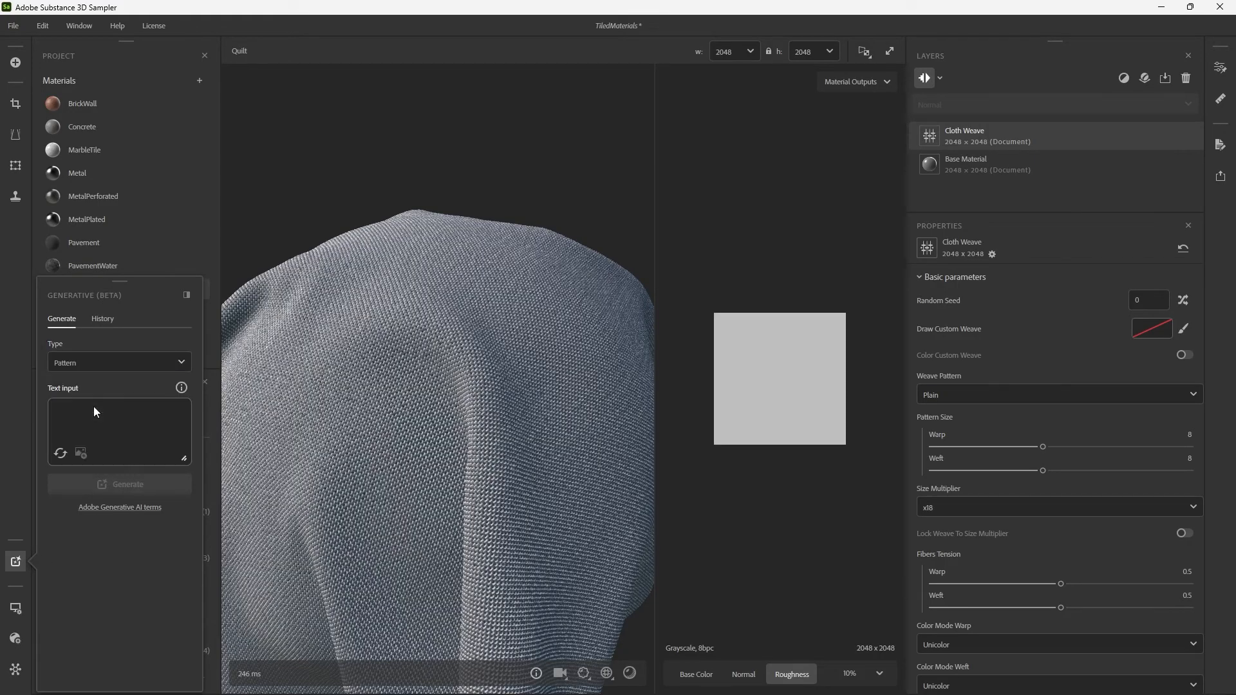
{"action": "left_click", "coordinate": [134, 422]}
{"action": "type", "text": "animals"}
{"action": "key", "text": "Return"}
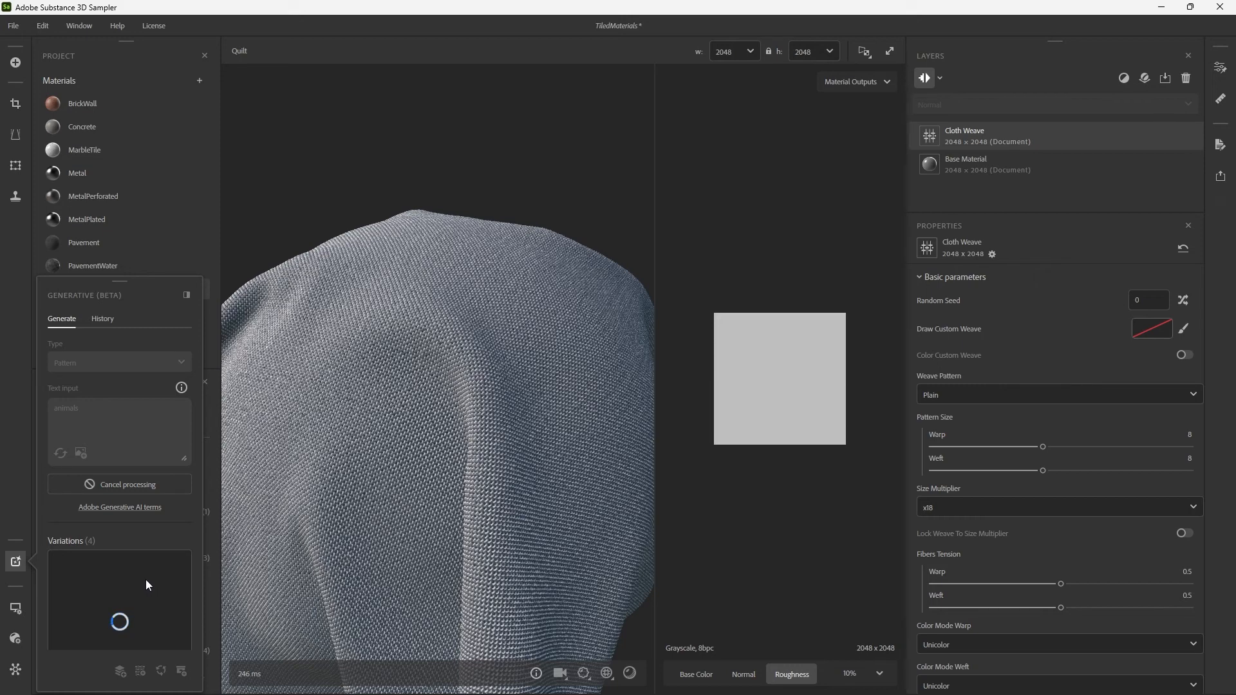
Examine the generated animals pattern variations to compare their designs.
{"action": "mouse_move", "coordinate": [146, 586]}
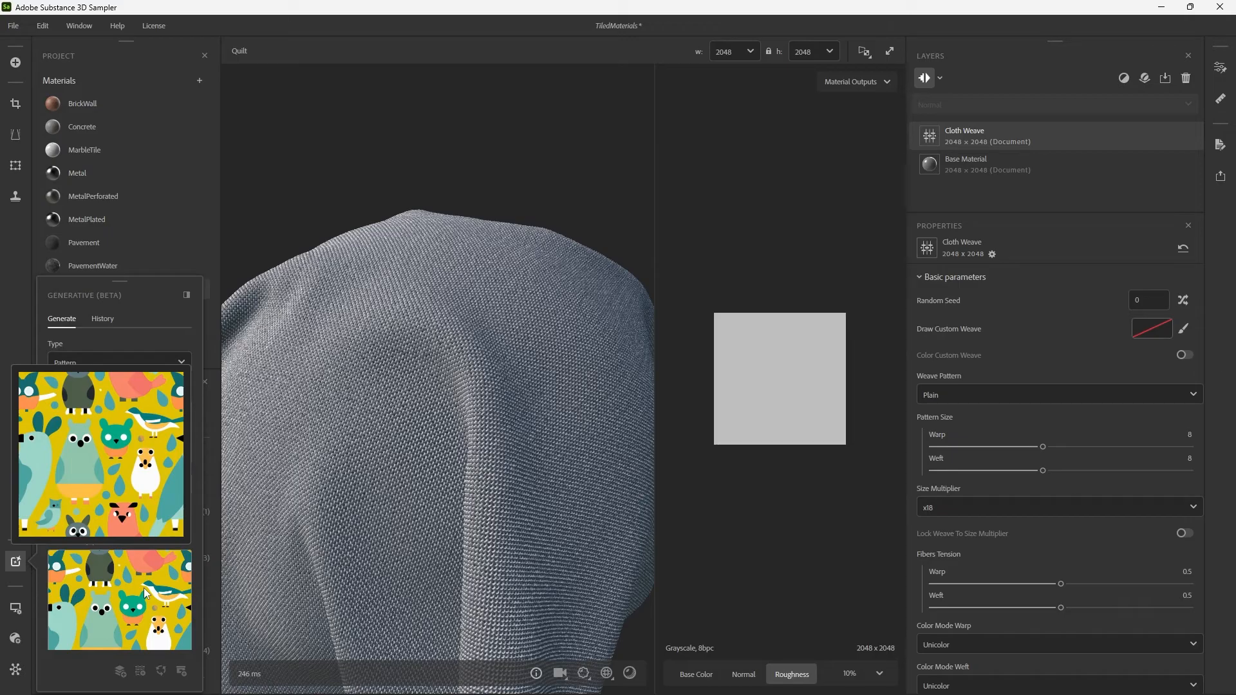
{"action": "scroll", "coordinate": [145, 590], "scroll_direction": "down", "scroll_amount": 5}
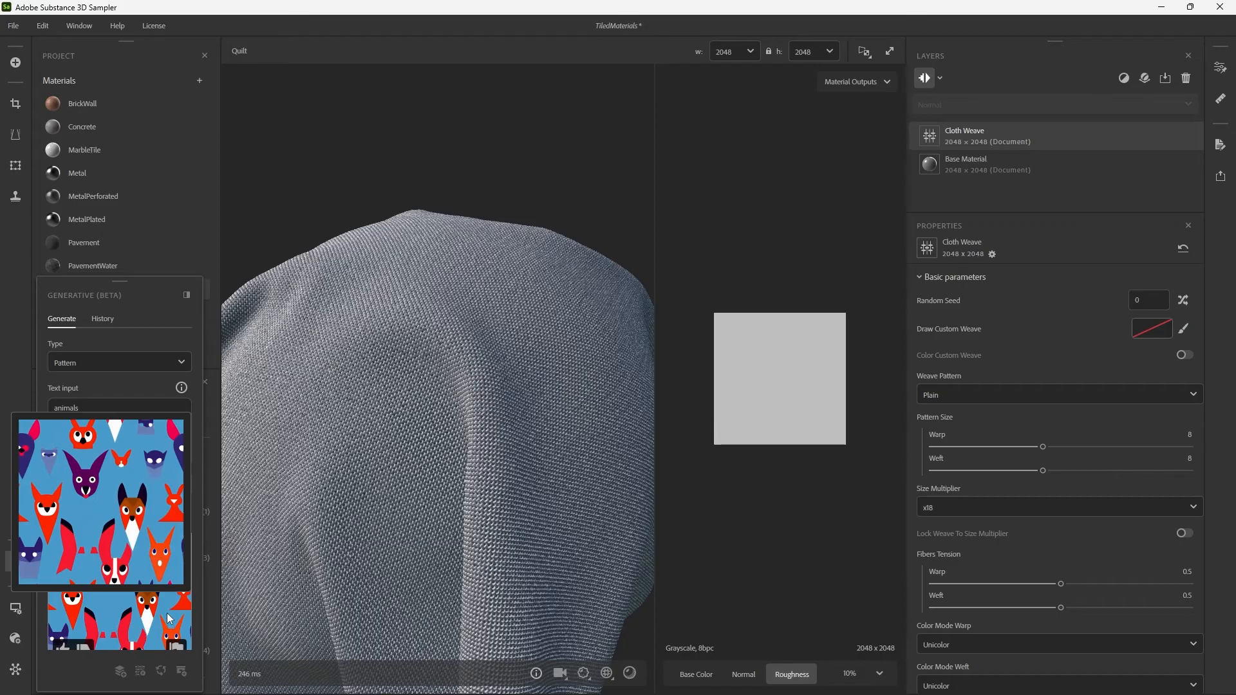
{"action": "scroll", "coordinate": [175, 612], "scroll_direction": "down", "scroll_amount": 3}
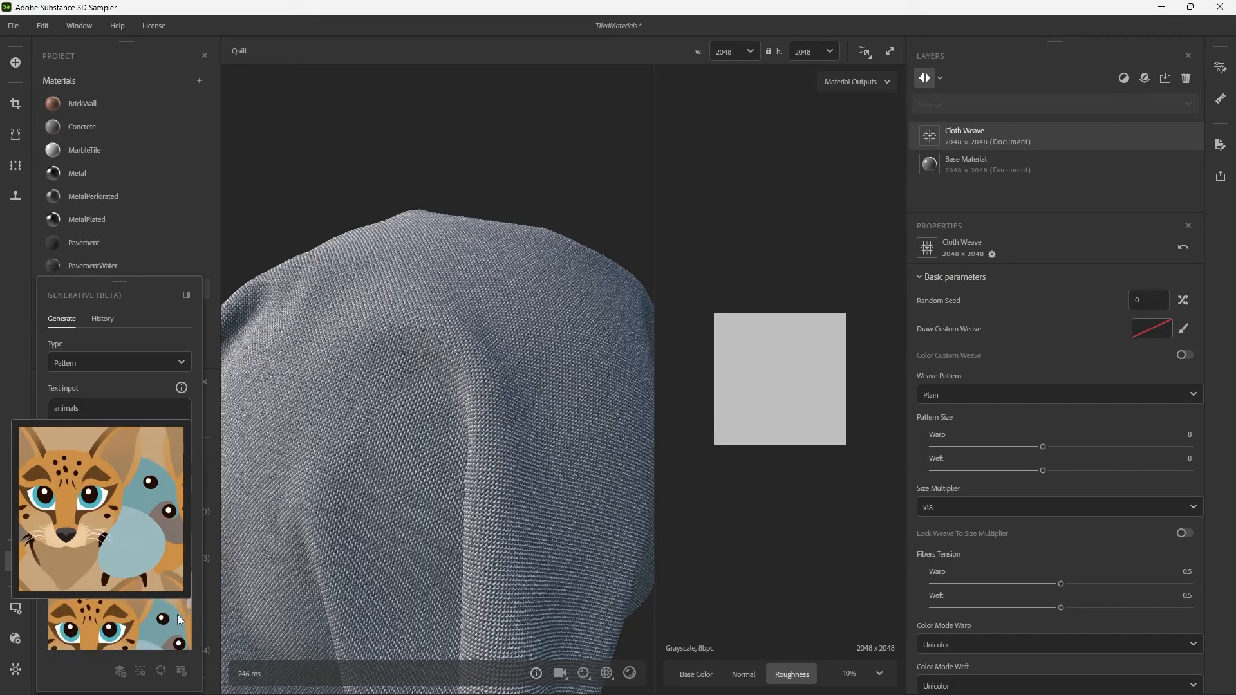
{"action": "scroll", "coordinate": [180, 620], "scroll_direction": "down", "scroll_amount": 3}
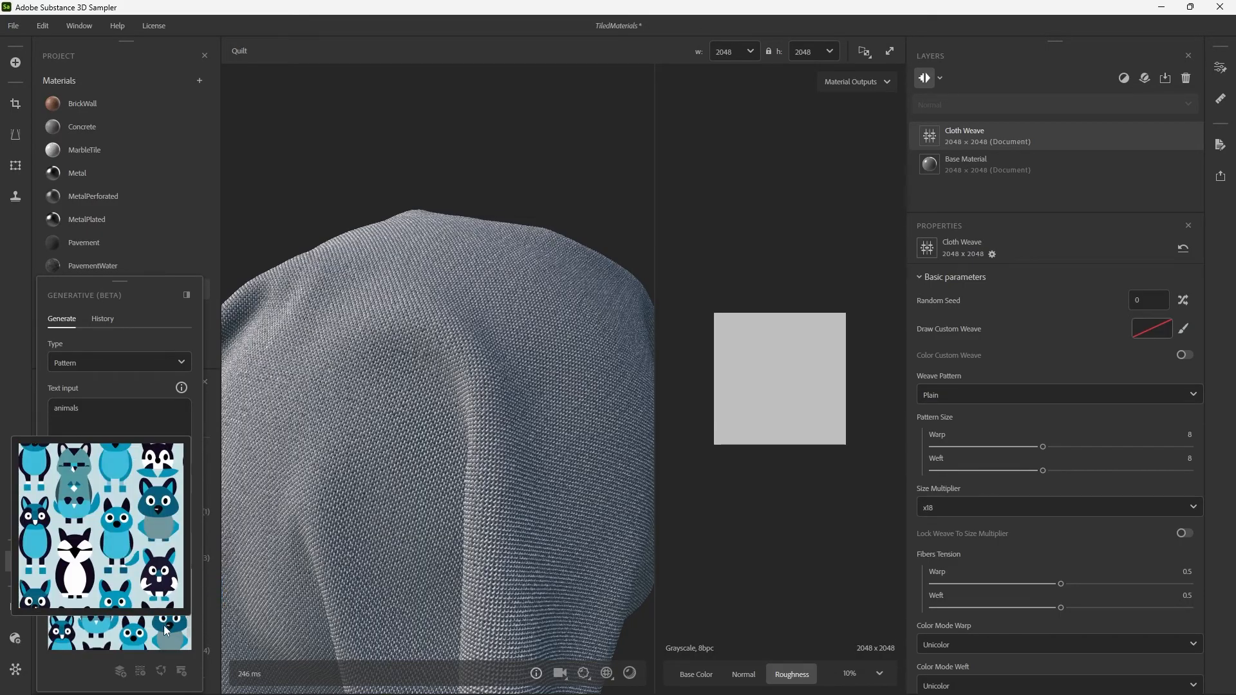
{"action": "scroll", "coordinate": [163, 624], "scroll_direction": "up", "scroll_amount": 5}
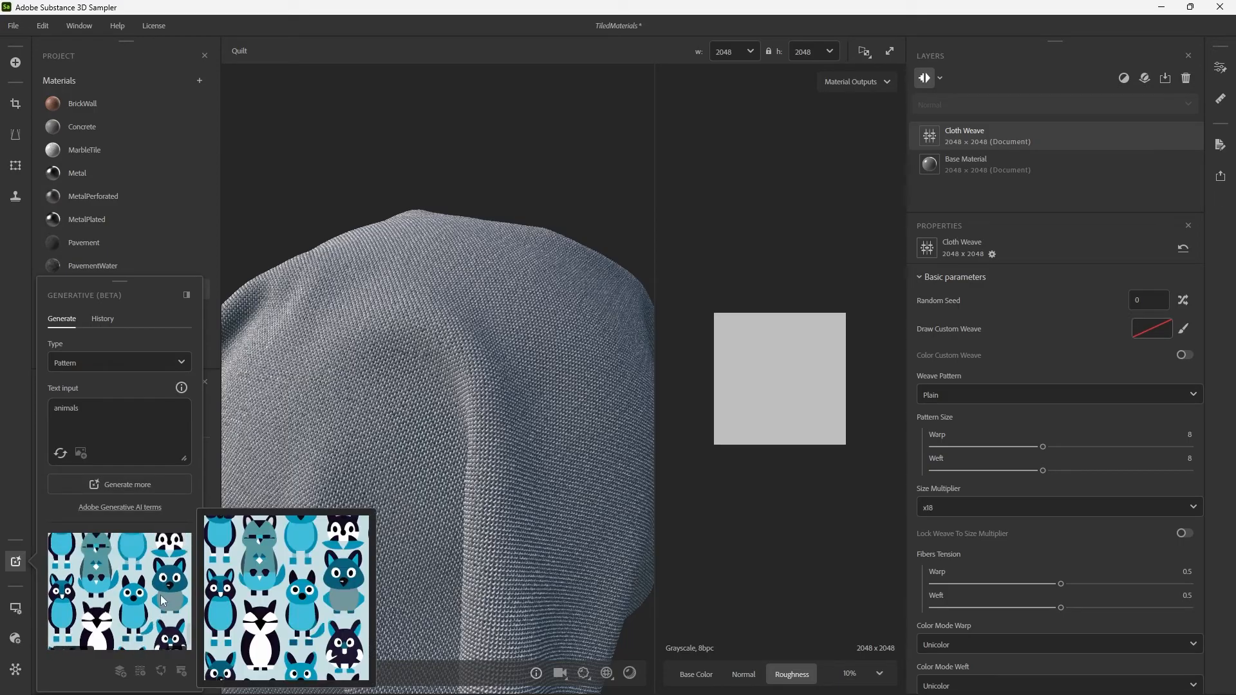
{"action": "scroll", "coordinate": [160, 595], "scroll_direction": "up", "scroll_amount": 8}
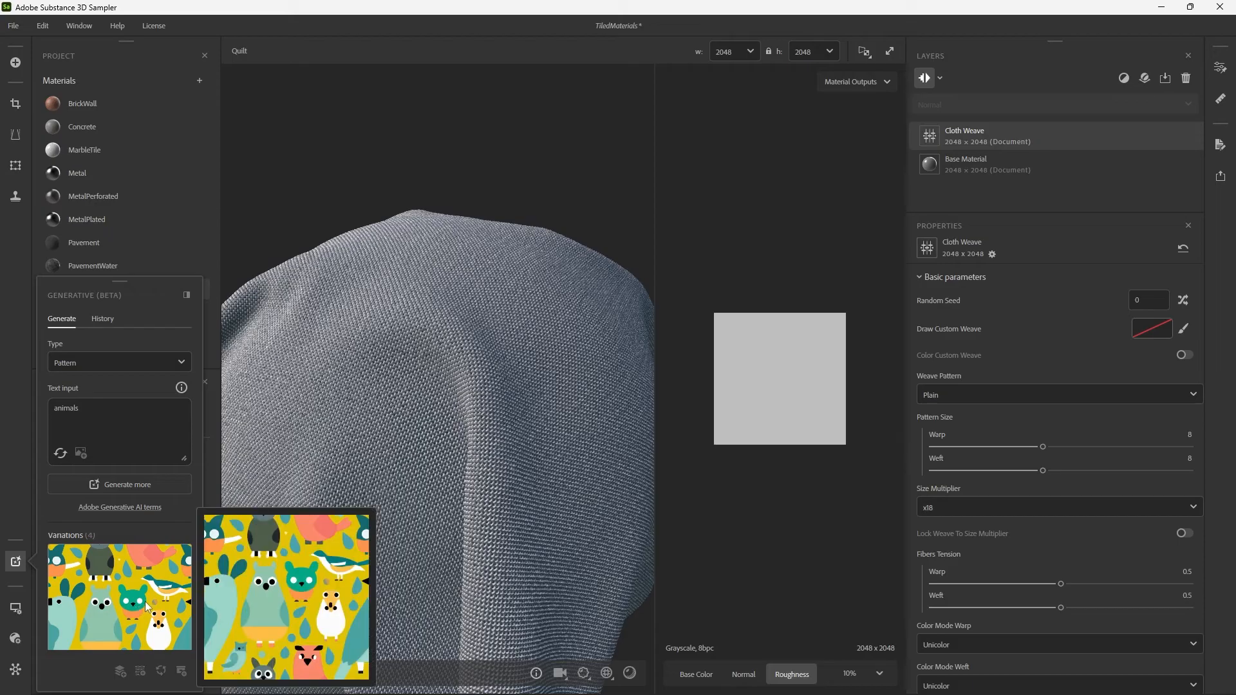
{"action": "scroll", "coordinate": [161, 612], "scroll_direction": "down", "scroll_amount": 8}
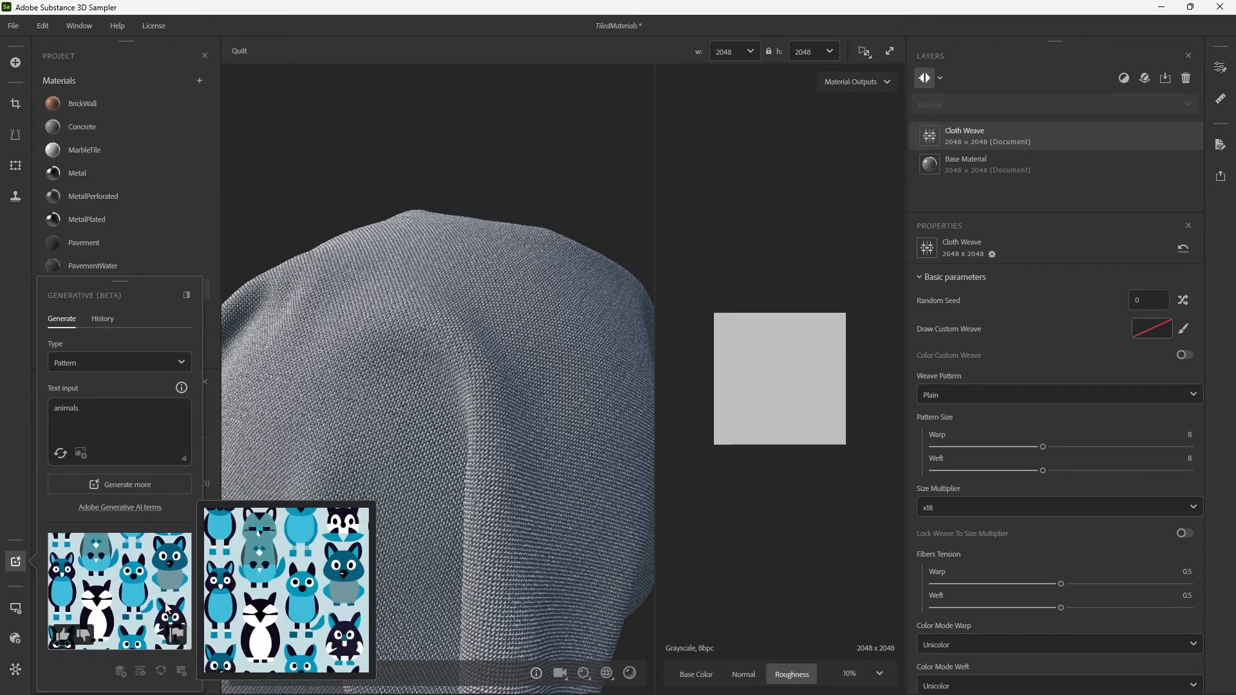
{"action": "scroll", "coordinate": [164, 602], "scroll_direction": "down", "scroll_amount": 3}
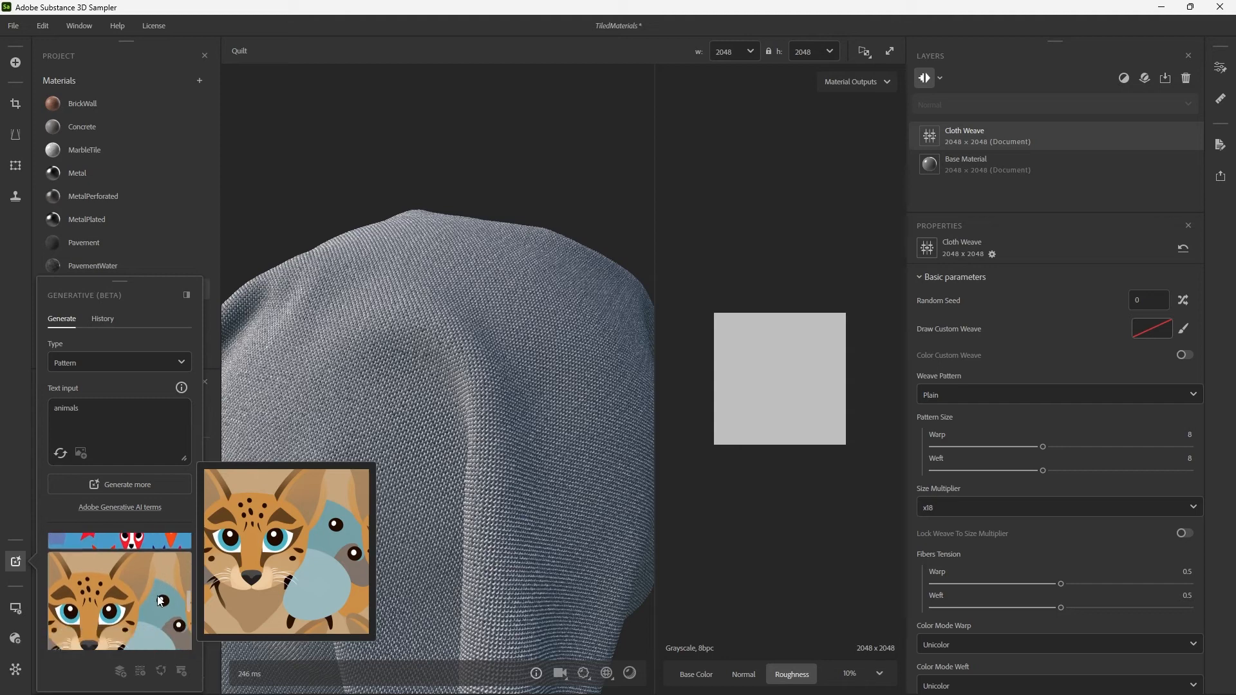
Enable Color Custom Weave with the generated spotted wildcat pattern as its input image, and save the project.
{"action": "left_click_drag", "start_coordinate": [144, 597], "coordinate": [663, 425]}
{"action": "left_click", "coordinate": [1183, 355]}
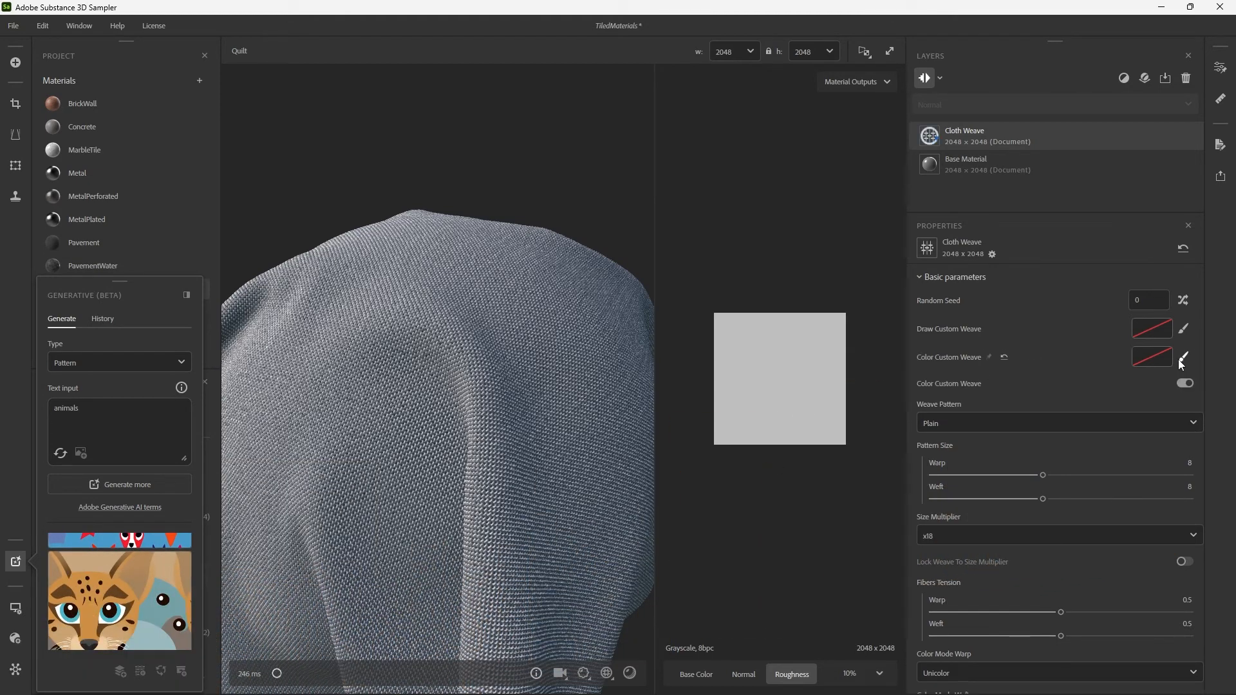
{"action": "left_click_drag", "start_coordinate": [186, 580], "coordinate": [1152, 354]}
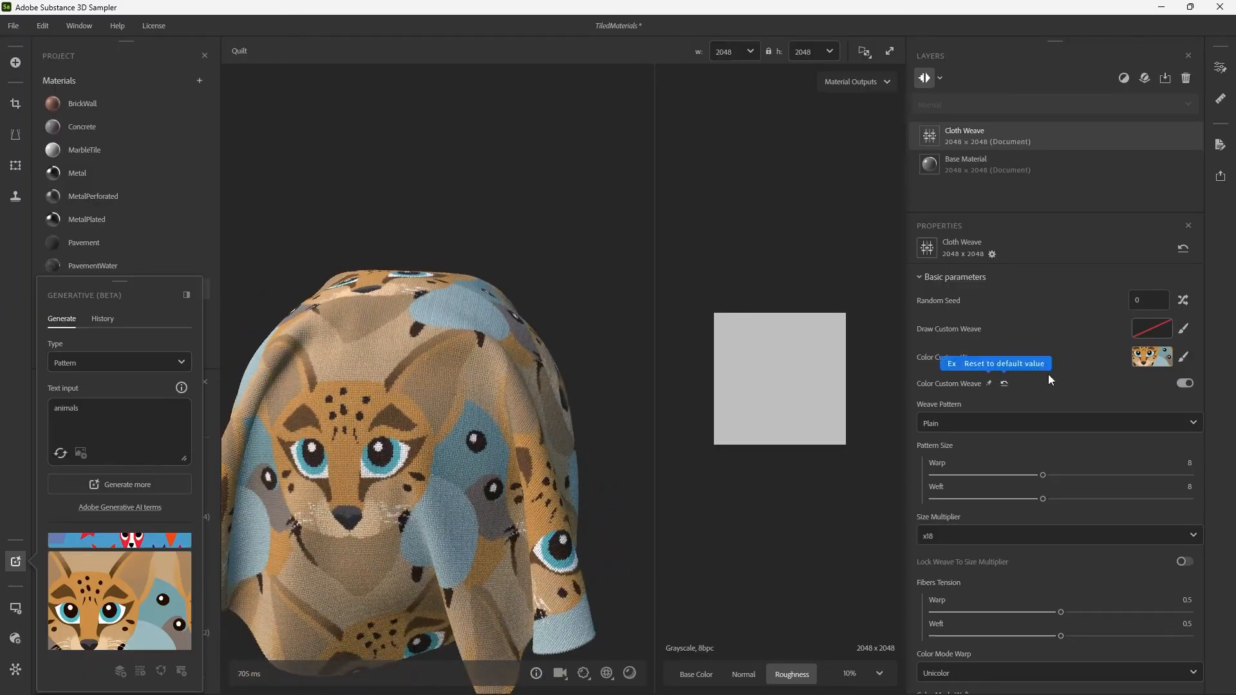
{"action": "left_click", "coordinate": [1161, 358]}
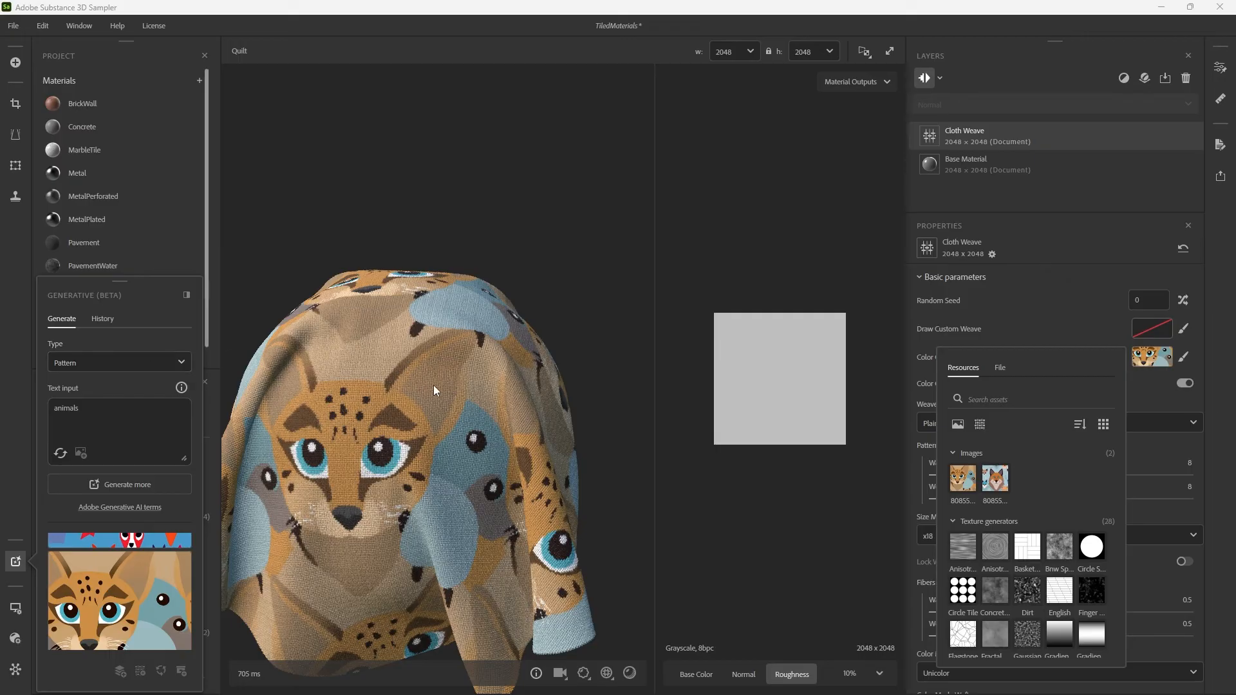
{"action": "left_click_drag", "start_coordinate": [381, 372], "coordinate": [334, 377]}
{"action": "left_click", "coordinate": [9, 564]}
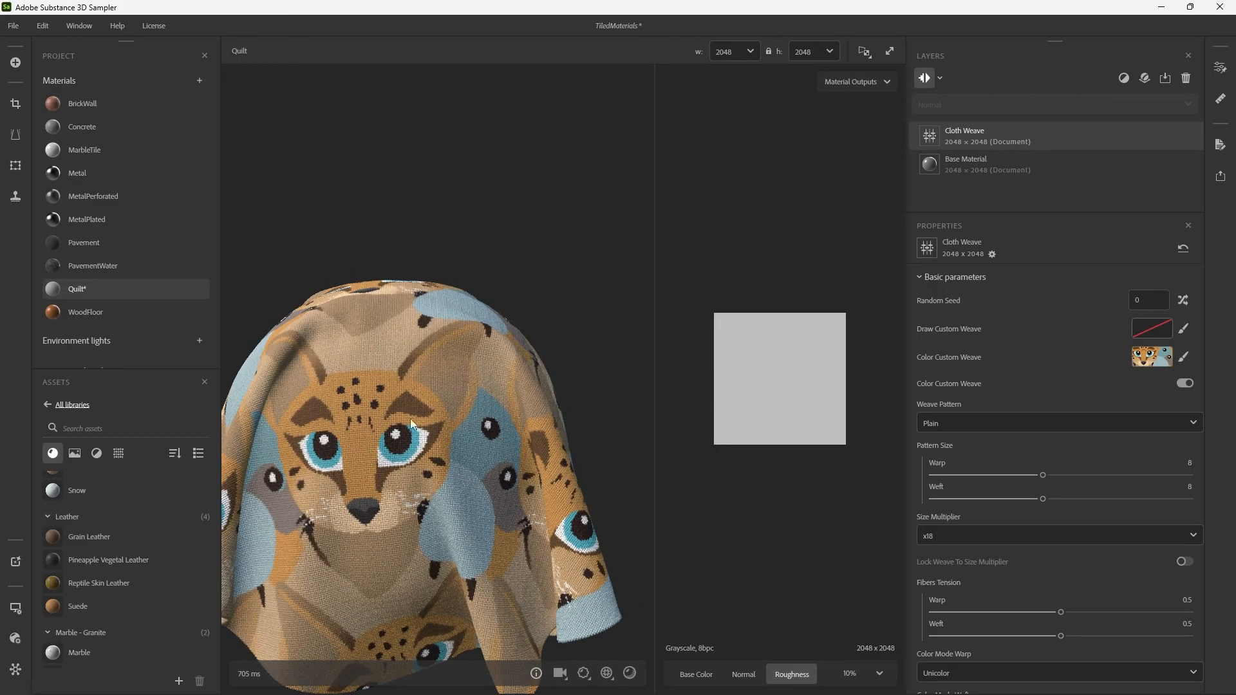
{"action": "key", "text": "ctrl+s"}
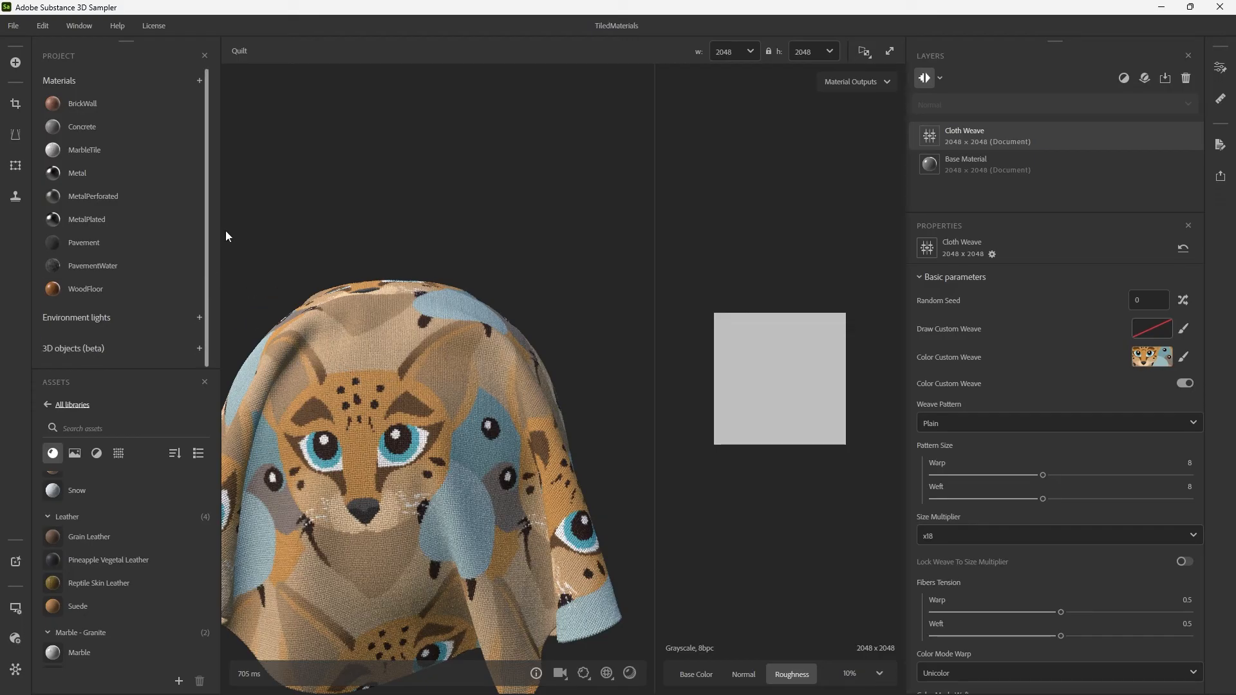
Add a new material to the project and name it WoodenBark.
{"action": "left_click", "coordinate": [199, 82]}
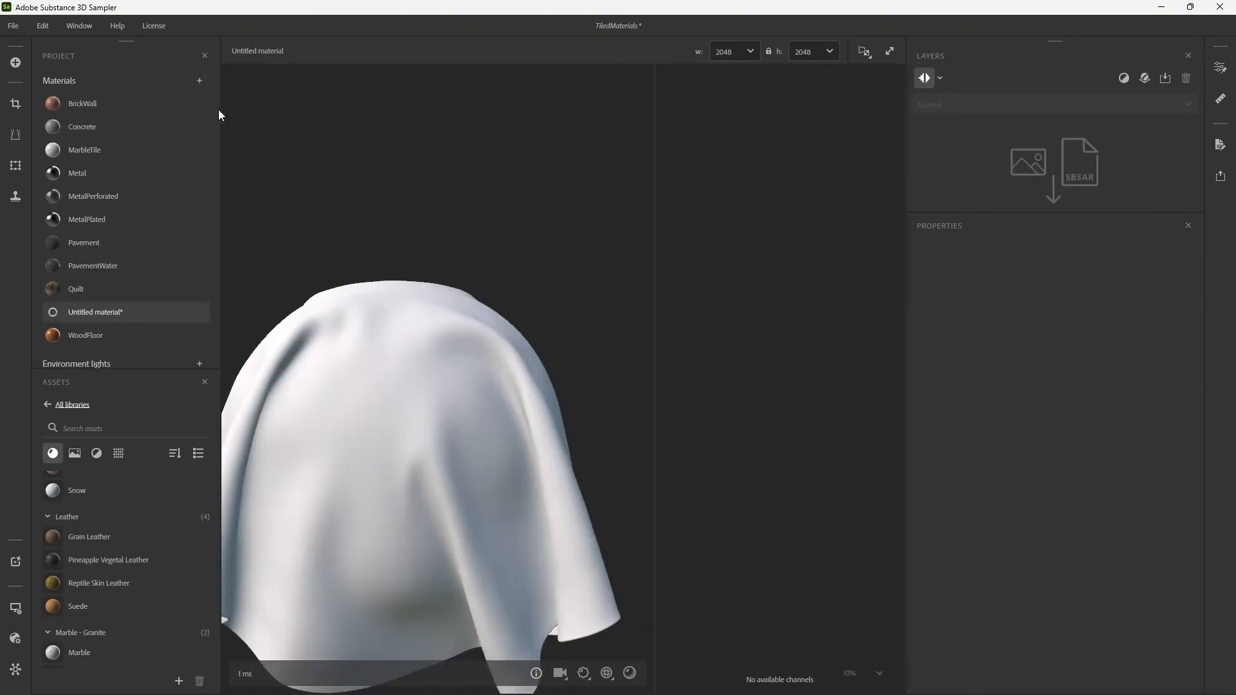
{"action": "mouse_move", "coordinate": [123, 318]}
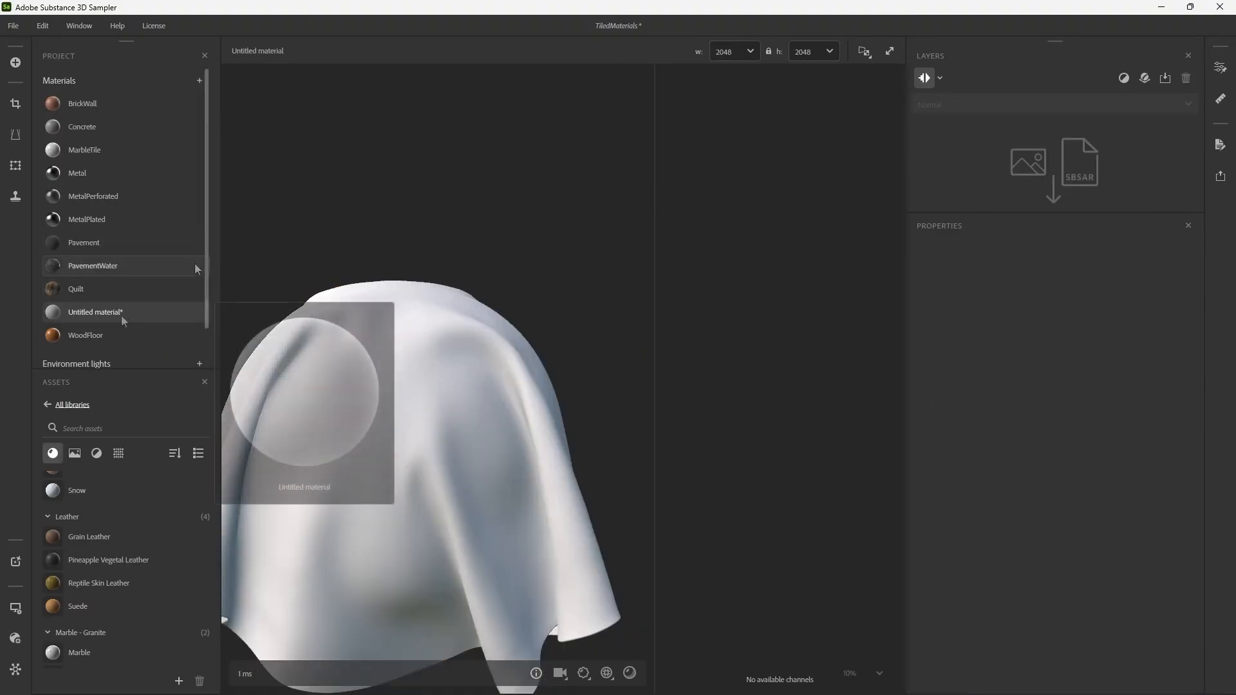
{"action": "double_click", "coordinate": [129, 318]}
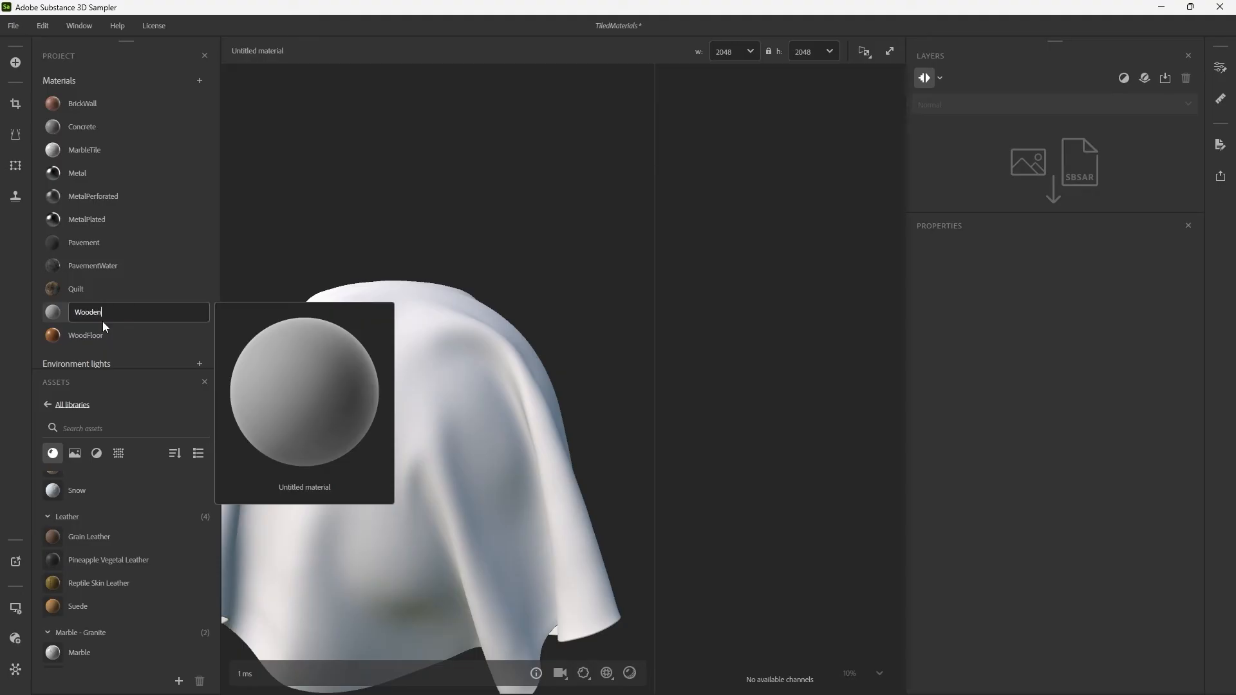
{"action": "type", "text": "WoodenBark"}
{"action": "key", "text": "Return"}
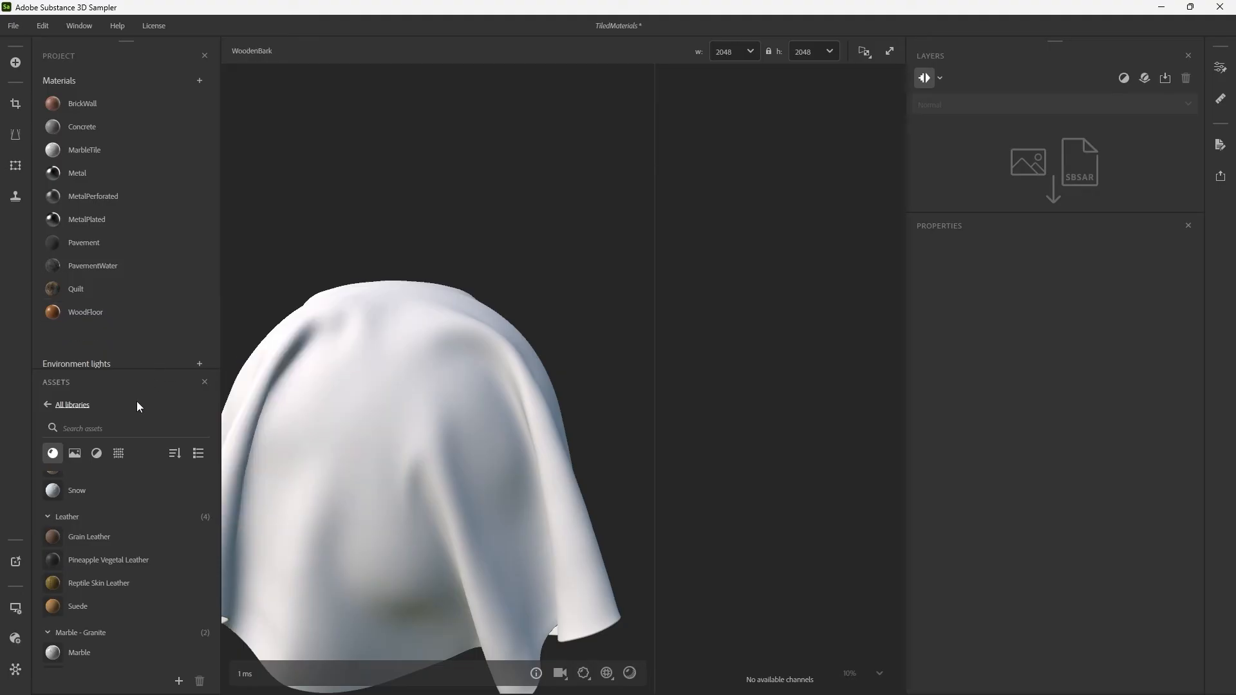
Generate Texture variations from the text prompt "Tree Bark" with the Generative (Beta) tool.
{"action": "left_click", "coordinate": [15, 562]}
{"action": "left_click", "coordinate": [103, 362]}
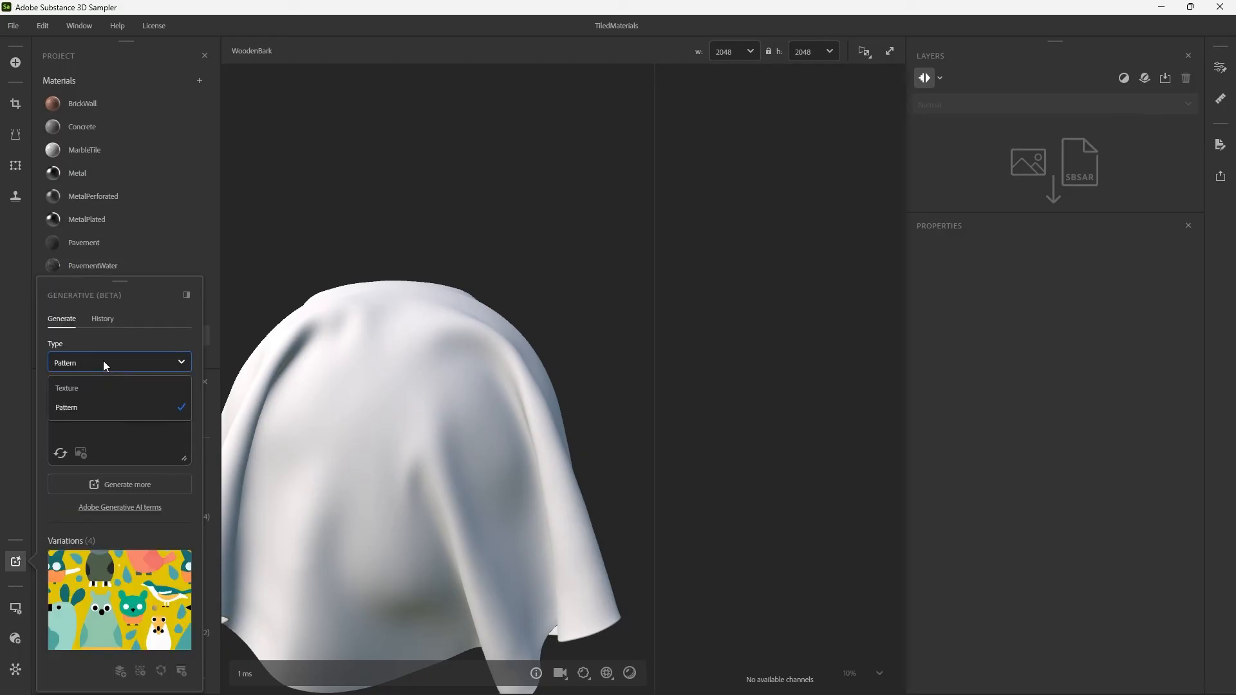
{"action": "left_click", "coordinate": [82, 391]}
{"action": "left_click", "coordinate": [92, 415]}
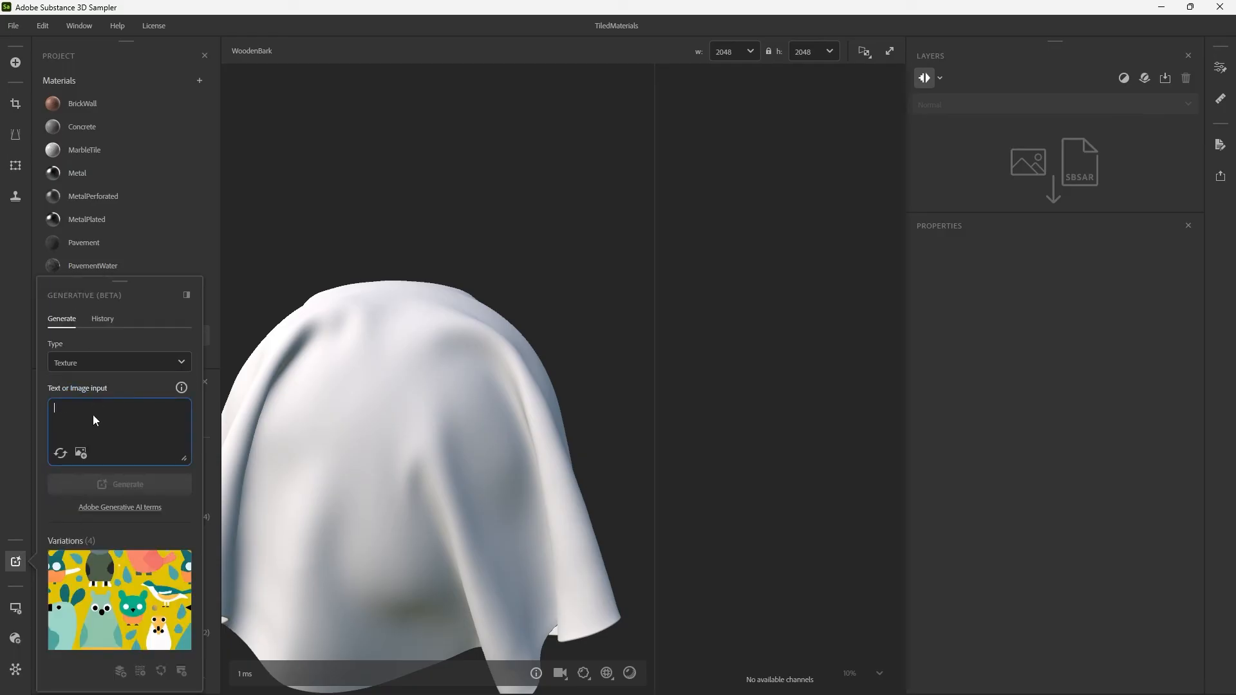
{"action": "type", "text": "Tree Bark"}
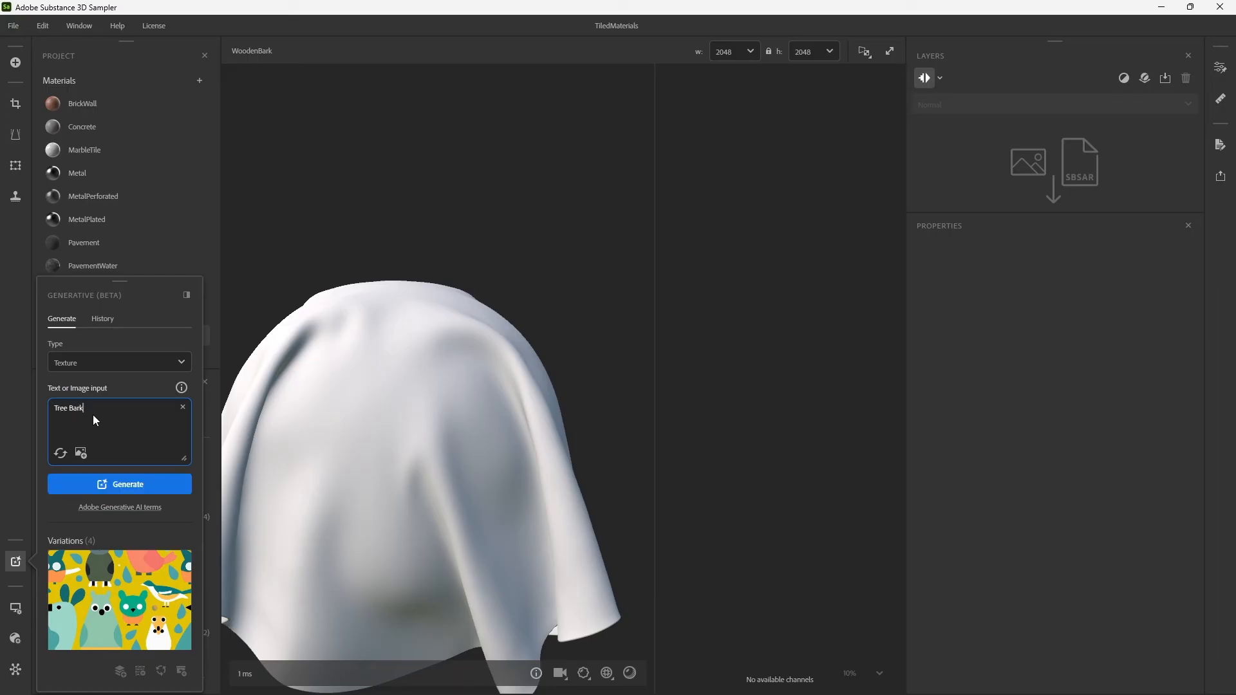
{"action": "key", "text": "Return"}
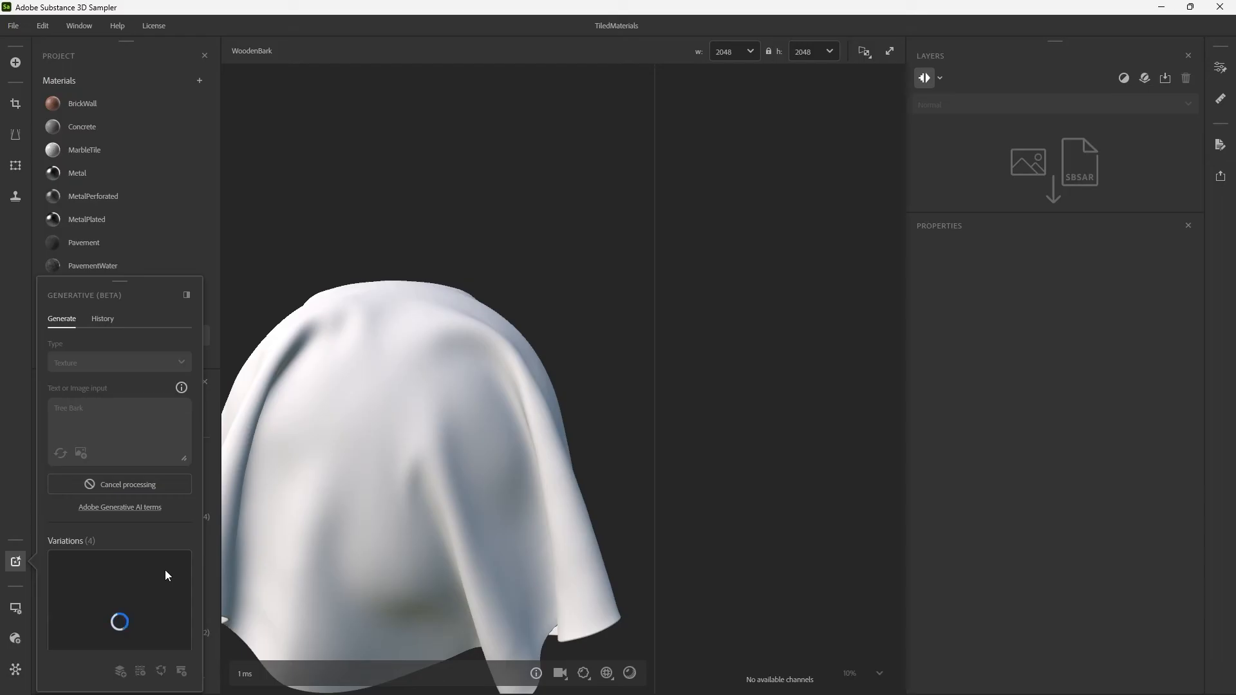
Import the first generated tree bark variation into the WoodenBark layers with the AI Powered Image to material template.
{"action": "scroll", "coordinate": [163, 575], "scroll_direction": "down", "scroll_amount": 6}
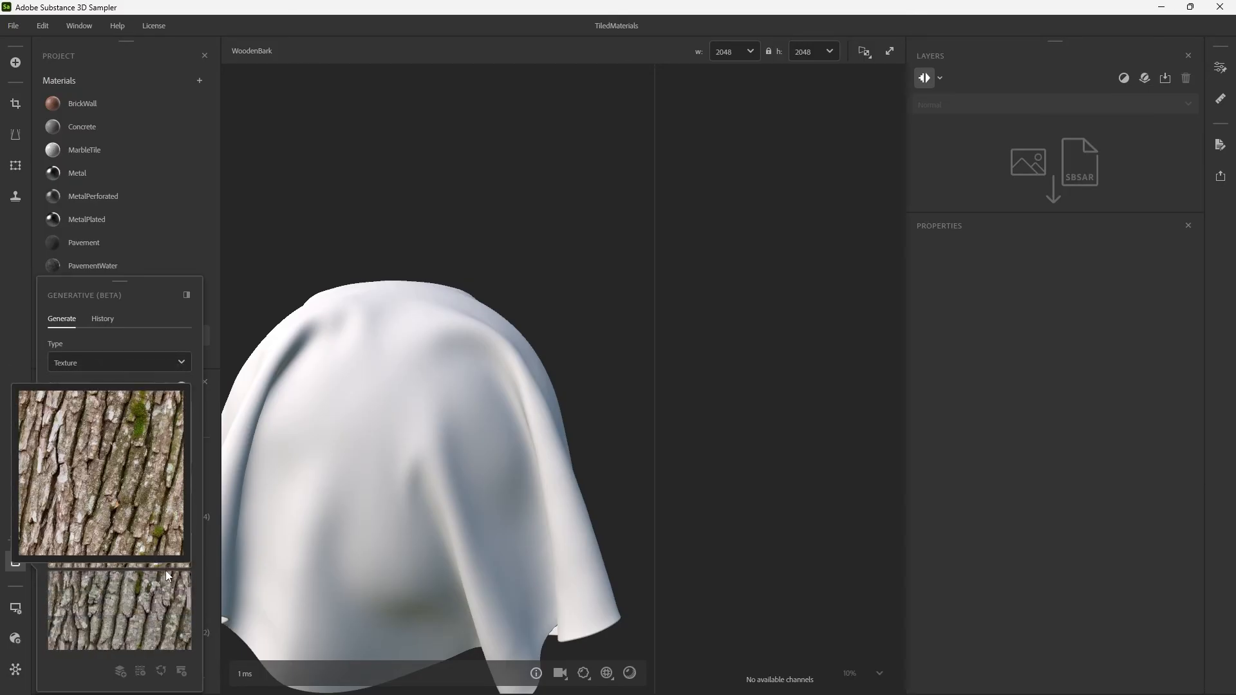
{"action": "scroll", "coordinate": [163, 593], "scroll_direction": "up", "scroll_amount": 6}
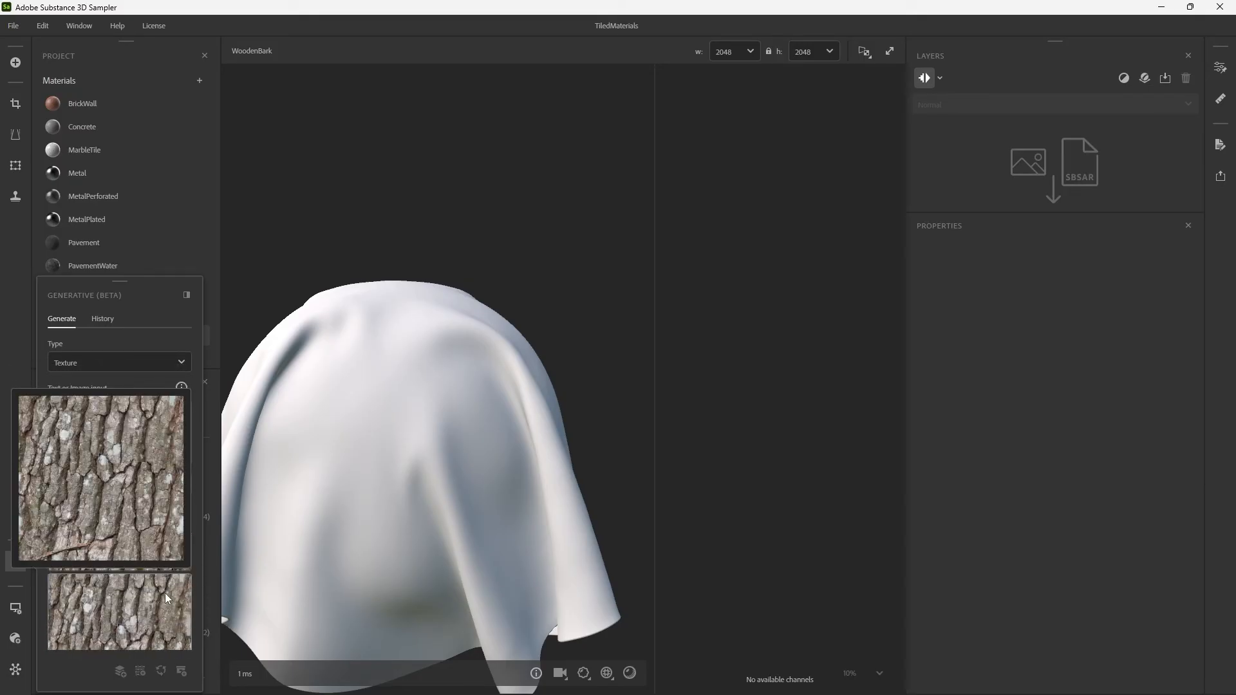
{"action": "scroll", "coordinate": [158, 591], "scroll_direction": "up", "scroll_amount": 2}
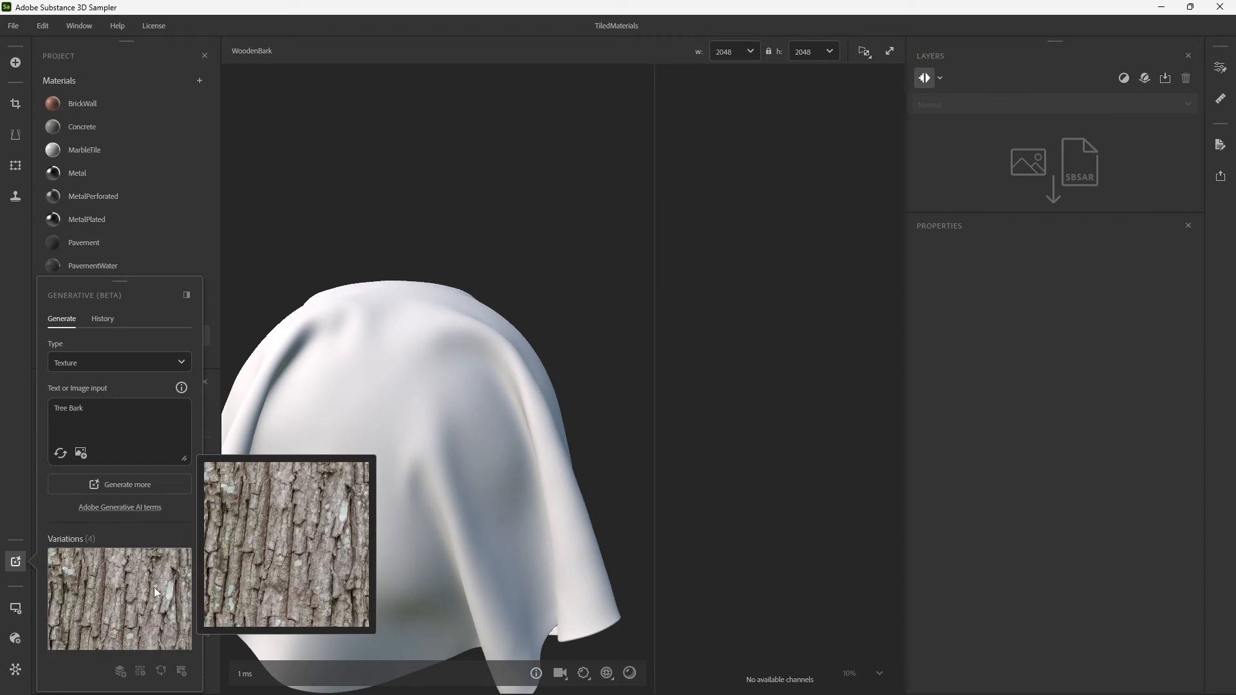
{"action": "left_click_drag", "start_coordinate": [149, 593], "coordinate": [1016, 169]}
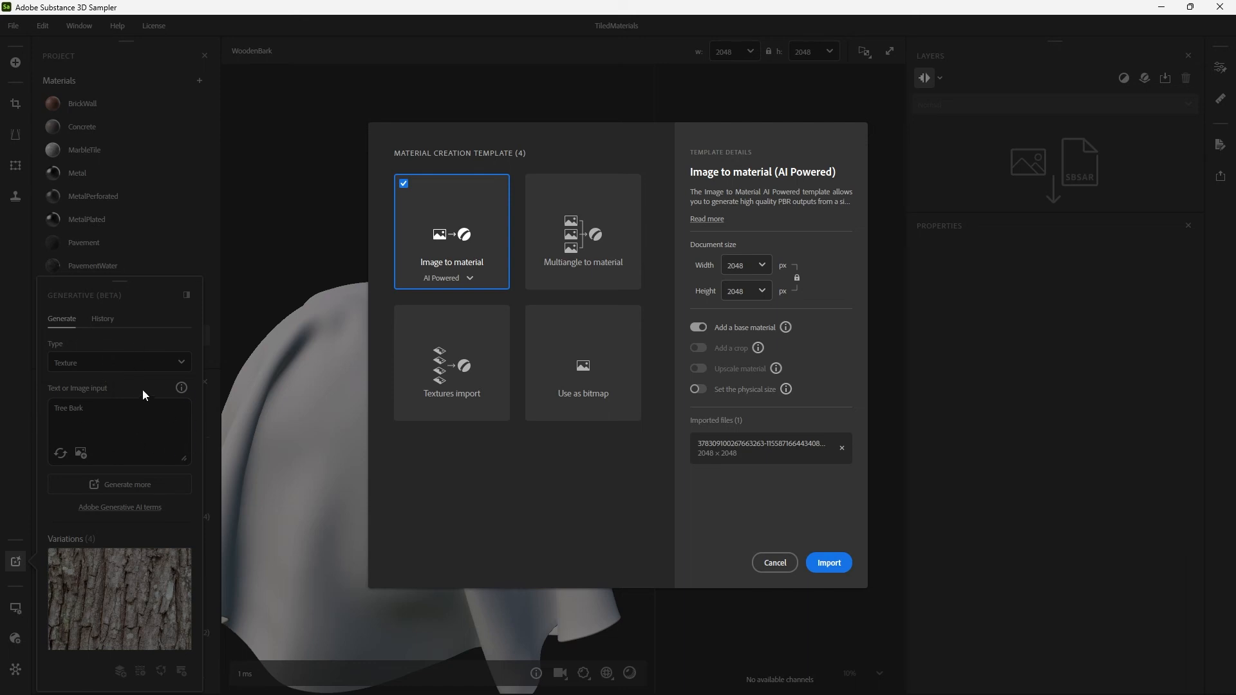
{"action": "mouse_move", "coordinate": [484, 271]}
{"action": "left_click", "coordinate": [459, 279]}
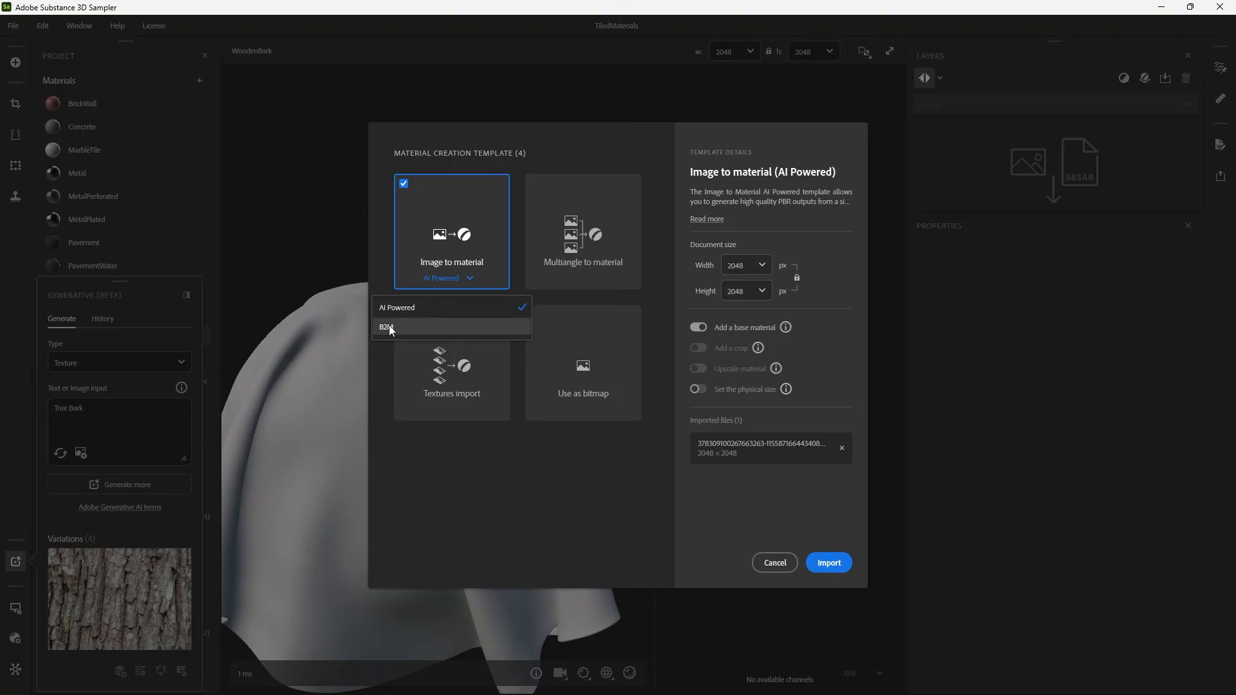
{"action": "left_click", "coordinate": [406, 310]}
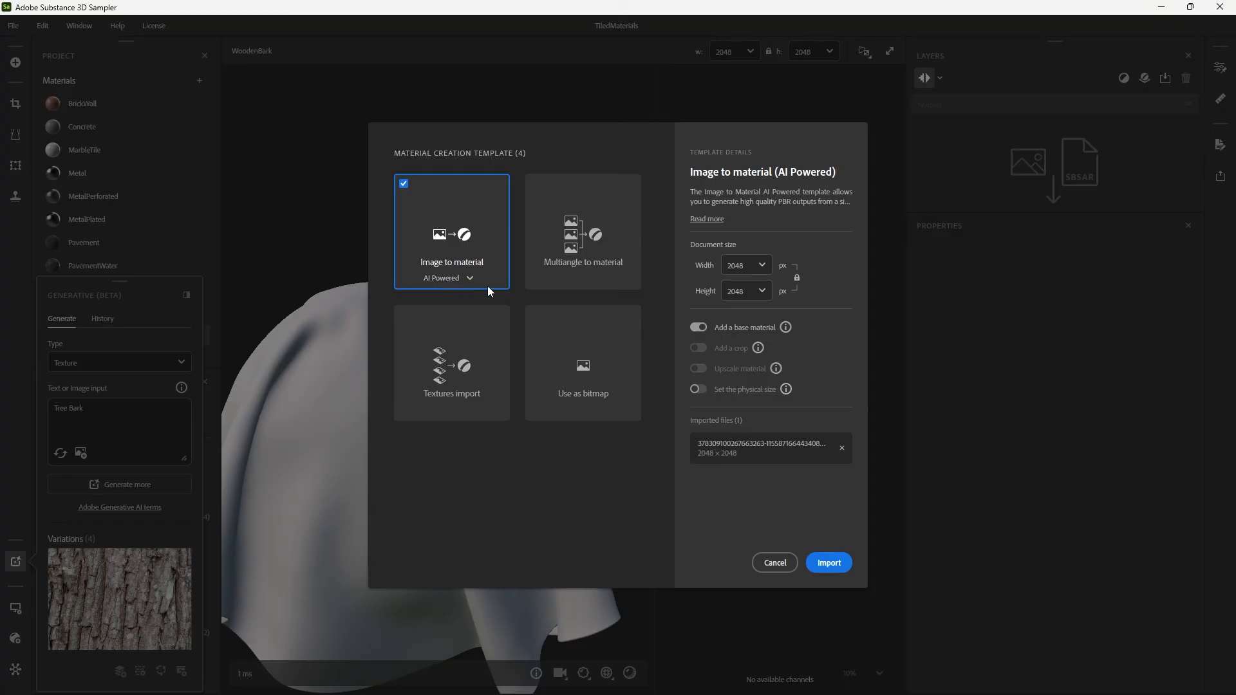
{"action": "left_click", "coordinate": [834, 567]}
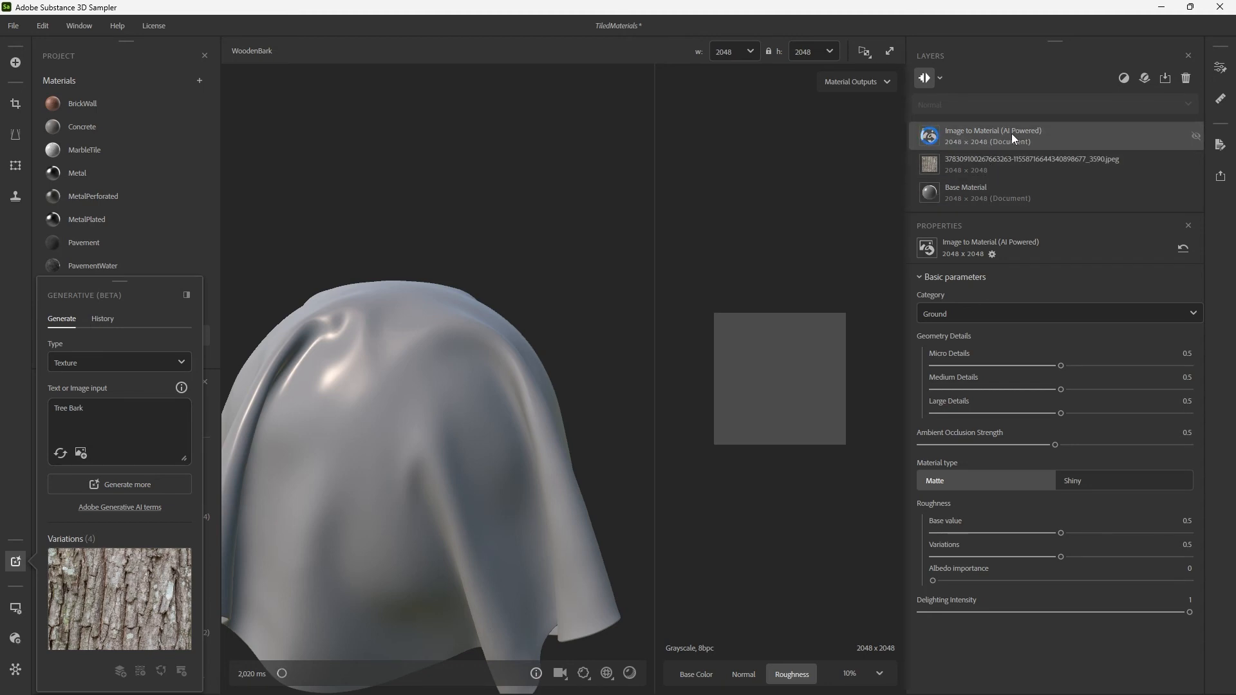
Set the Image to Material category to Wood (Outdoor lighting) and inspect the bark on the cloth mesh.
{"action": "left_click", "coordinate": [1124, 80]}
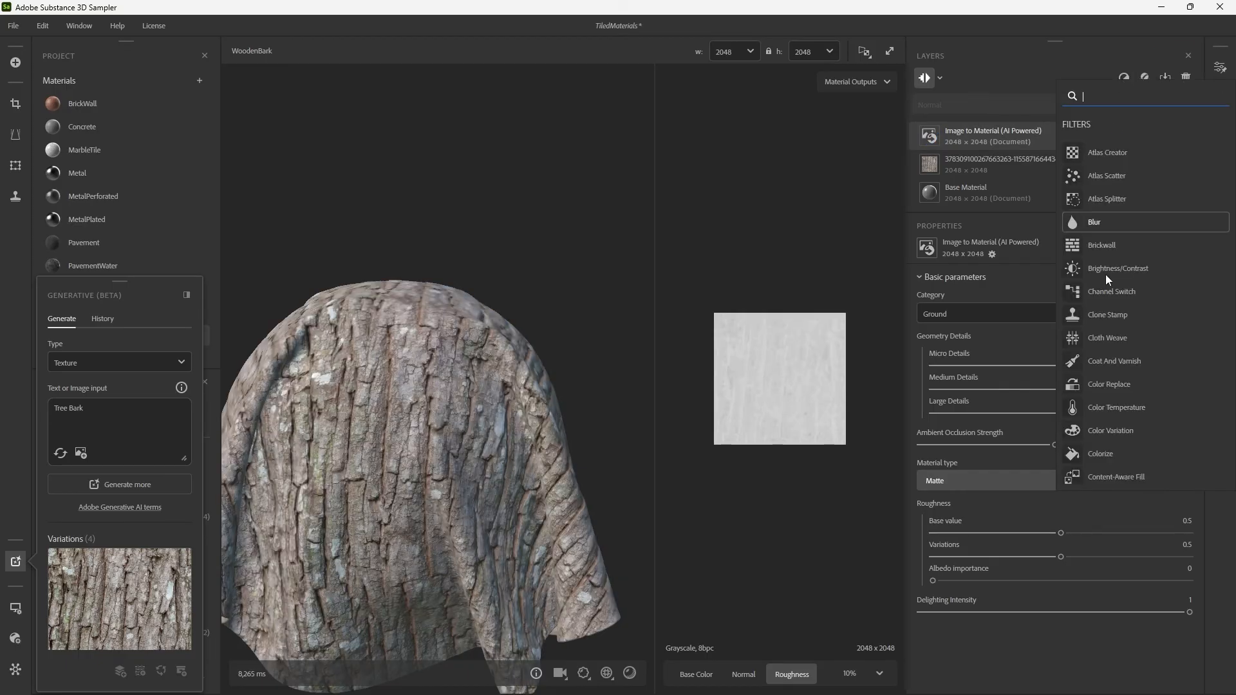
{"action": "left_click", "coordinate": [1042, 63]}
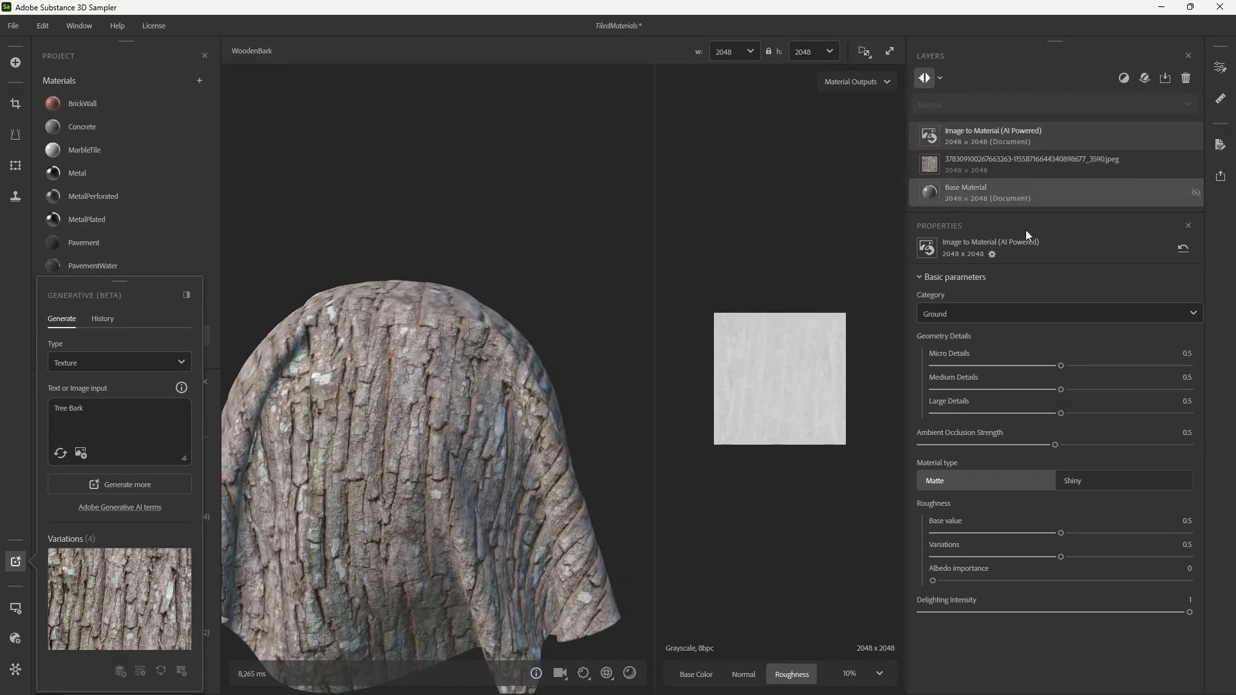
{"action": "left_click", "coordinate": [960, 313]}
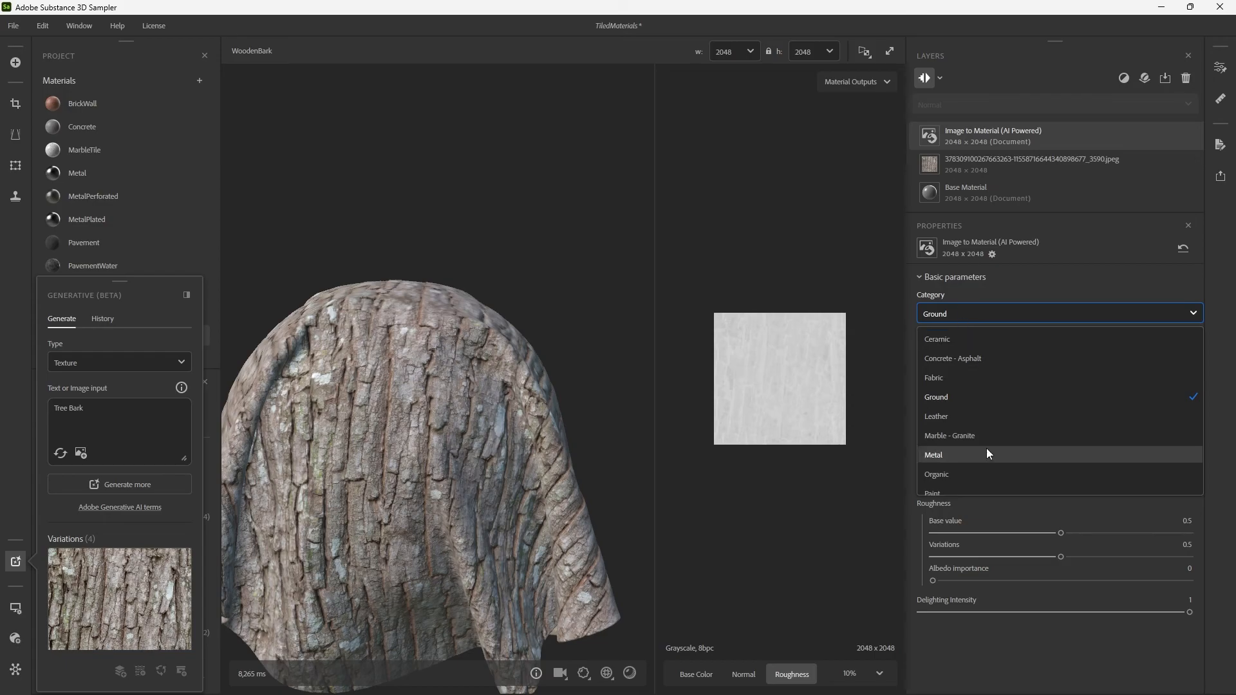
{"action": "scroll", "coordinate": [967, 466], "scroll_direction": "down", "scroll_amount": 6}
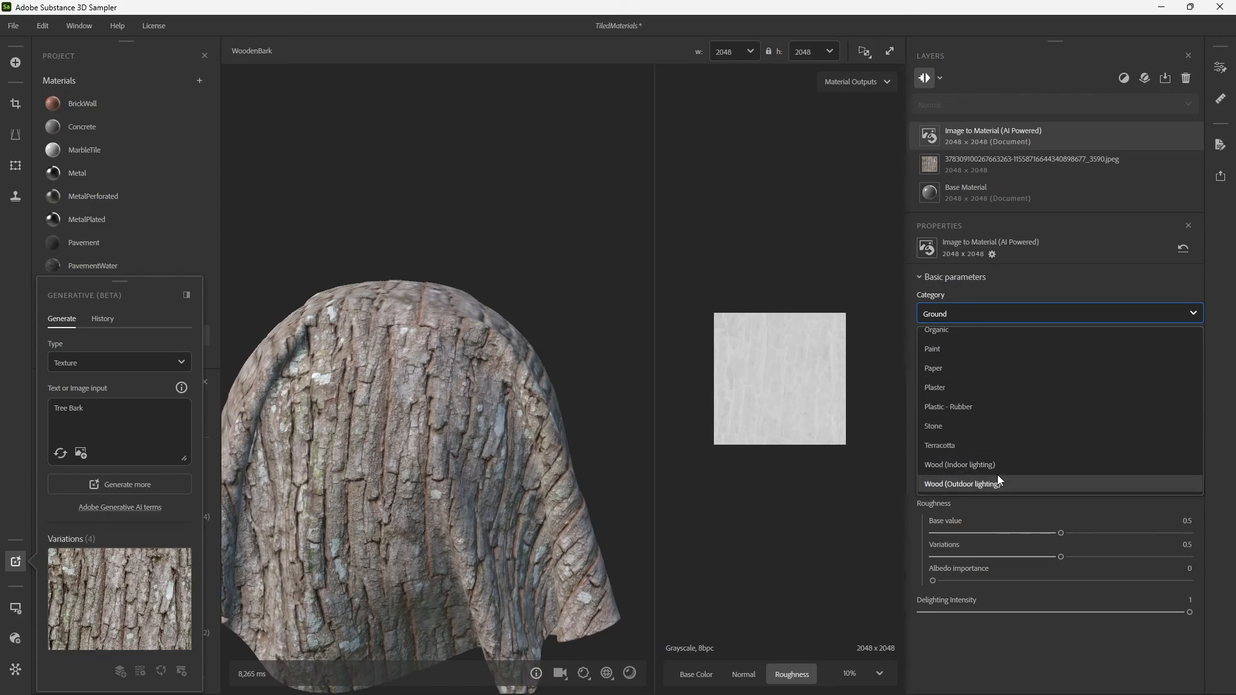
{"action": "left_click", "coordinate": [997, 484]}
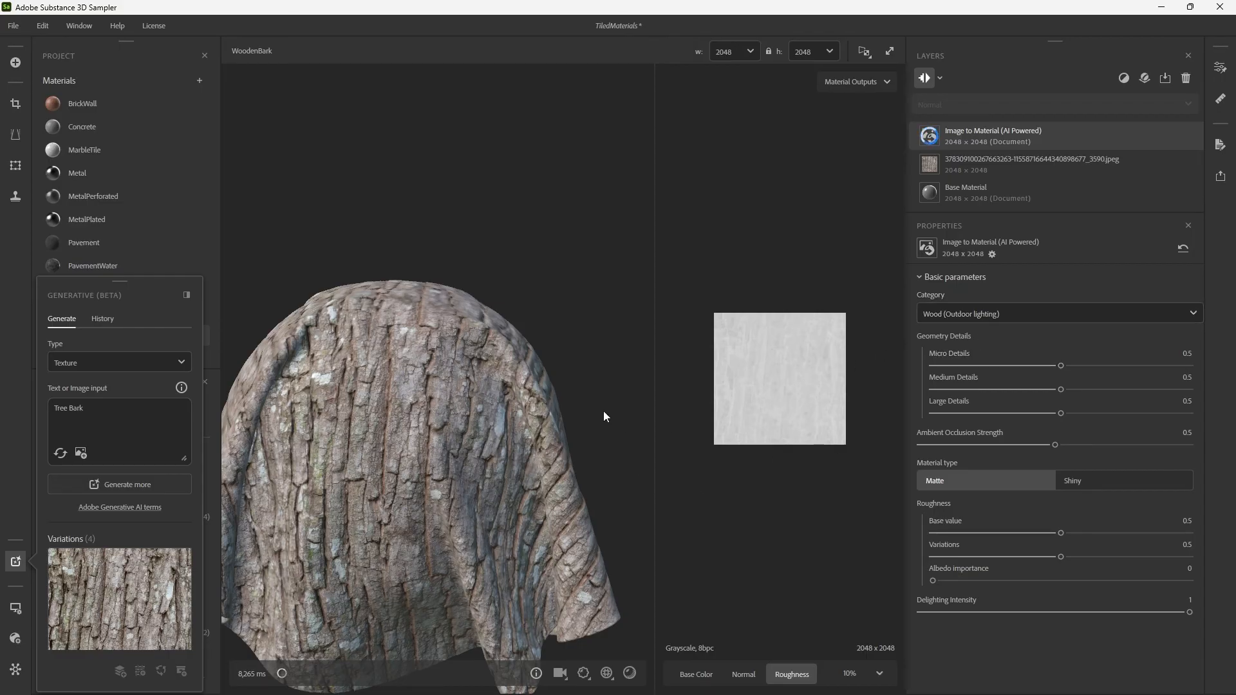
{"action": "left_click_drag", "start_coordinate": [531, 399], "coordinate": [447, 387]}
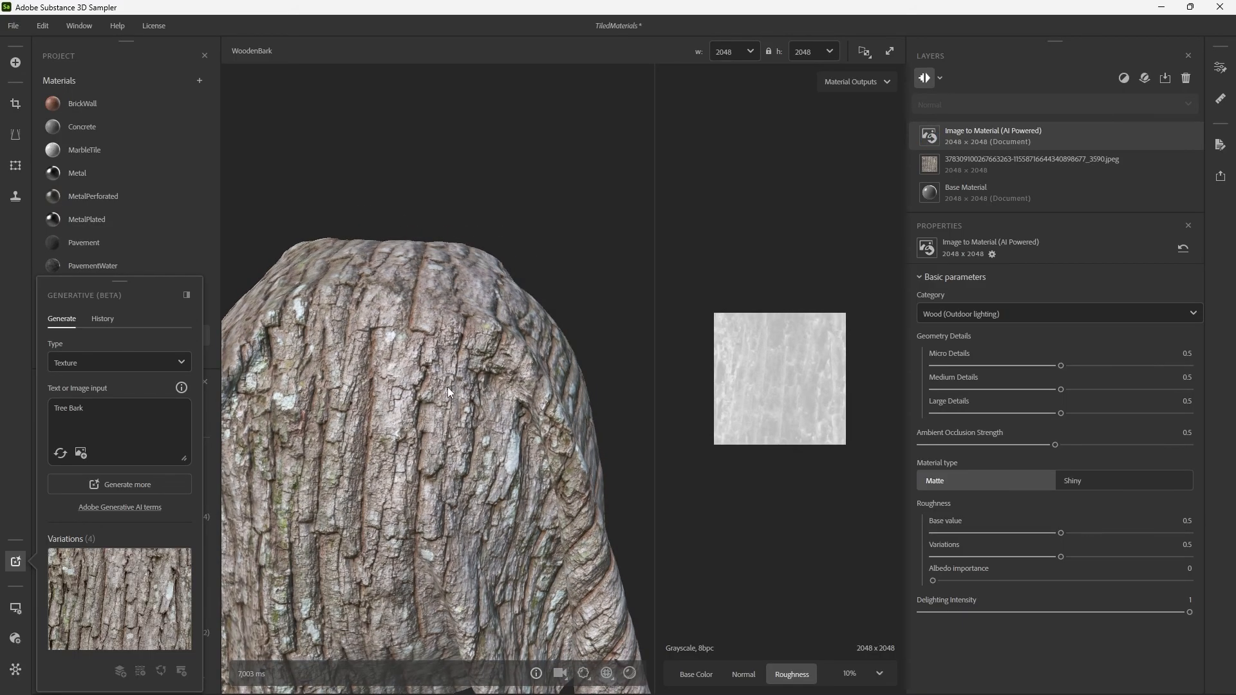
Switch the preview mesh to the rounded cylinder and inspect the bark material on it.
{"action": "left_click", "coordinate": [15, 614]}
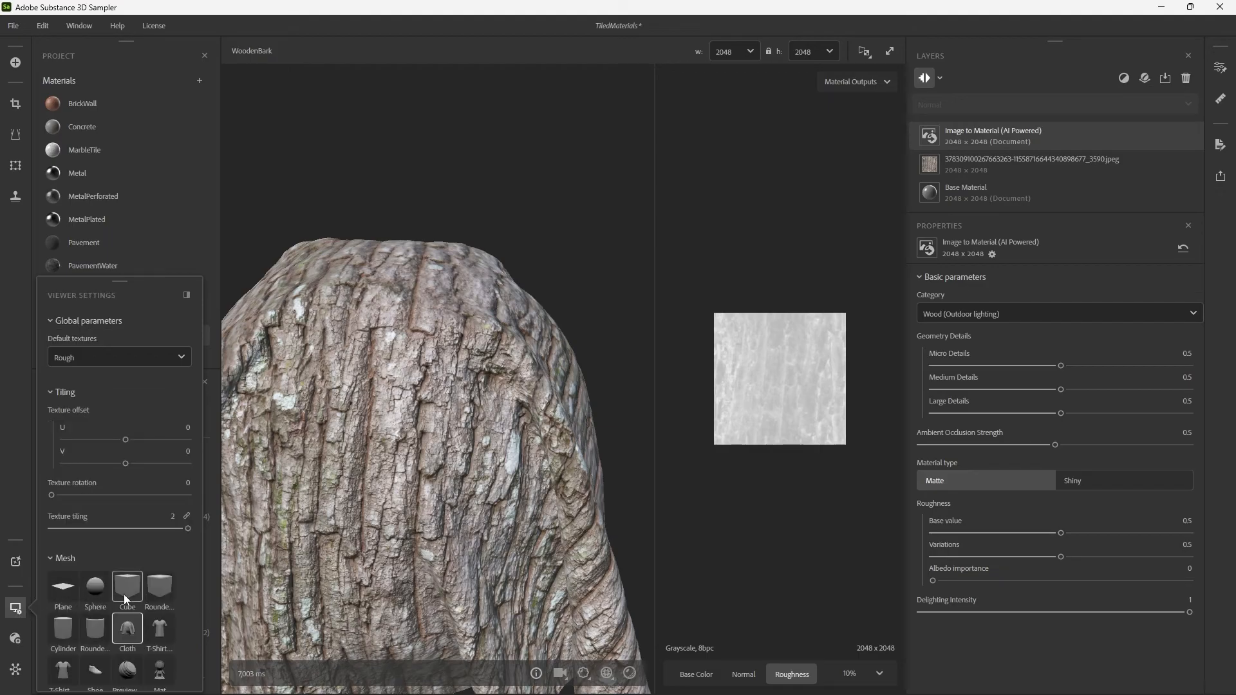
{"action": "left_click", "coordinate": [95, 631]}
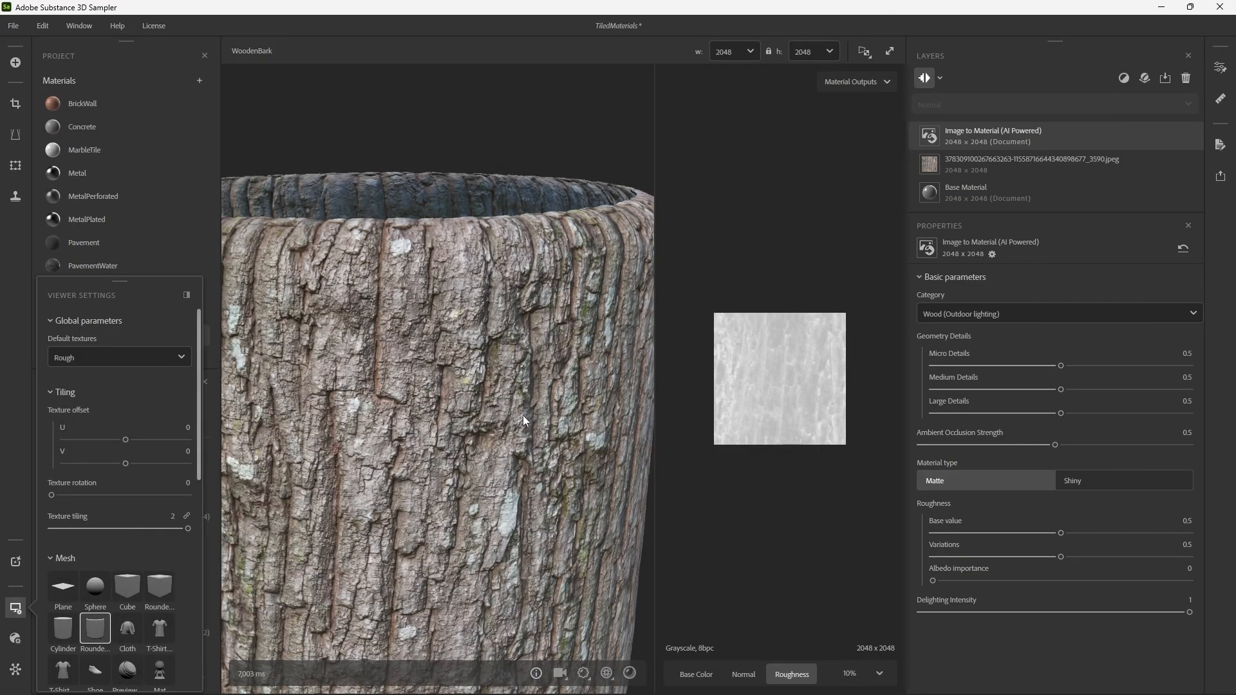
{"action": "mouse_move", "coordinate": [561, 415]}
{"action": "left_mouse_down"}
{"action": "mouse_move", "coordinate": [439, 418]}
{"action": "mouse_move", "coordinate": [545, 417]}
{"action": "mouse_move", "coordinate": [532, 376]}
{"action": "mouse_move", "coordinate": [496, 372]}
{"action": "mouse_move", "coordinate": [613, 376]}
{"action": "mouse_move", "coordinate": [477, 393]}
{"action": "mouse_move", "coordinate": [565, 400]}
{"action": "mouse_move", "coordinate": [450, 408]}
{"action": "mouse_move", "coordinate": [730, 409]}
{"action": "mouse_move", "coordinate": [451, 409]}
{"action": "mouse_move", "coordinate": [415, 398]}
{"action": "mouse_move", "coordinate": [573, 400]}
{"action": "left_mouse_up"}
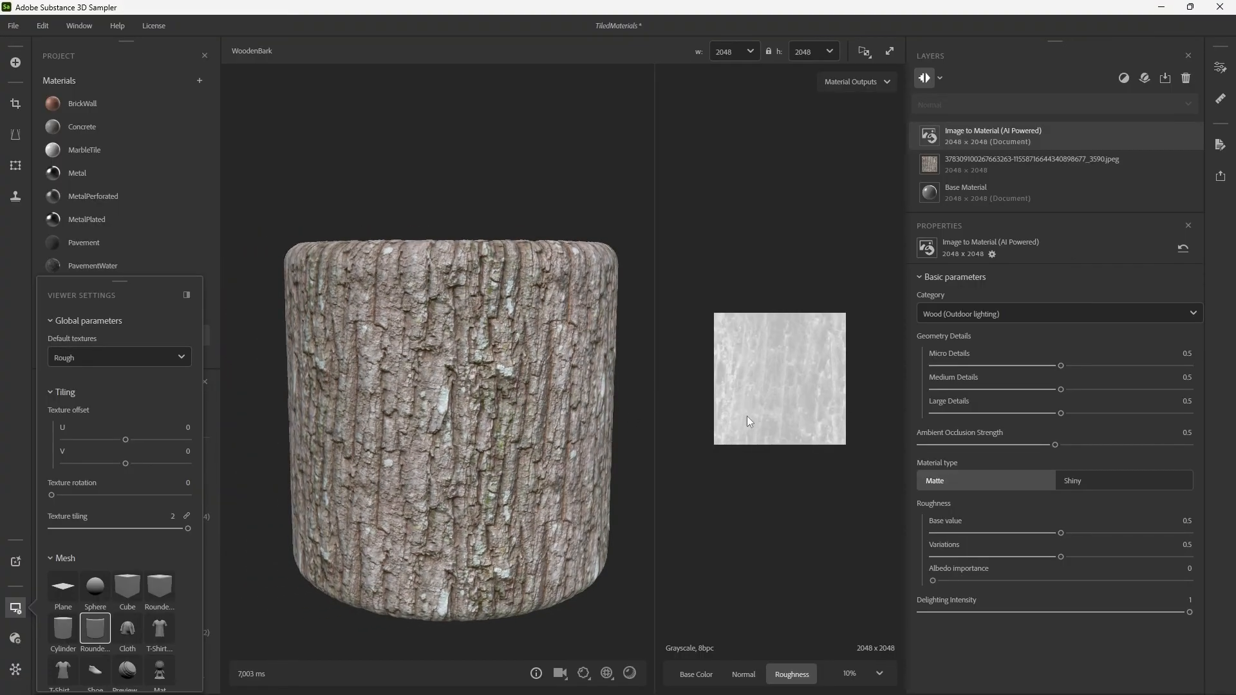
Set the Image to Material geometry details to Large 1 and Medium 0.49, and check the bark relief on the cylinder.
{"action": "left_click_drag", "start_coordinate": [1005, 366], "coordinate": [1233, 413]}
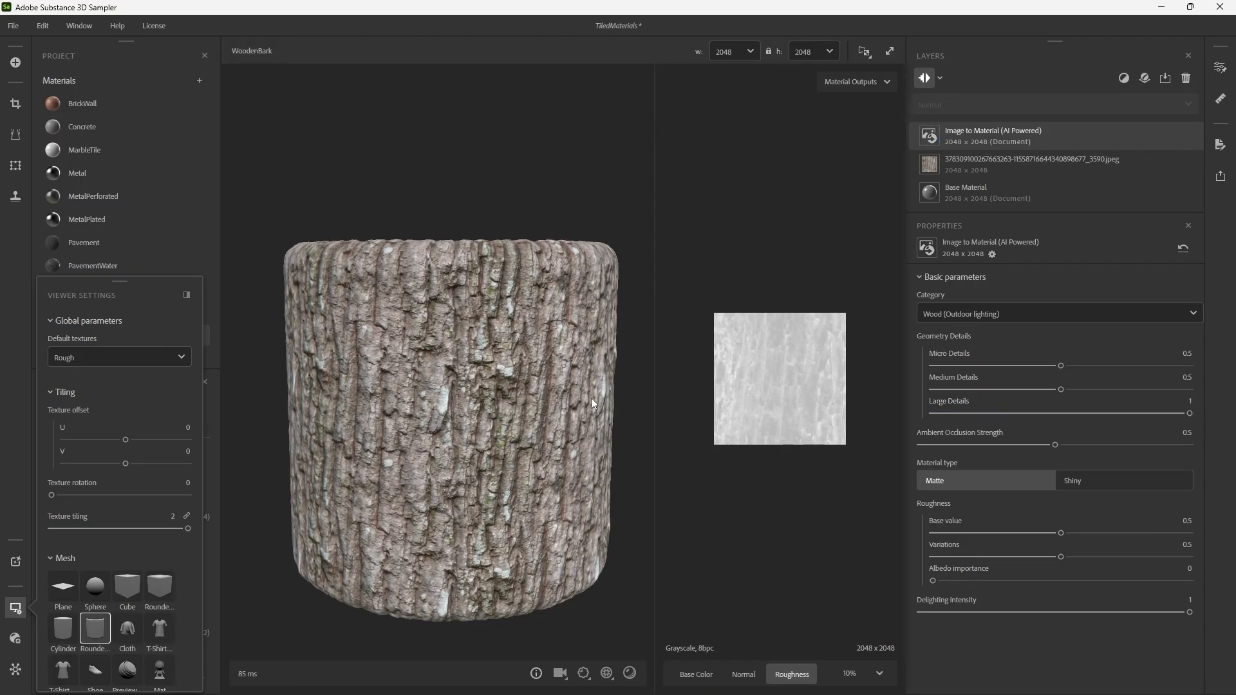
{"action": "mouse_move", "coordinate": [591, 398]}
{"action": "left_mouse_down"}
{"action": "mouse_move", "coordinate": [520, 403]}
{"action": "mouse_move", "coordinate": [613, 408]}
{"action": "left_mouse_up"}
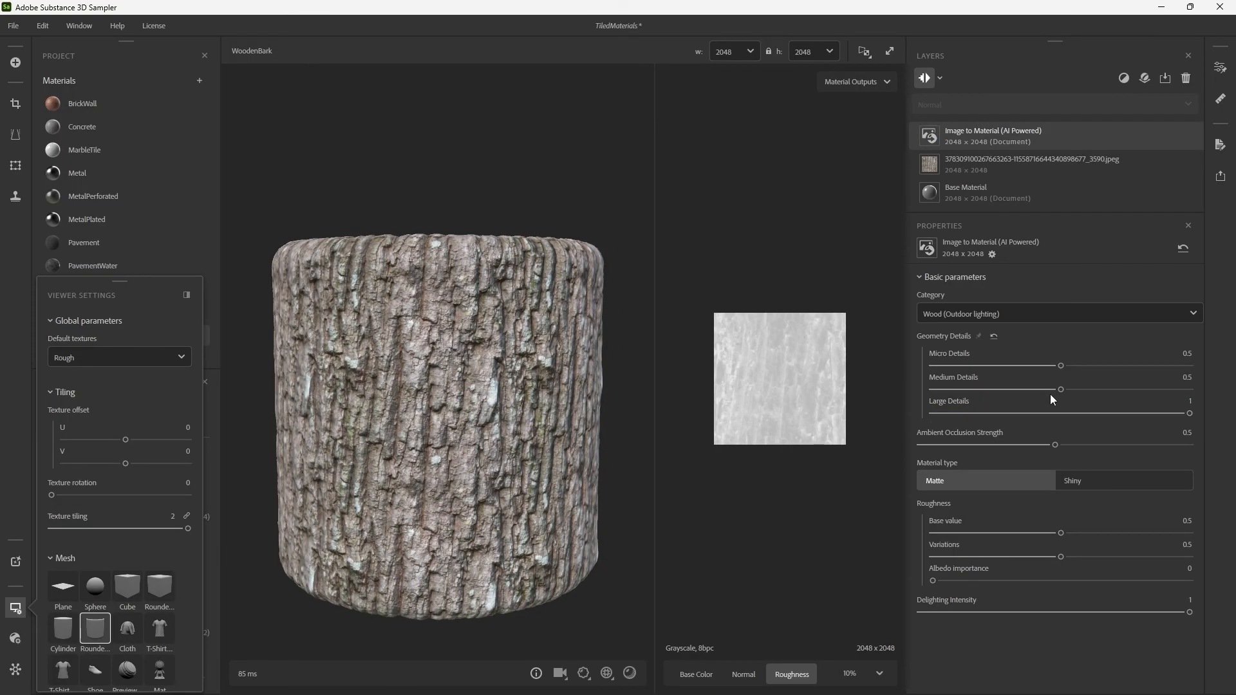
{"action": "mouse_move", "coordinate": [1062, 389]}
{"action": "left_mouse_down"}
{"action": "mouse_move", "coordinate": [1151, 390]}
{"action": "mouse_move", "coordinate": [1046, 397]}
{"action": "mouse_move", "coordinate": [1062, 394]}
{"action": "left_mouse_up"}
{"action": "left_click_drag", "start_coordinate": [1024, 612], "coordinate": [1188, 613]}
{"action": "left_click_drag", "start_coordinate": [539, 535], "coordinate": [544, 386]}
{"action": "left_click_drag", "start_coordinate": [320, 325], "coordinate": [495, 308]}
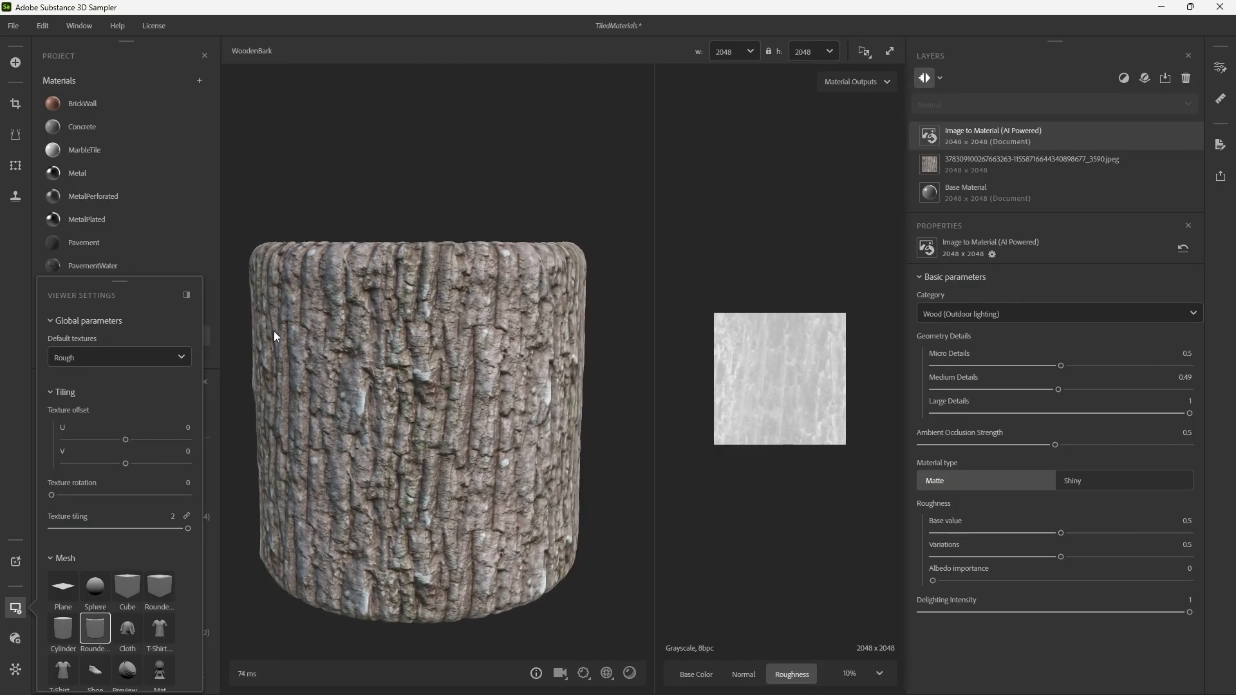
Close the viewer settings and save the project with the WoodenBark material.
{"action": "left_click", "coordinate": [12, 610]}
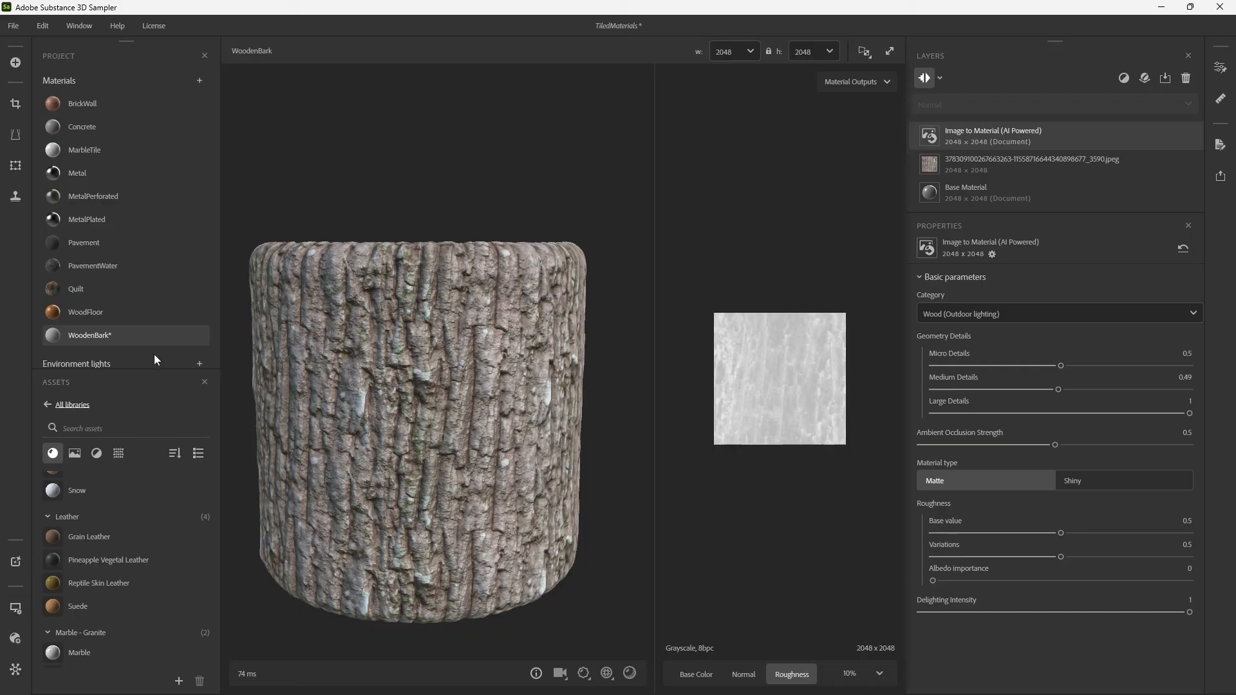
{"action": "mouse_move", "coordinate": [156, 334]}
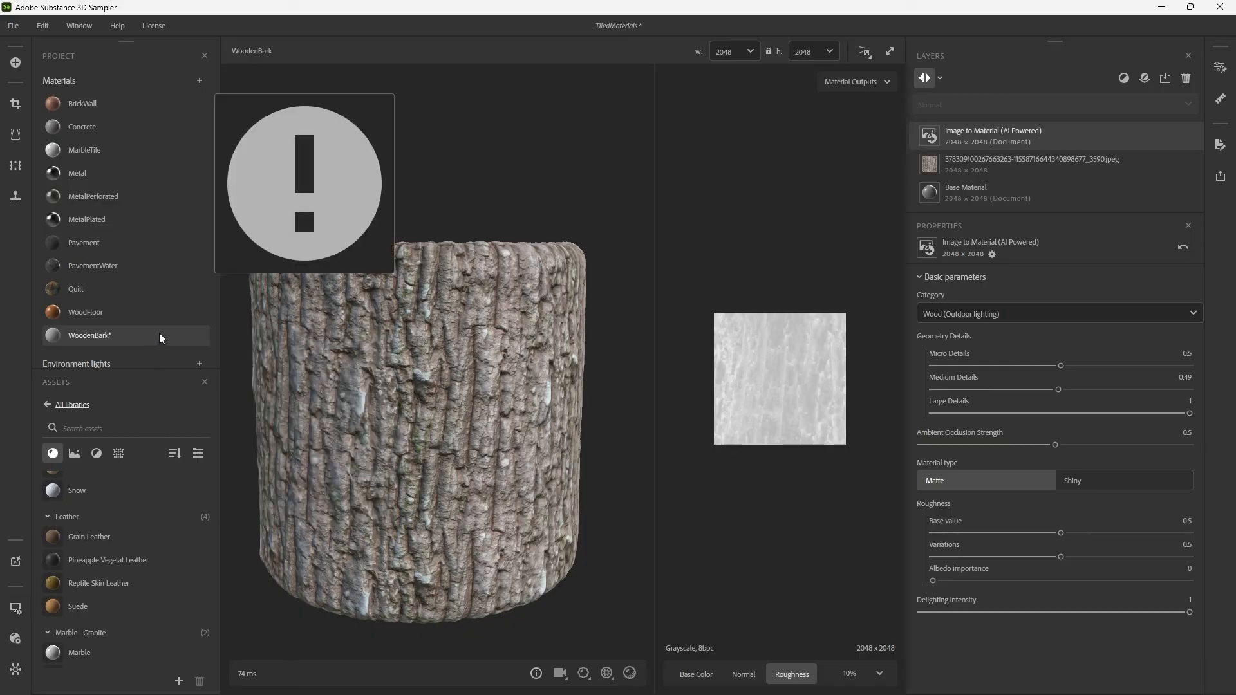
{"action": "key", "text": "ctrl+s"}
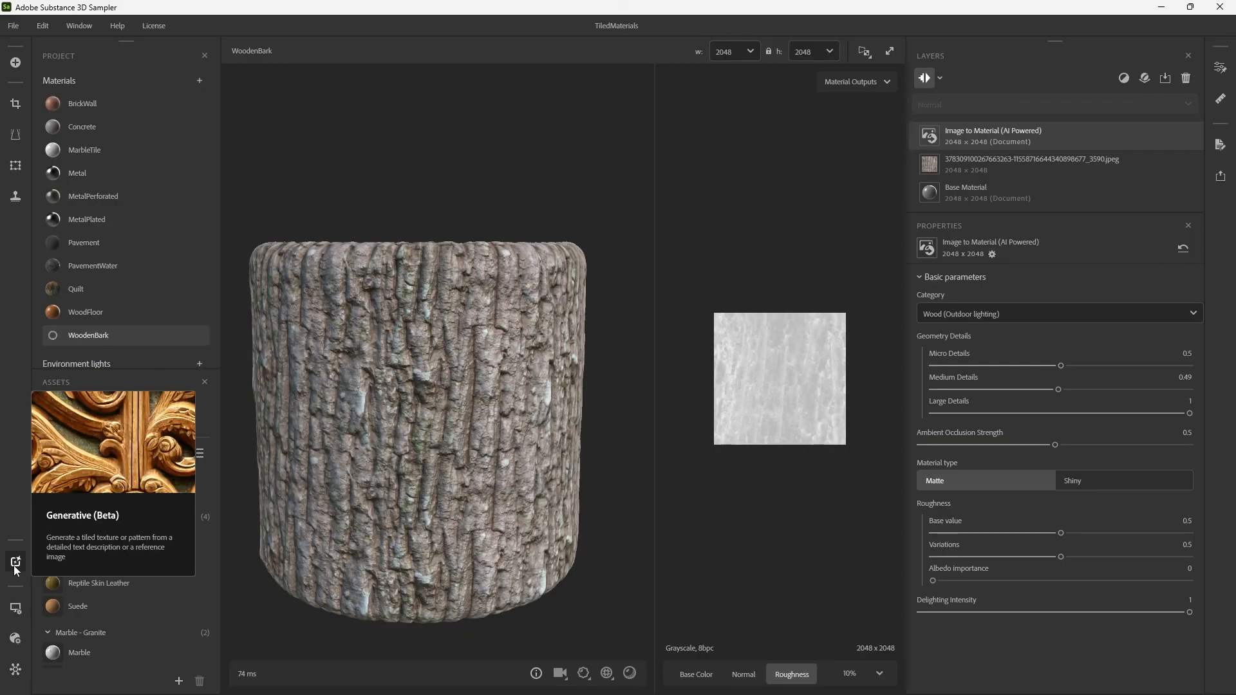
{"action": "left_click", "coordinate": [15, 562]}
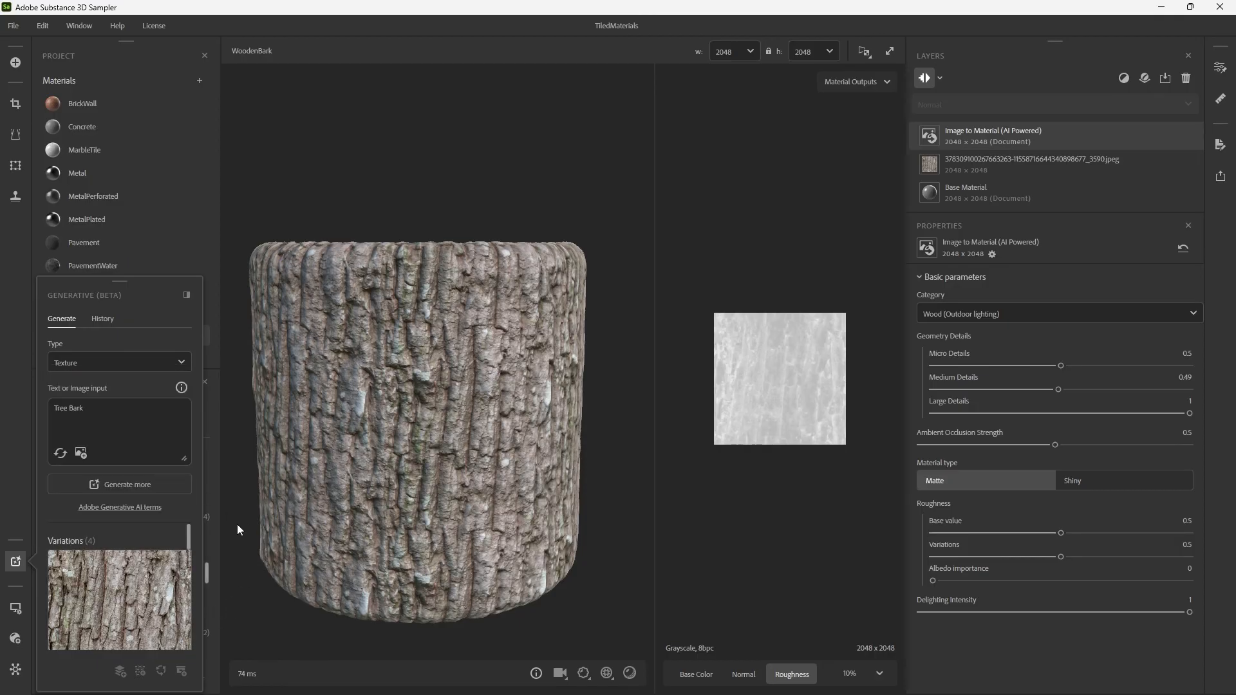
{"action": "left_click", "coordinate": [153, 476]}
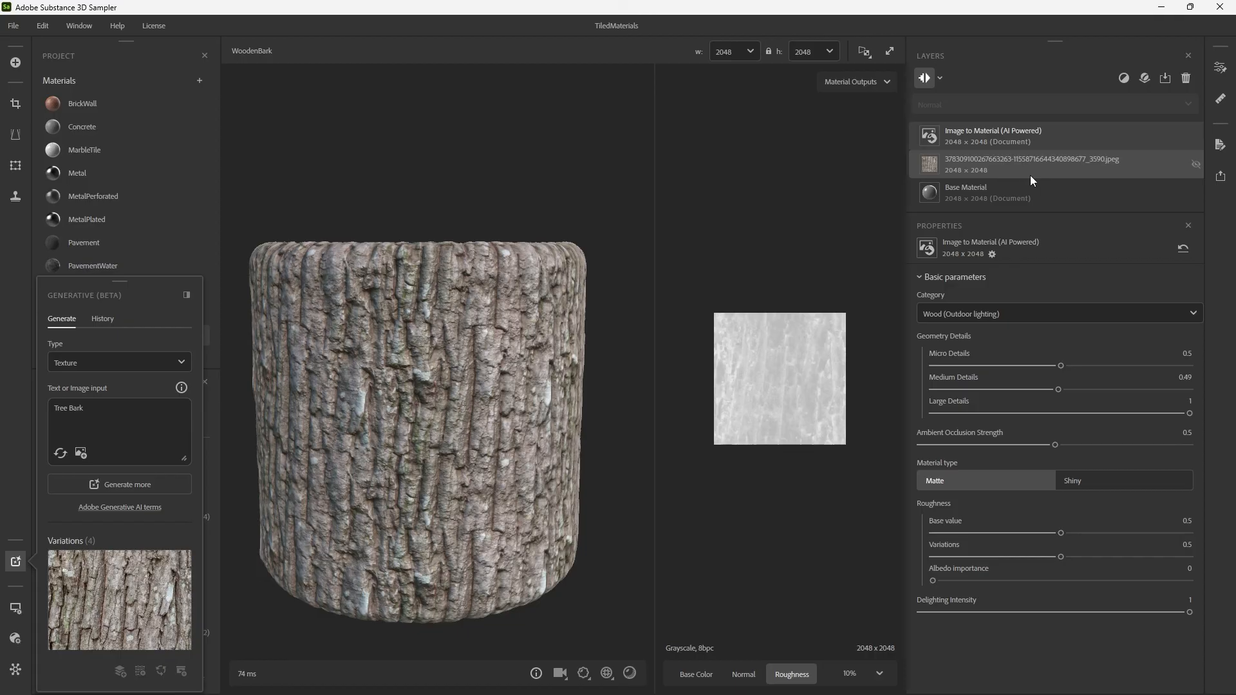
{"action": "left_click_drag", "start_coordinate": [411, 407], "coordinate": [516, 392]}
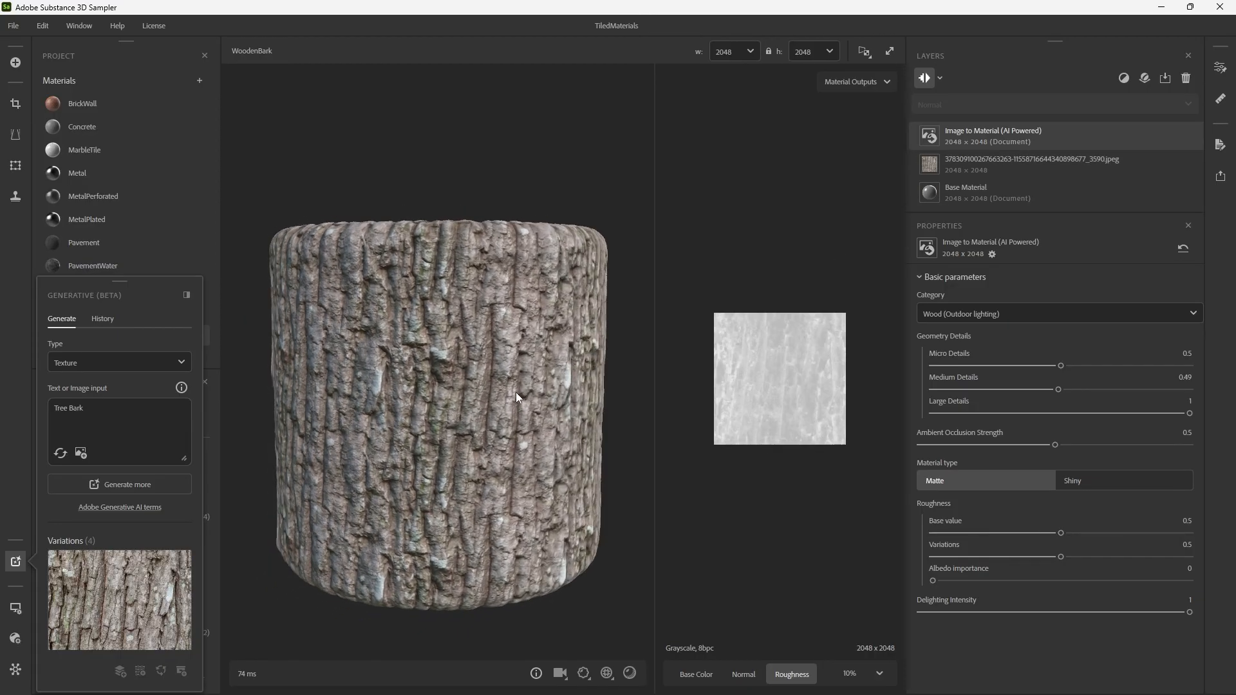
{"action": "left_click", "coordinate": [15, 562]}
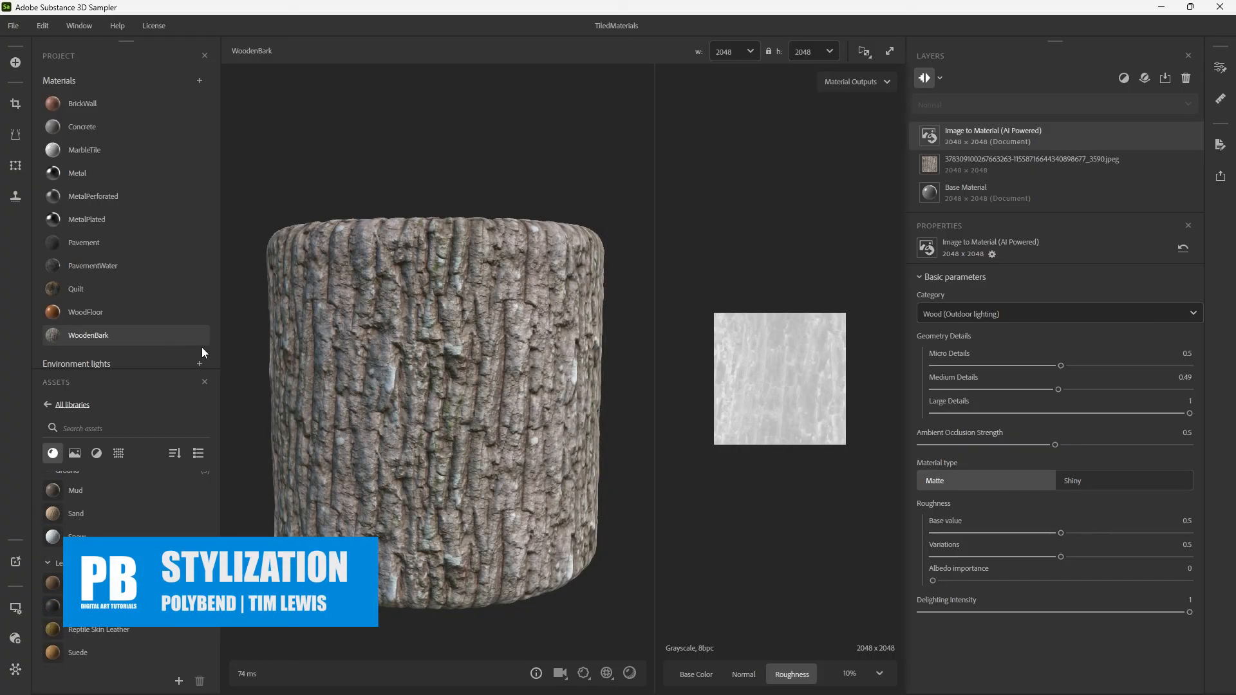
Duplicate the WoodenBark material, name the copy TestWoodBark, and save the project.
{"action": "right_click", "coordinate": [179, 335]}
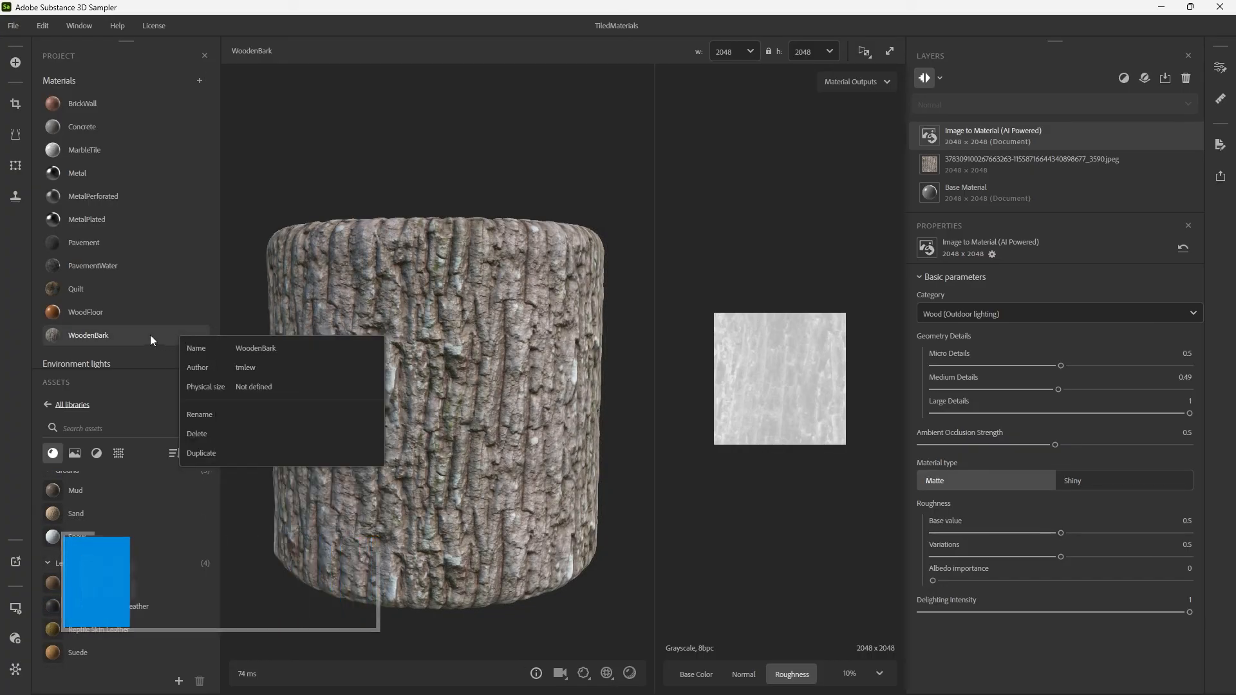
{"action": "left_click", "coordinate": [162, 337]}
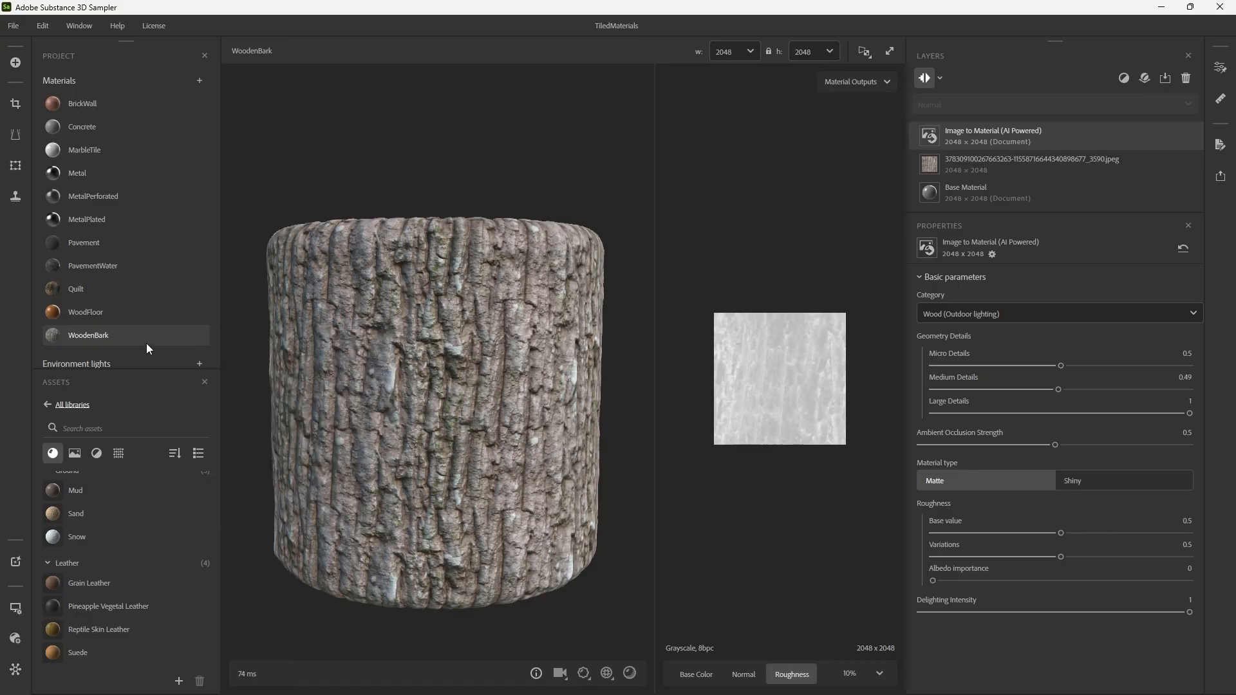
{"action": "right_click", "coordinate": [134, 336]}
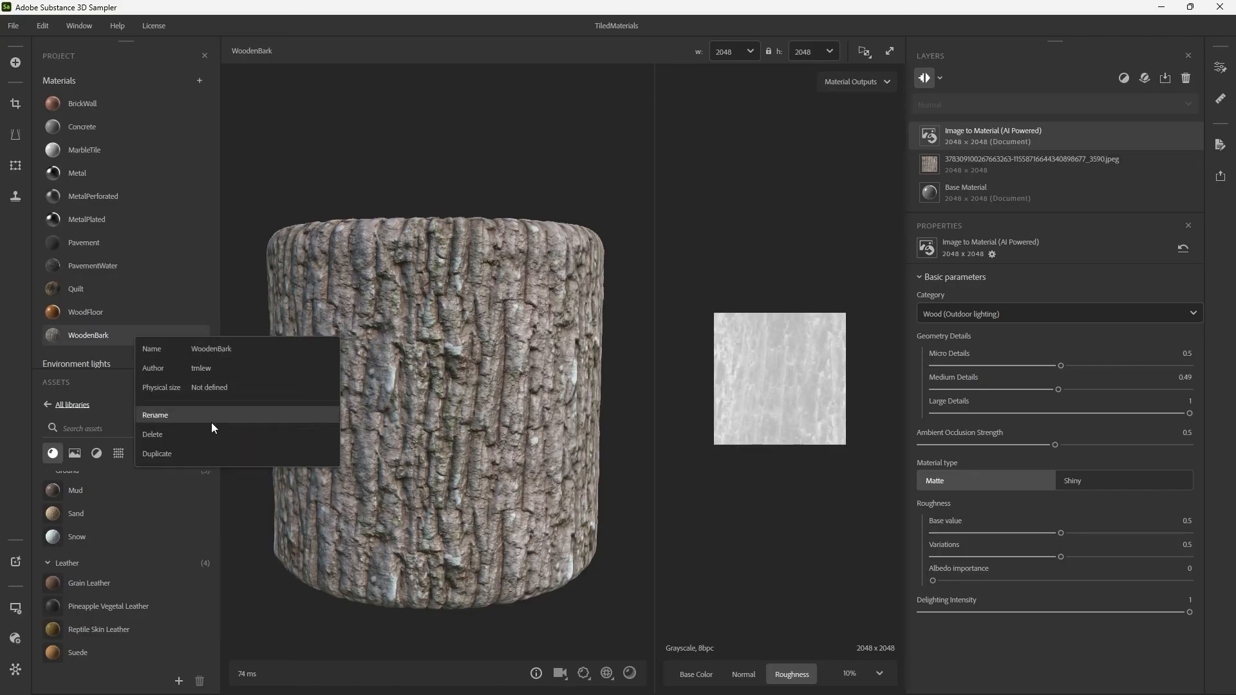
{"action": "left_click", "coordinate": [191, 449]}
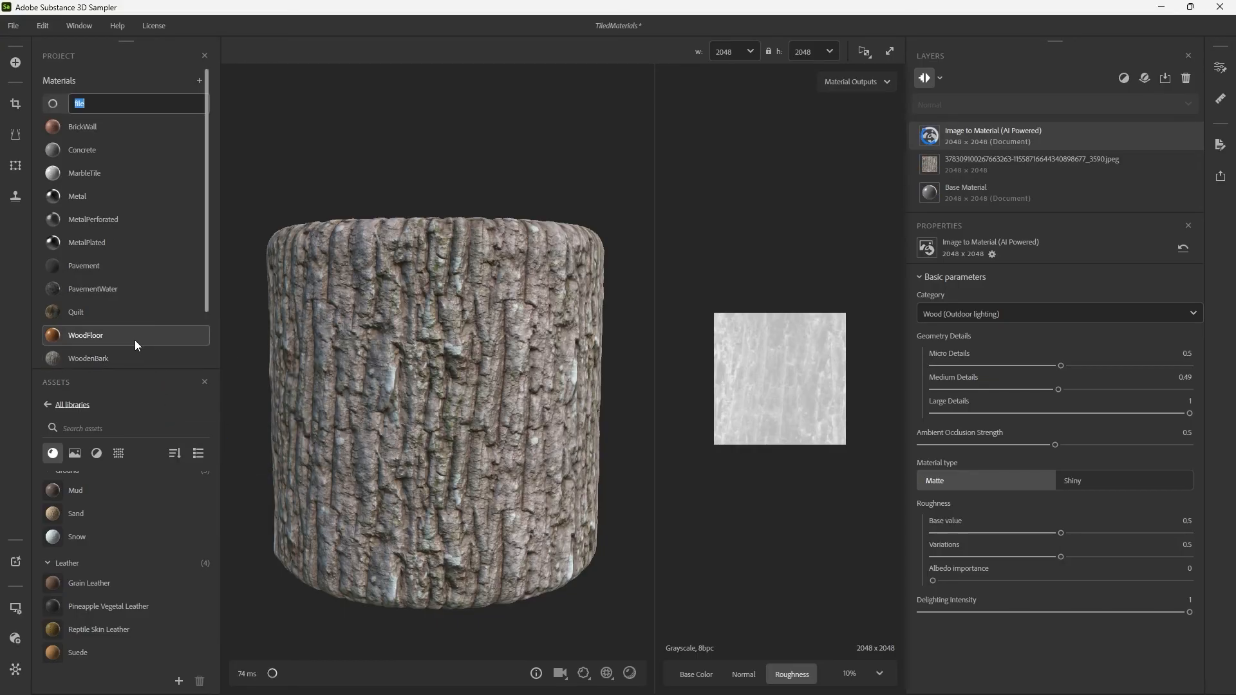
{"action": "type", "text": "T"}
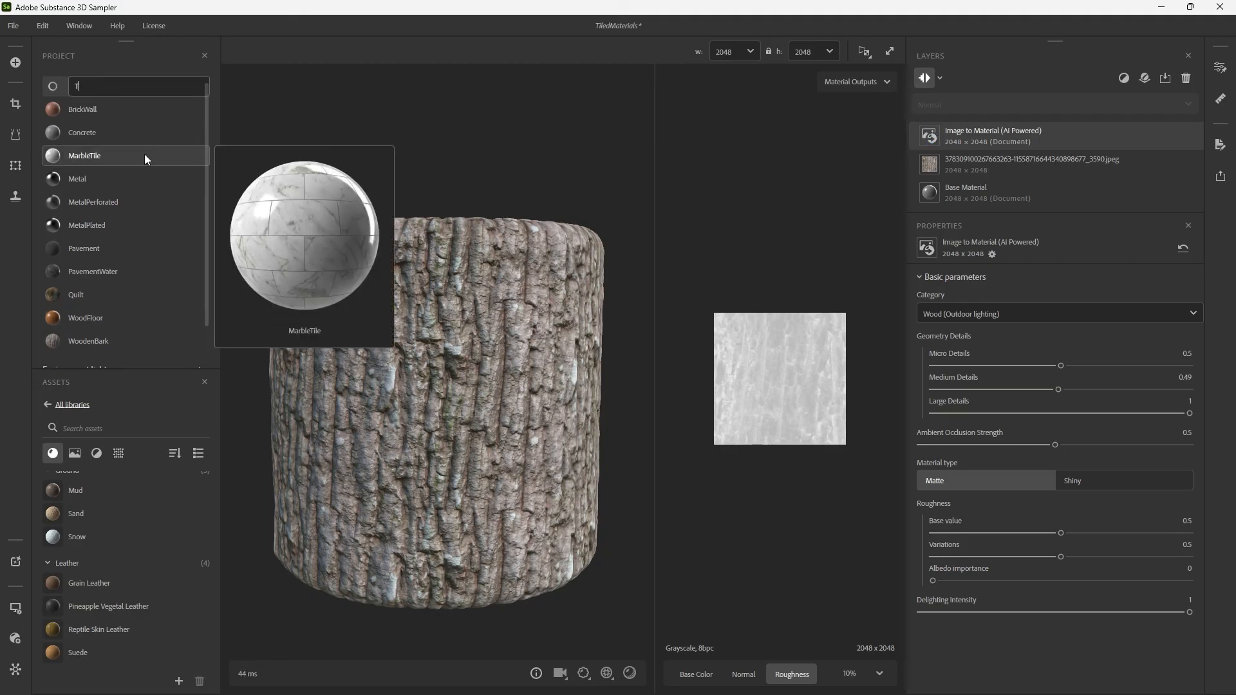
{"action": "type", "text": "estWoodBark"}
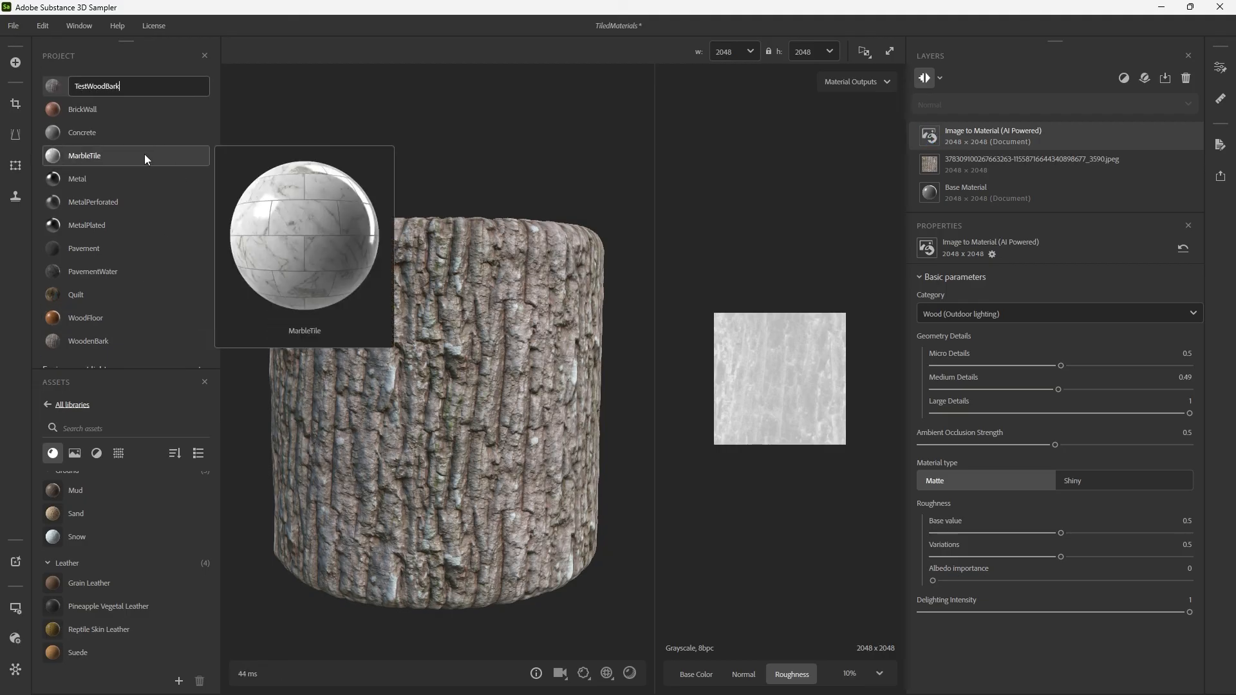
{"action": "key", "text": "Return"}
{"action": "key", "text": "ctrl+s"}
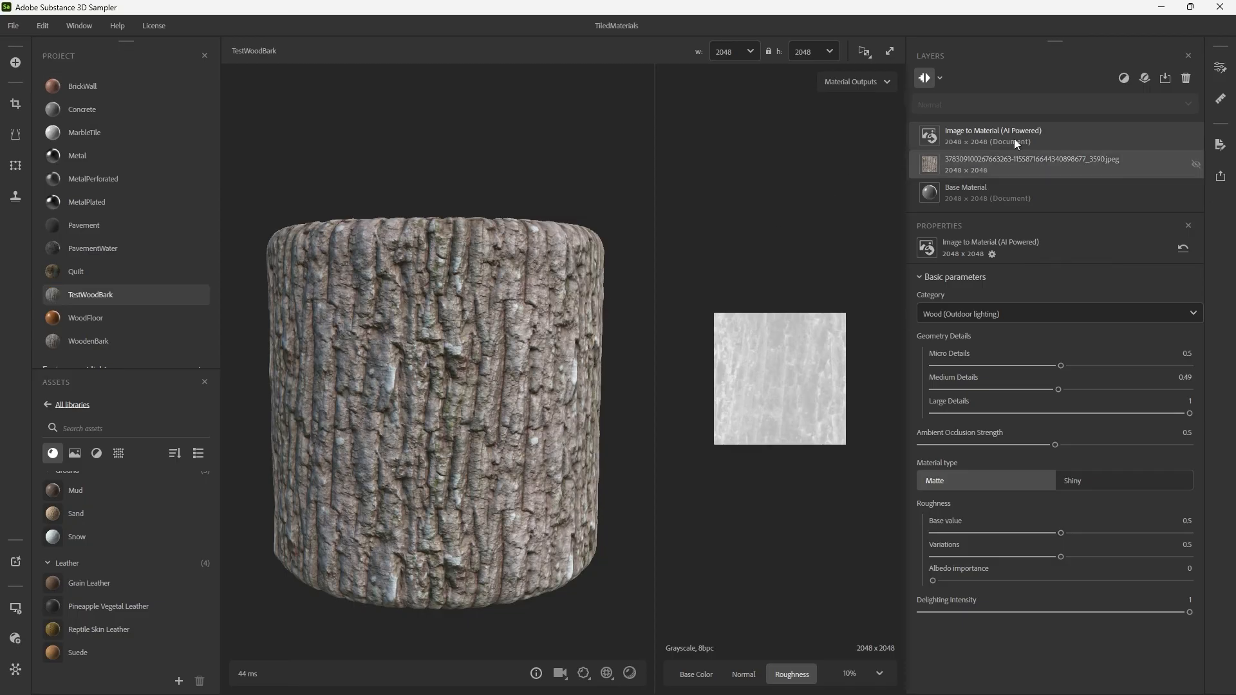
Add a Stylization filter above the Image to Material layer of TestWoodBark.
{"action": "left_click", "coordinate": [1125, 79]}
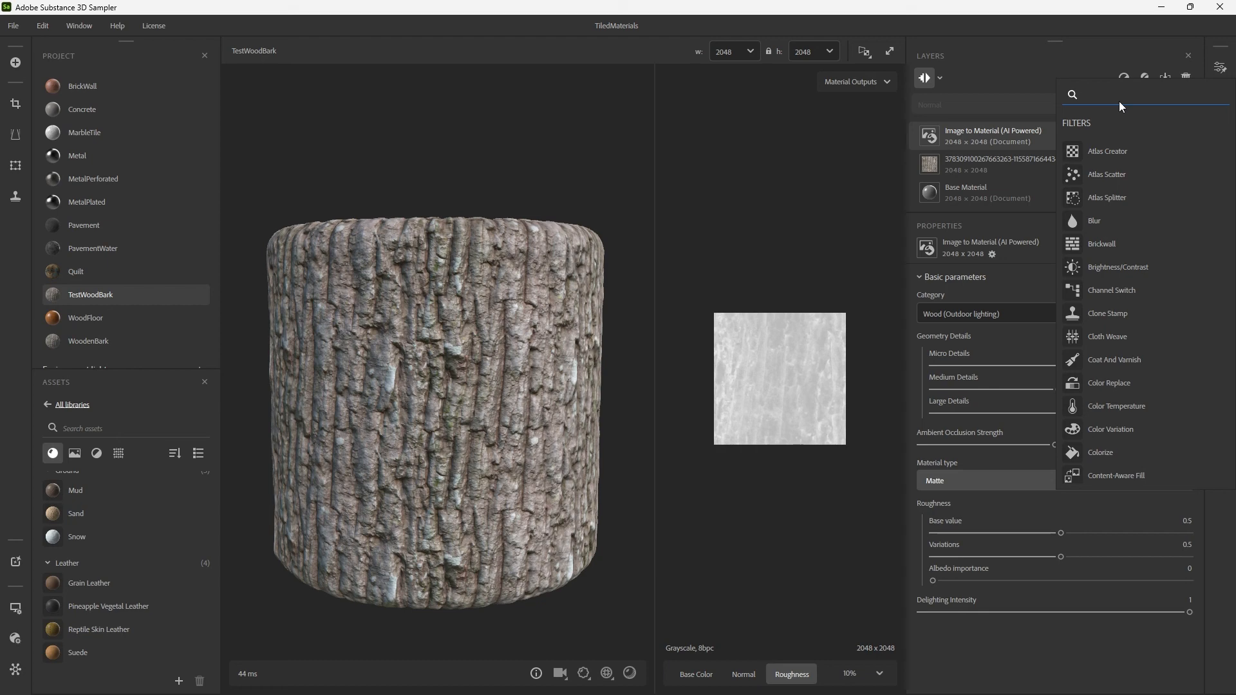
{"action": "type", "text": "st"}
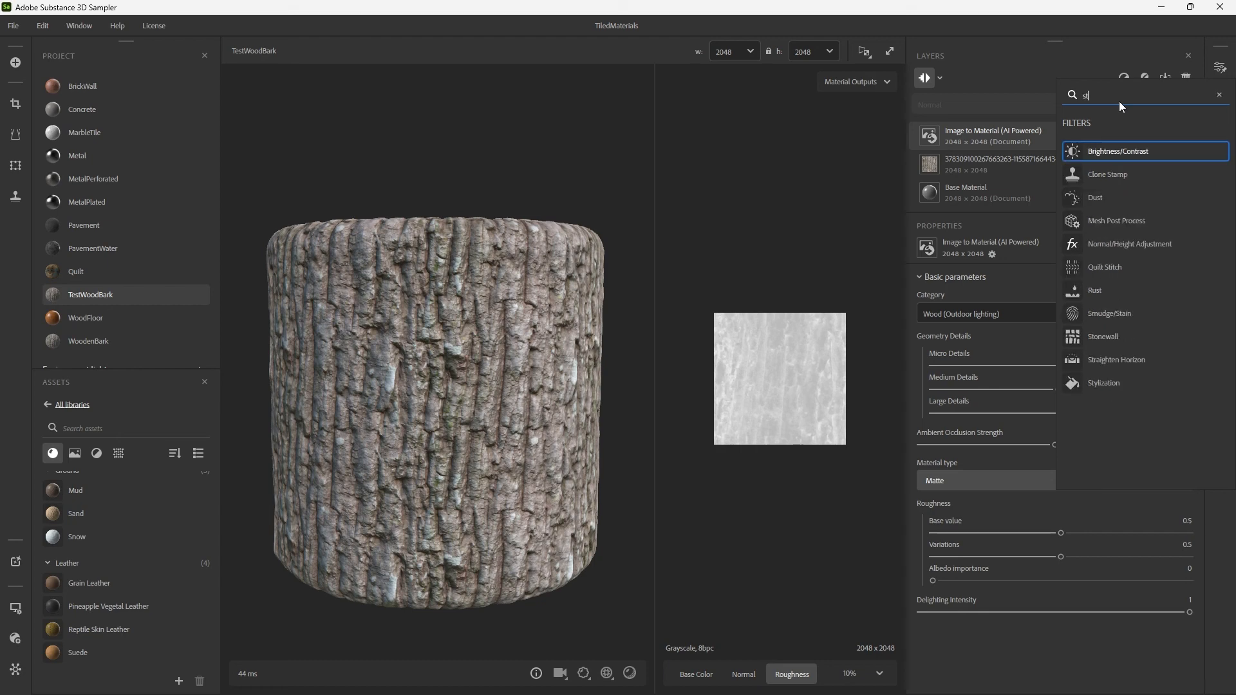
{"action": "left_click", "coordinate": [1134, 382]}
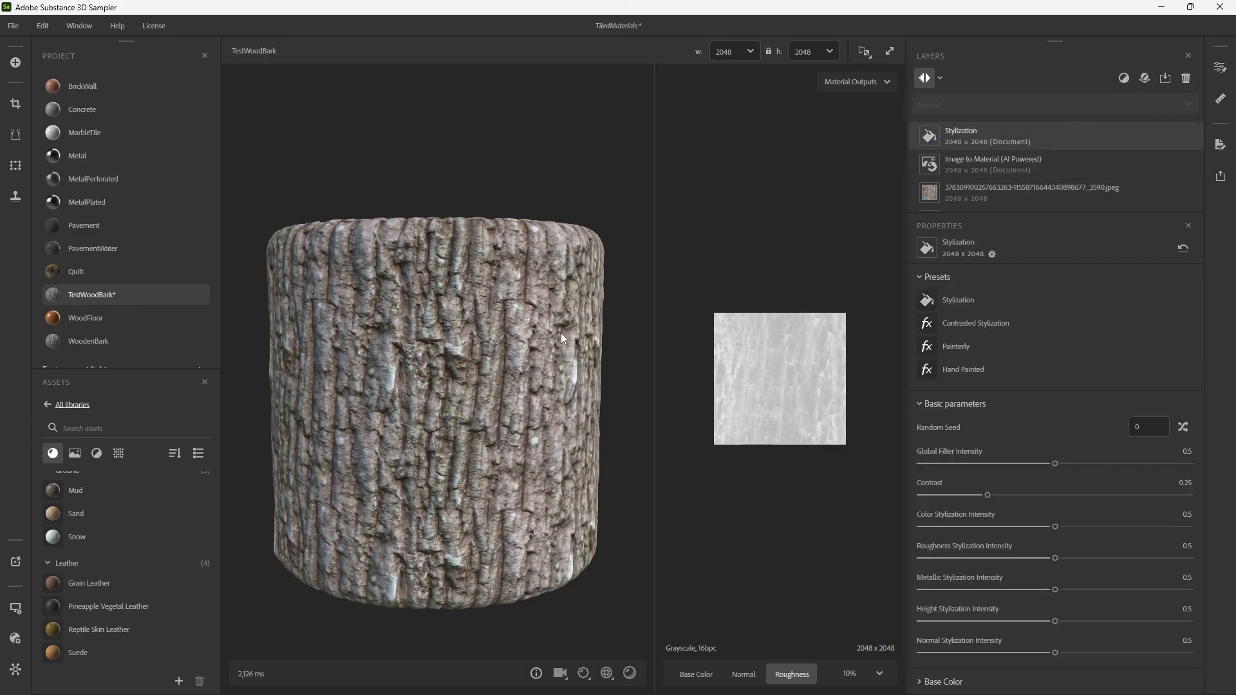
{"action": "scroll", "coordinate": [534, 322], "scroll_direction": "up", "scroll_amount": 2}
{"action": "left_click_drag", "start_coordinate": [529, 319], "coordinate": [529, 312]}
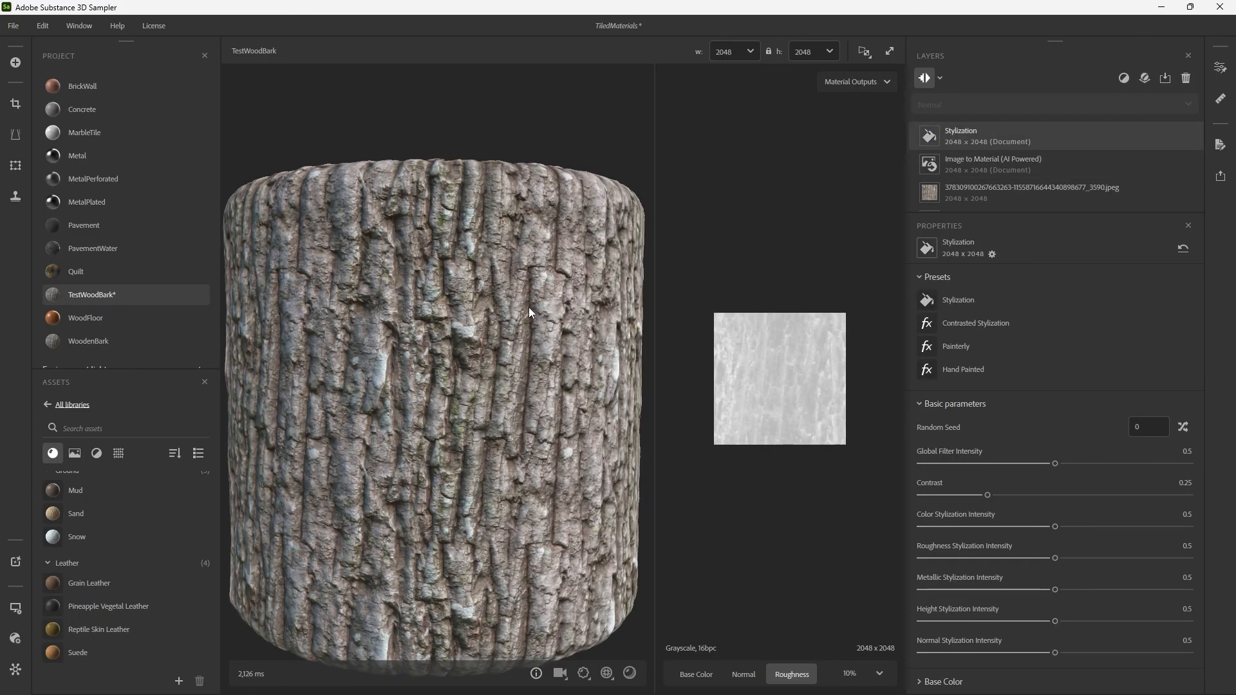
Try the Contrasted Stylization, Hand Painted and Painterly presets of the Stylization filter and compare the bark on the cylinder.
{"action": "mouse_move", "coordinate": [974, 298]}
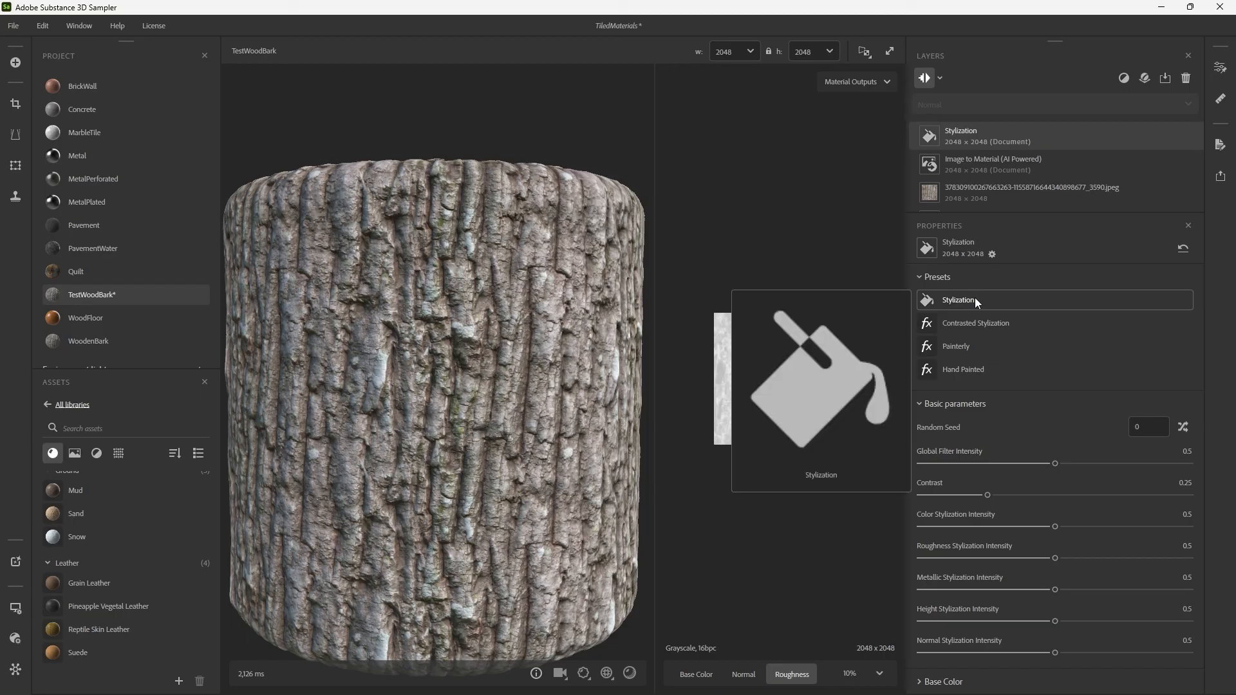
{"action": "left_click", "coordinate": [987, 330]}
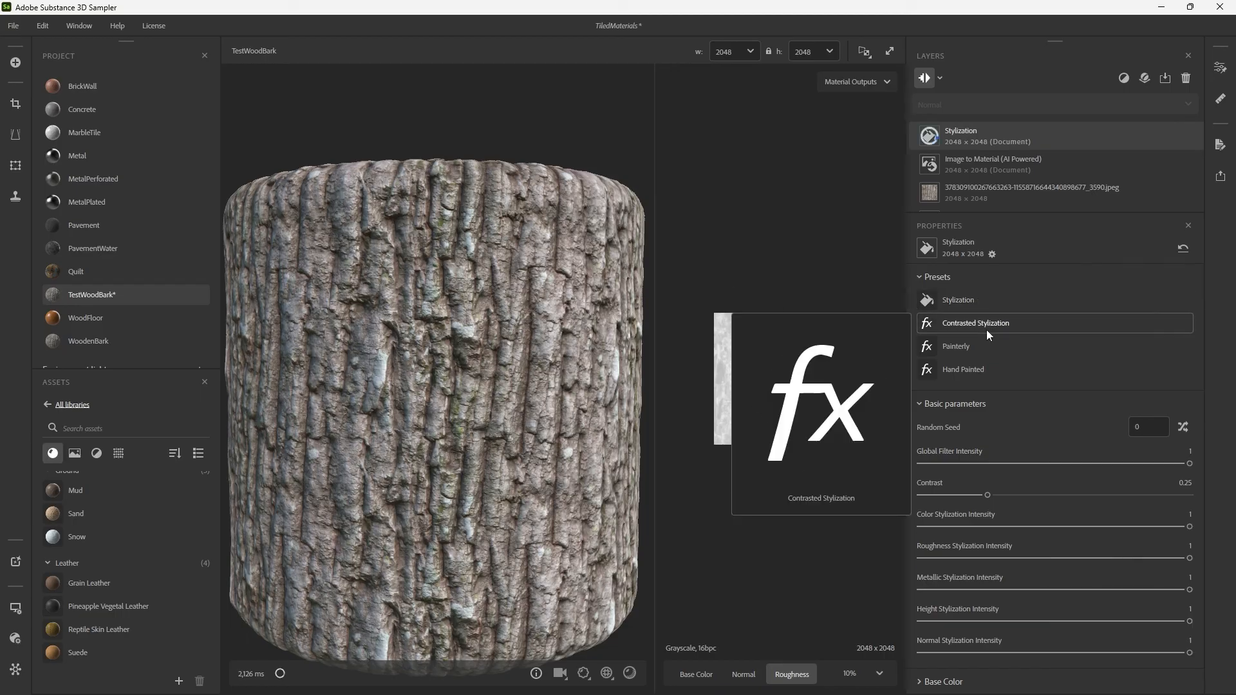
{"action": "mouse_move", "coordinate": [974, 340]}
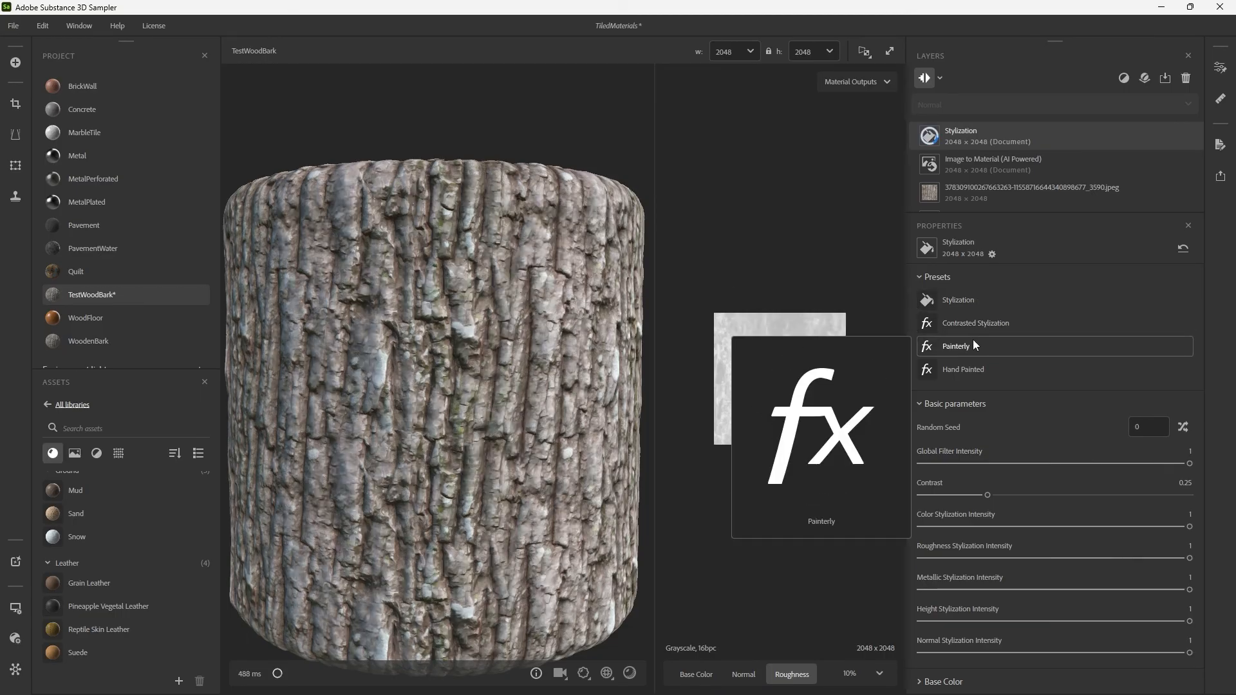
{"action": "left_click_drag", "start_coordinate": [497, 320], "coordinate": [551, 323]}
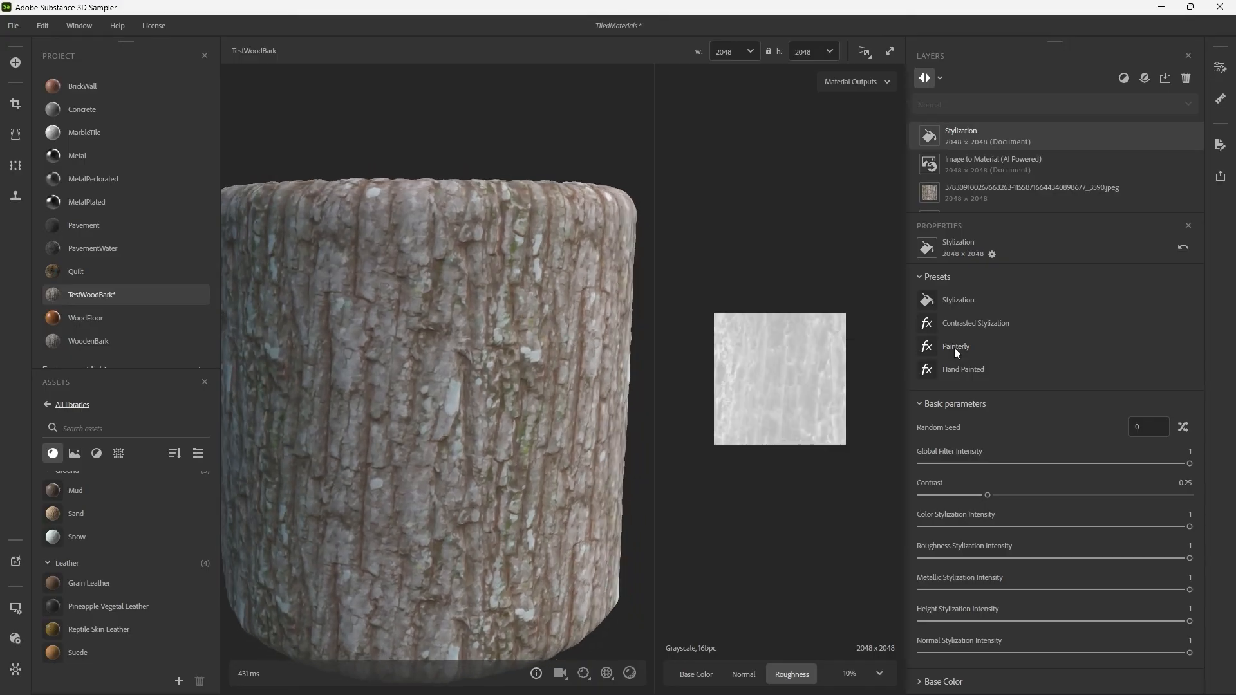
{"action": "left_click", "coordinate": [976, 369]}
{"action": "left_click", "coordinate": [972, 354]}
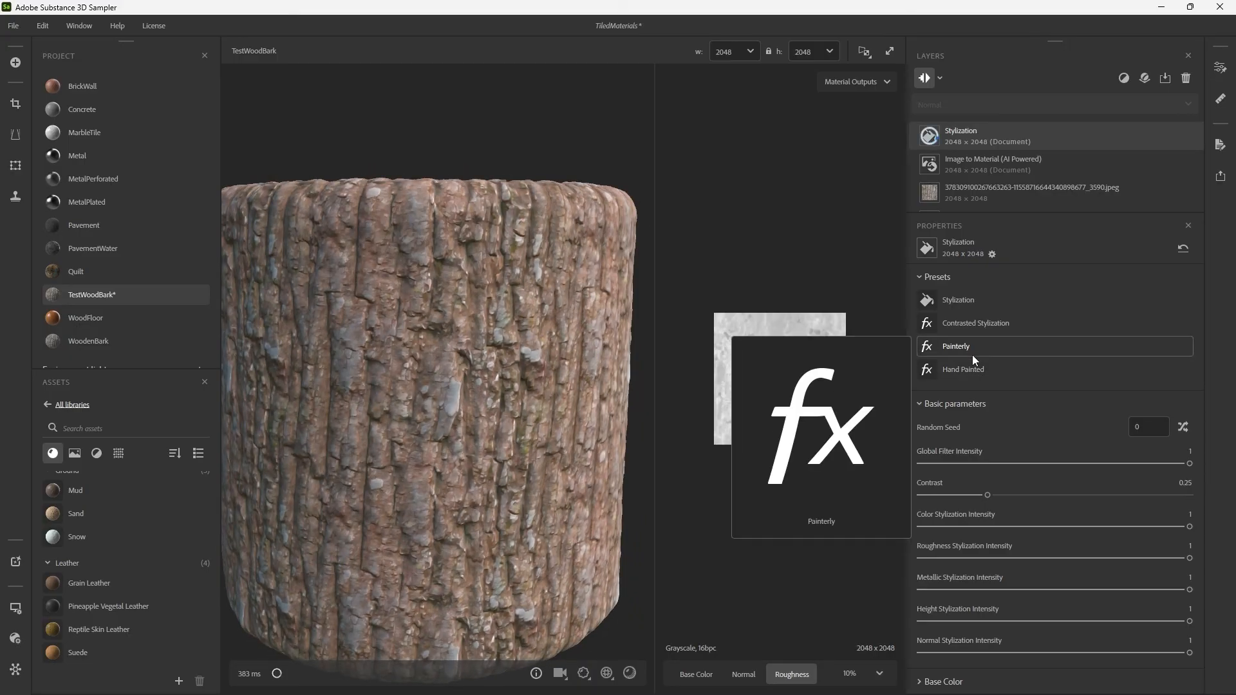
{"action": "scroll", "coordinate": [463, 313], "scroll_direction": "down", "scroll_amount": 4}
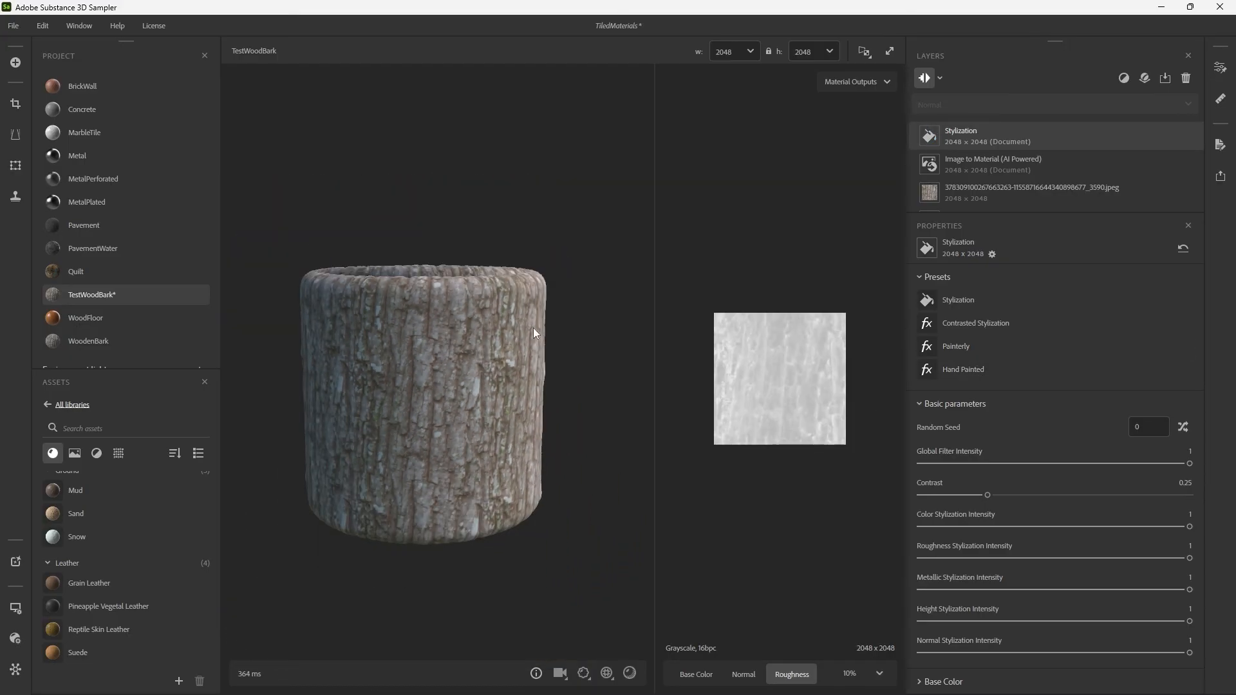
{"action": "right_click_drag", "start_coordinate": [410, 328], "coordinate": [446, 322], "text": "shift"}
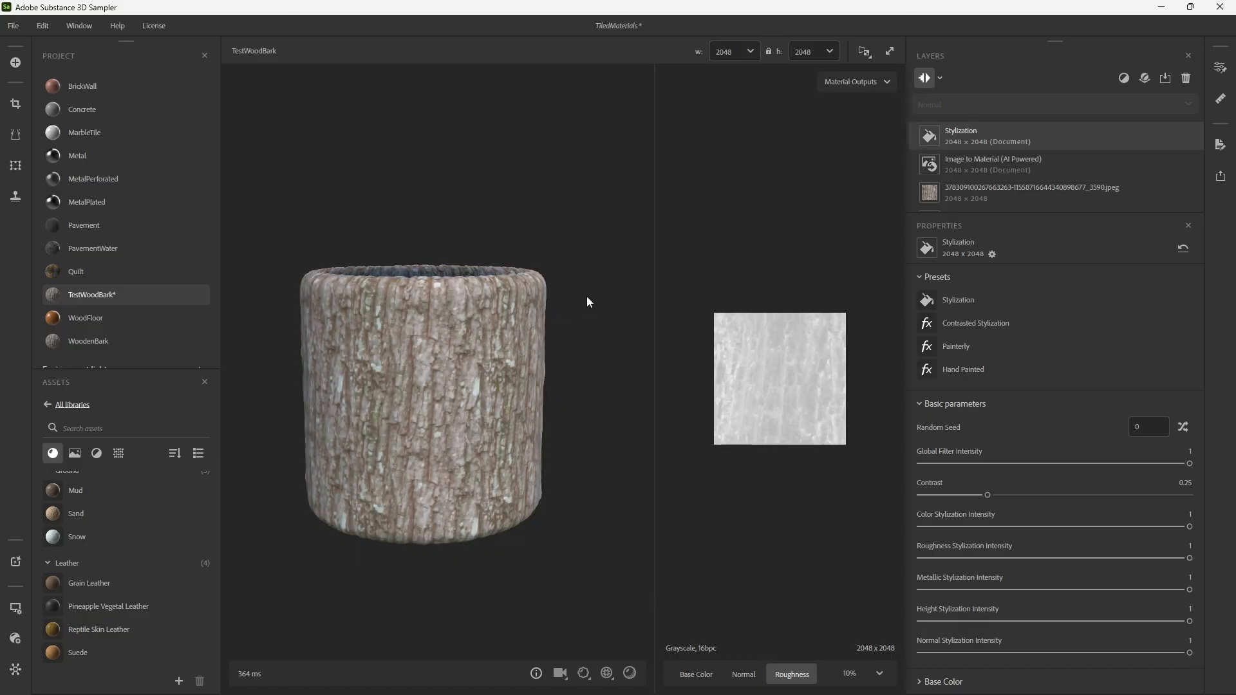
Reapply the Contrasted Stylization preset for inspection, then delete the Stylization layer.
{"action": "left_click", "coordinate": [987, 325]}
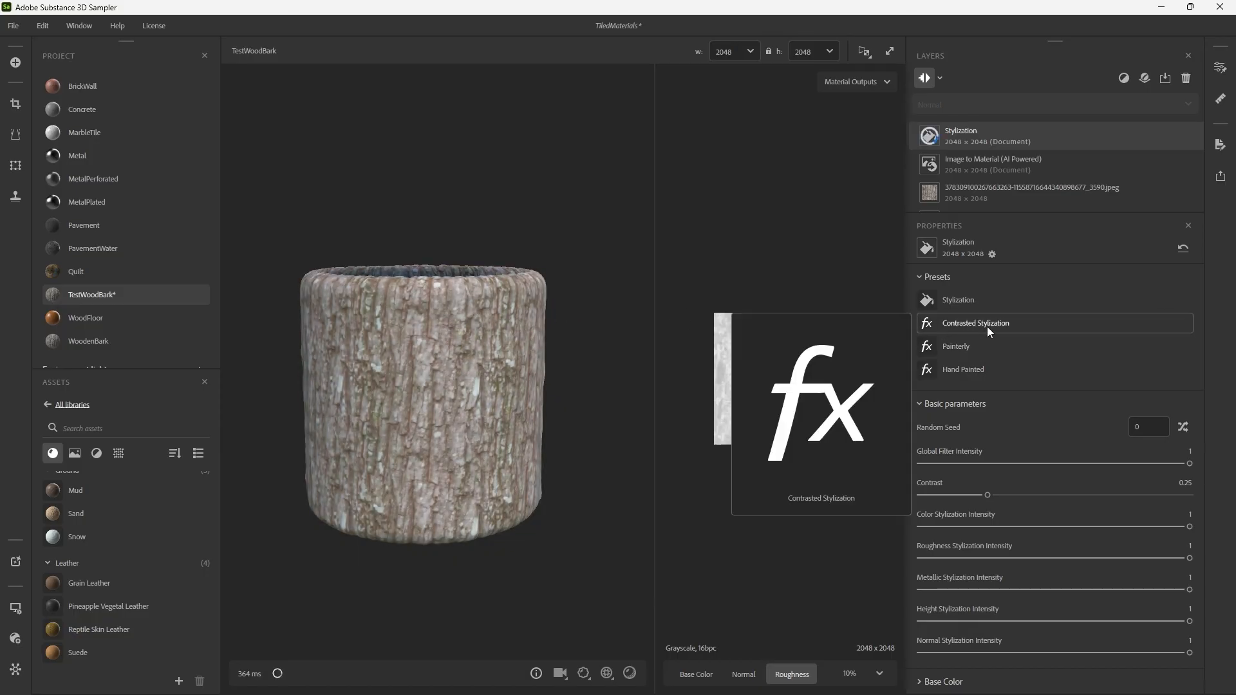
{"action": "scroll", "coordinate": [538, 319], "scroll_direction": "up", "scroll_amount": 3}
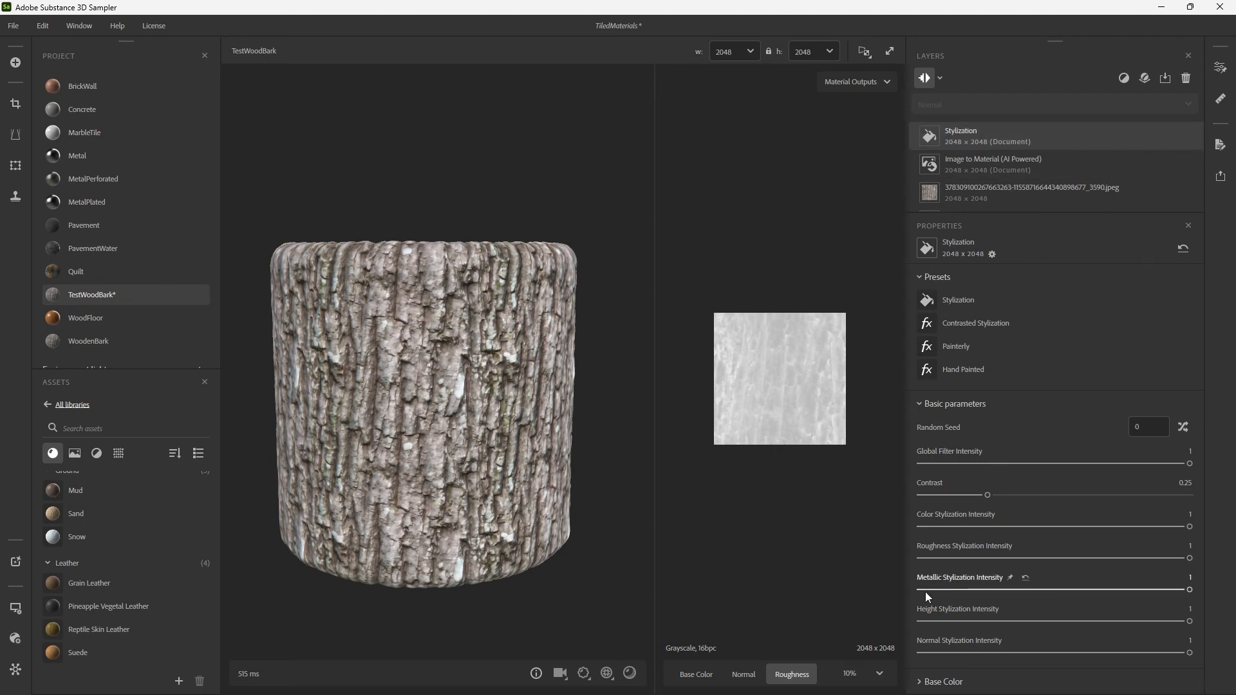
{"action": "left_click_drag", "start_coordinate": [527, 485], "coordinate": [551, 475]}
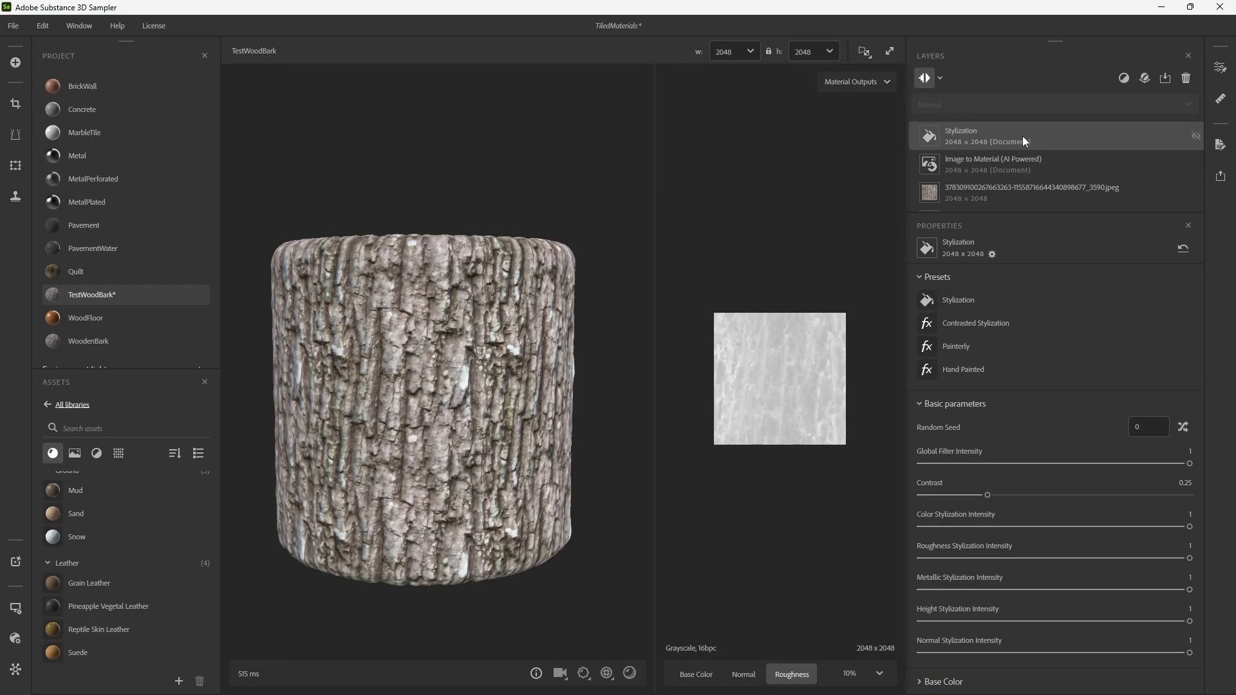
{"action": "key", "text": "Delete"}
Add an Atlas Scatter filter above the Image to Material layer of TestWoodBark.
{"action": "left_click", "coordinate": [1118, 80]}
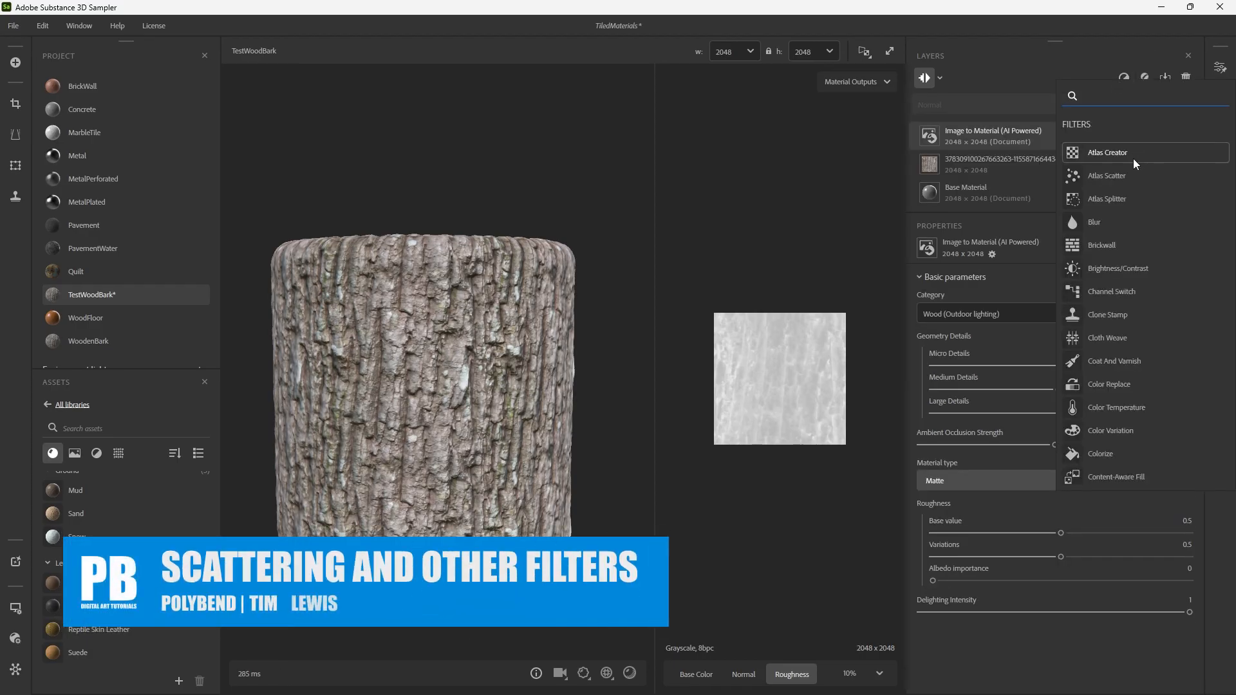
{"action": "scroll", "coordinate": [1134, 200], "scroll_direction": "down", "scroll_amount": 5}
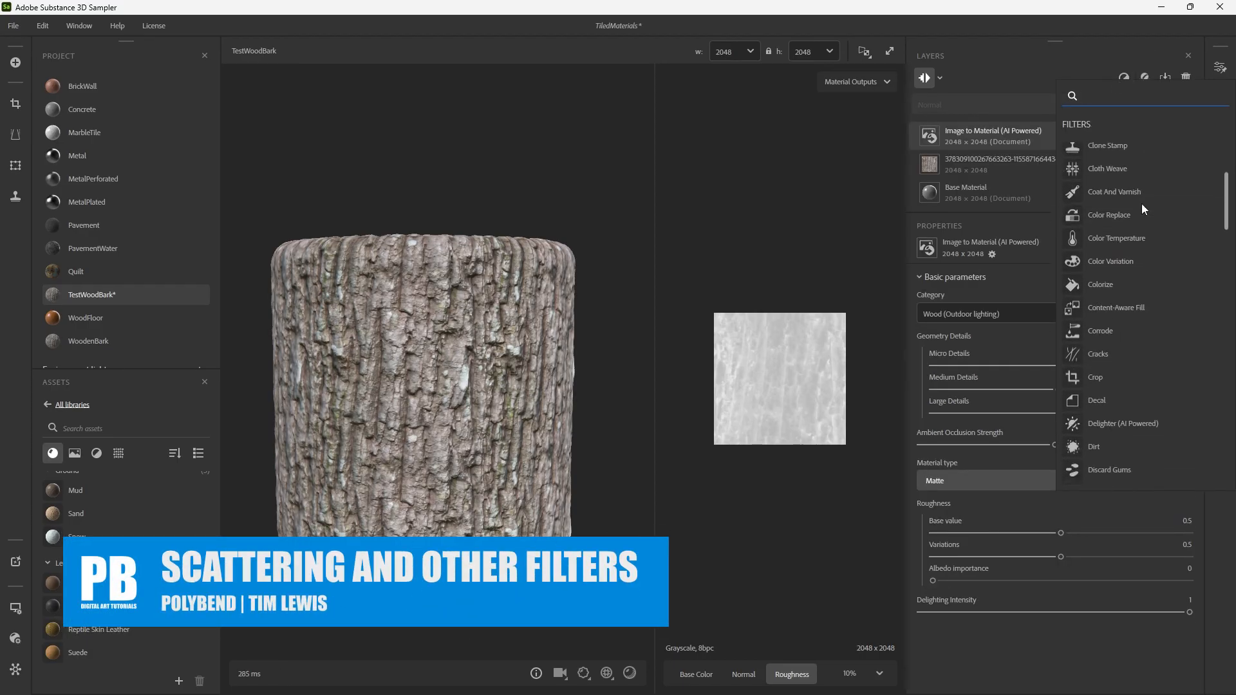
{"action": "scroll", "coordinate": [1153, 222], "scroll_direction": "down", "scroll_amount": 5}
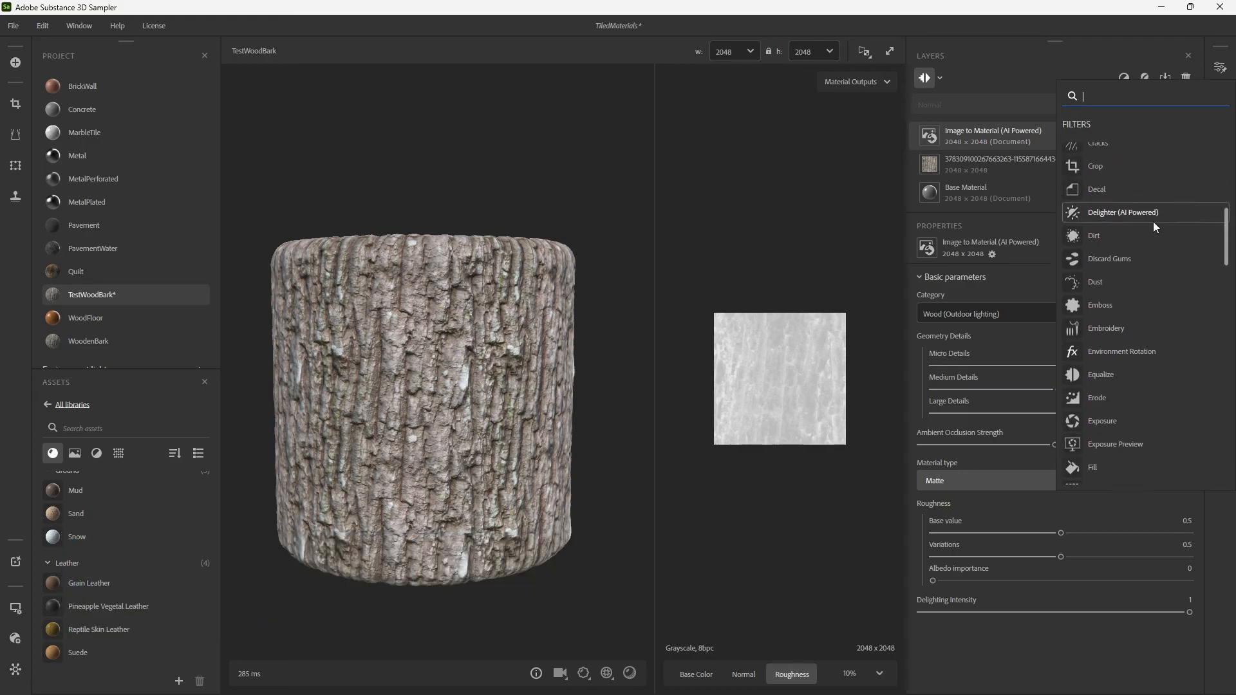
{"action": "scroll", "coordinate": [1154, 222], "scroll_direction": "down", "scroll_amount": 3}
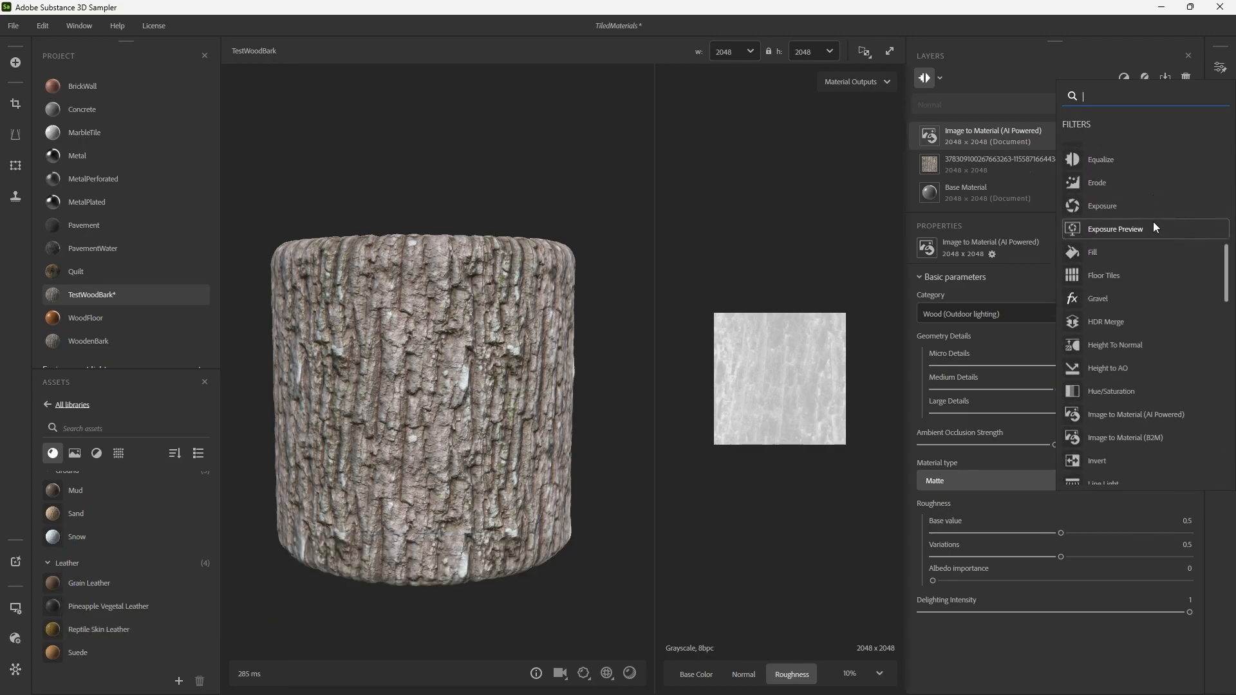
{"action": "scroll", "coordinate": [1154, 225], "scroll_direction": "down", "scroll_amount": 2}
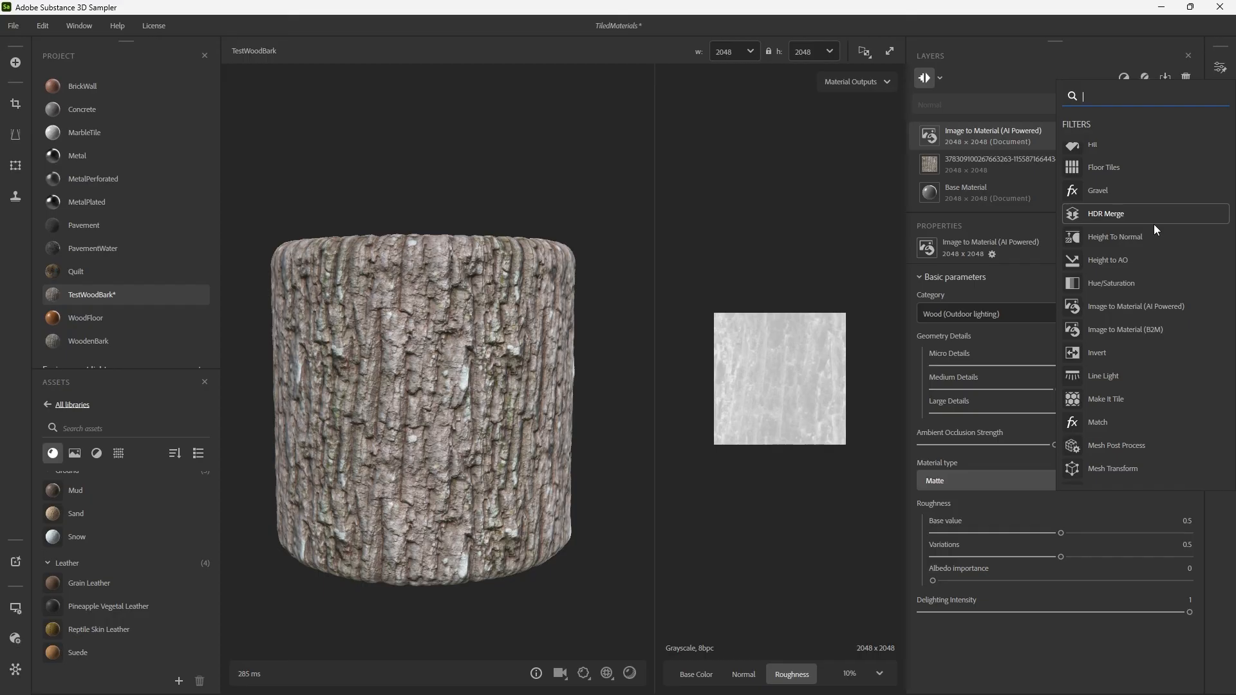
{"action": "scroll", "coordinate": [1118, 181], "scroll_direction": "up", "scroll_amount": 10}
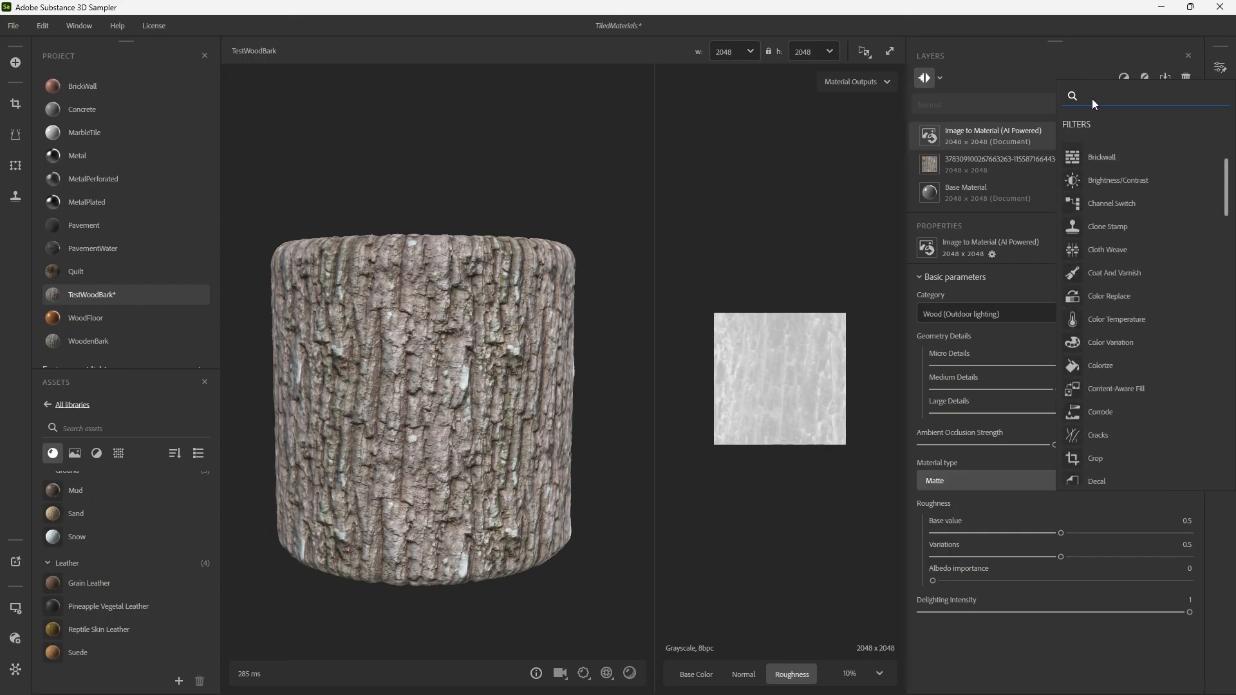
{"action": "type", "text": "atlas"}
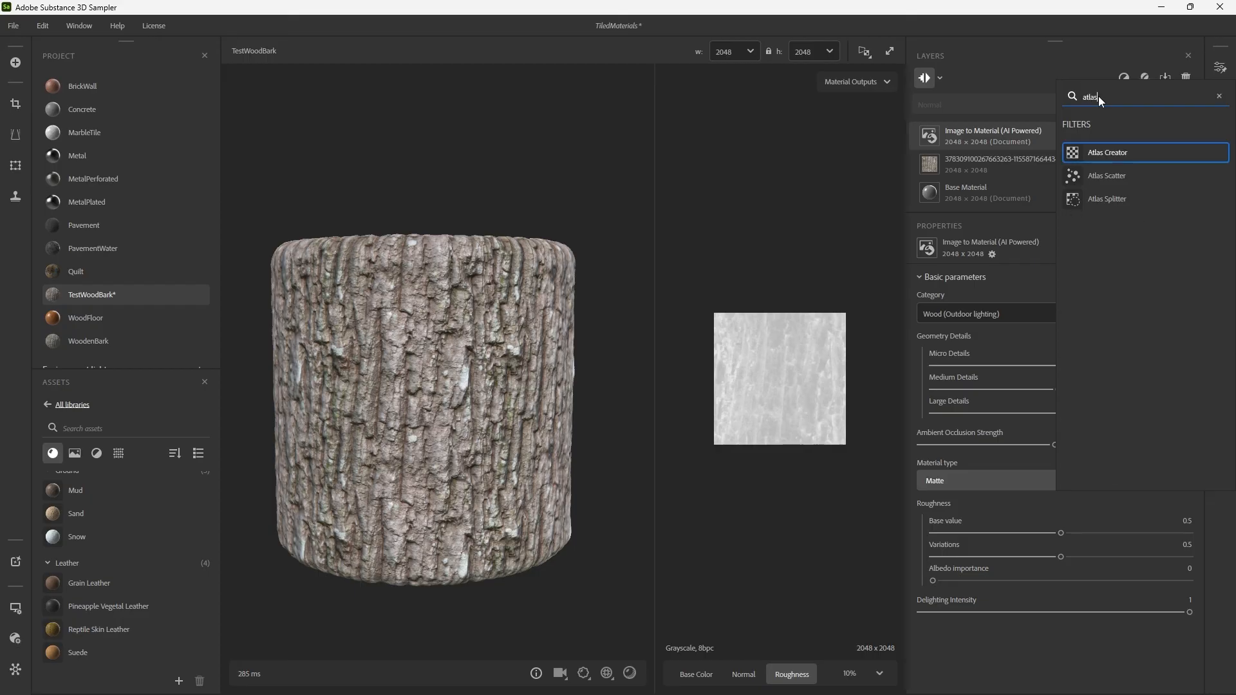
{"action": "left_click", "coordinate": [1101, 182]}
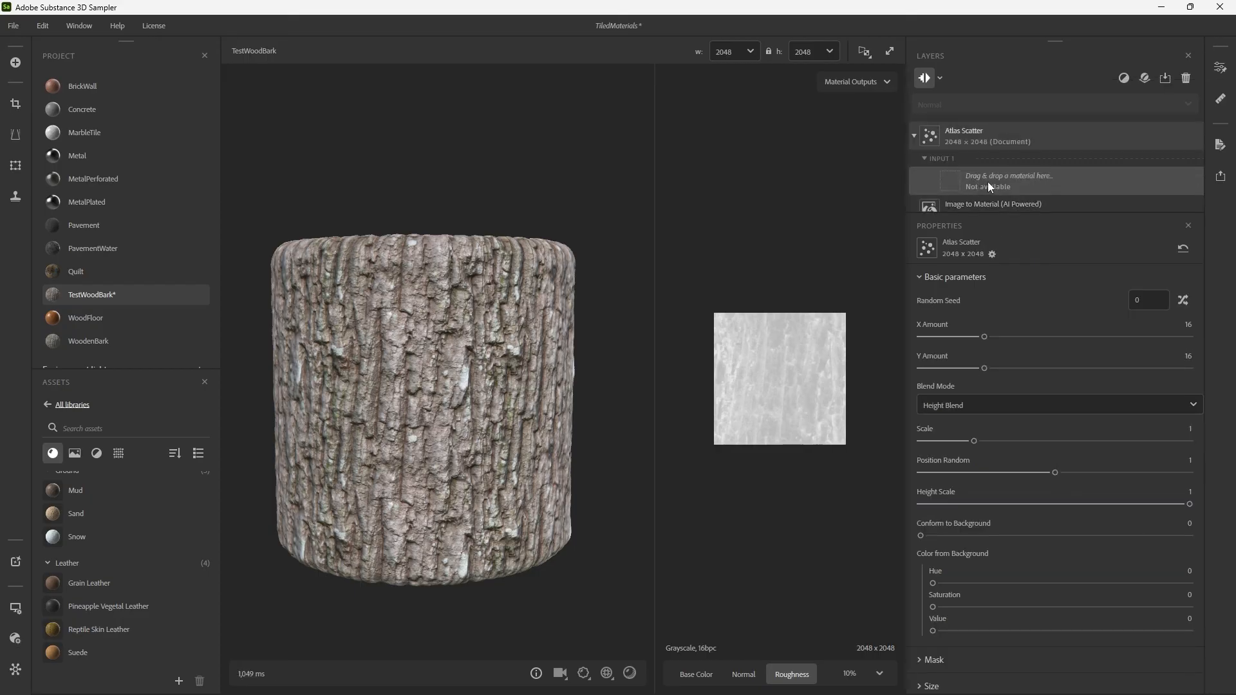
Find the Leaves material in the asset library and assign it to Input 1 of the Atlas Scatter filter.
{"action": "left_click", "coordinate": [988, 182]}
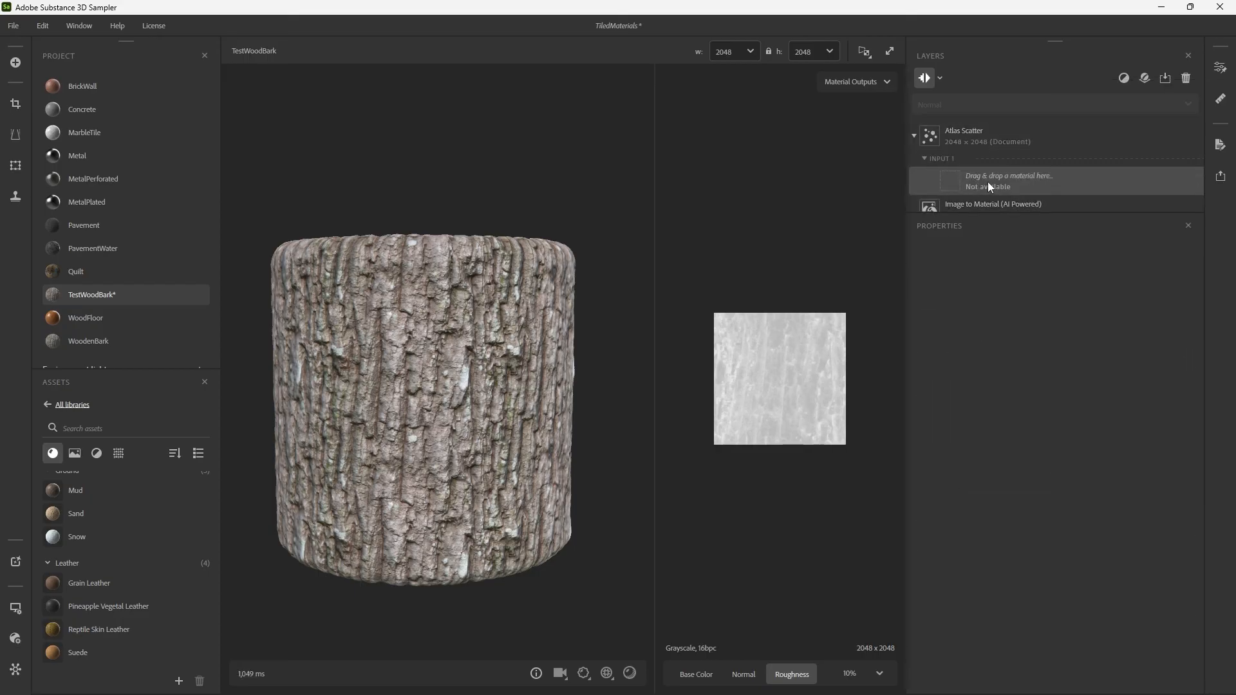
{"action": "left_click", "coordinate": [73, 435]}
{"action": "type", "text": "leave"}
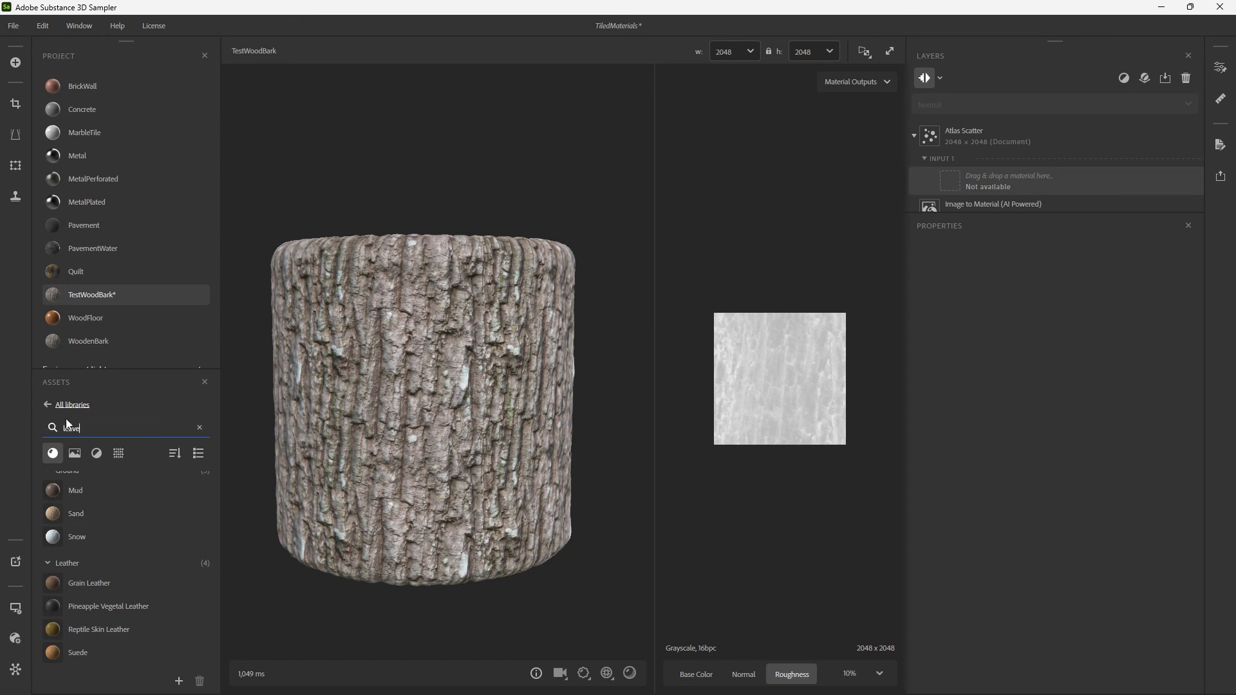
{"action": "left_click_drag", "start_coordinate": [90, 501], "coordinate": [953, 188]}
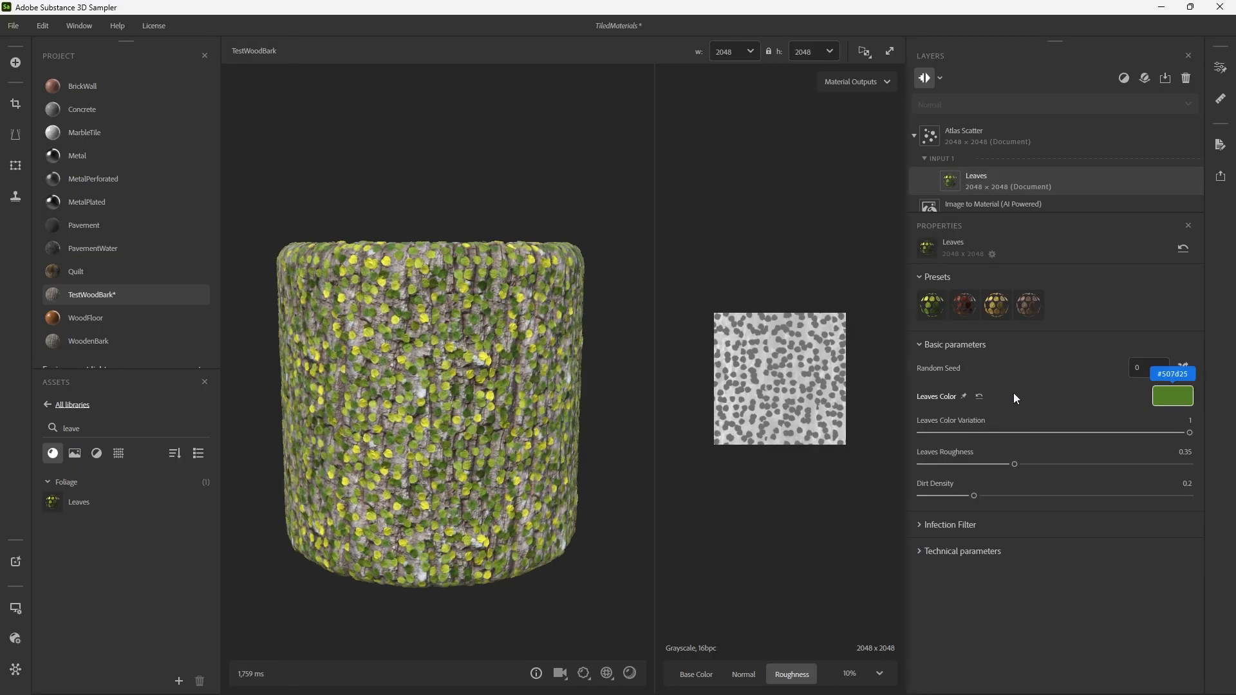
Try Atlas Scatter with X Amount 3, Y Amount 3 and Scale 0.7, and delete the layer after inspecting the leaves.
{"action": "left_click", "coordinate": [979, 142]}
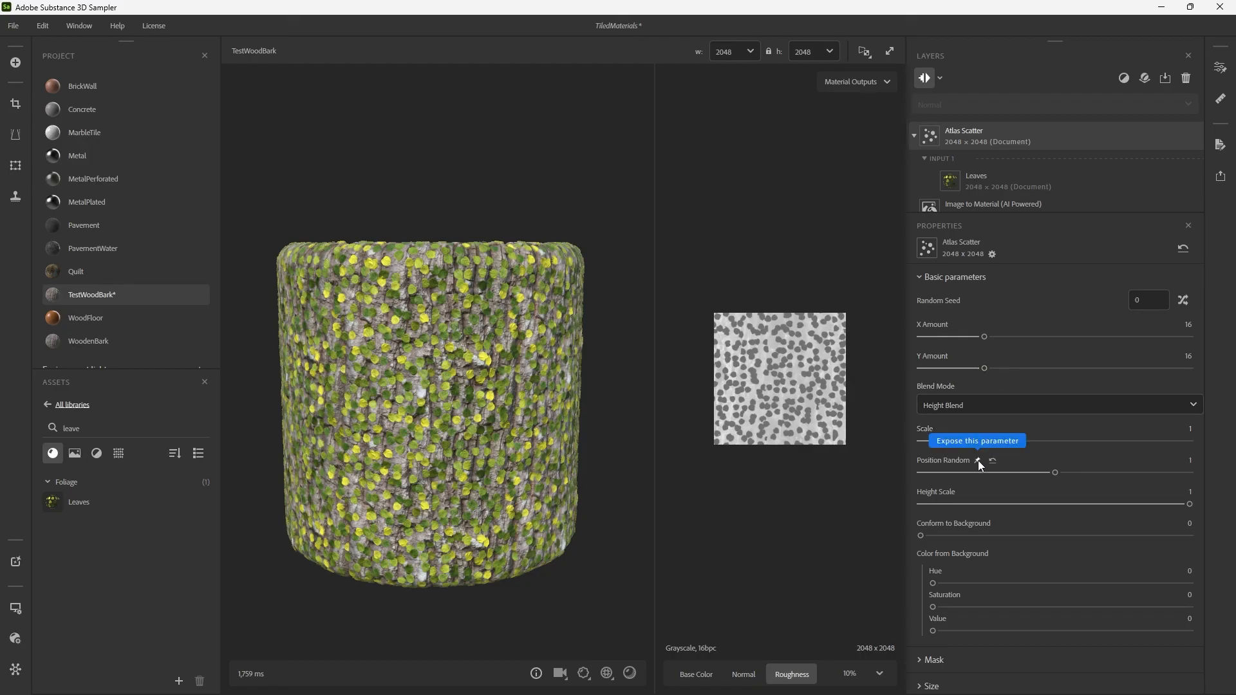
{"action": "left_click", "coordinate": [931, 336]}
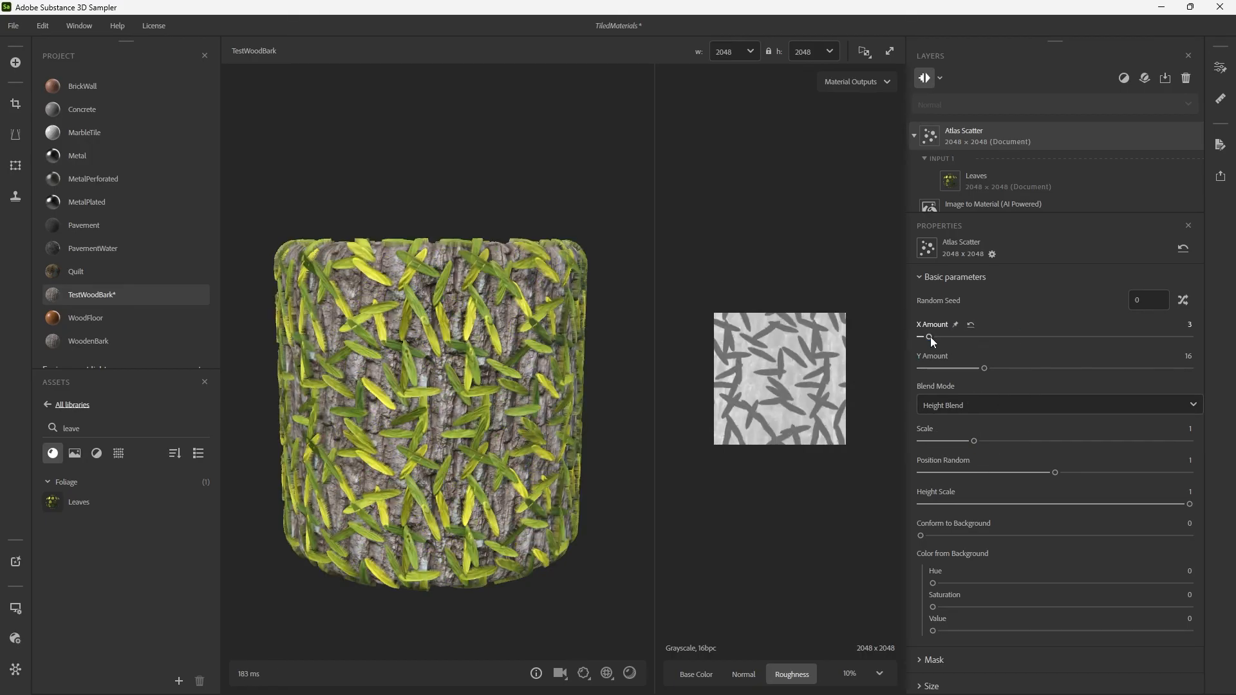
{"action": "left_click", "coordinate": [933, 368]}
{"action": "mouse_move", "coordinate": [974, 442]}
{"action": "left_mouse_down"}
{"action": "mouse_move", "coordinate": [1188, 432]}
{"action": "mouse_move", "coordinate": [926, 442]}
{"action": "mouse_move", "coordinate": [960, 436]}
{"action": "left_mouse_up"}
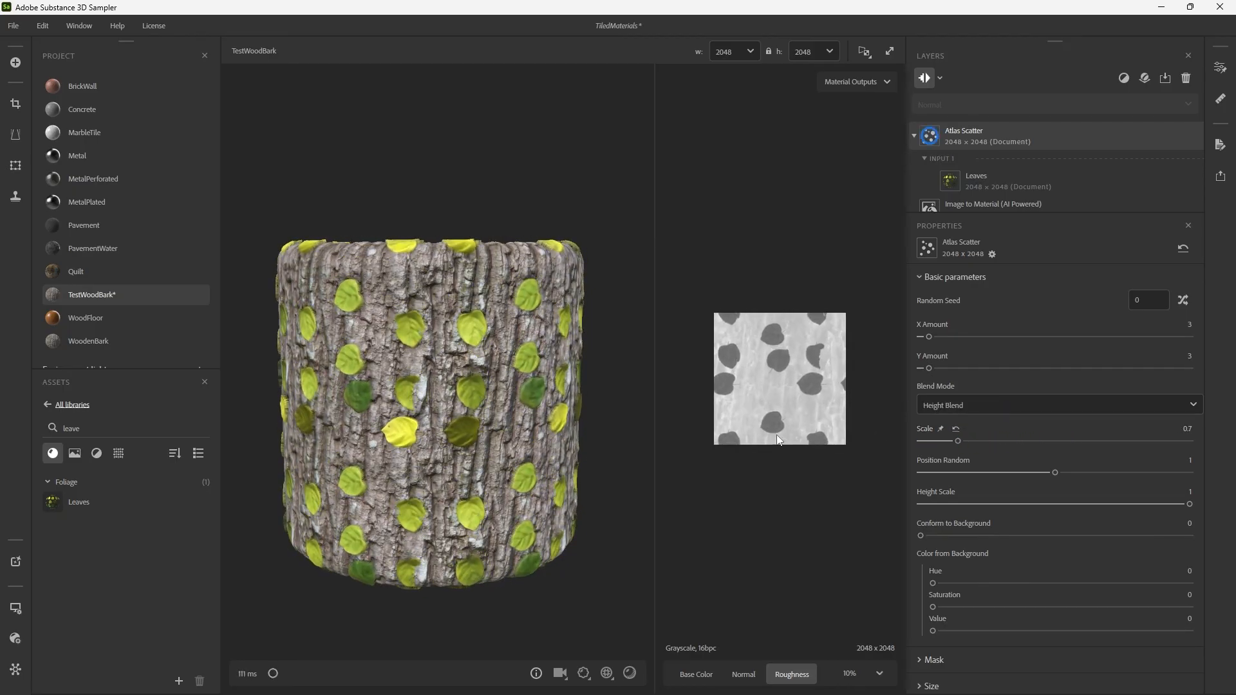
{"action": "left_click_drag", "start_coordinate": [490, 397], "coordinate": [593, 409]}
{"action": "left_click", "coordinate": [1006, 135]}
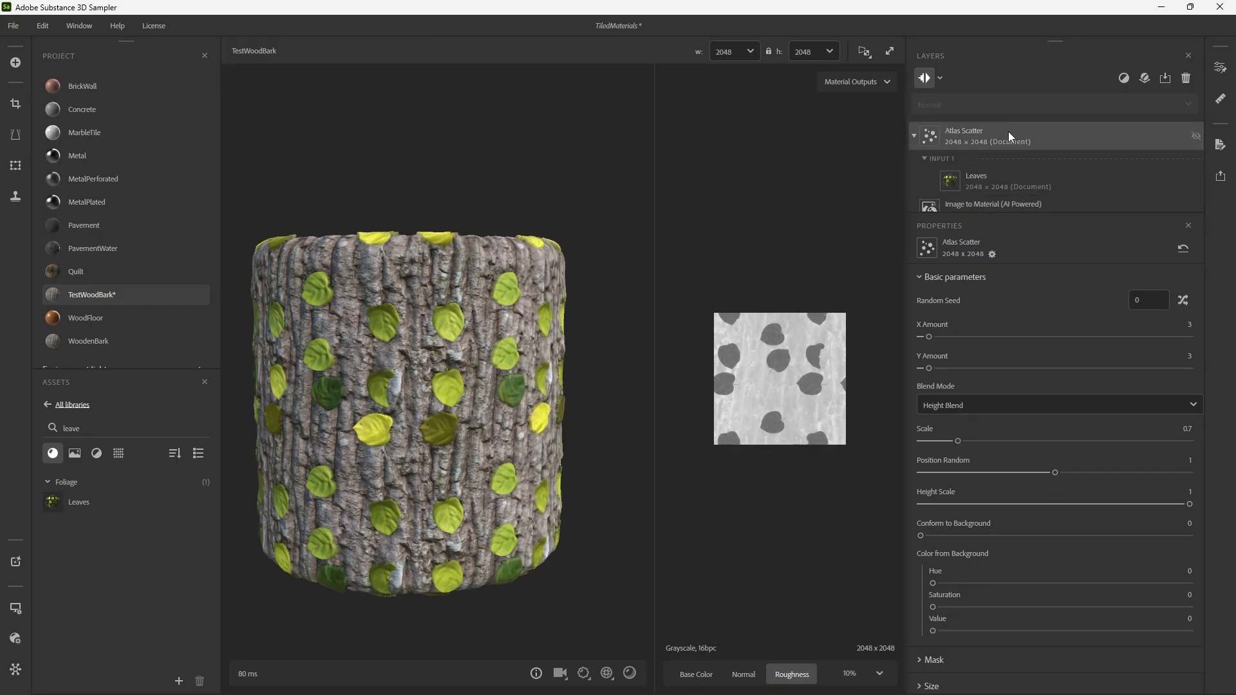
{"action": "key", "text": "Delete"}
Examine the list of filters available for the TestWoodBark layer stack without adding one.
{"action": "left_click", "coordinate": [1124, 80]}
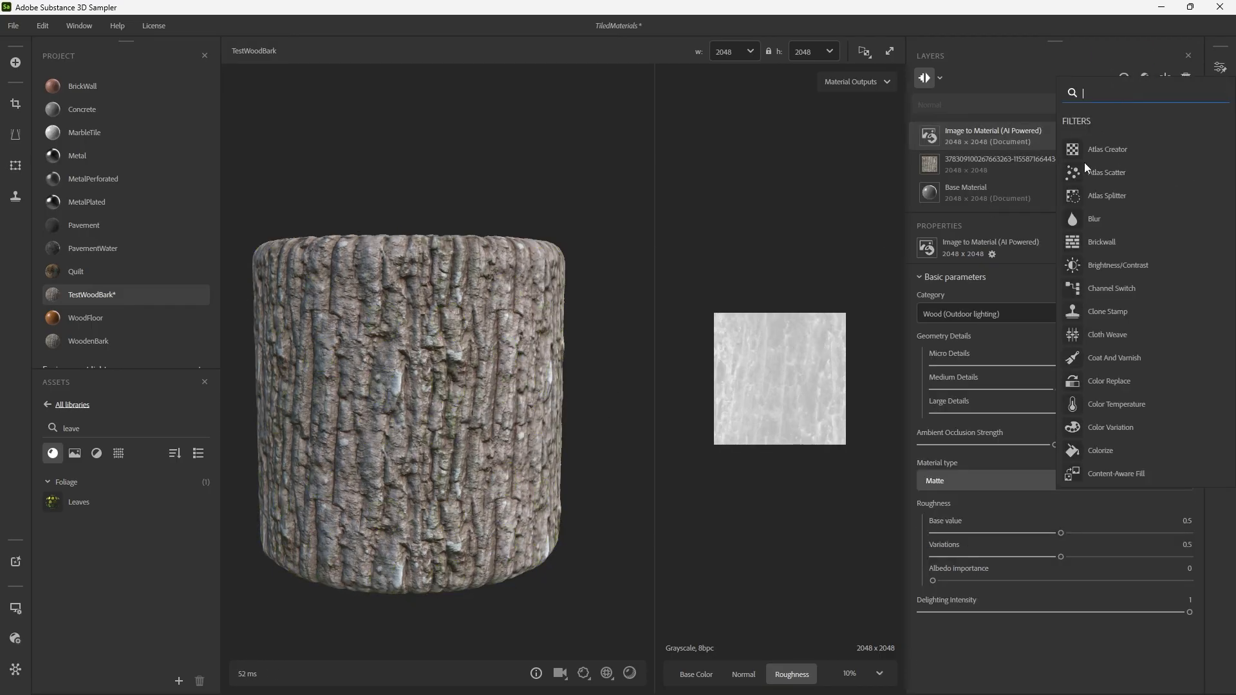
{"action": "scroll", "coordinate": [1144, 403], "scroll_direction": "down", "scroll_amount": 5}
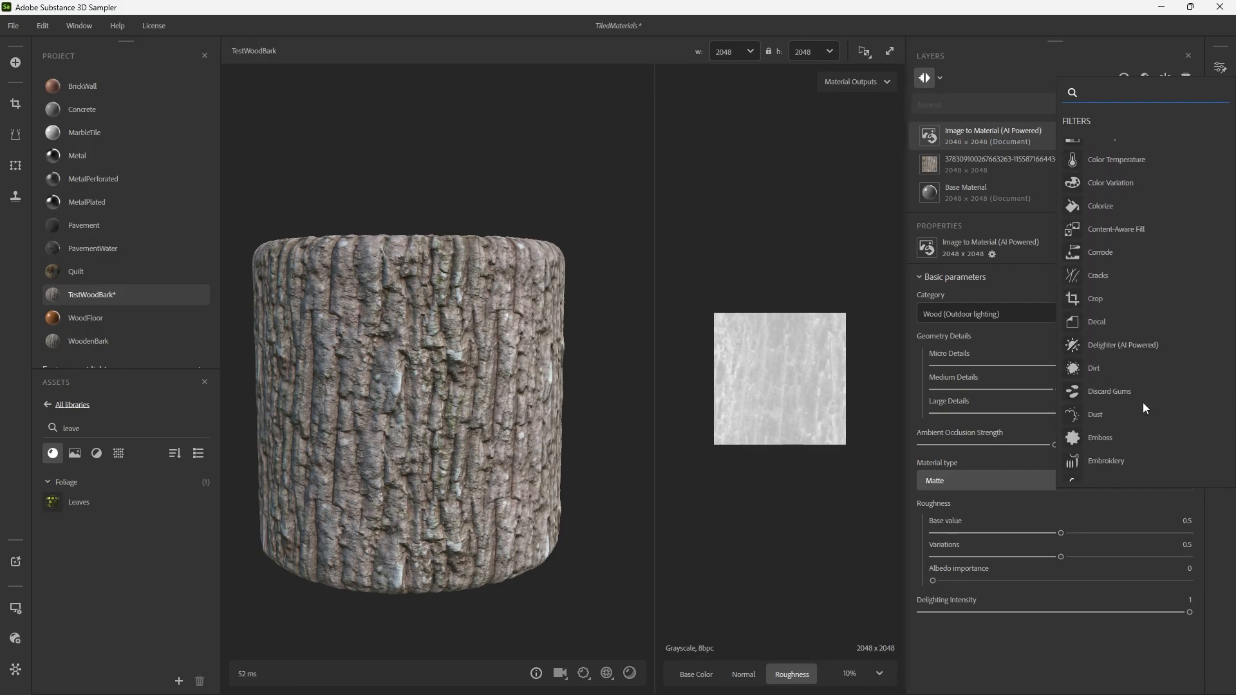
{"action": "scroll", "coordinate": [1143, 405], "scroll_direction": "down", "scroll_amount": 6}
{"action": "scroll", "coordinate": [1142, 403], "scroll_direction": "down", "scroll_amount": 7}
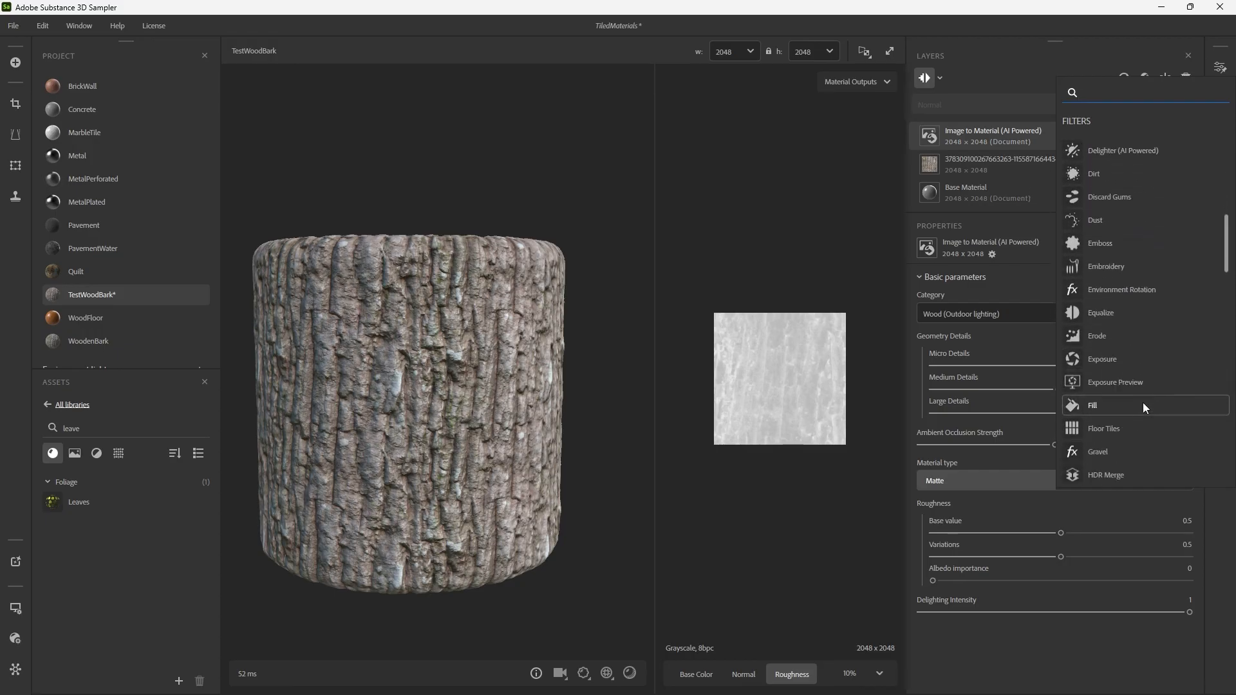
{"action": "scroll", "coordinate": [1142, 403], "scroll_direction": "down", "scroll_amount": 7}
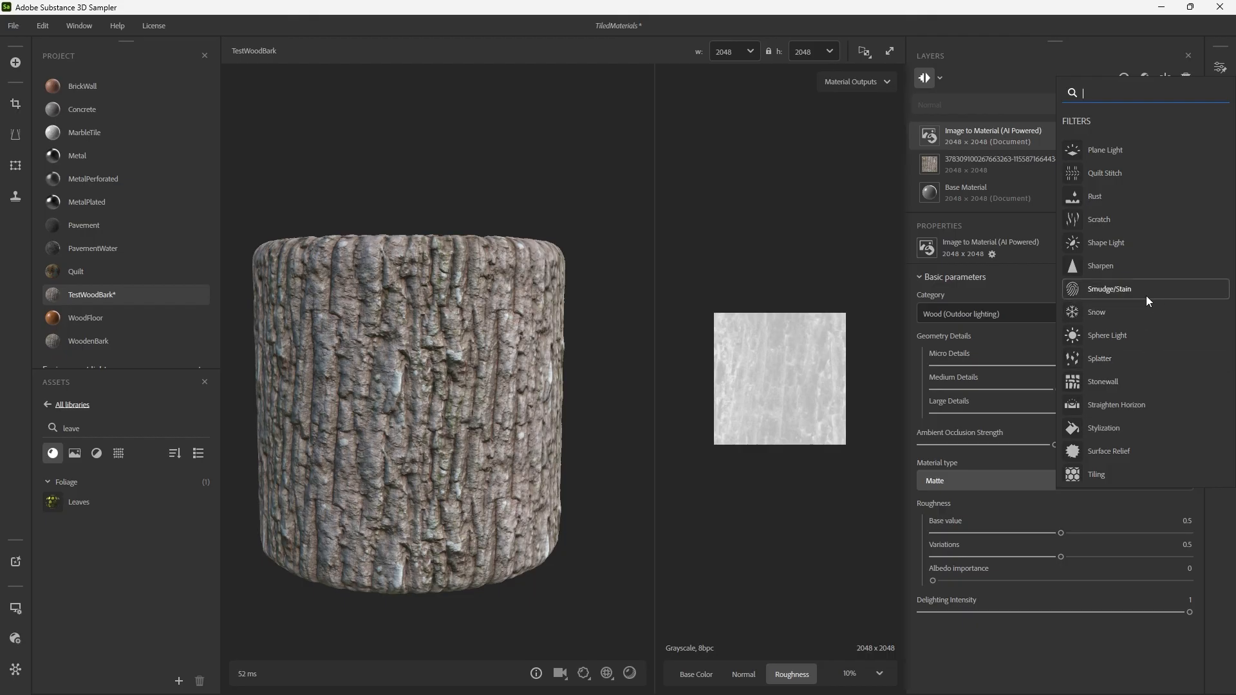
{"action": "scroll", "coordinate": [1146, 296], "scroll_direction": "down", "scroll_amount": 3}
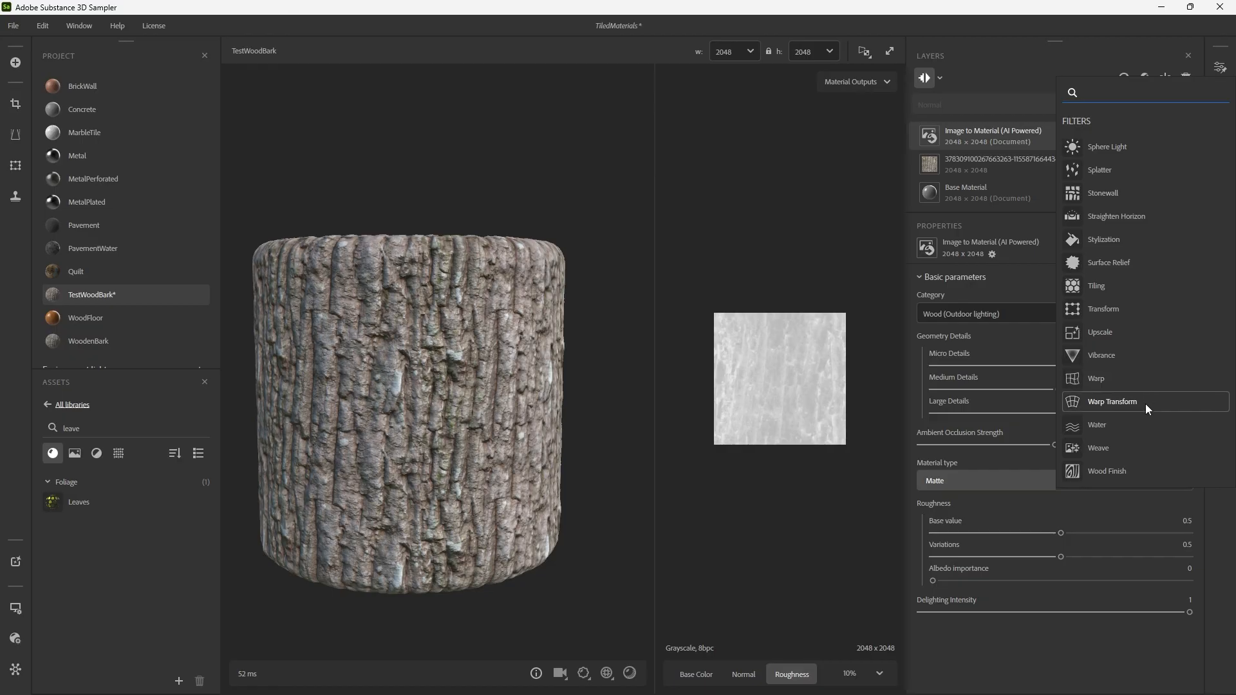
{"action": "scroll", "coordinate": [1134, 403], "scroll_direction": "up", "scroll_amount": 3}
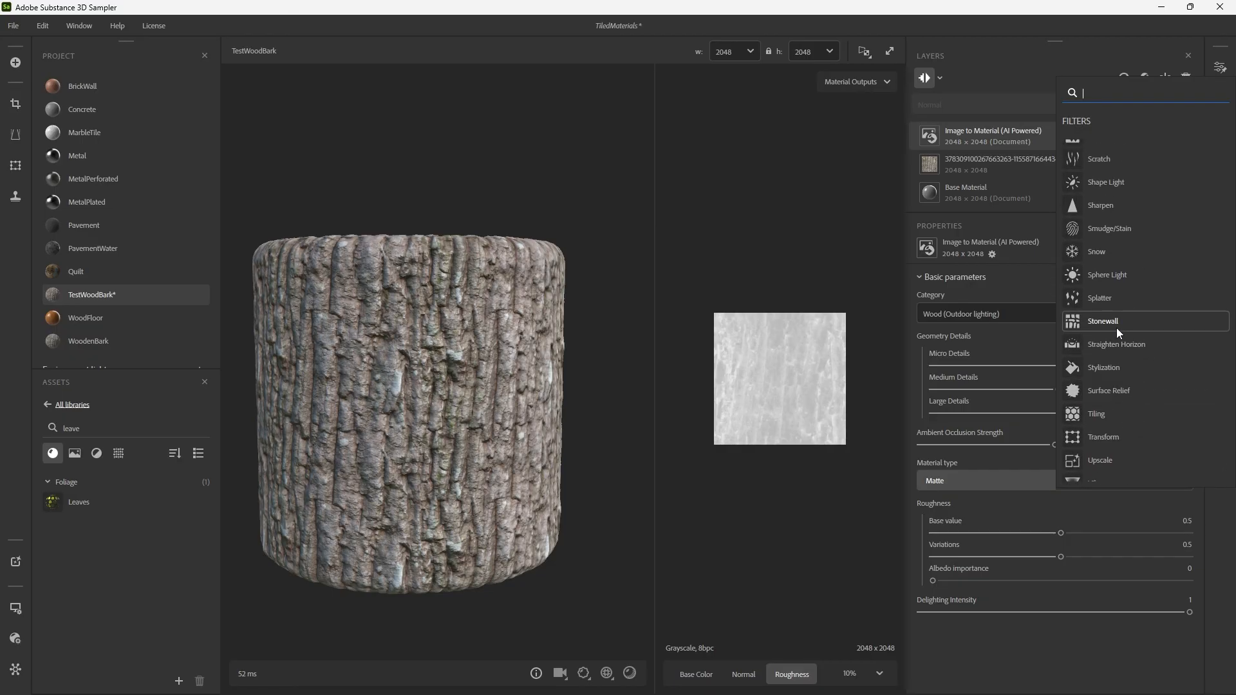
{"action": "scroll", "coordinate": [1115, 323], "scroll_direction": "up", "scroll_amount": 1}
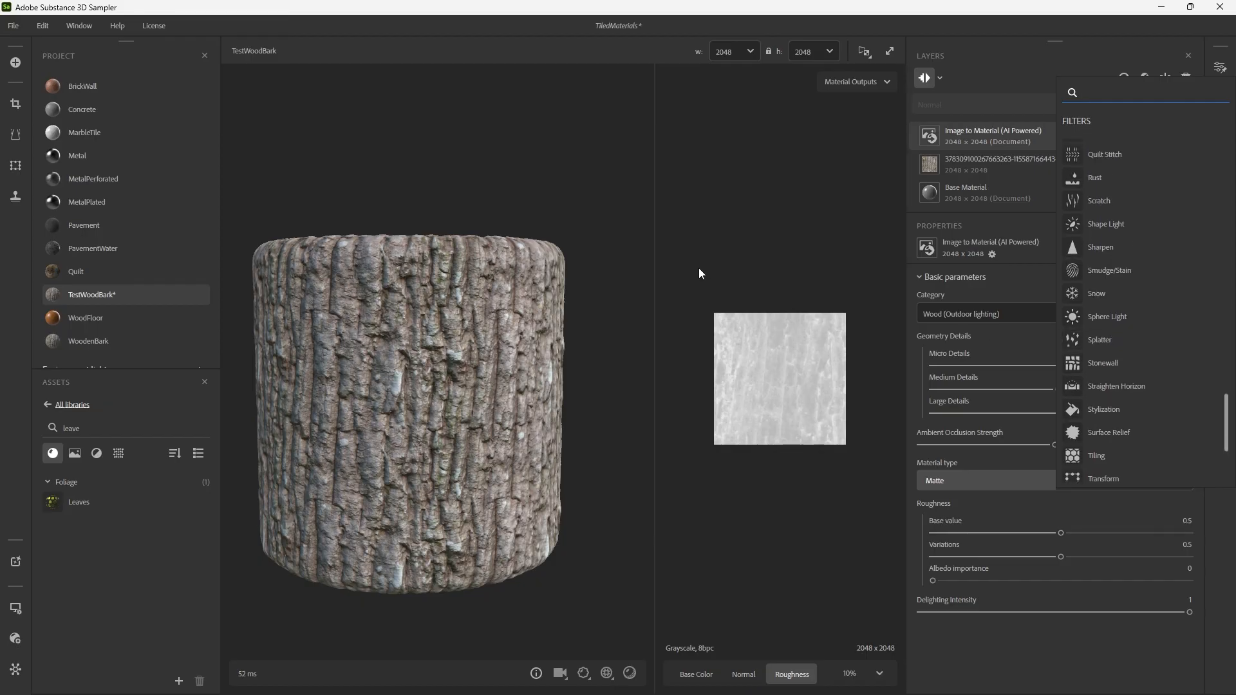
{"action": "left_click", "coordinate": [832, 216]}
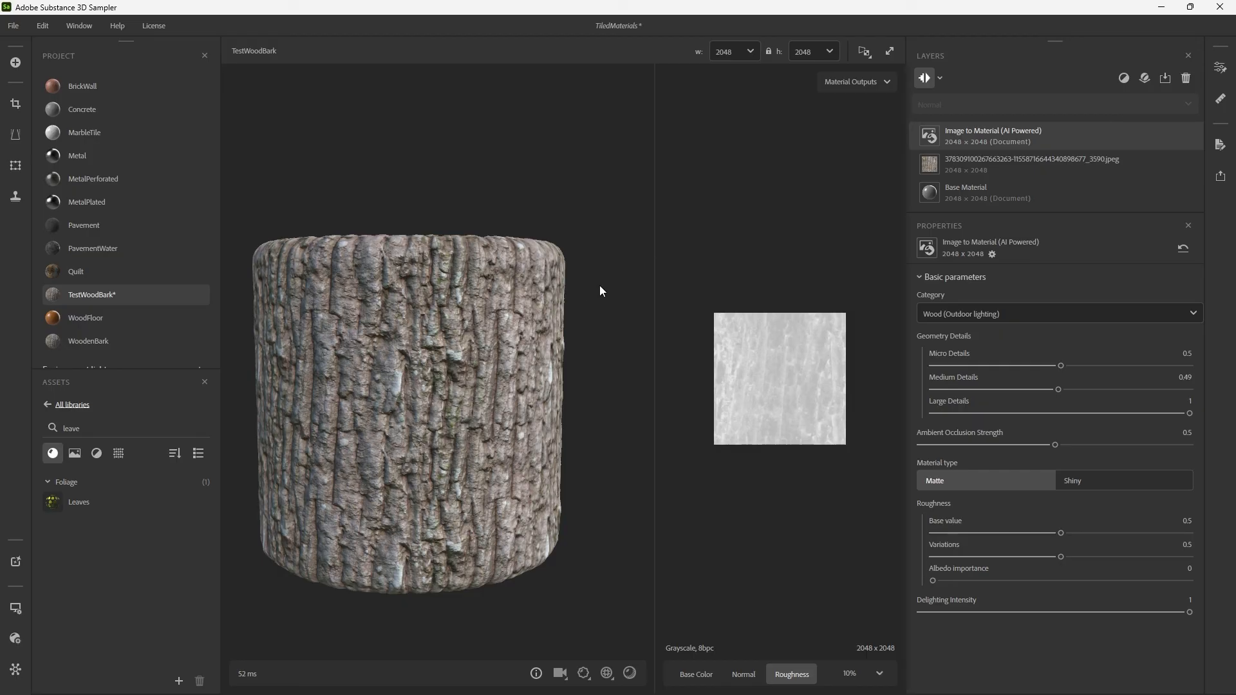
Inspect the bark cylinder from another angle and save the TiledMaterials project.
{"action": "left_click_drag", "start_coordinate": [600, 285], "coordinate": [502, 258]}
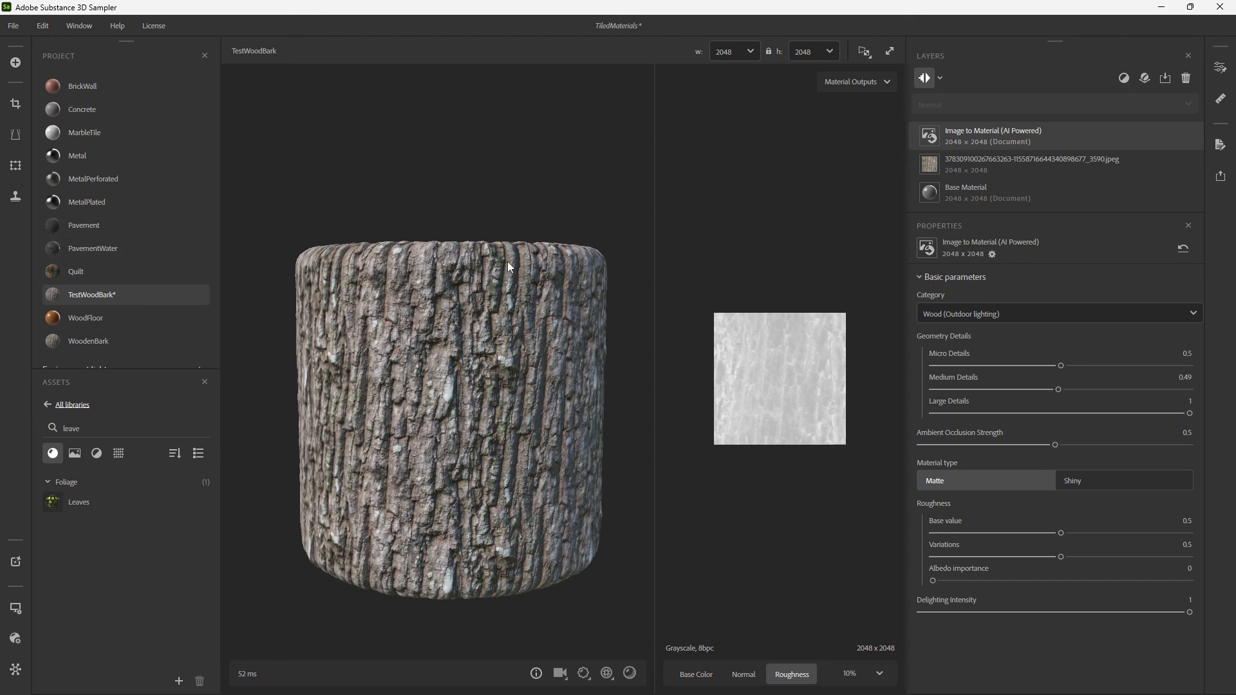
{"action": "key", "text": "ctrl+s"}
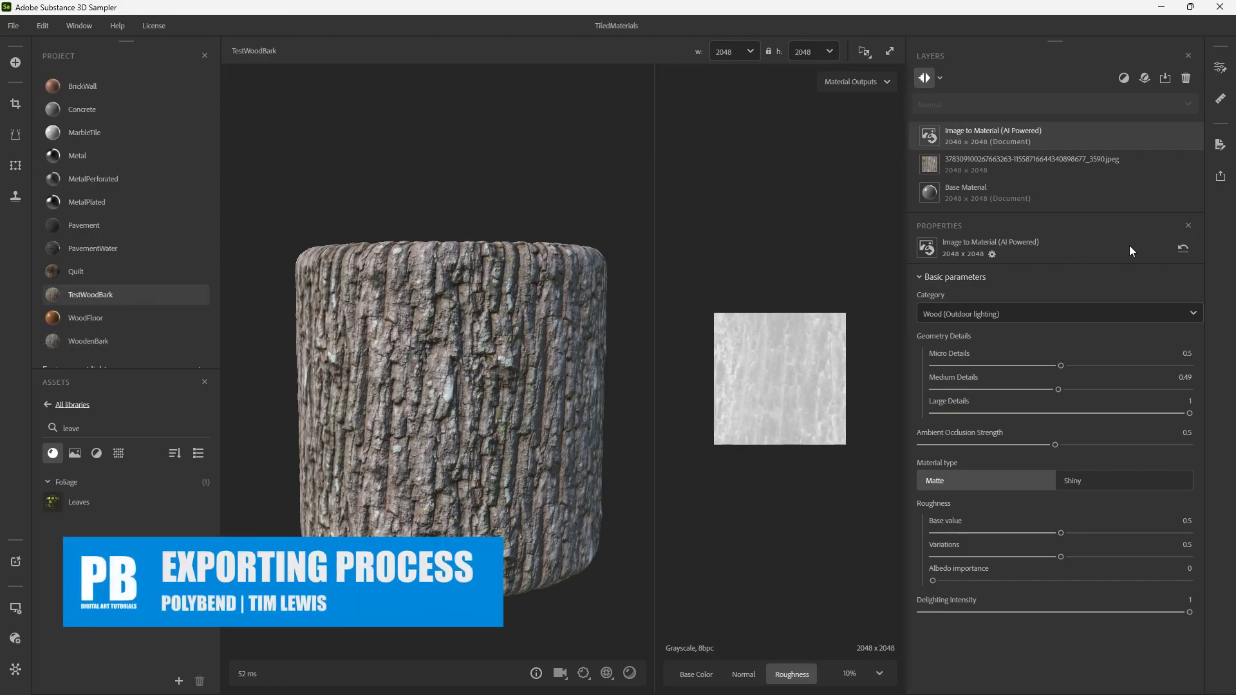
Open the export settings for TestWoodBark and set the material format to PNG.
{"action": "left_click", "coordinate": [1222, 183]}
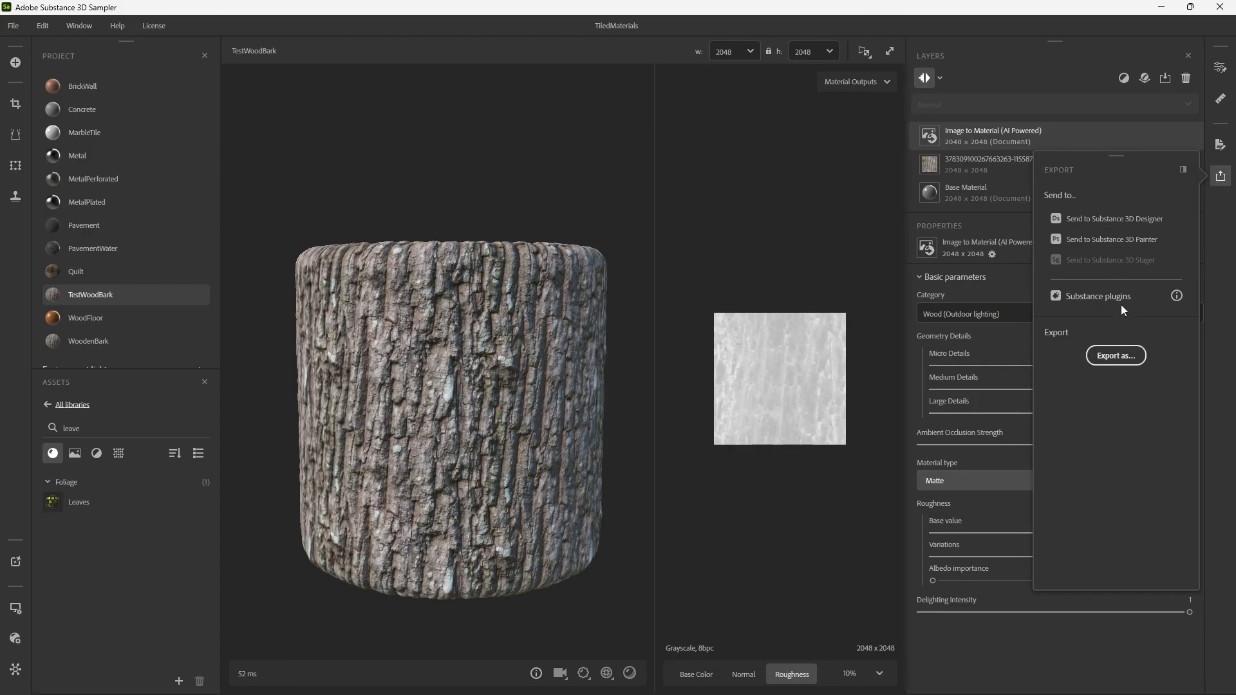
{"action": "left_click", "coordinate": [1134, 356]}
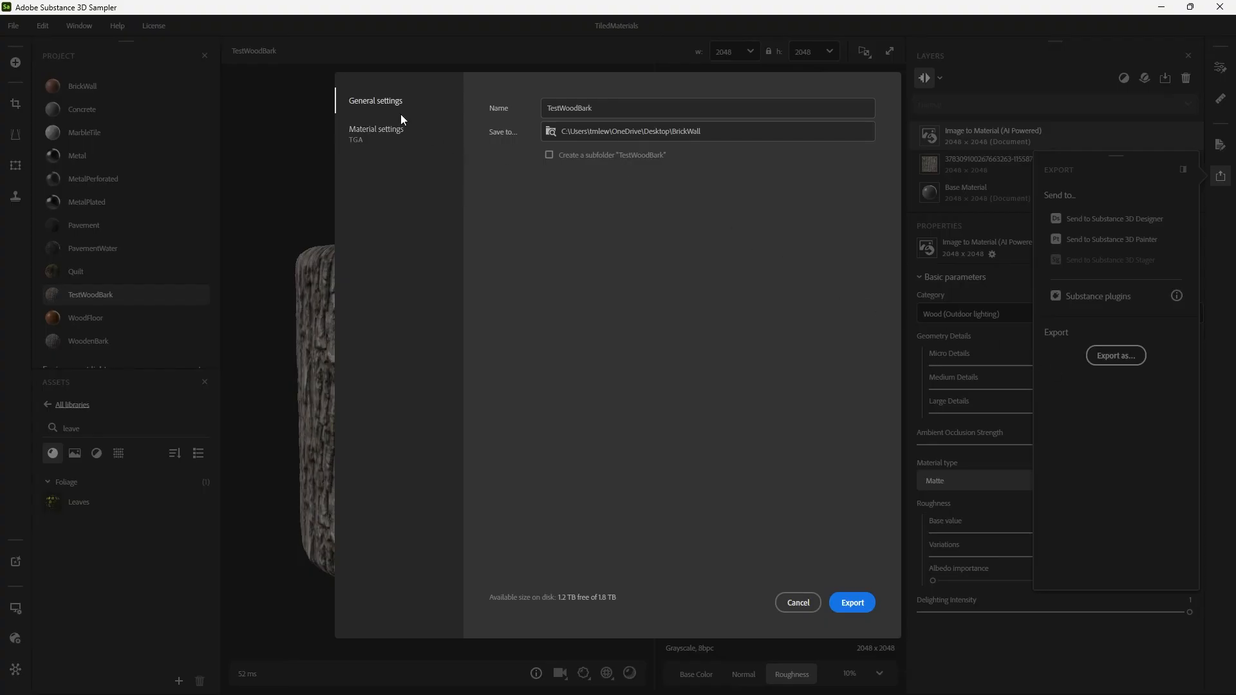
{"action": "left_click", "coordinate": [389, 140]}
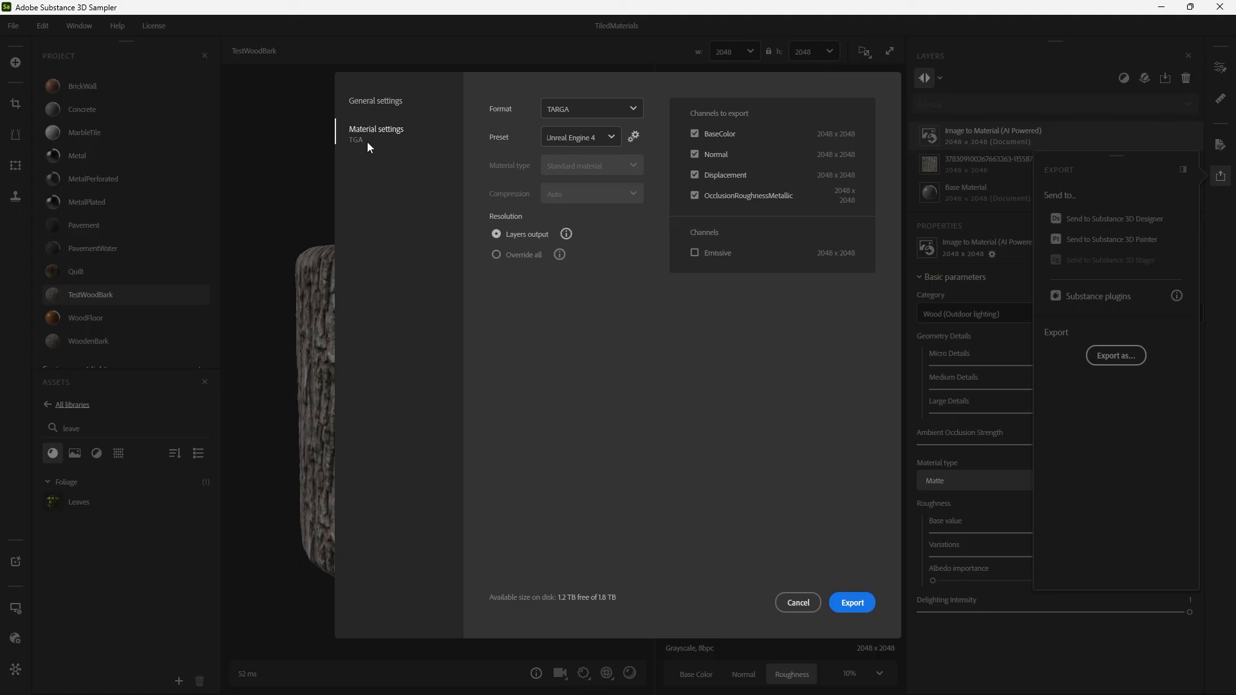
{"action": "left_click", "coordinate": [594, 110]}
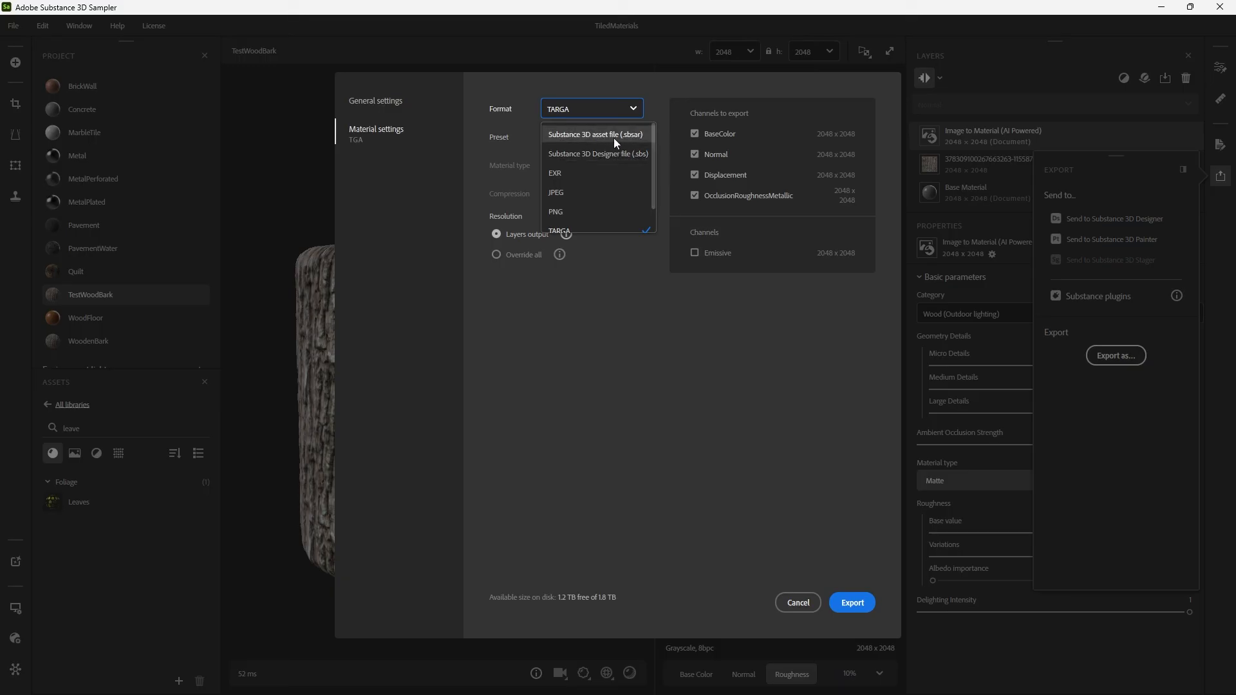
{"action": "scroll", "coordinate": [605, 187], "scroll_direction": "down", "scroll_amount": 1}
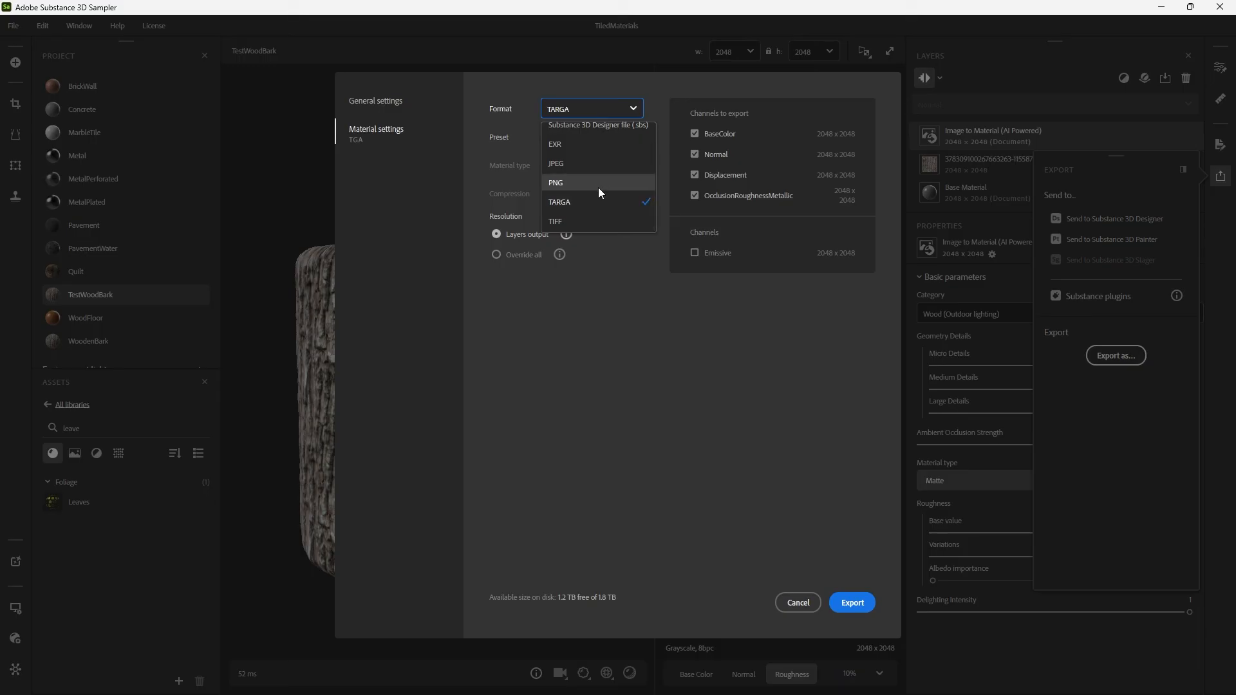
{"action": "left_click", "coordinate": [604, 184]}
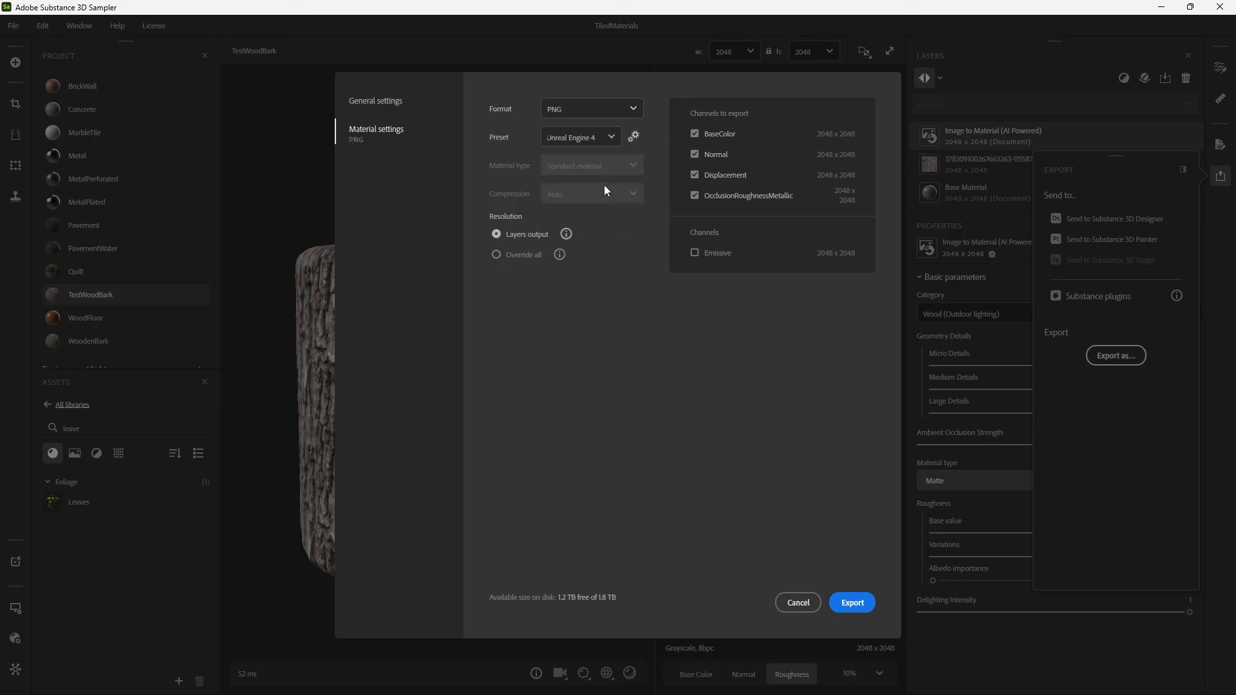
Review the export presets, channels and save location for TestWoodBark, and cancel the export.
{"action": "left_click", "coordinate": [598, 138]}
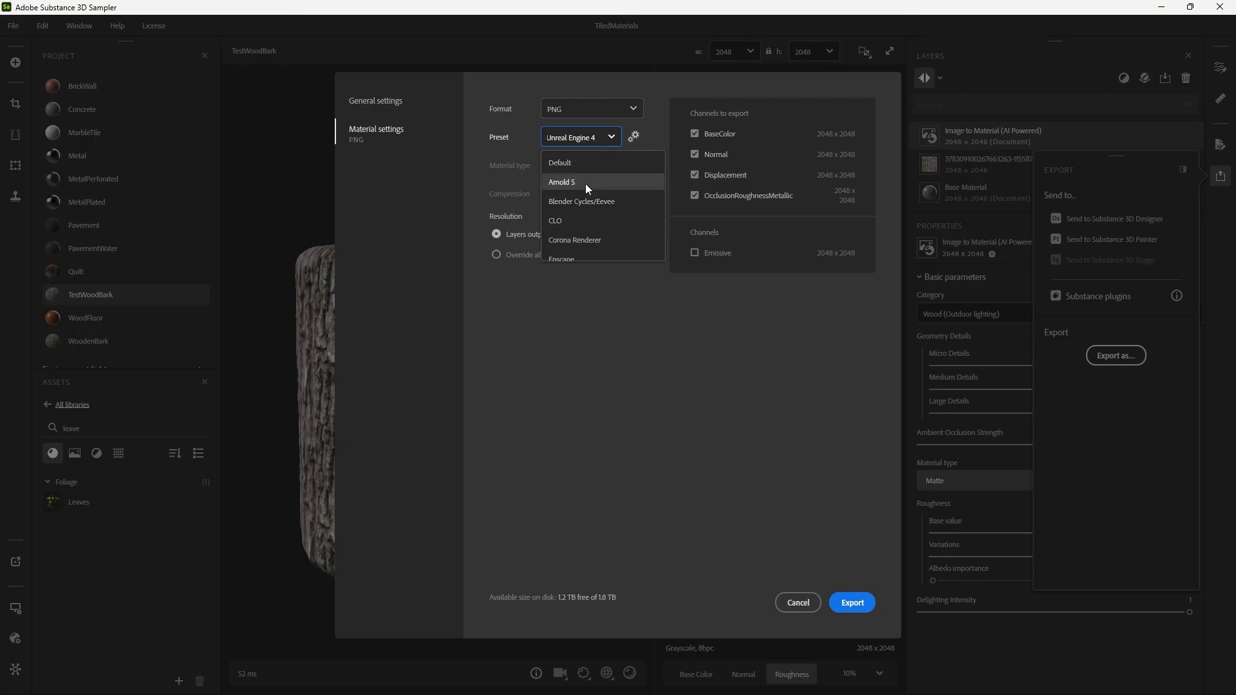
{"action": "left_click", "coordinate": [582, 143]}
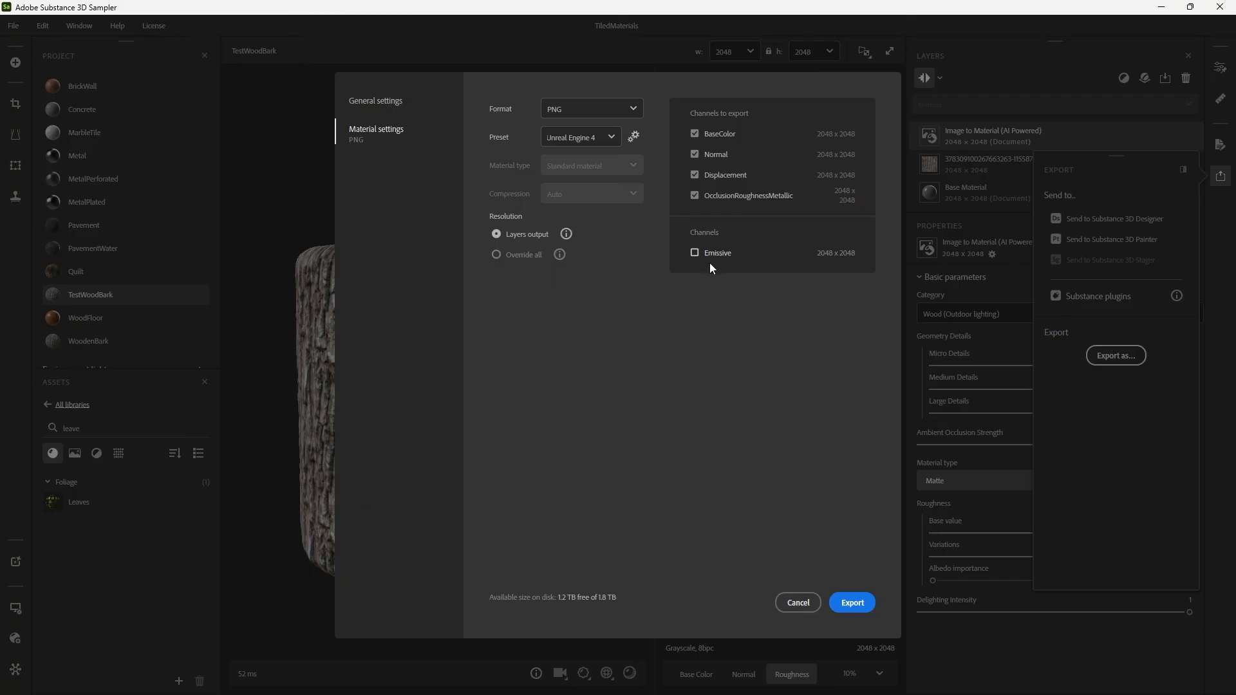
{"action": "left_click", "coordinate": [399, 109]}
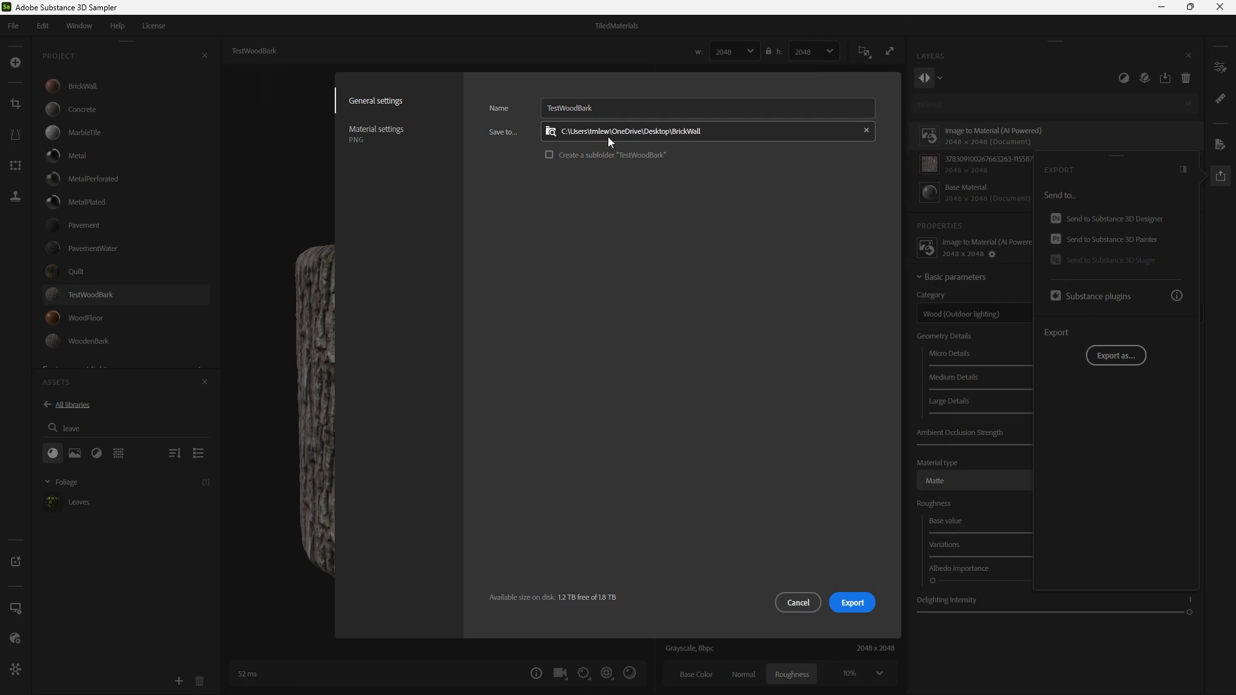
{"action": "left_click", "coordinate": [802, 609]}
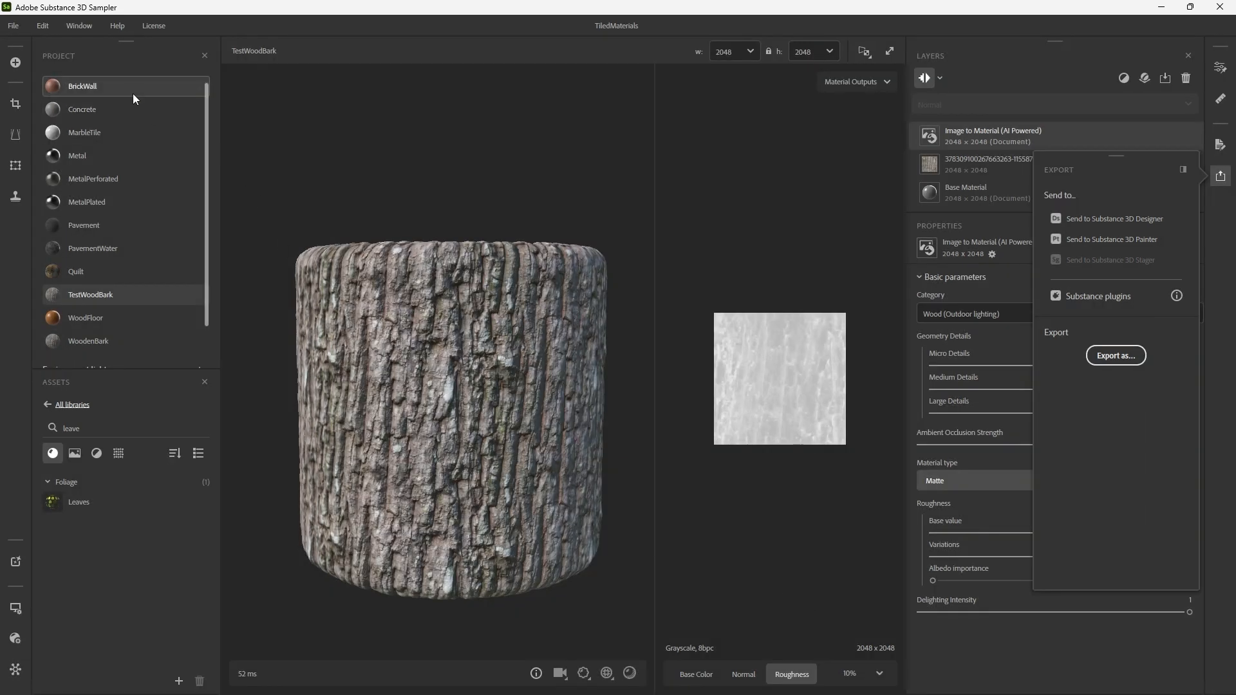
{"action": "scroll", "coordinate": [152, 140], "scroll_direction": "up", "scroll_amount": 1}
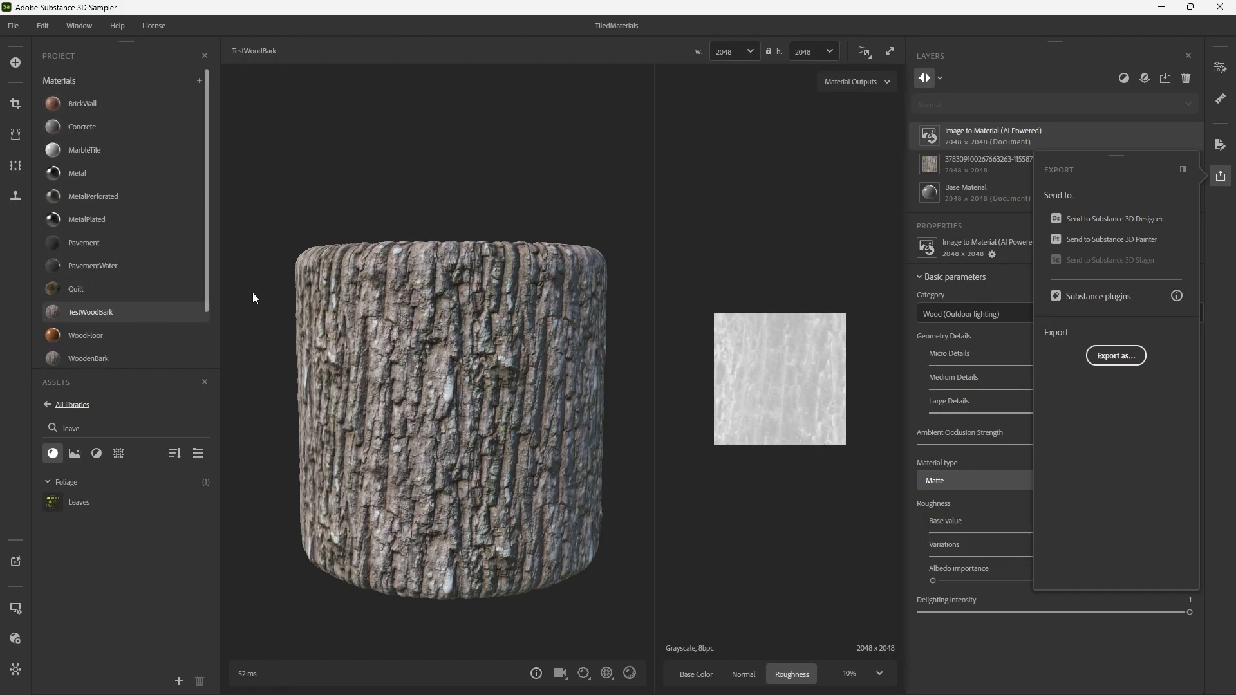